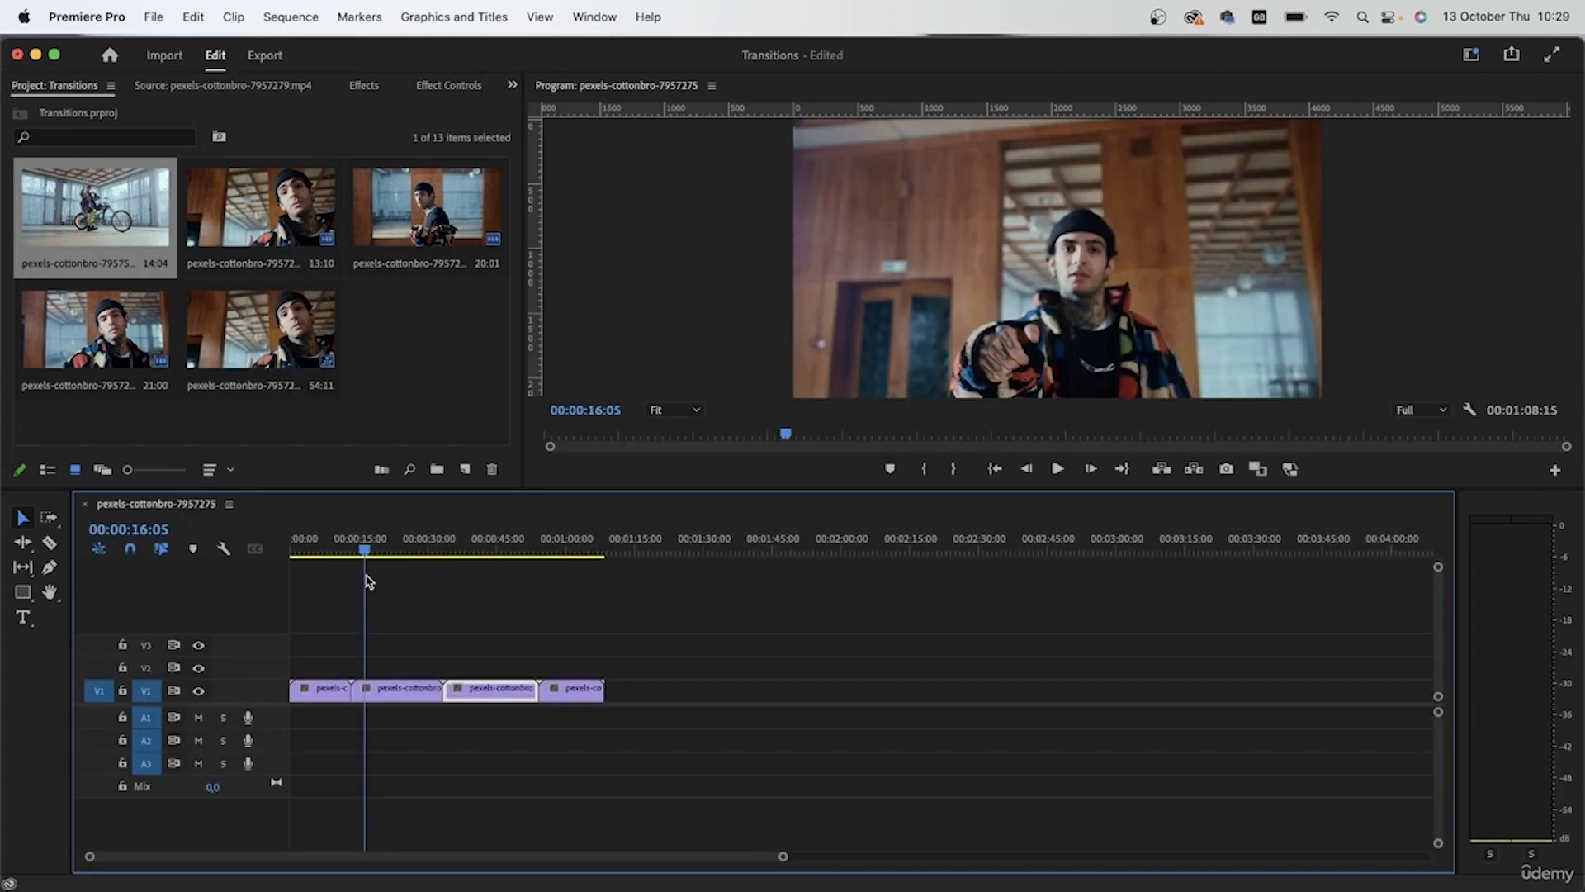
Give the second, third and fourth clips on V1 green, yellow and orange labels, and fit the sequence to the timeline.
left_click_drag(364, 577, 548, 611)
right_click(495, 694)
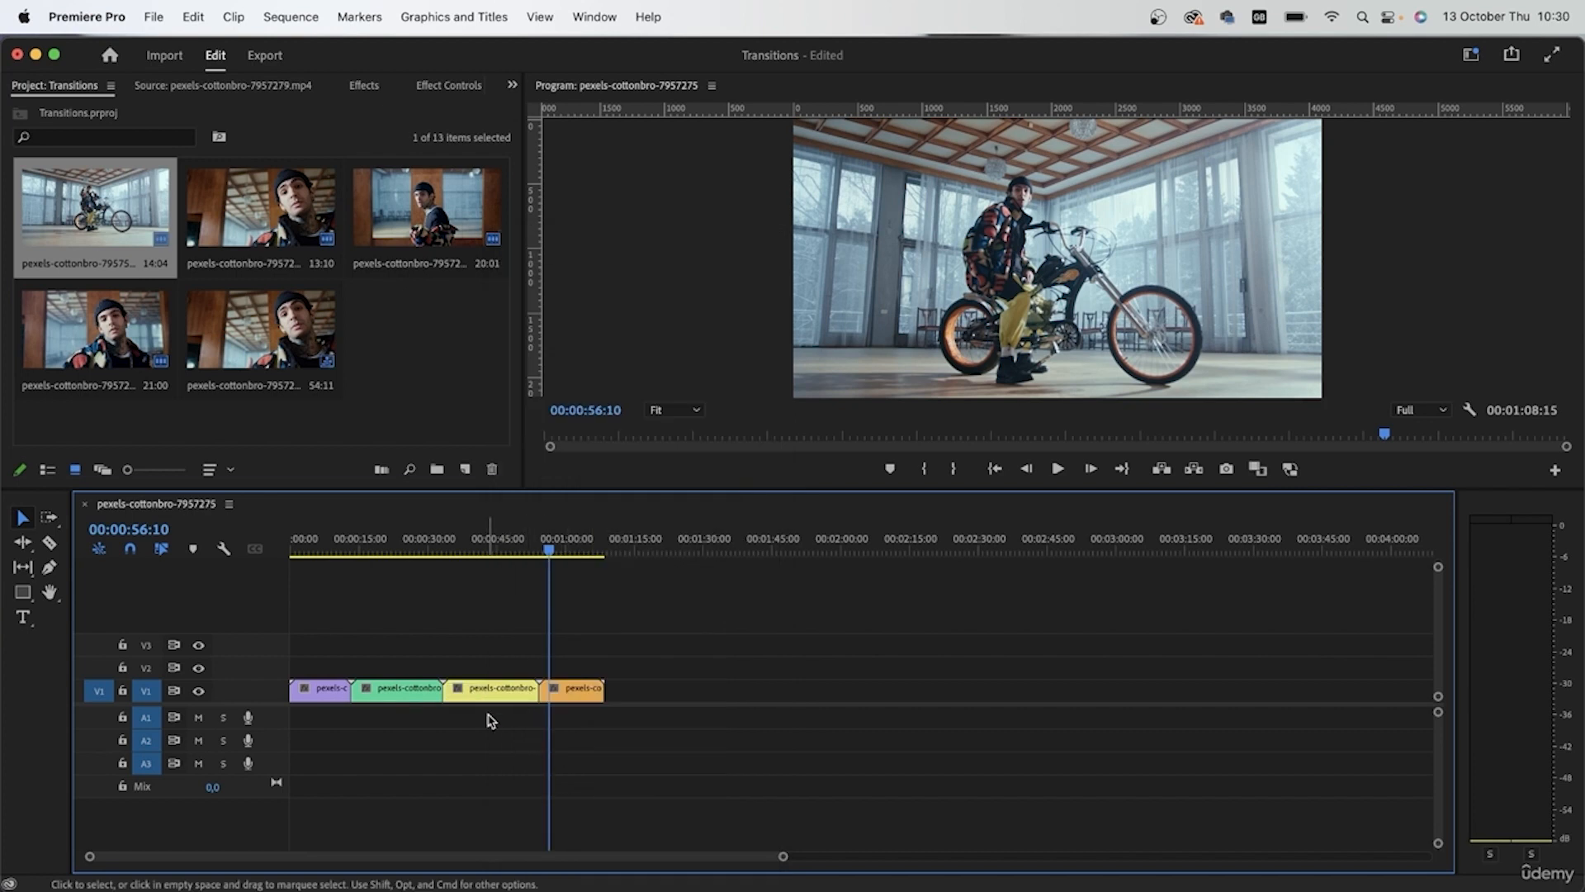
key("backslash")
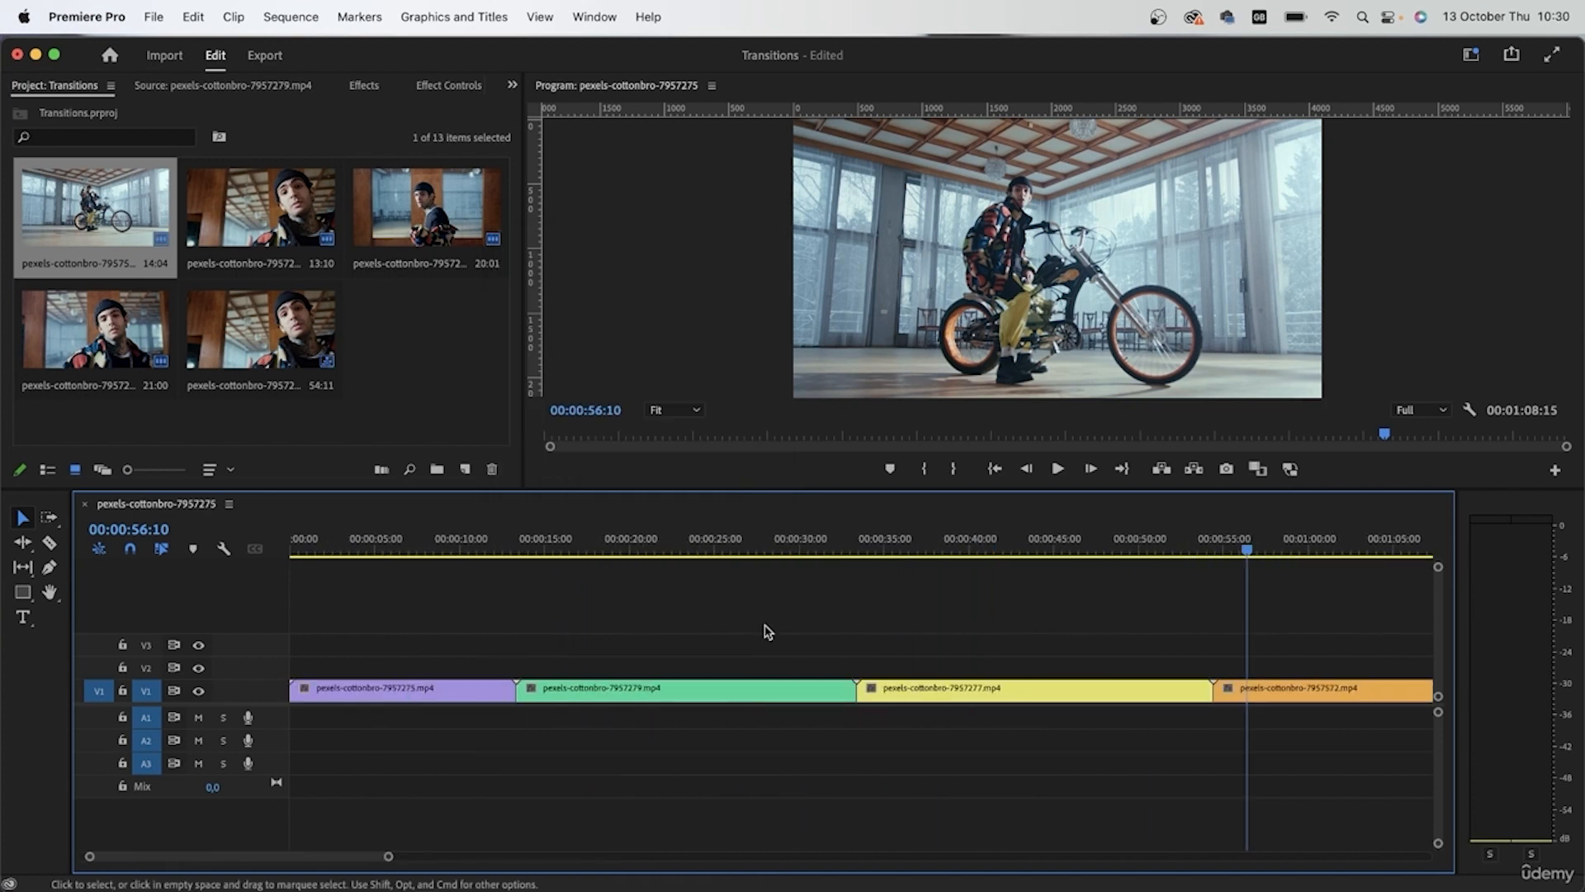
Move the yellow and orange clips together about 26 seconds along V1, opening a gap after the green clip.
left_click(611, 691)
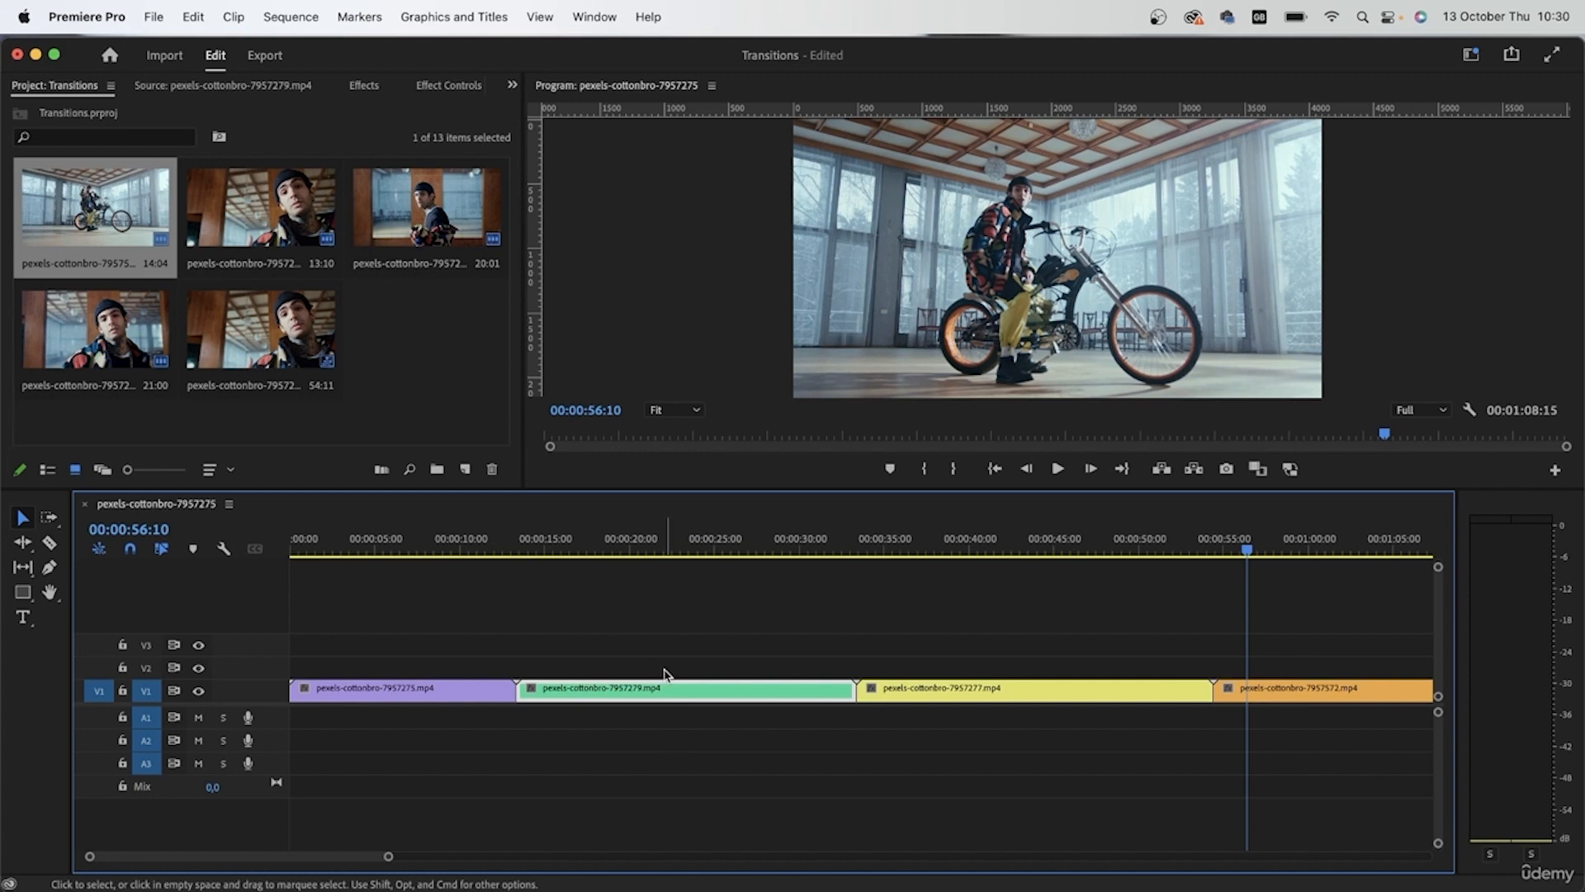
left_click_drag(1132, 630, 1310, 735)
left_click_drag(949, 690, 1384, 691)
Duplicate the green clip pexels-cottonbro-7957279.mp4 onto V2 and add a frame hold to the copy at 00:00:13:20.
left_click_drag(520, 545, 451, 545)
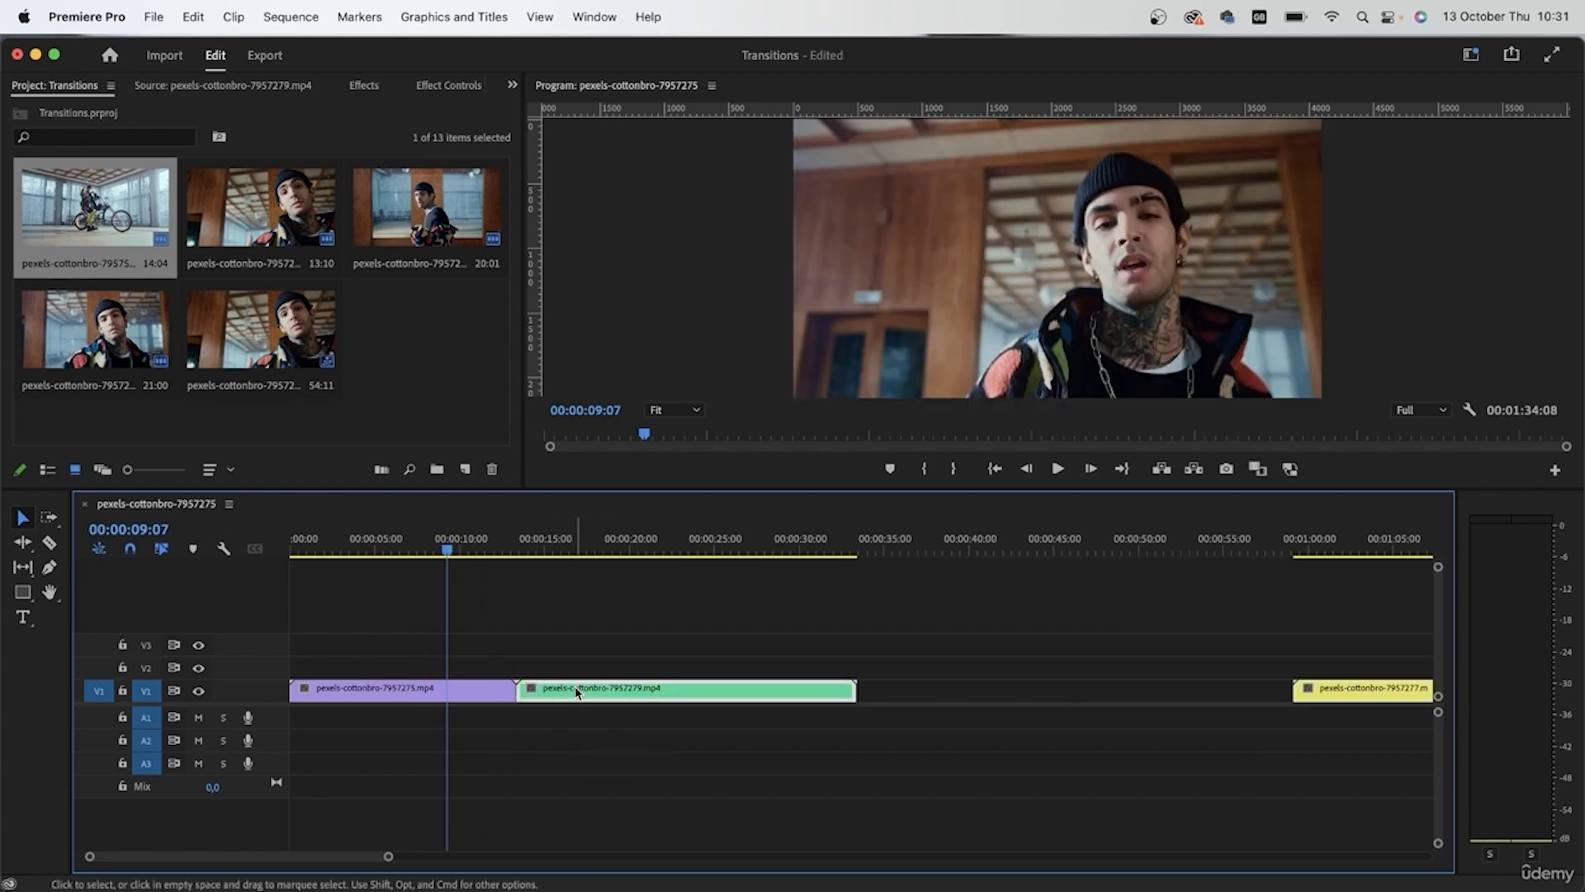
left_click_drag(576, 692, 580, 670)
mouse_move(516, 546)
left_mouse_down()
mouse_move(562, 575)
mouse_move(454, 575)
mouse_move(524, 575)
left_mouse_up()
left_click(641, 666)
right_click(571, 668)
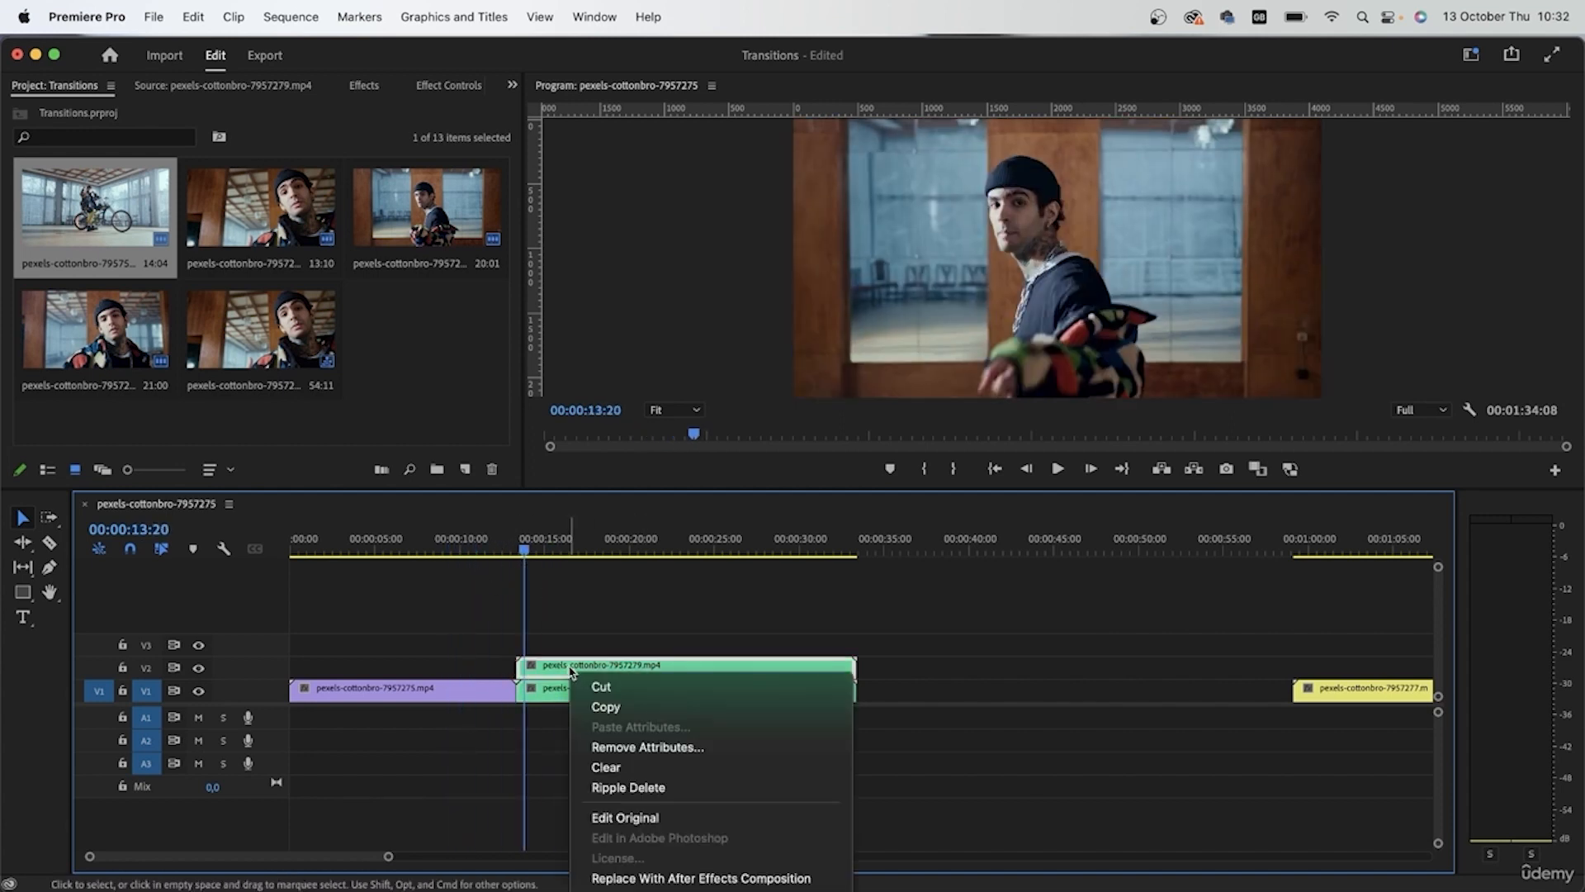
scroll(768, 684, "down", 10)
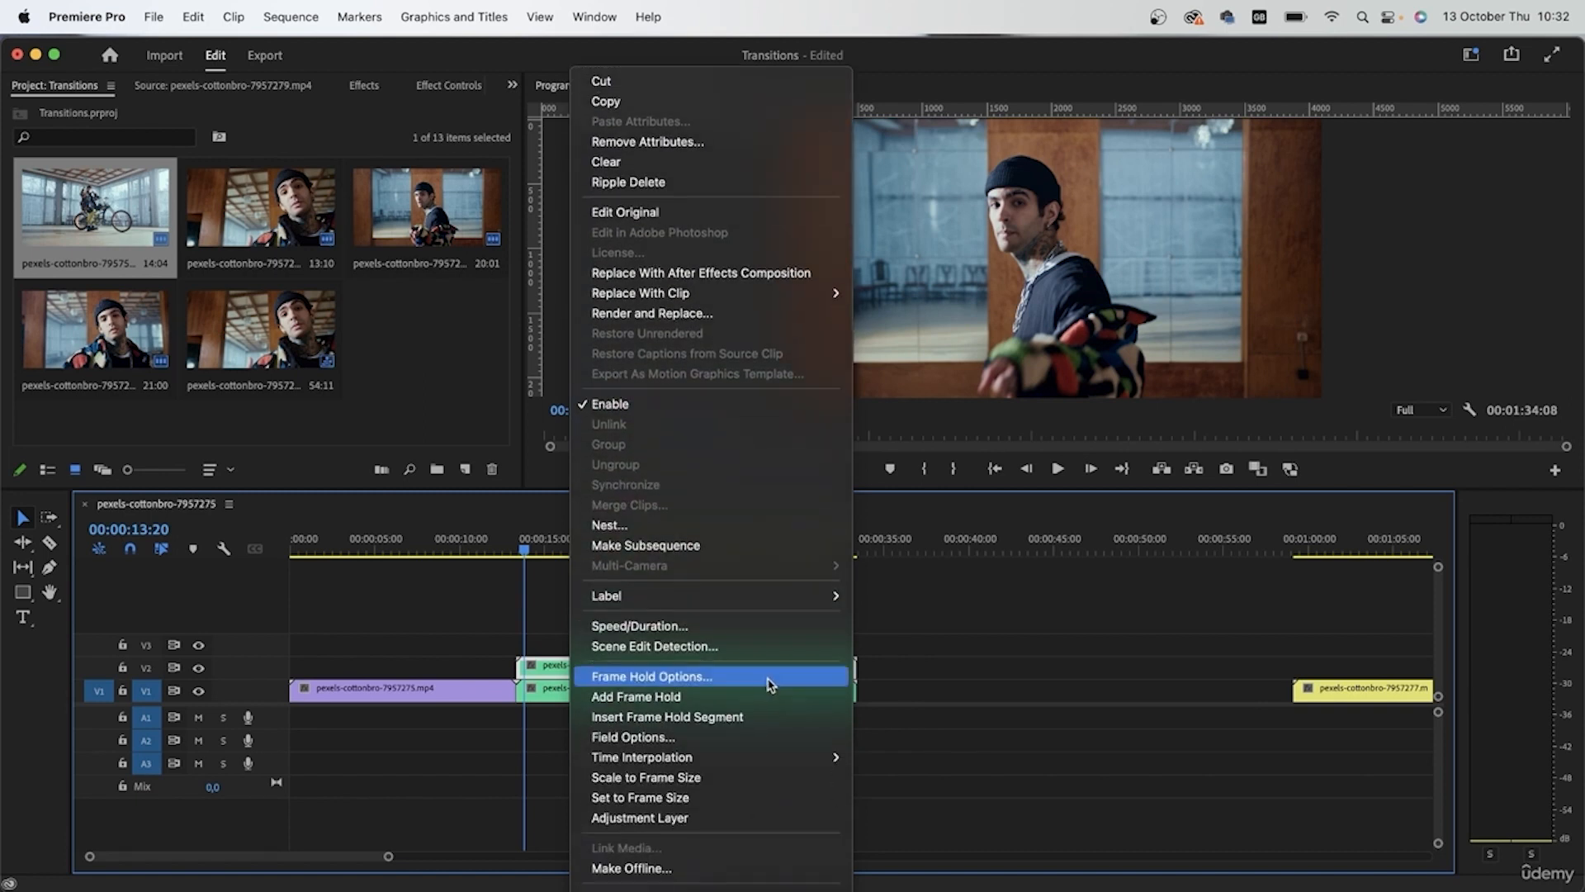
left_click(701, 698)
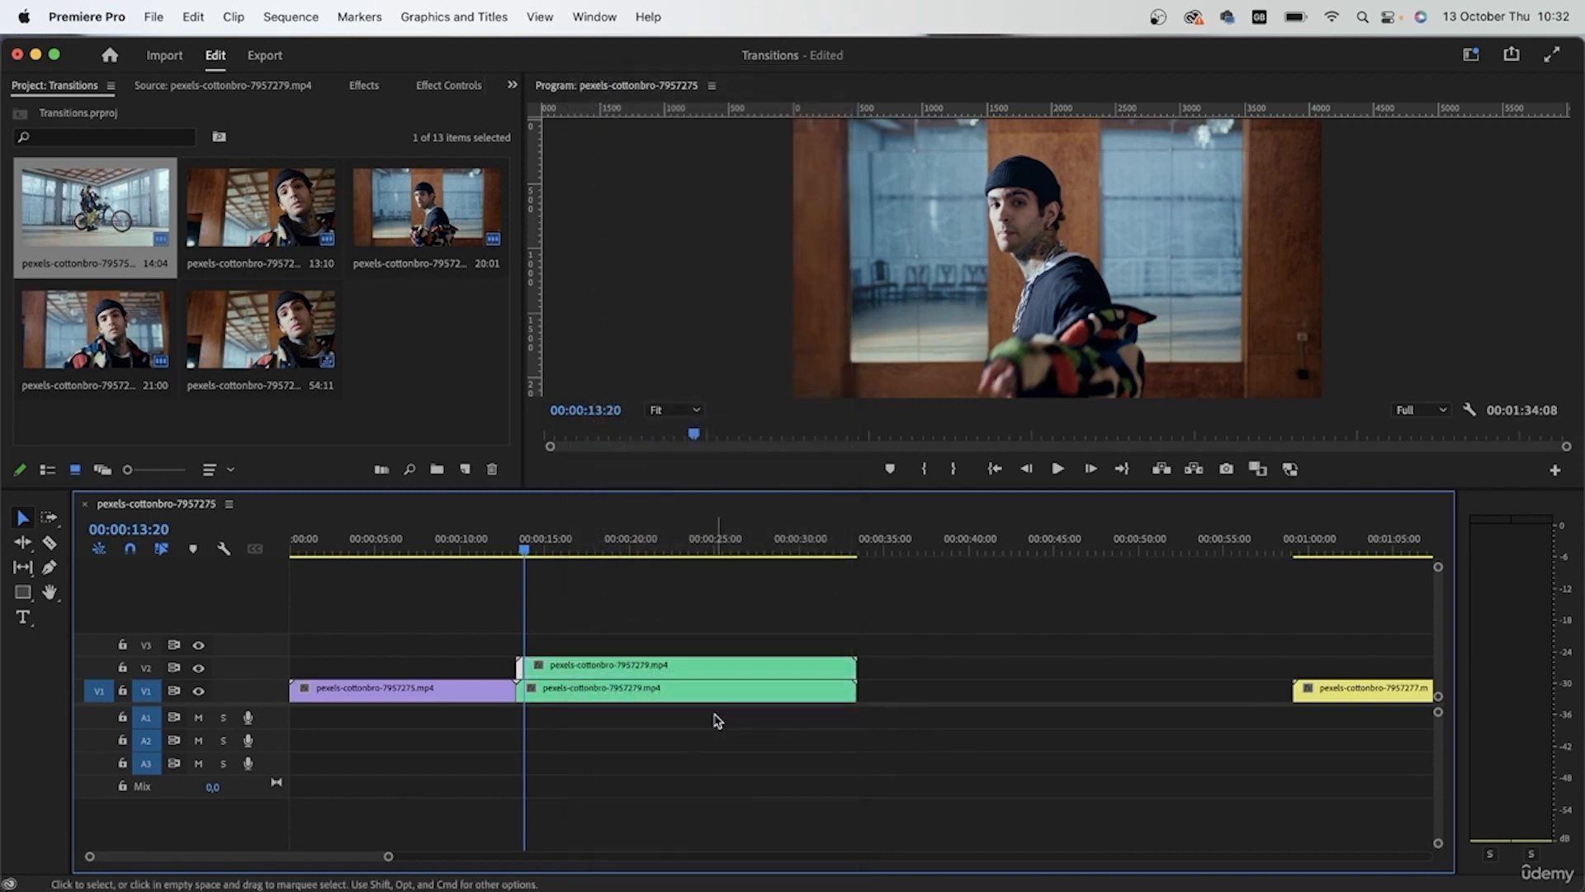
Remove the short green segments before the frame-hold cut on V1 and V2, closing the gap to the purple clip.
left_click_drag(523, 548, 504, 550)
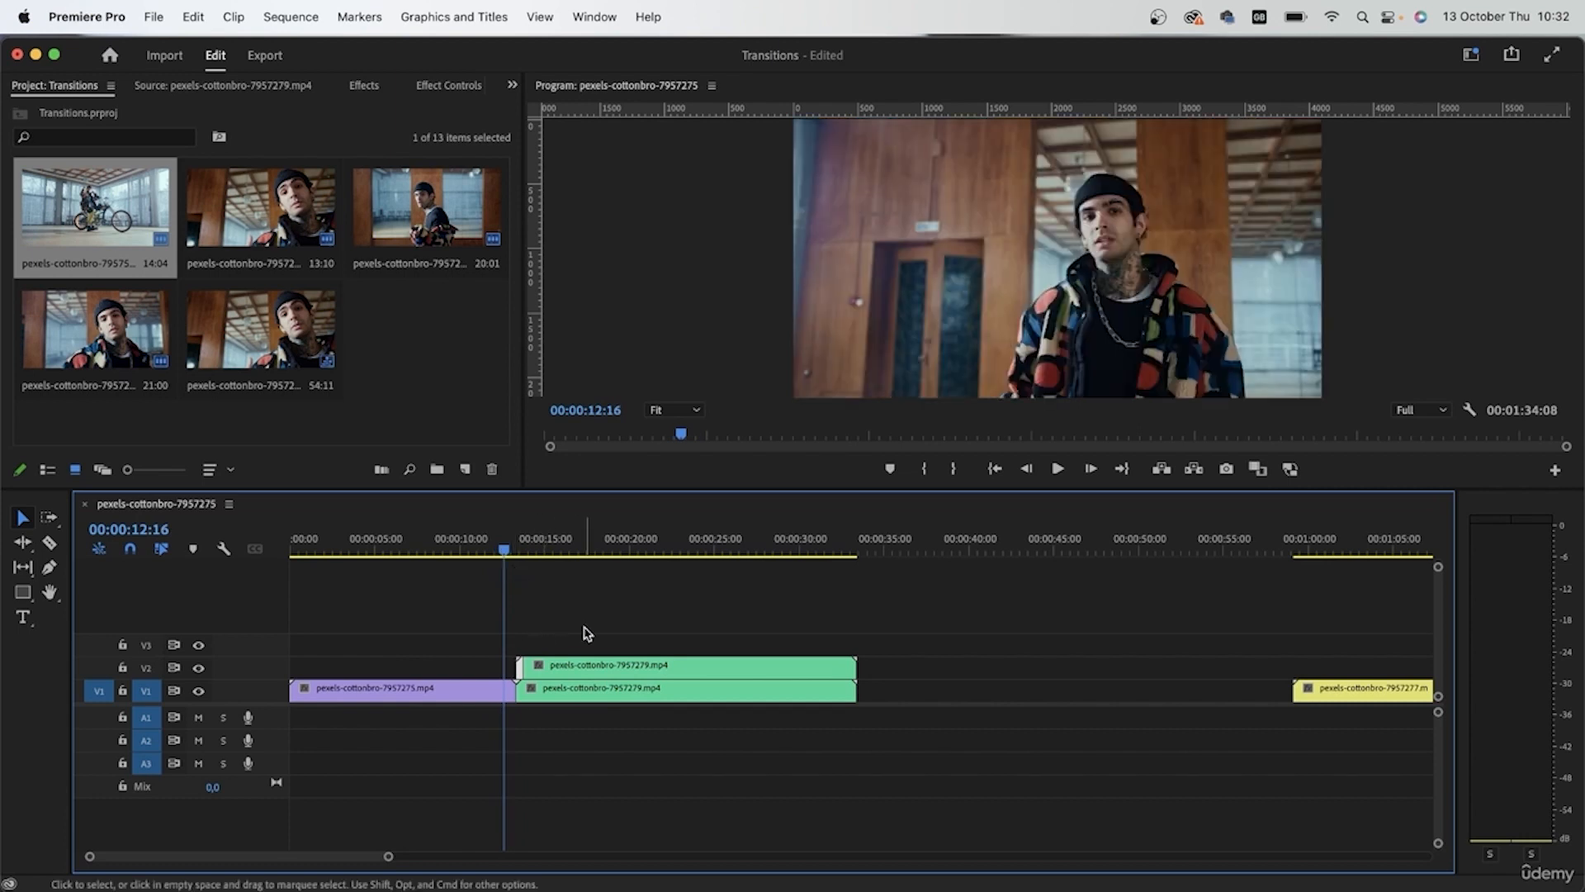
left_click(597, 666)
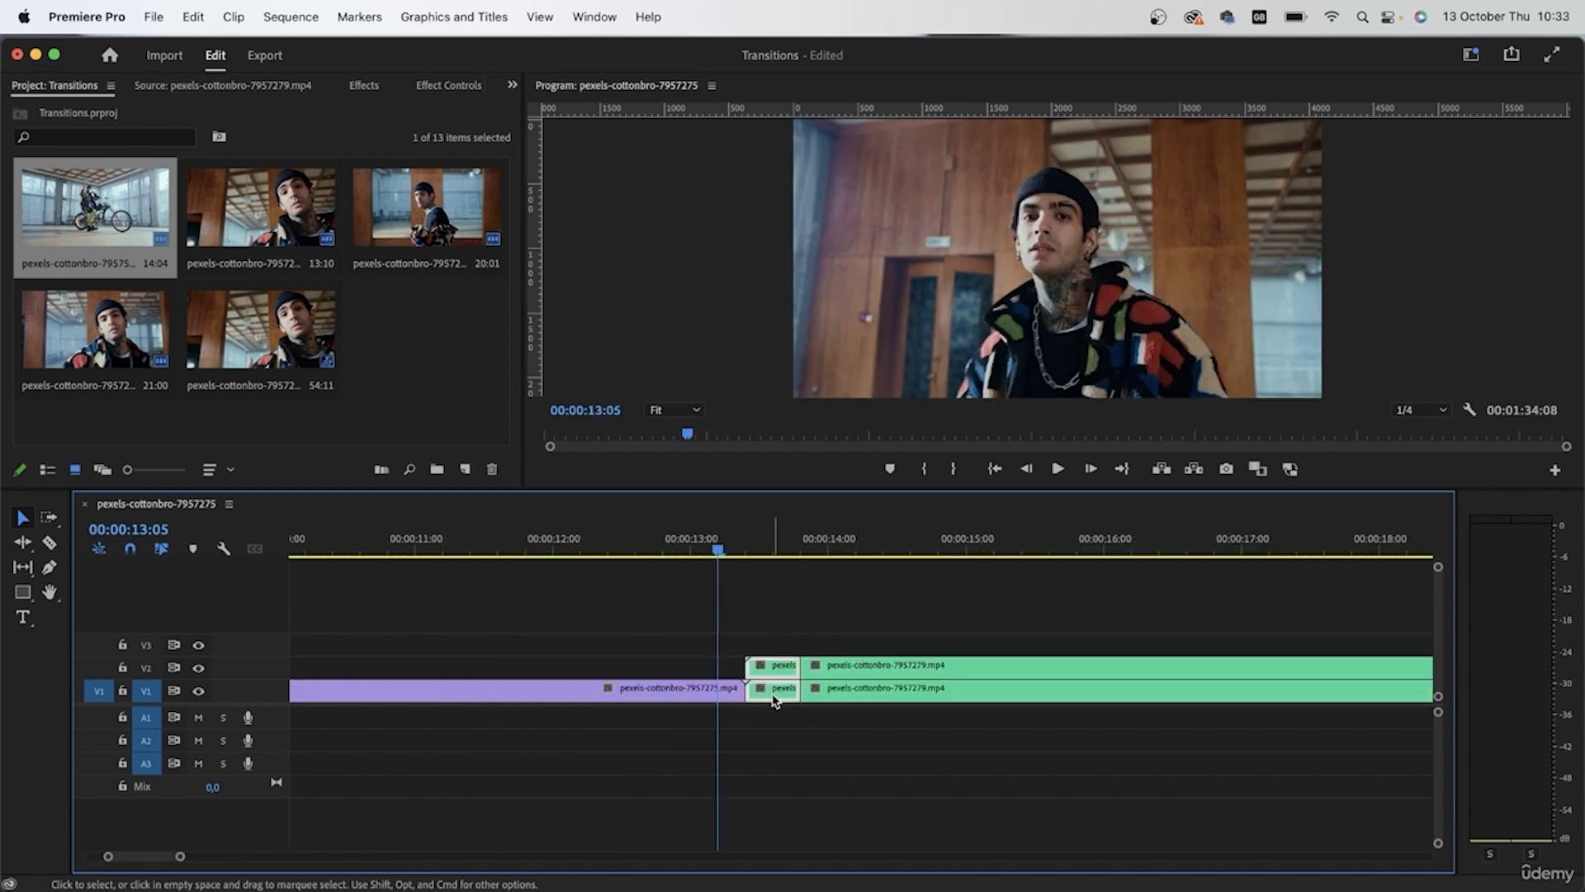
key("Delete")
left_click(774, 698)
key("Delete")
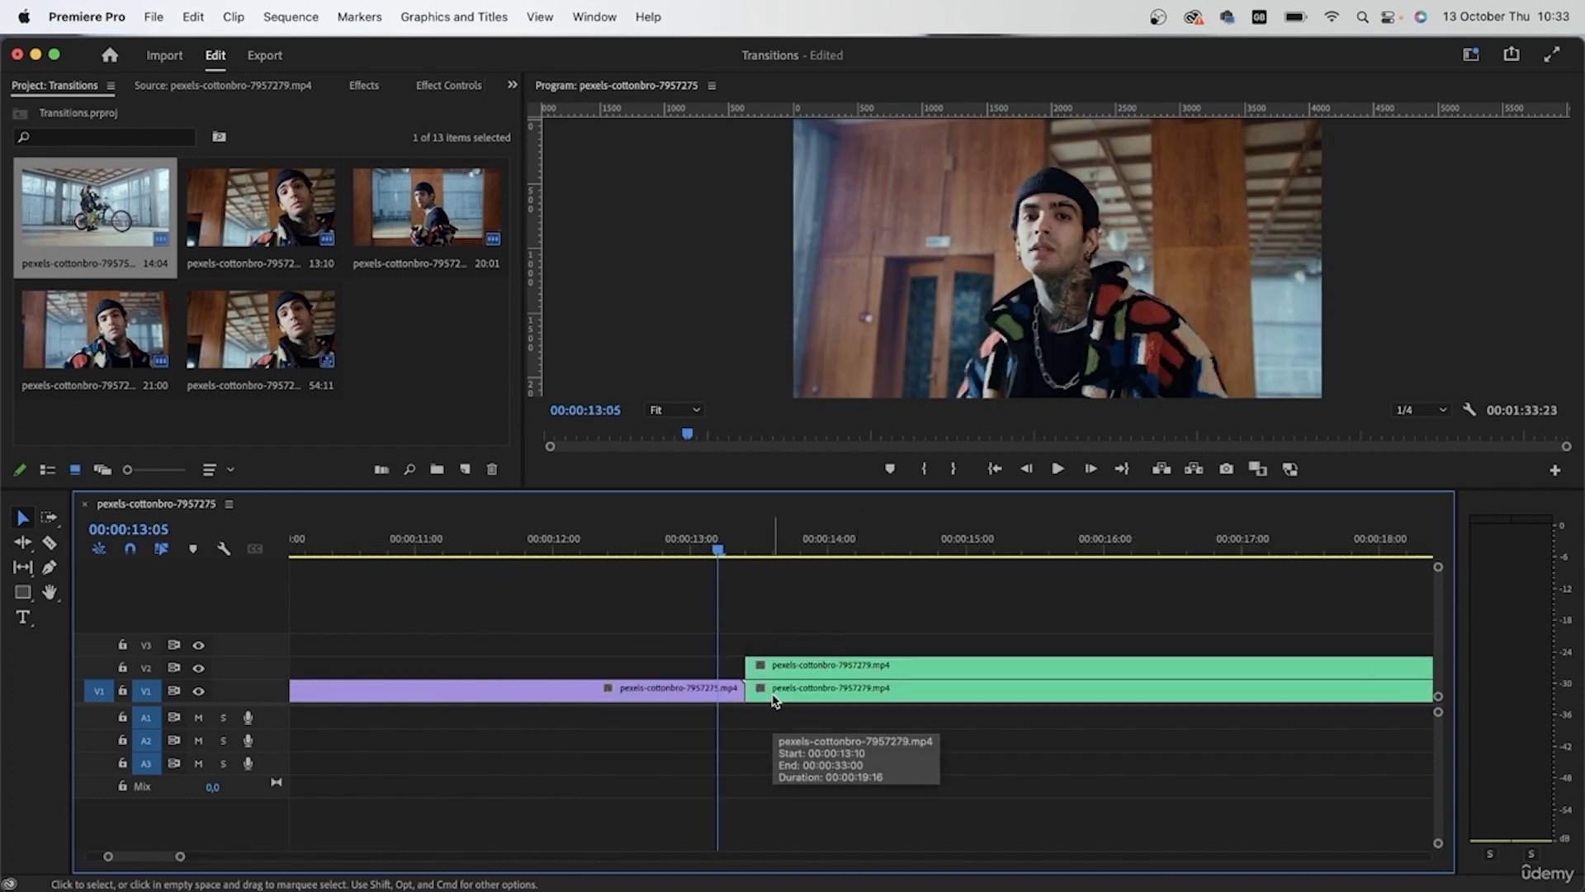
Place the playhead on the cut at 00:00:13:10 and hide track V2 to compare the frozen frame with V1.
left_click_drag(718, 549, 745, 567)
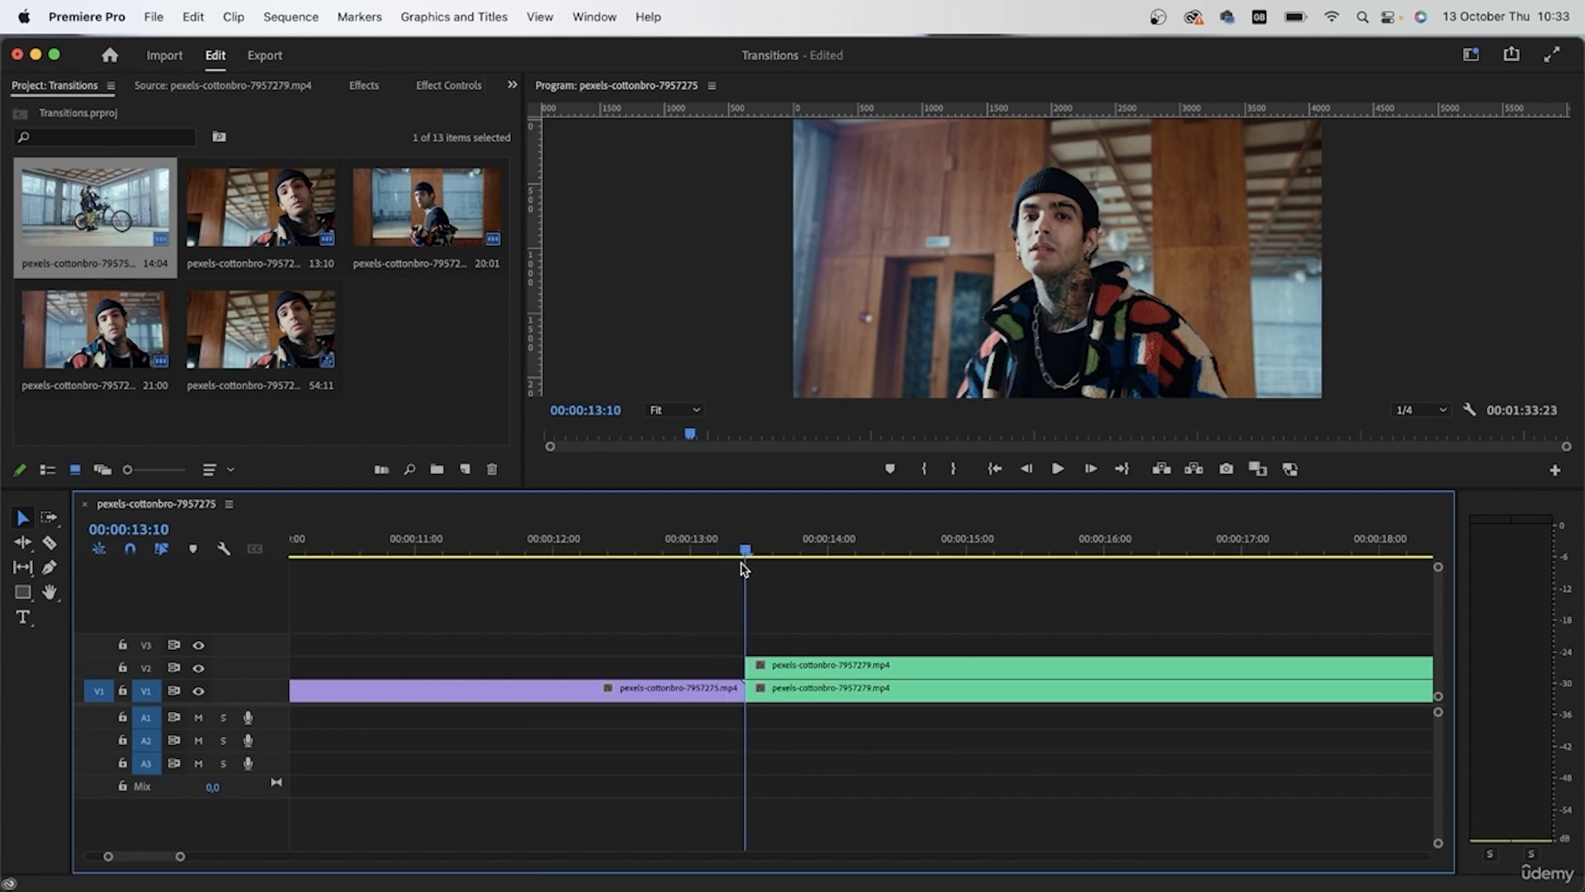
left_click(771, 665)
left_click(785, 693)
left_click(771, 666)
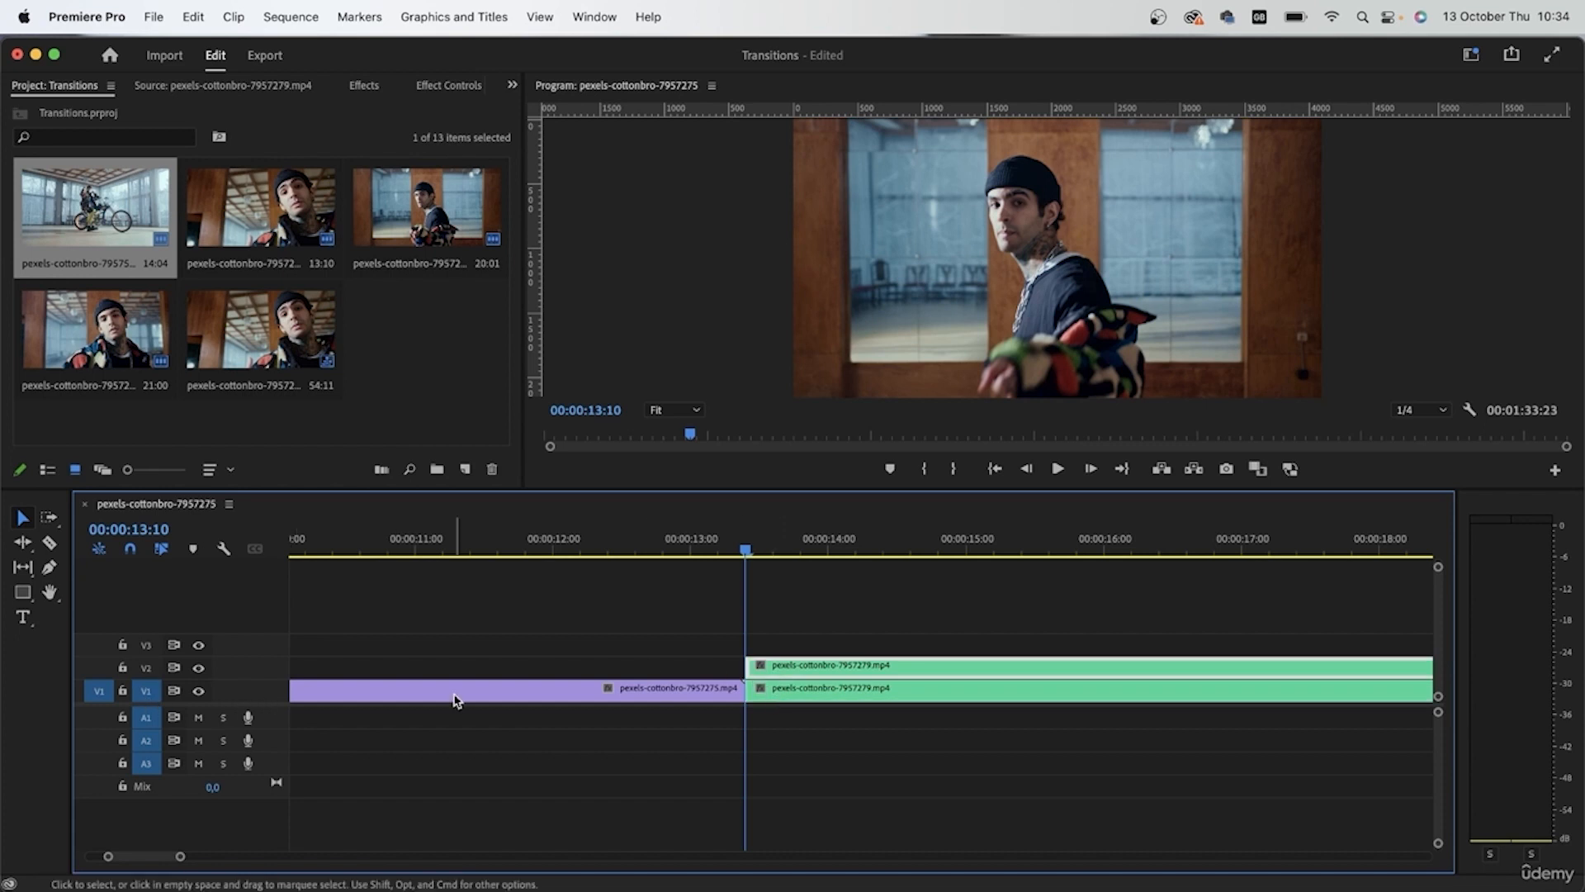
left_click(198, 667)
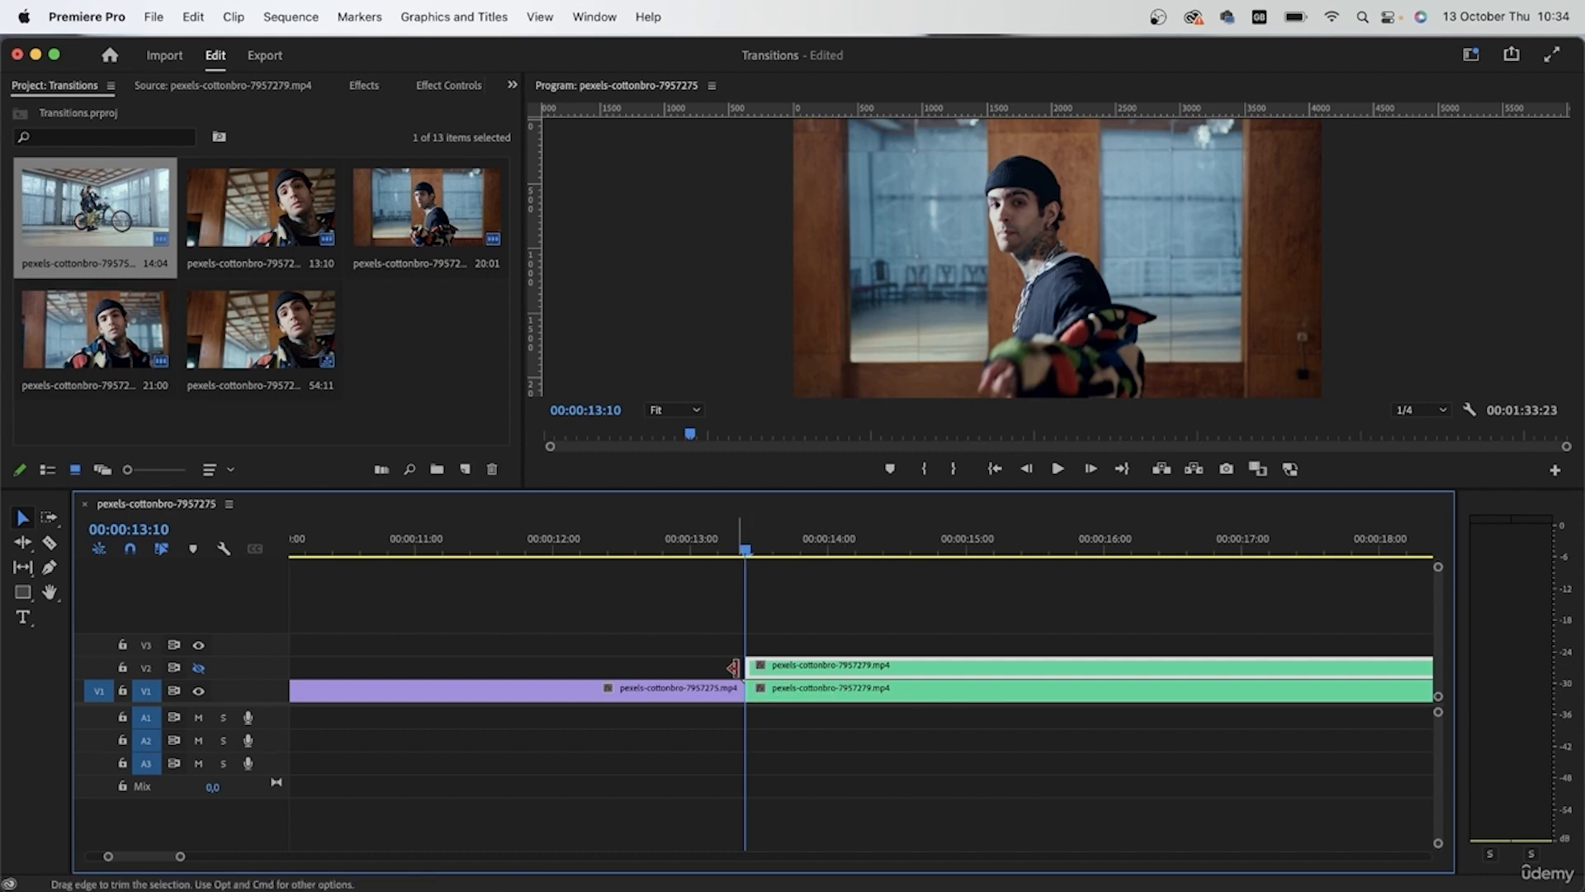
left_click(989, 609)
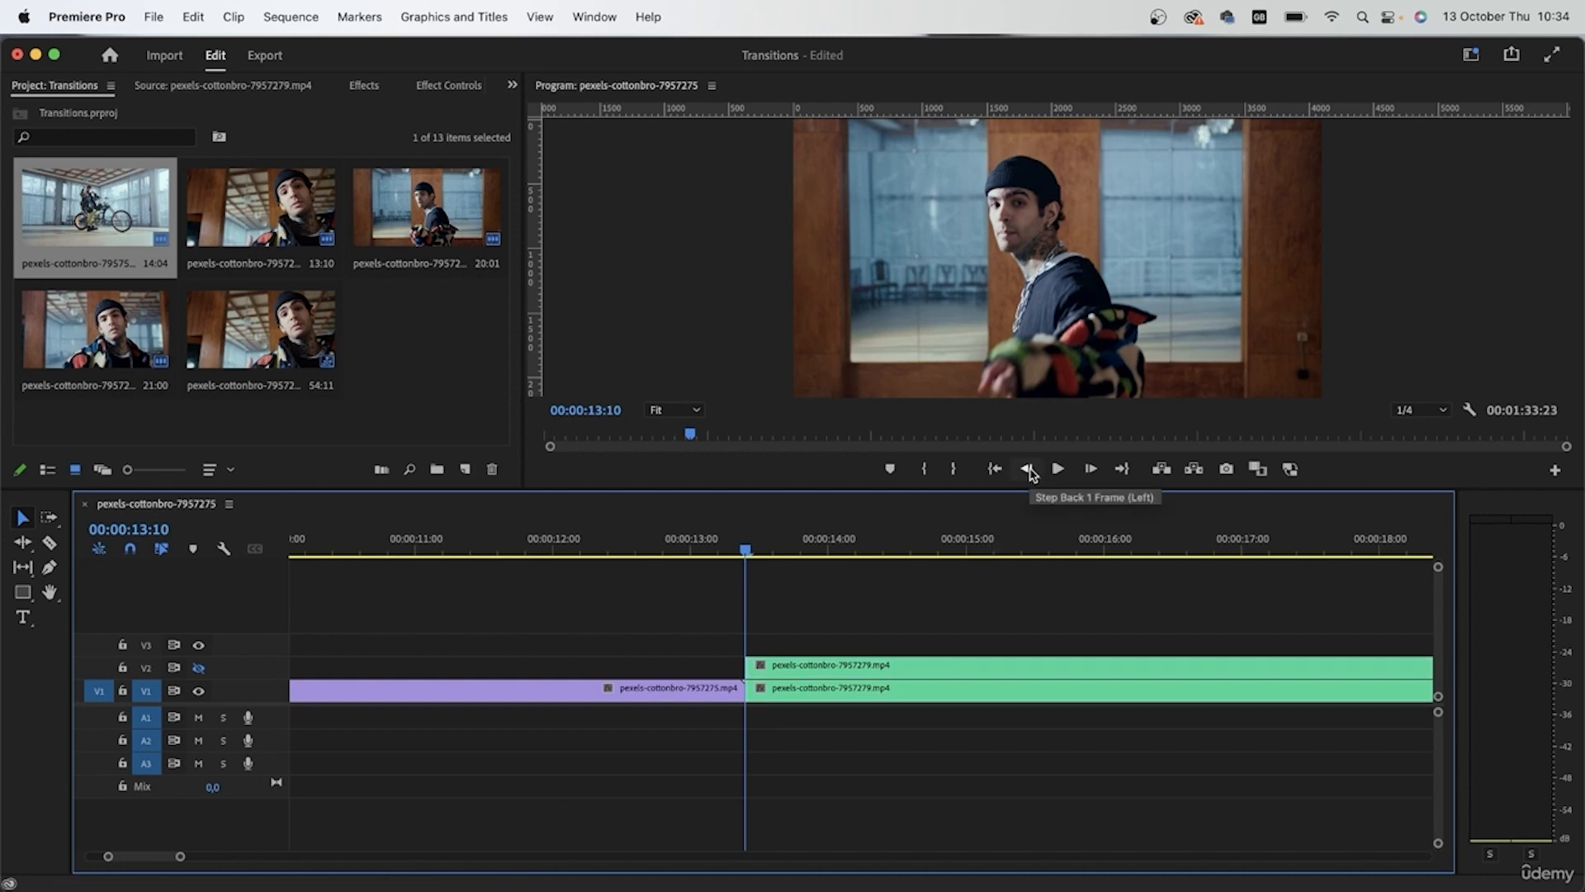
Step five frames back from the cut and move the V2 freeze-frame clip to start at 00:00:13:05.
left_click(1026, 468)
key("Left")
key("Left")
key("Left")
key("Left")
left_click_drag(863, 666, 840, 666)
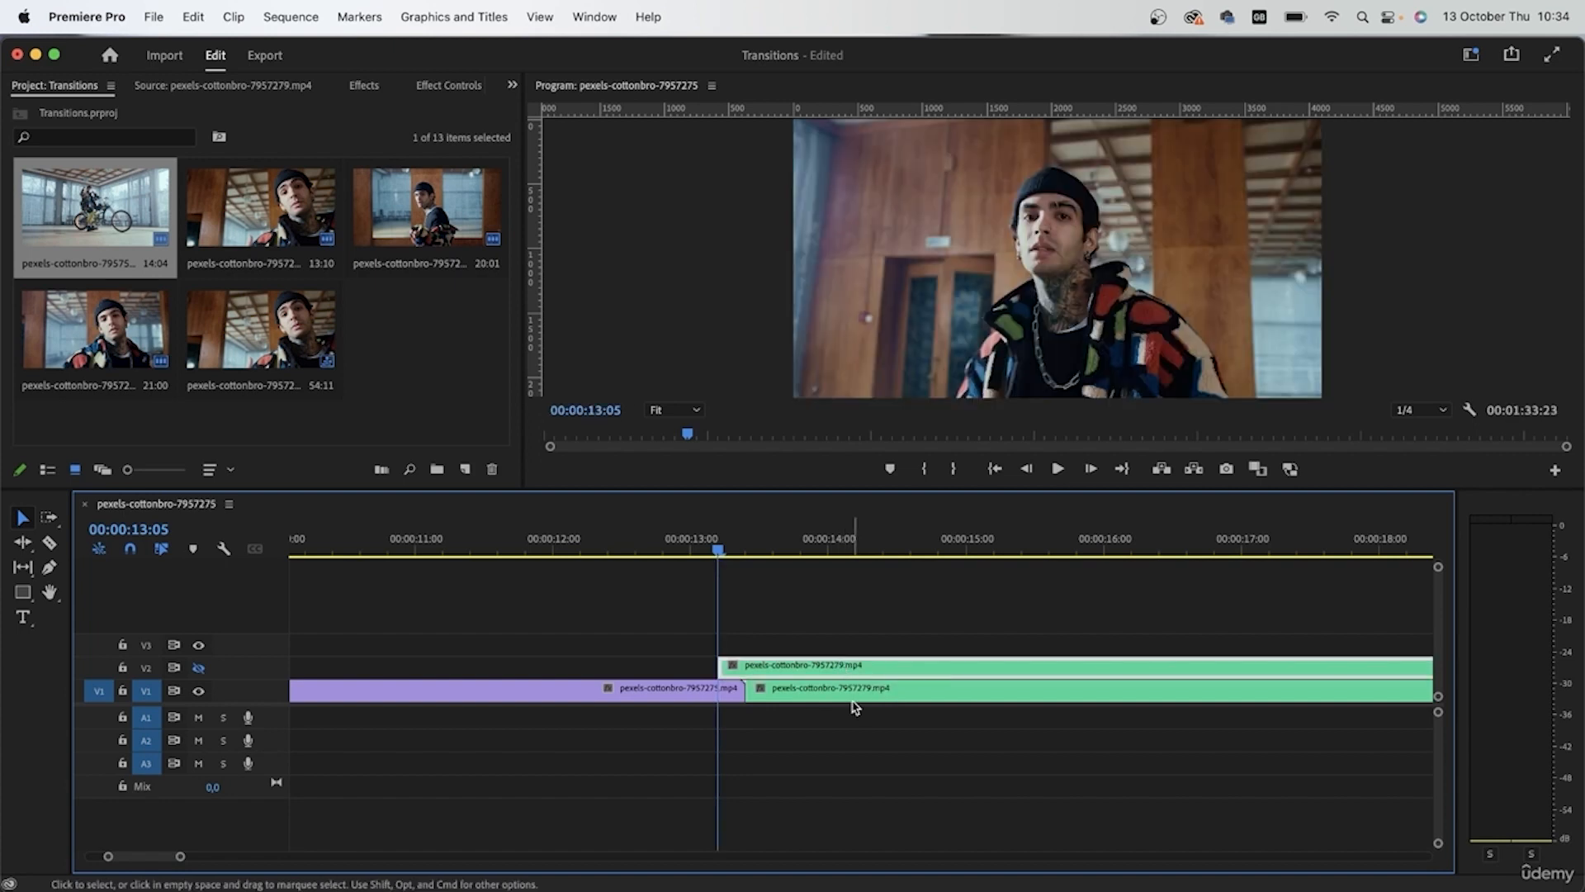
Split the V2 freeze-frame clip with the Razor at the V1 cut, 00:00:13:10, and delete the part after it.
key("c")
left_click(746, 666)
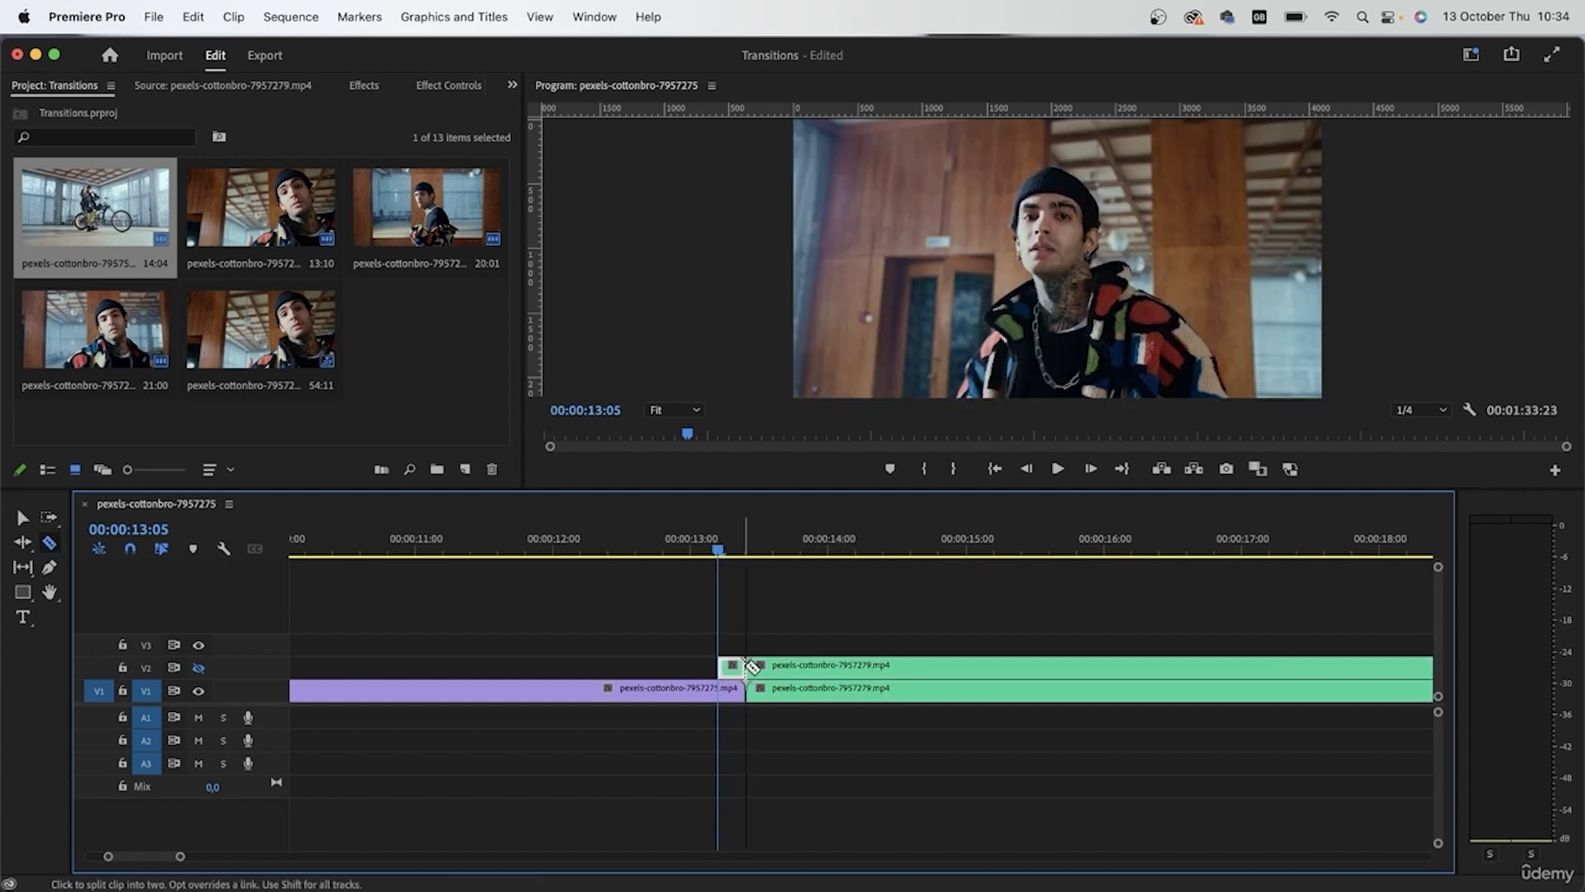
key("Delete")
scroll(731, 684, "up", 4)
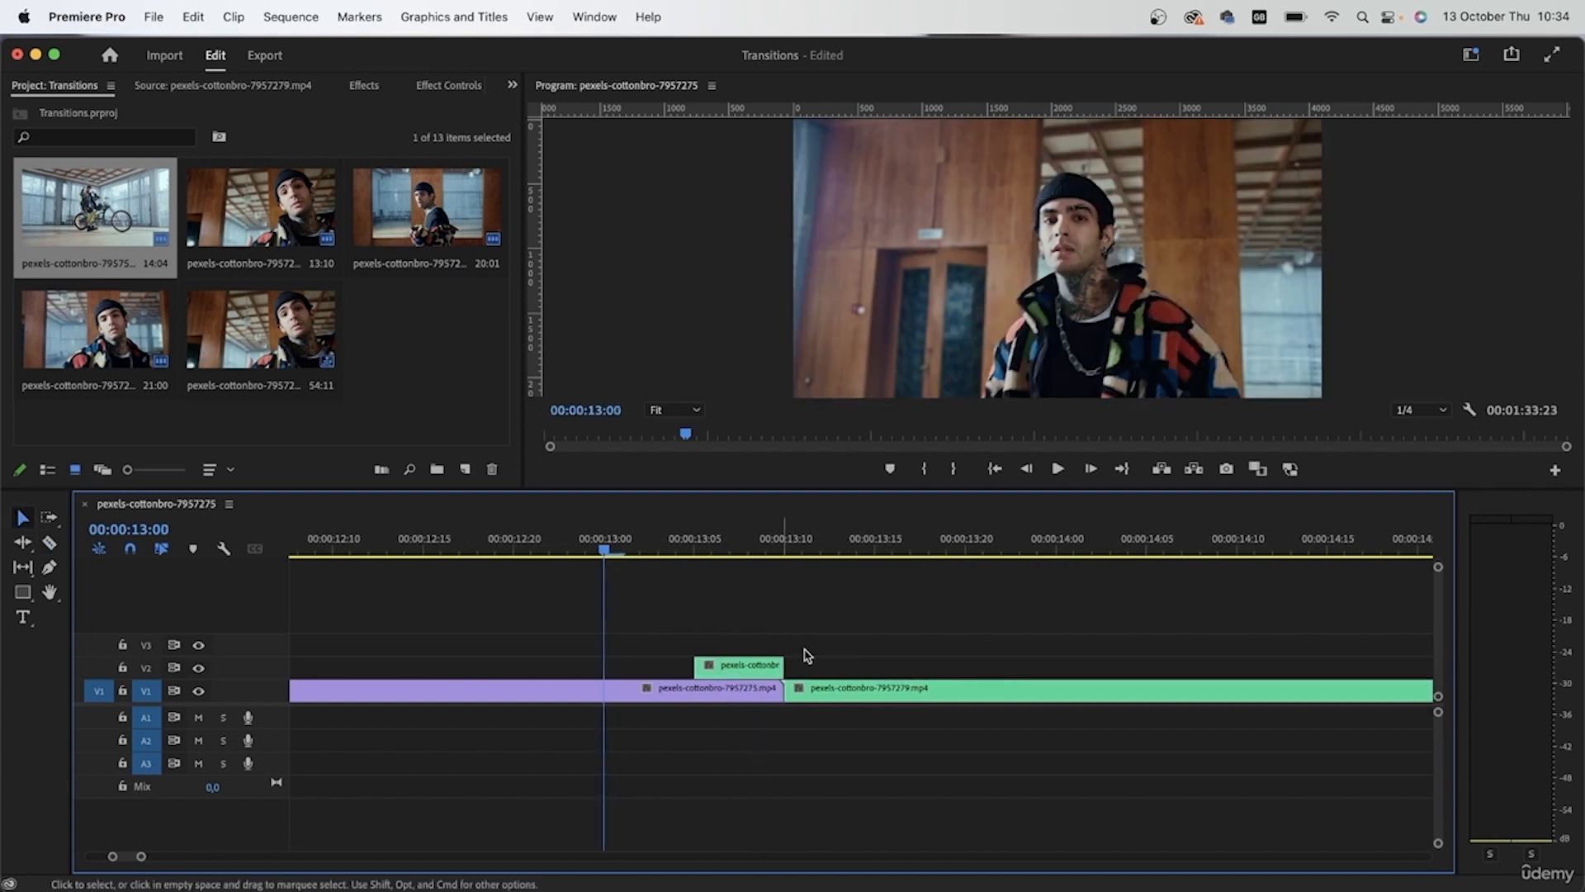
Play the cut and step back and forth frame by frame to check the freeze frame against the green clip's start.
key("space")
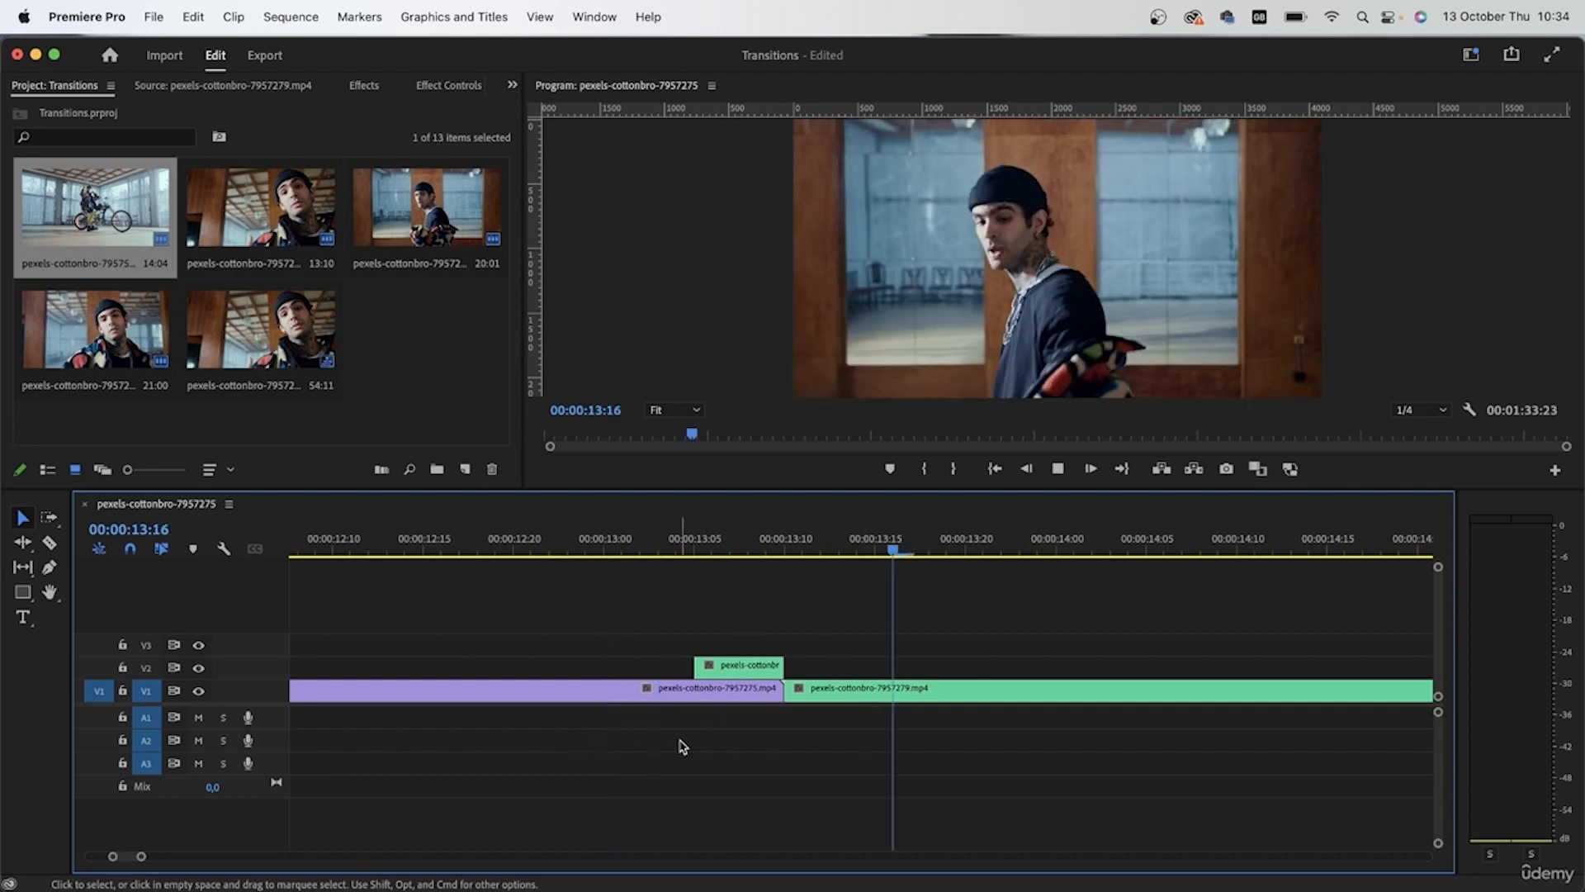
left_click(764, 552)
left_click_drag(761, 551, 781, 590)
key("Right")
key("Left")
key("Left")
key("Right")
key("Right")
key("Left")
key("Left")
key("Right")
key("Right")
key("Left")
key("Left")
key("Left")
key("Right")
key("Right")
key("Right")
key("Left")
key("Left")
key("Right")
key("Right")
key("Left")
key("Left")
key("Right")
key("Right")
key("Right")
key("Left")
key("Left")
key("Left")
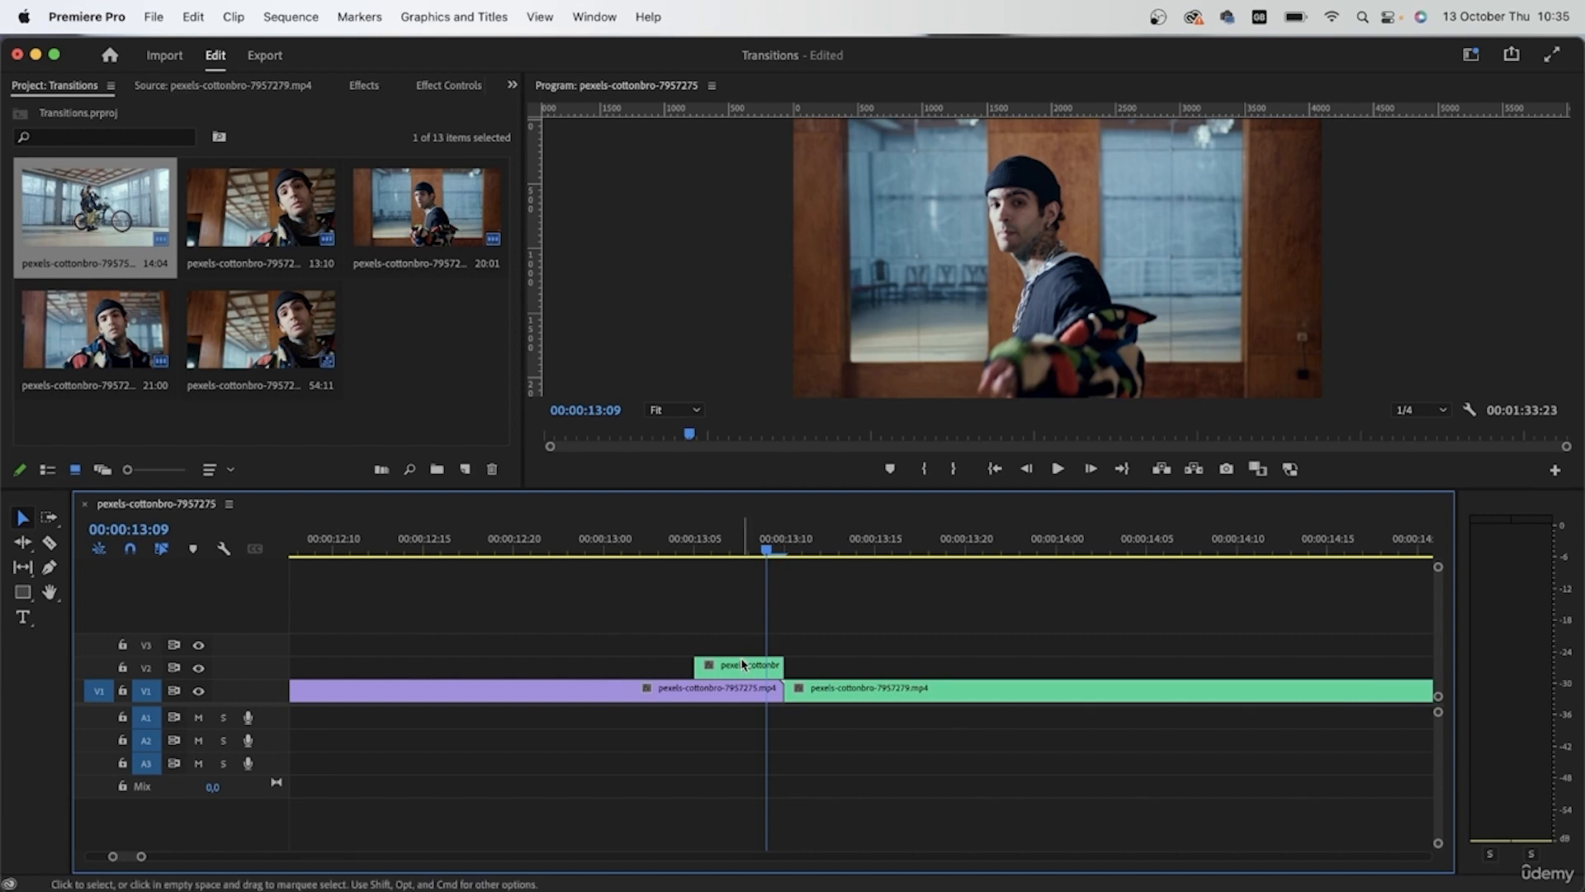
key("Right")
key("Right")
key("Left")
key("Right")
key("Left")
key("Right")
key("Left")
key("Right")
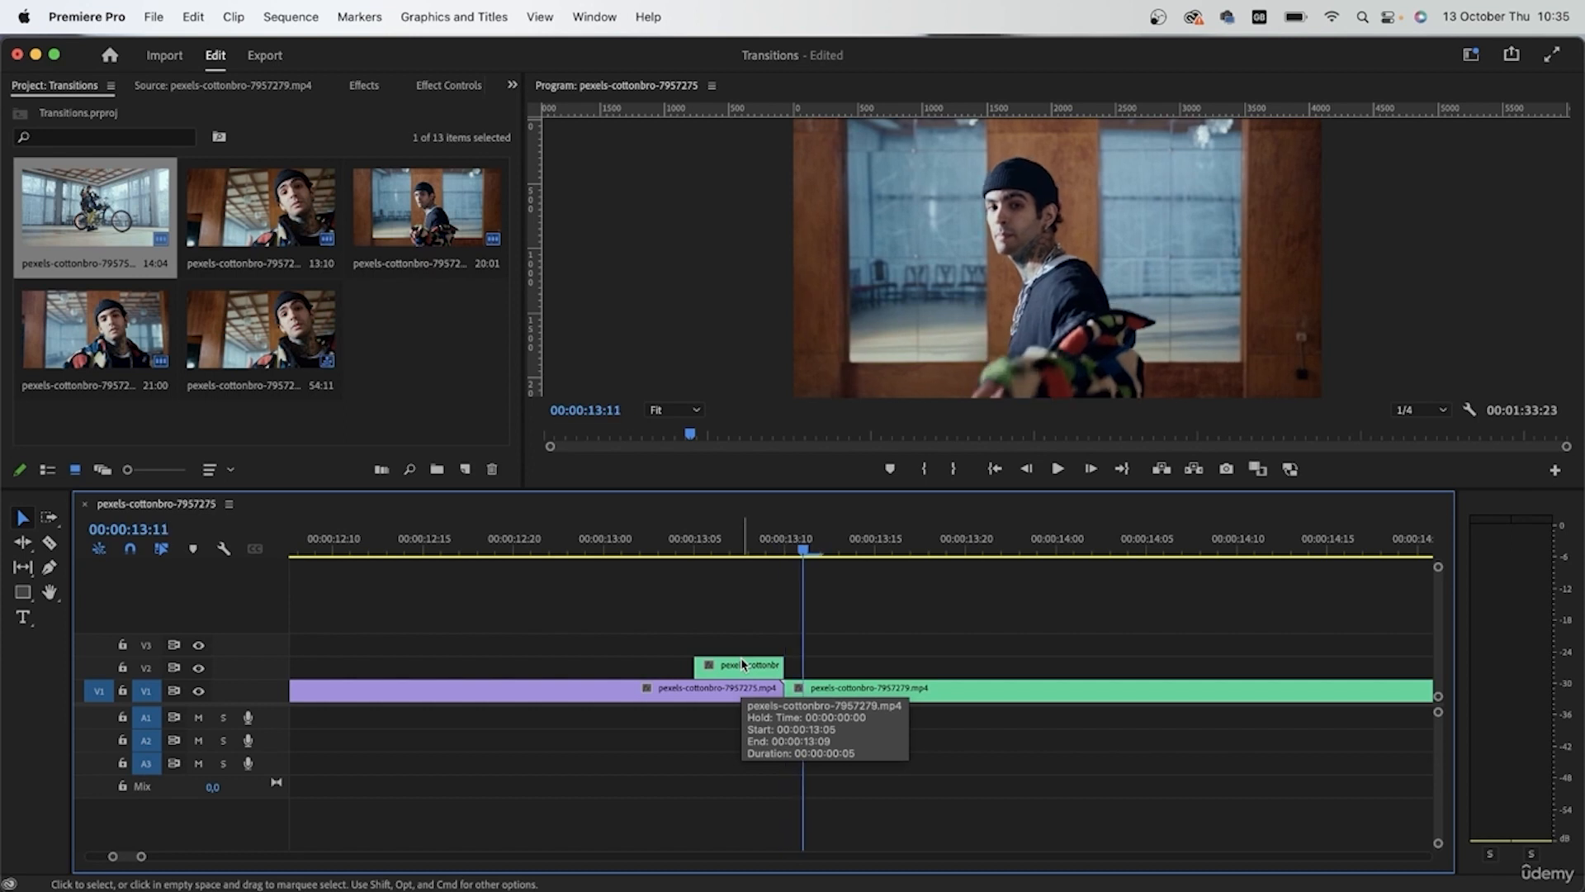
left_click_drag(700, 538, 623, 537)
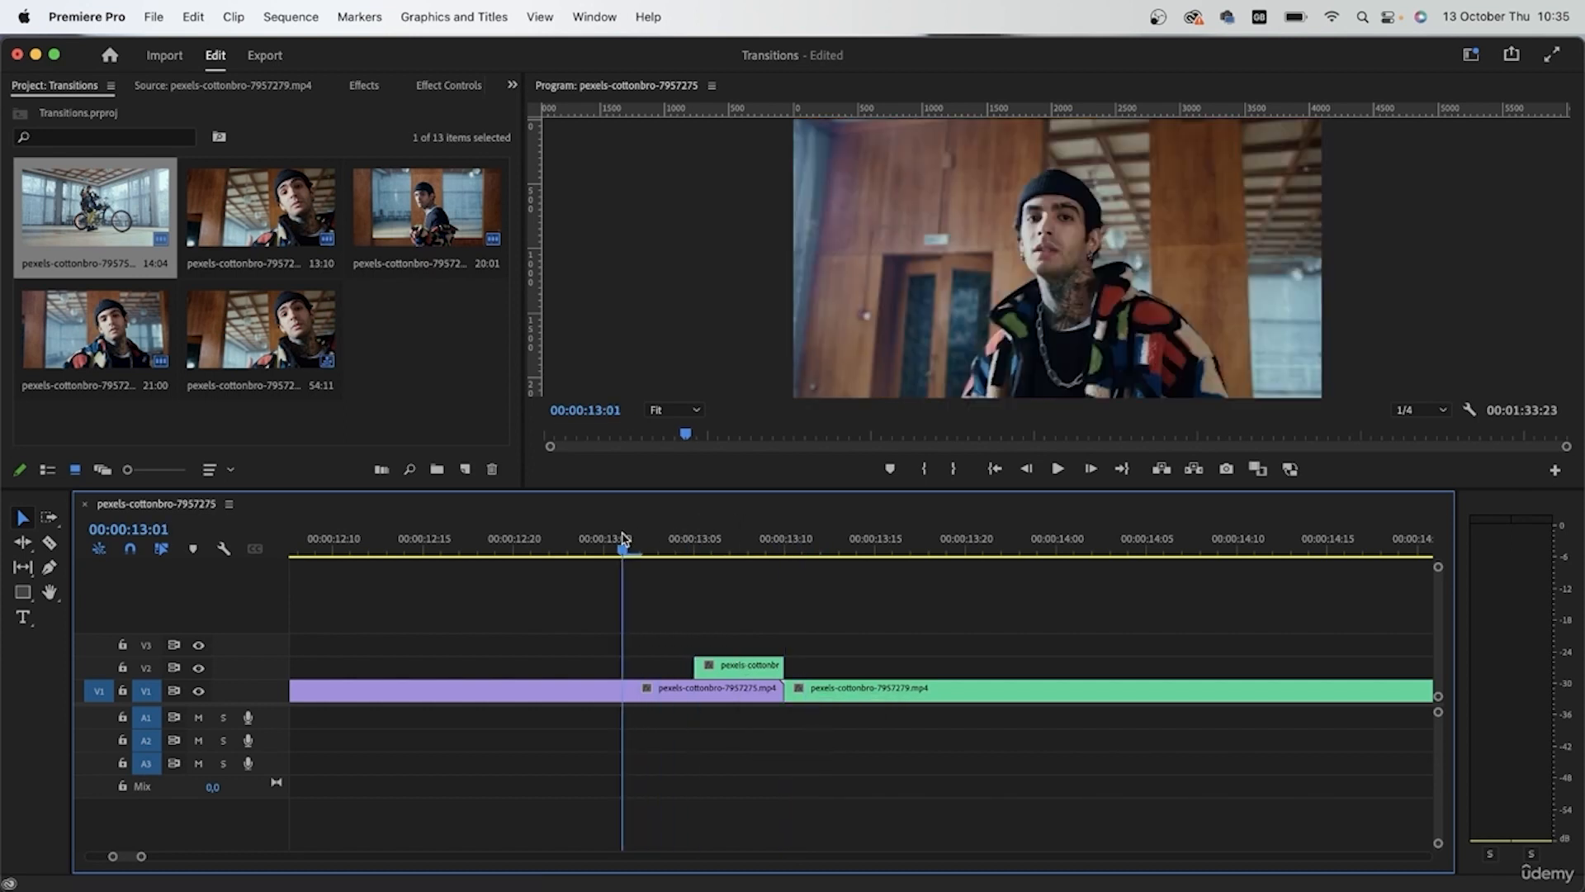
scroll(791, 724, "down", 3)
scroll(787, 720, "up", 3)
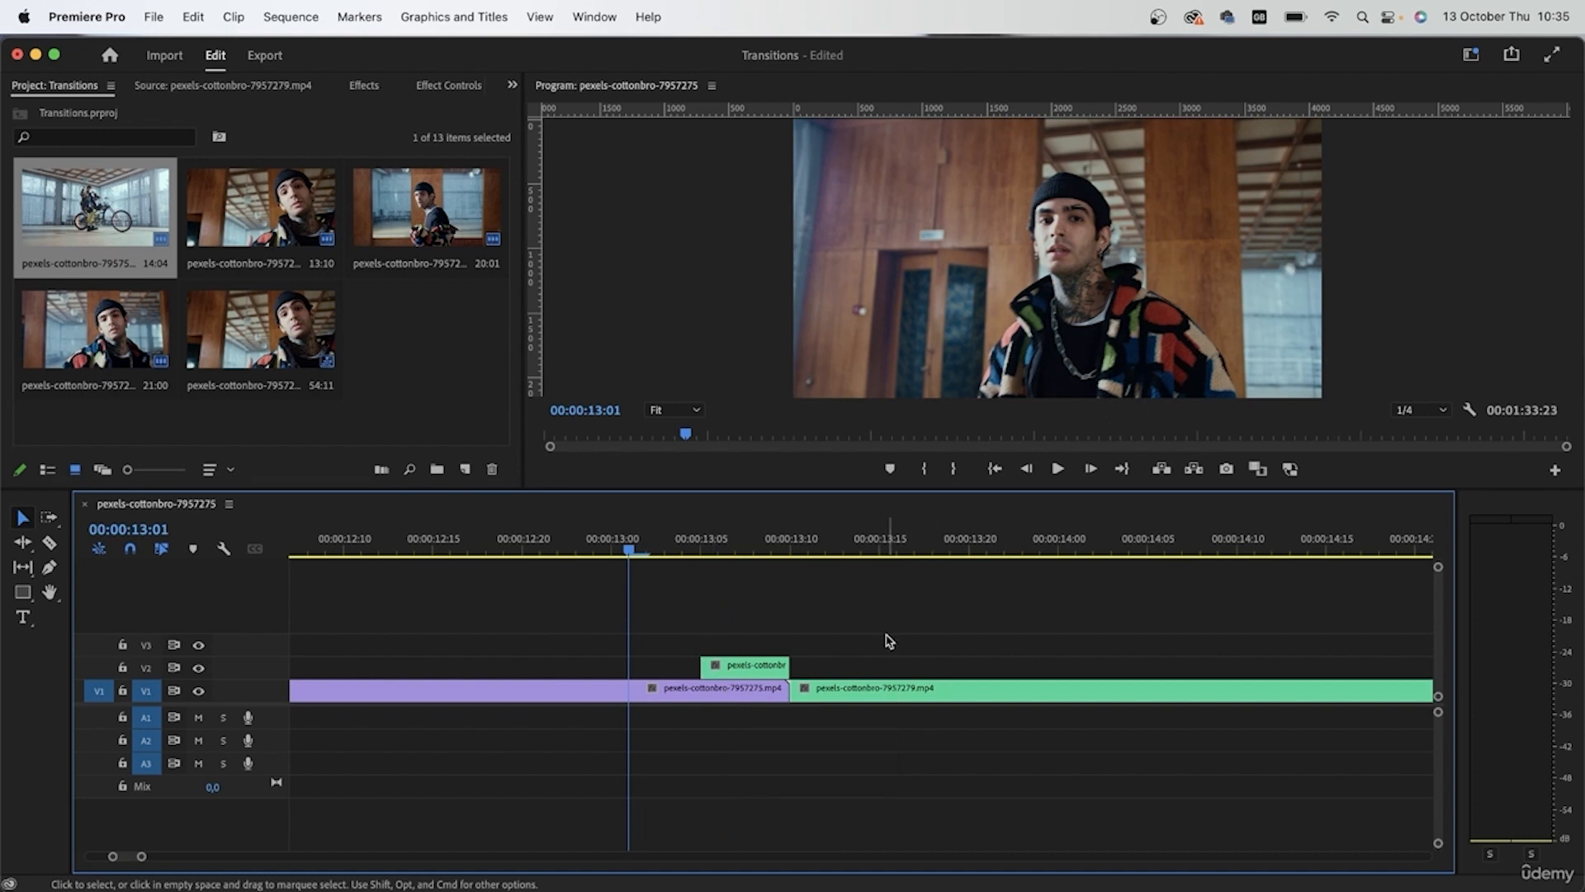
left_click_drag(884, 623, 863, 748)
left_click(912, 770)
scroll(913, 769, "right", 3)
scroll(912, 770, "down", 4)
scroll(814, 716, "up", 3)
Start a free-draw opacity mask on the V2 freeze-frame clip at 00:00:13:07 and maximize the Program monitor.
left_click(780, 665)
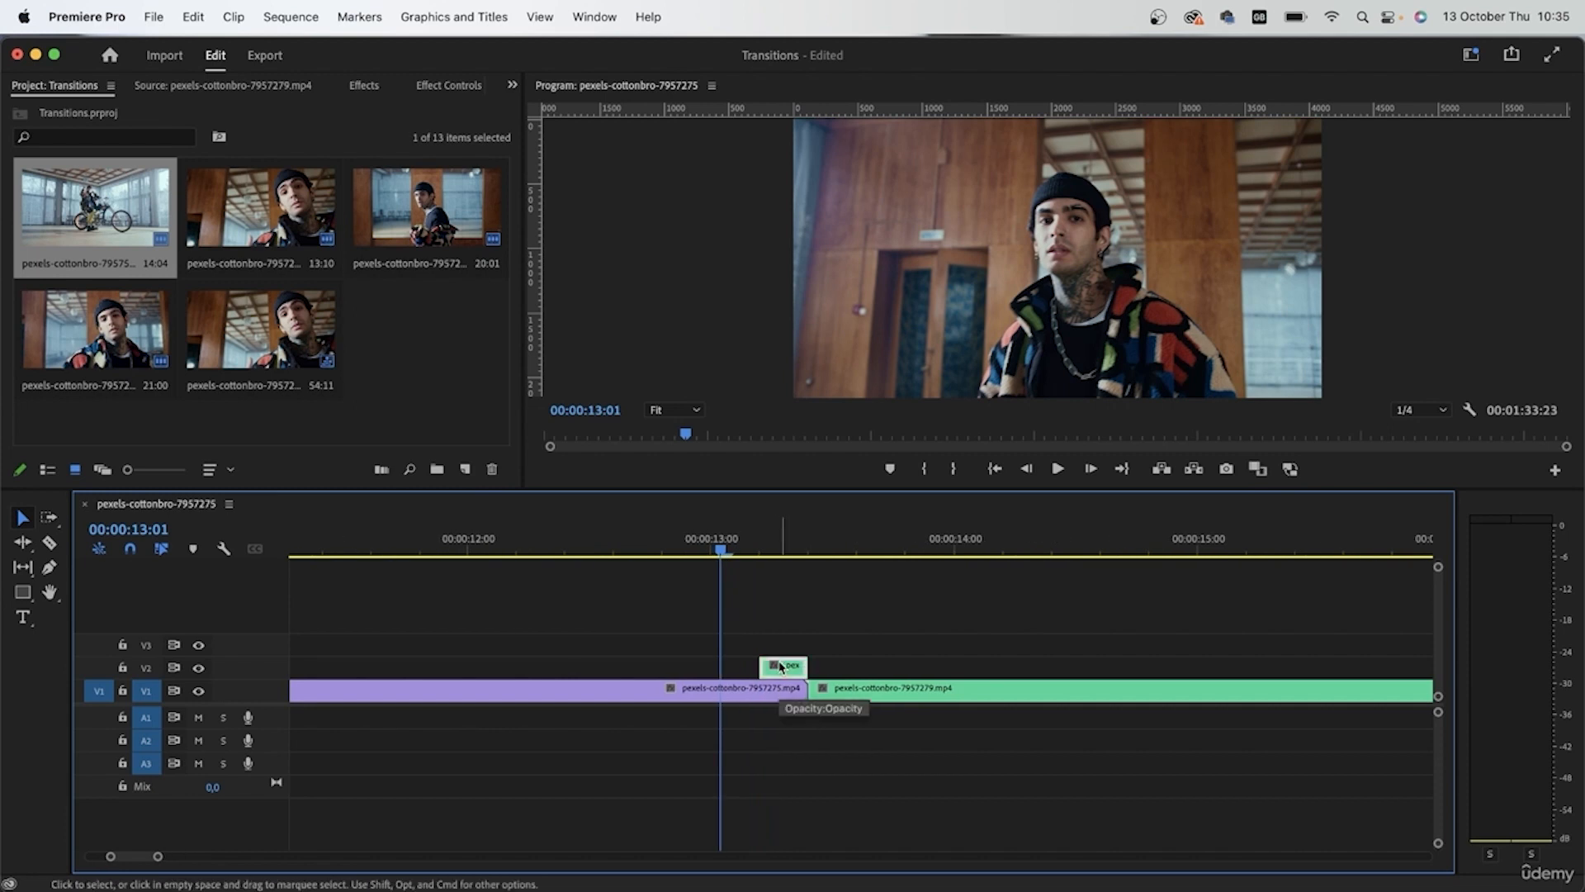
scroll(797, 686, "up", 2)
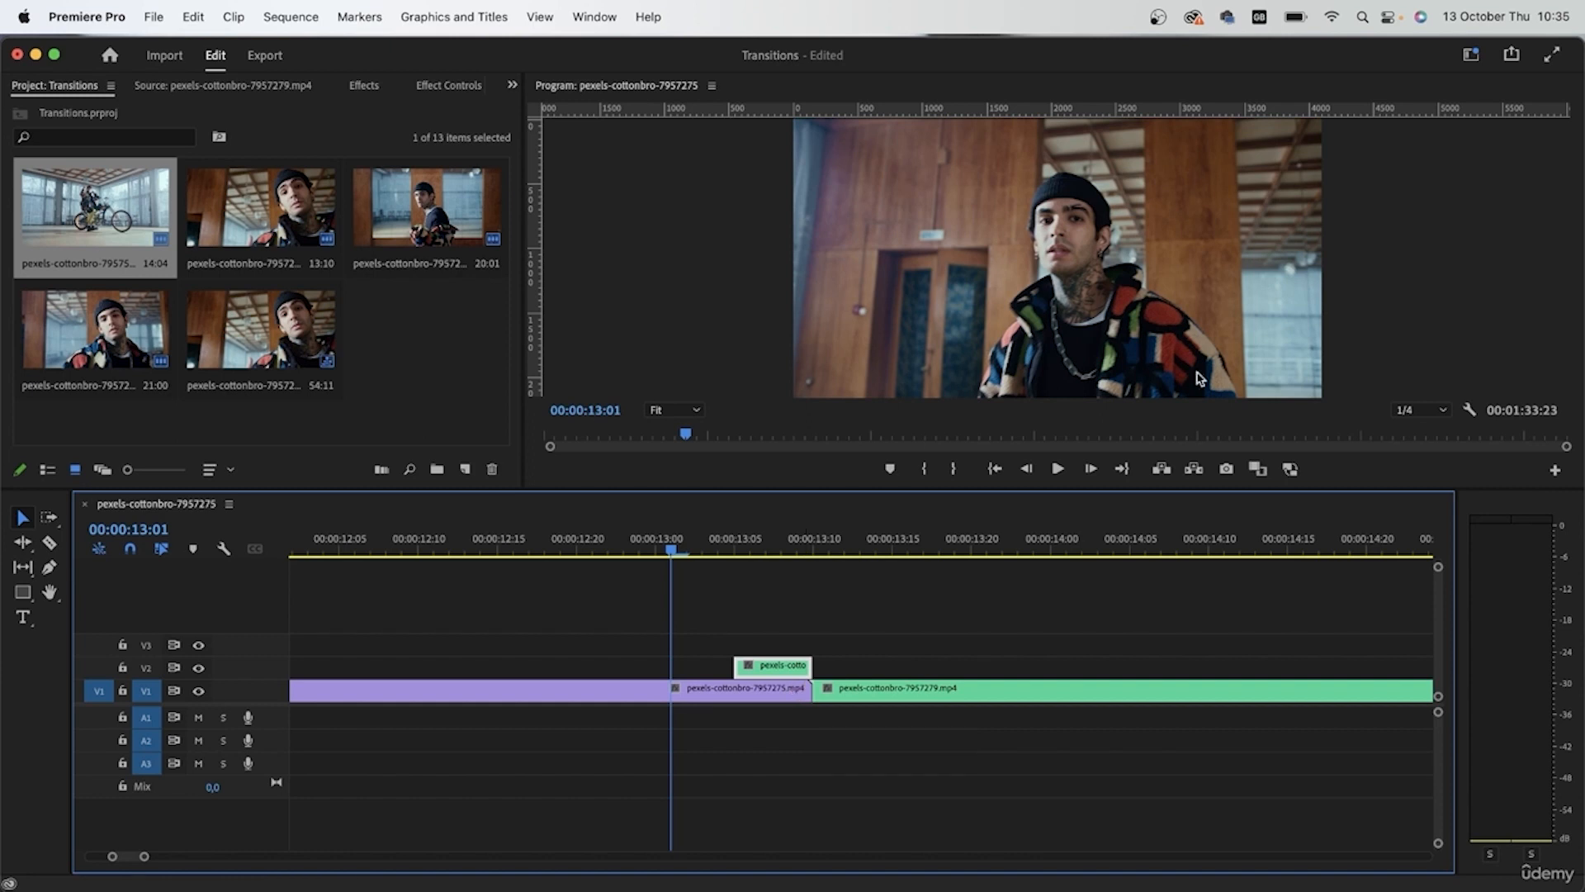
left_click(761, 542)
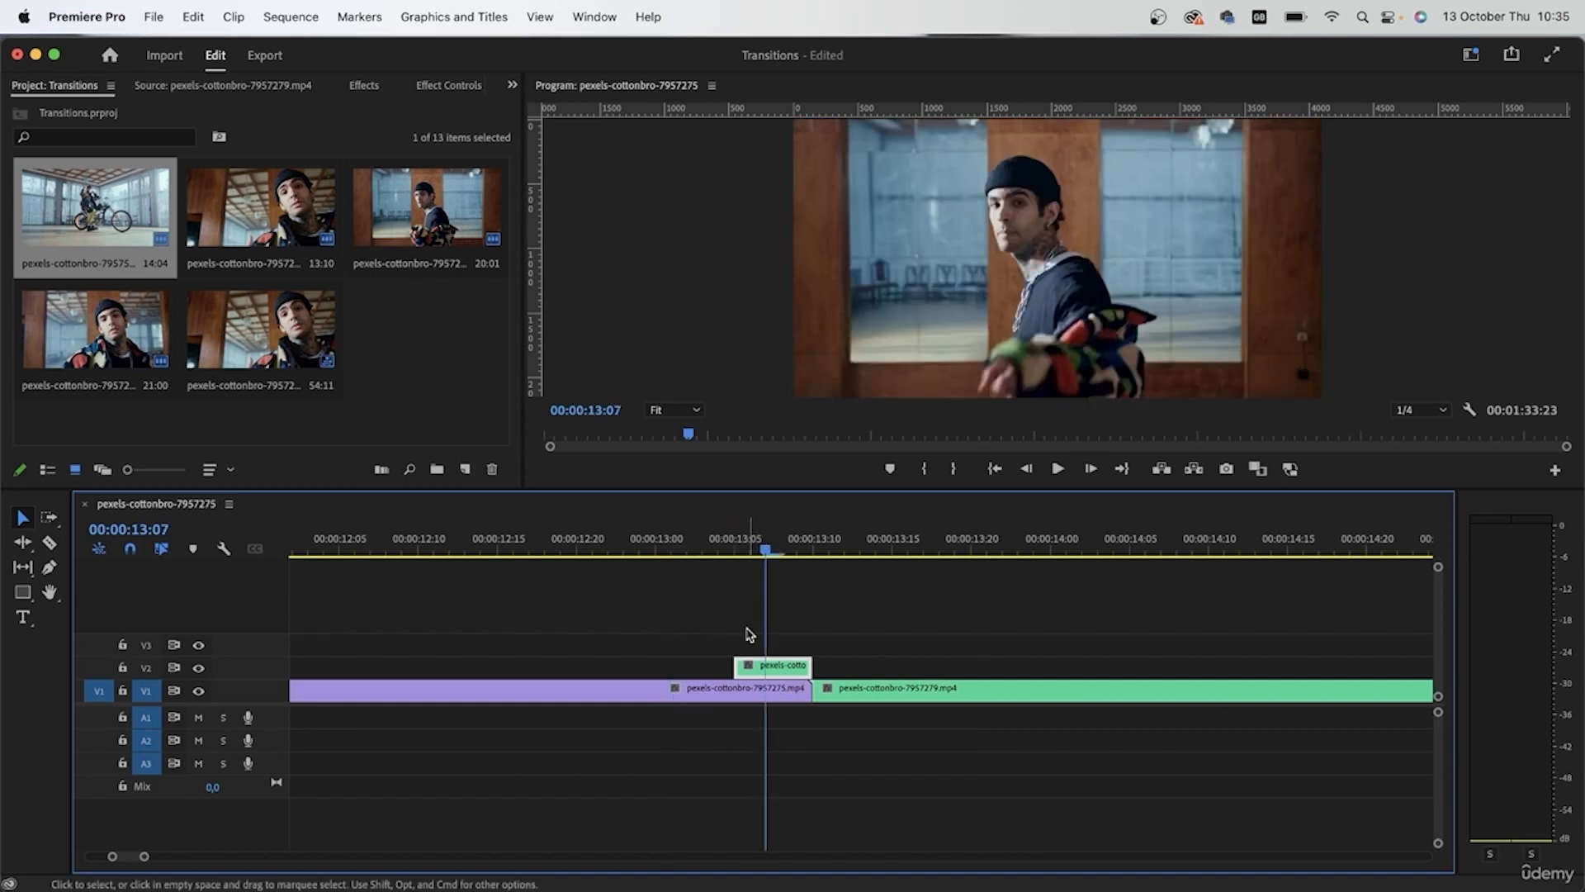
left_click(449, 86)
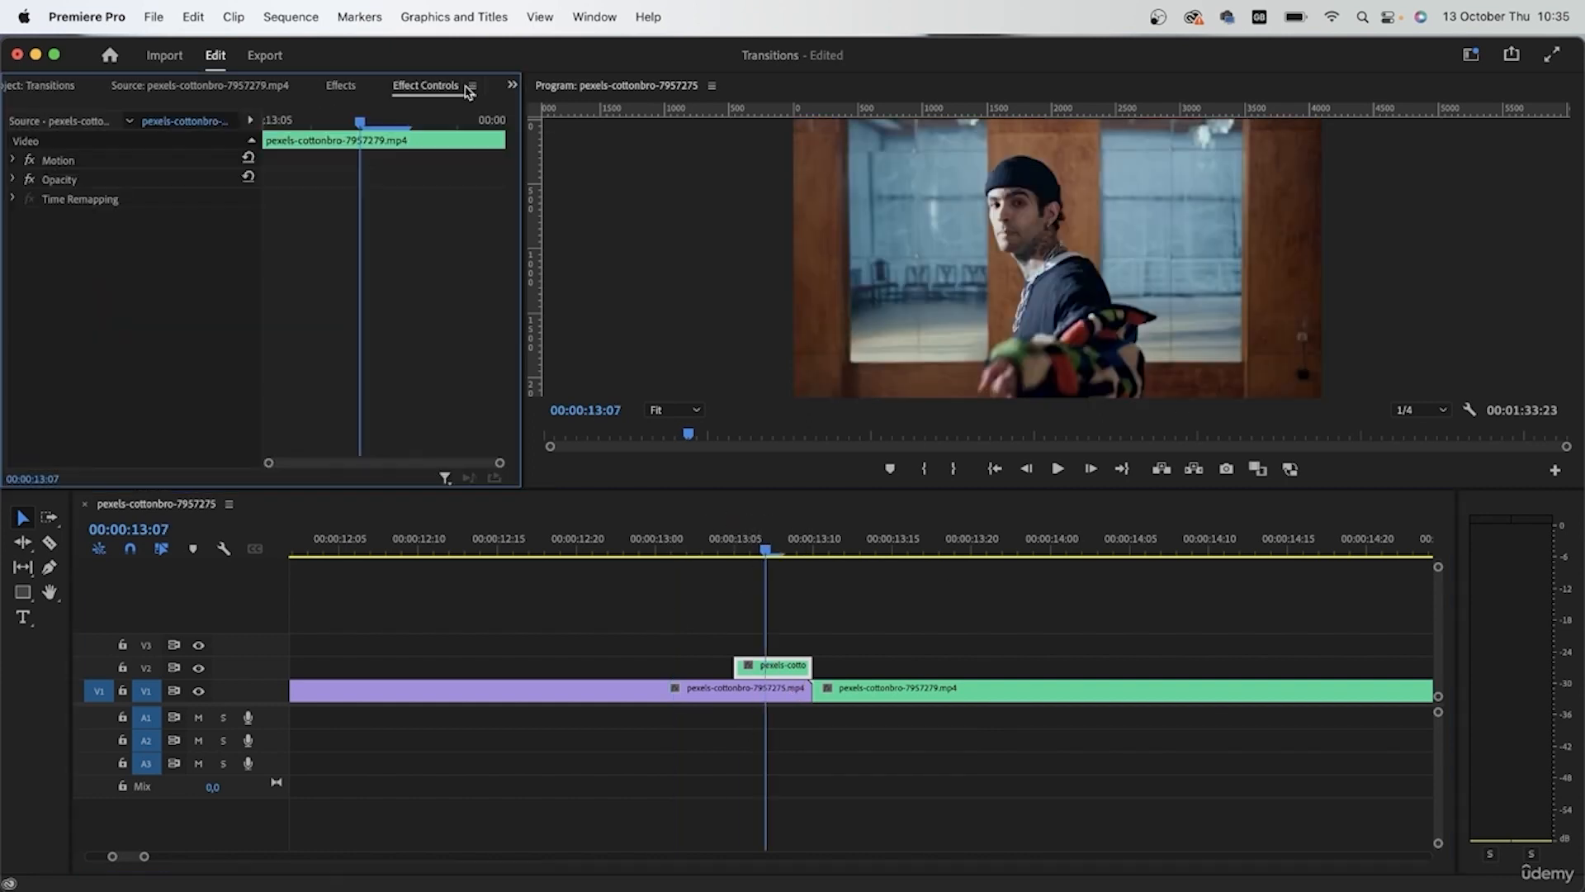
left_click(13, 179)
left_click(99, 198)
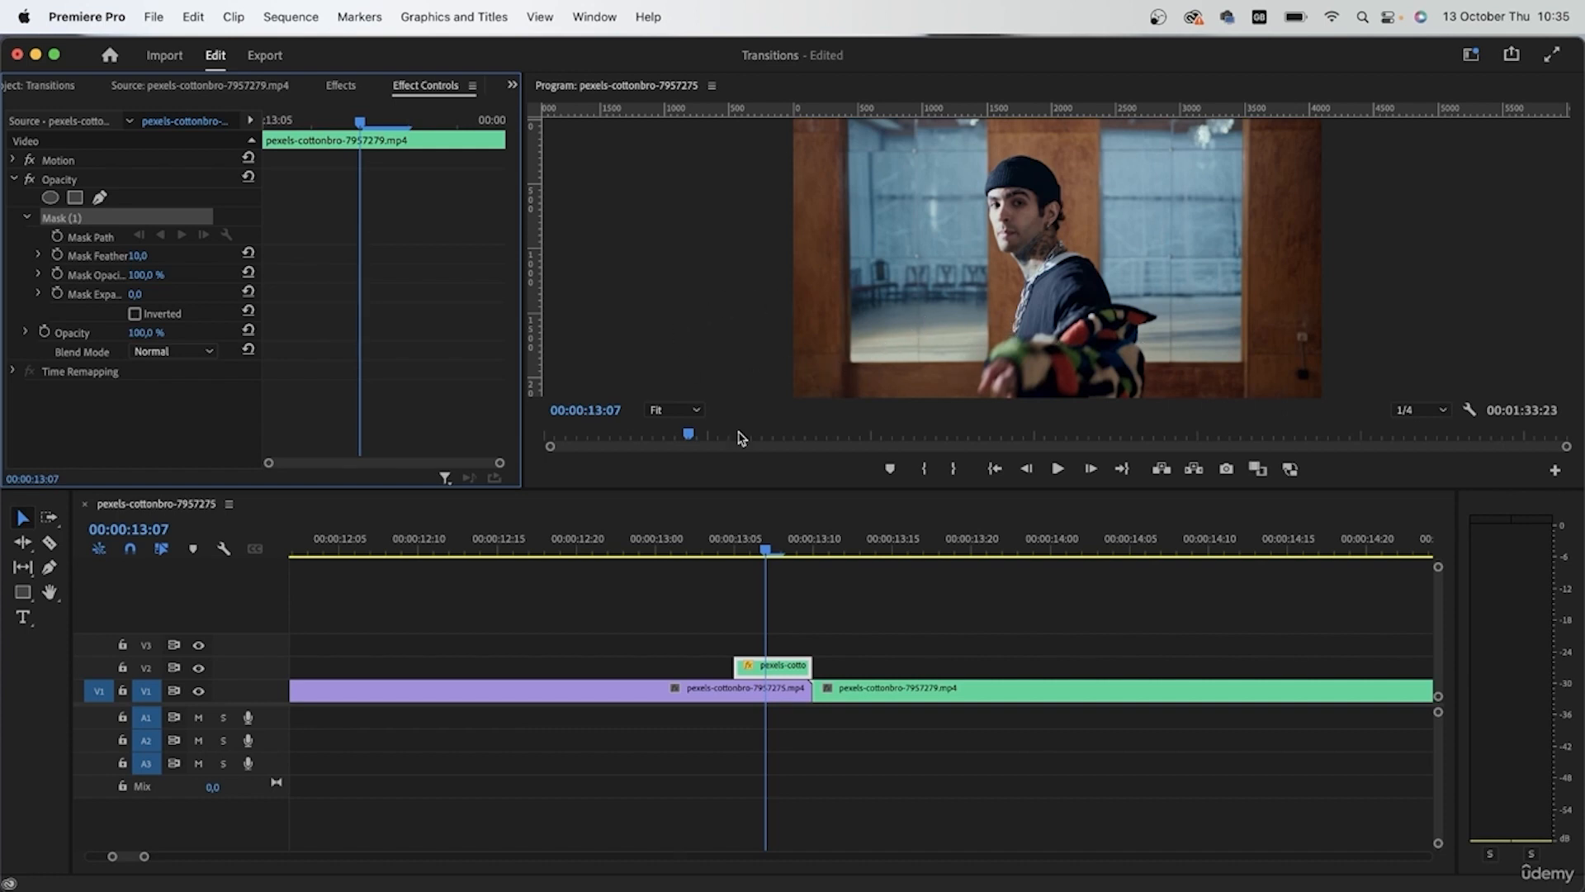
left_click(744, 461)
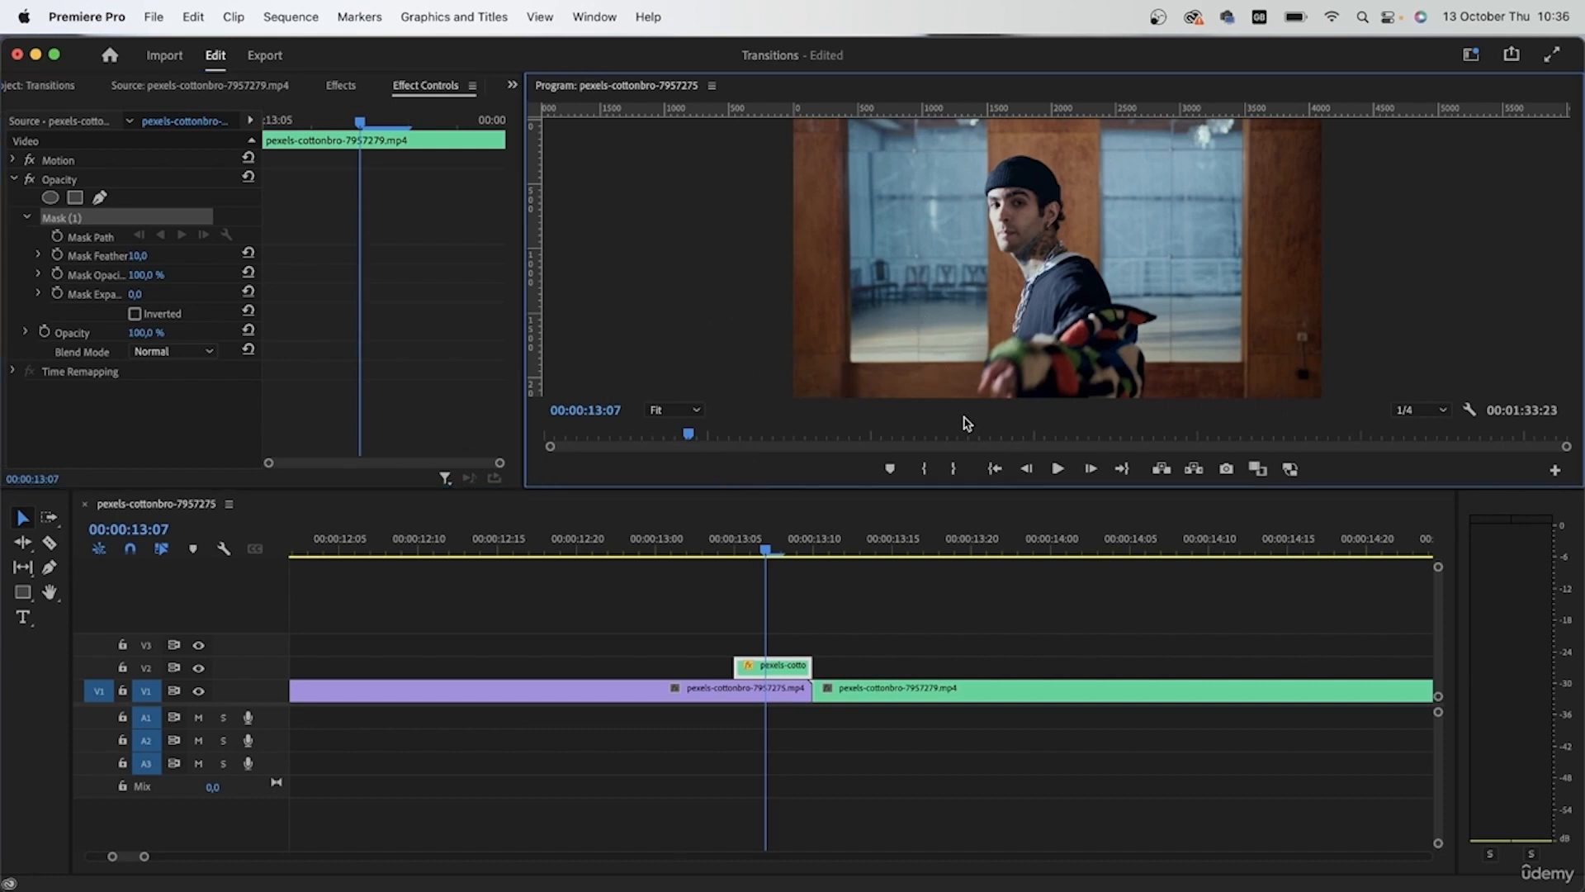
key("grave")
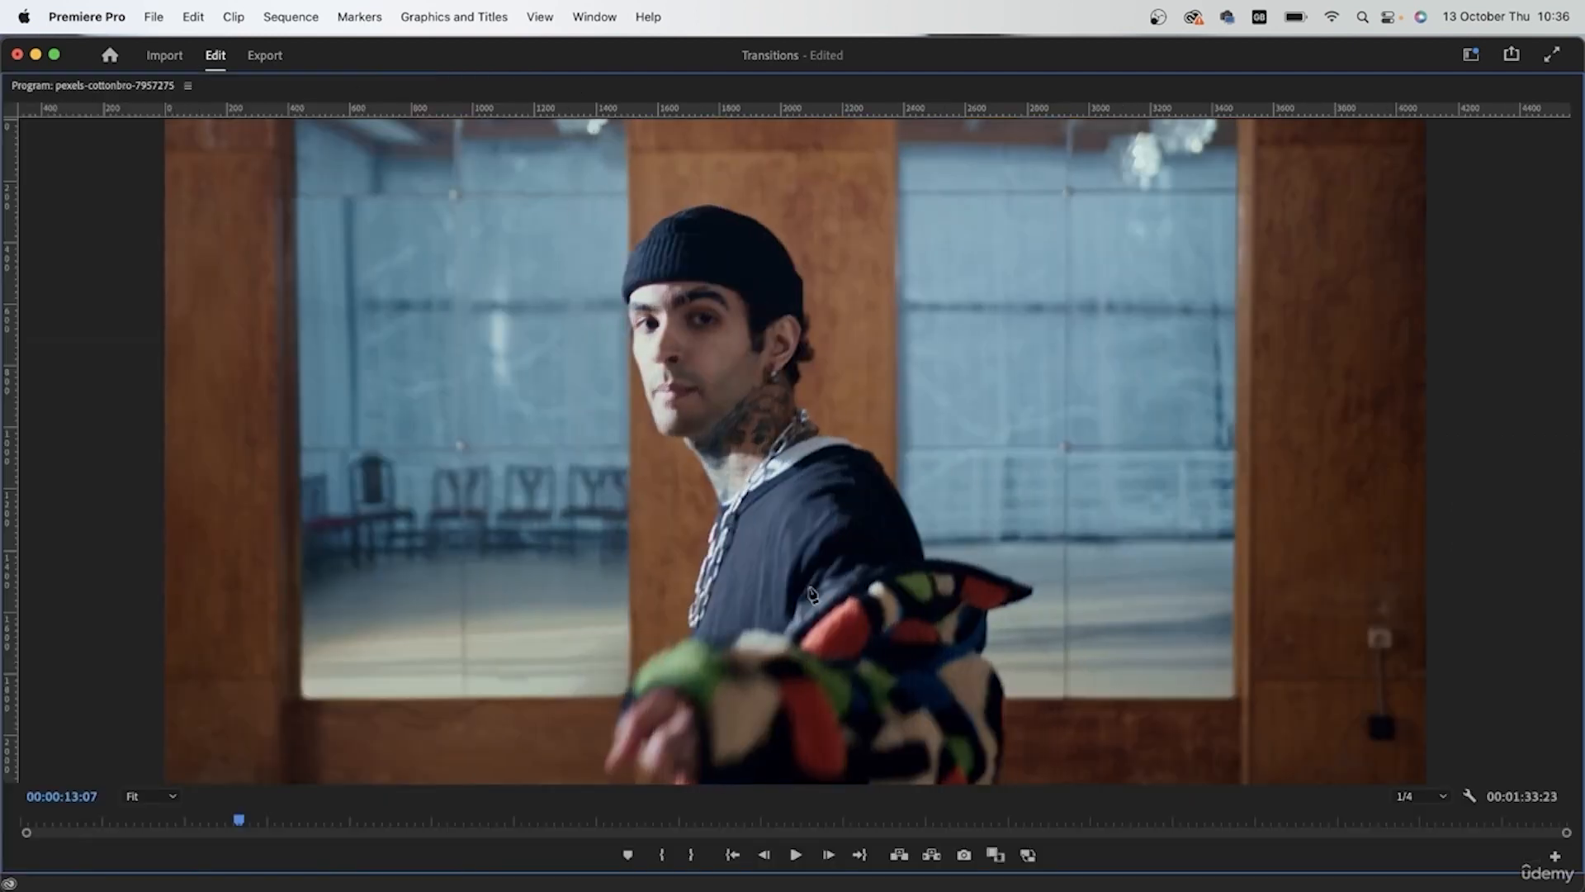
Look up the keyboard shortcut for Maximize or Restore Frame Under Cursor and leave the shortcut settings without saving changes.
left_click(80, 14)
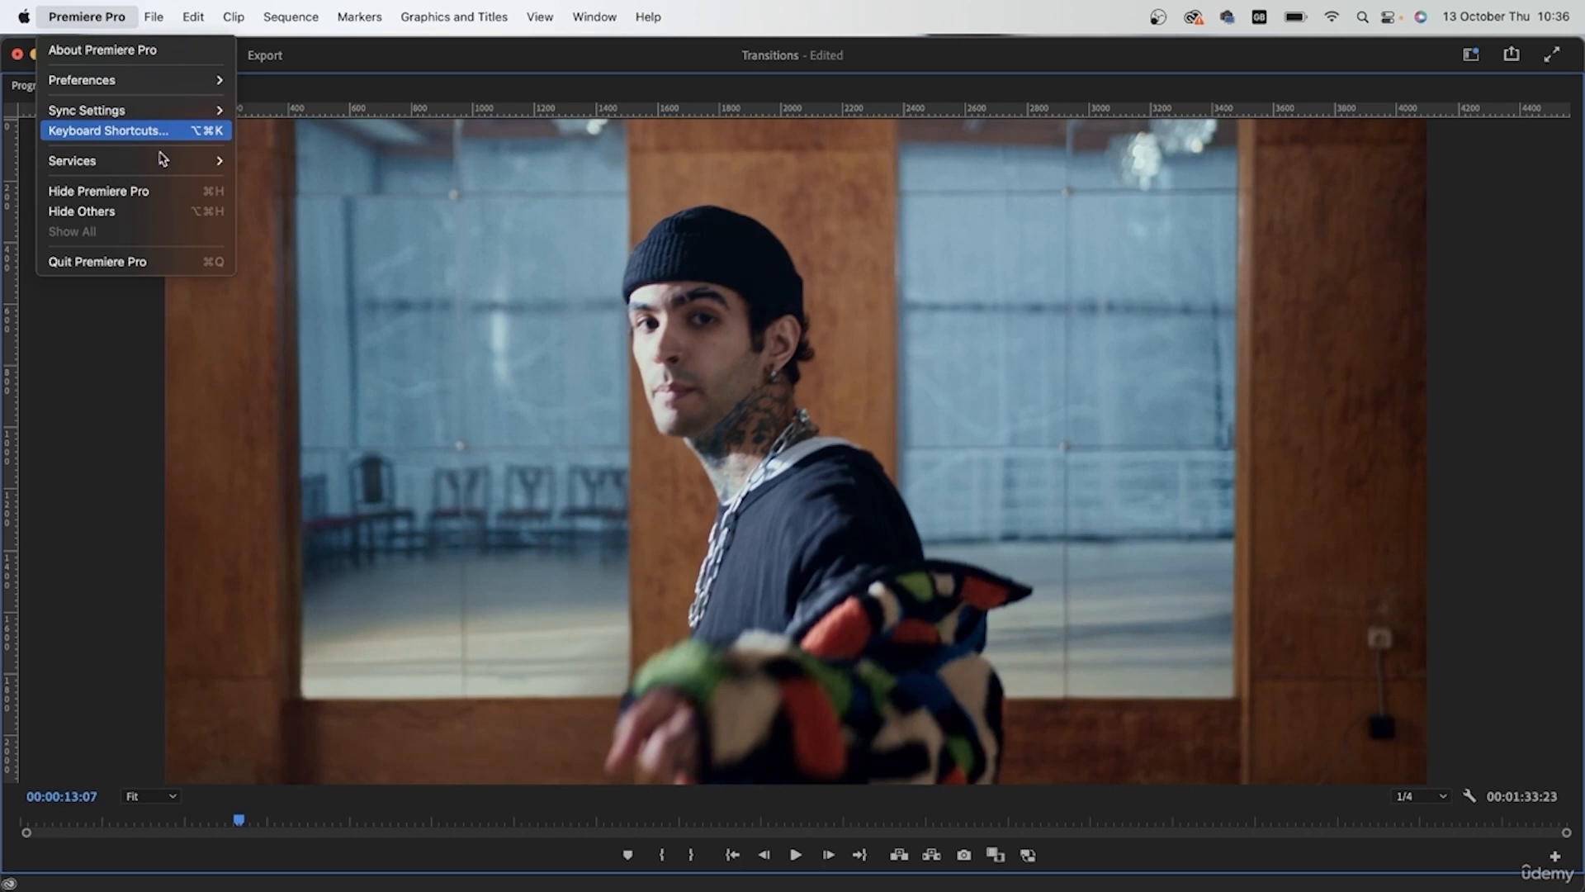
left_click(123, 138)
type("full")
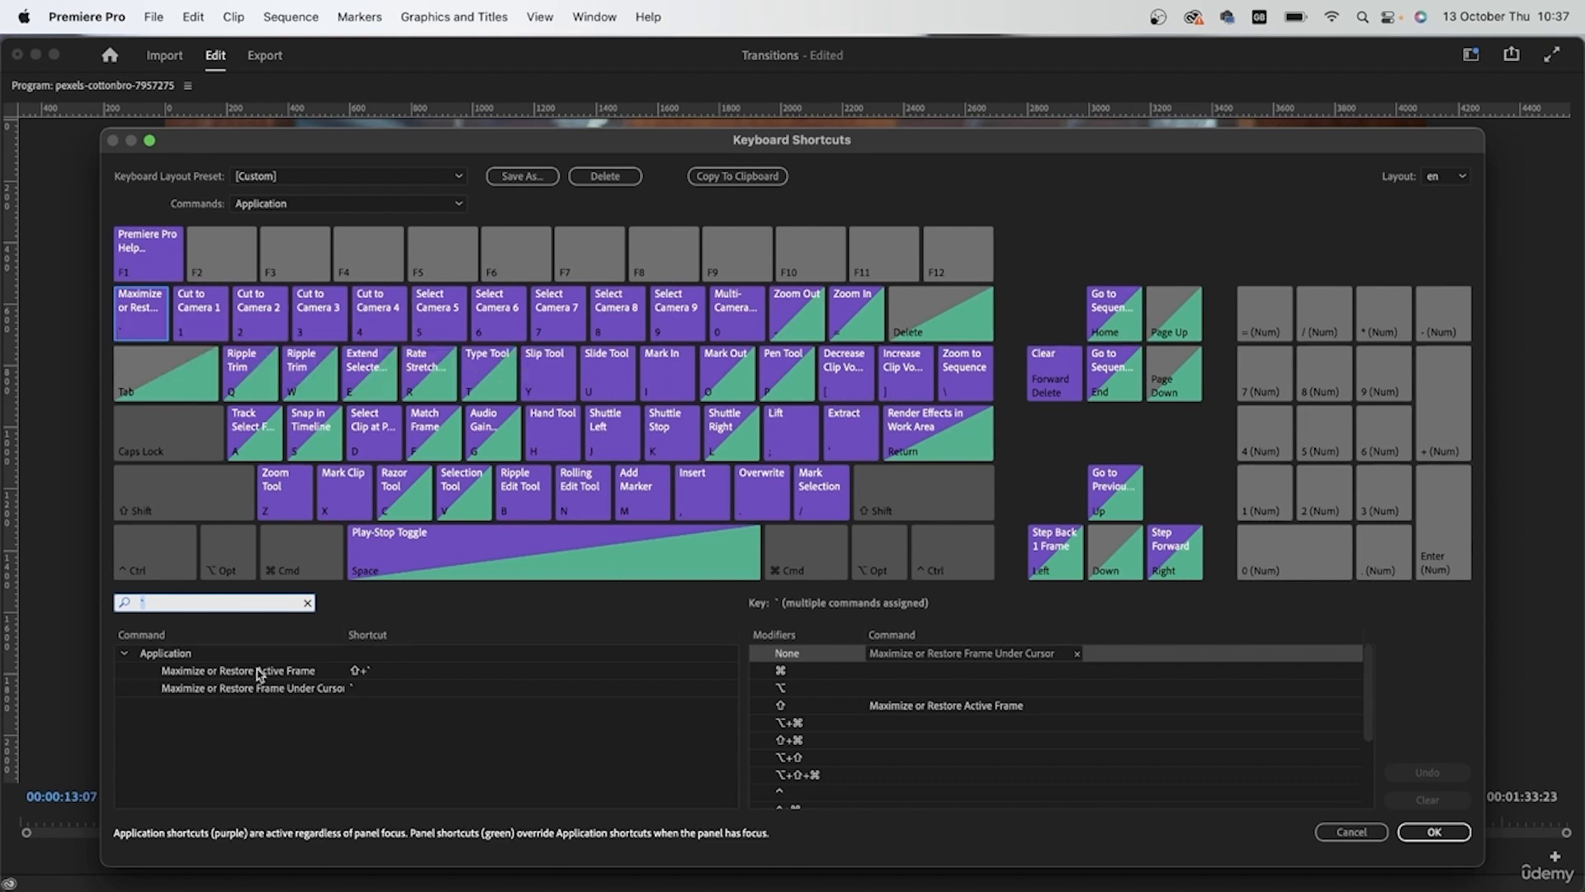
left_click(359, 688)
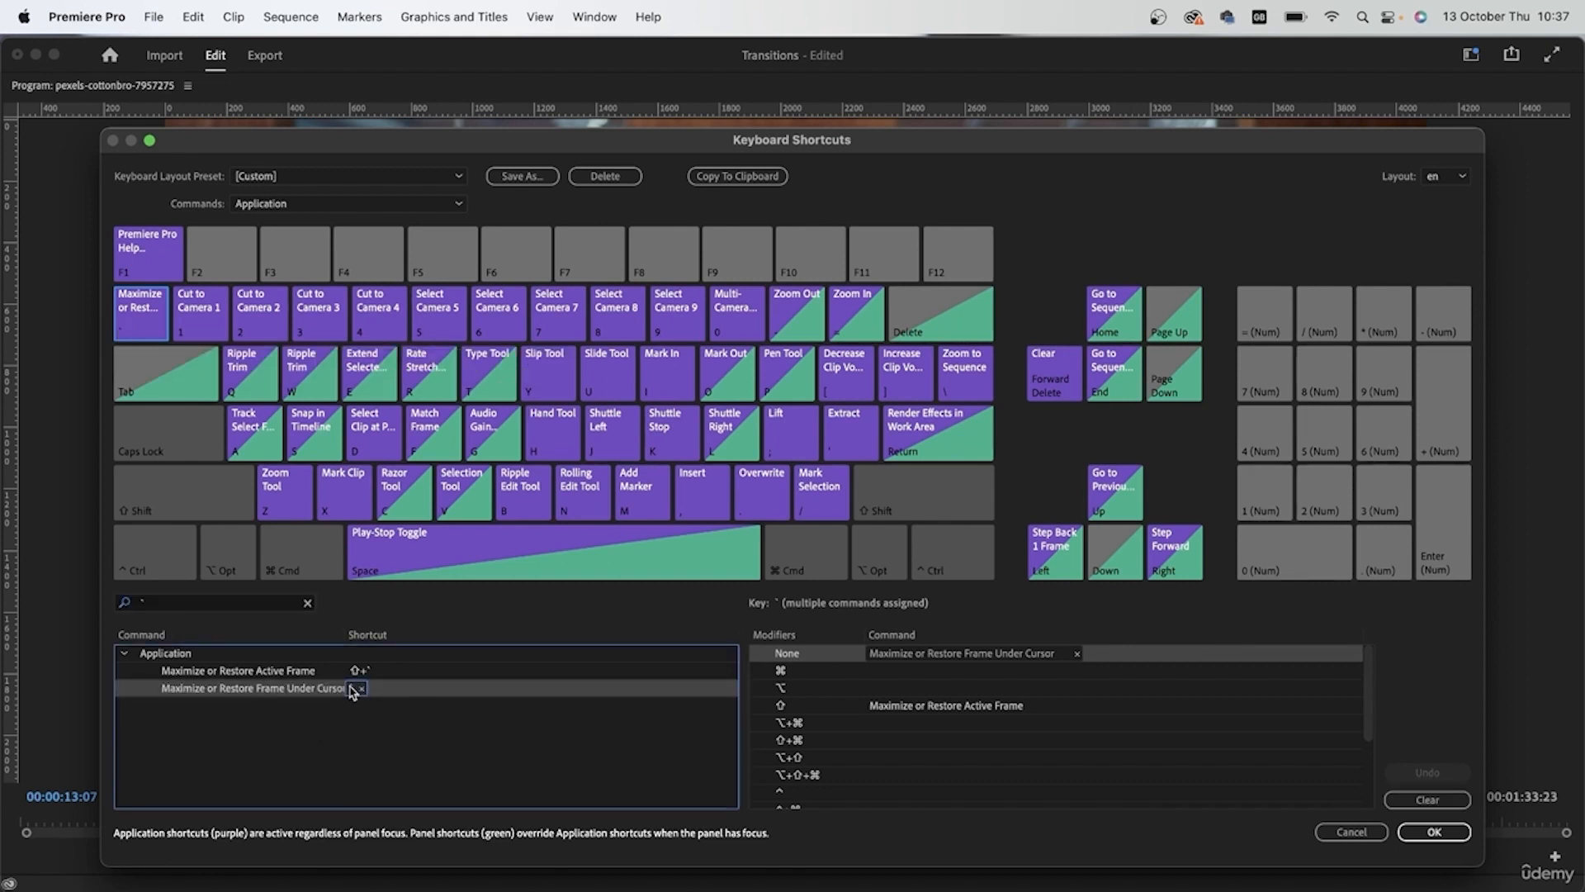
left_click(1366, 834)
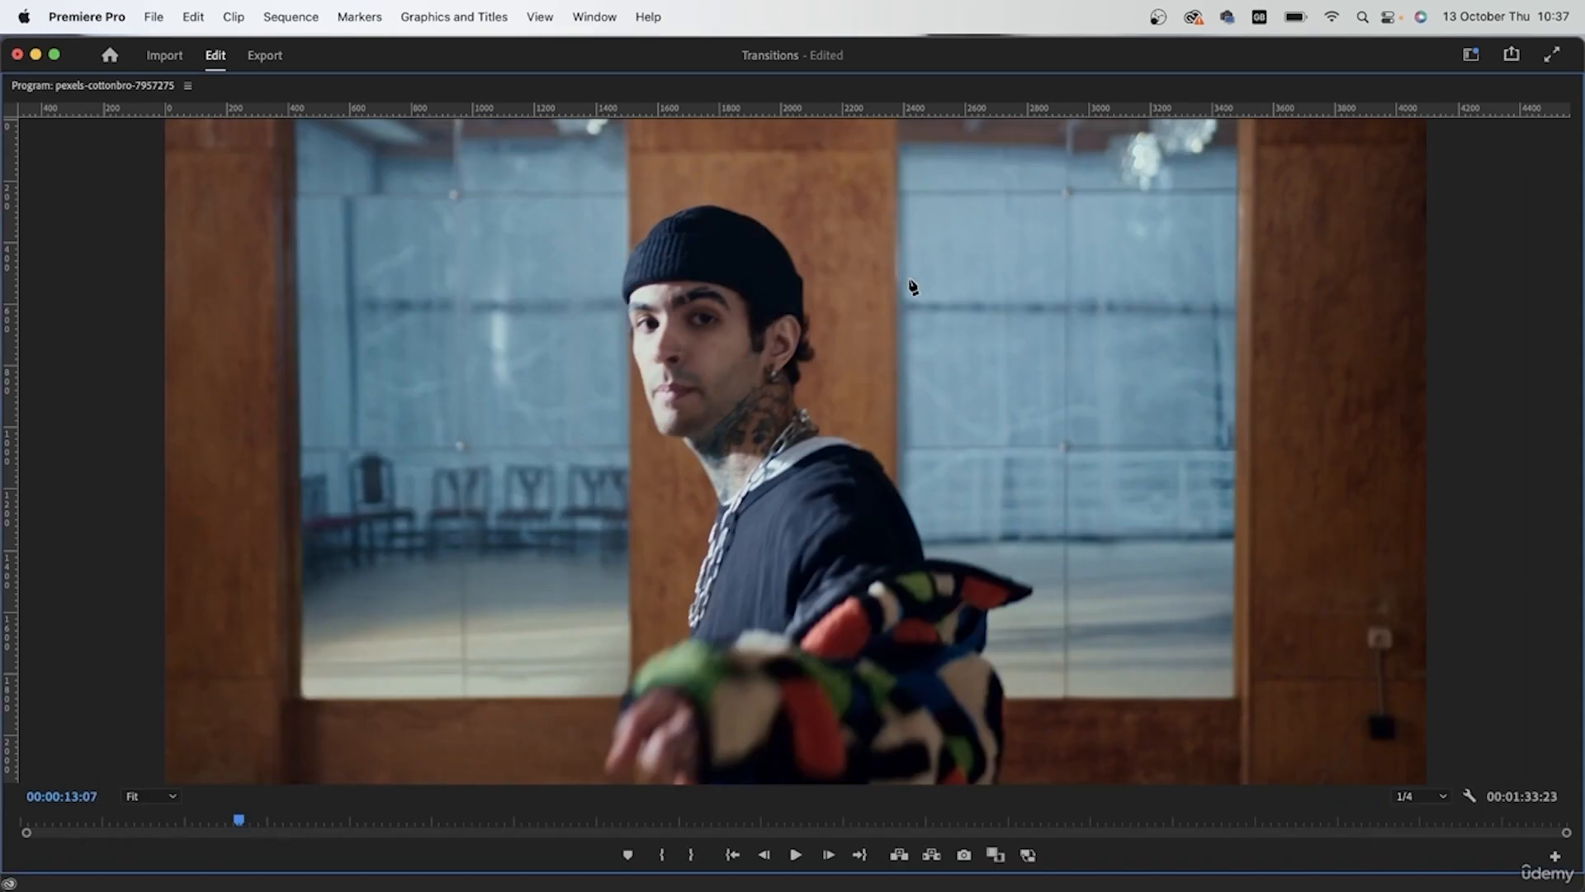
Draw the opacity mask path around the man's outline, from his sleeve and jacket over the shoulder and head, and close it.
left_click(1008, 710)
left_click_drag(957, 644, 954, 641)
key("super+z")
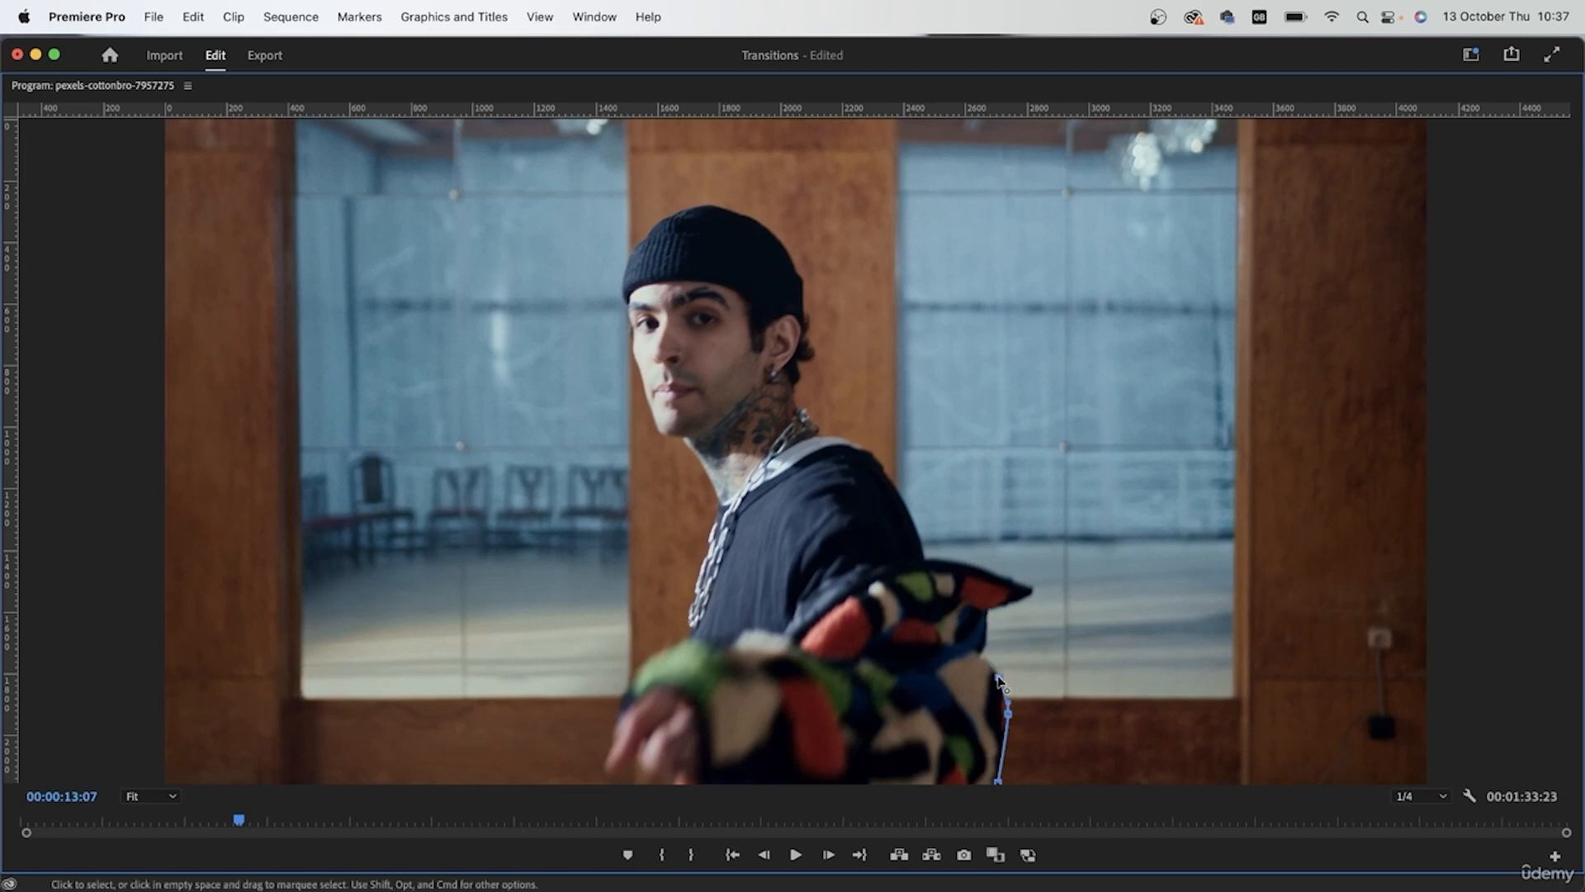
left_click(996, 677)
left_click(988, 611)
left_click(1033, 591)
left_click(925, 557)
left_click_drag(883, 460, 855, 424)
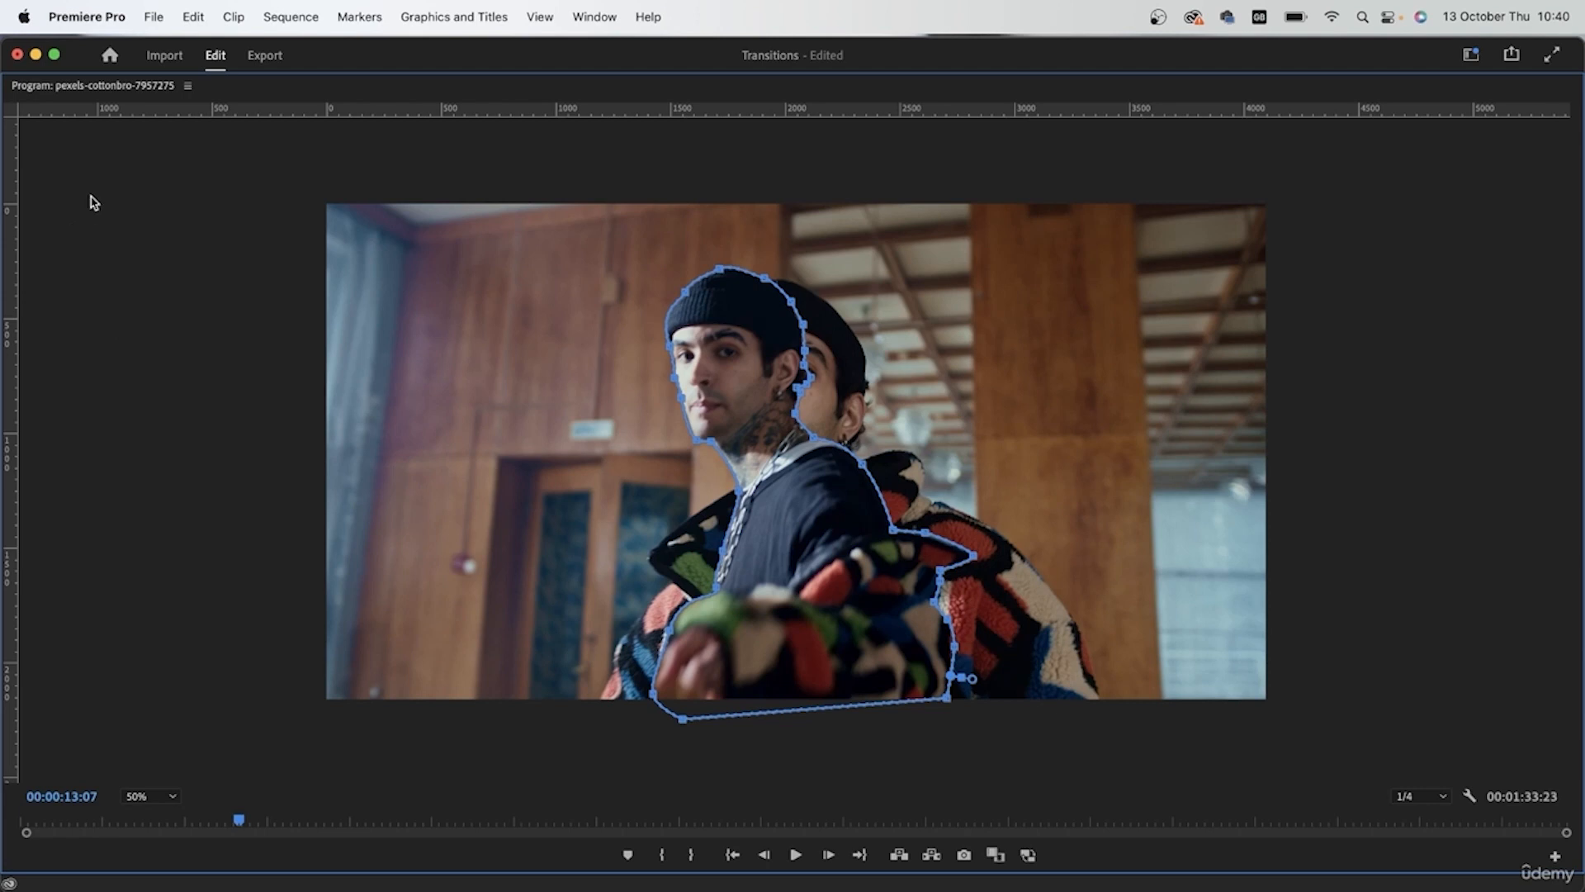
Restore the Program monitor to its normal size and set its zoom level to Fit.
key("grave")
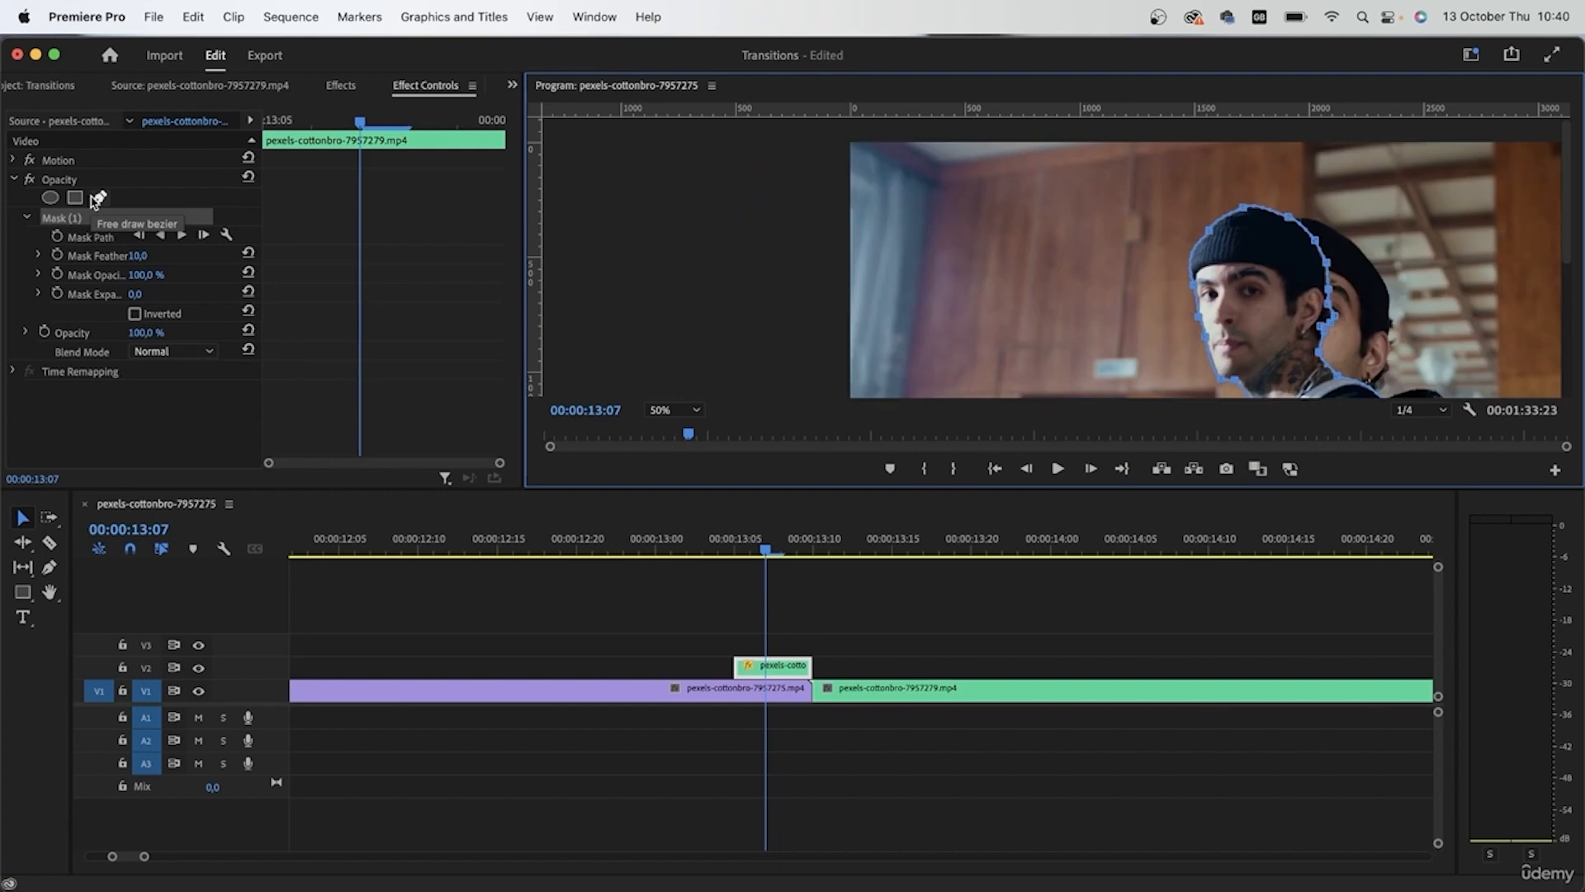
left_click(664, 410)
left_click(660, 405)
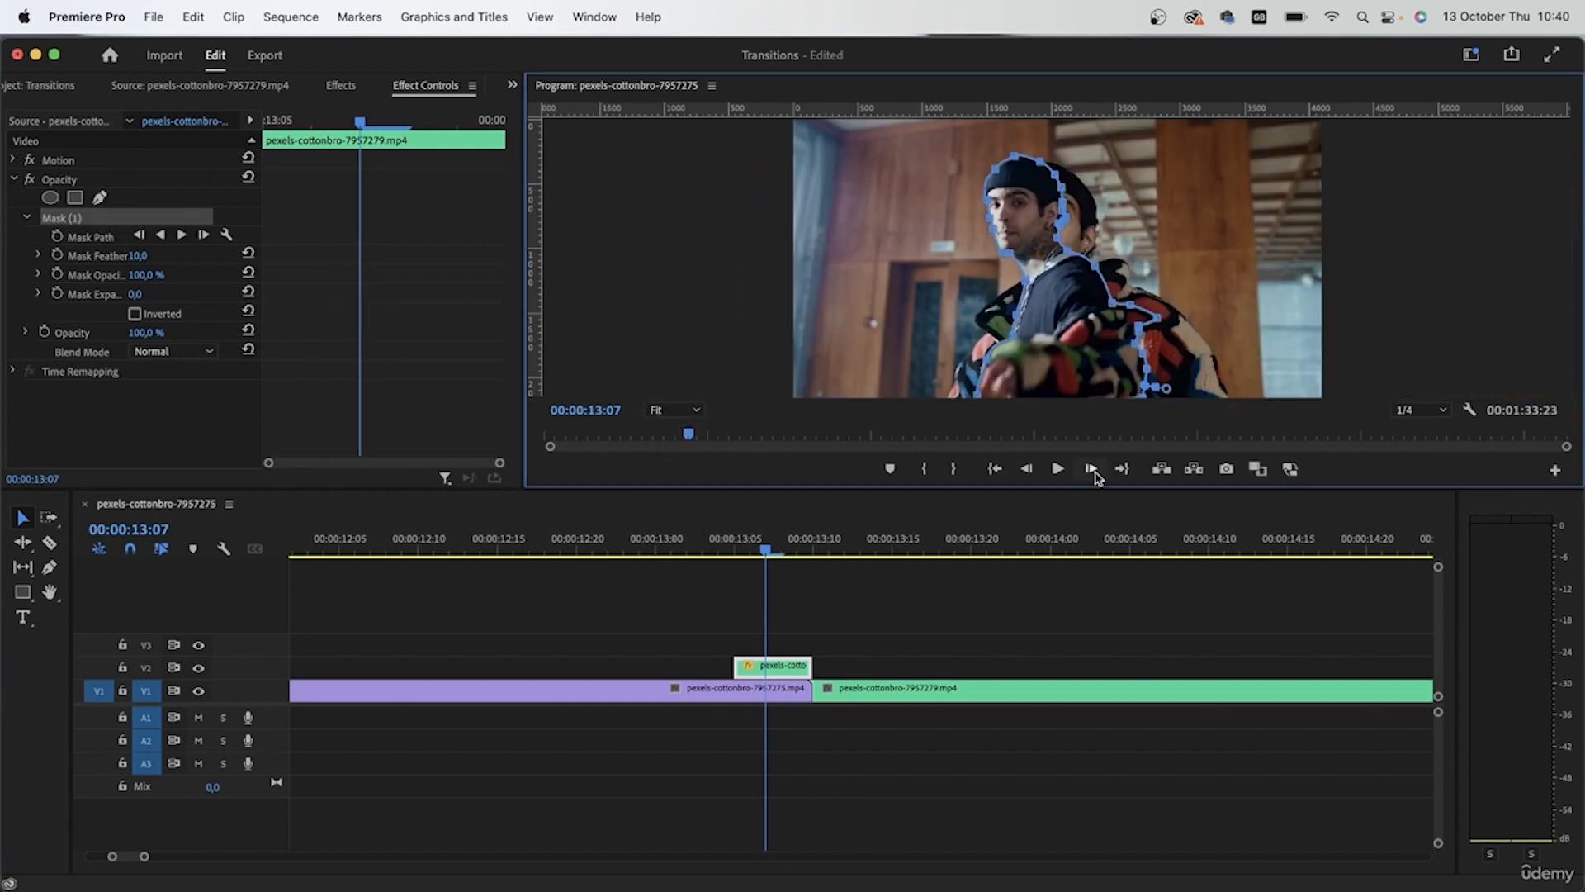
Hide track V1 and refine the opacity mask with a feather of 5 and an expansion of -6.
left_click(27, 222)
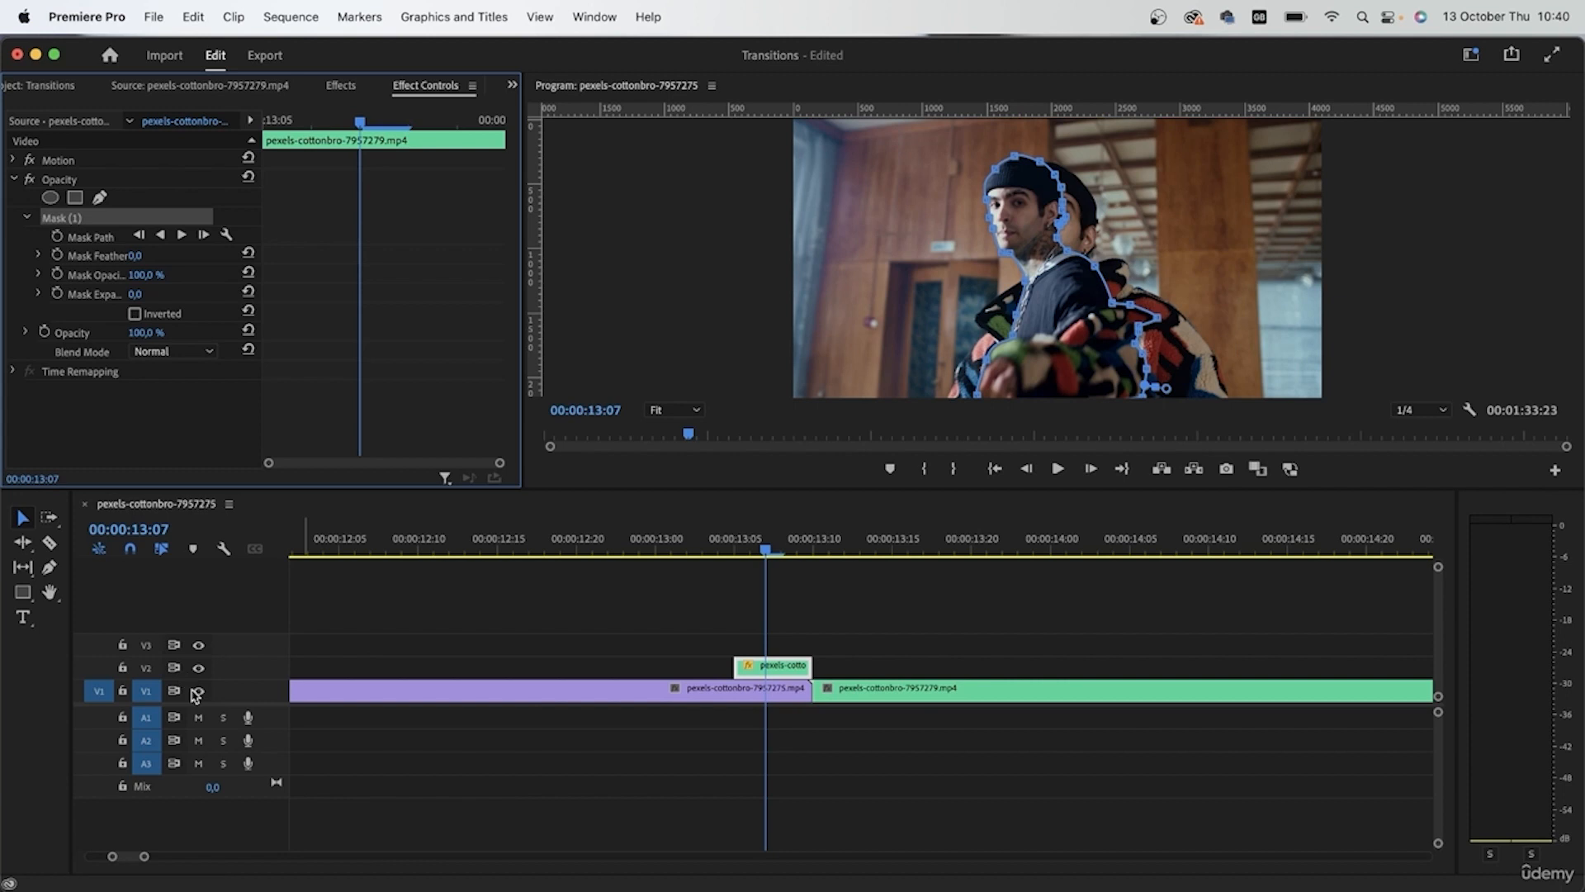
left_click(199, 692)
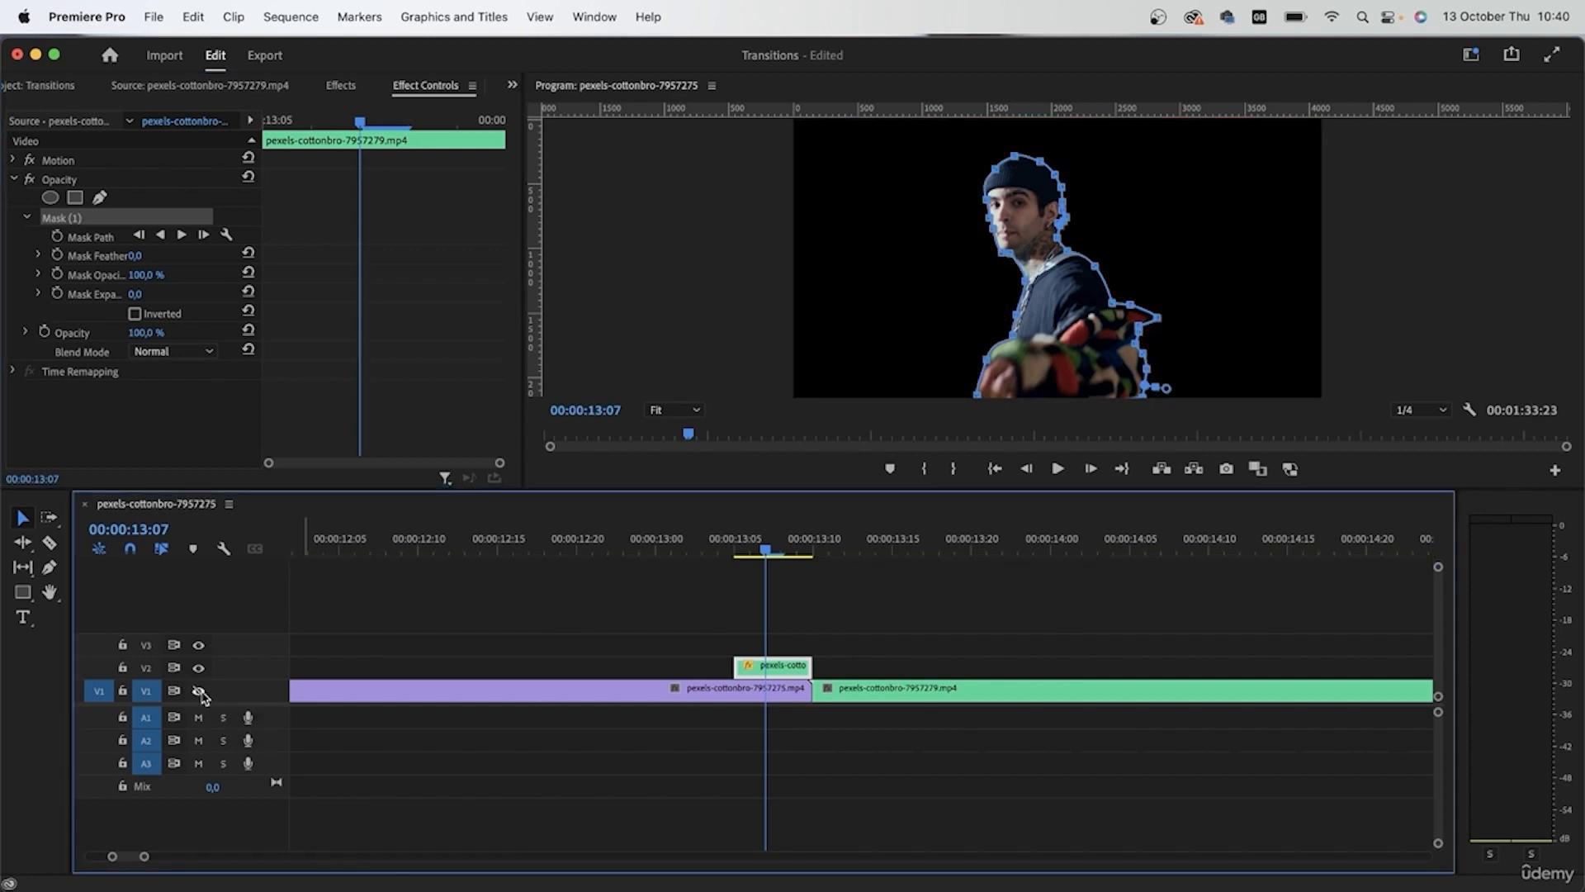
left_click(912, 632)
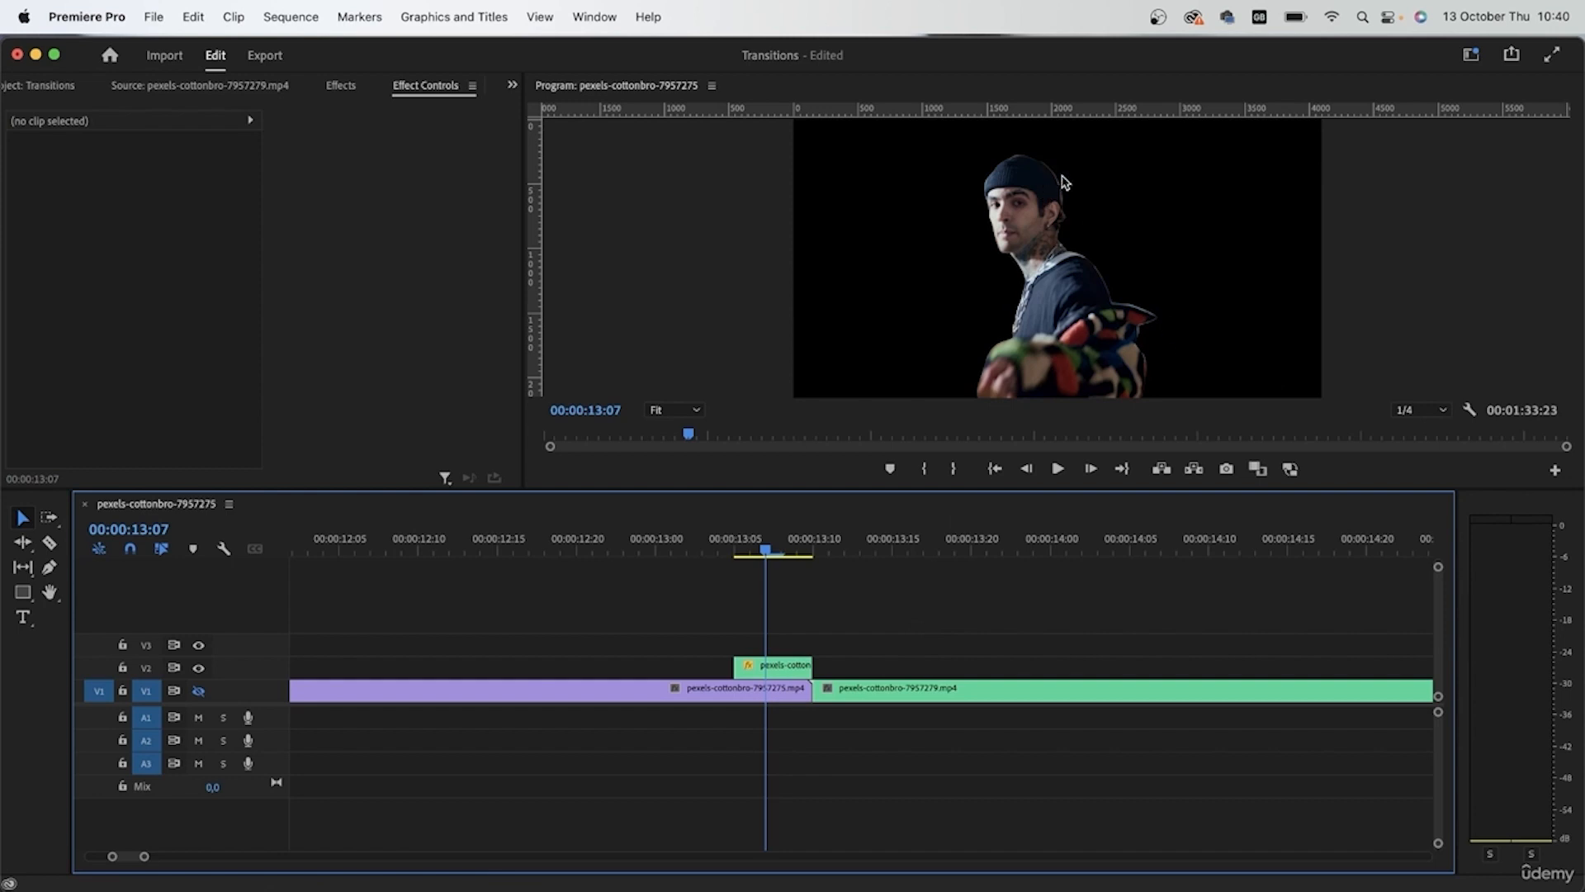
left_click(791, 665)
left_click(153, 289)
type("-6")
key("Return")
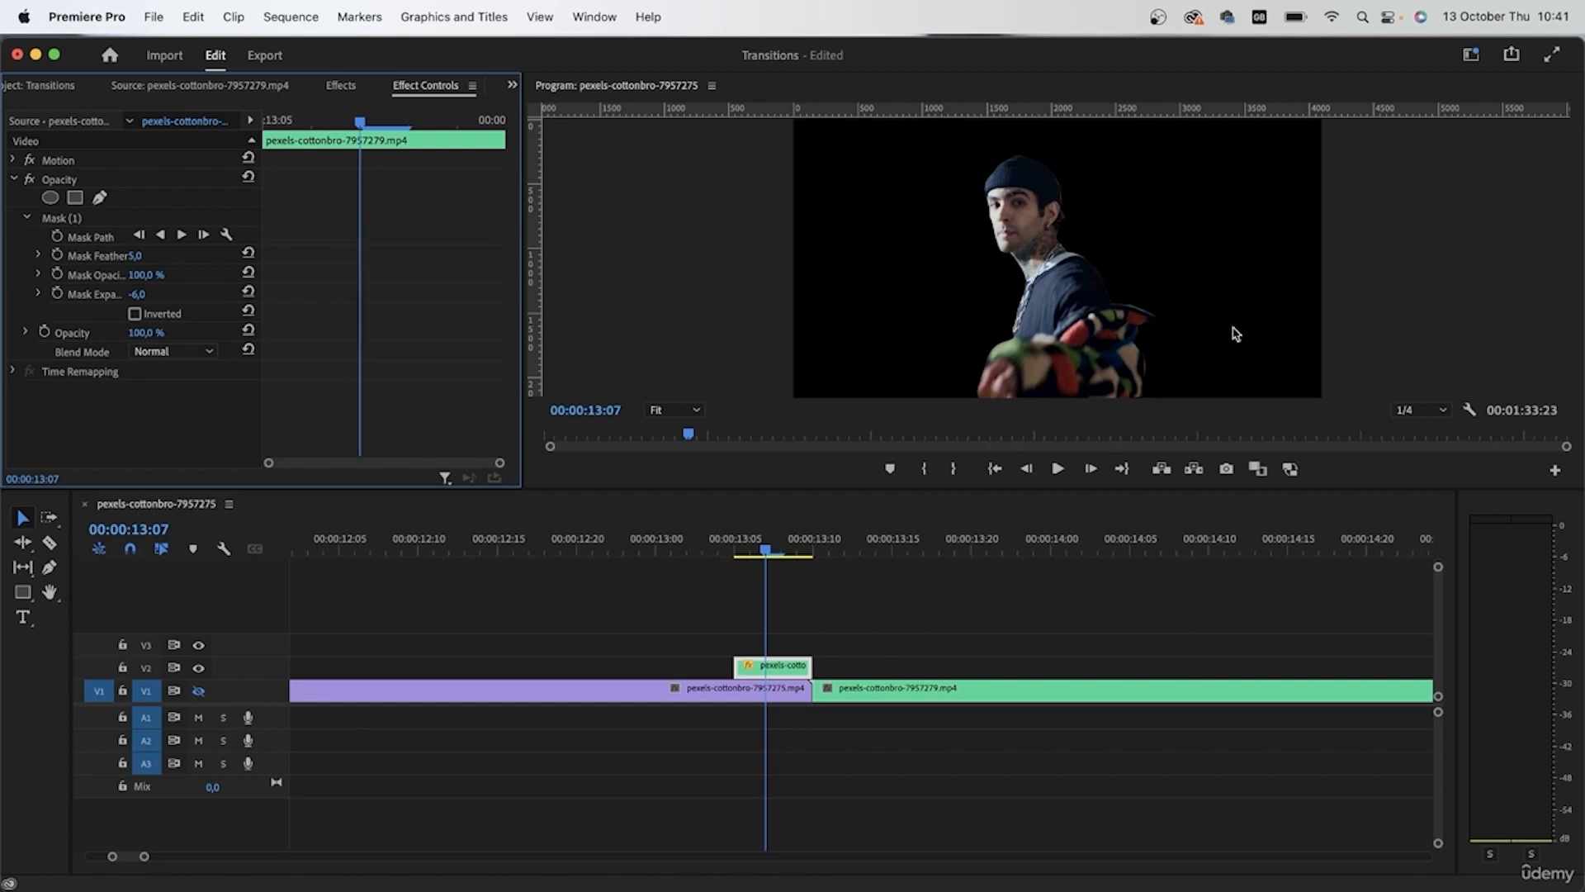
left_click(14, 180)
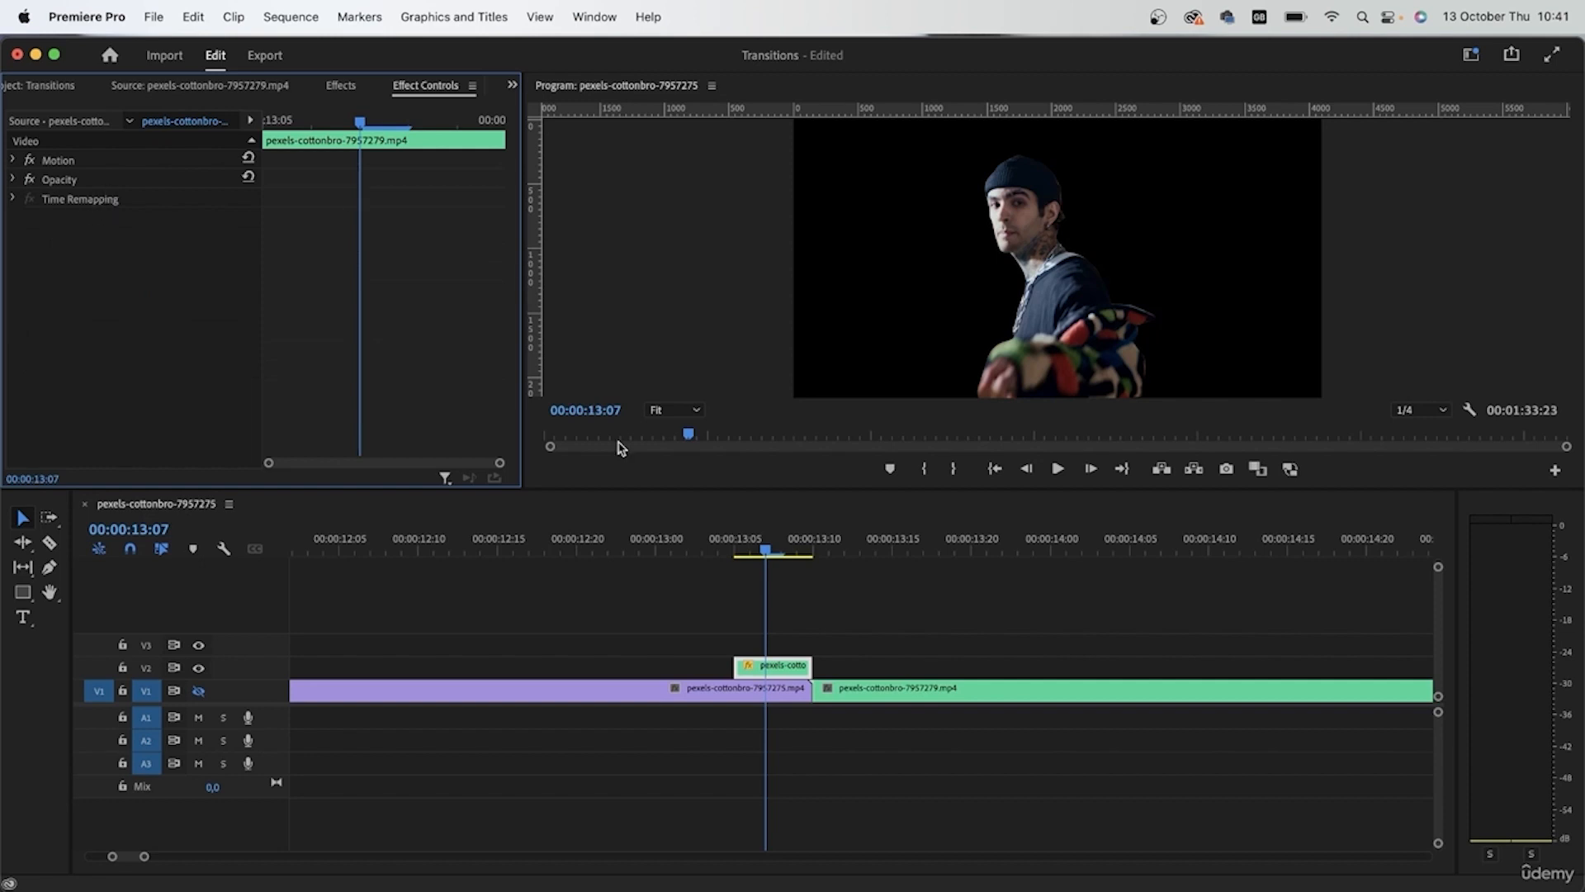
Nest the masked freeze-frame clip on V2 under the name "subject mask".
right_click(790, 673)
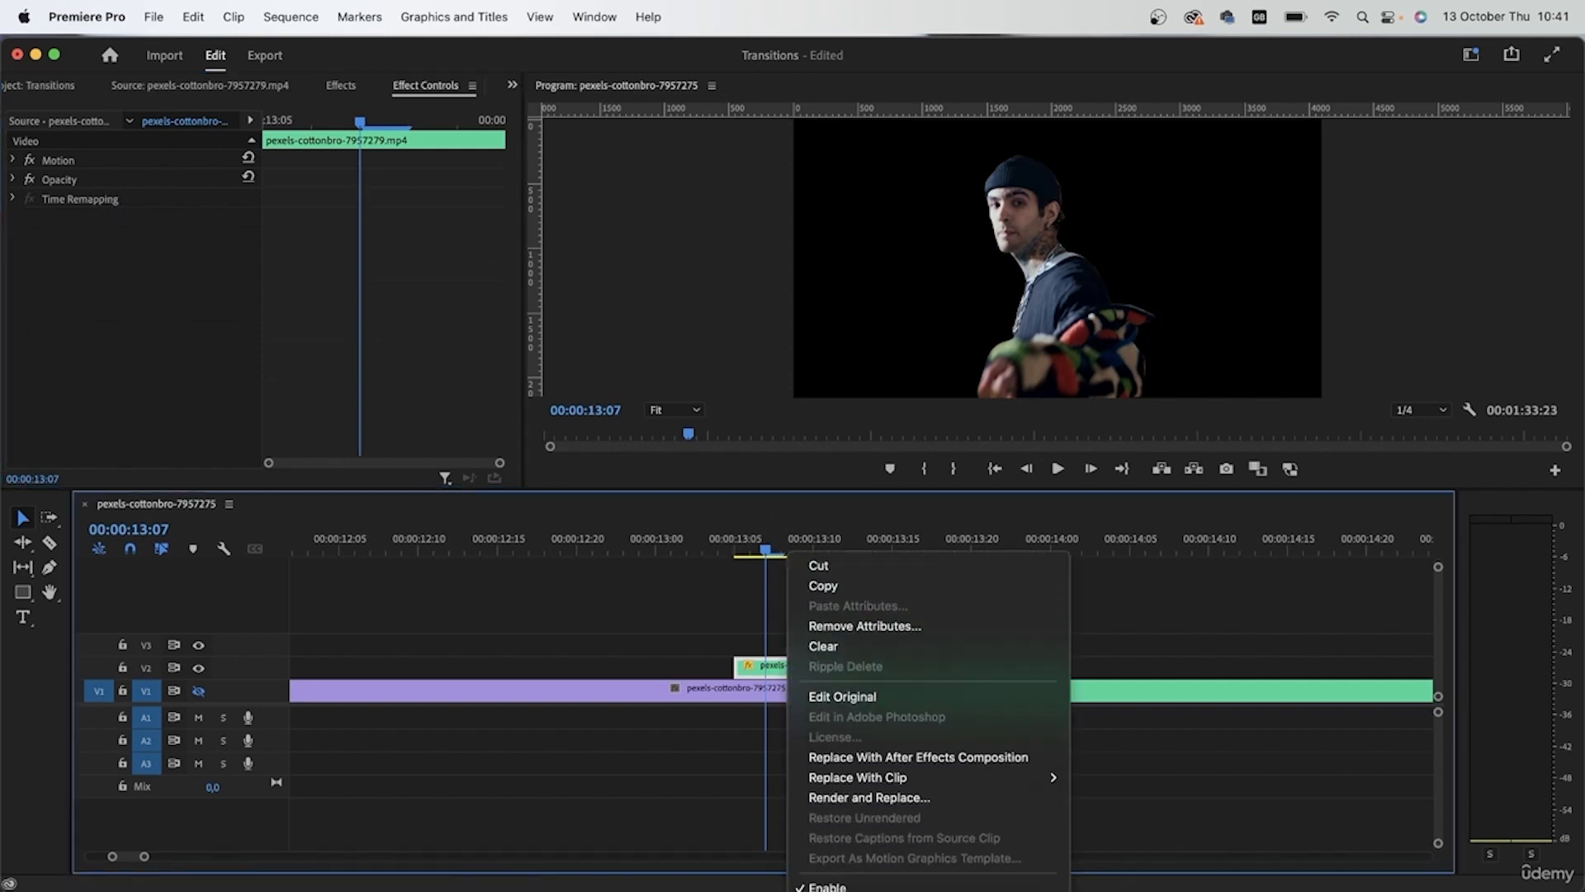
scroll(897, 818, "down", 5)
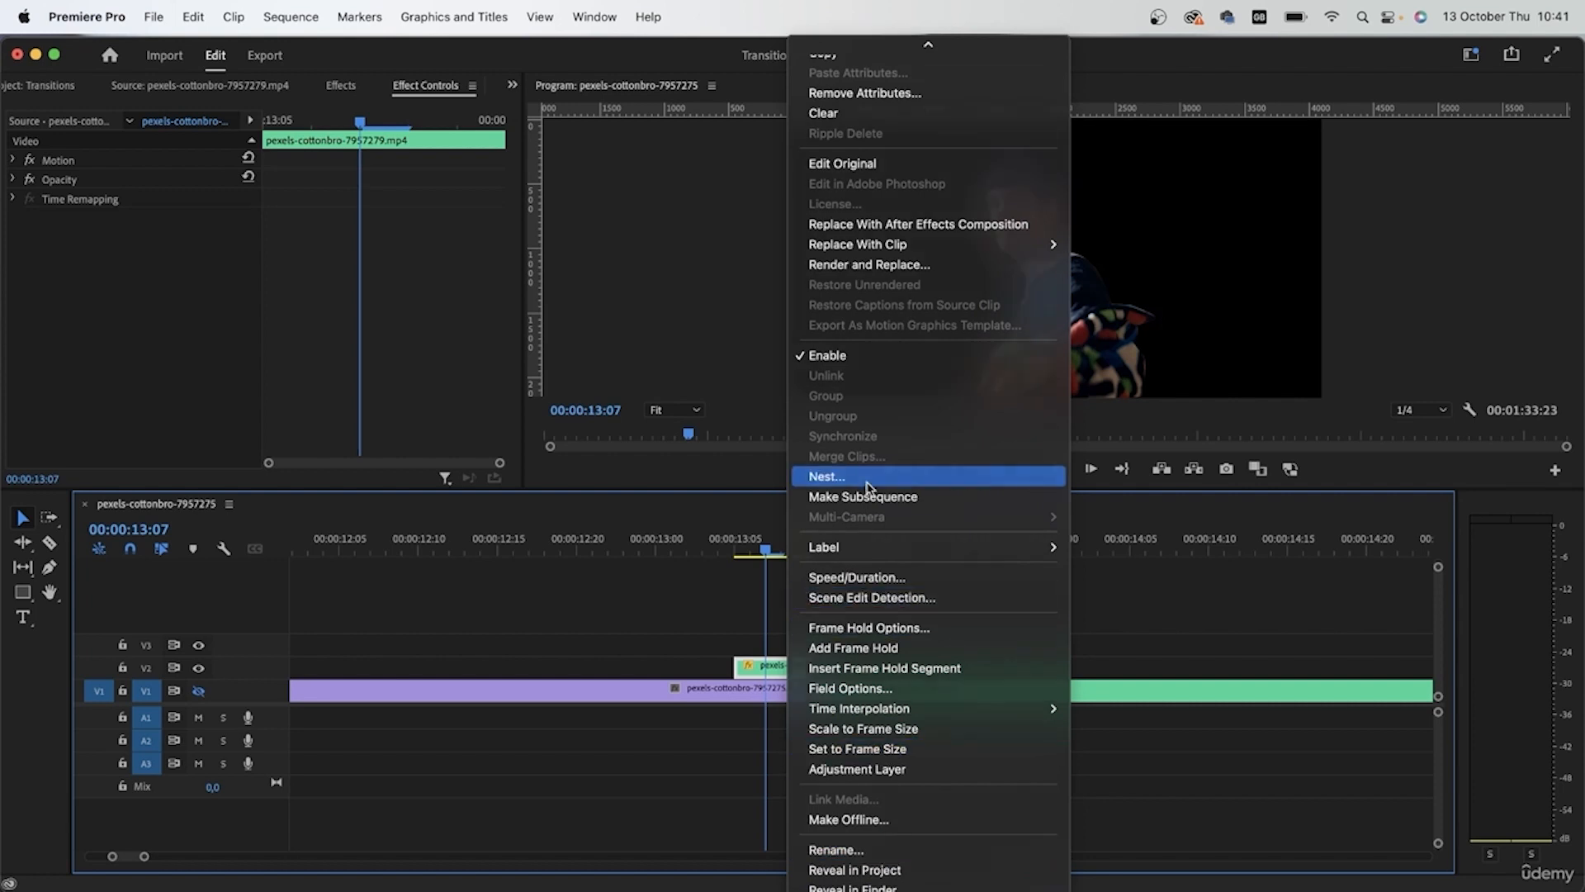
left_click(867, 486)
key("BackSpace")
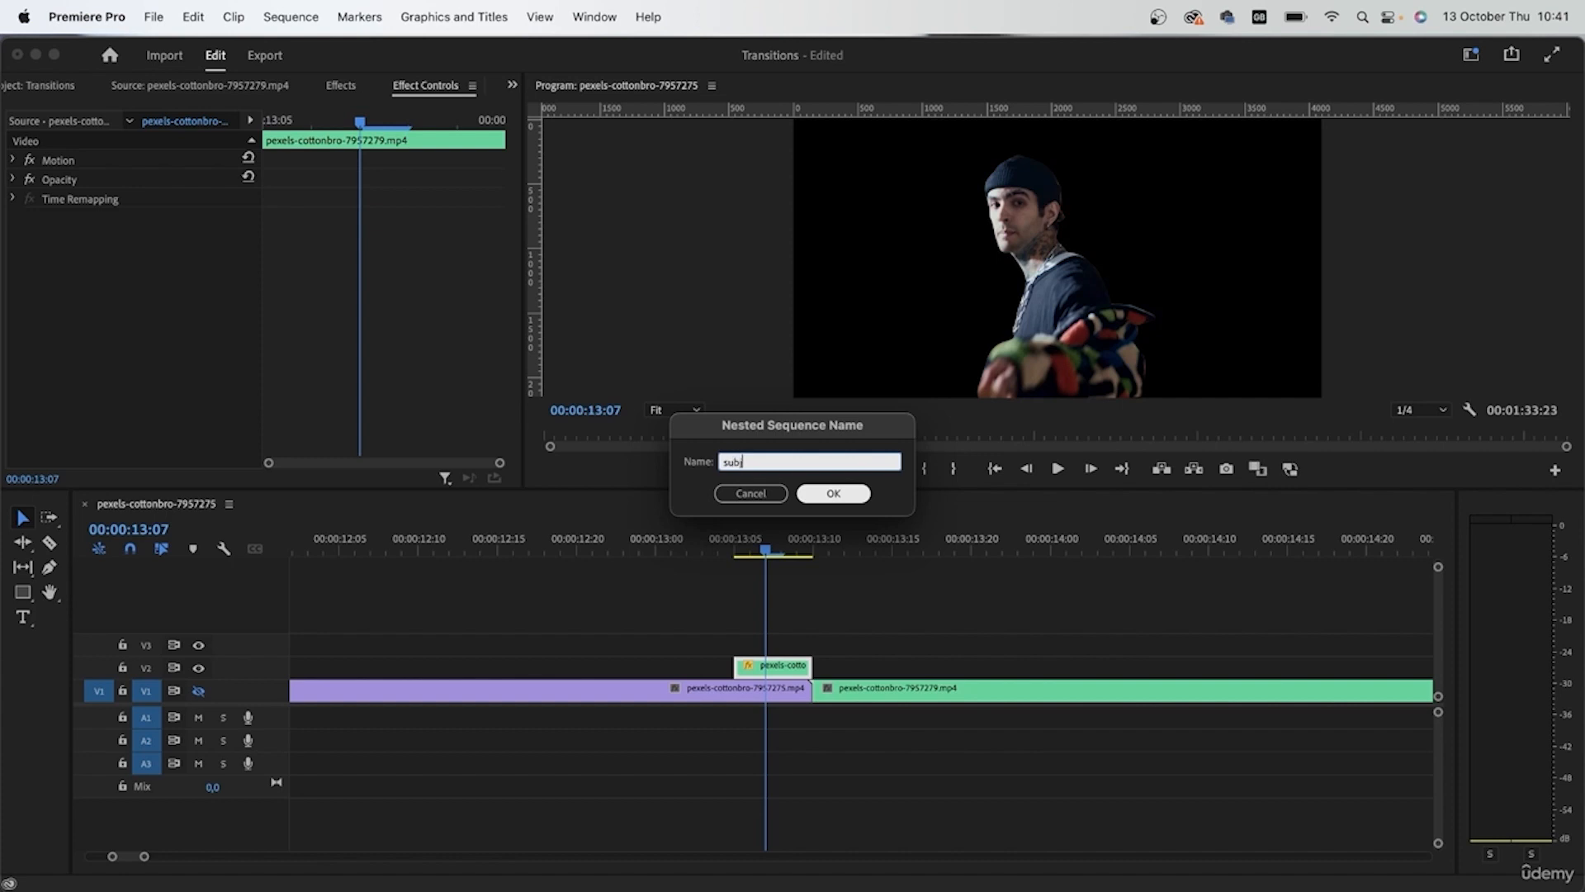
type("subject mask")
key("Return")
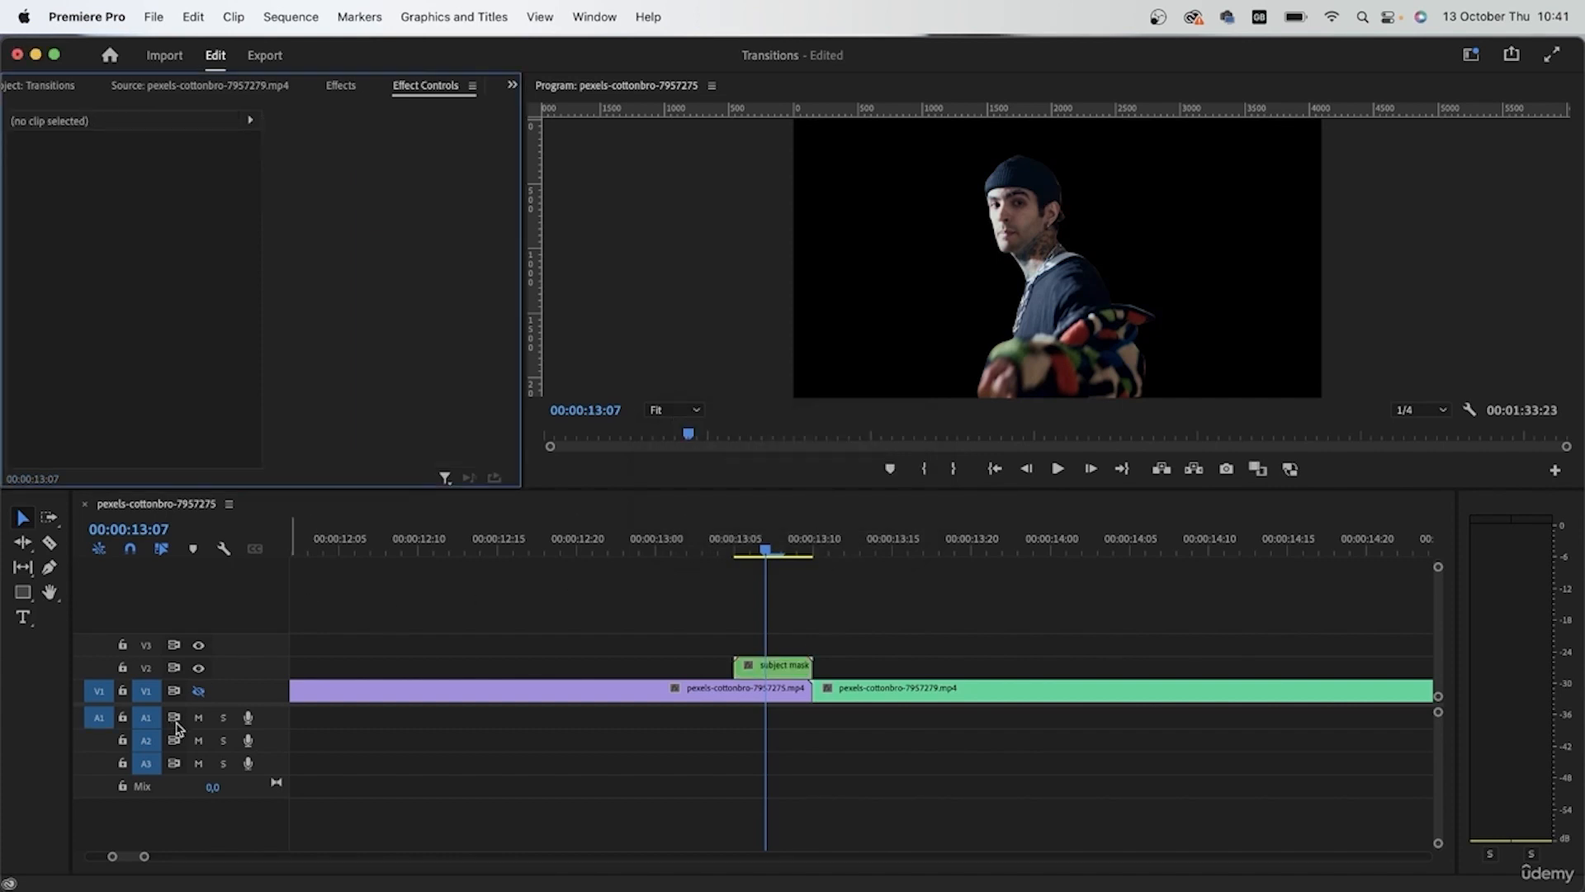
Make track V1 visible again and play back the masked cutout over the cut between the two clips.
left_click_drag(753, 551, 592, 557)
key("space")
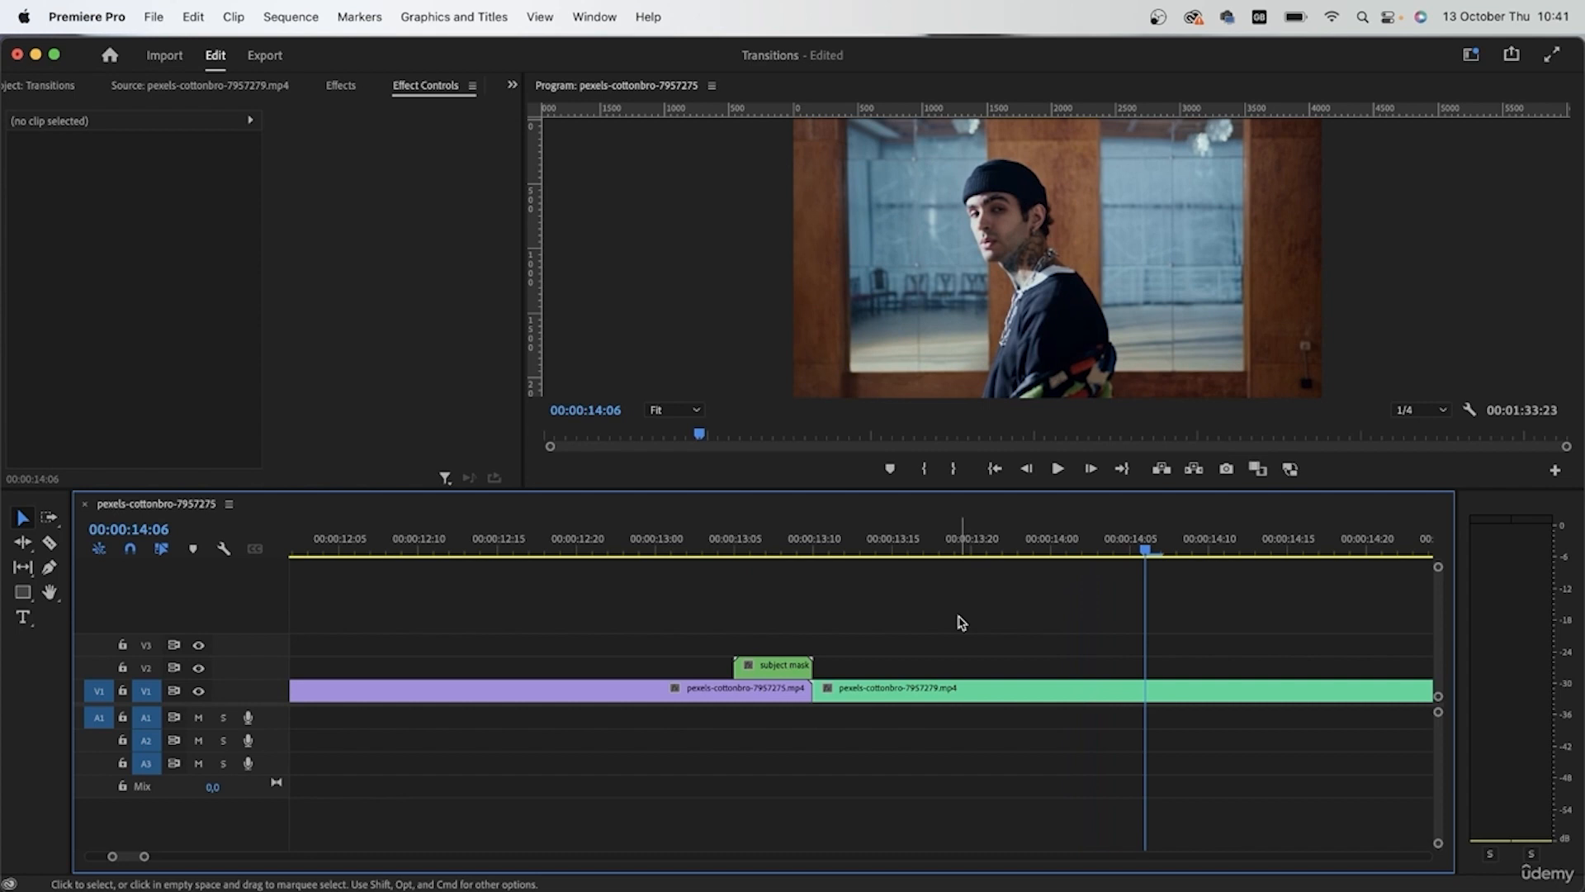
left_click(652, 529)
key("space")
key("space")
left_click_drag(786, 545, 705, 632)
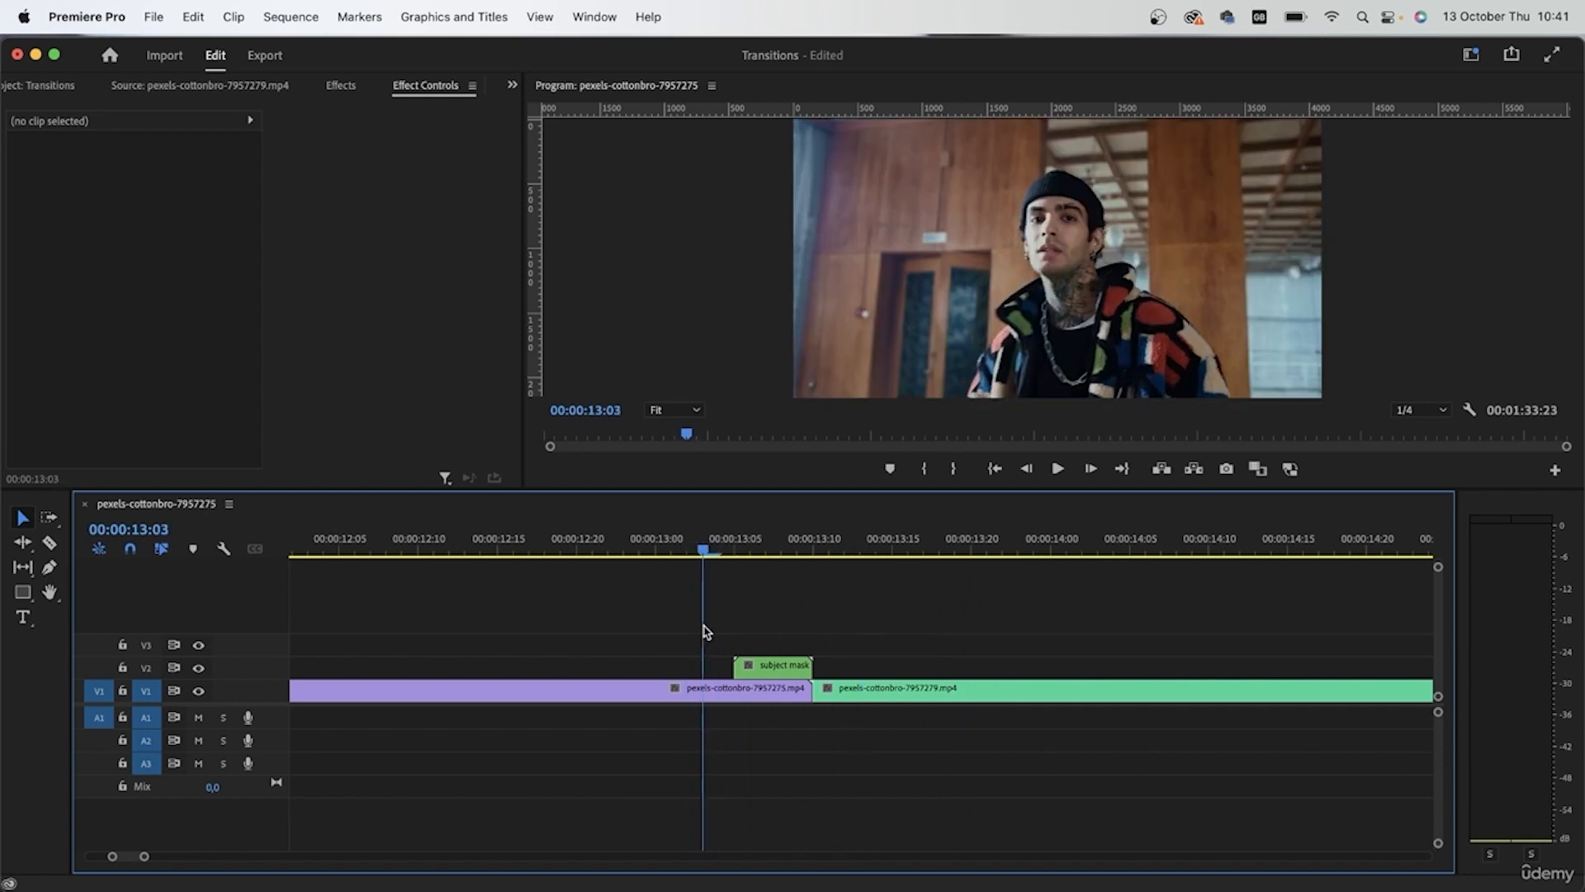
Find the Transform video effect in the Distort group and apply it to the subject mask clip.
left_click(774, 665)
left_click(349, 86)
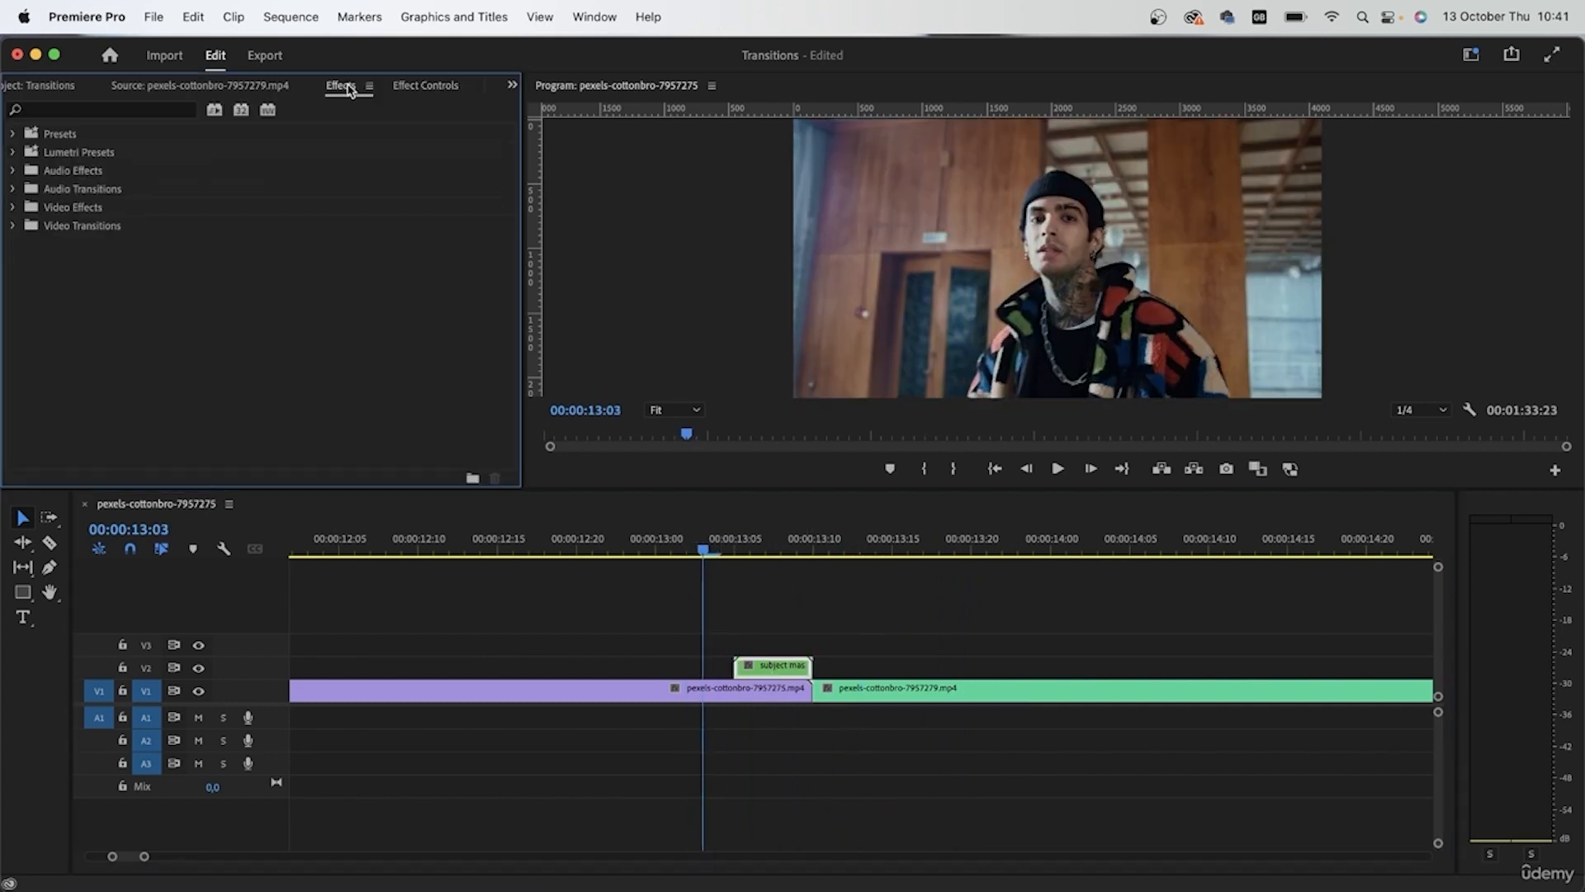
left_click(158, 110)
type("trans")
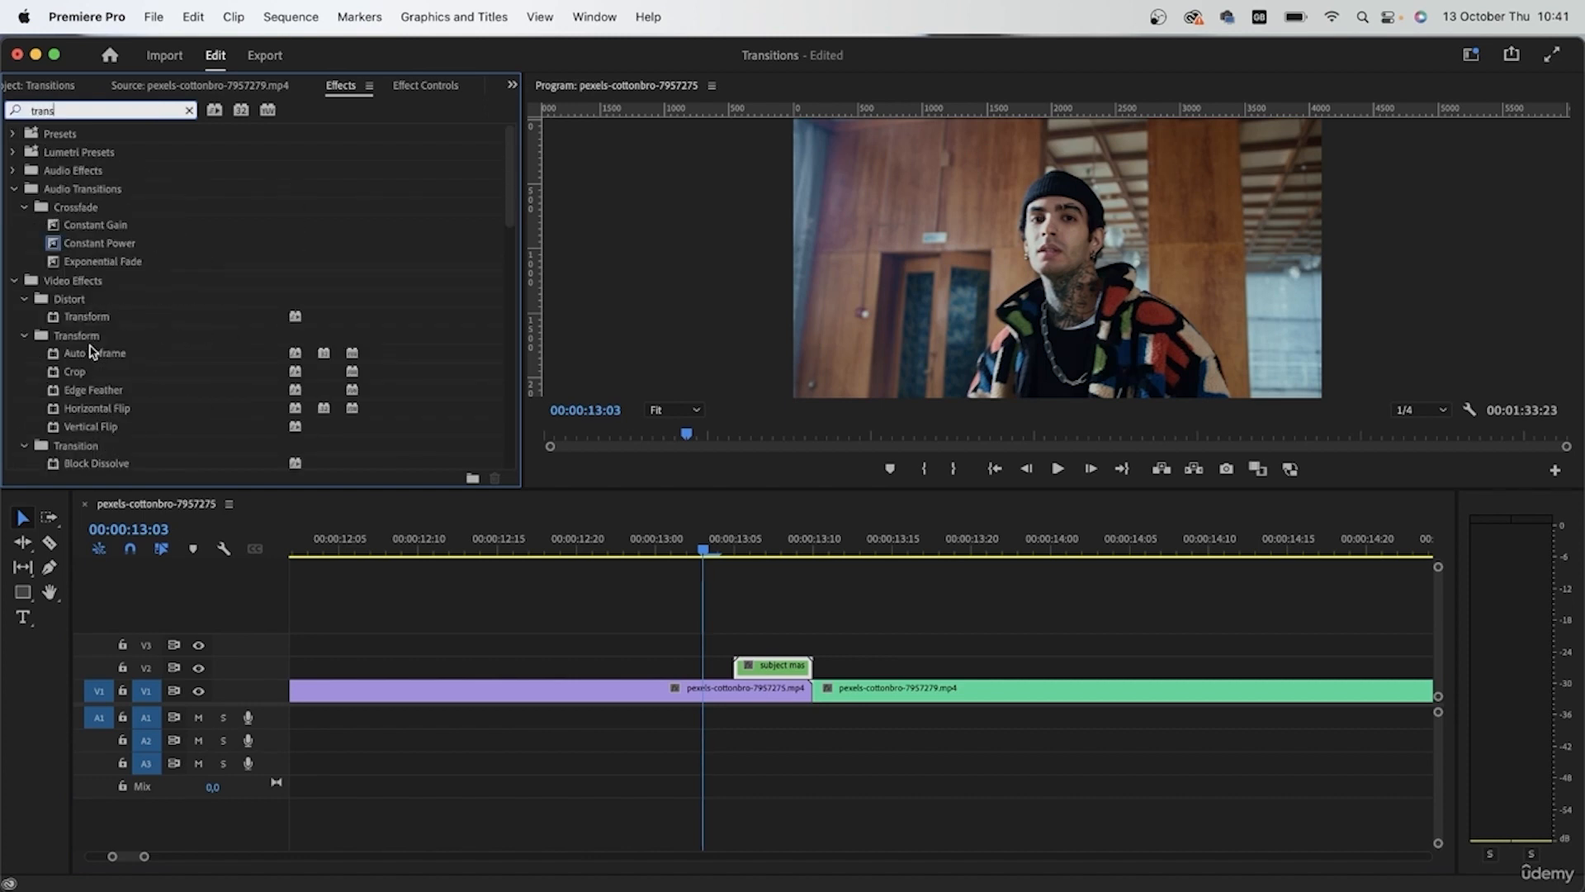
left_click_drag(95, 310, 781, 665)
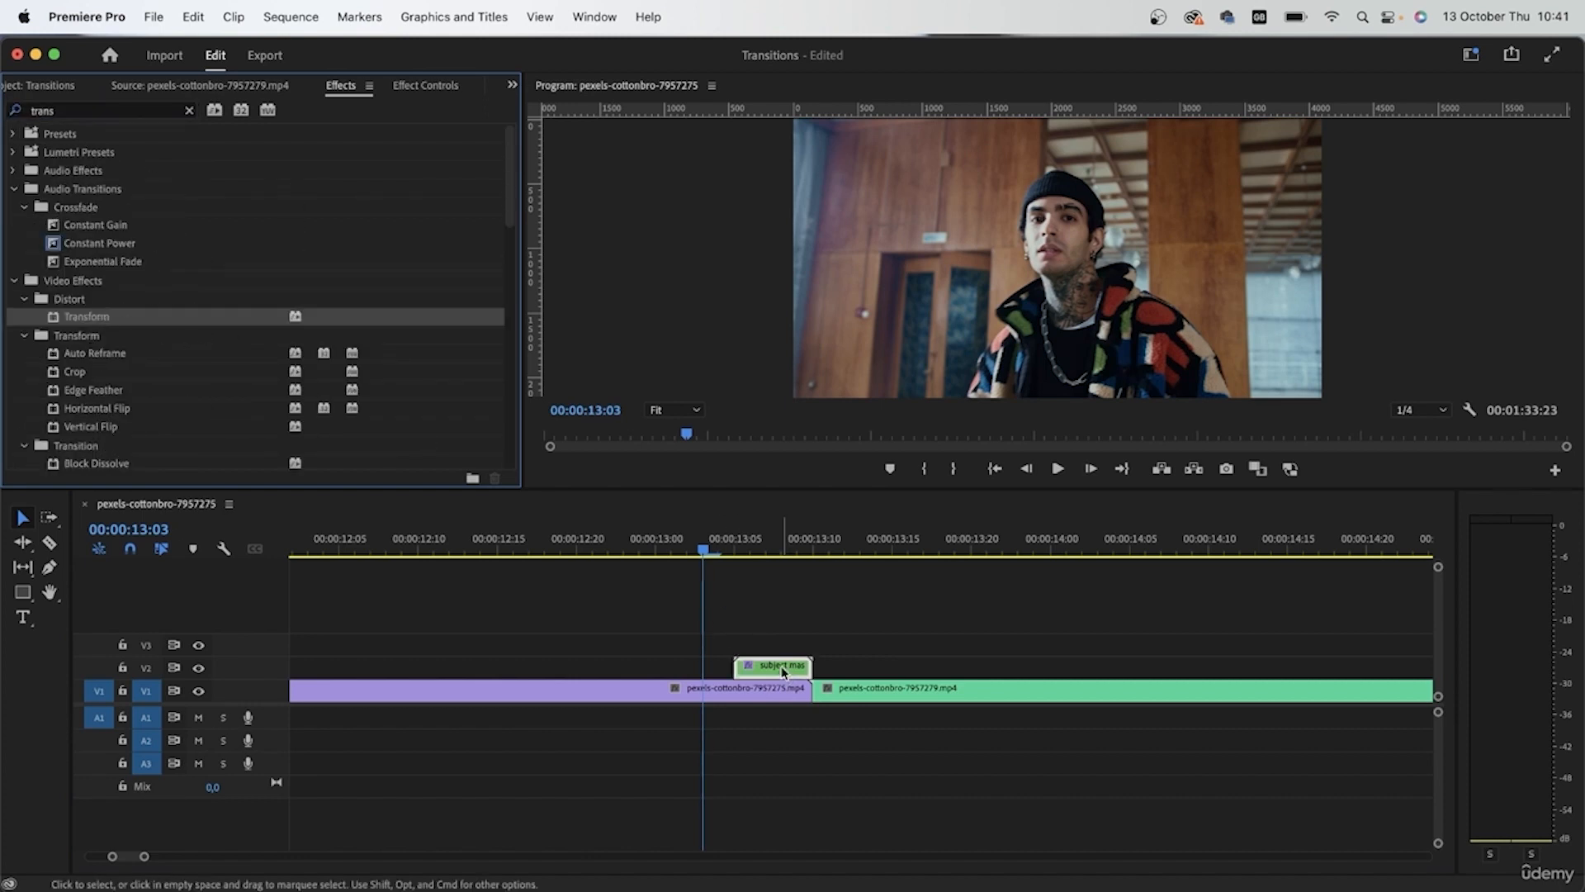
Start keyframing the Transform effect's Position at 00:00:13:05, the first frame of the subject mask clip.
left_click(736, 541)
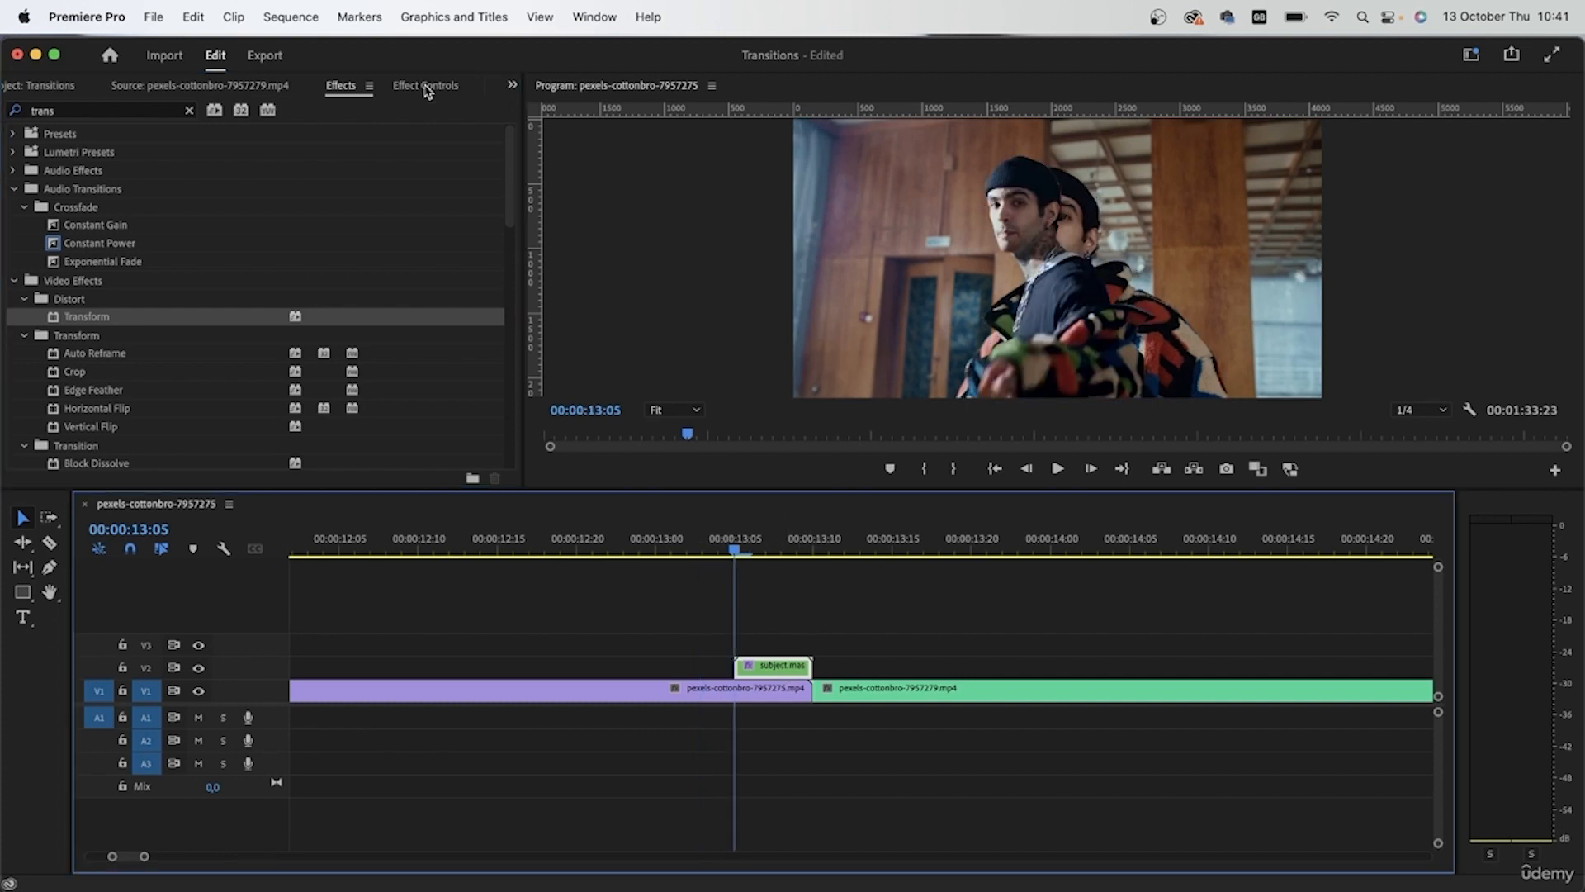
left_click(426, 86)
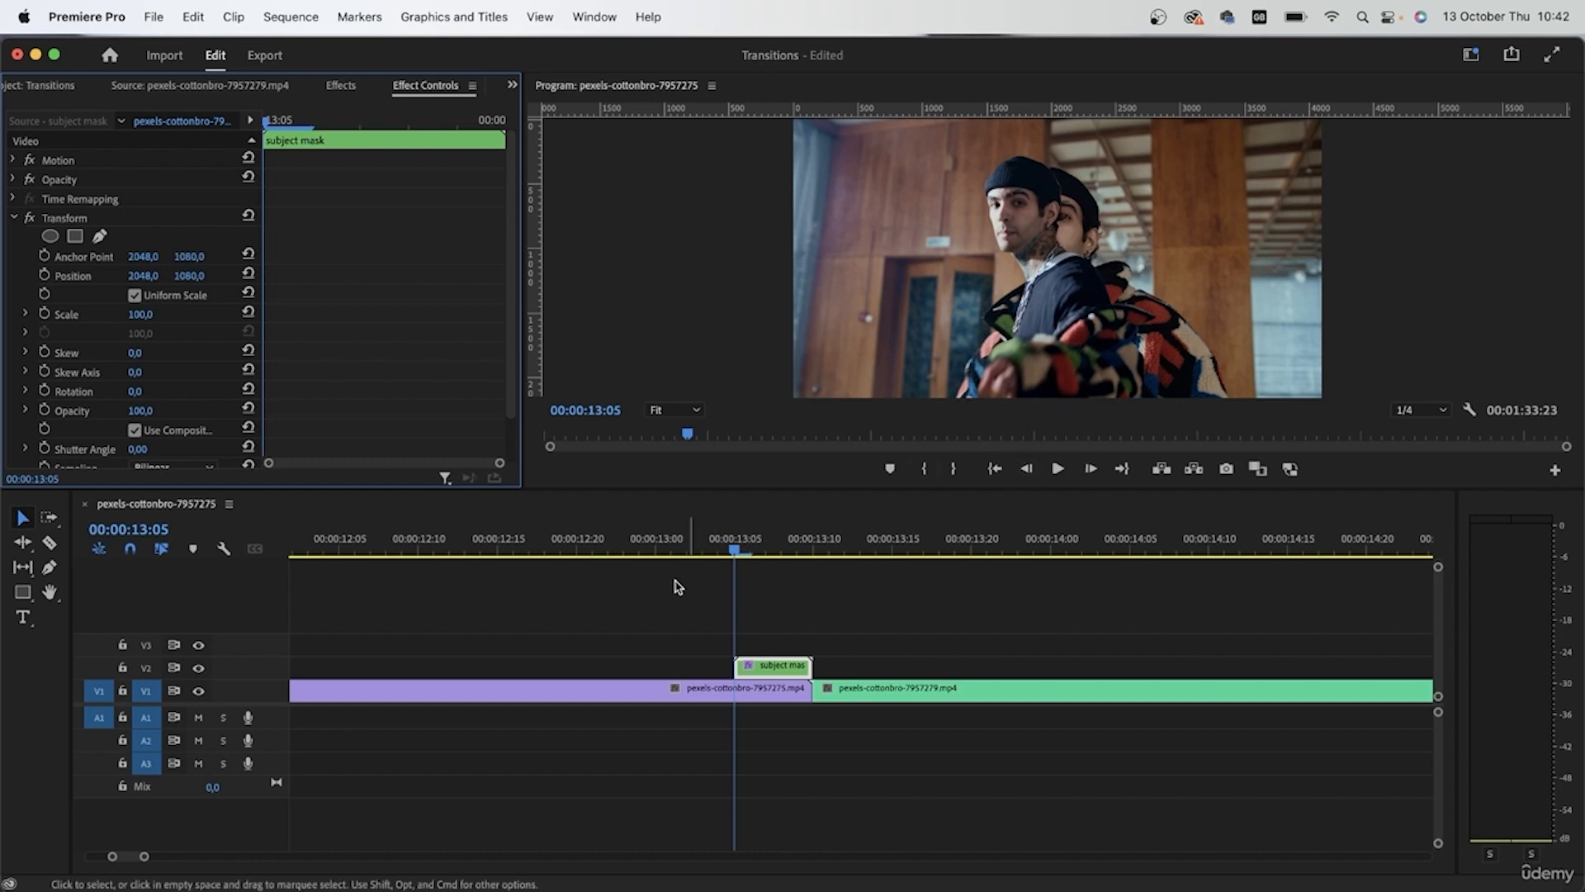
scroll(309, 387, "down", 3)
scroll(299, 366, "up", 3)
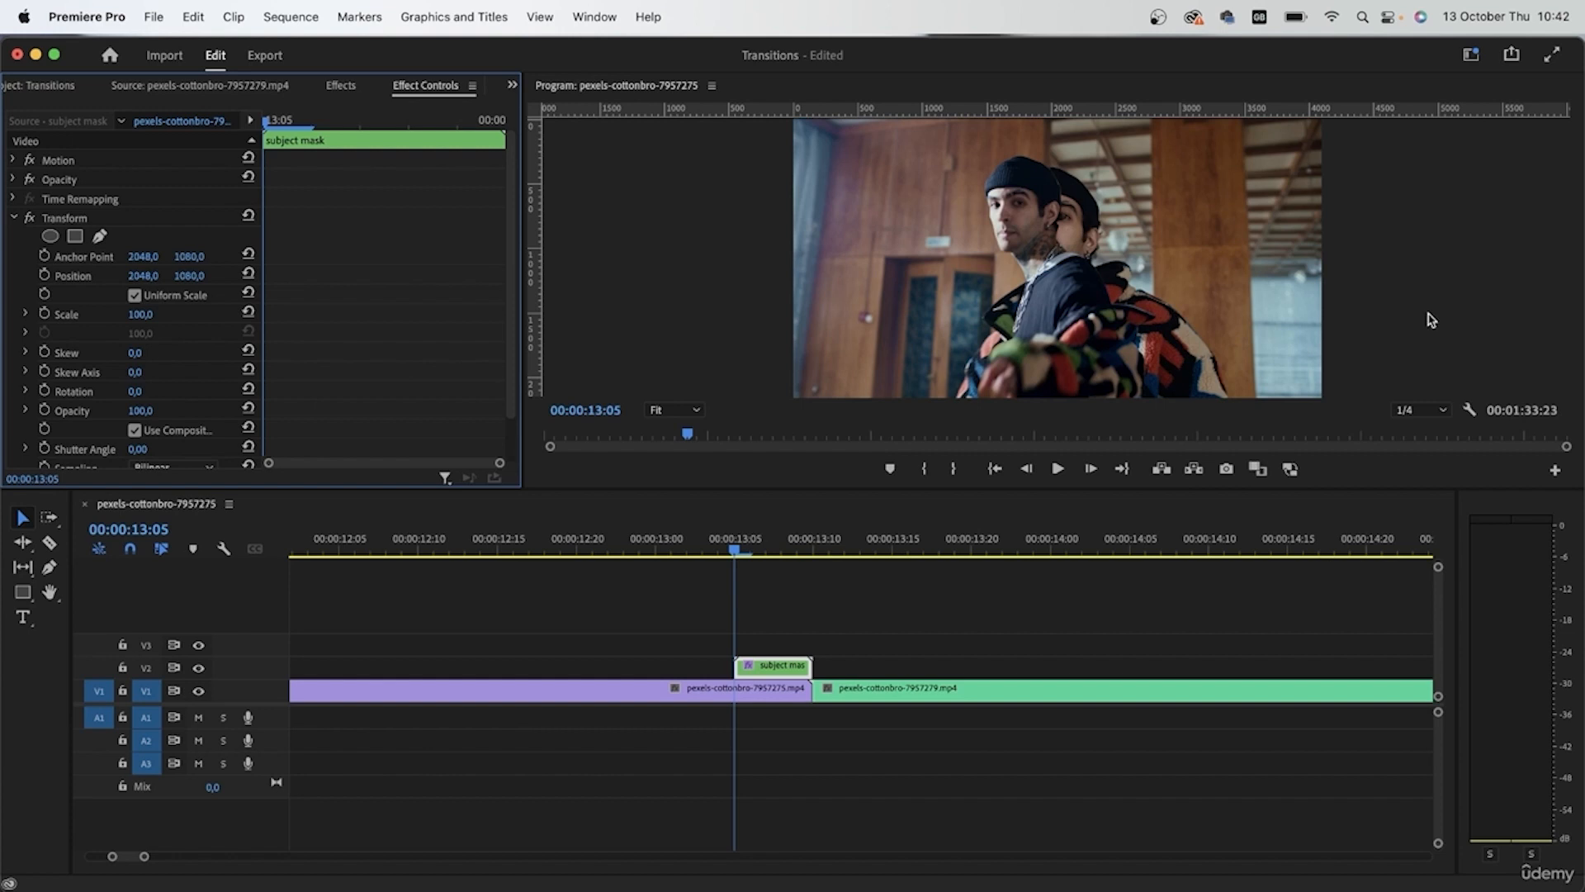
left_click(44, 275)
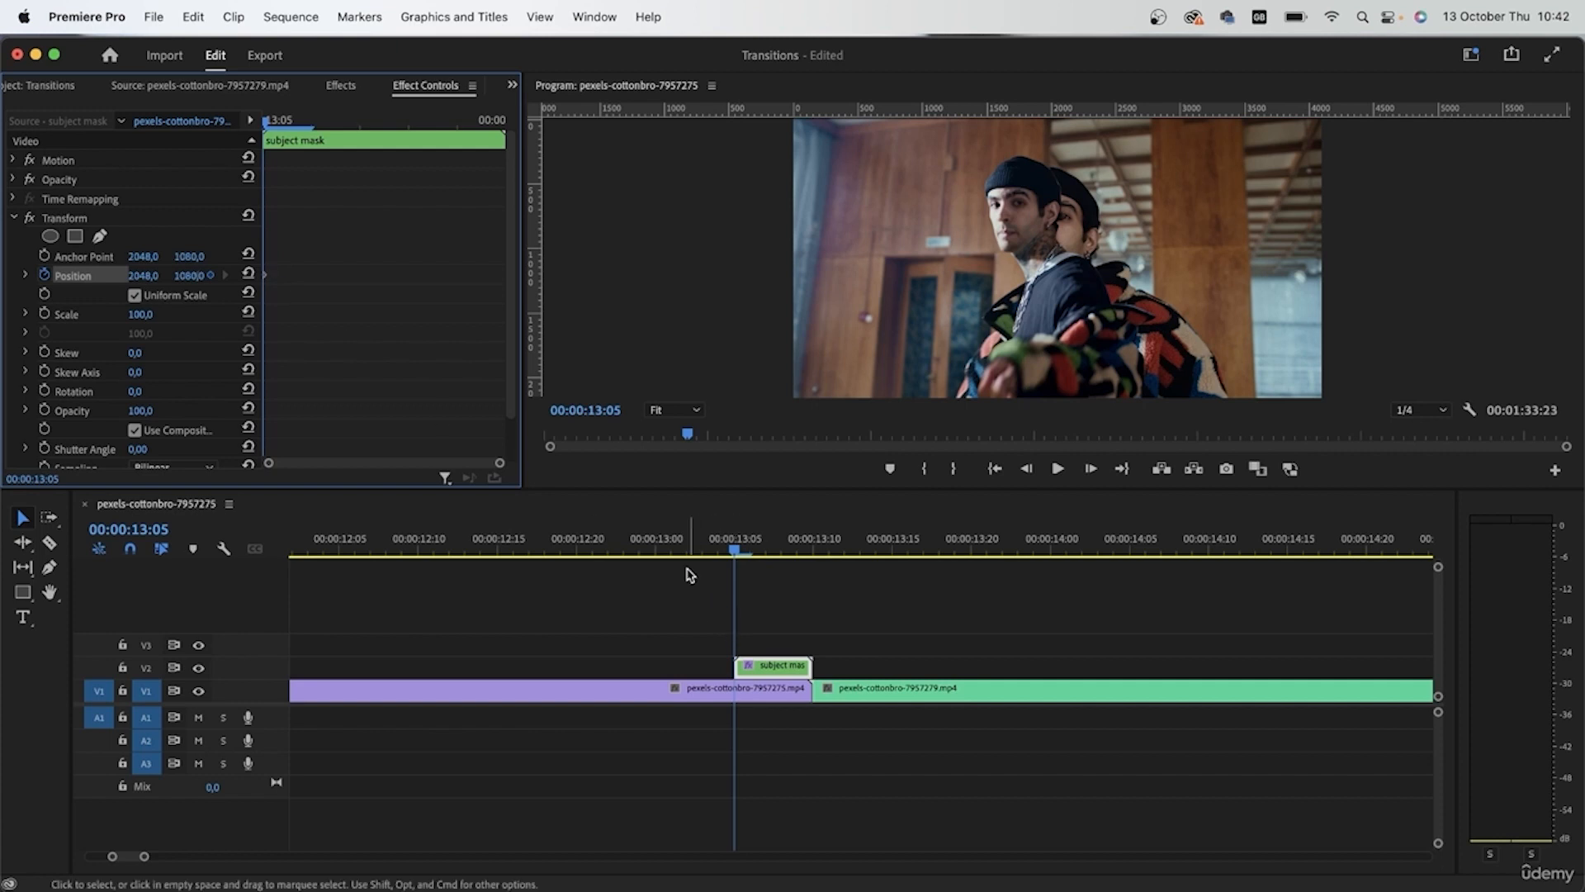
Move the subject mask clip on V2 five frames earlier so that it starts at 00:00:13:00.
mouse_move(735, 550)
left_mouse_down()
mouse_move(768, 555)
mouse_move(736, 553)
mouse_move(749, 554)
left_mouse_up()
key("Left")
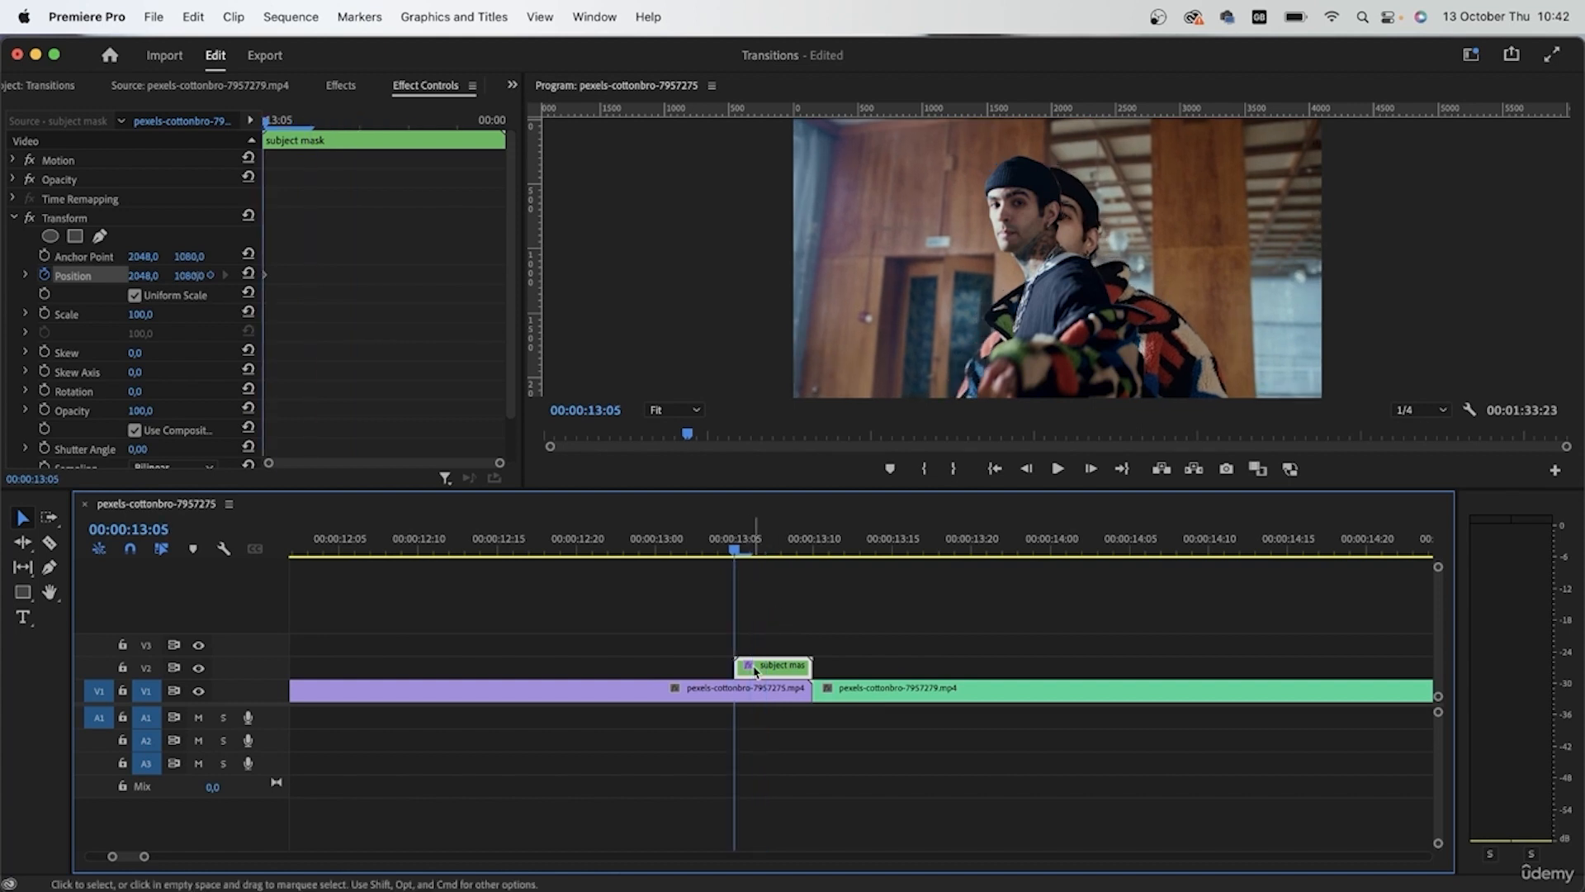
key("Left")
key("Left")
key("Left")
key("Left")
key("Left")
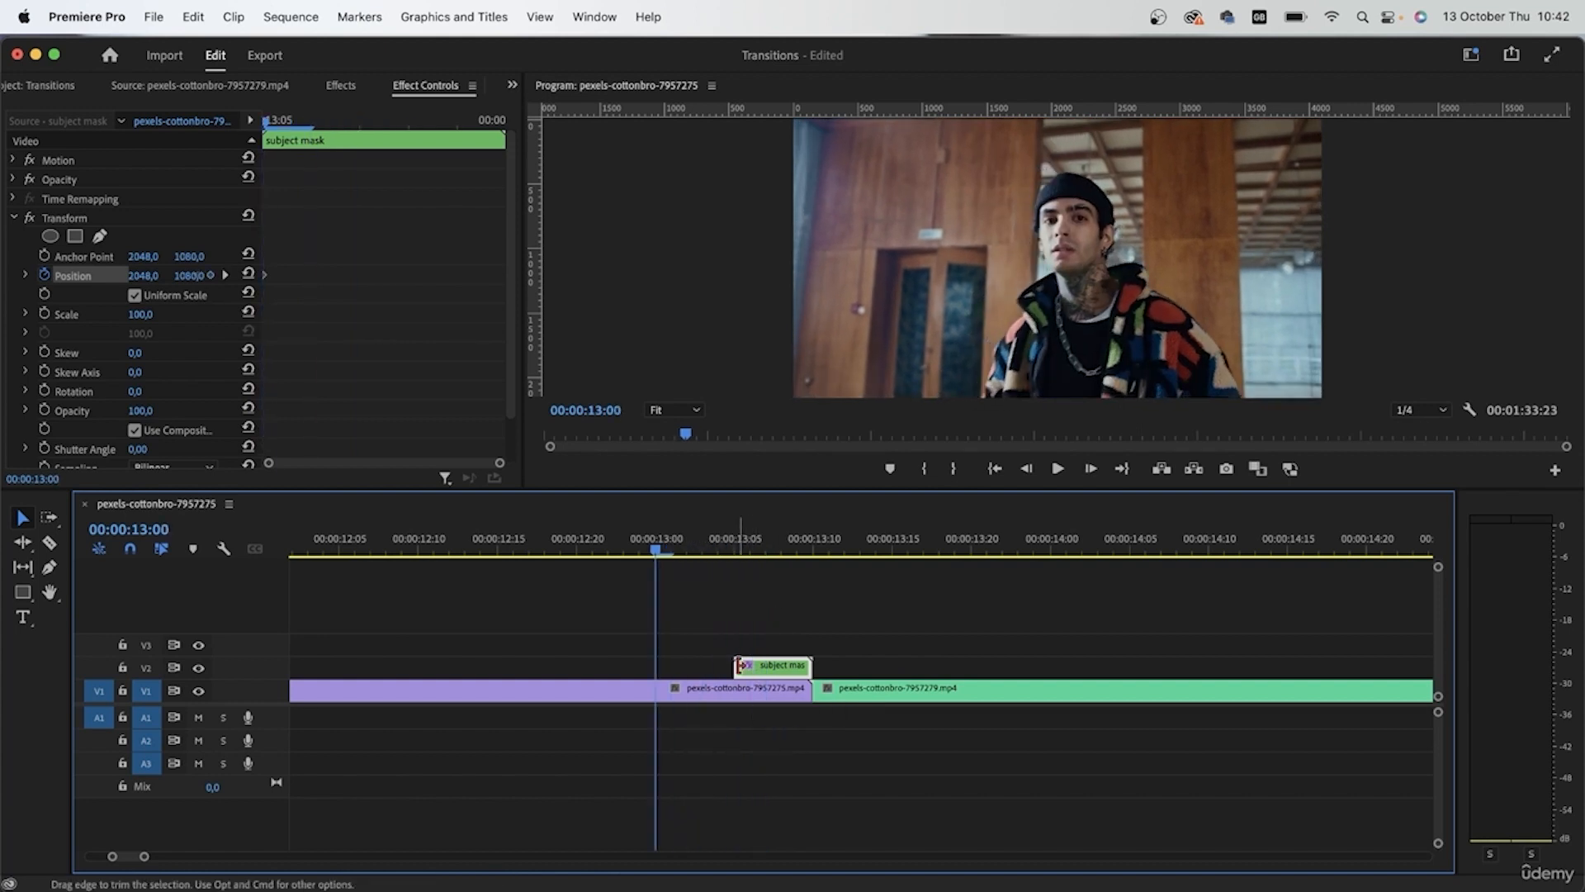
left_click_drag(738, 667, 645, 660)
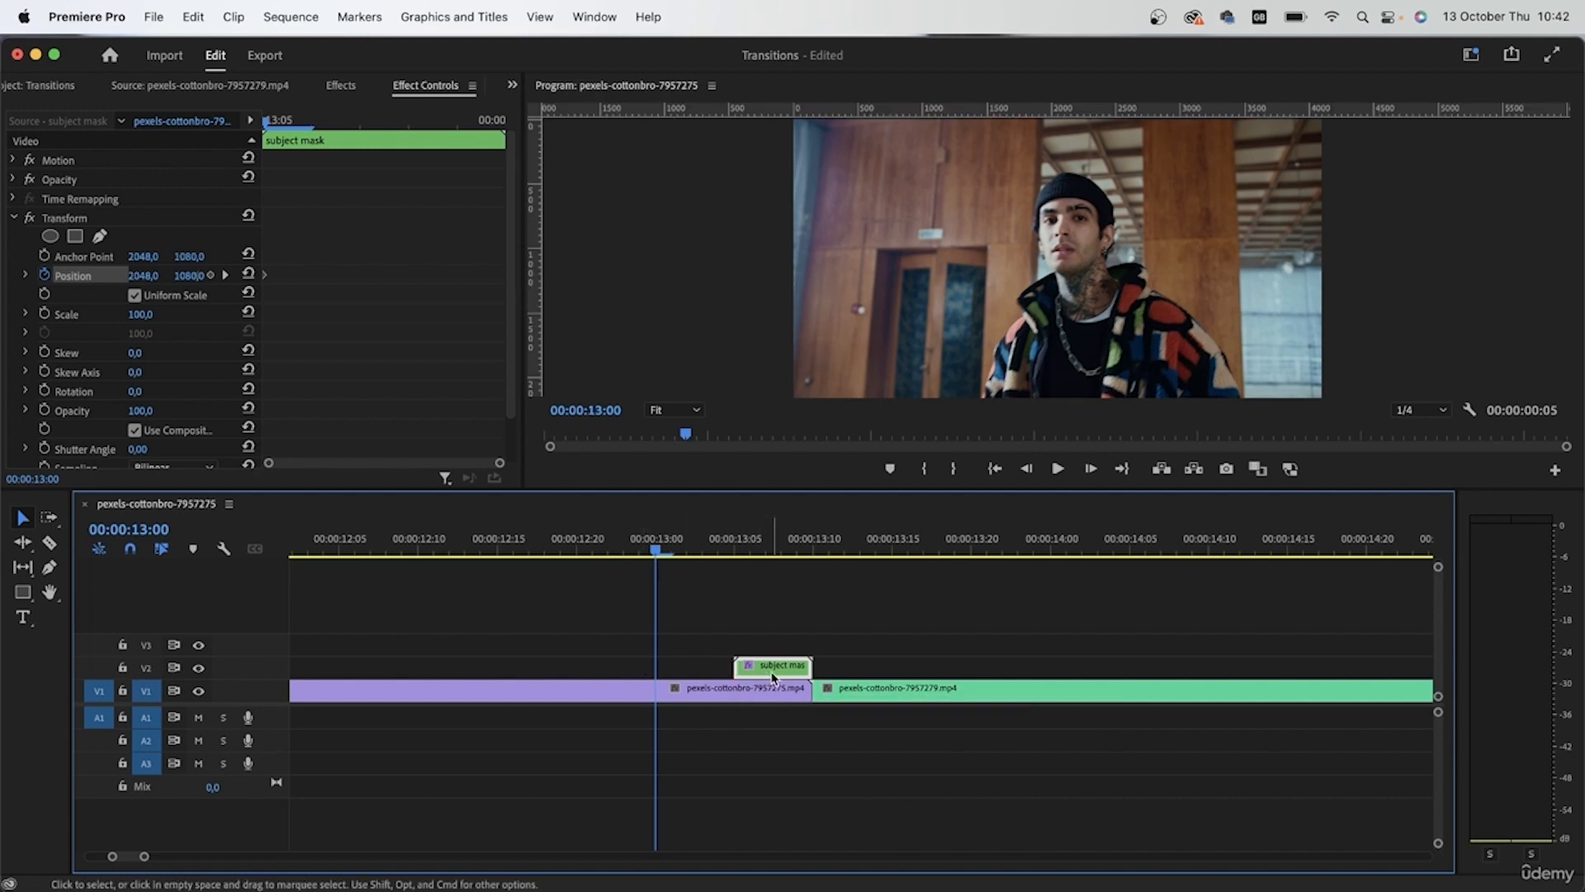
left_click_drag(781, 673, 703, 672)
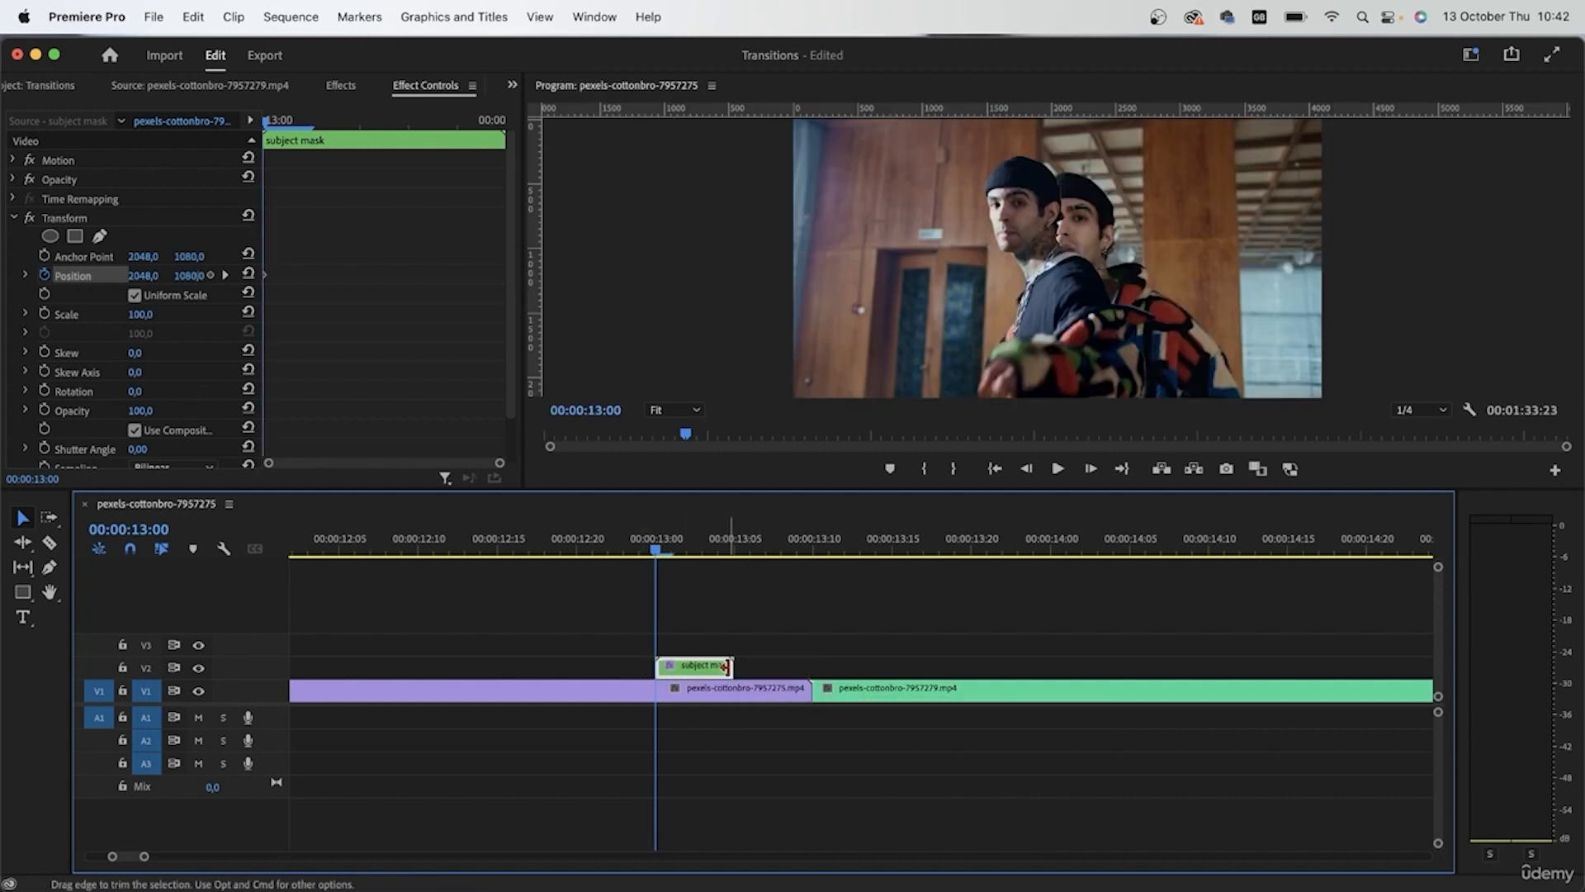
Extend the freeze-frame clip inside the subject mask nest to 00:00:00:10 and lengthen the nest in the main sequence up to the cut.
double_click(731, 666)
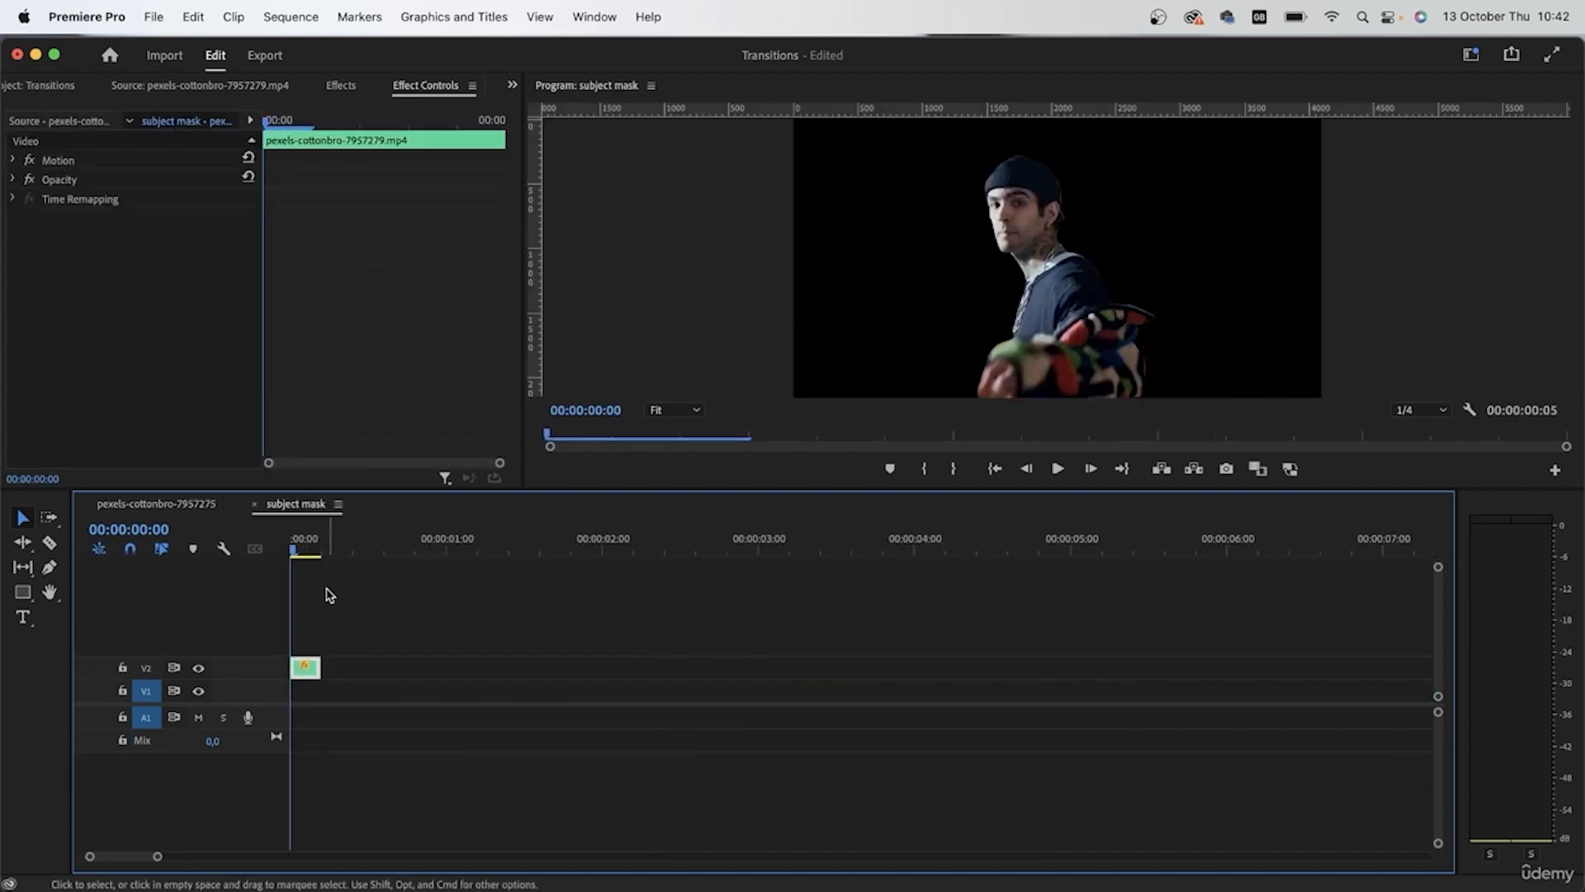
key("Right")
key("Right")
key("Right")
key("Right")
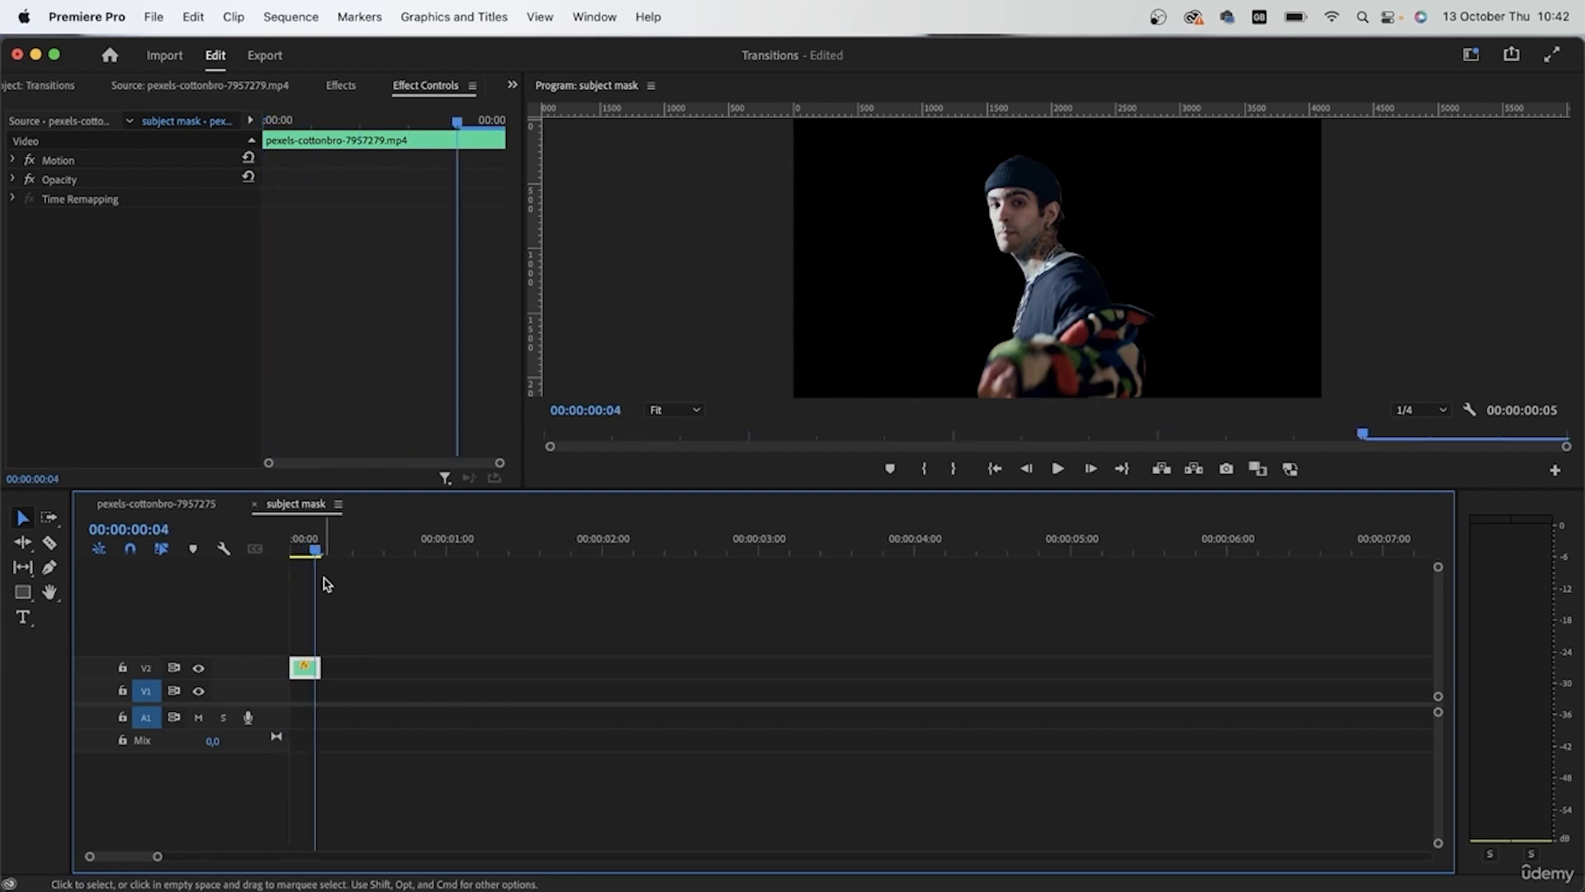
key("Right")
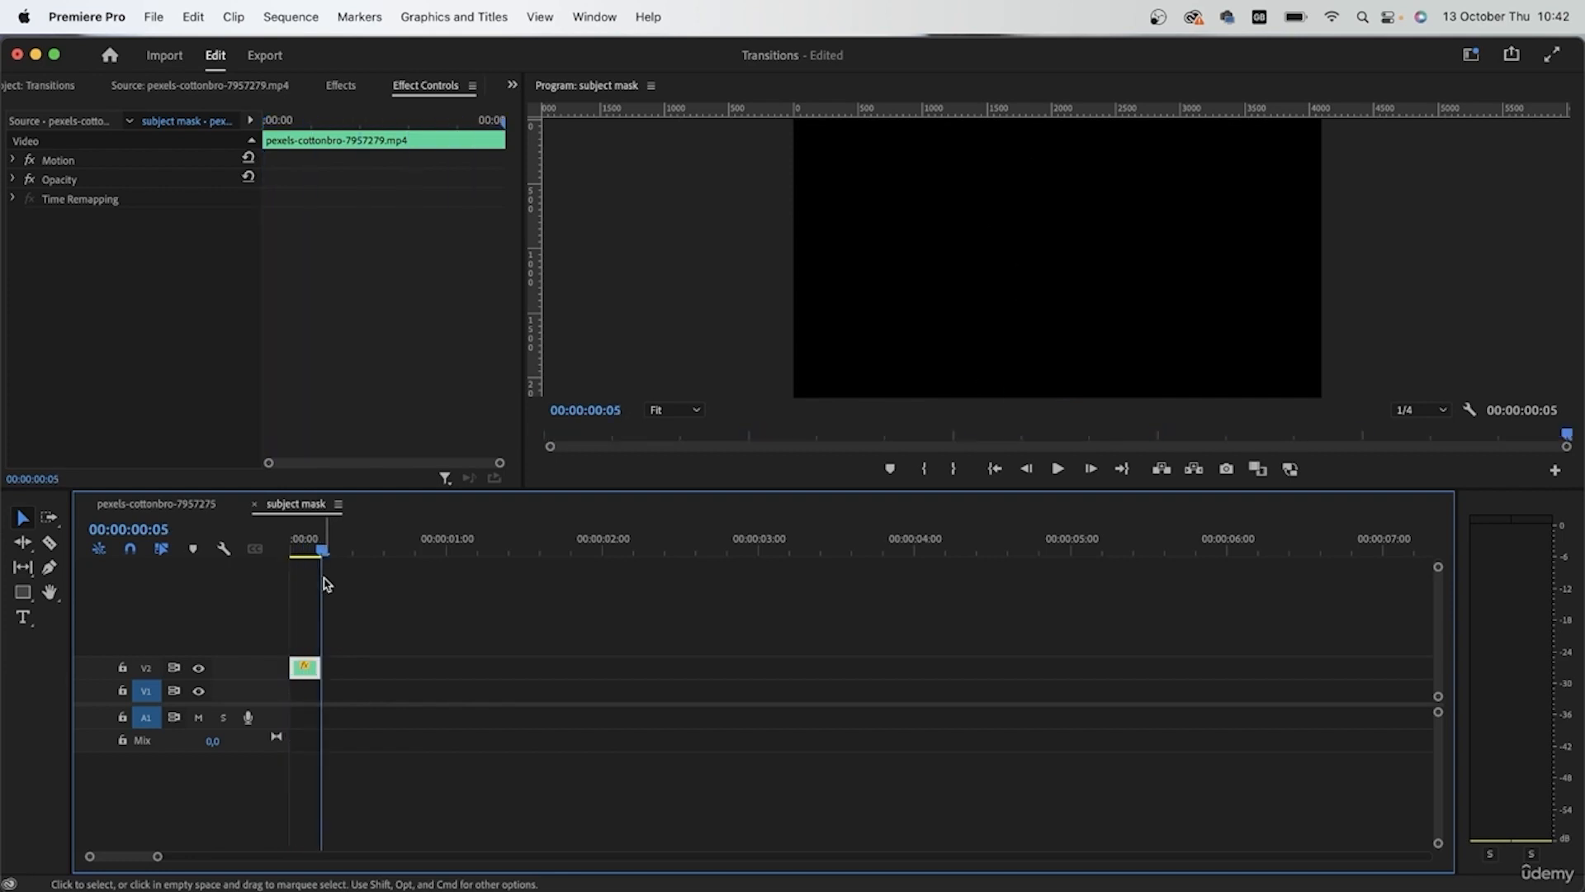
key("Right")
key("Right")
key("Right")
key("Right")
key("Right")
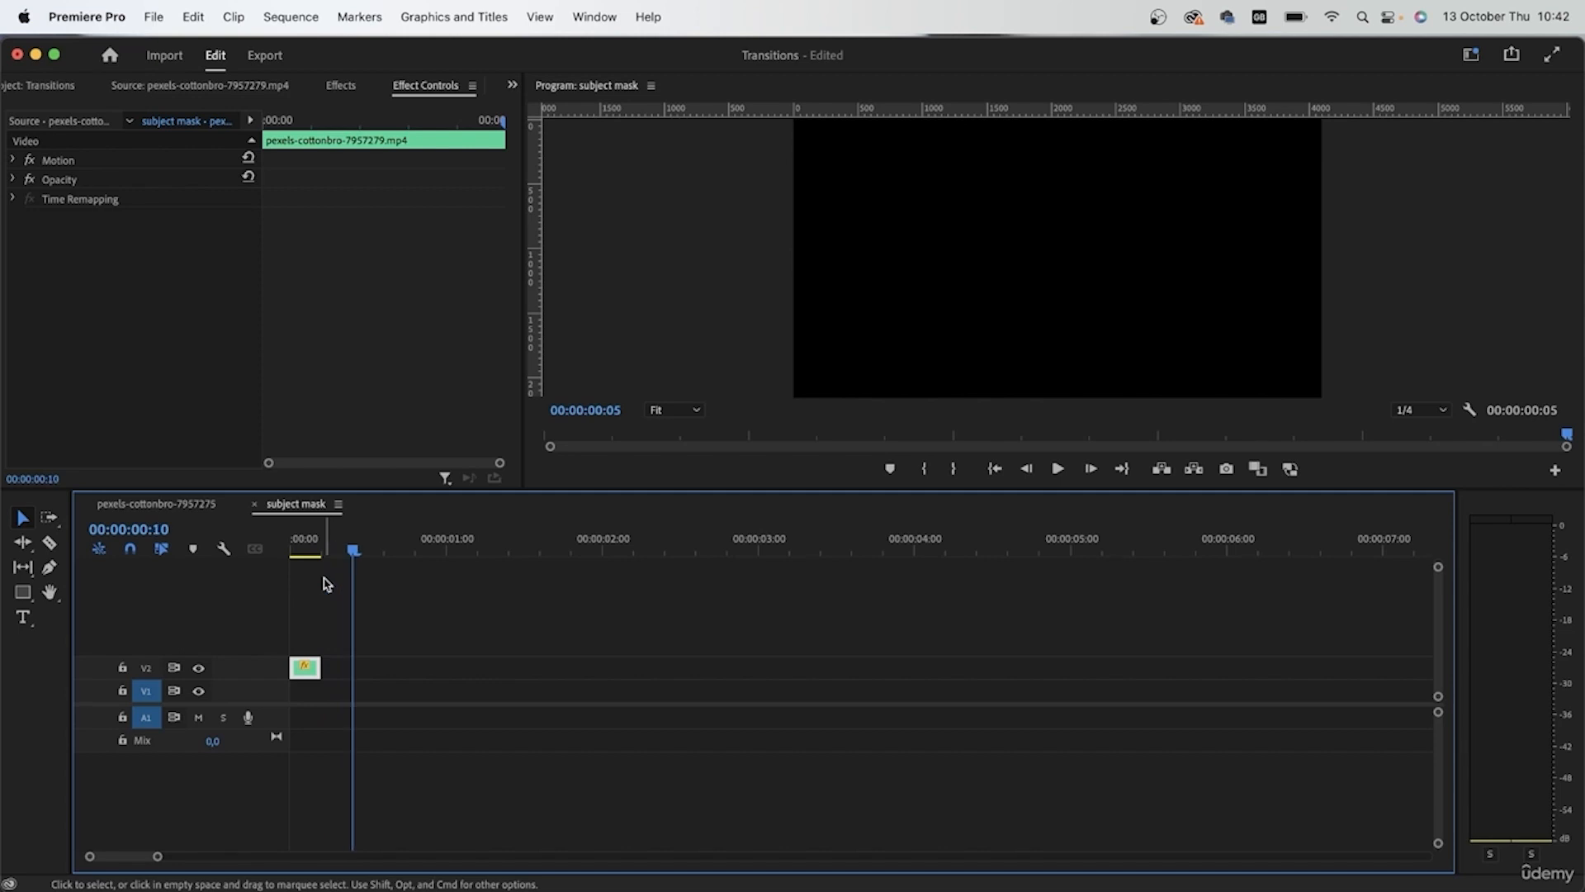
left_click_drag(320, 667, 352, 667)
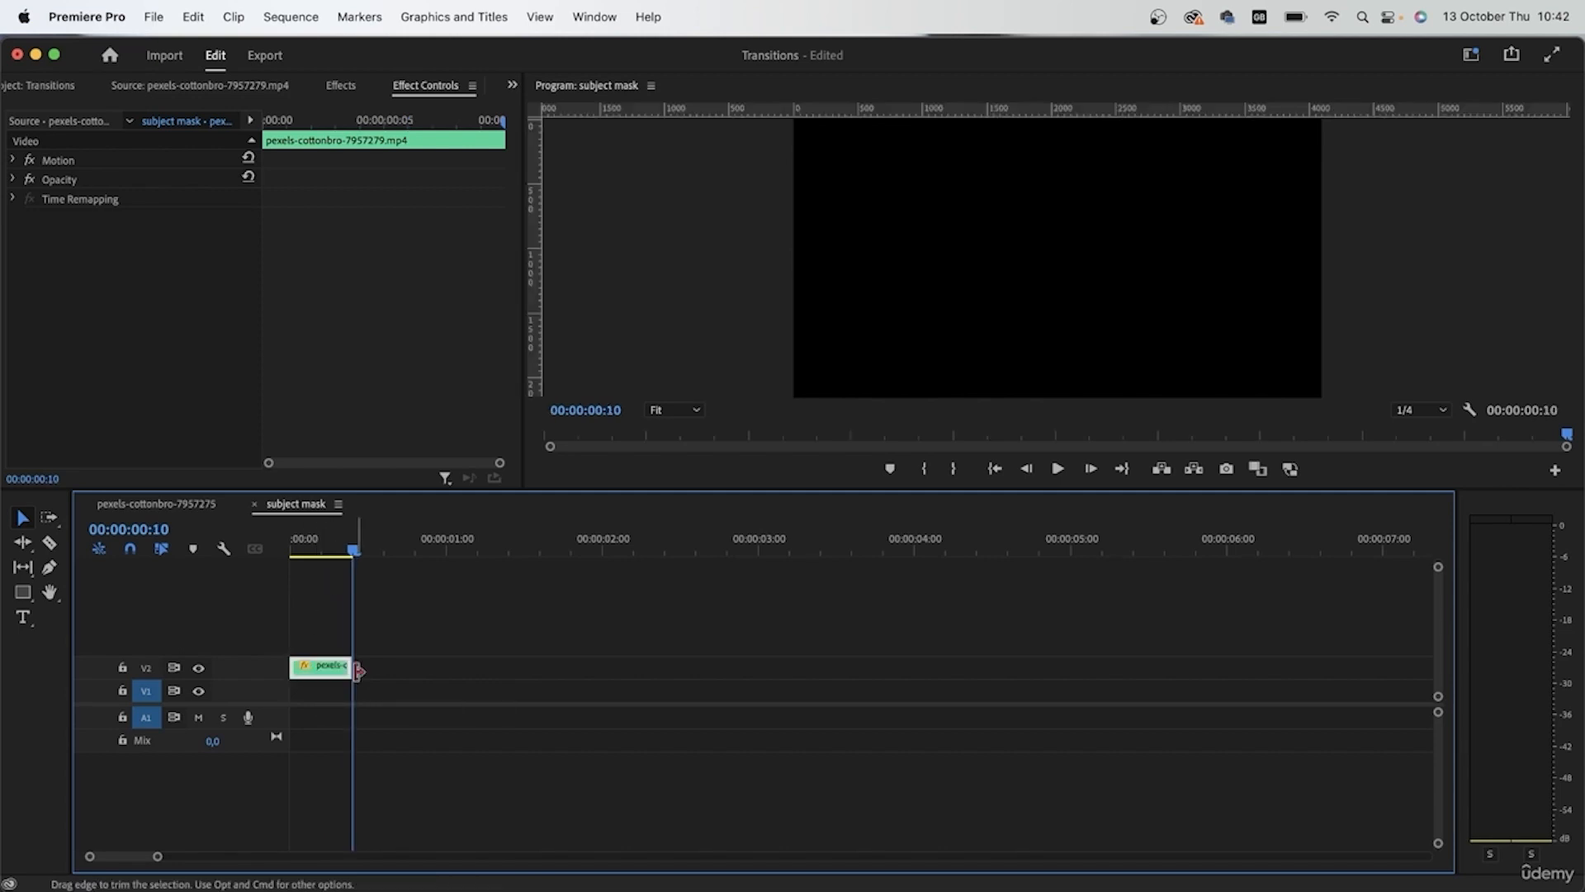
left_click(182, 502)
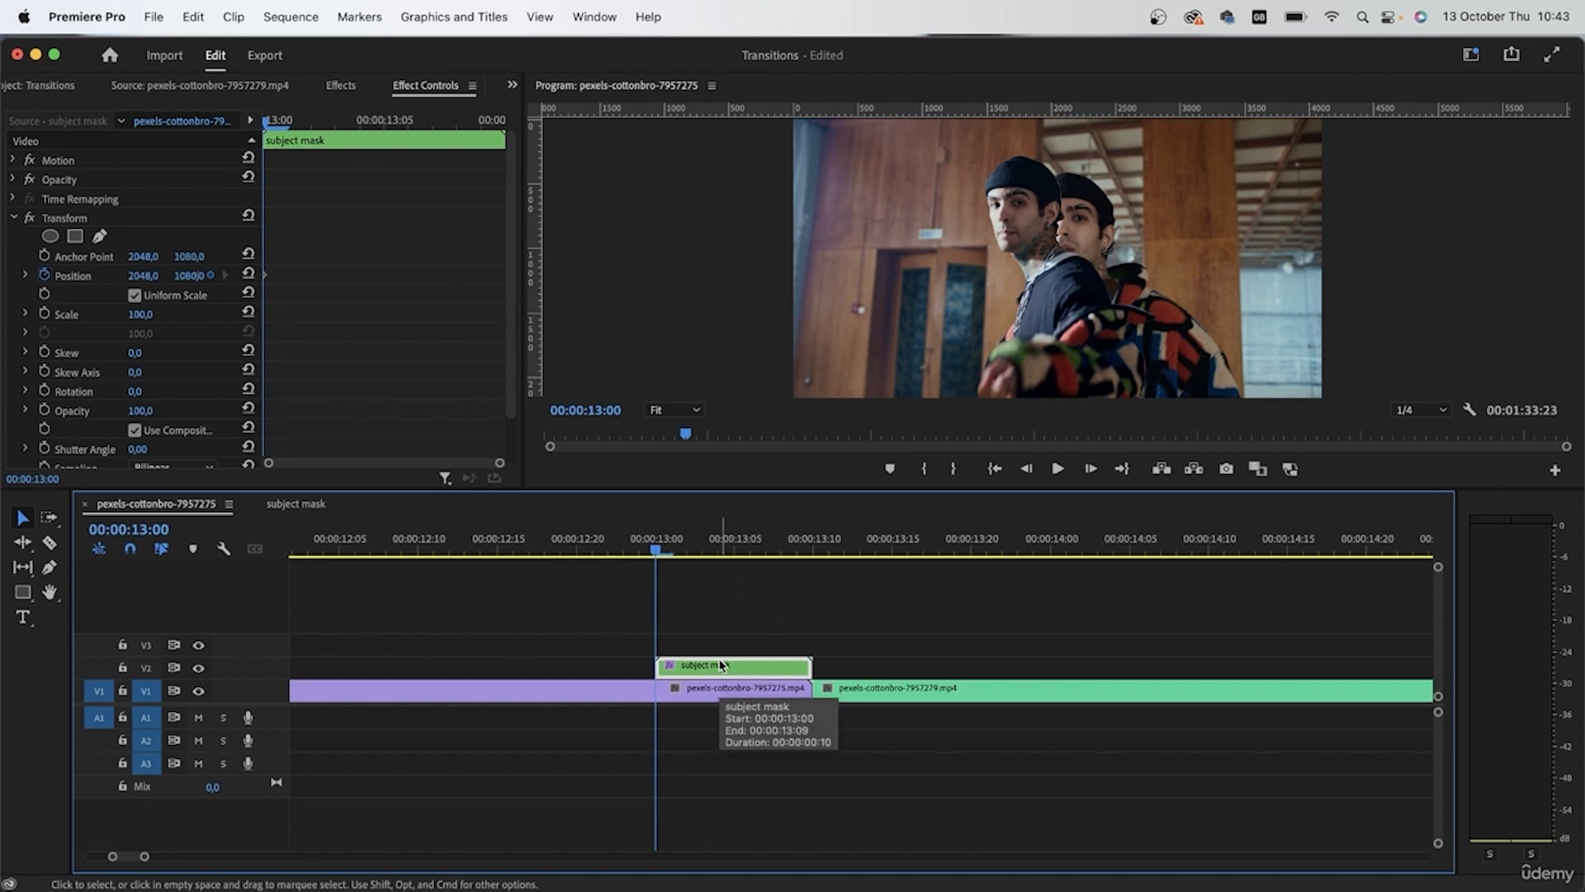
Shift the Transform Position keyframe to 00:00:13:10 and add one at 00:00:13:00 with the vertical value set to 3171.
left_click_drag(631, 548, 665, 557)
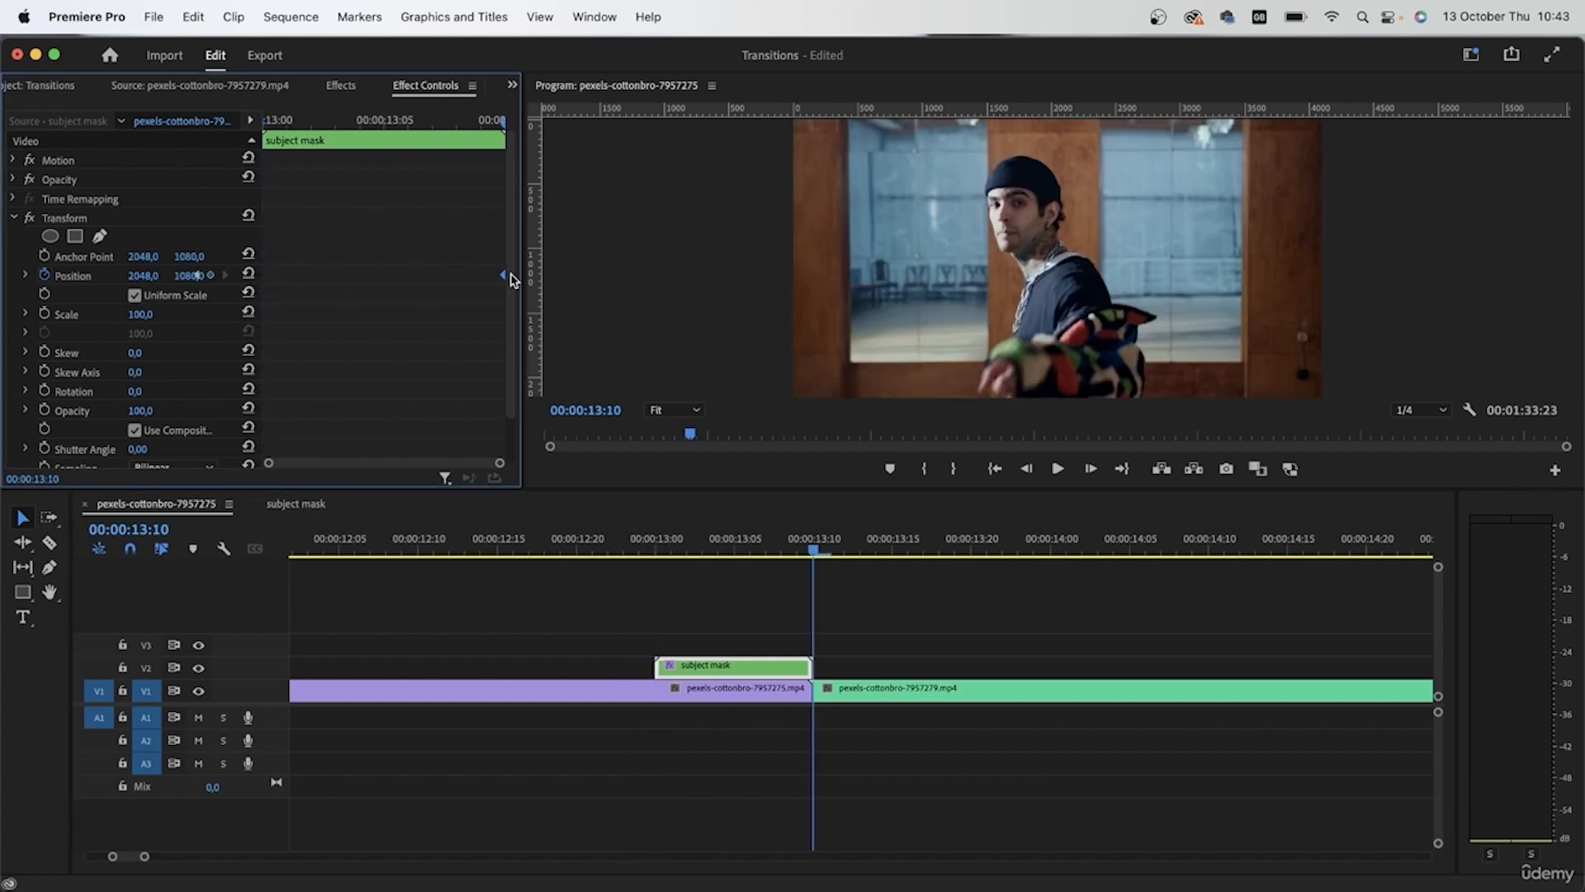
left_click_drag(523, 295, 735, 289)
left_click_drag(815, 552, 656, 552)
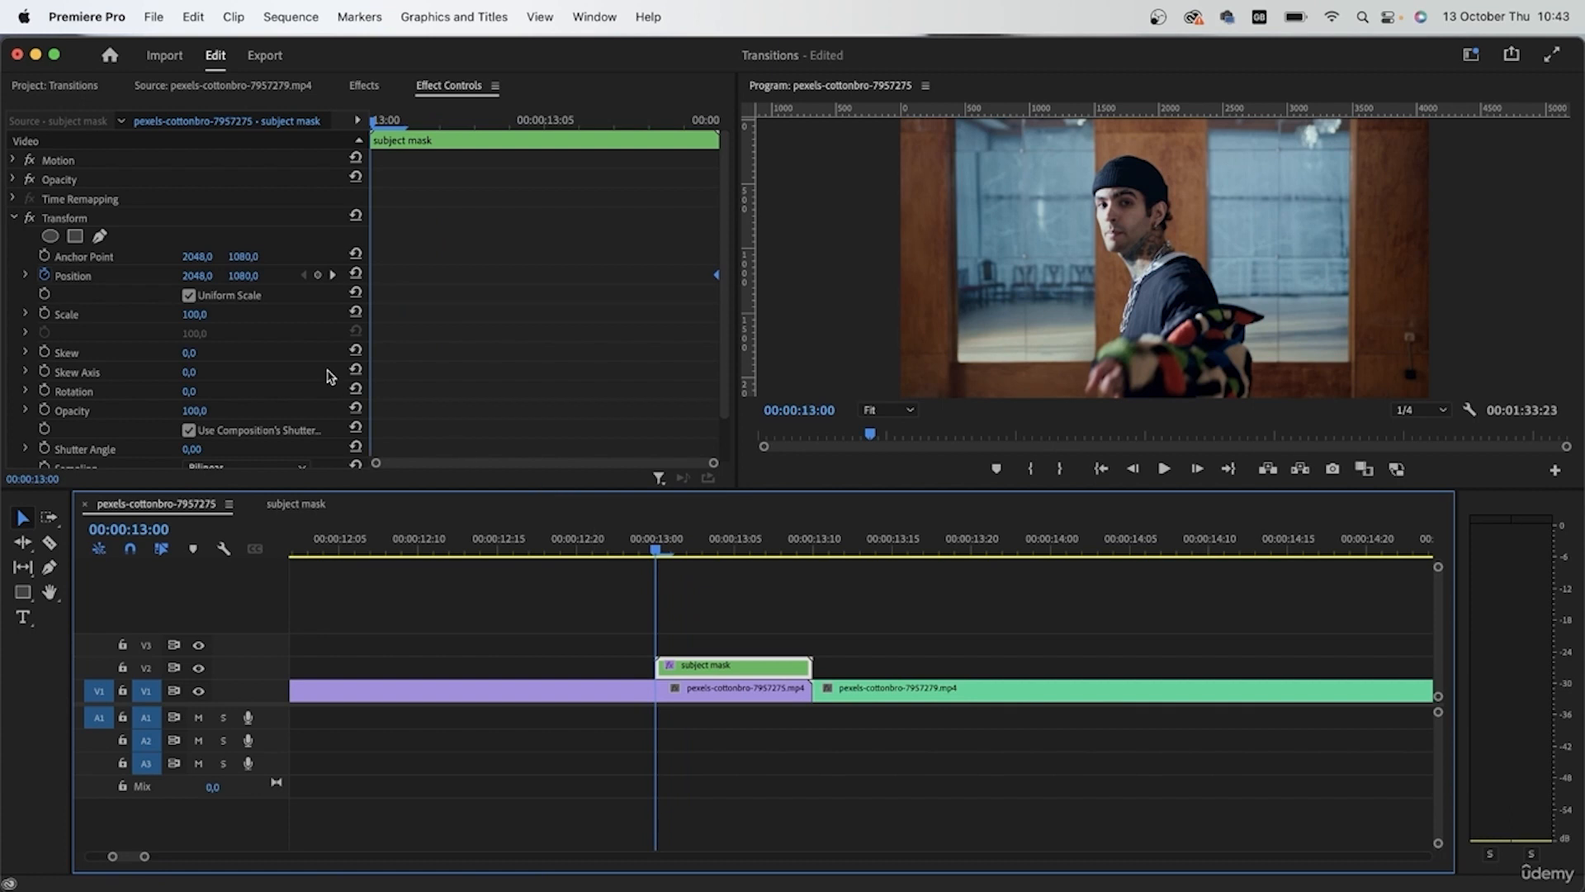
left_click_drag(243, 276, 395, 276)
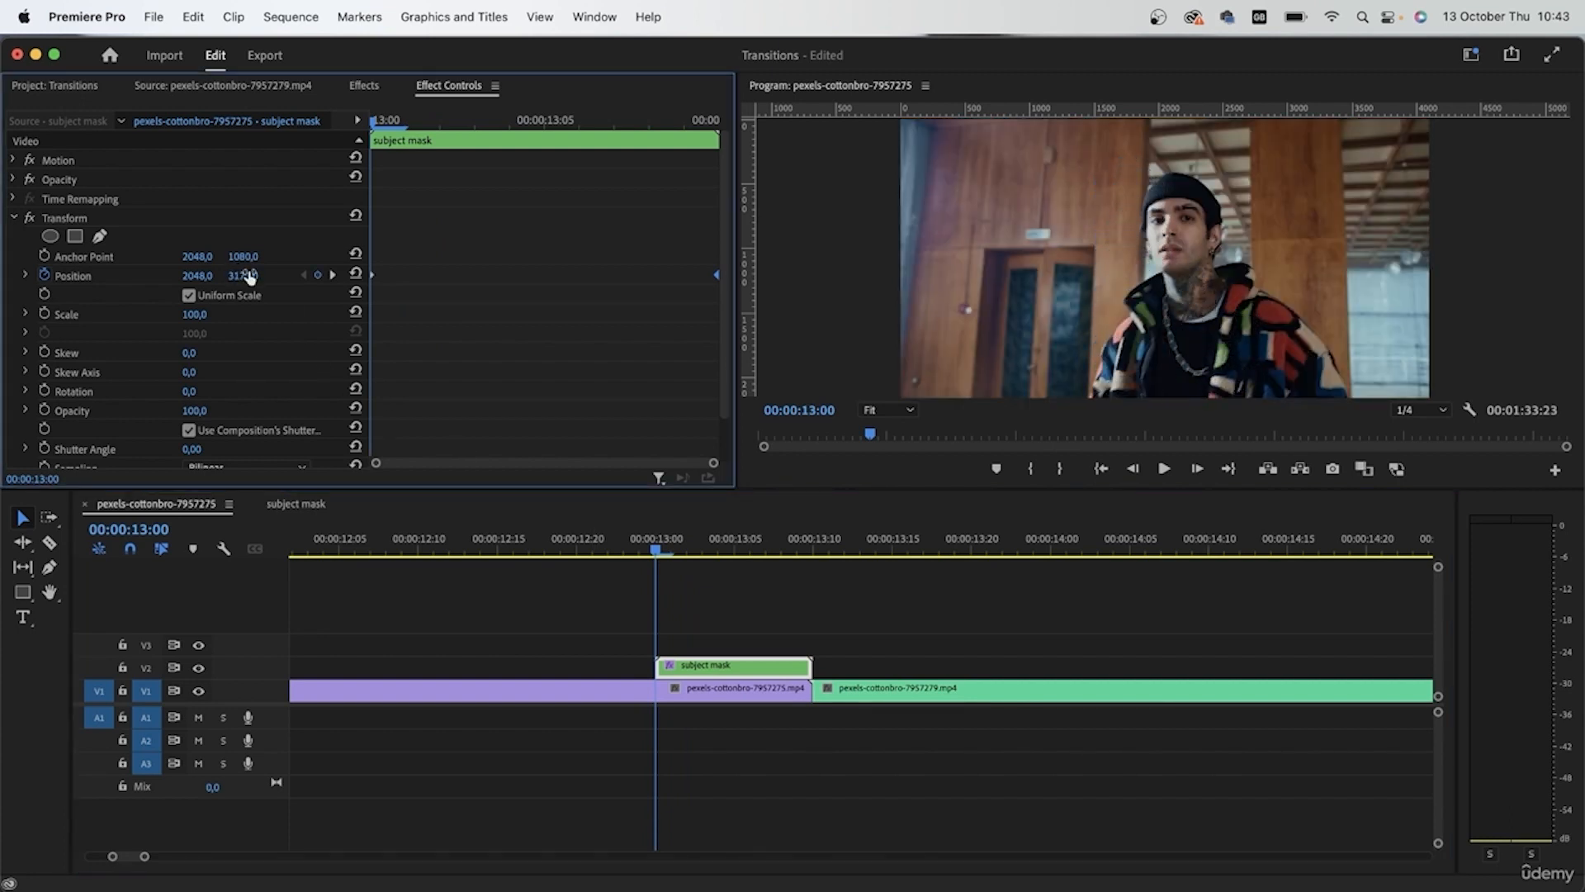
Play the sequence from just before 00:00:13:00 to check the subject's upward slide-in.
left_click(606, 582)
key("space")
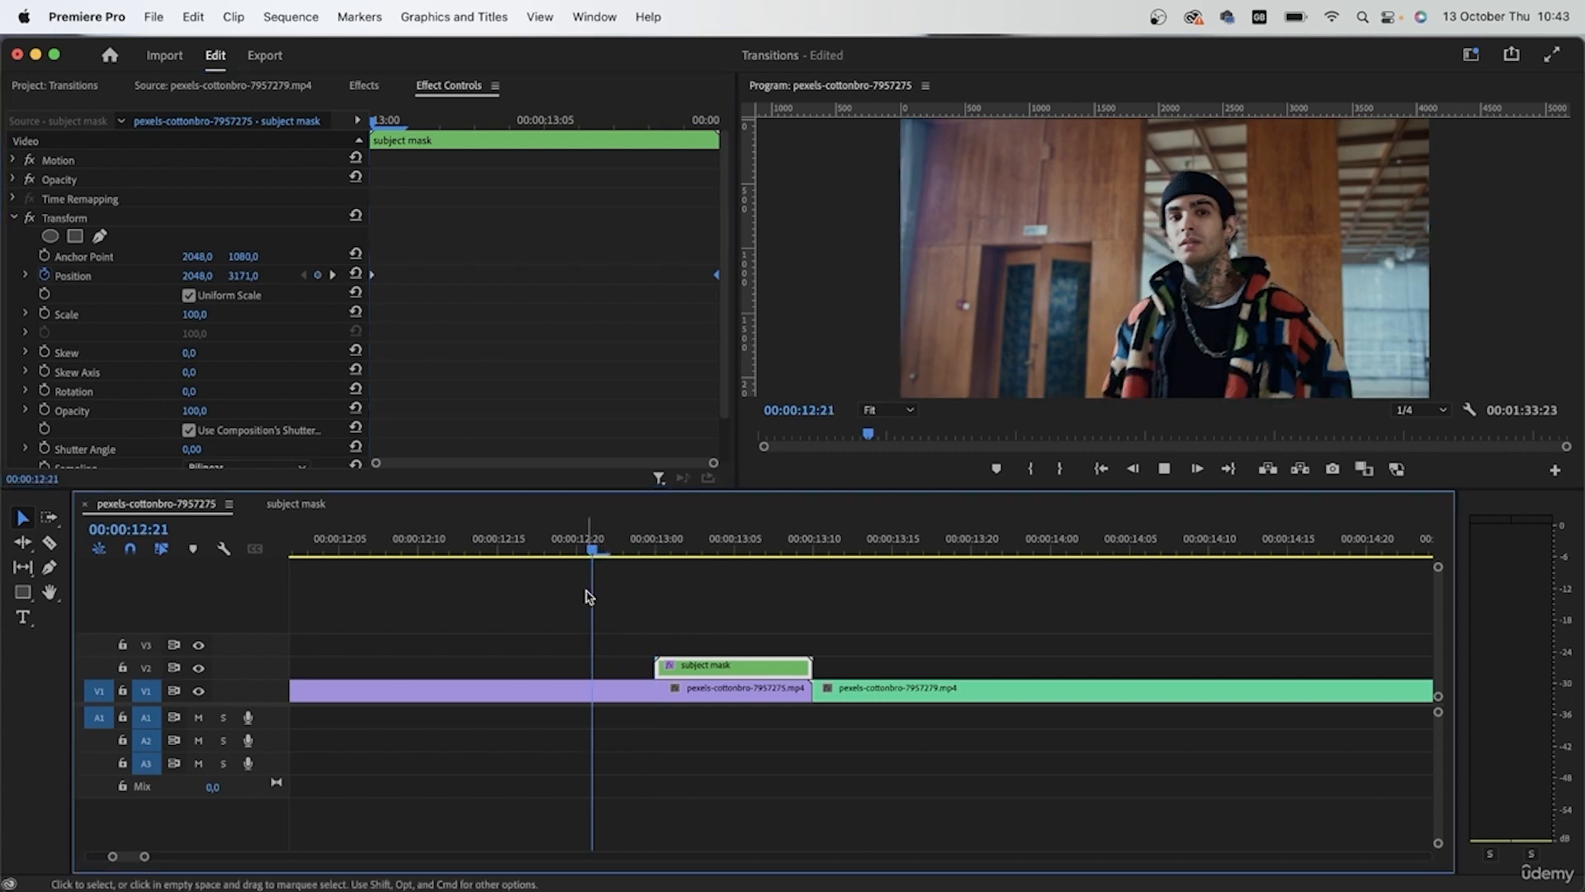
left_click(655, 547)
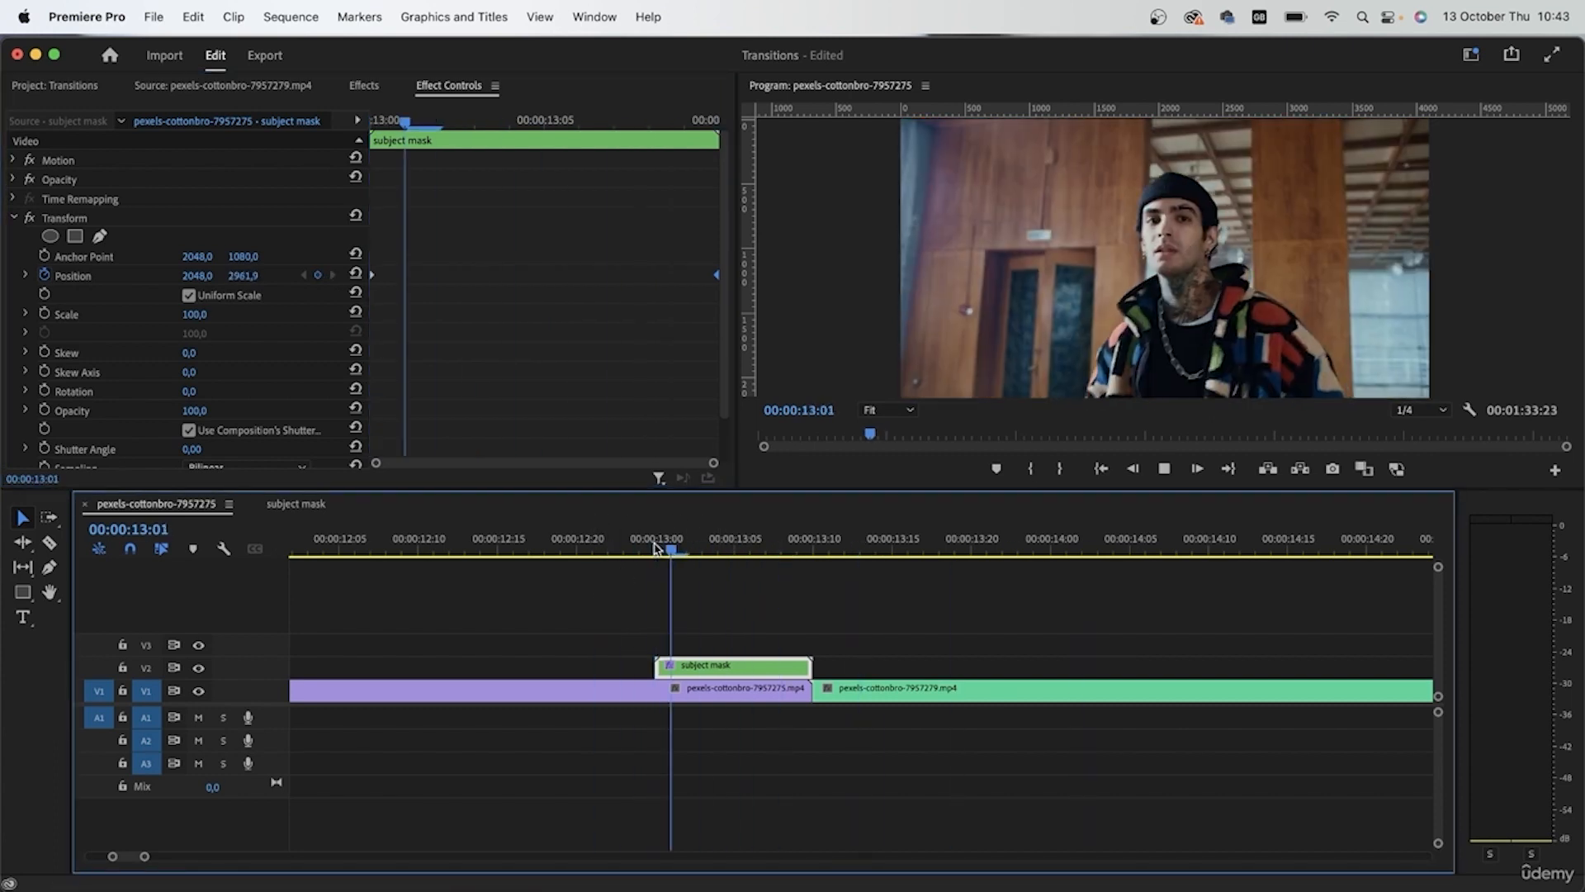
Move the starting Position keyframe of the subject mask from 00:00:13:00 to 00:00:13:05 and play back the slide-in.
mouse_move(655, 548)
left_mouse_down()
mouse_move(842, 555)
mouse_move(861, 570)
mouse_move(594, 568)
mouse_move(971, 602)
mouse_move(657, 566)
left_mouse_up()
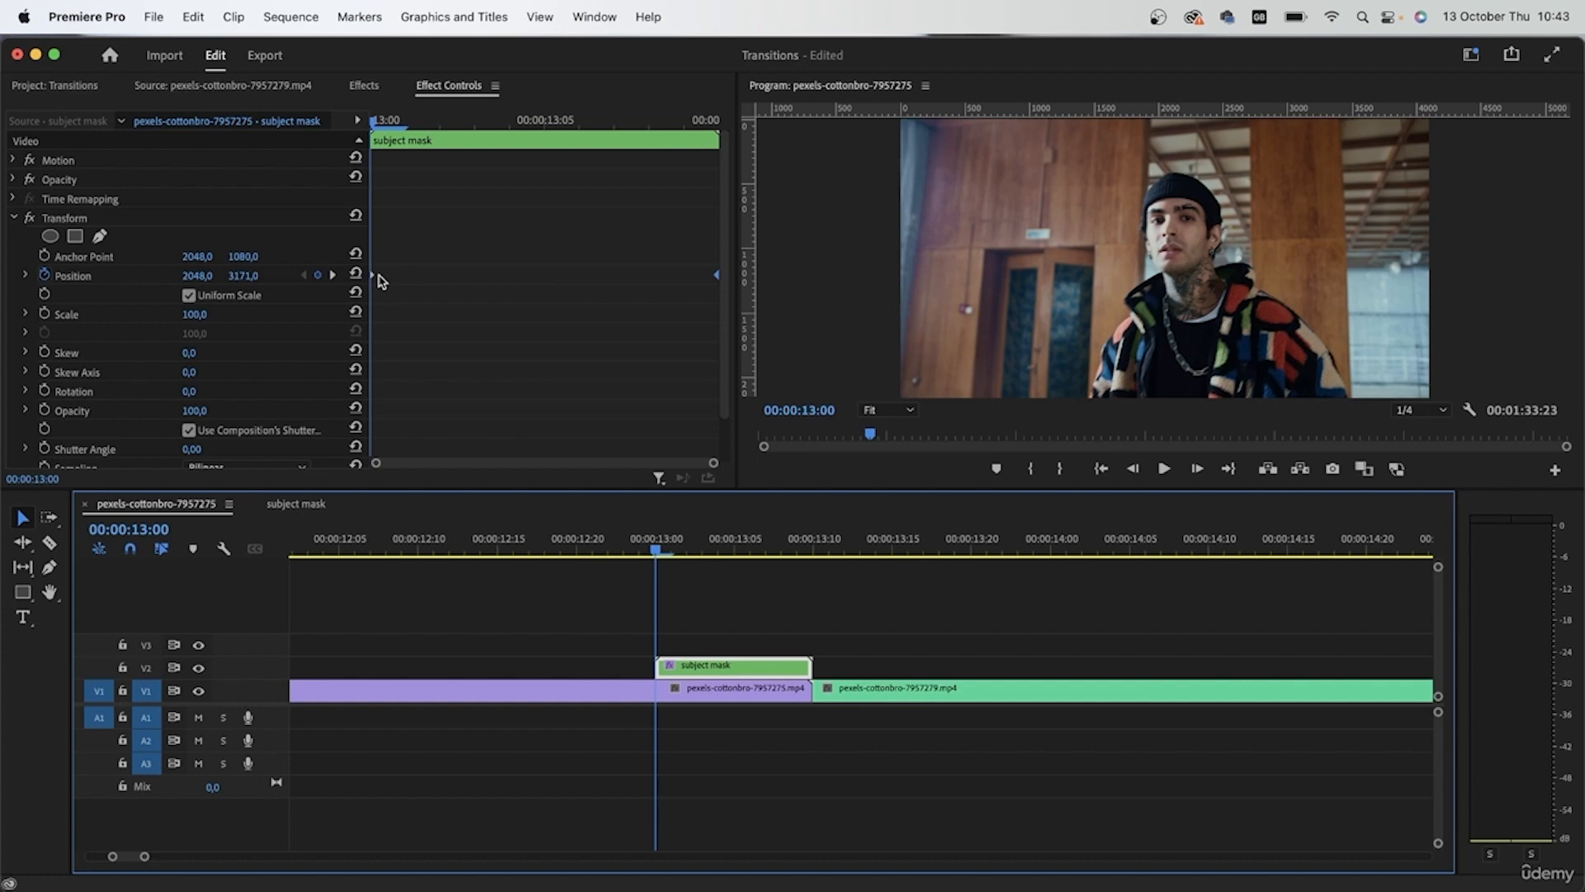
left_click_drag(373, 276, 543, 275)
left_click(611, 543)
key("space")
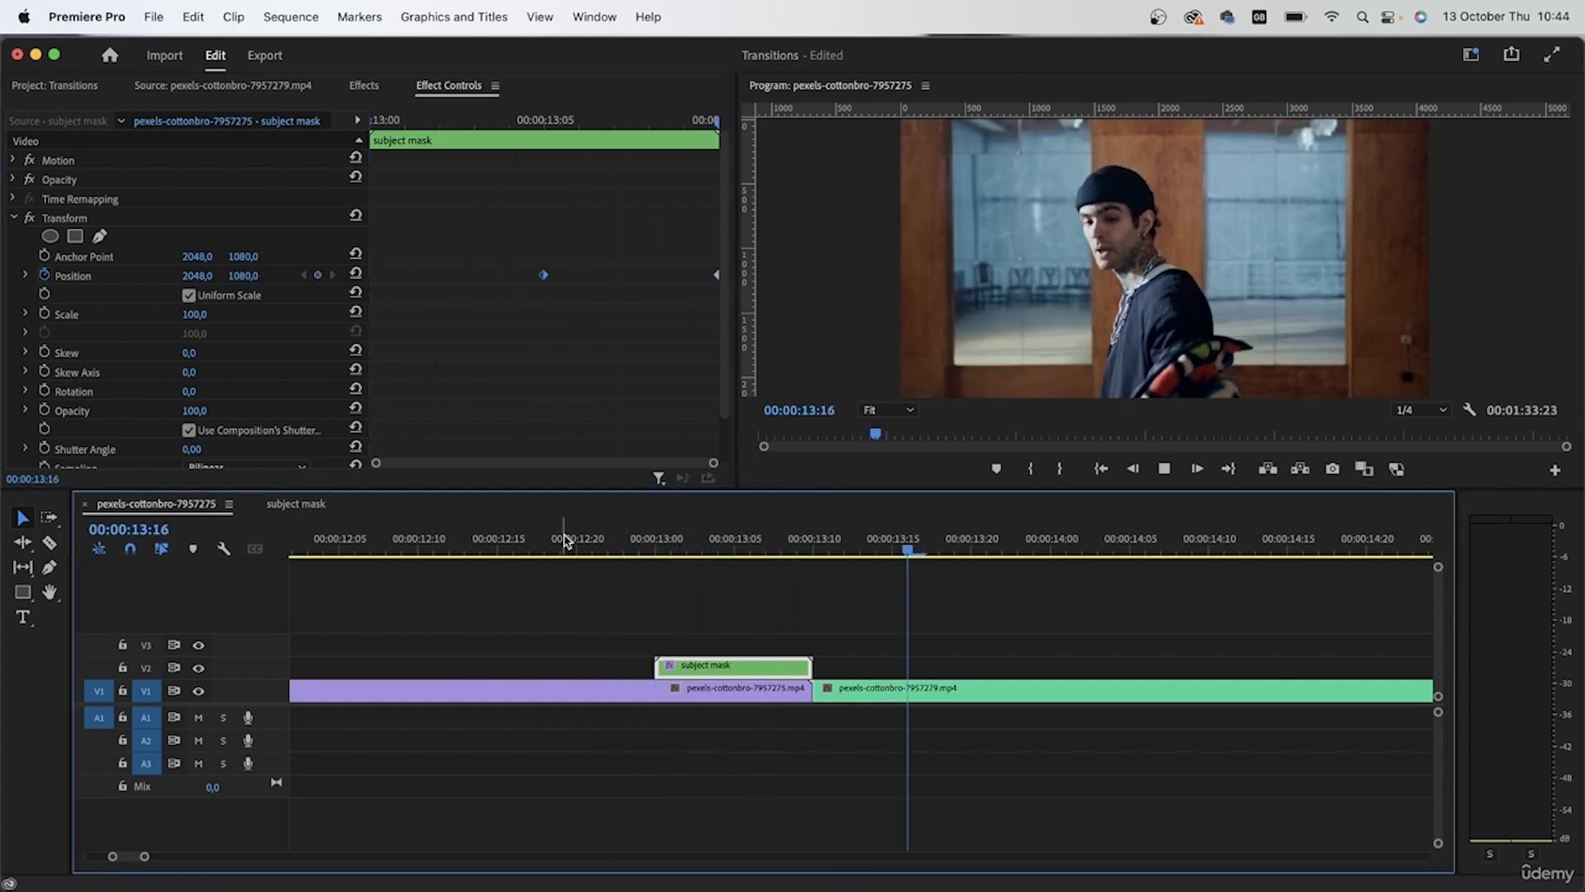
left_click_drag(622, 539, 622, 581)
Set the temporal interpolation of both Position keyframes to Bezier and play back the eased slide-in.
left_click_drag(501, 220, 713, 339)
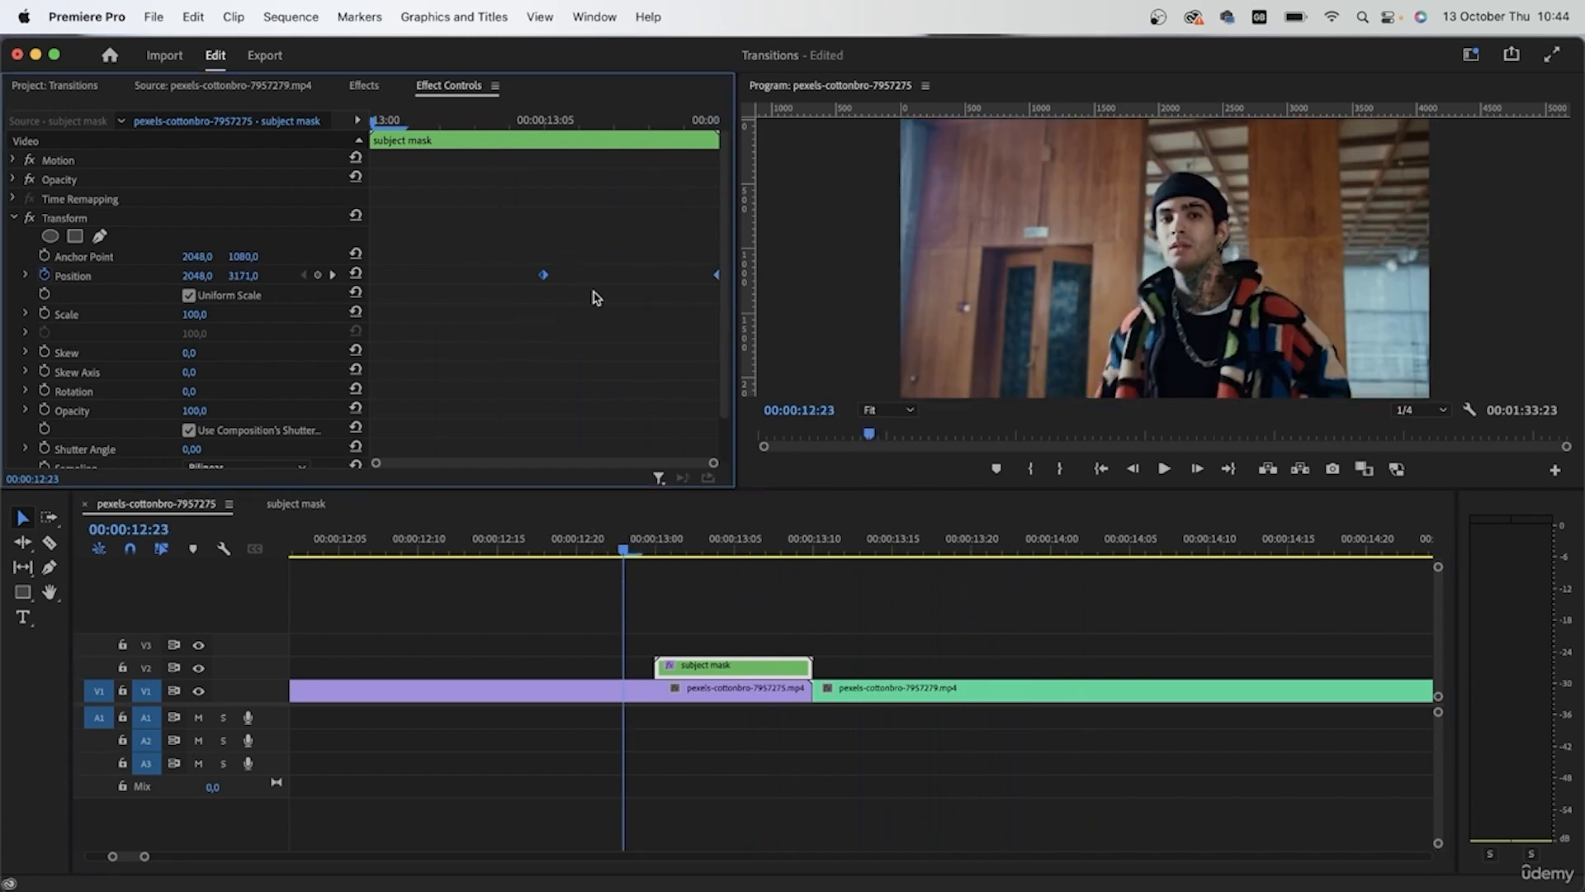
right_click(543, 277)
mouse_move(693, 449)
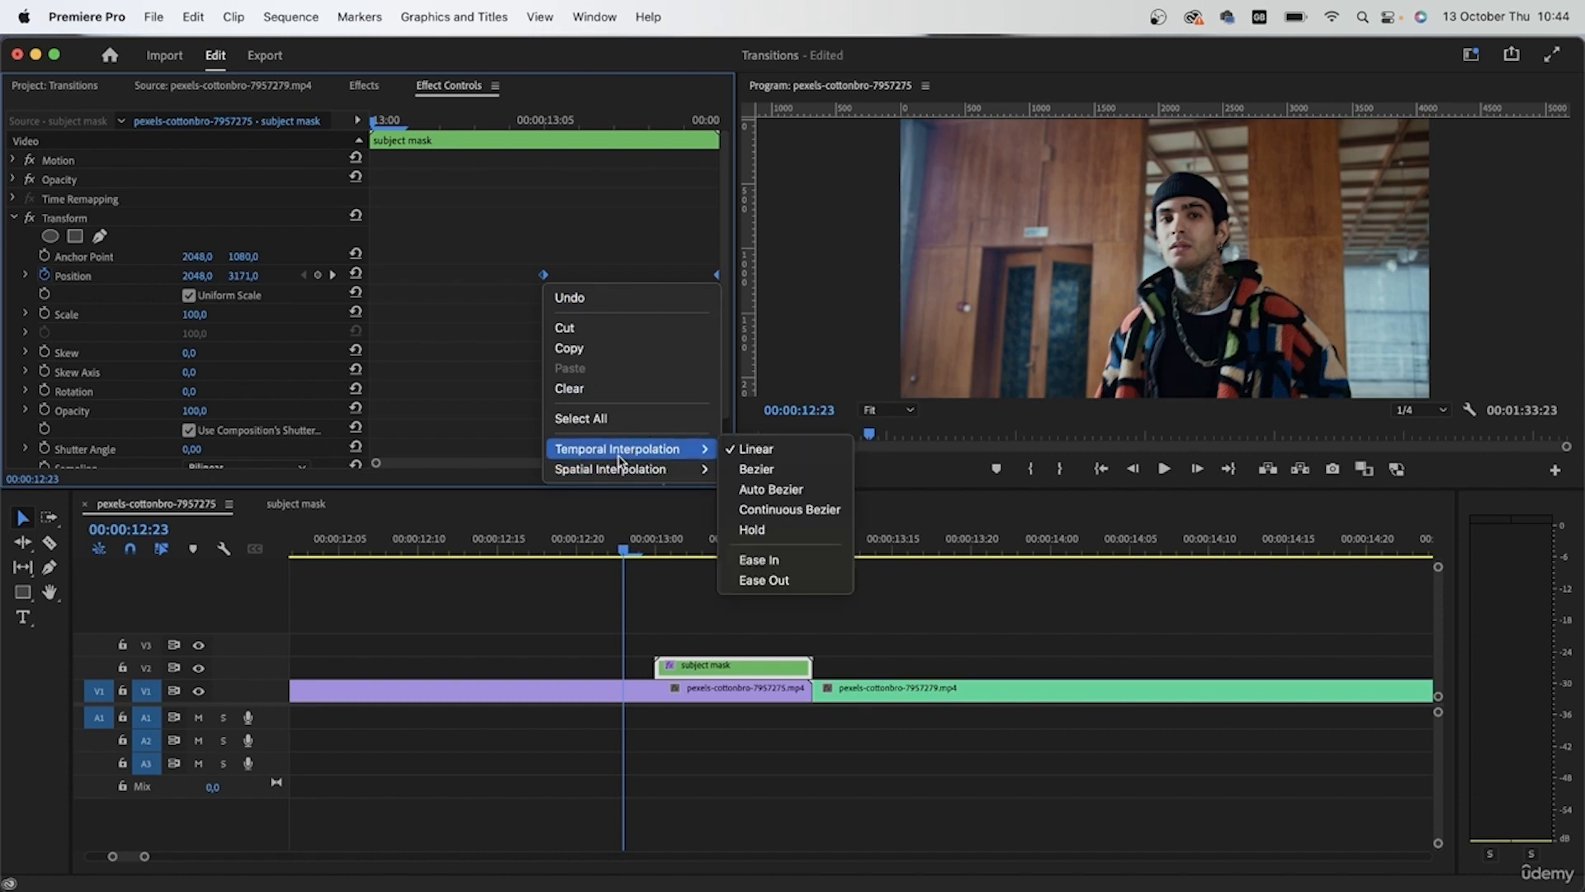
left_click(777, 472)
key("space")
left_click(625, 556)
left_click_drag(627, 568, 640, 640)
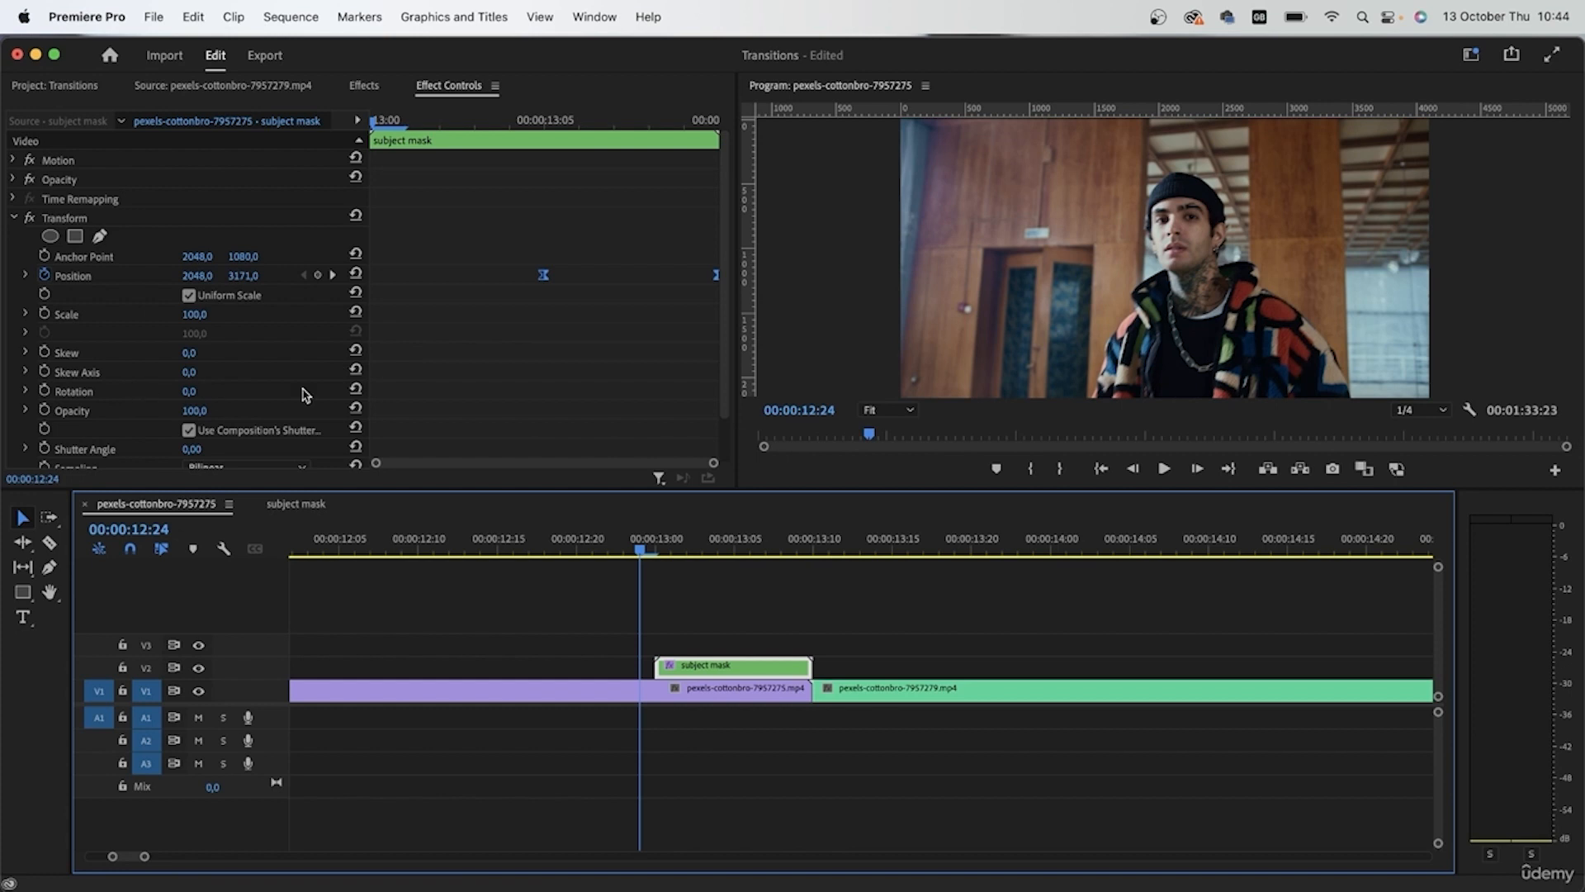
Disable Use Composition's Shutter Angle in the Transform effect, set Shutter Angle to 200, and play back the motion blur.
scroll(305, 395, "down", 2)
left_click(188, 381)
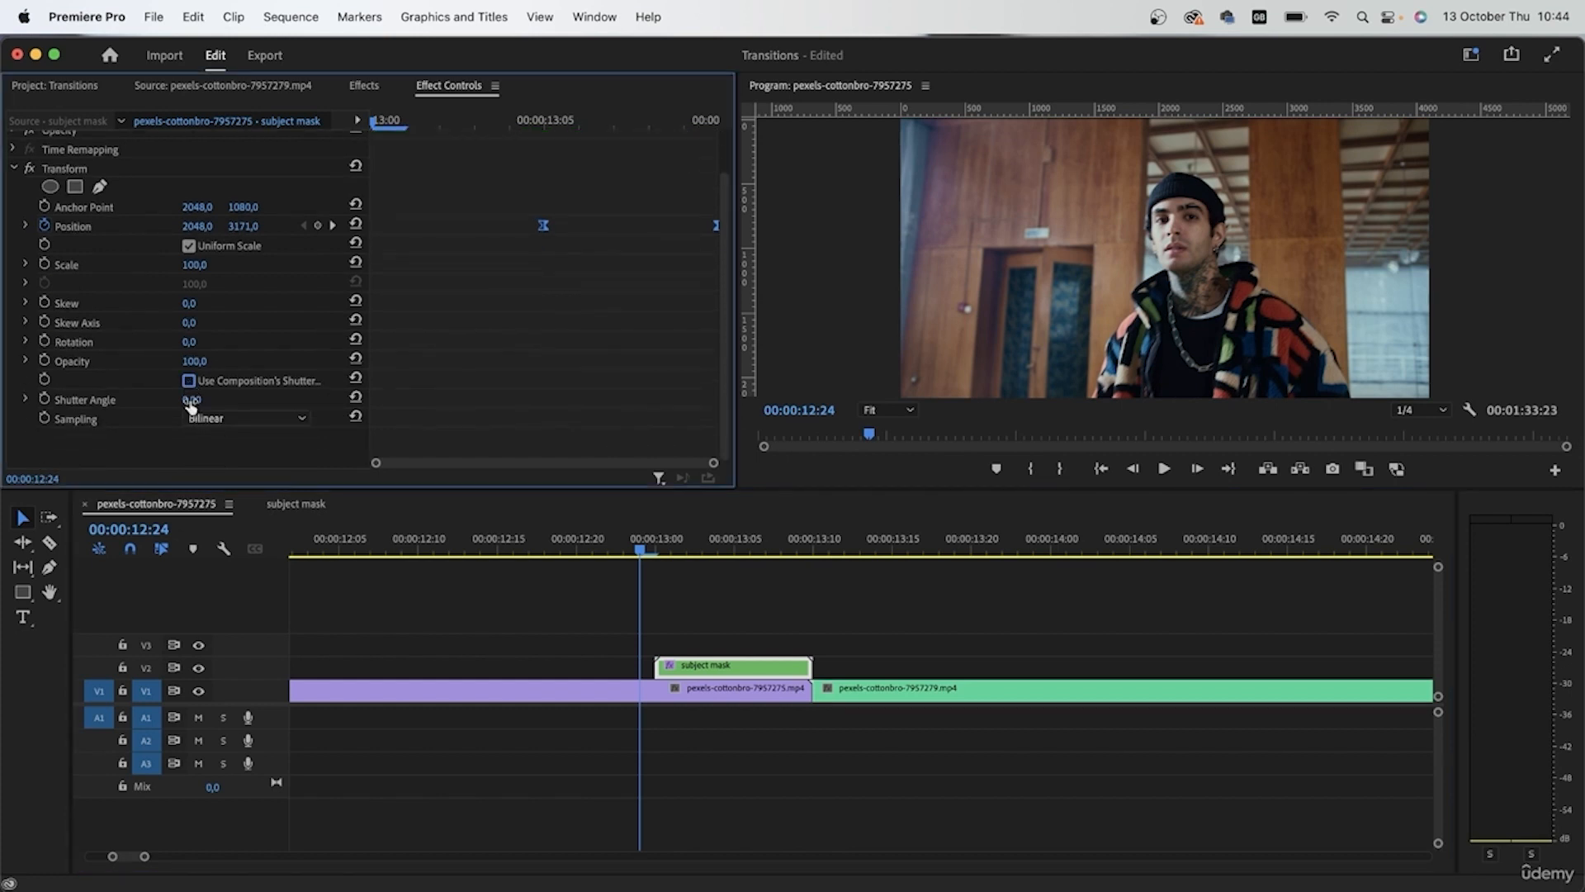
left_click(204, 398)
type("200")
key("Return")
mouse_move(640, 549)
left_mouse_down()
mouse_move(828, 563)
mouse_move(623, 561)
left_mouse_up()
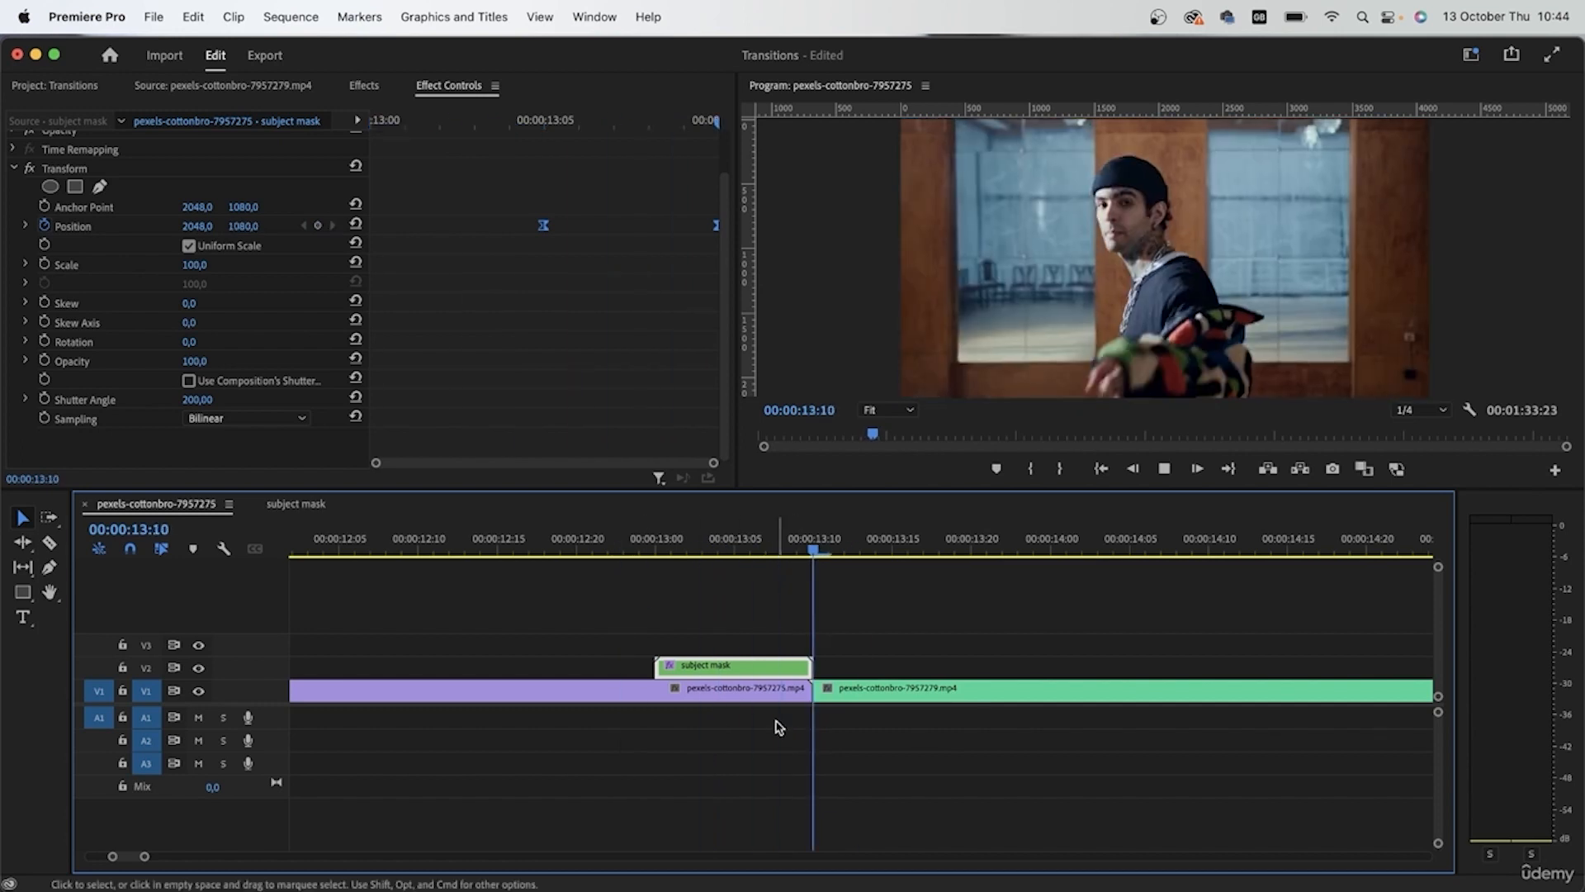
Move the first Position keyframe of the subject mask to 00:00:13:01 and play back the slower slide-in.
left_click(665, 538)
left_click_drag(665, 538, 674, 545)
left_click(523, 294)
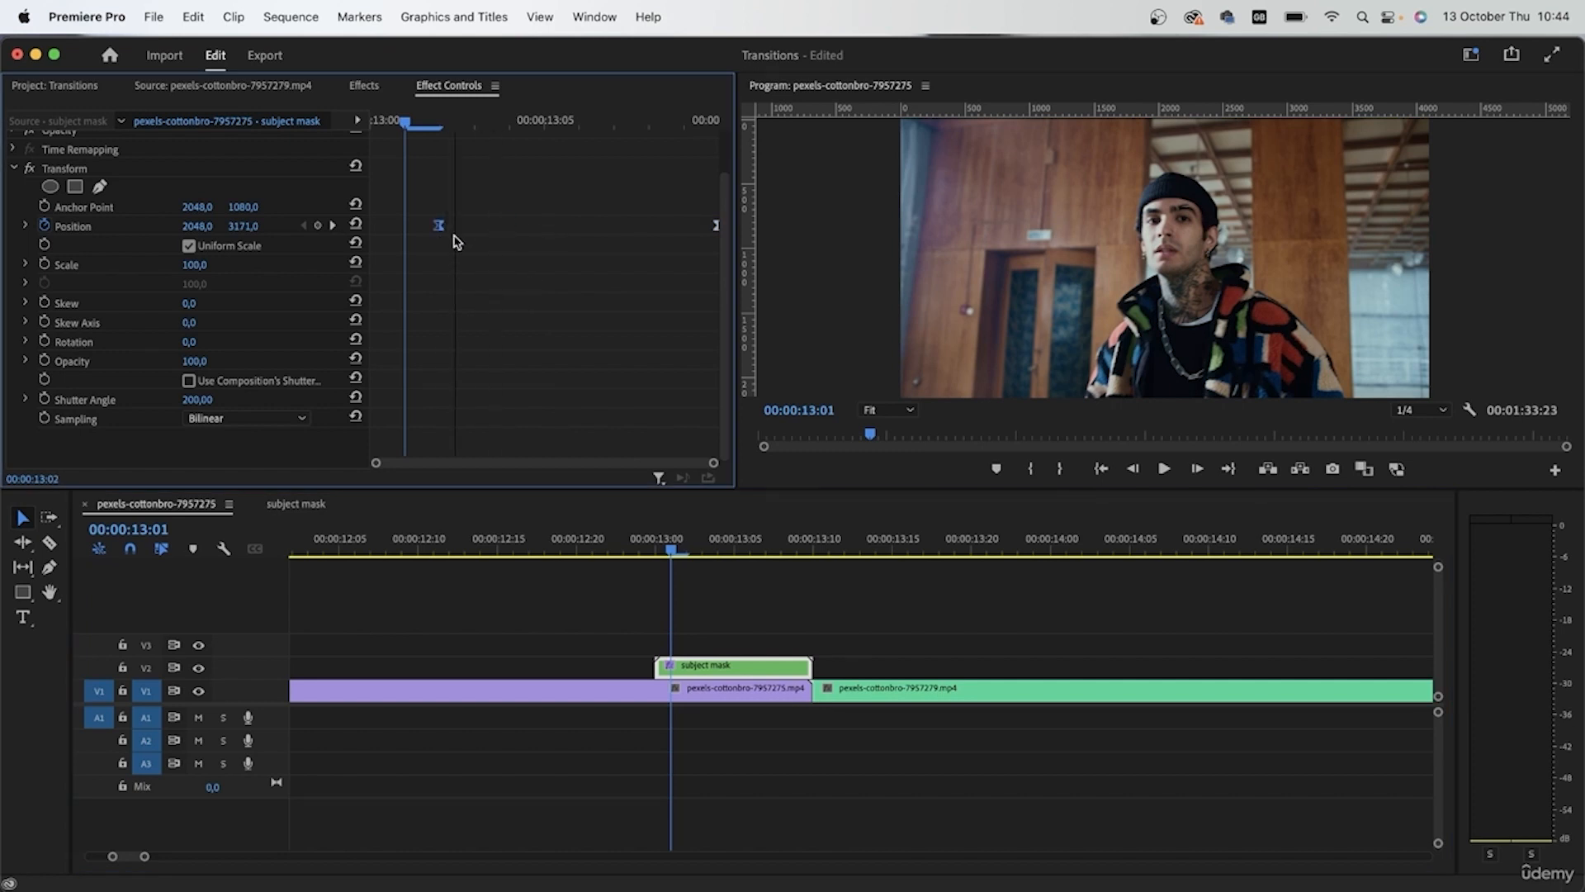
left_click(580, 538)
key("space")
key("space")
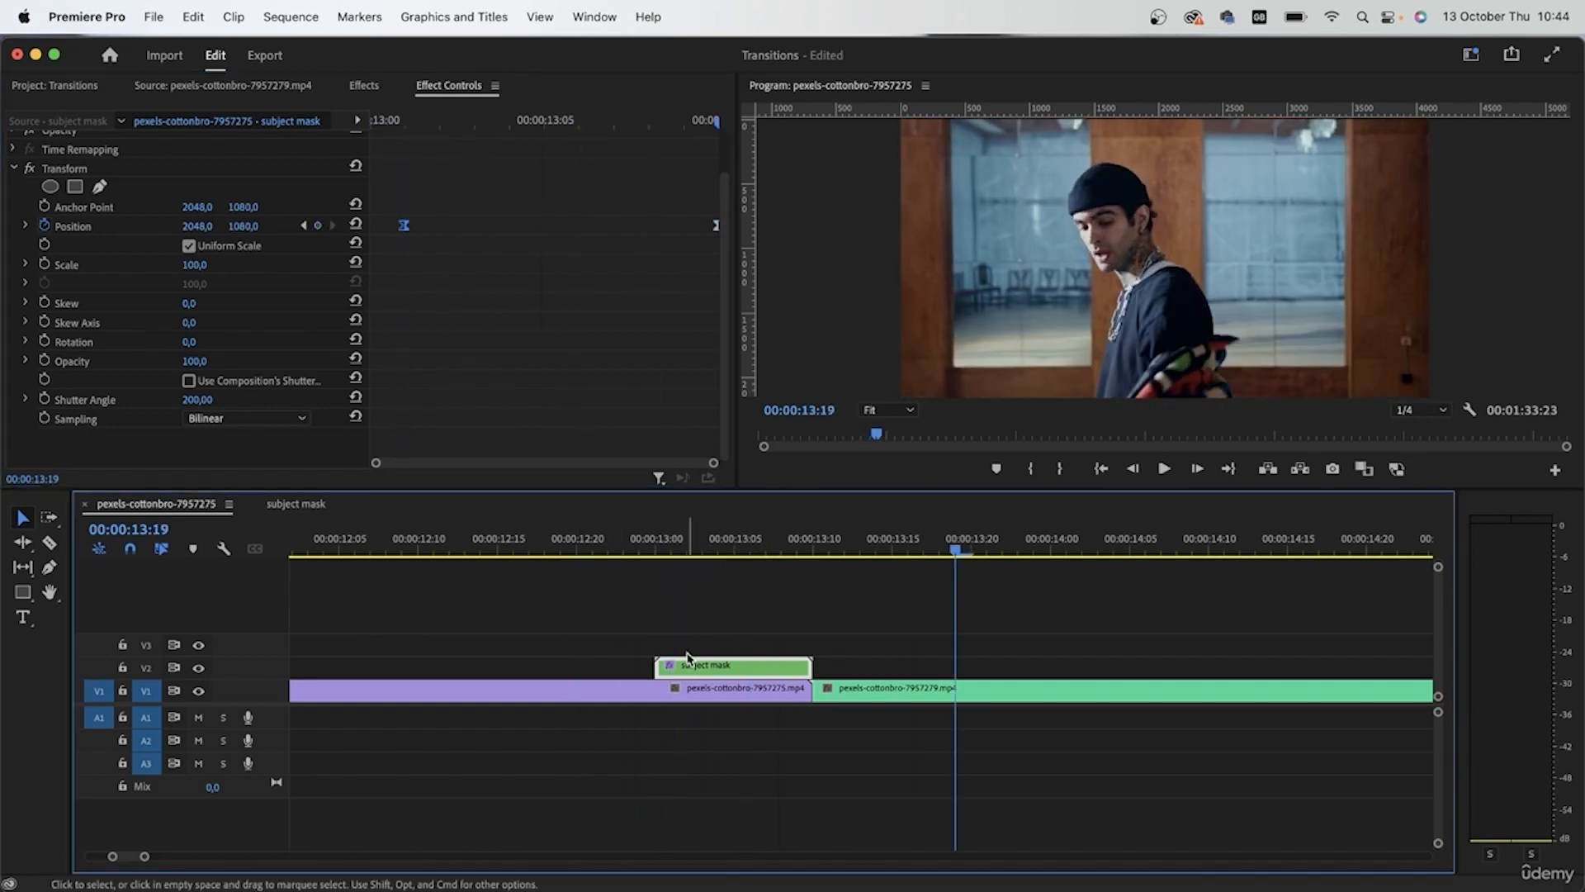
Move the first Position keyframe to 00:00:13:03 and play back the slide-in.
left_click(700, 542)
left_click_drag(404, 224, 469, 233)
left_click(594, 542)
key("space")
key("space")
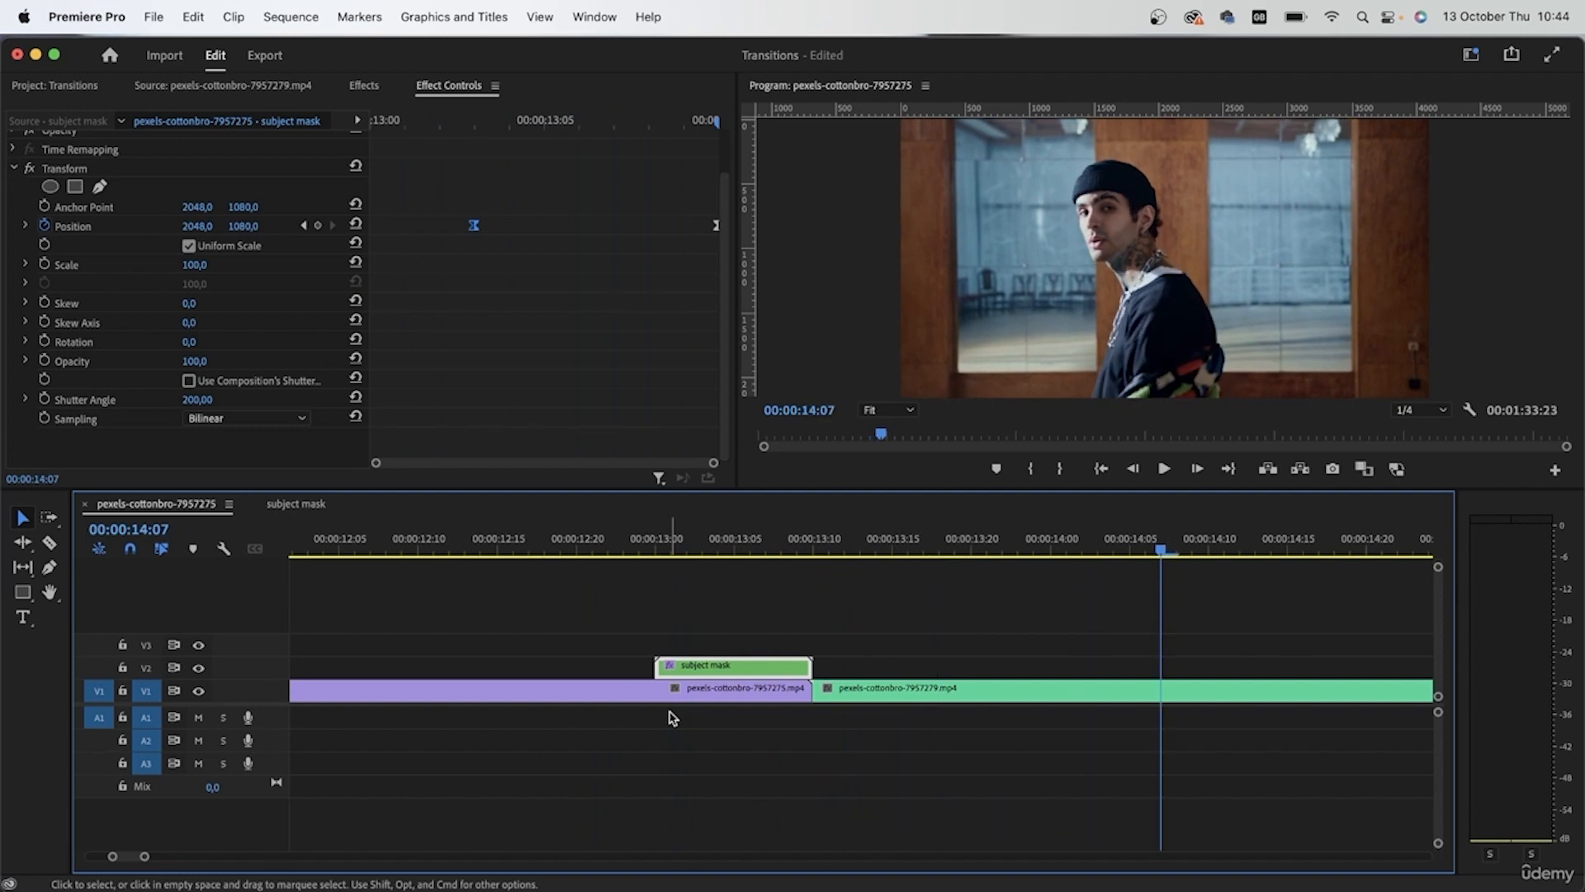
Set the Transform Shutter Angle to 150 and scrub to 00:00:13:07 to check the motion blur.
left_click_drag(682, 547, 734, 547)
left_click(199, 400)
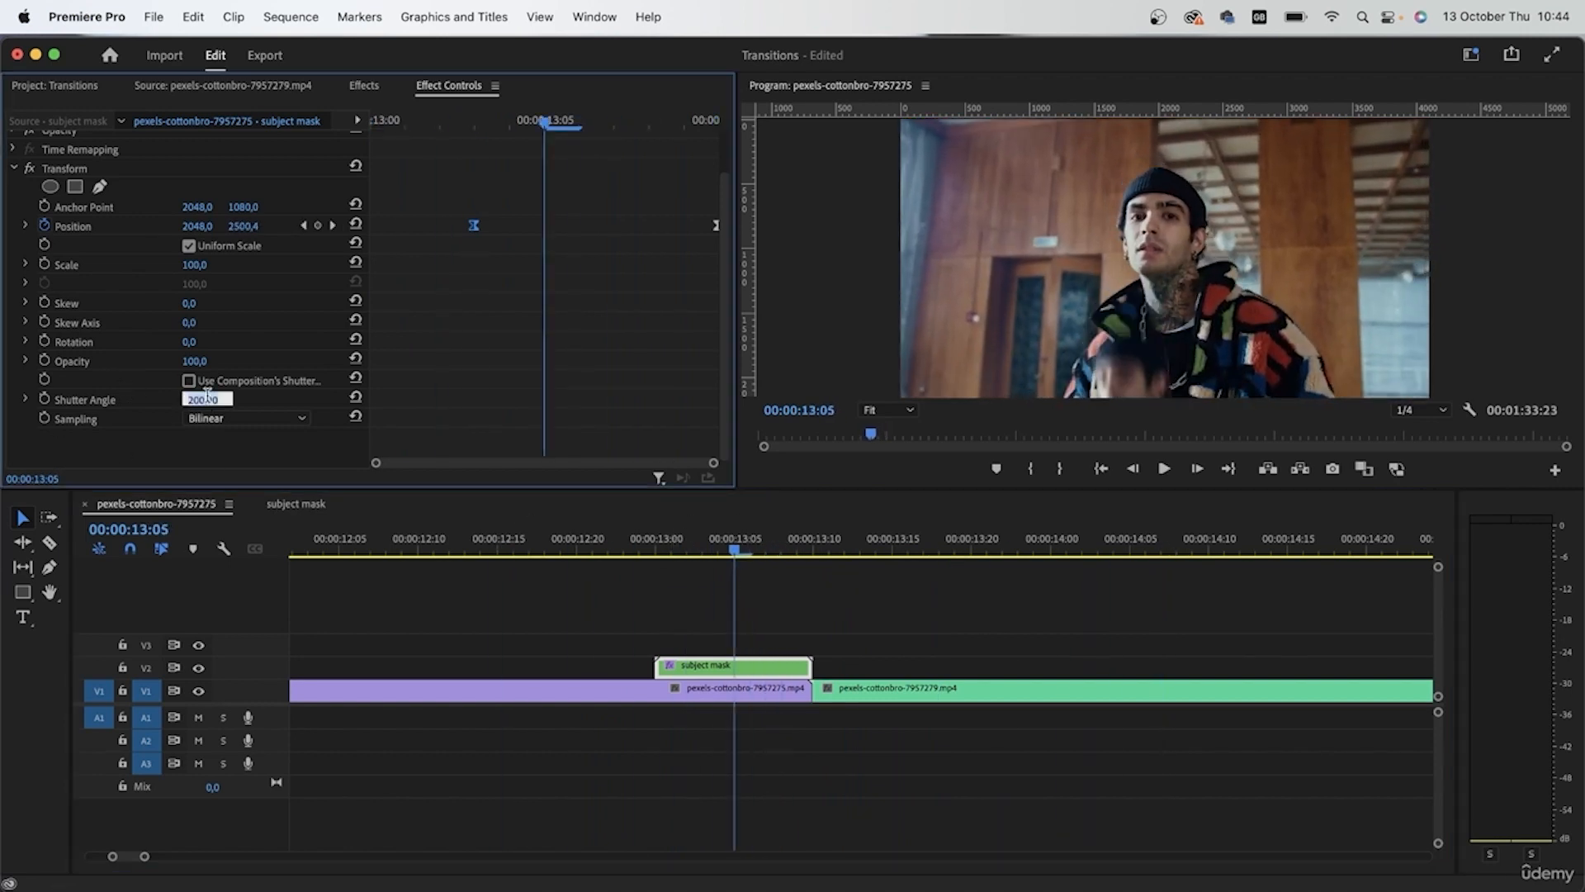
key("Return")
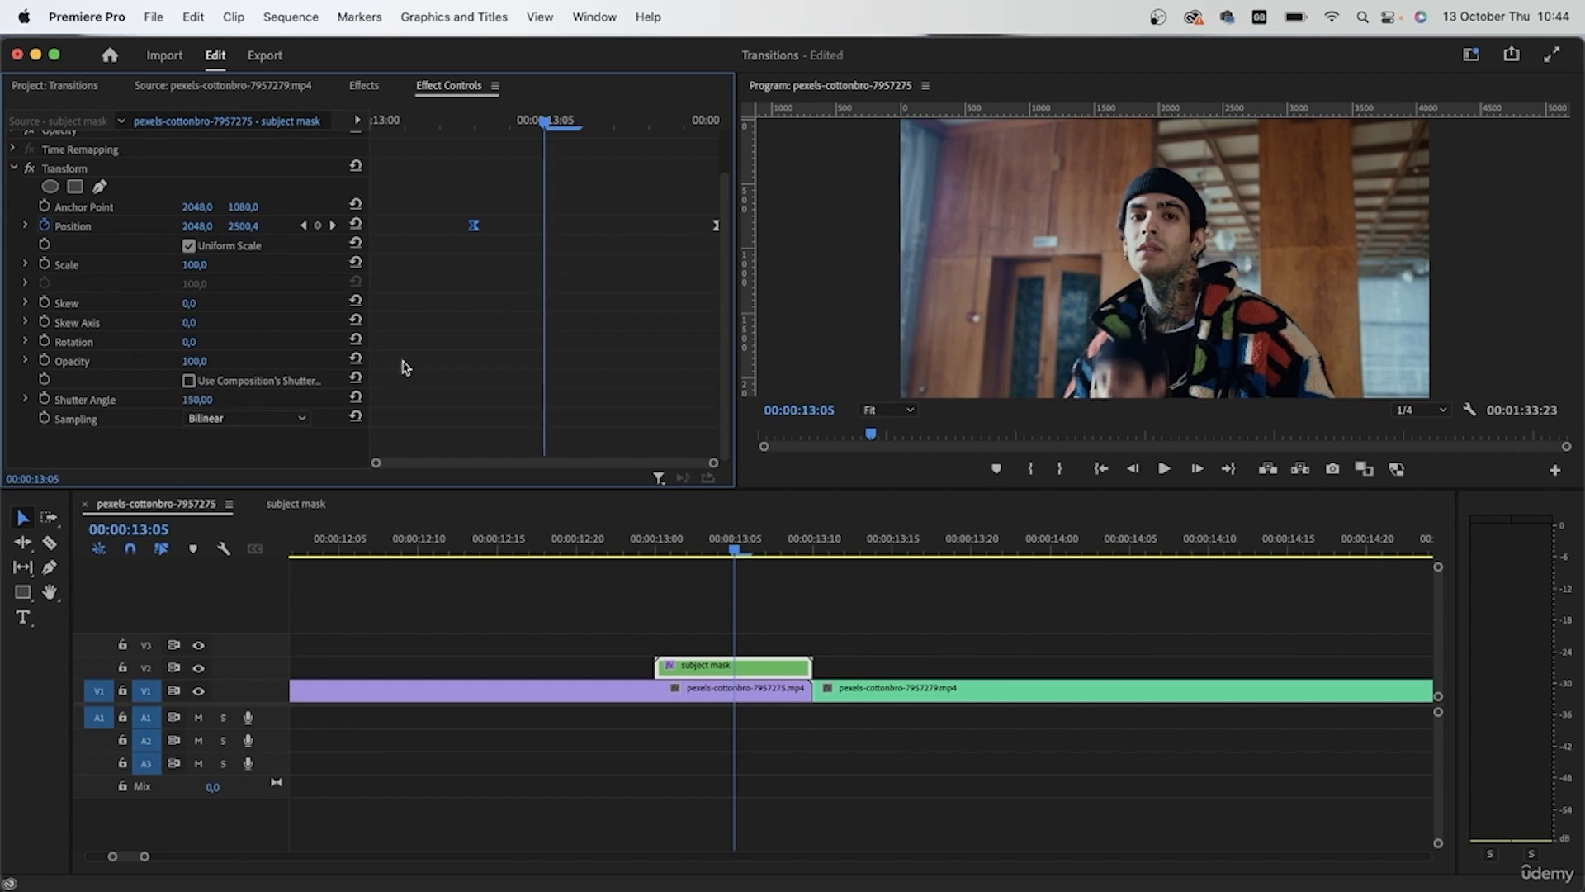
left_click_drag(644, 546, 766, 546)
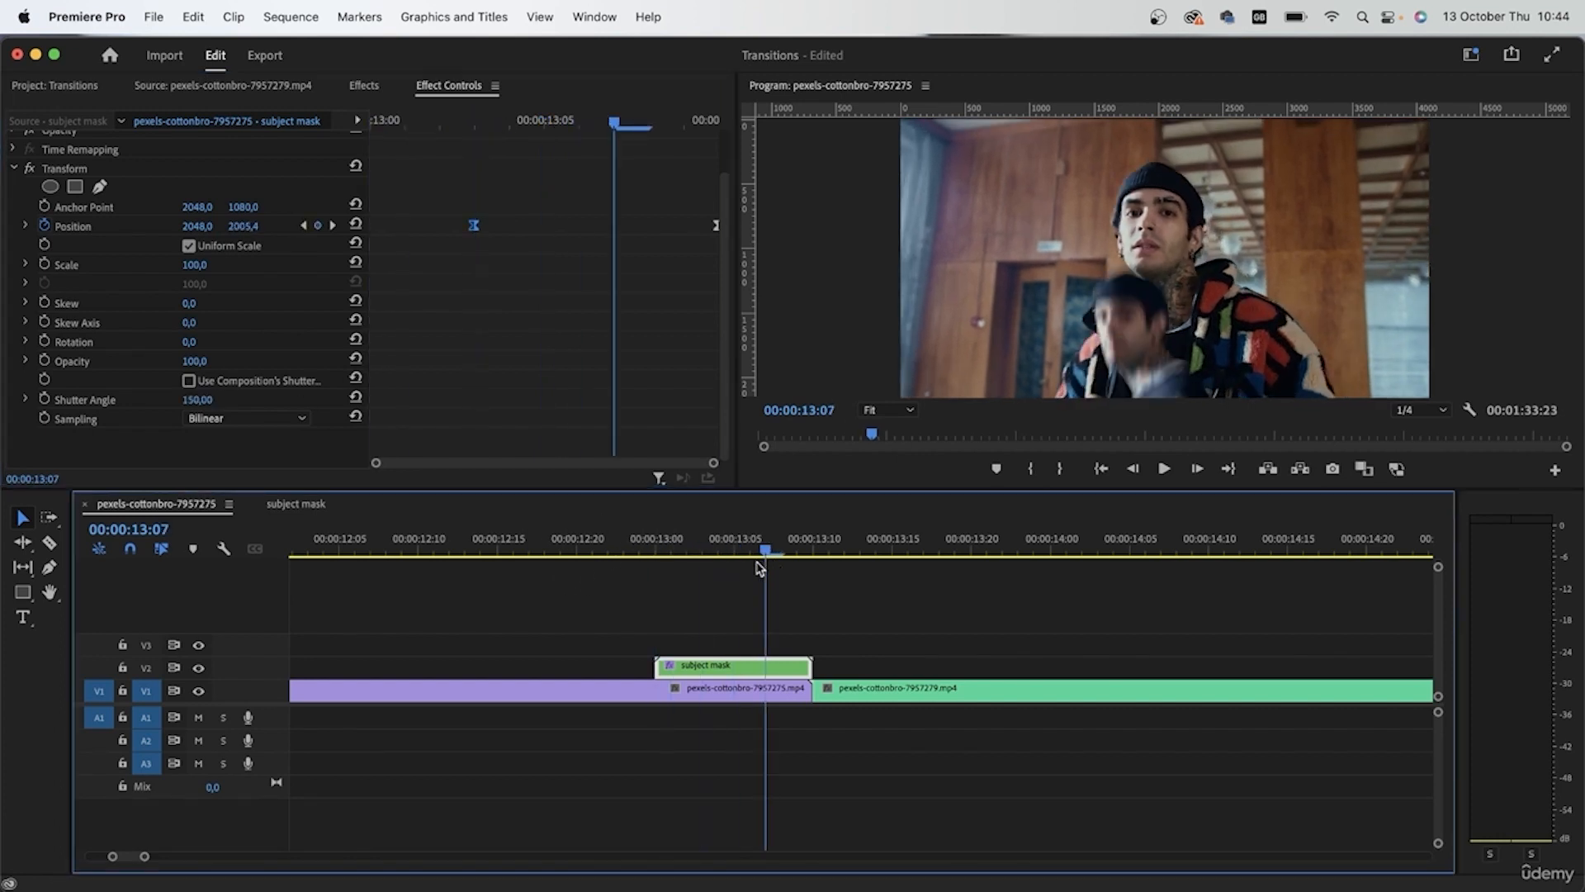
Set the Transform Shutter Angle to 130.
left_click(197, 400)
type("130")
key("Return")
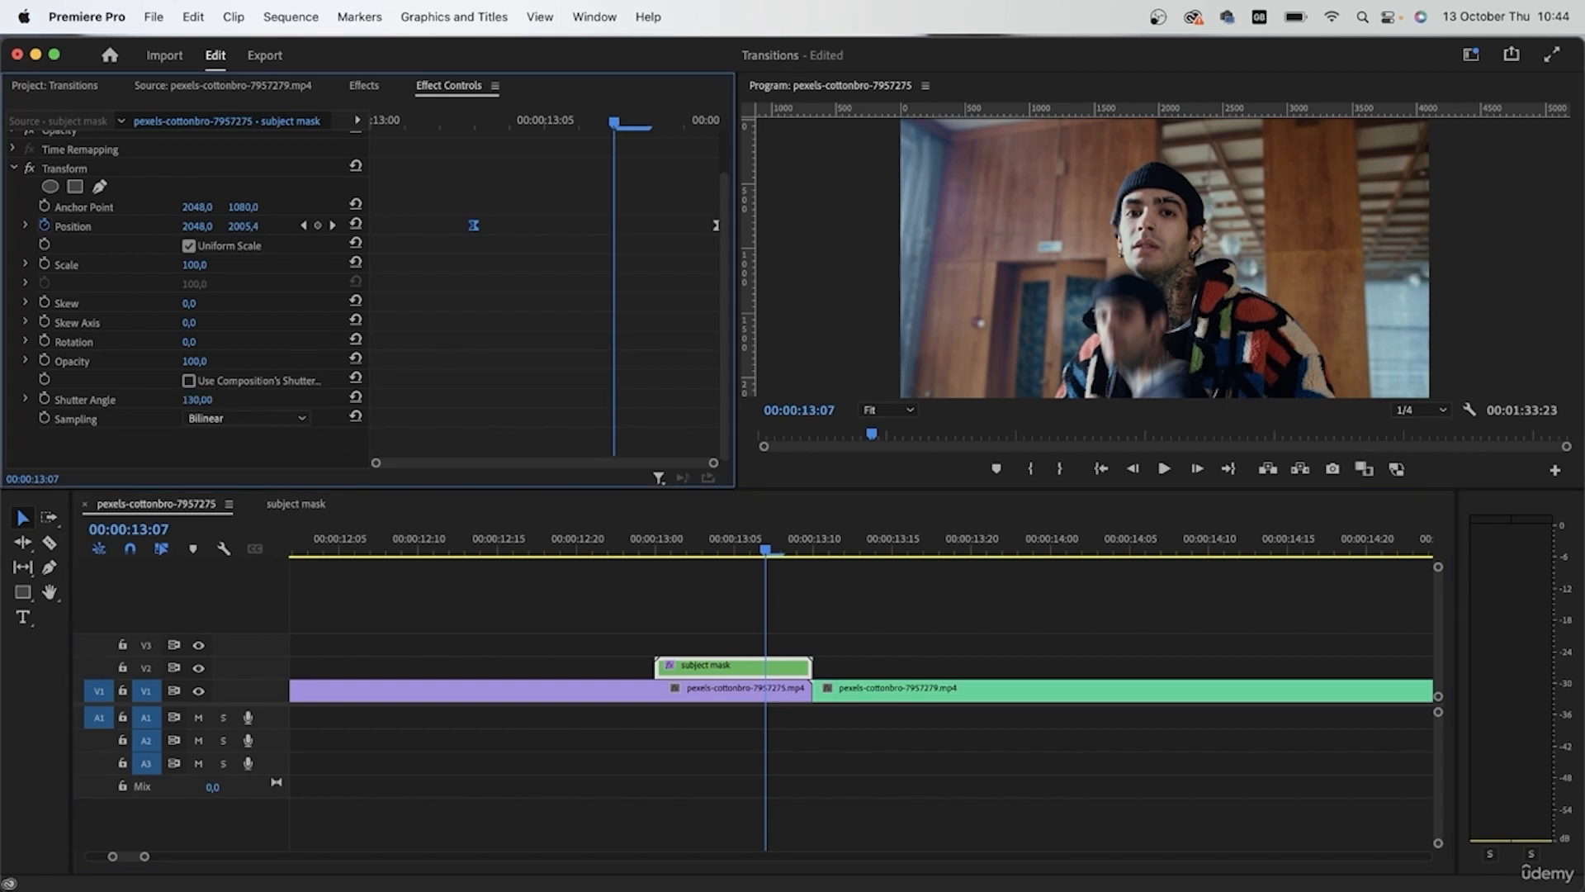
Play the whole transition from before the subject mask clip and scrub through it to 00:00:13:11.
left_click(577, 542)
key("space")
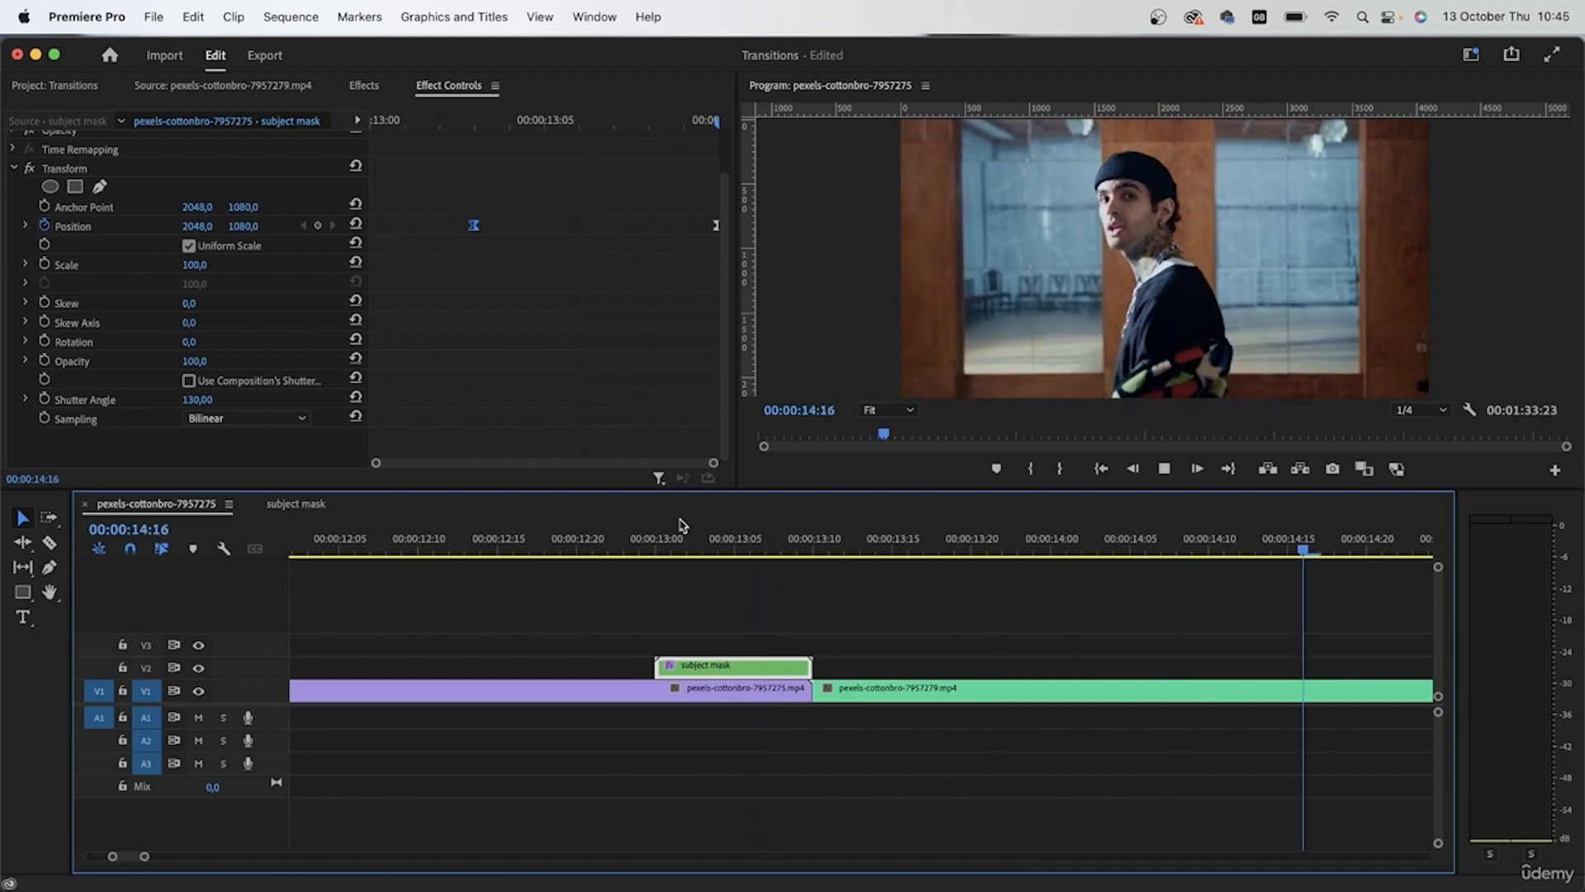
left_click(554, 547)
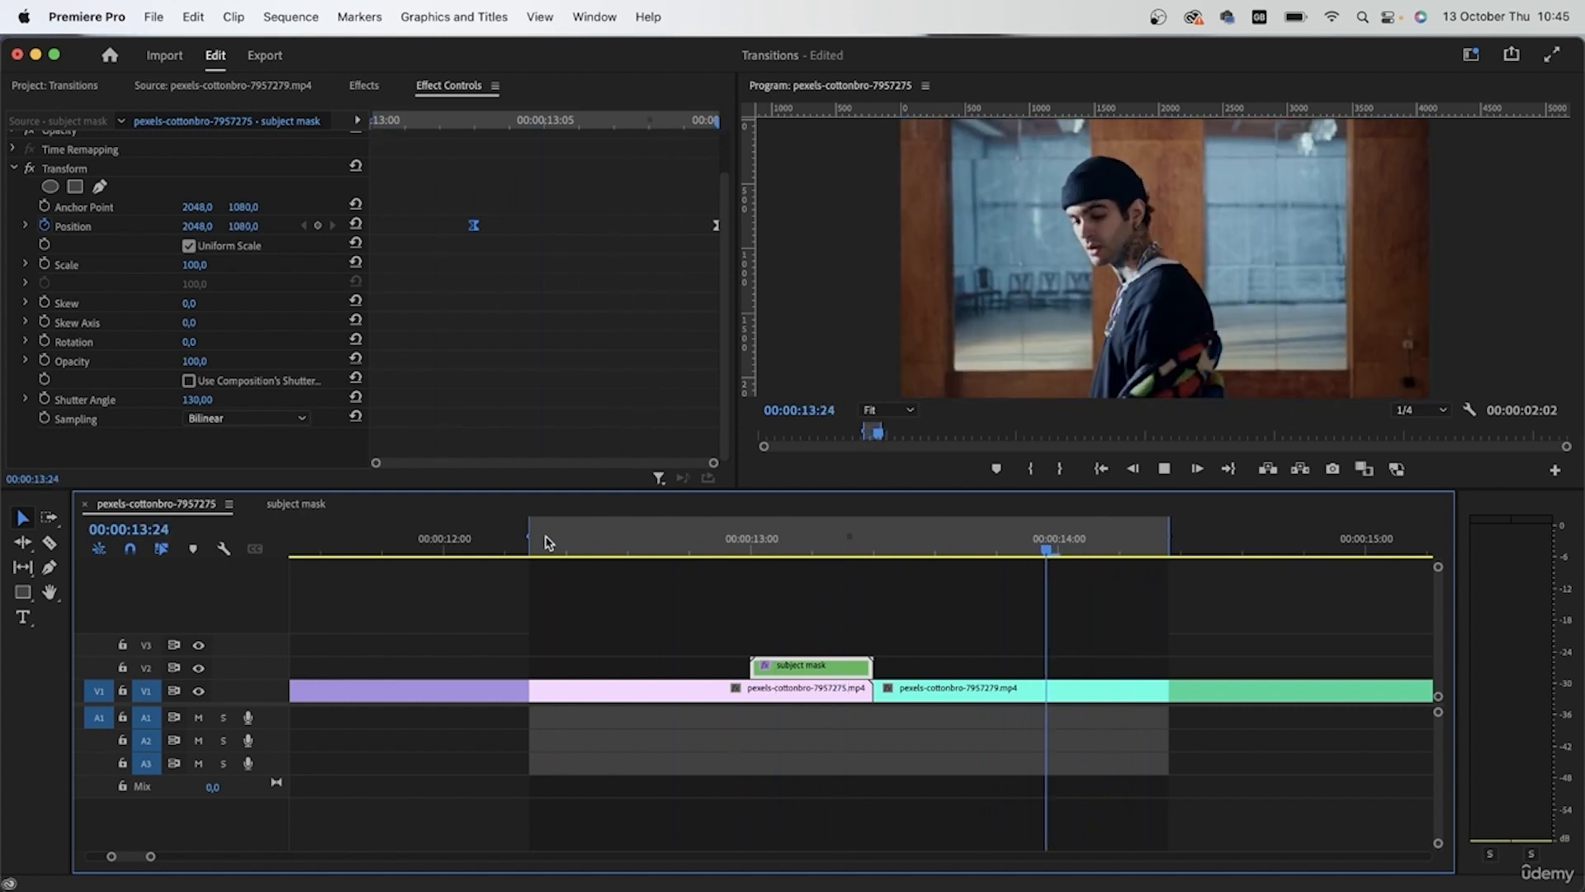
key("space")
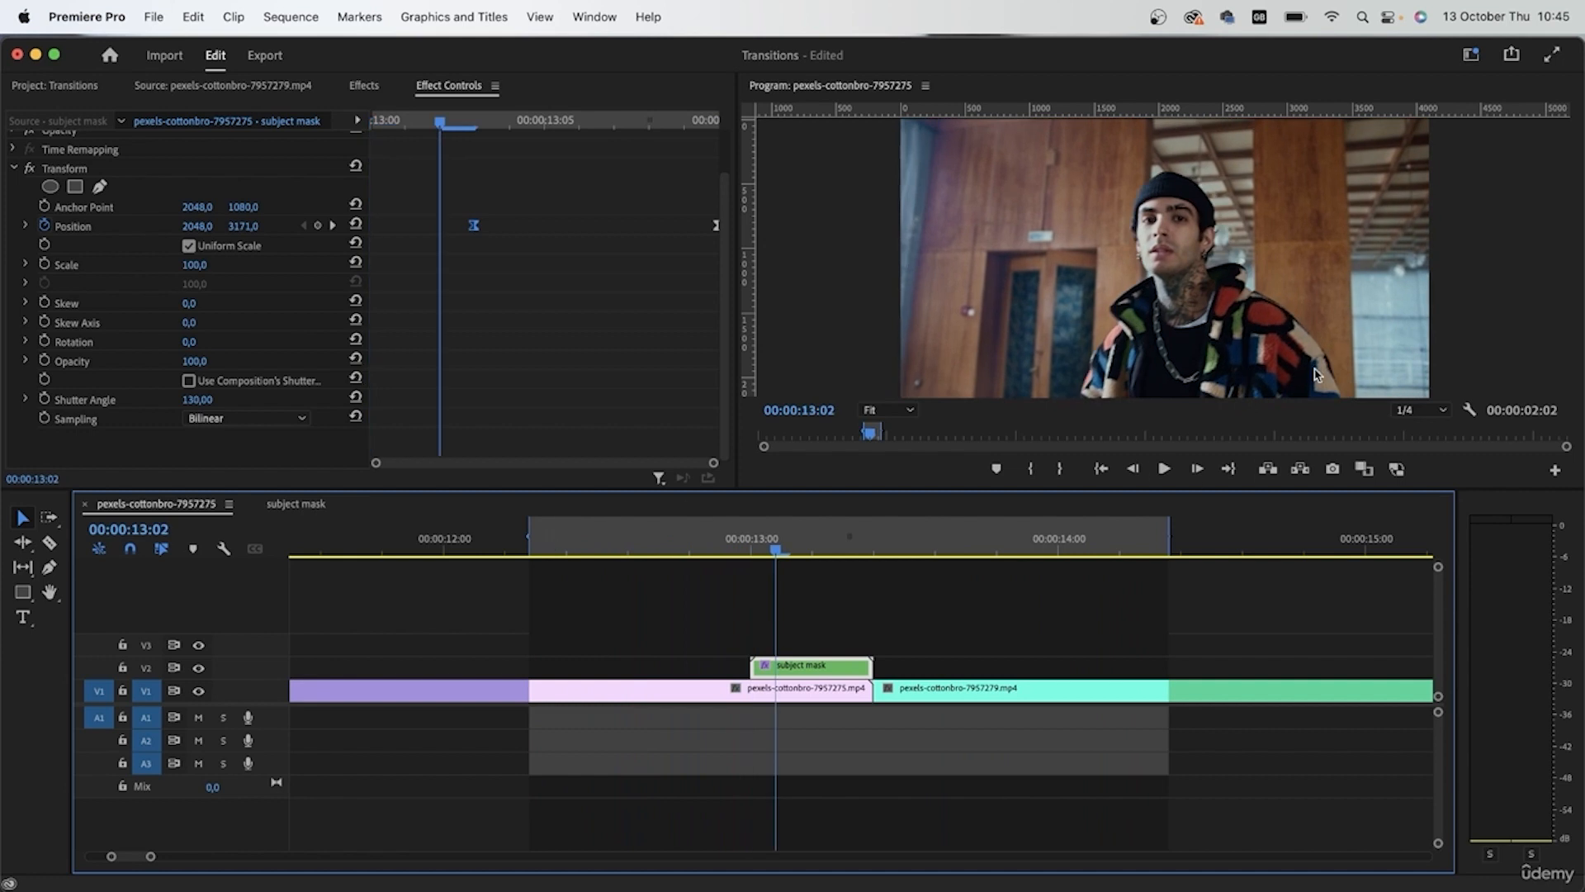
left_click_drag(777, 551, 885, 634)
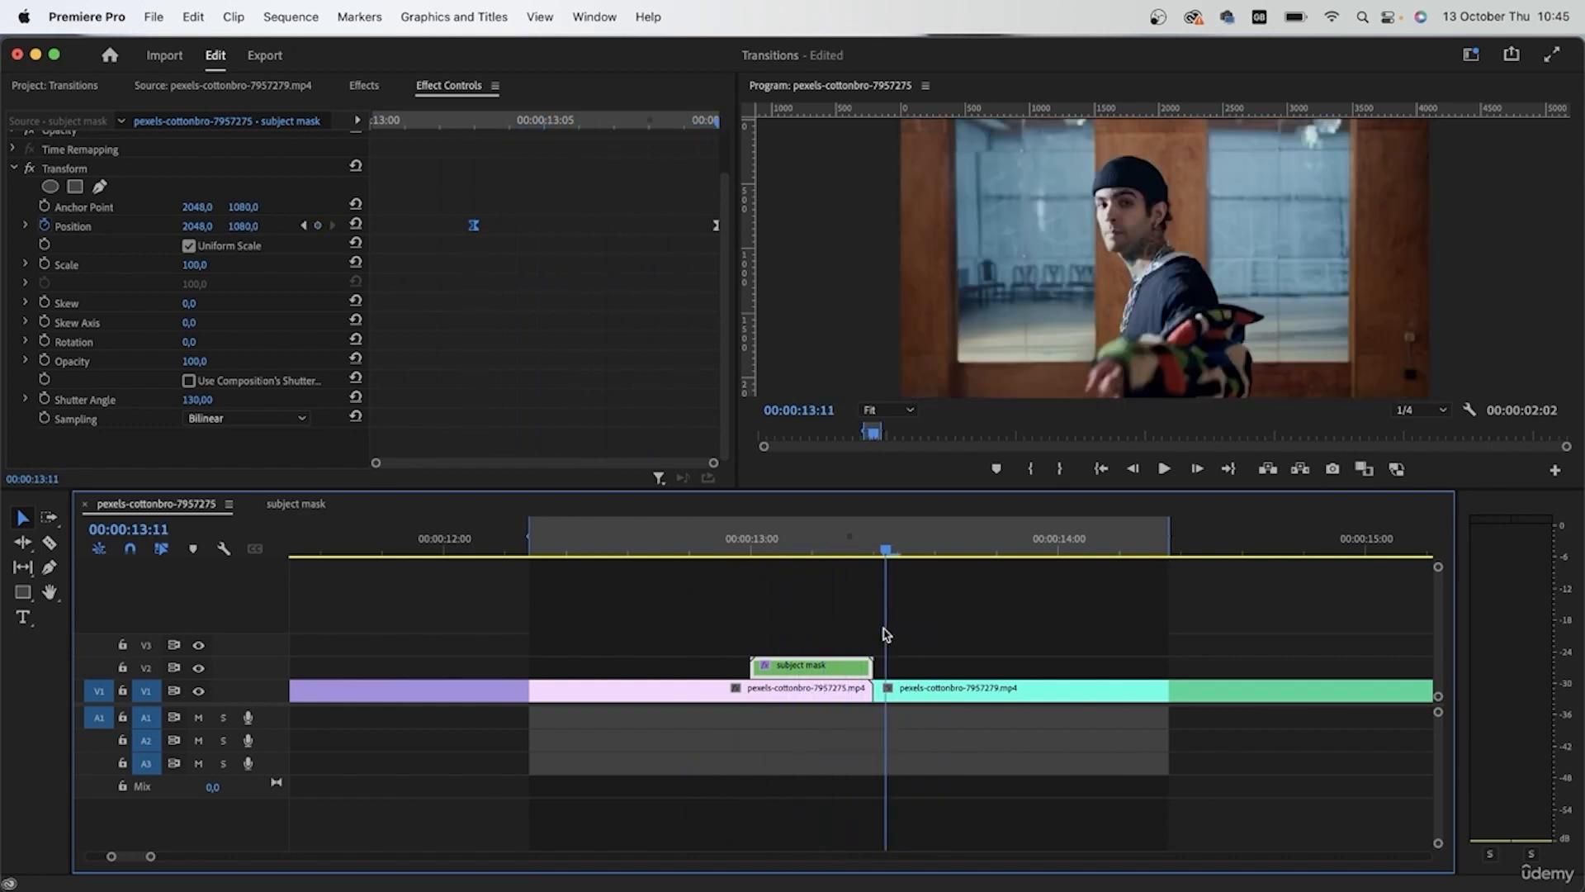
Select the first clip on V1, clear the sequence's In and Out points, and search the effects for "lum".
left_click(612, 698)
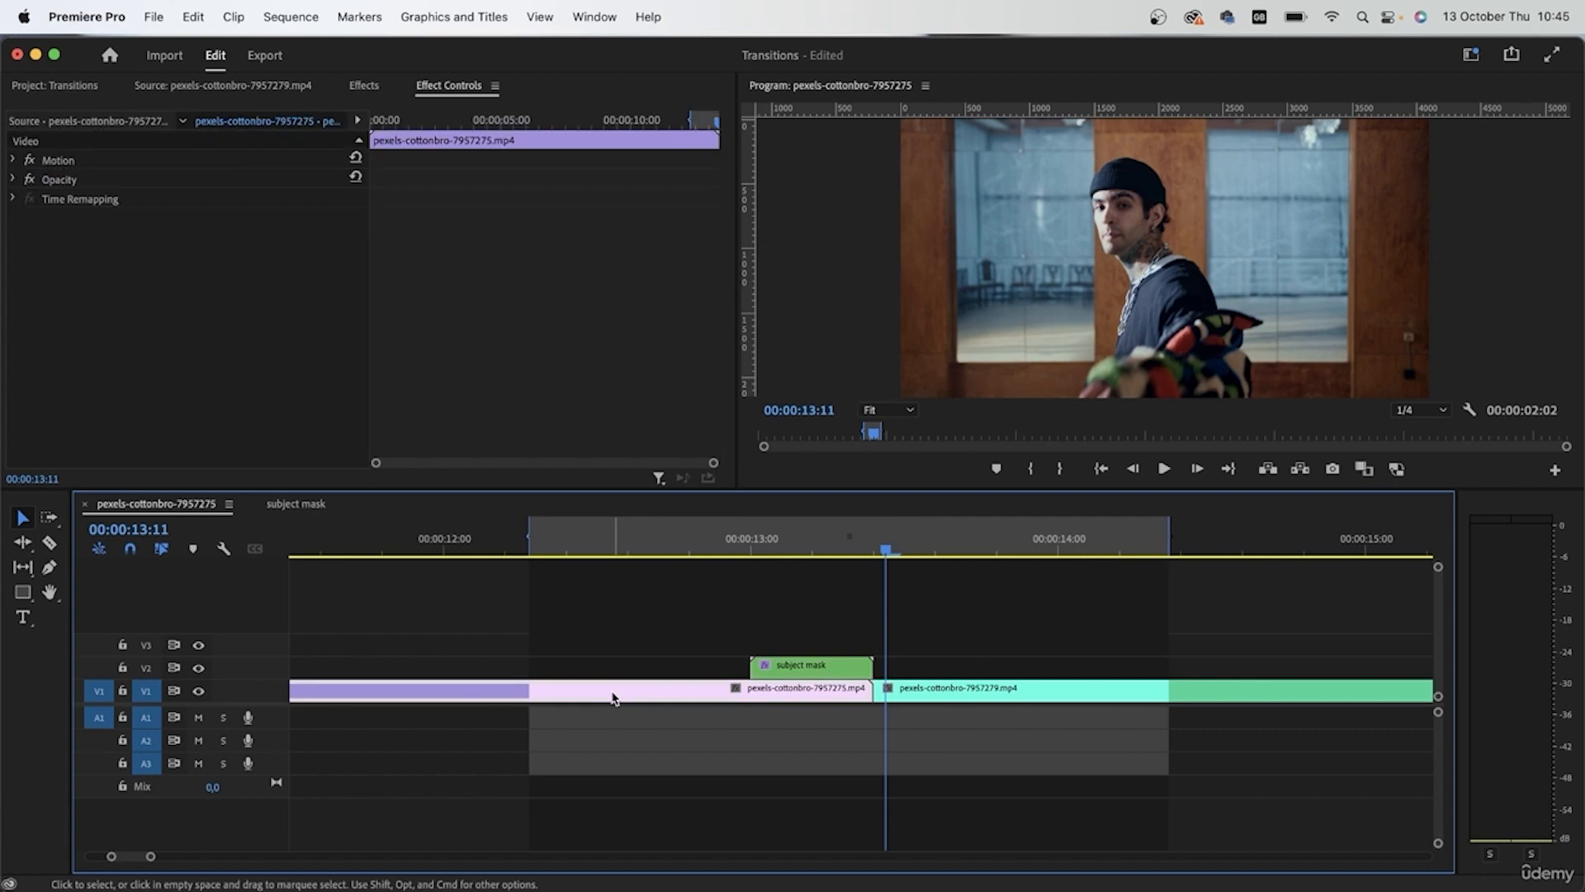
key("alt+x")
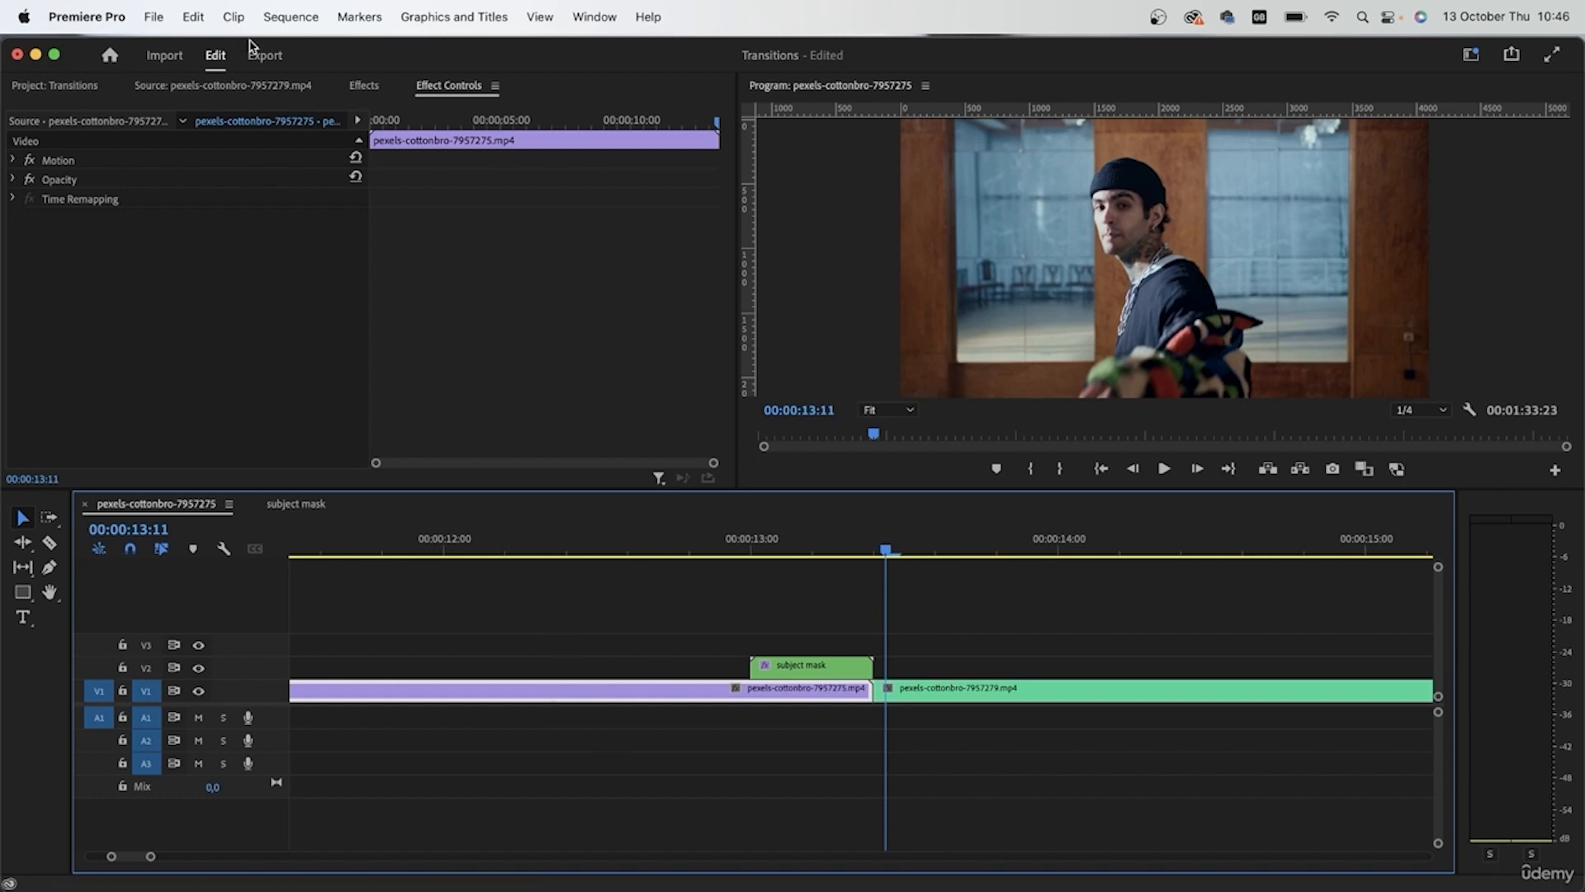
left_click(364, 87)
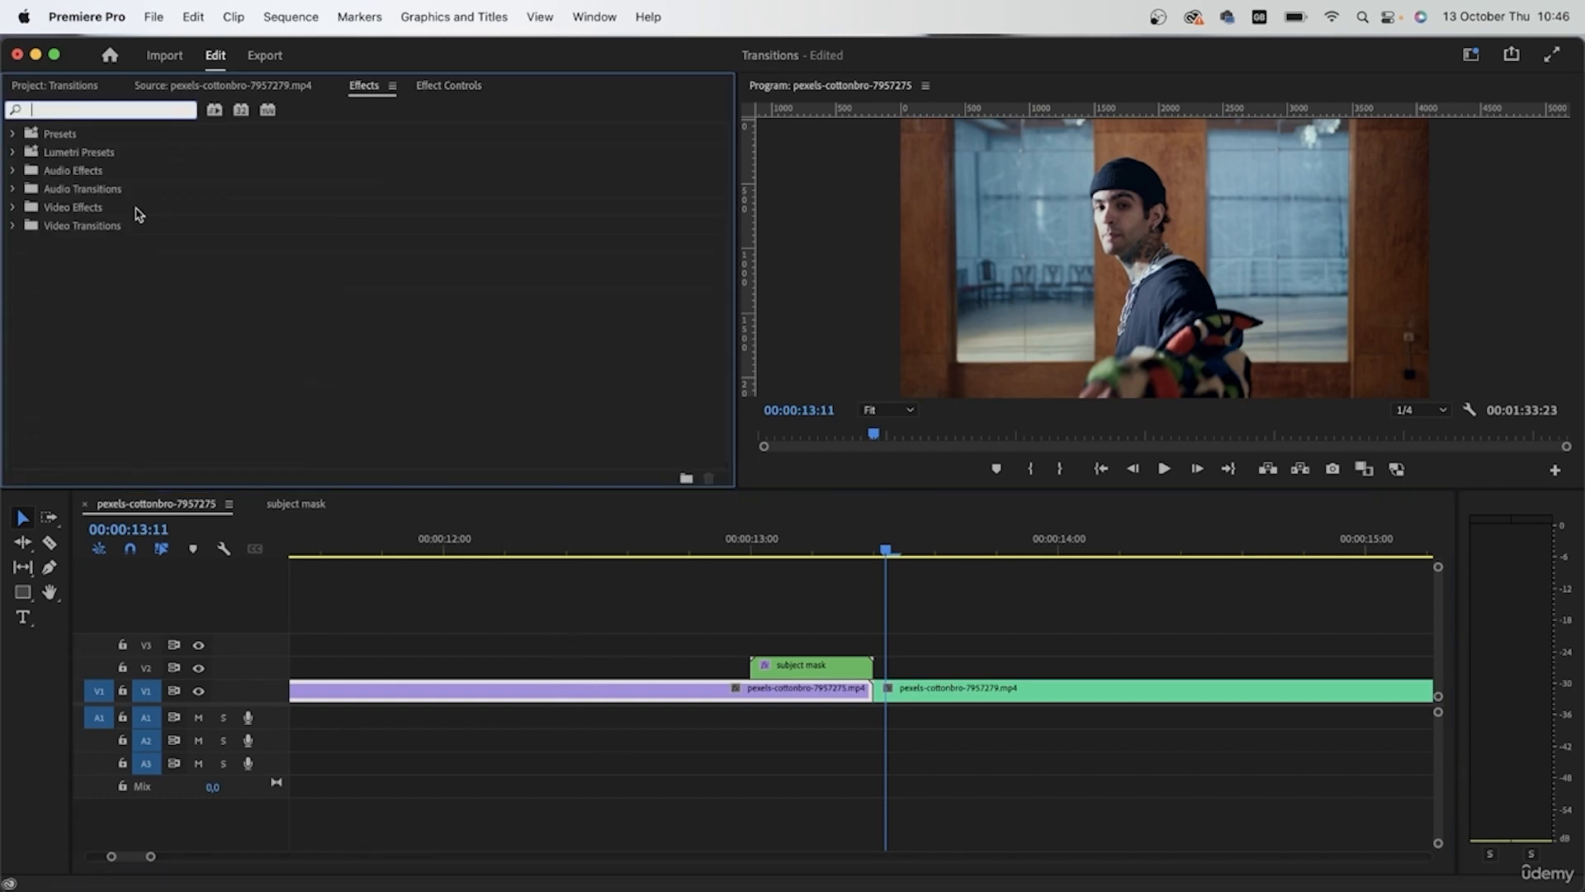
type("lum")
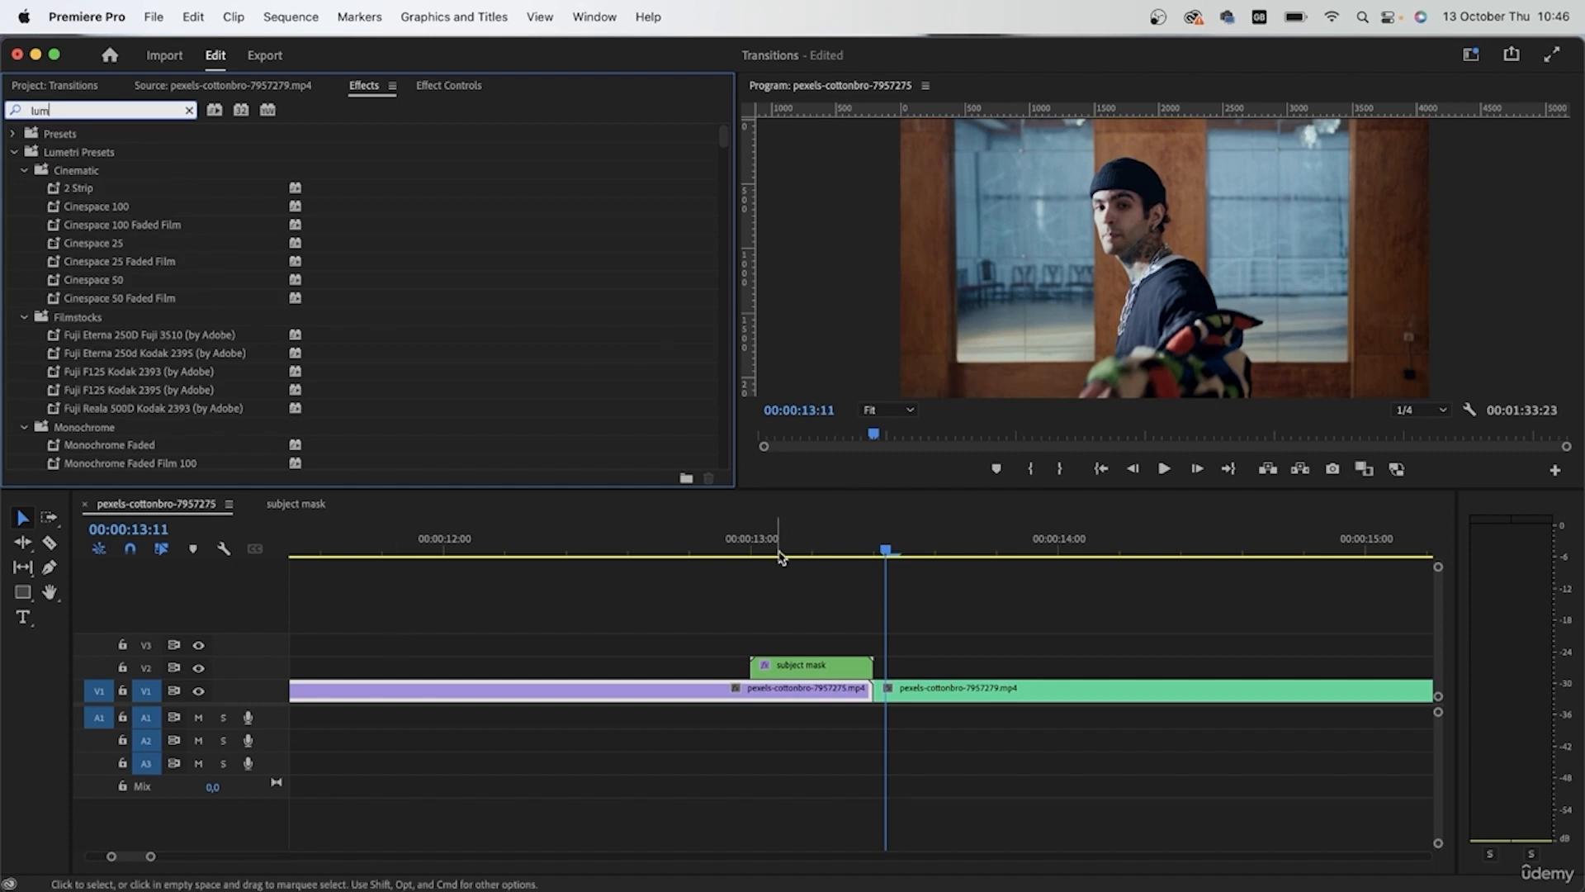
Browse the Lumetri presets, apply SL Blue Day4Nite (Arri Alexa) to the first clip, and check the look behind the sliding subject.
left_click_drag(755, 546, 690, 549)
left_click(129, 190)
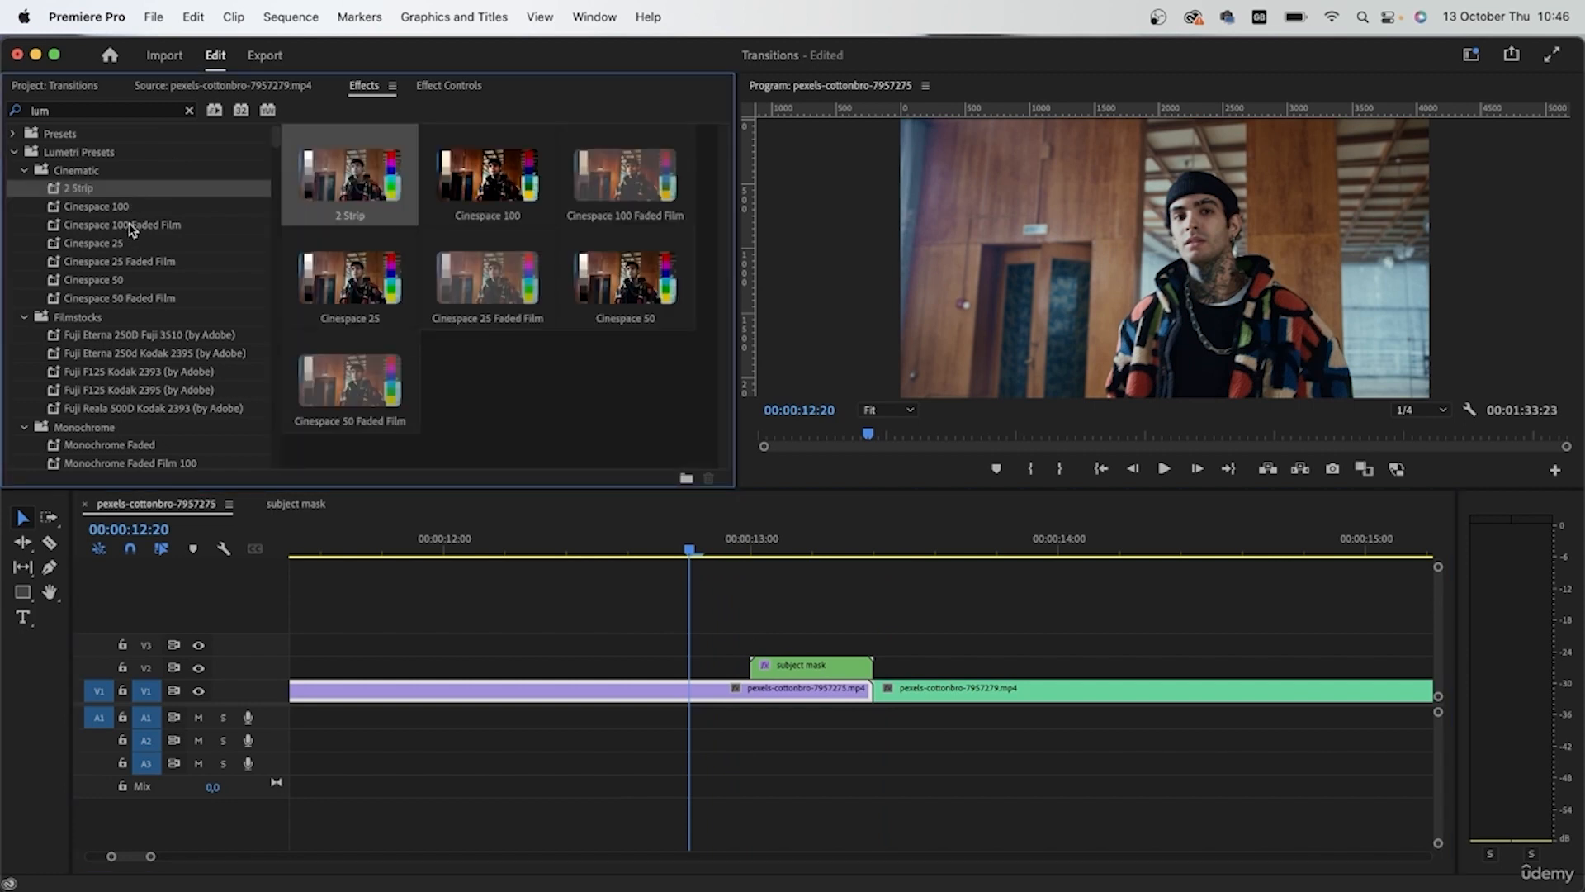
left_click(78, 317)
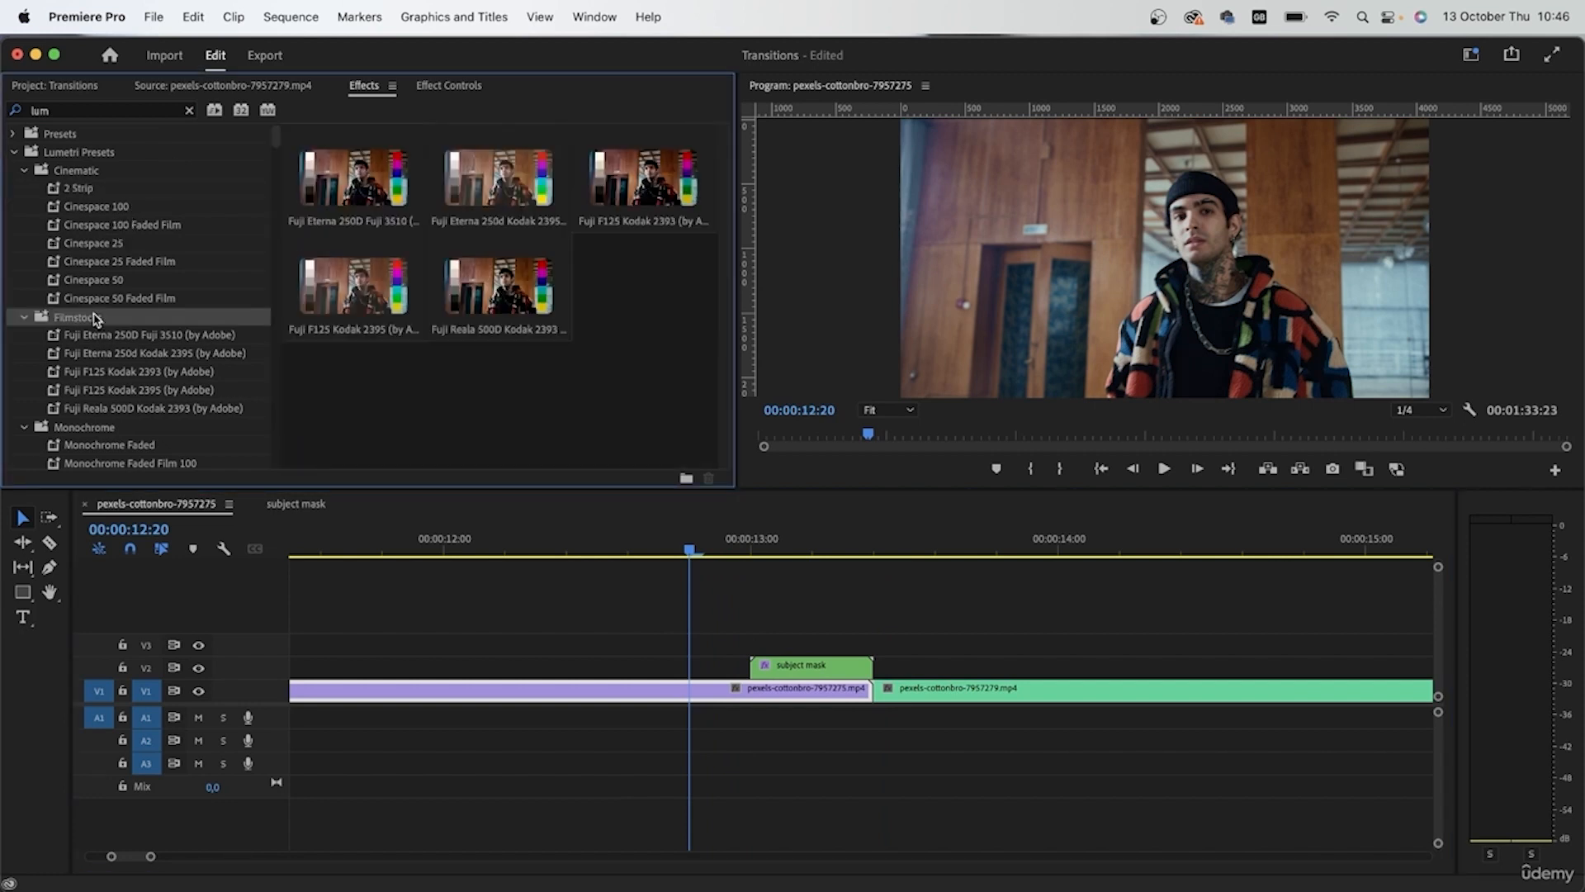
left_click(87, 428)
scroll(98, 396, "down", 5)
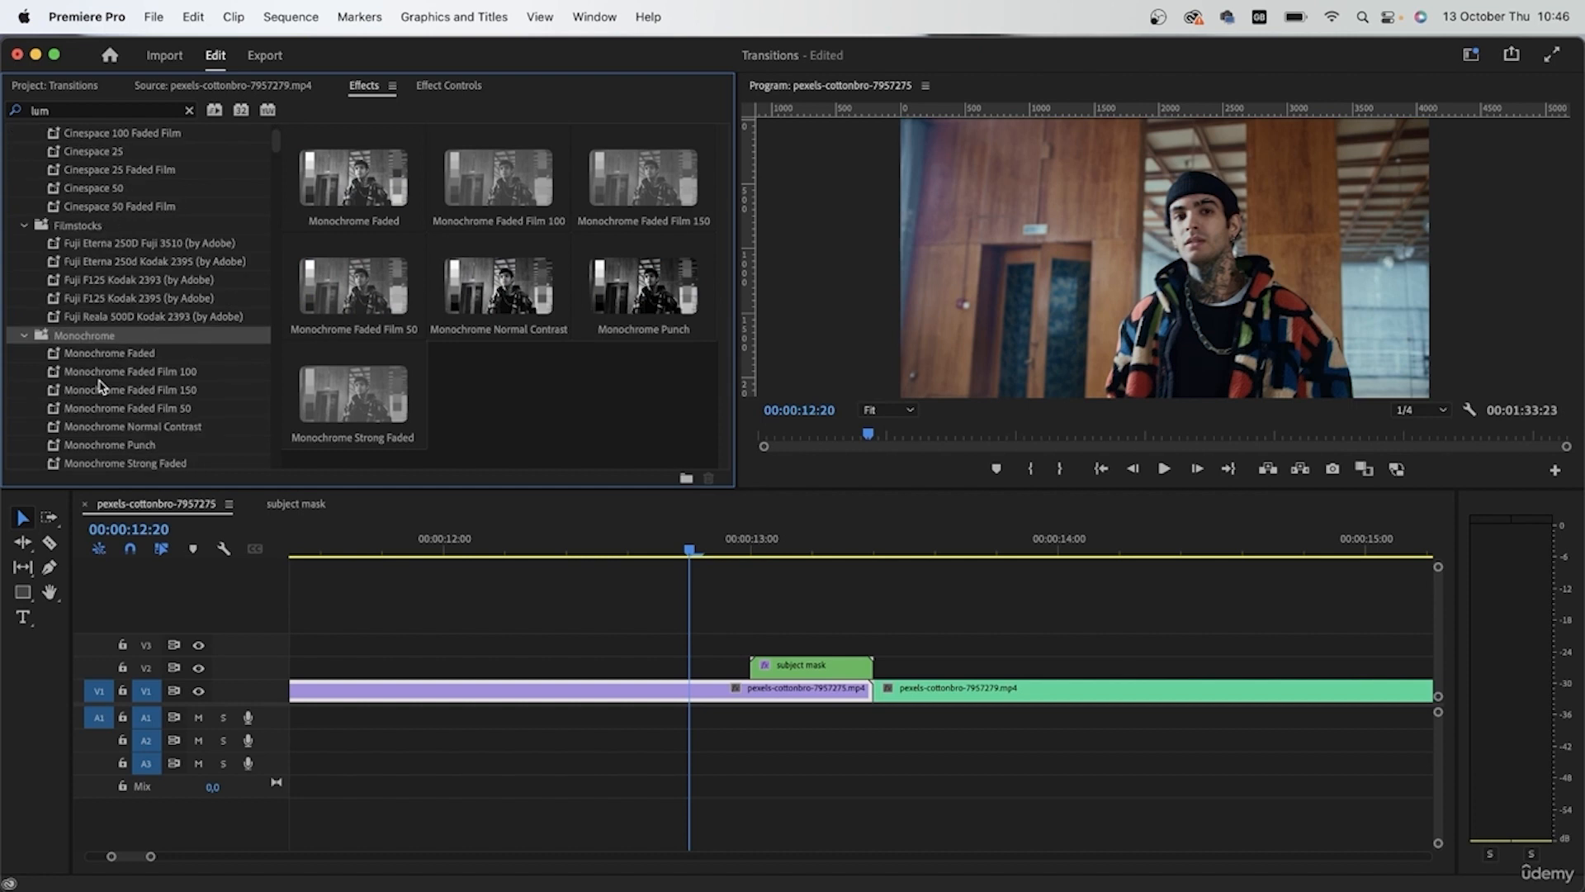
left_click(101, 408)
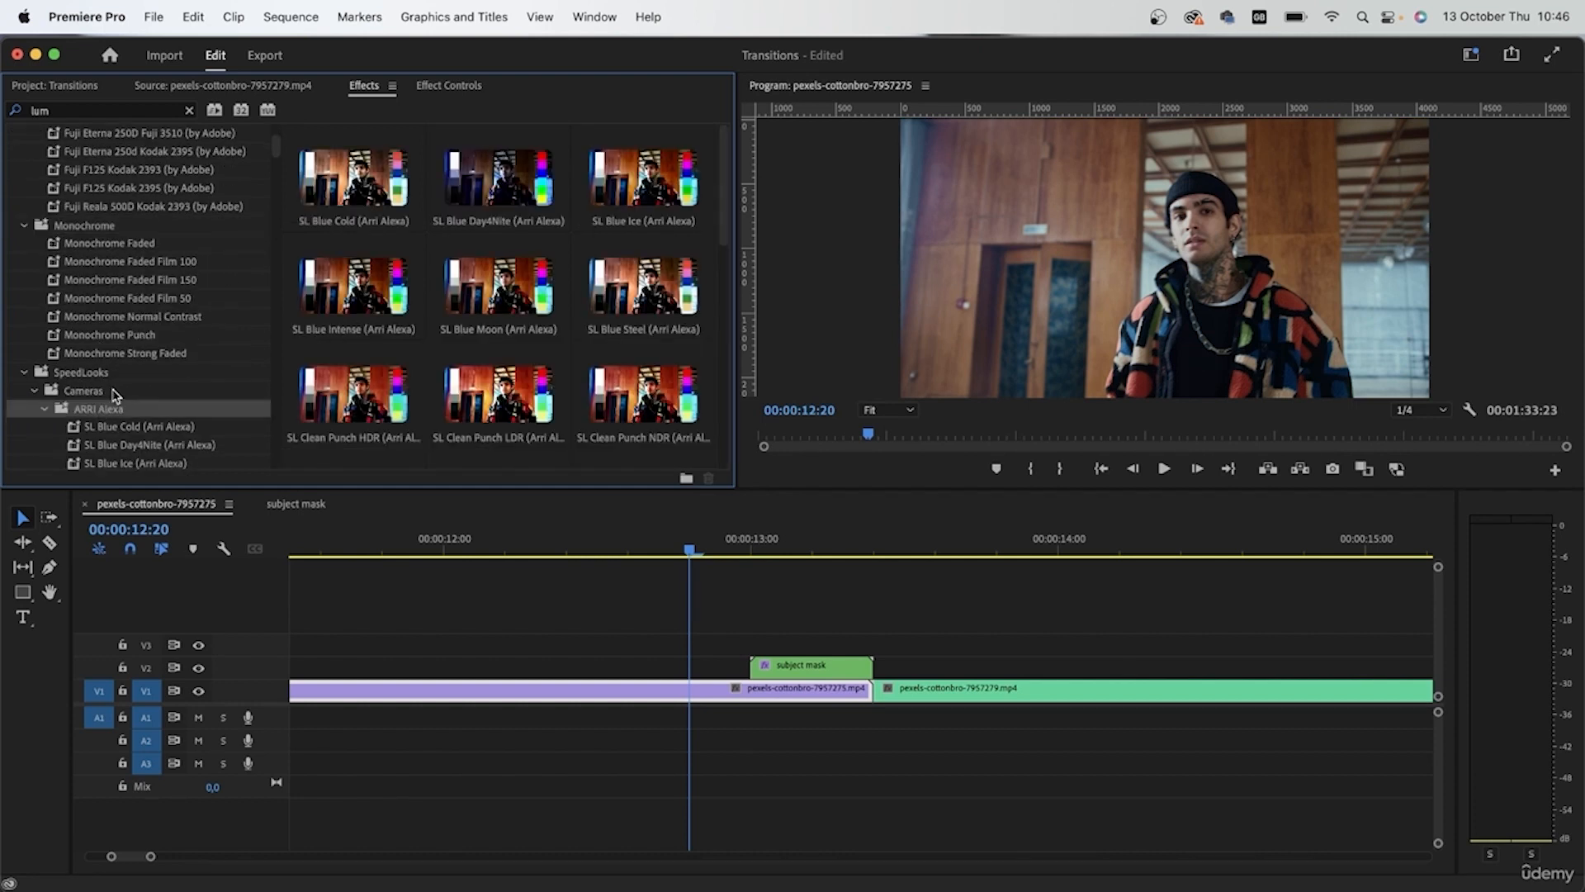
scroll(114, 395, "down", 2)
left_click(493, 189)
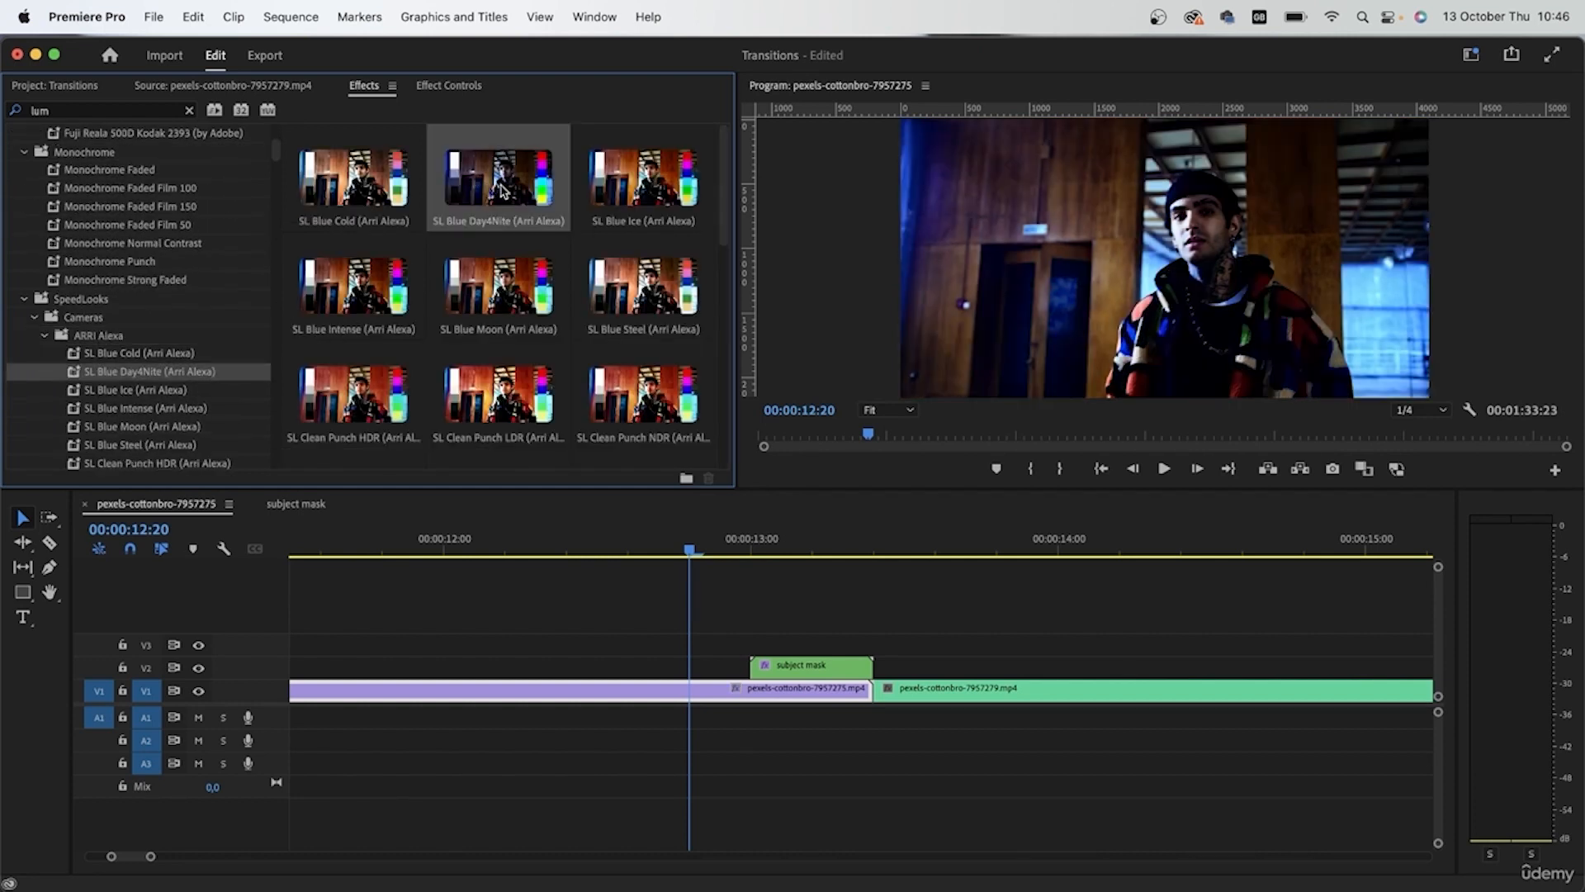
left_click_drag(697, 561, 799, 578)
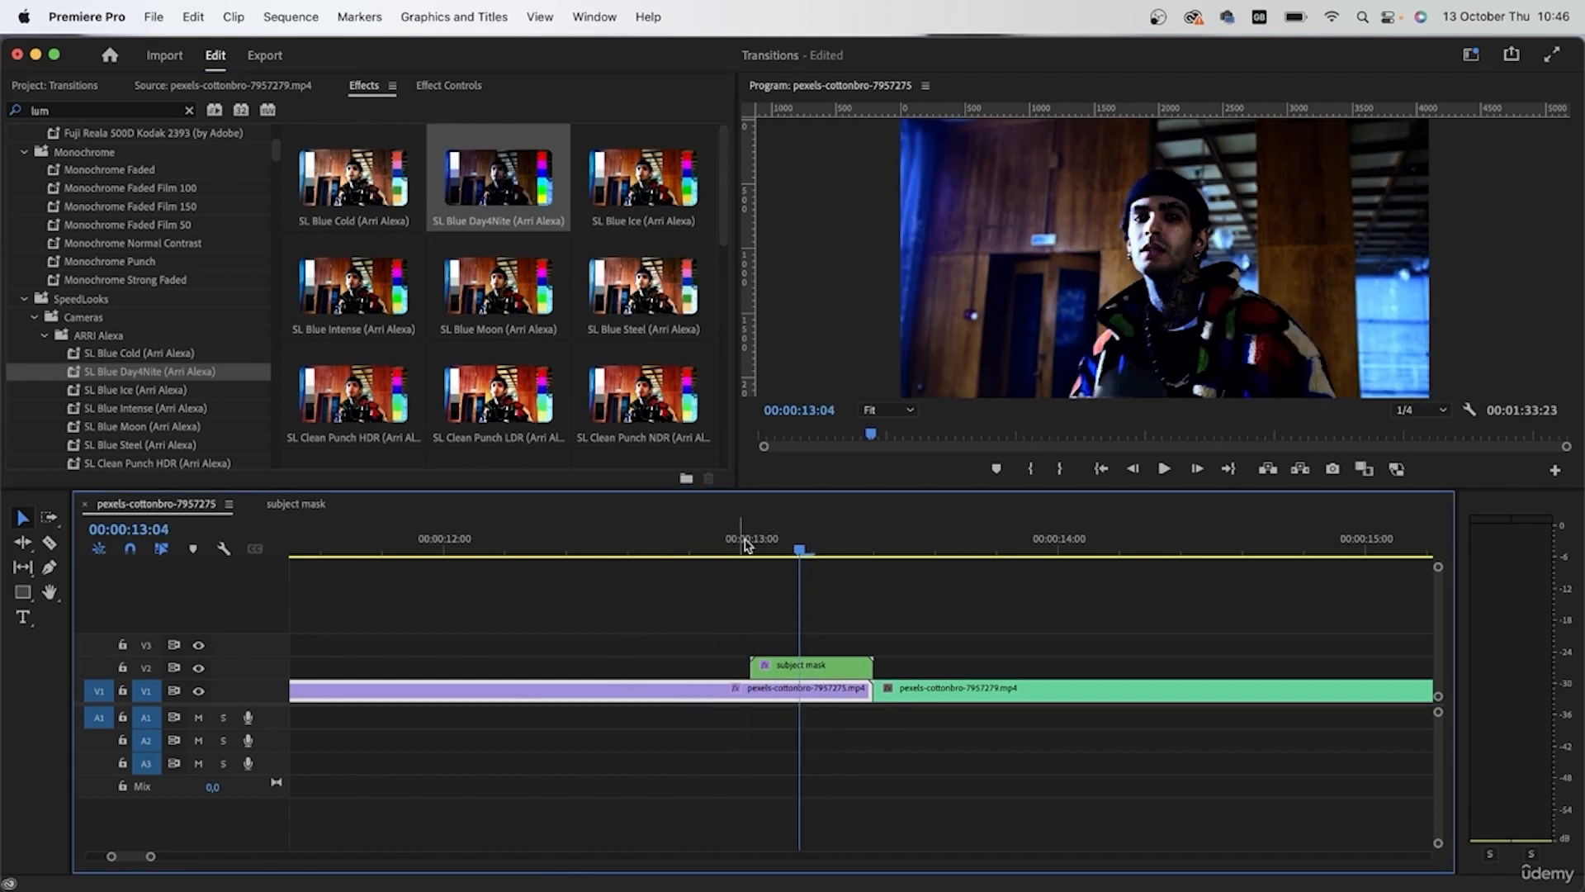
left_click(838, 543)
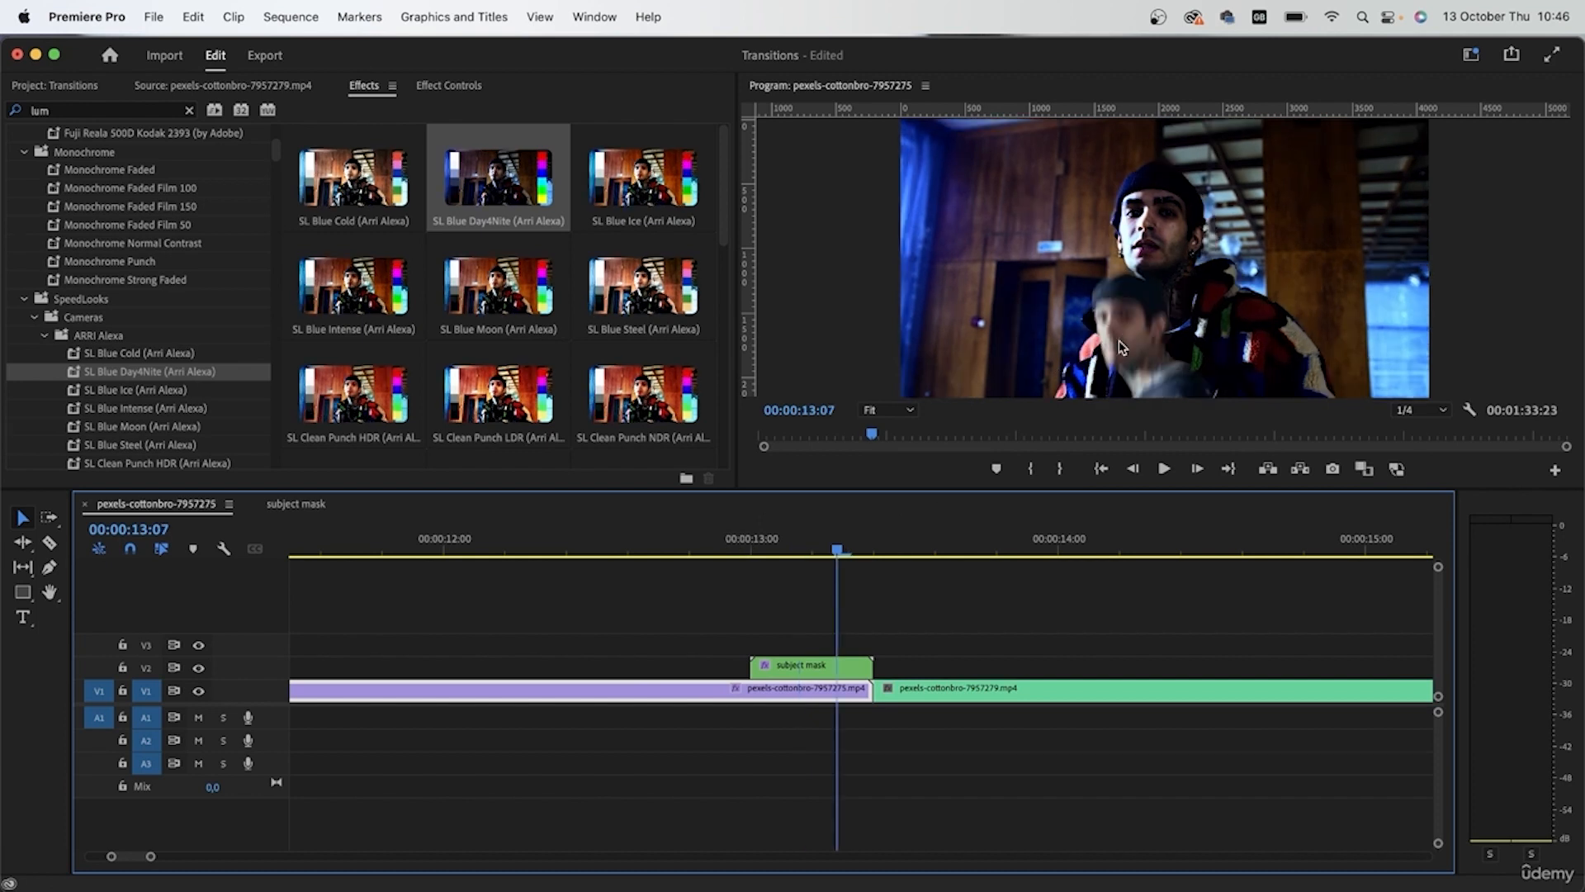
Apply the SL Blue Day4Nite (Canon 1D) preset to the first clip and delete its Arri Alexa Lumetri effect.
scroll(172, 415, "down", 10)
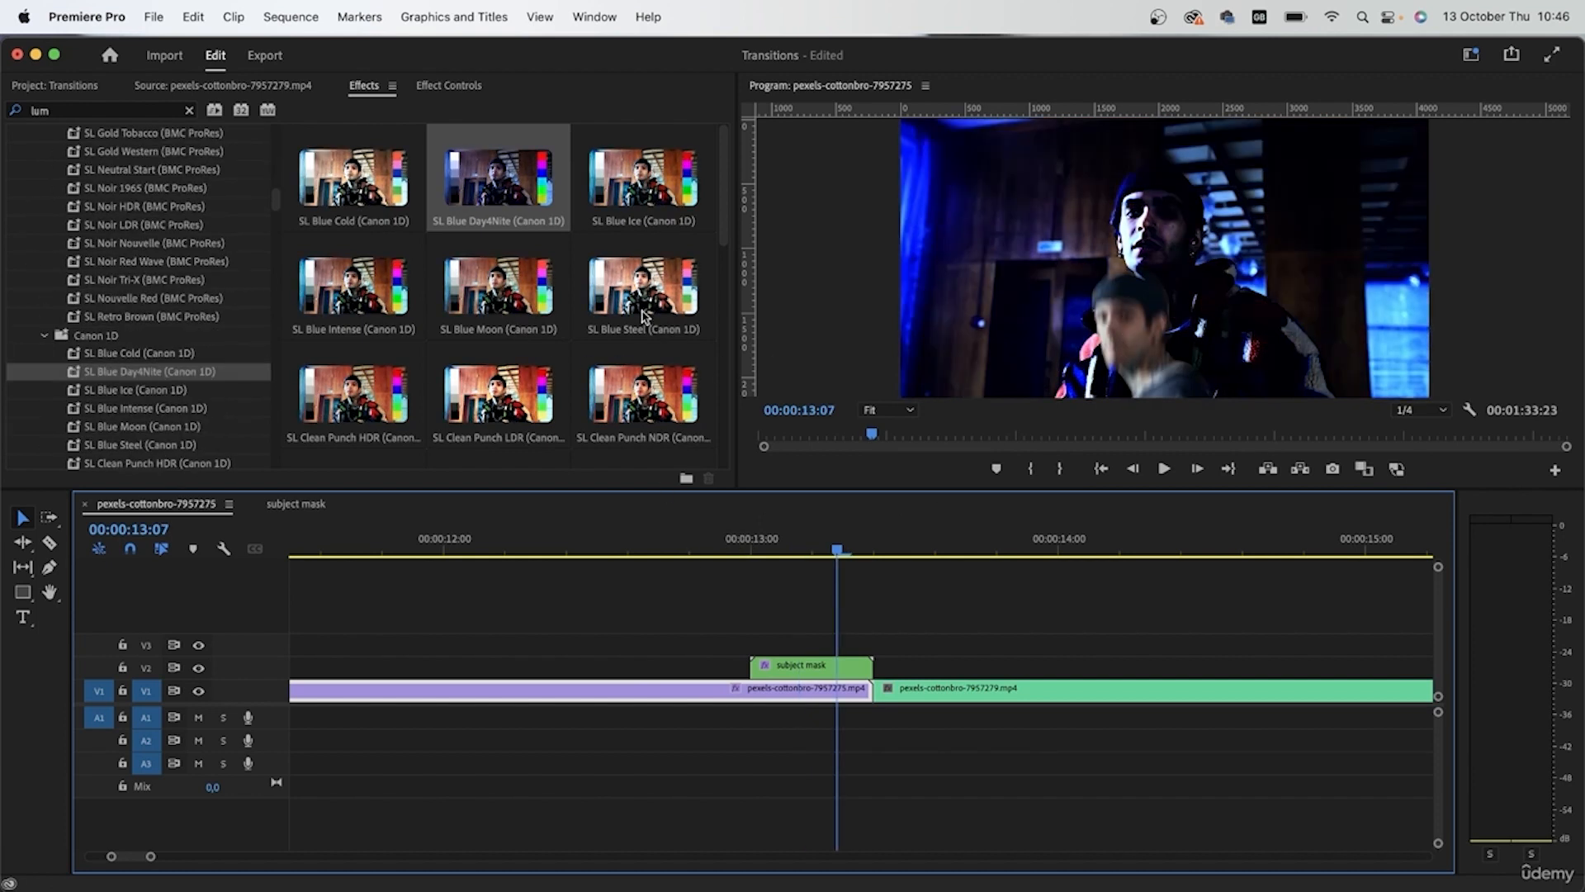
left_click(430, 84)
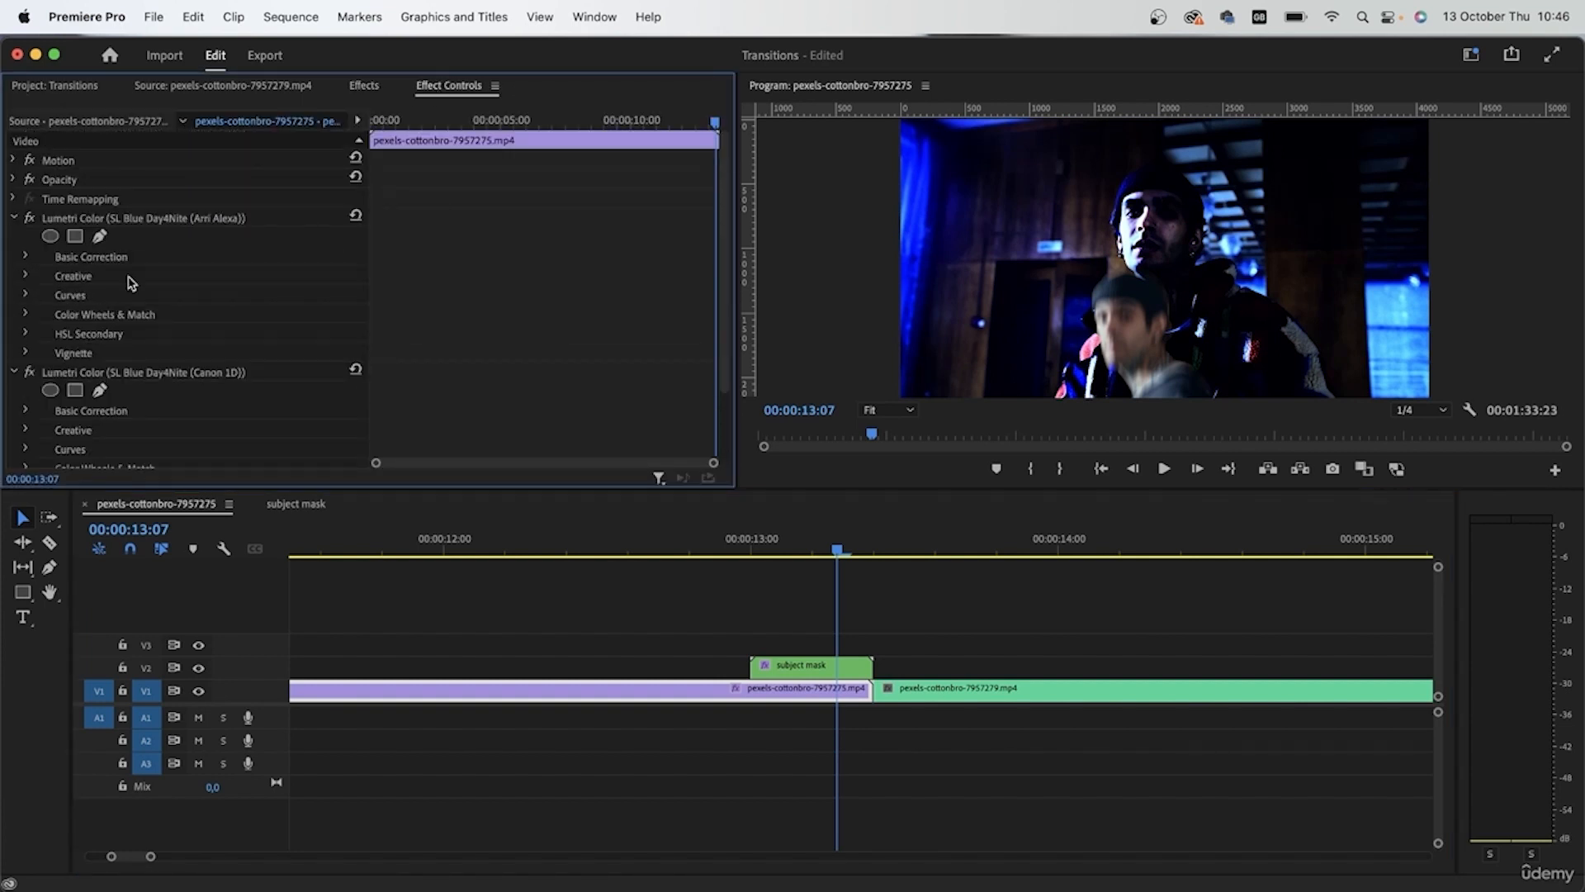
left_click(109, 219)
key("Delete")
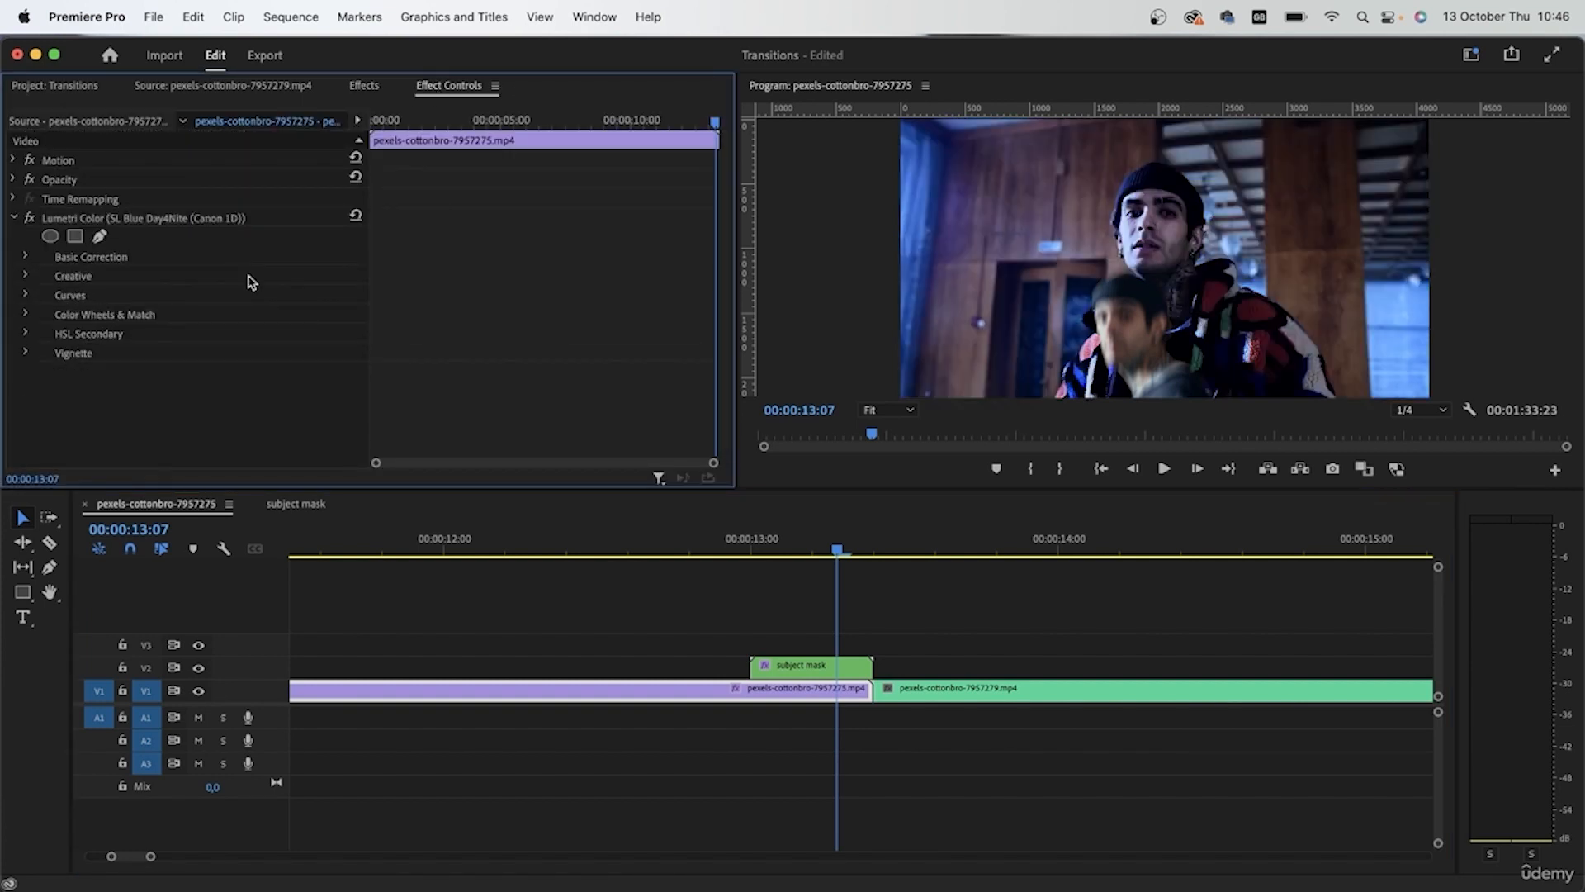
Expand the Basic Correction settings of the first clip's Lumetri effect and look through the color and light controls at 00:00:13:05.
left_click_drag(838, 549, 816, 576)
left_click(24, 259)
scroll(95, 363, "down", 5)
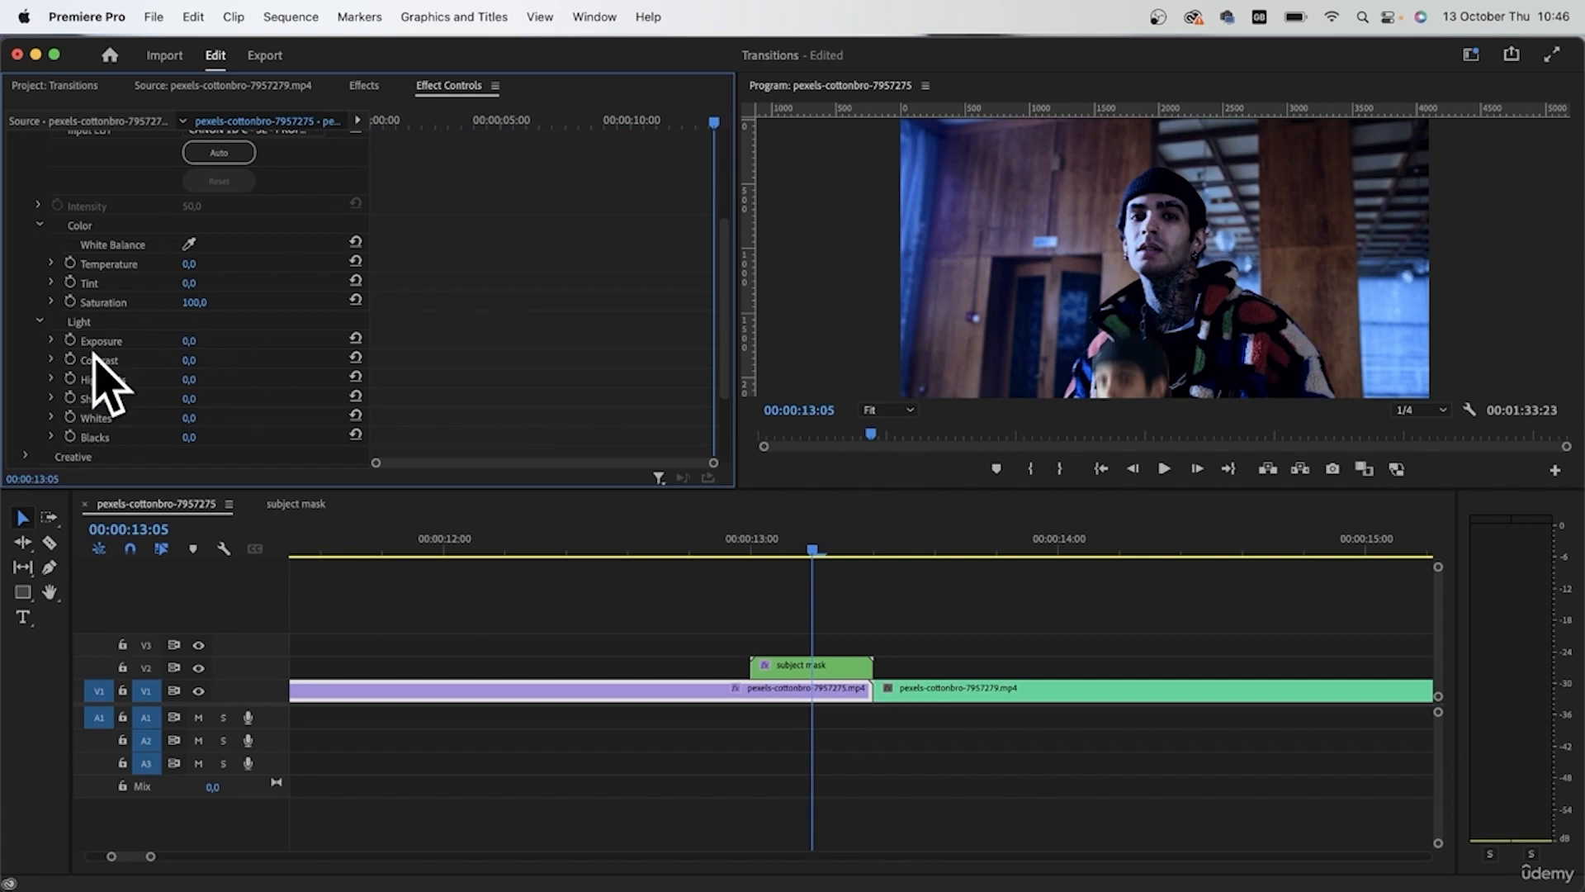
scroll(300, 314, "down", 1)
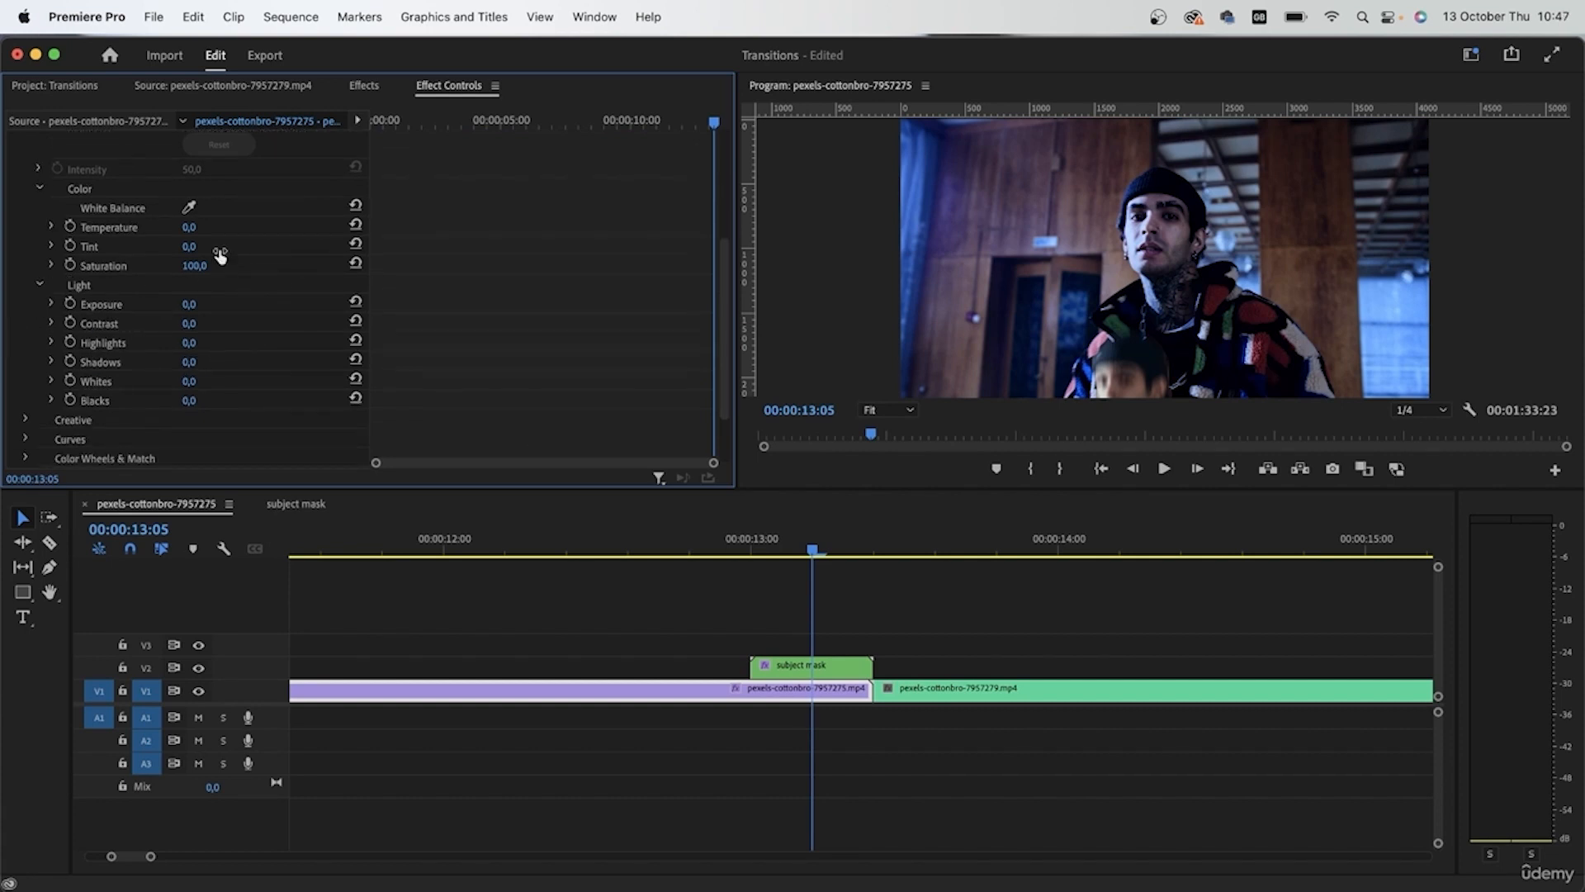
scroll(256, 413, "down", 2)
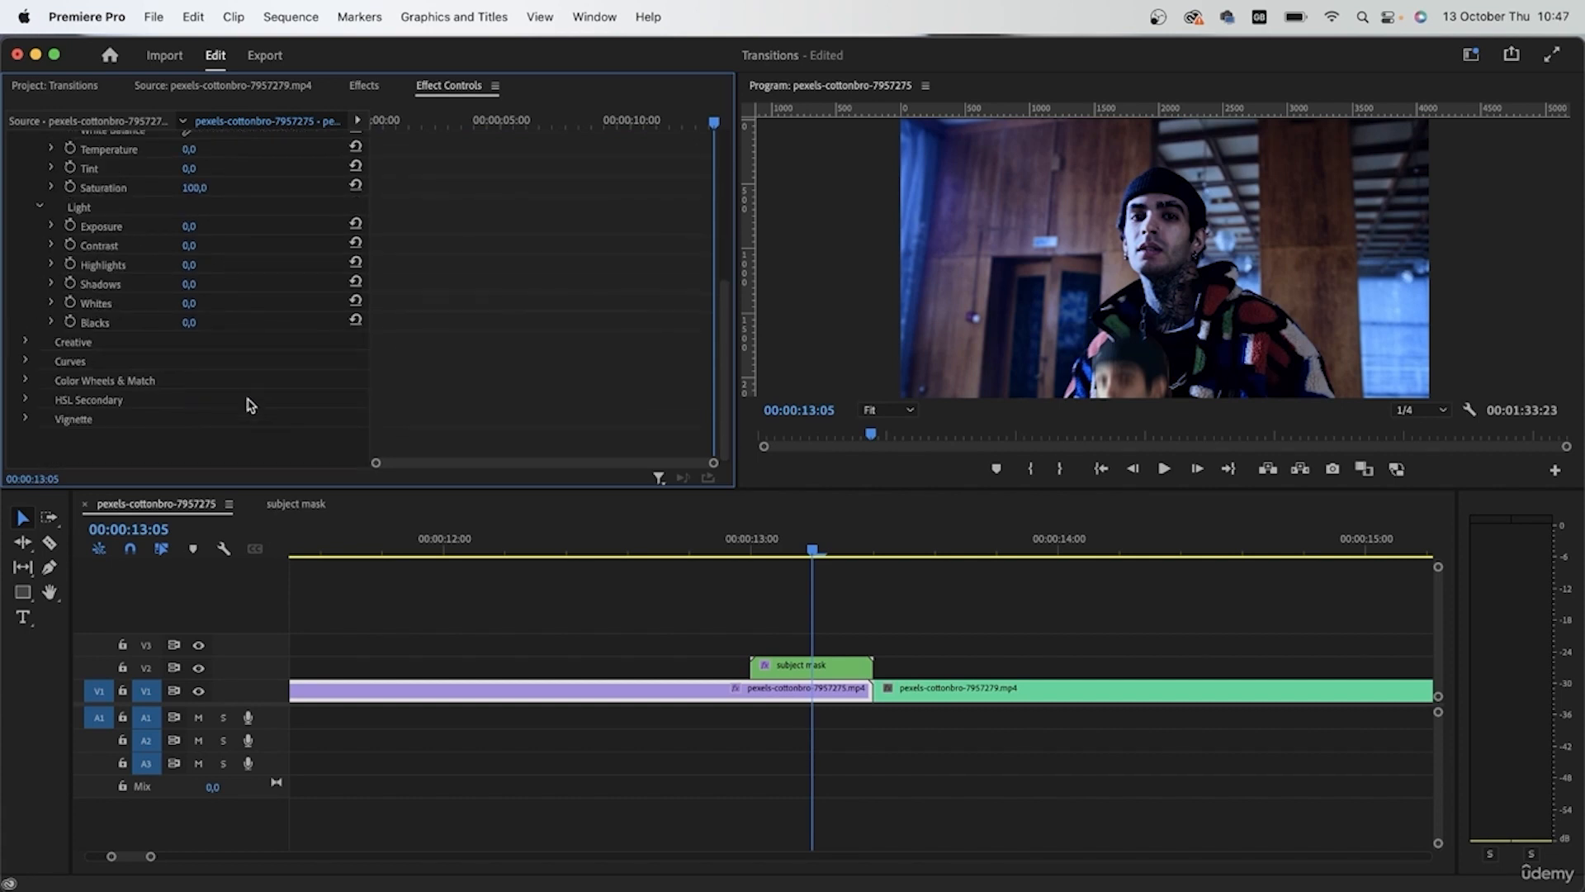
Collapse the Lumetri Color settings of the first clip and scrub through the transition to check the graded background.
scroll(79, 313, "up", 7)
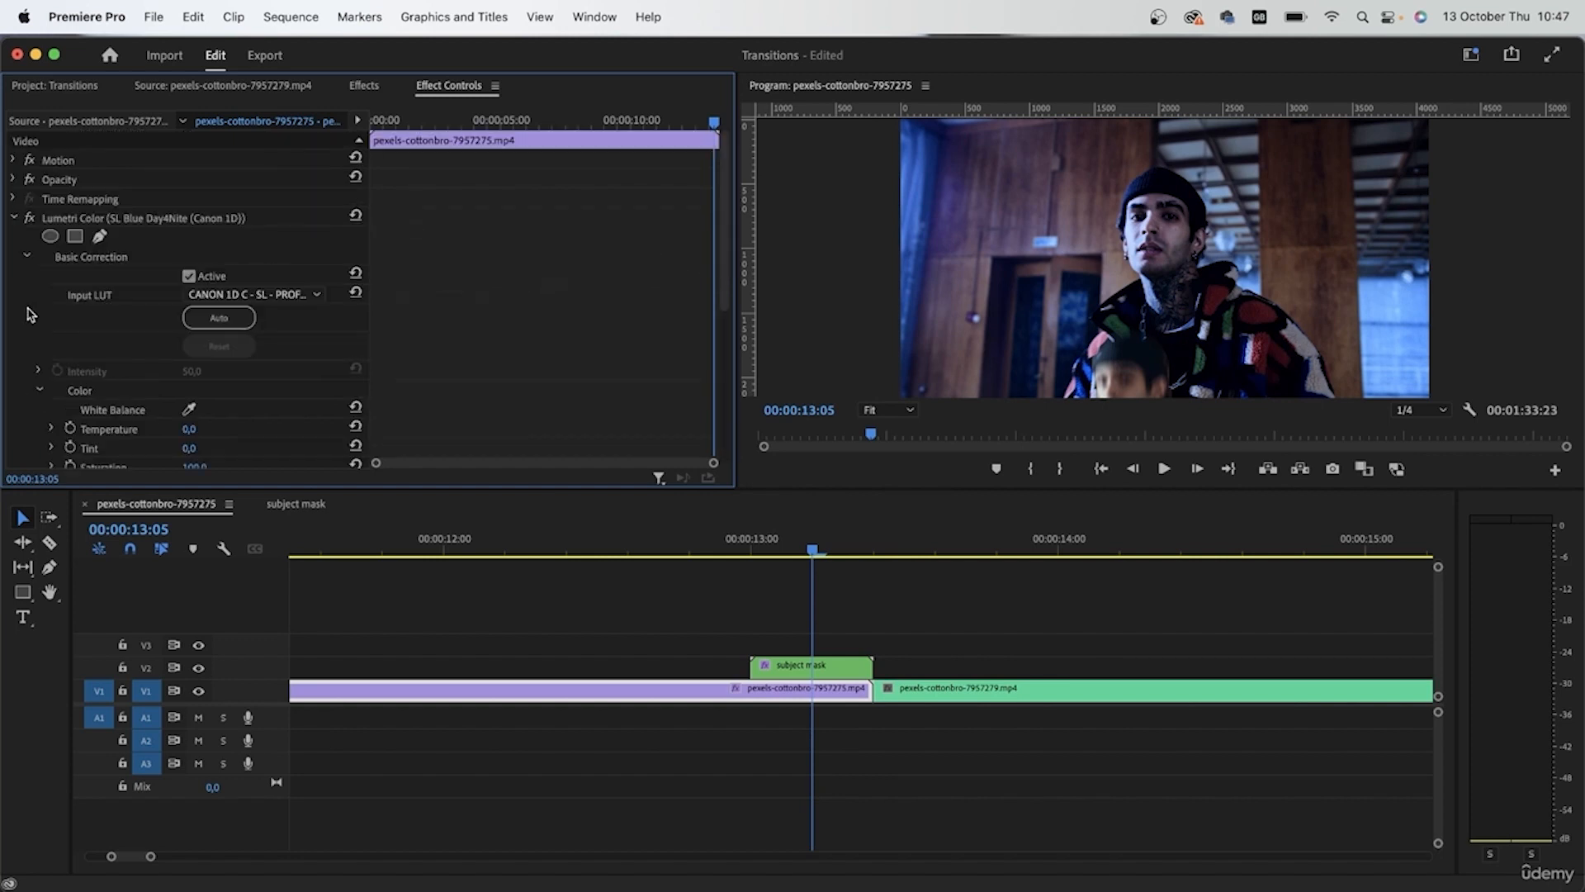
left_click(15, 218)
left_click_drag(684, 539, 799, 547)
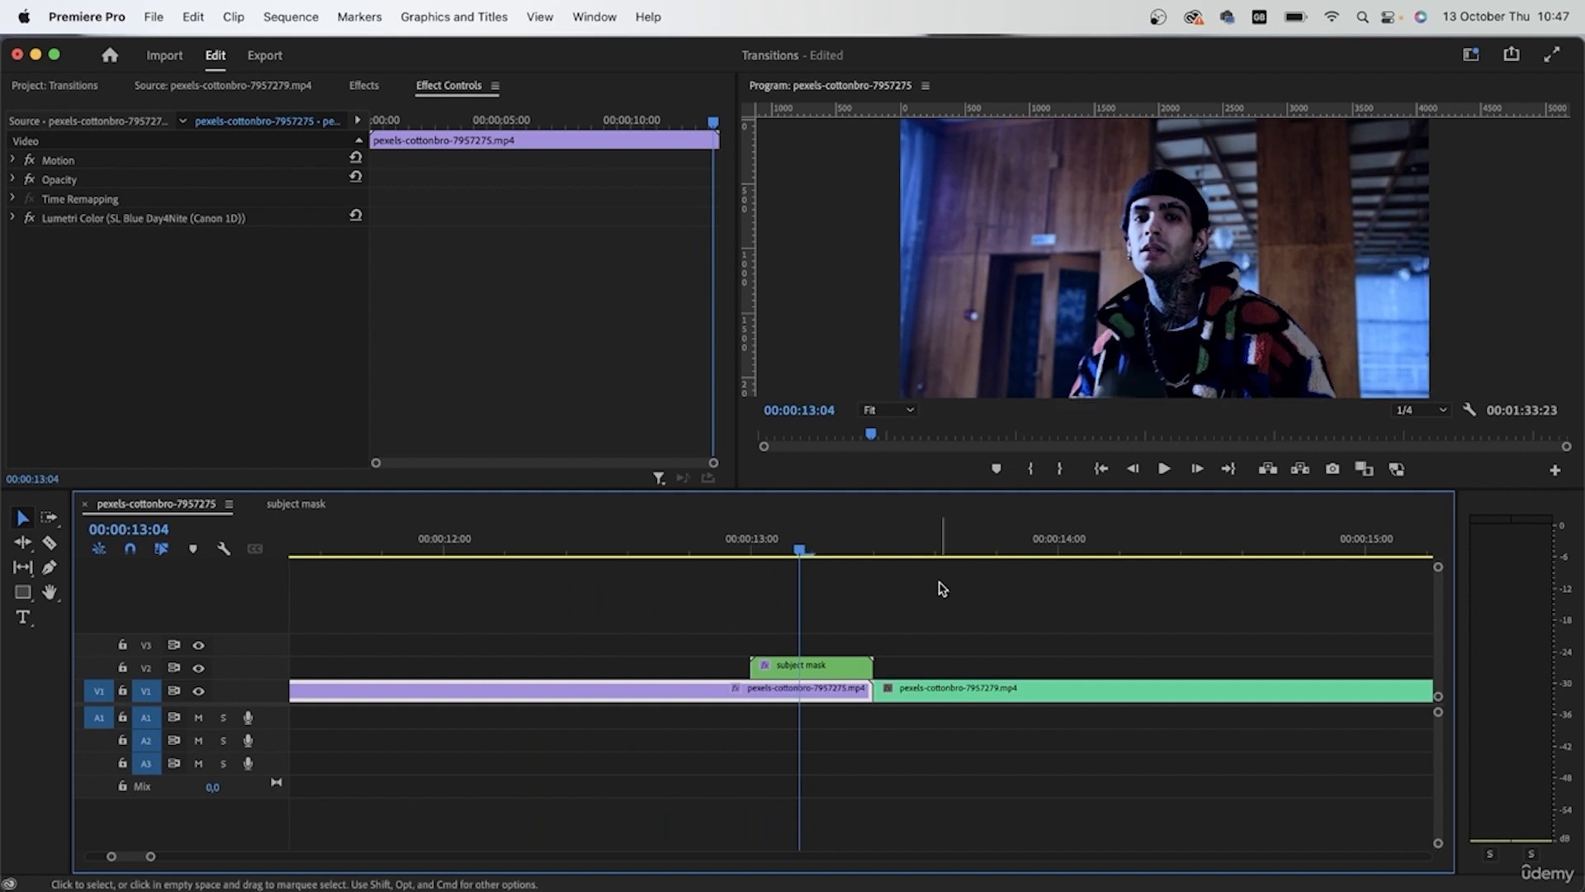
Move the pexels-cottonbro-7957277.mp4 clip on V1 directly after pexels-cottonbro-7957279.mp4 and play its beginning.
scroll(942, 584, "down", 6)
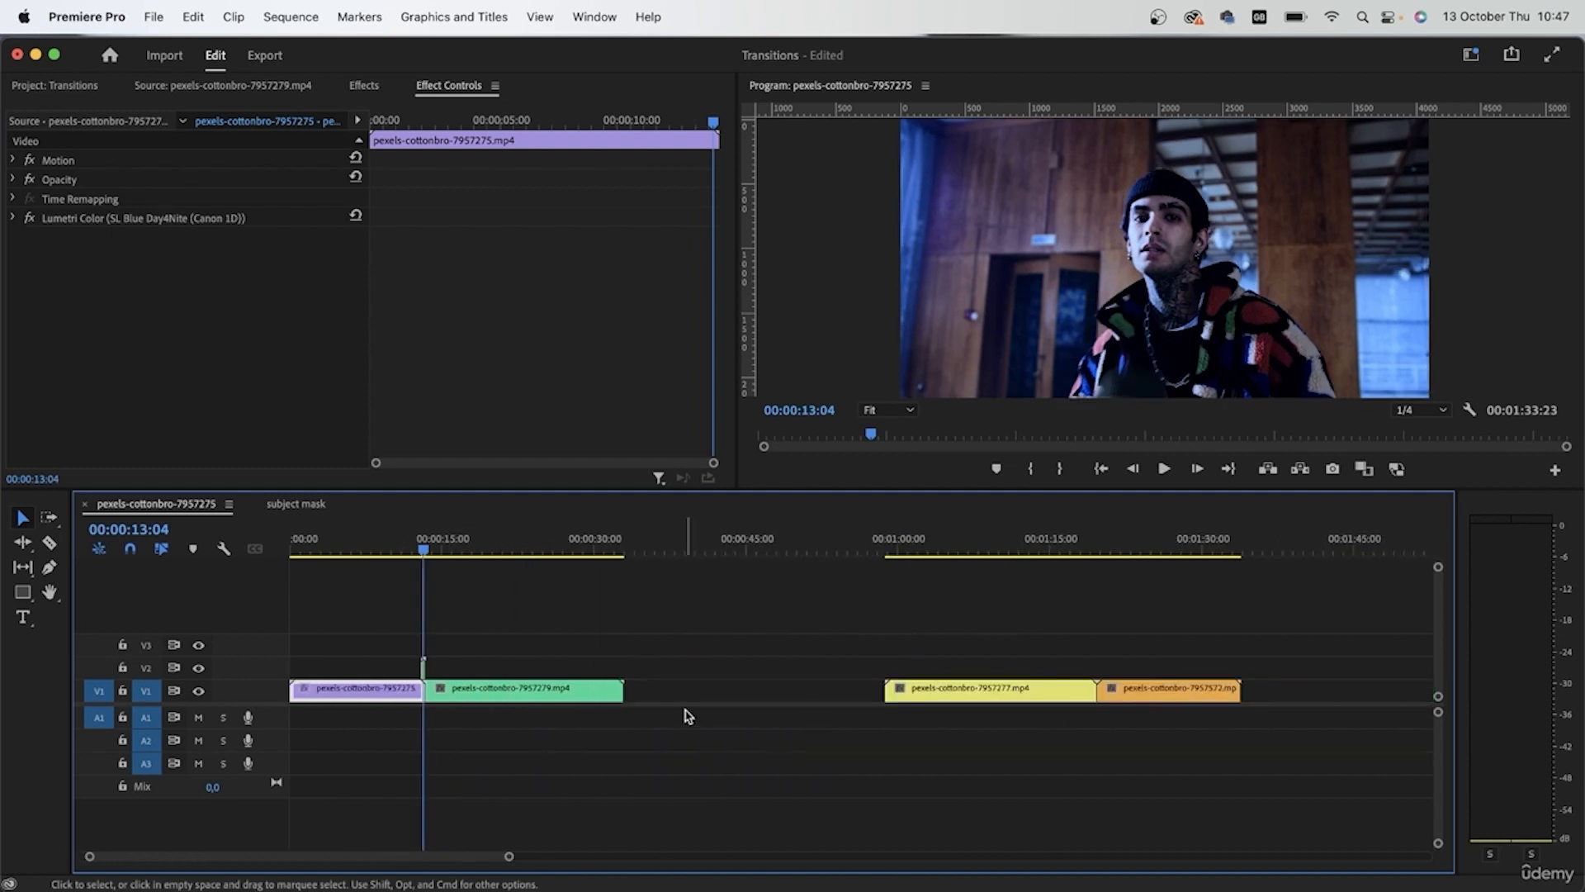
left_click_drag(571, 545, 596, 556)
left_click_drag(985, 691, 718, 689)
key("space")
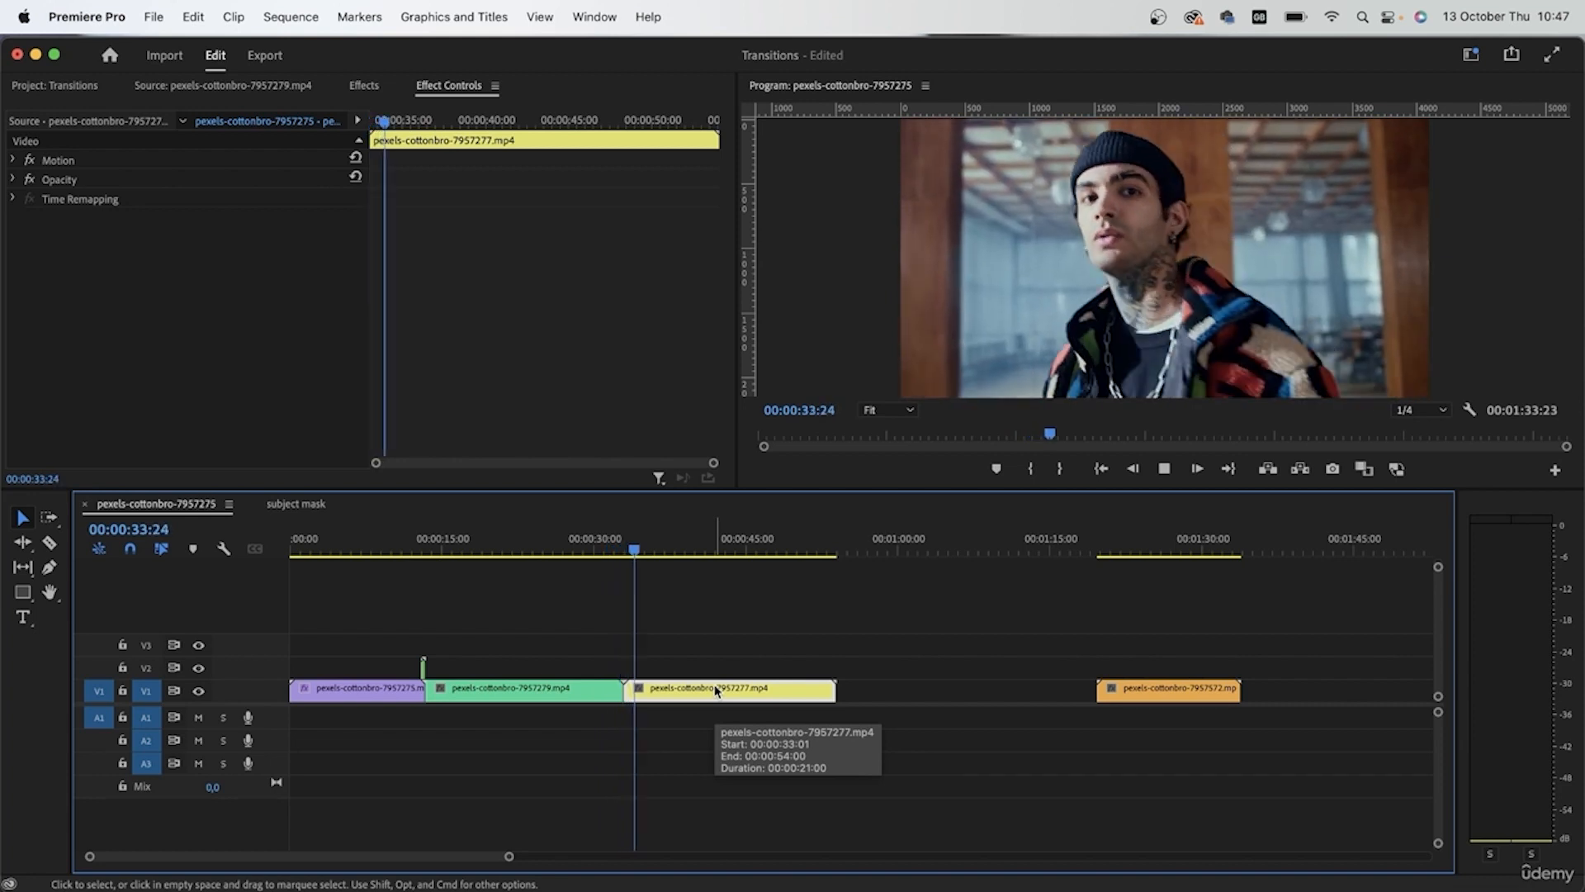
key("space")
Cut the pexels-cottonbro-7957277.mp4 clip at 00:00:41:12, delete the part before the cut, and close the gap.
left_click_drag(642, 551, 716, 583)
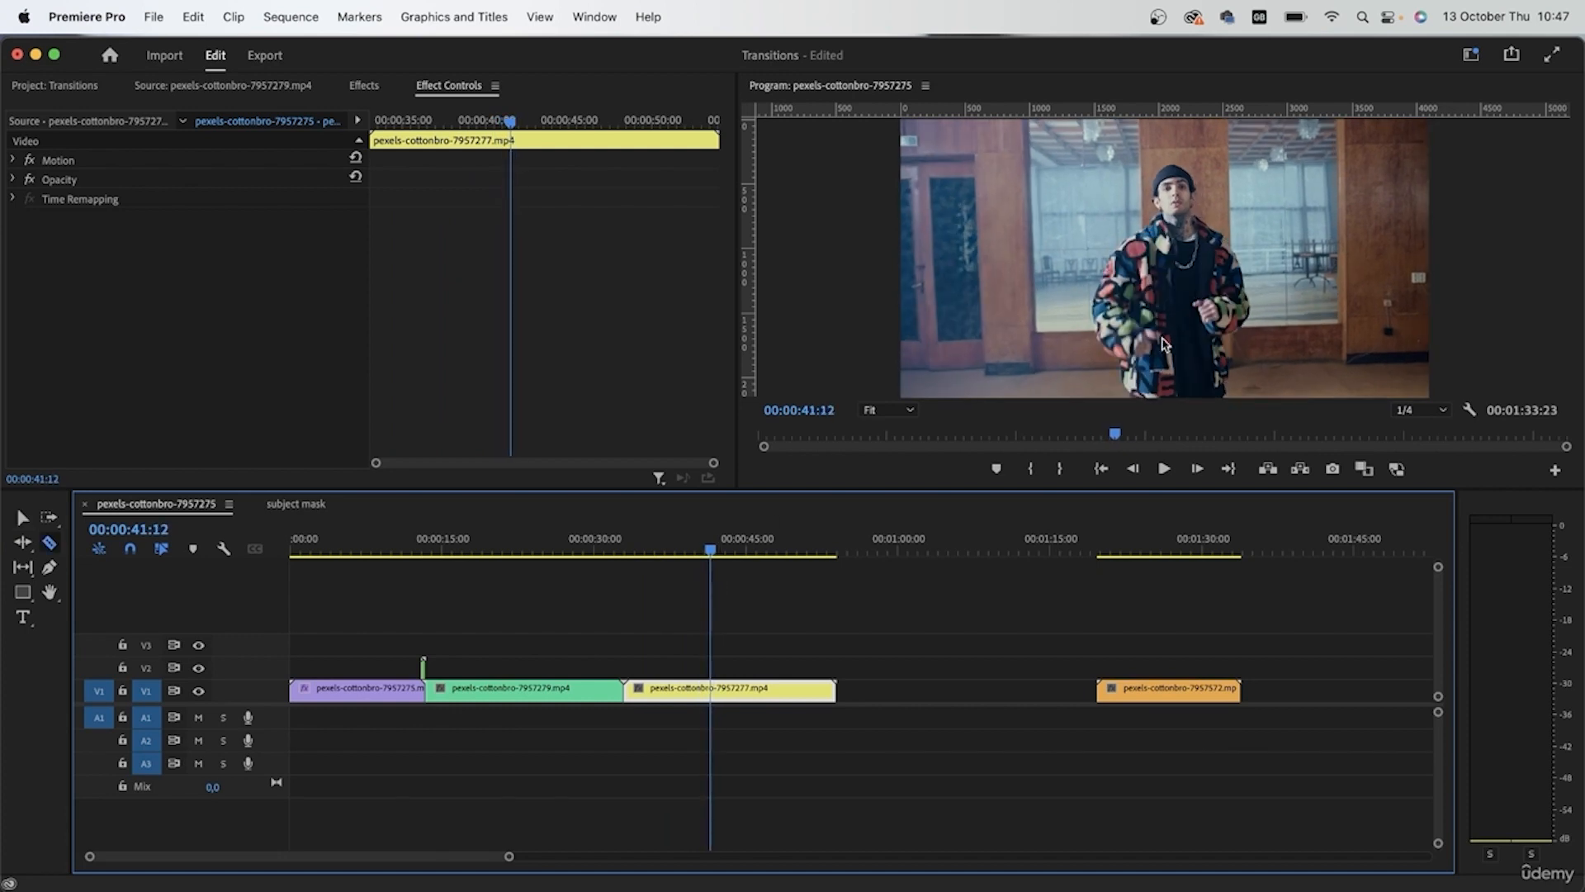
left_click(710, 690)
key("v")
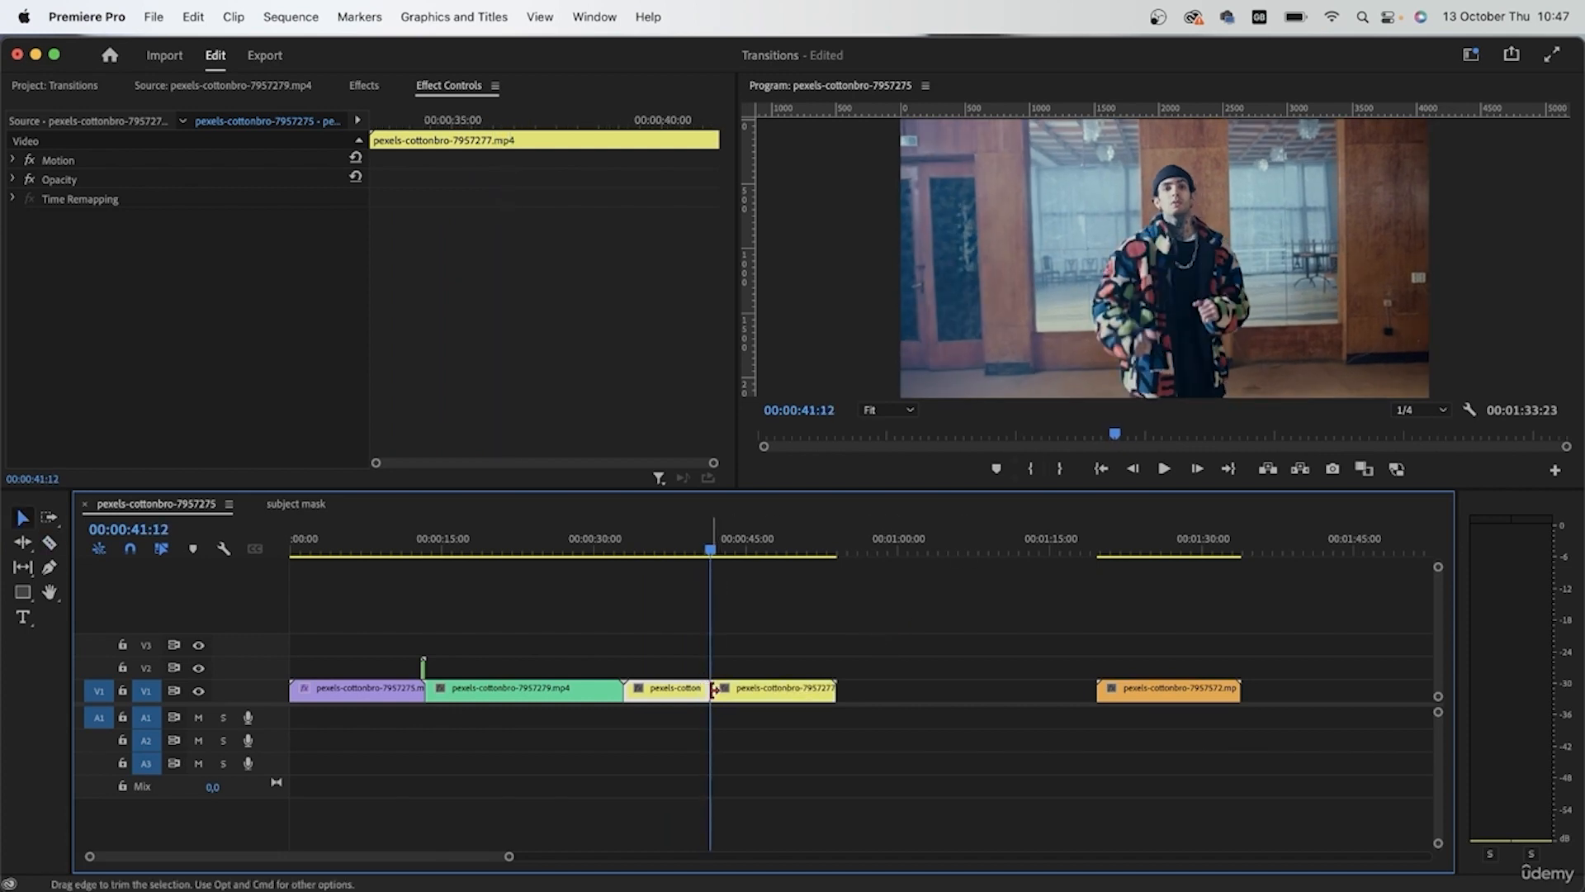
key("Delete")
left_click(652, 697)
key("Delete")
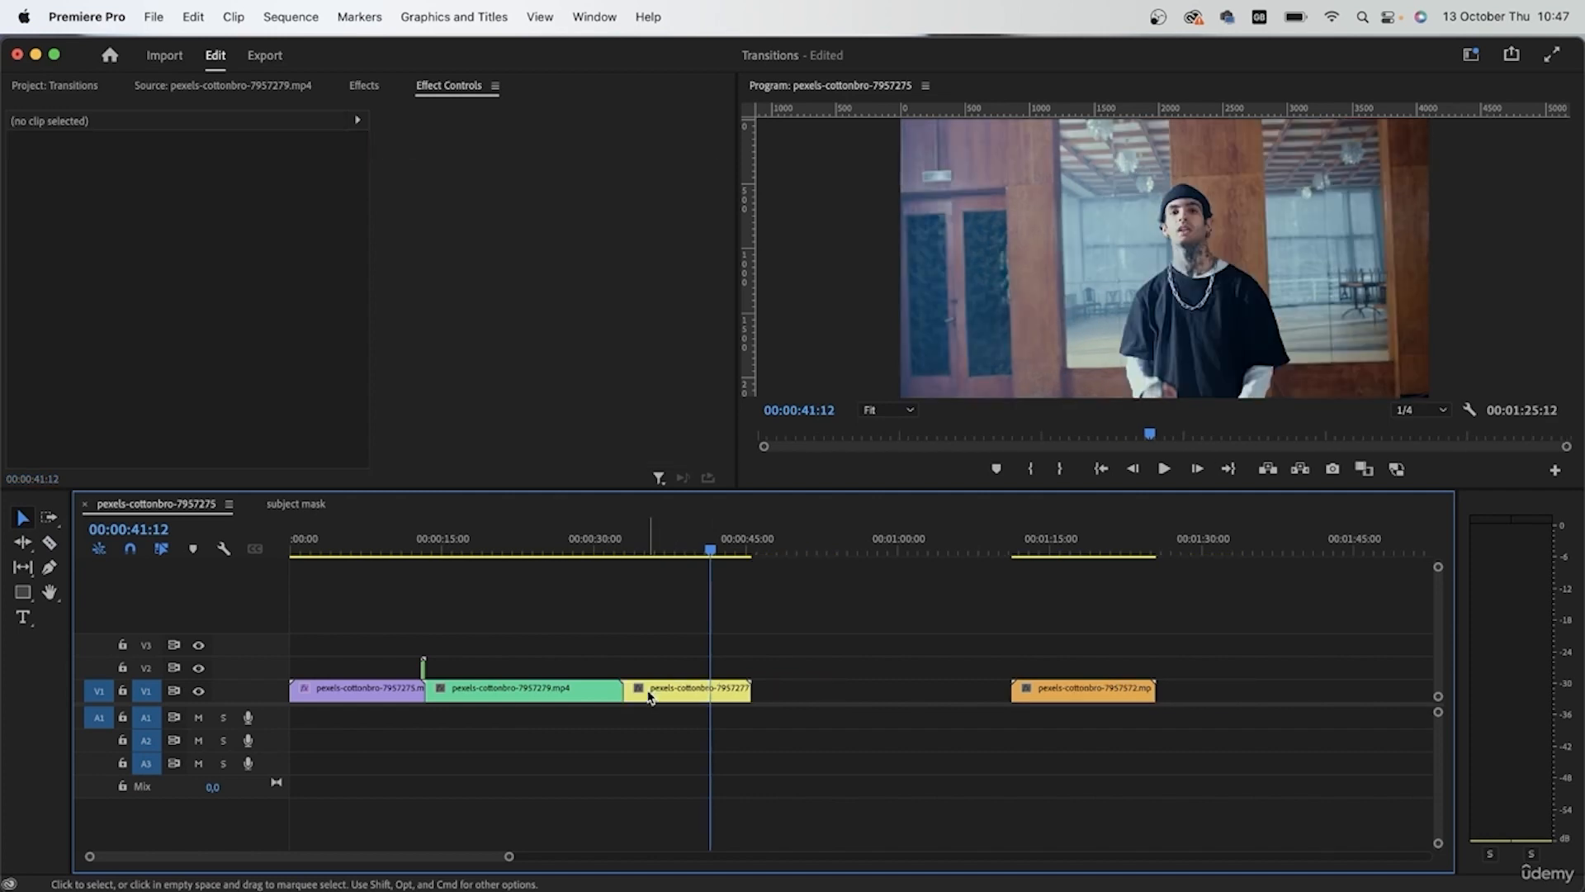
Trim the start of the pexels-cottonbro-7957277.mp4 clip by cutting at 00:00:35:03, deleting the earlier part, and closing the gap.
left_click(645, 541)
scroll(673, 720, "up", 5, "alt")
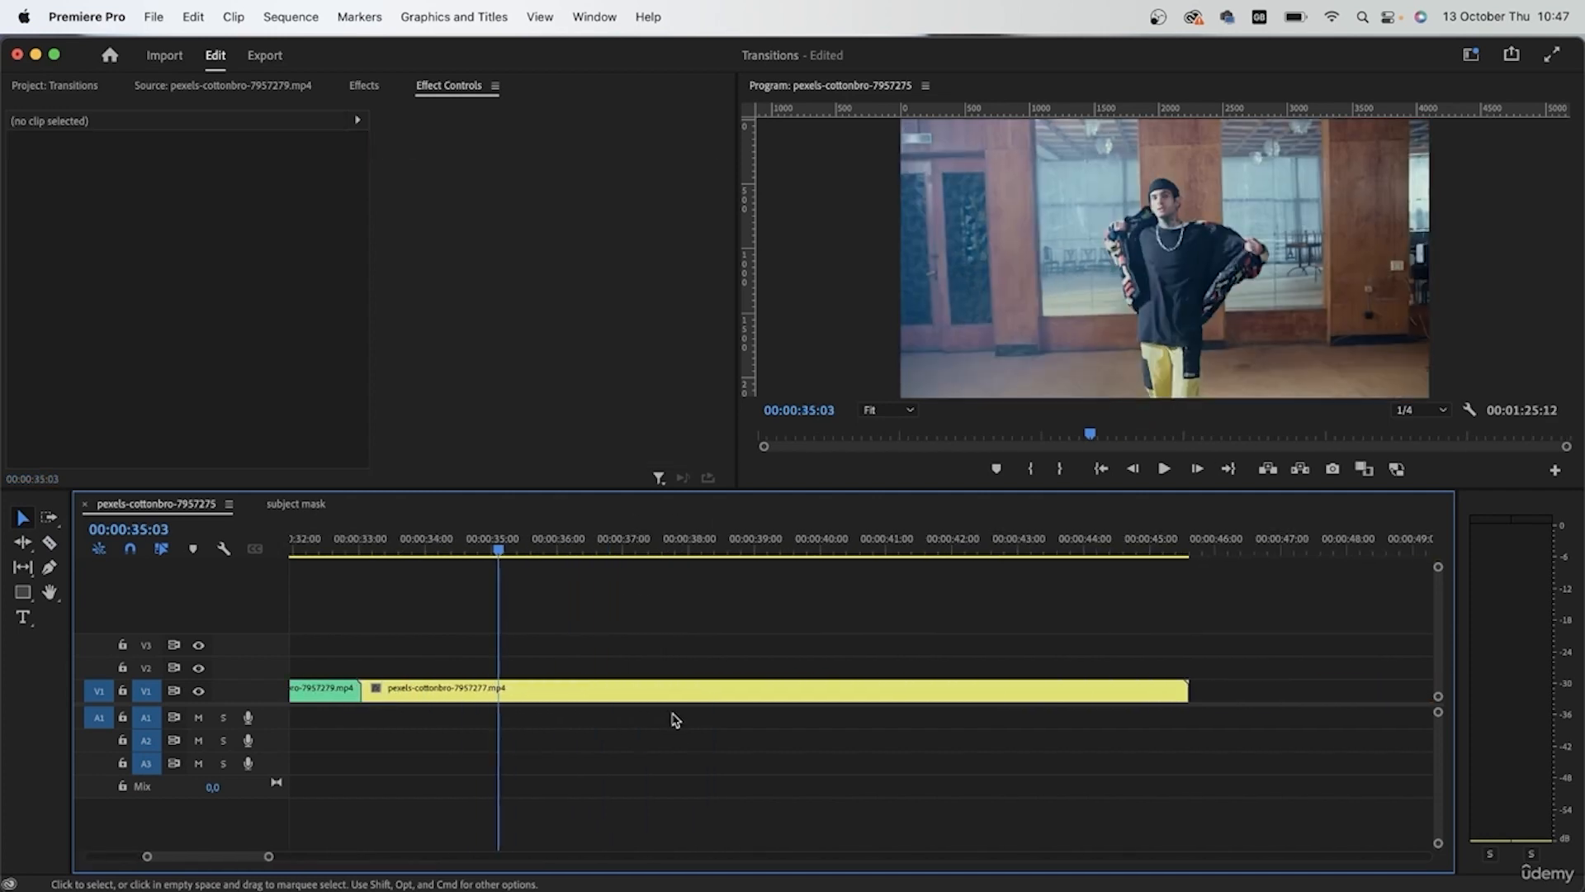
key("c")
left_click(499, 690)
key("v")
key("Delete")
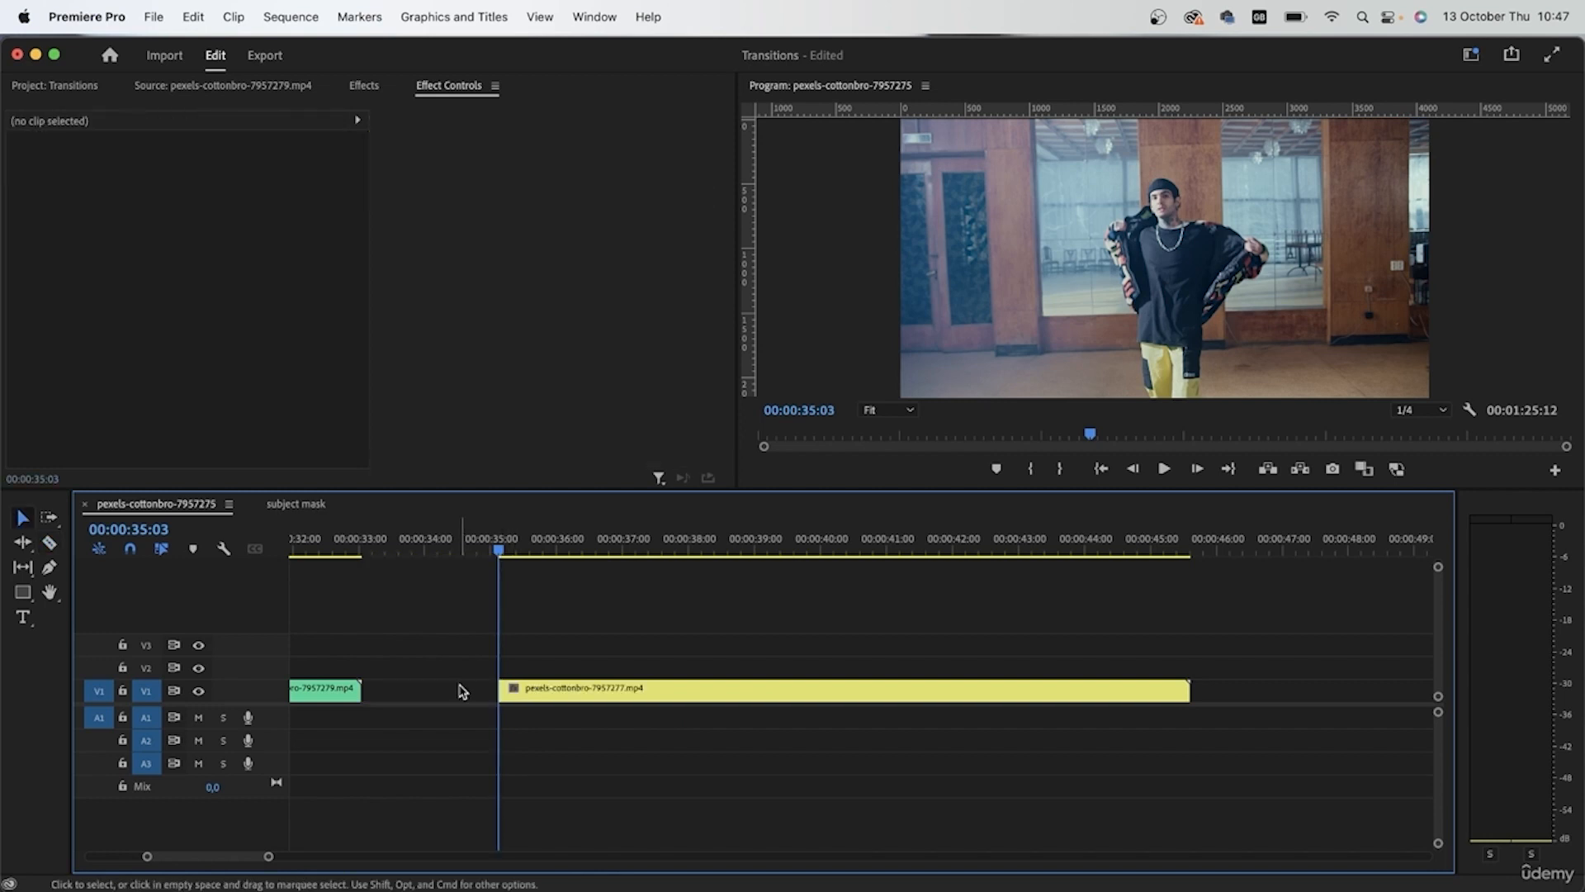
left_click(460, 690)
key("Delete")
Duplicate the pexels-cottonbro-7957277.mp4 clip onto V2 directly above the original and go to its first frame at 00:00:33:01.
left_click(781, 540)
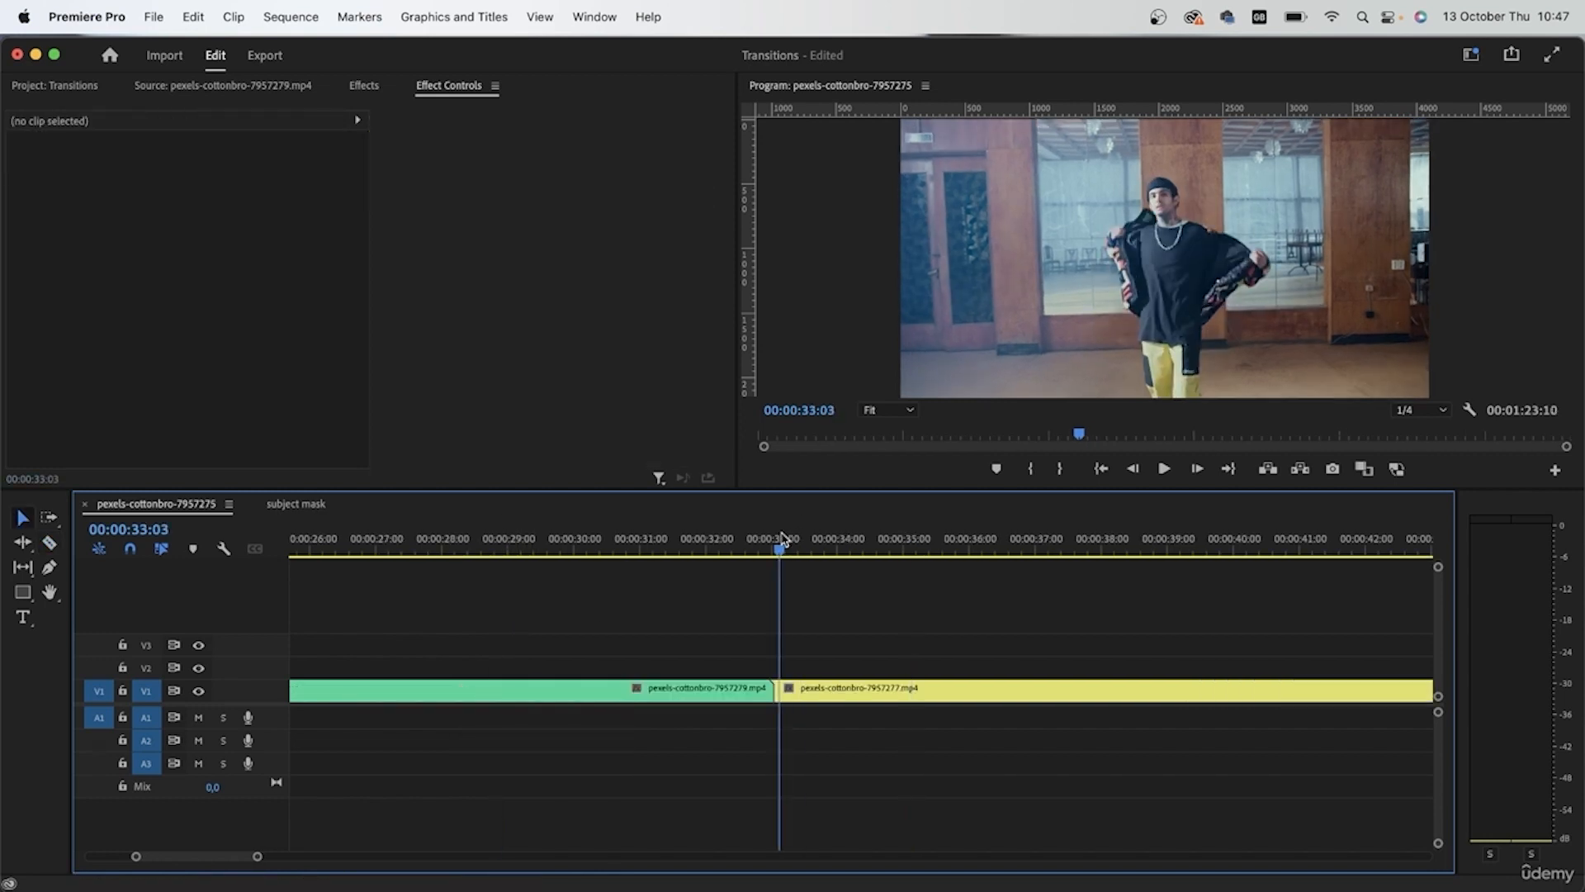
left_click_drag(908, 692, 913, 668)
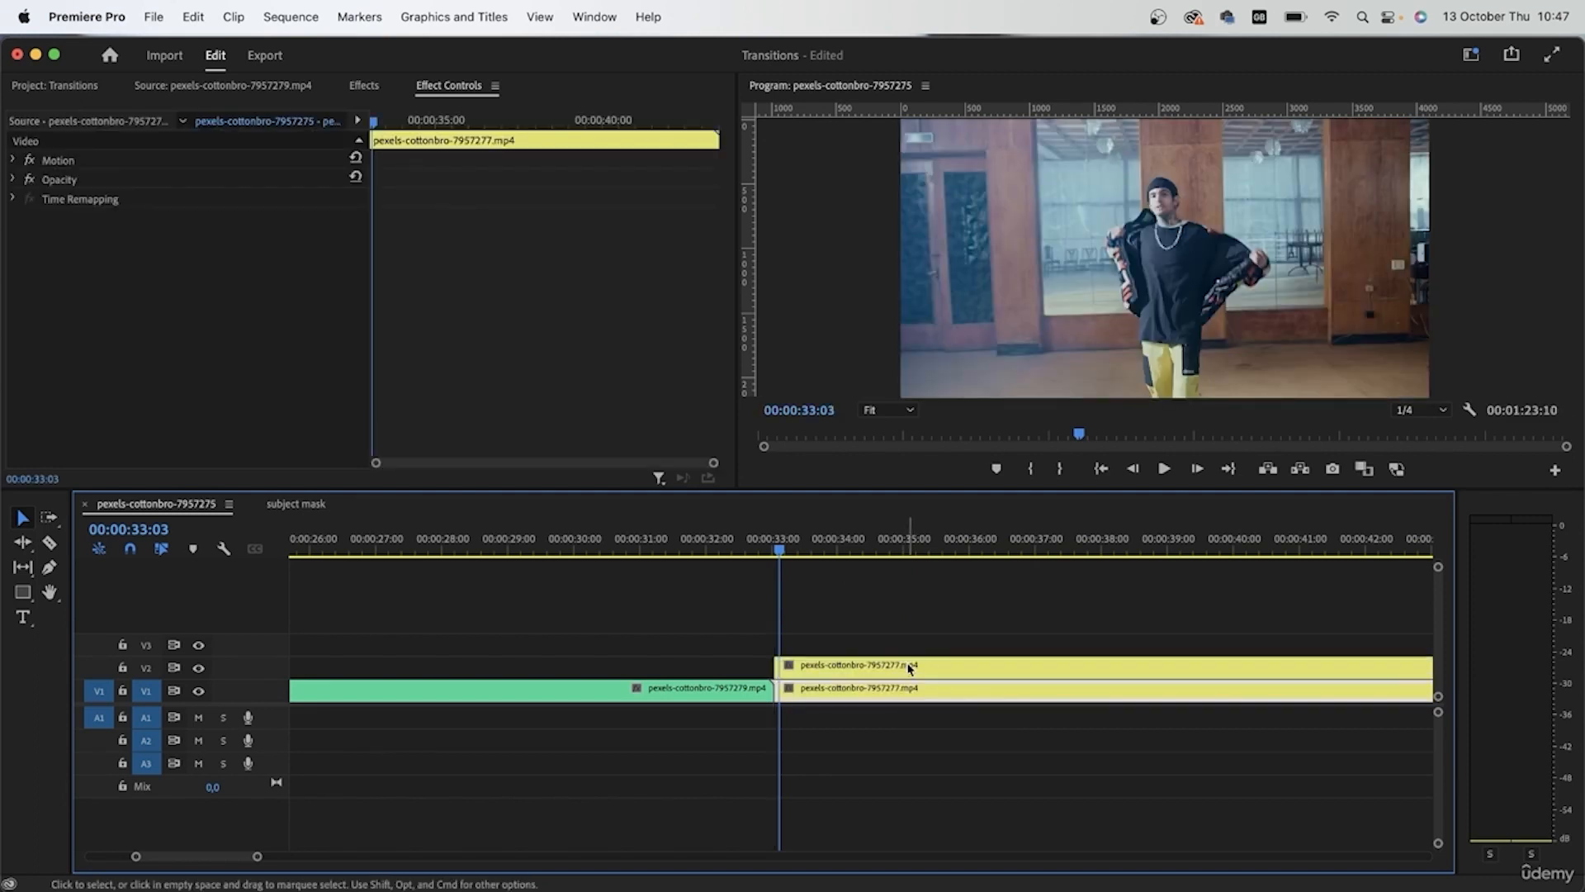
left_click_drag(783, 548, 777, 552)
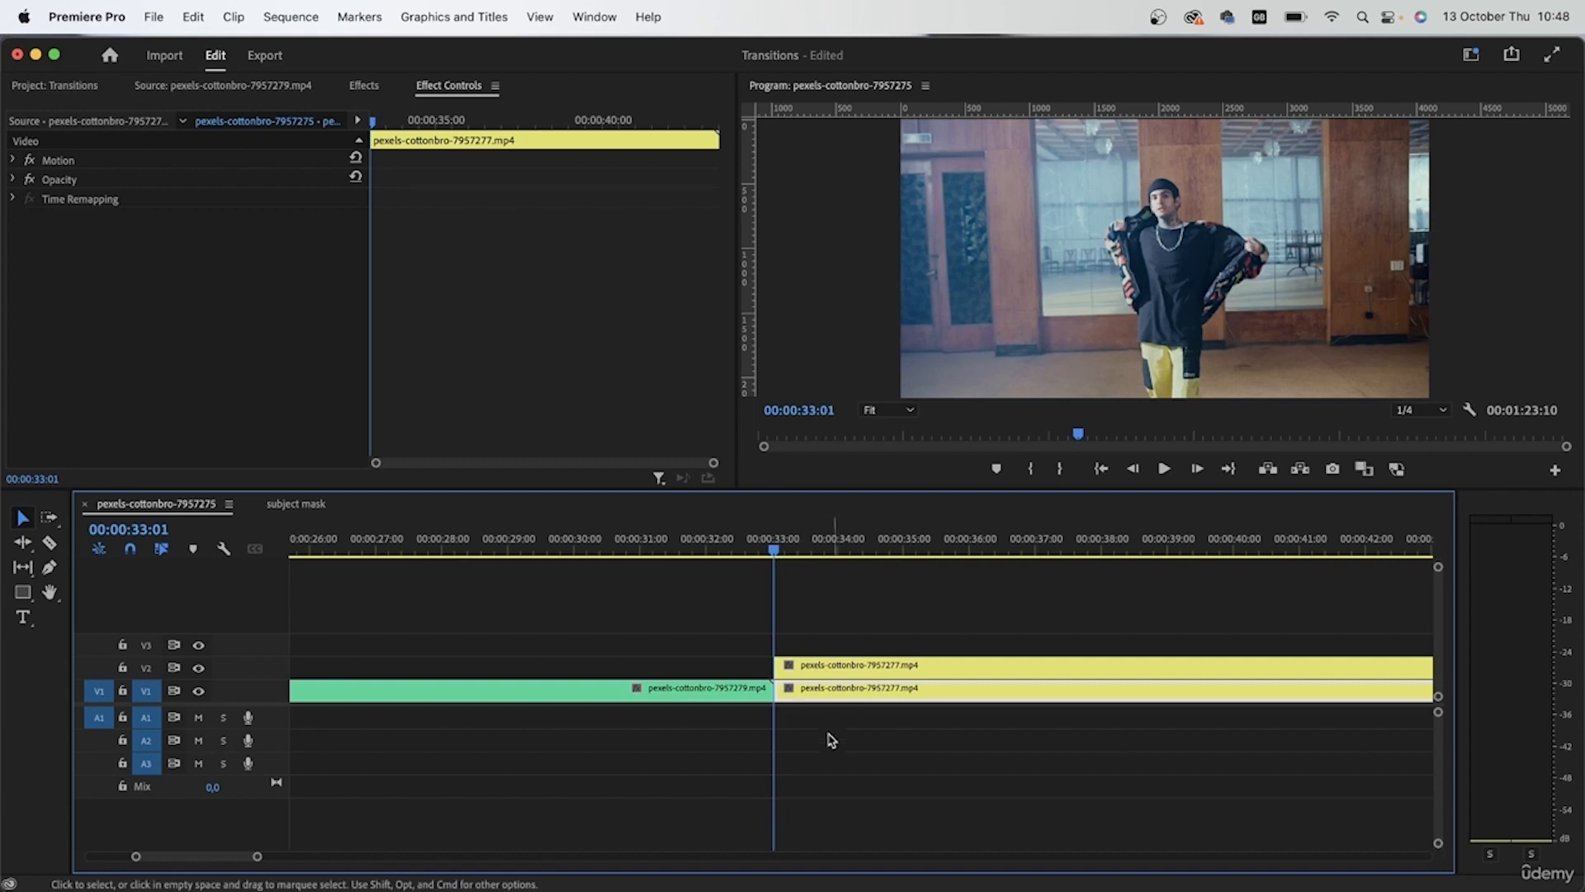
Add a frame hold to the V2 copy at 00:00:33:01 and scrub through it to check the freeze.
right_click(859, 675)
scroll(863, 675, "down", 10)
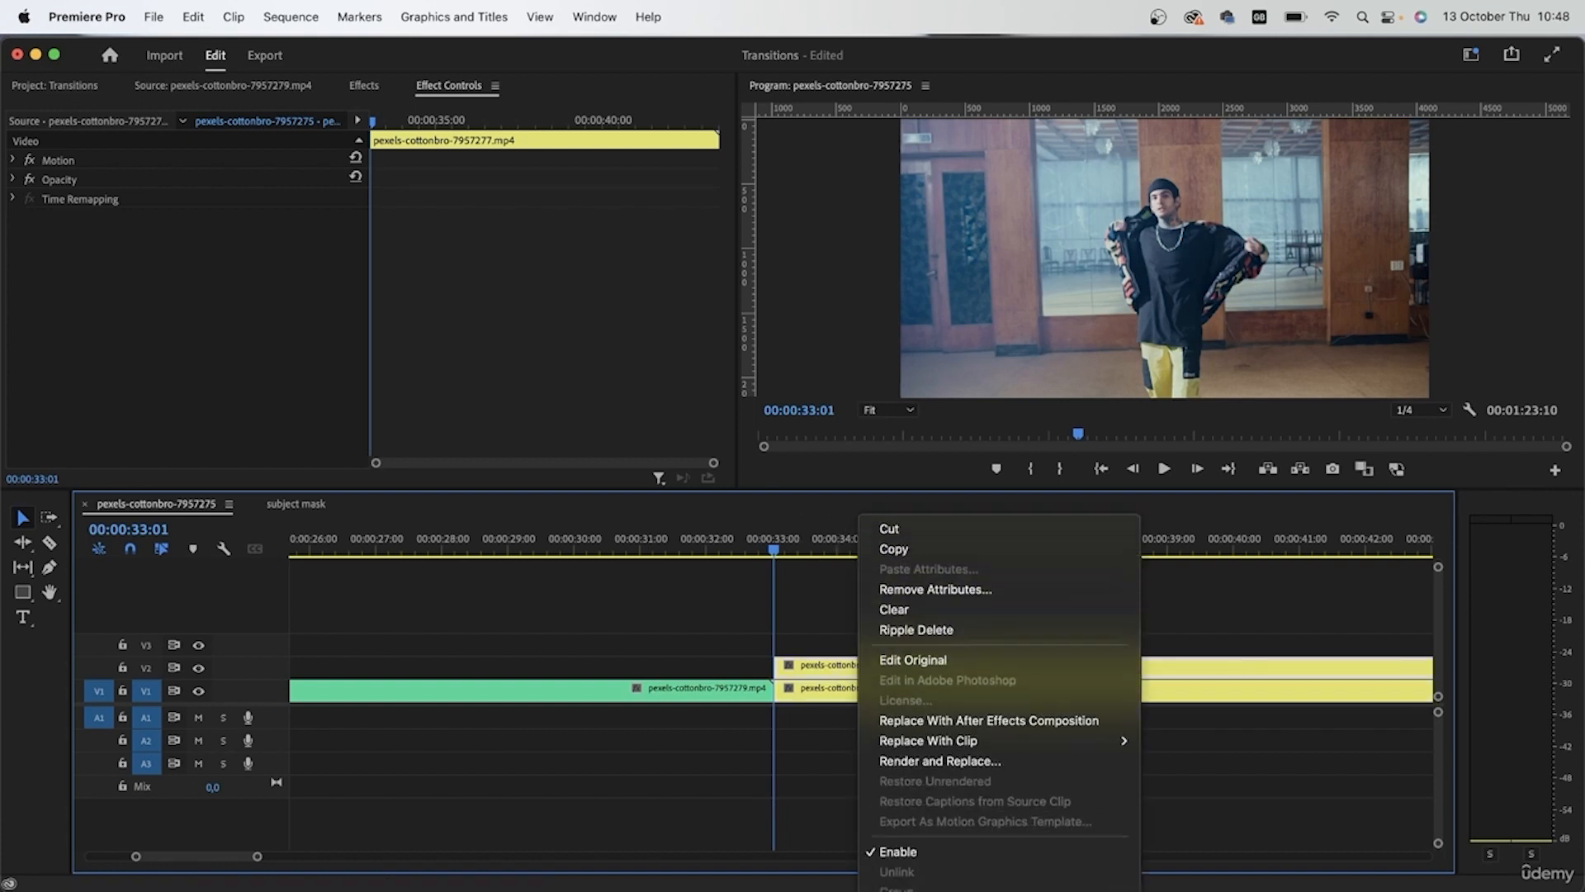
scroll(982, 883, "down", 3)
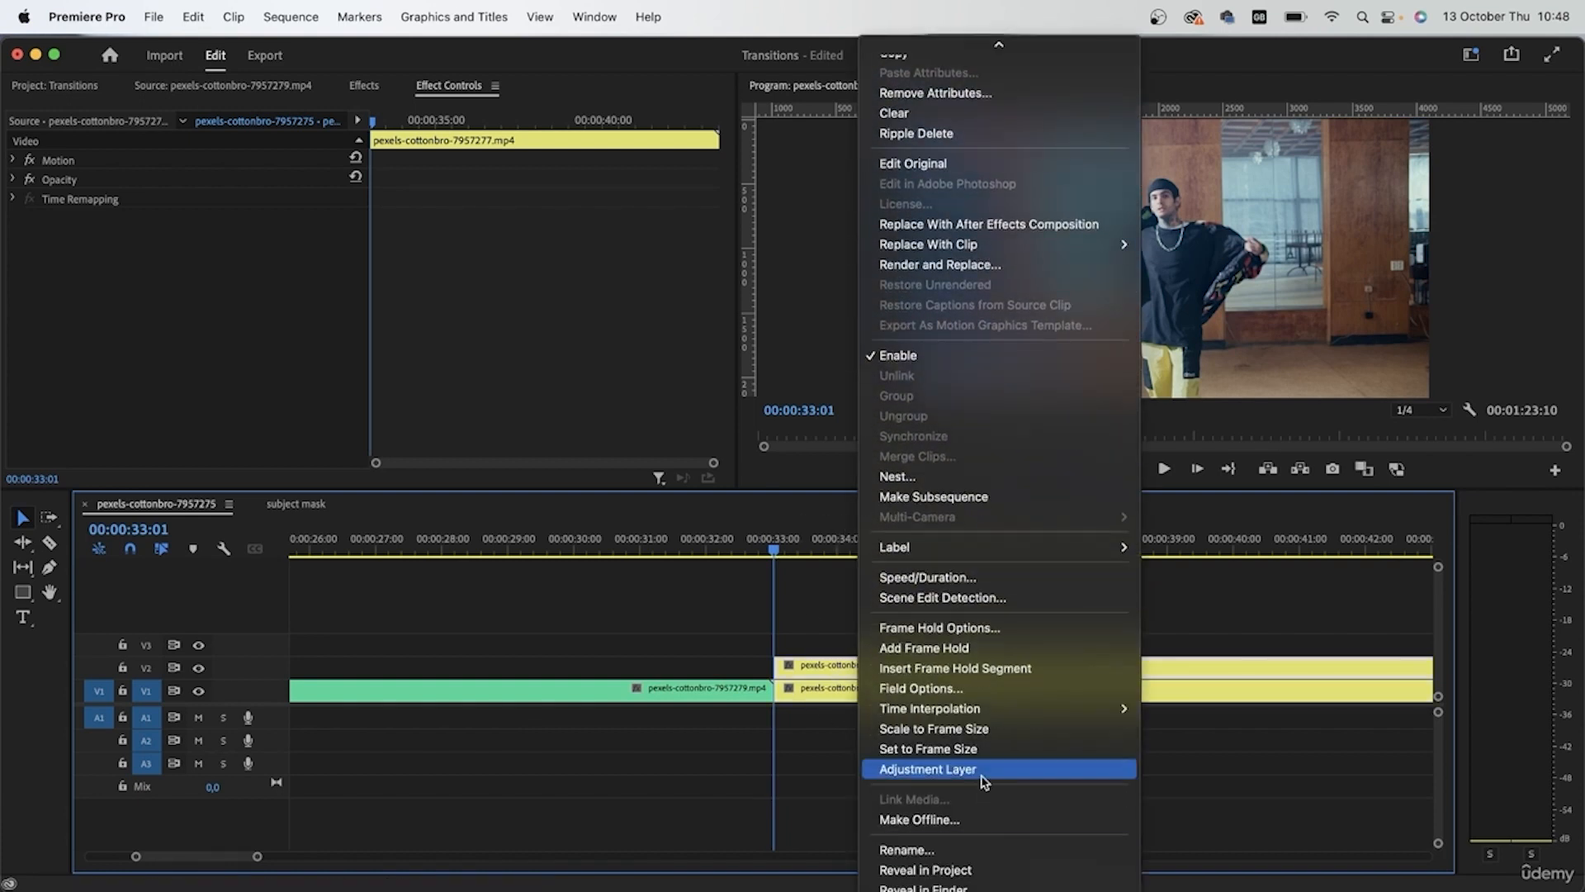
left_click(980, 649)
left_click_drag(774, 552, 868, 615)
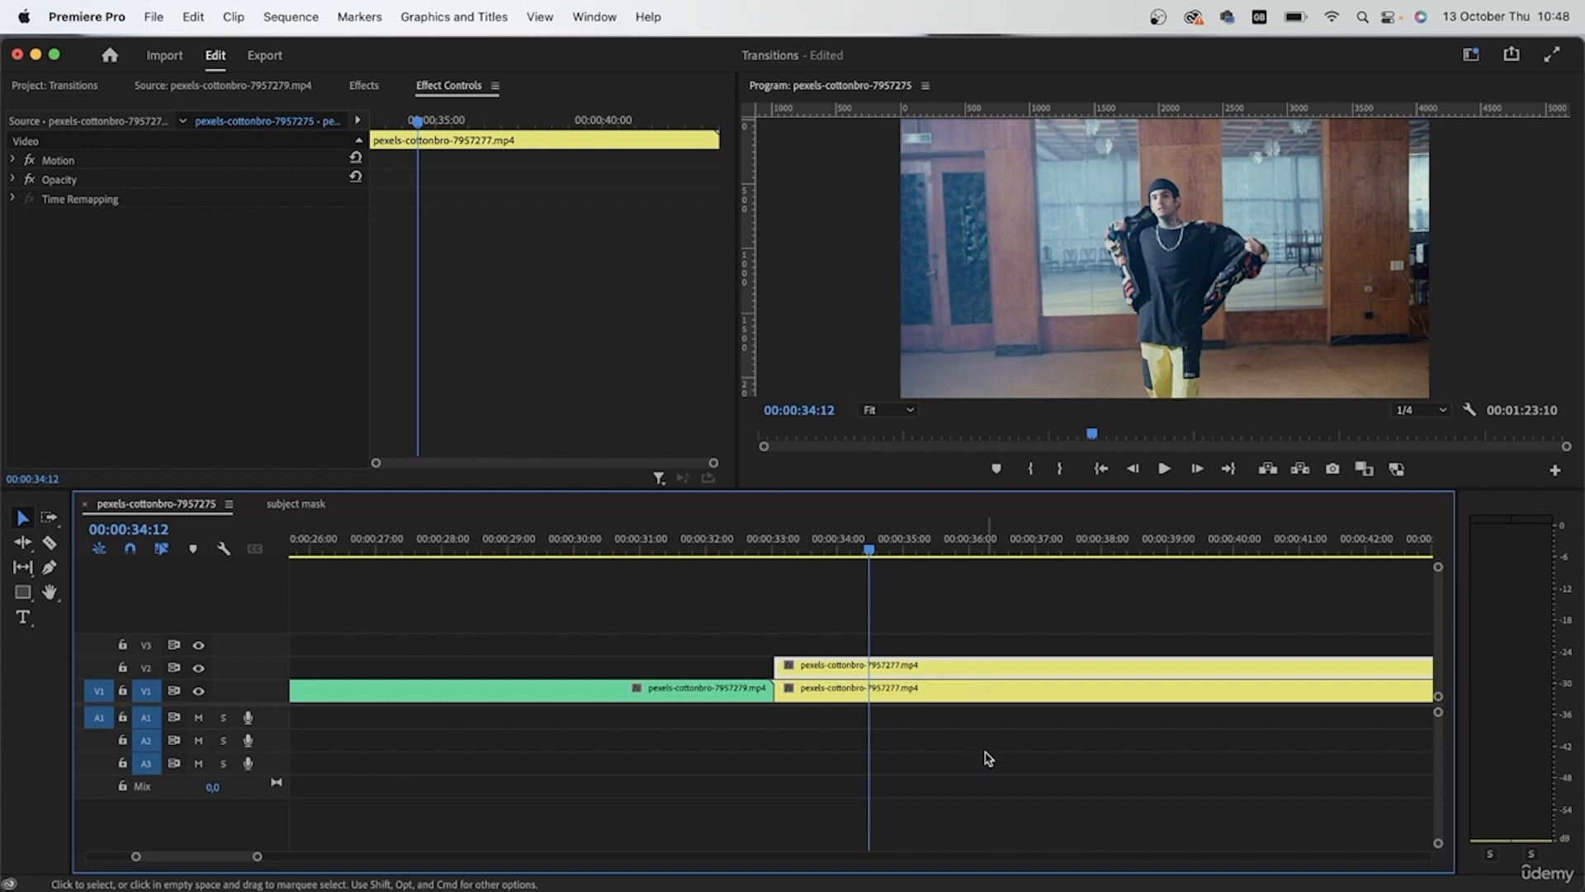
left_click_drag(870, 550, 773, 552)
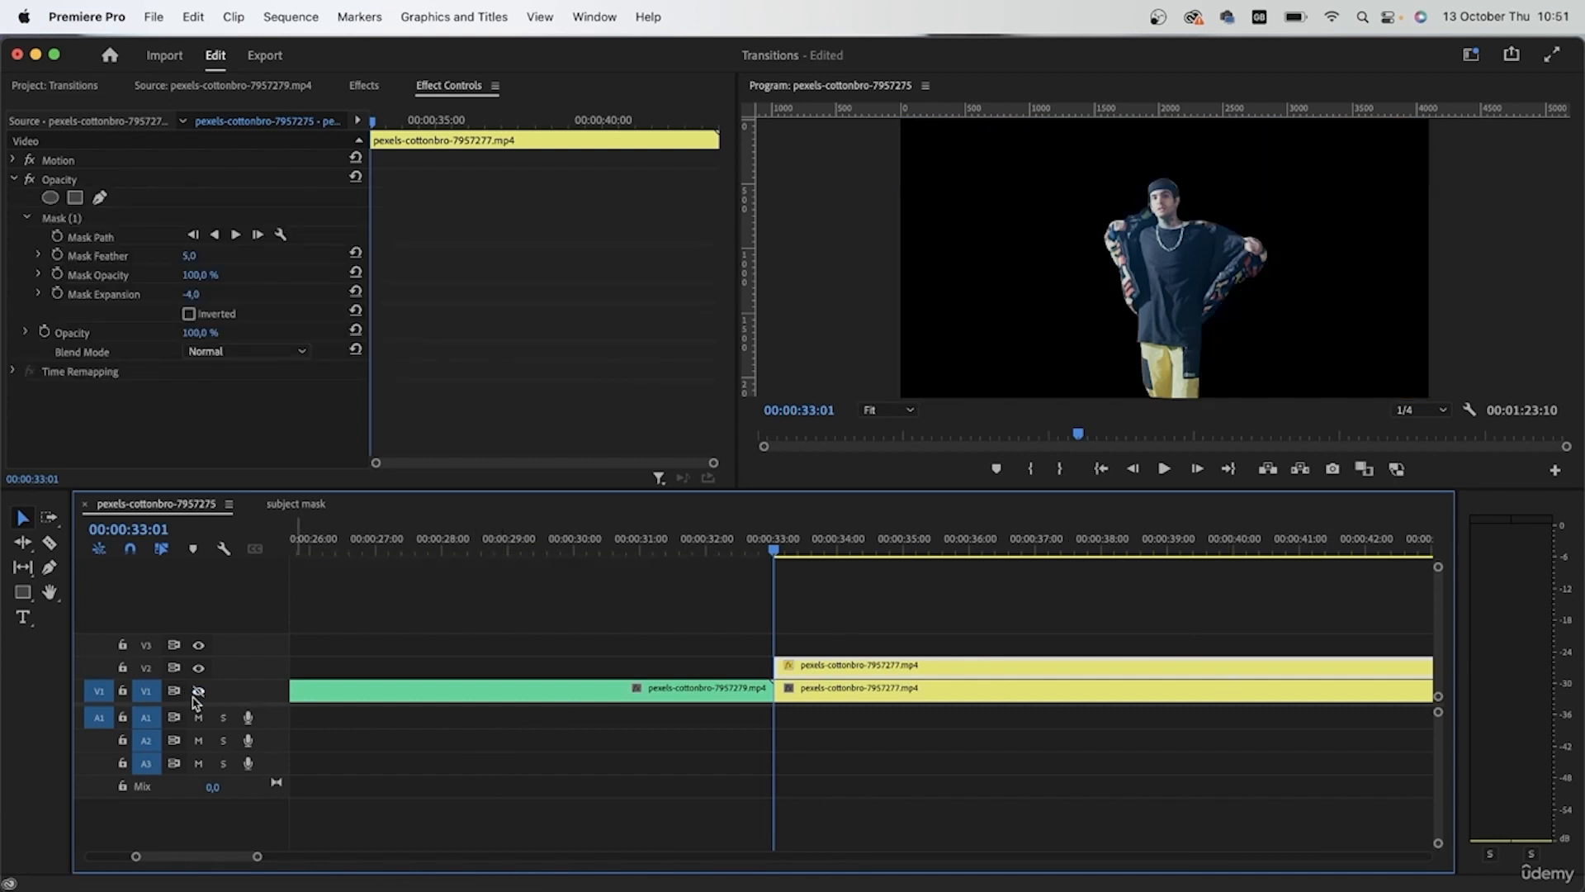
Toggle V1's visibility to check the masked subject, leave the track visible, and collapse the Opacity settings.
left_click(198, 692)
left_click(198, 692)
left_click(198, 691)
left_click(198, 691)
left_click(198, 692)
left_click(198, 692)
left_click(199, 692)
left_click(13, 180)
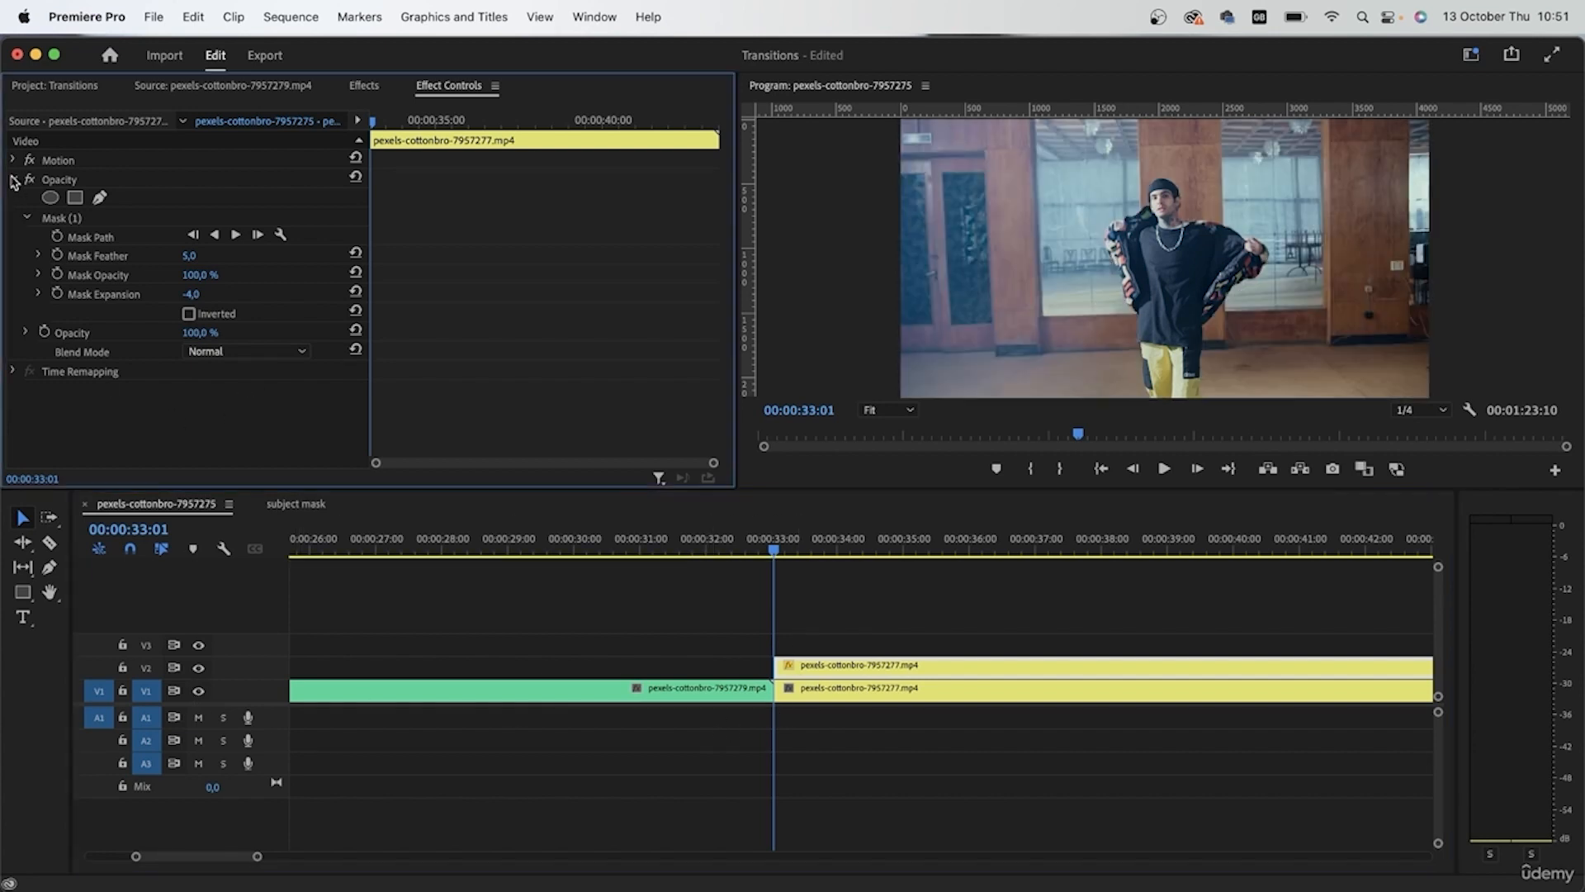
Step back ten frames to 00:00:32:16 and move the masked V2 clip to start there.
left_click(729, 743)
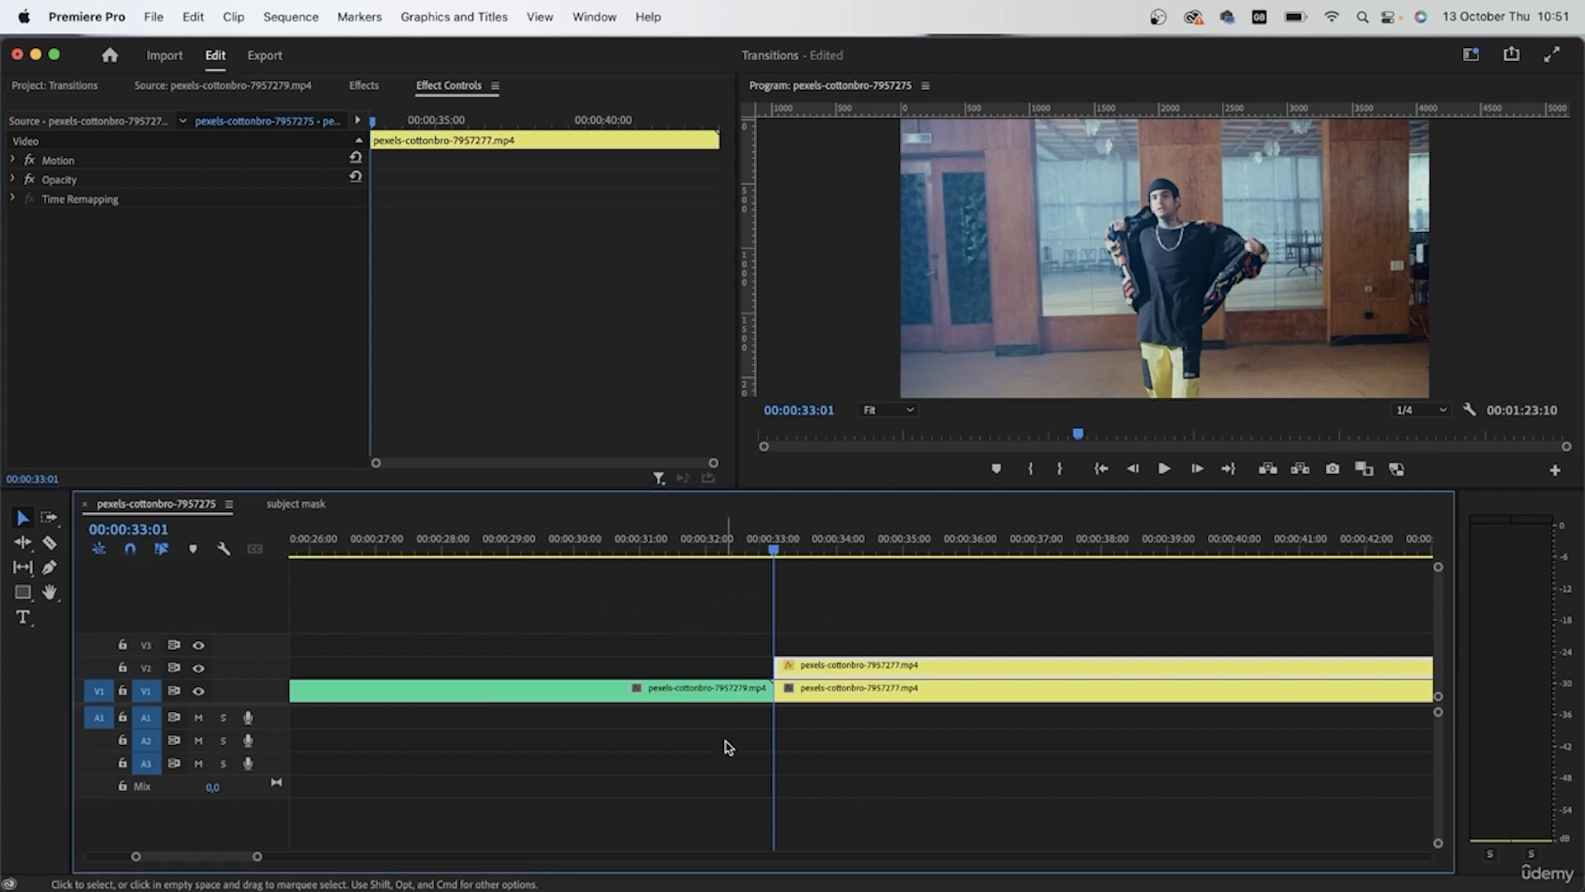
left_click(1128, 471, "shift")
left_click(1129, 471, "shift")
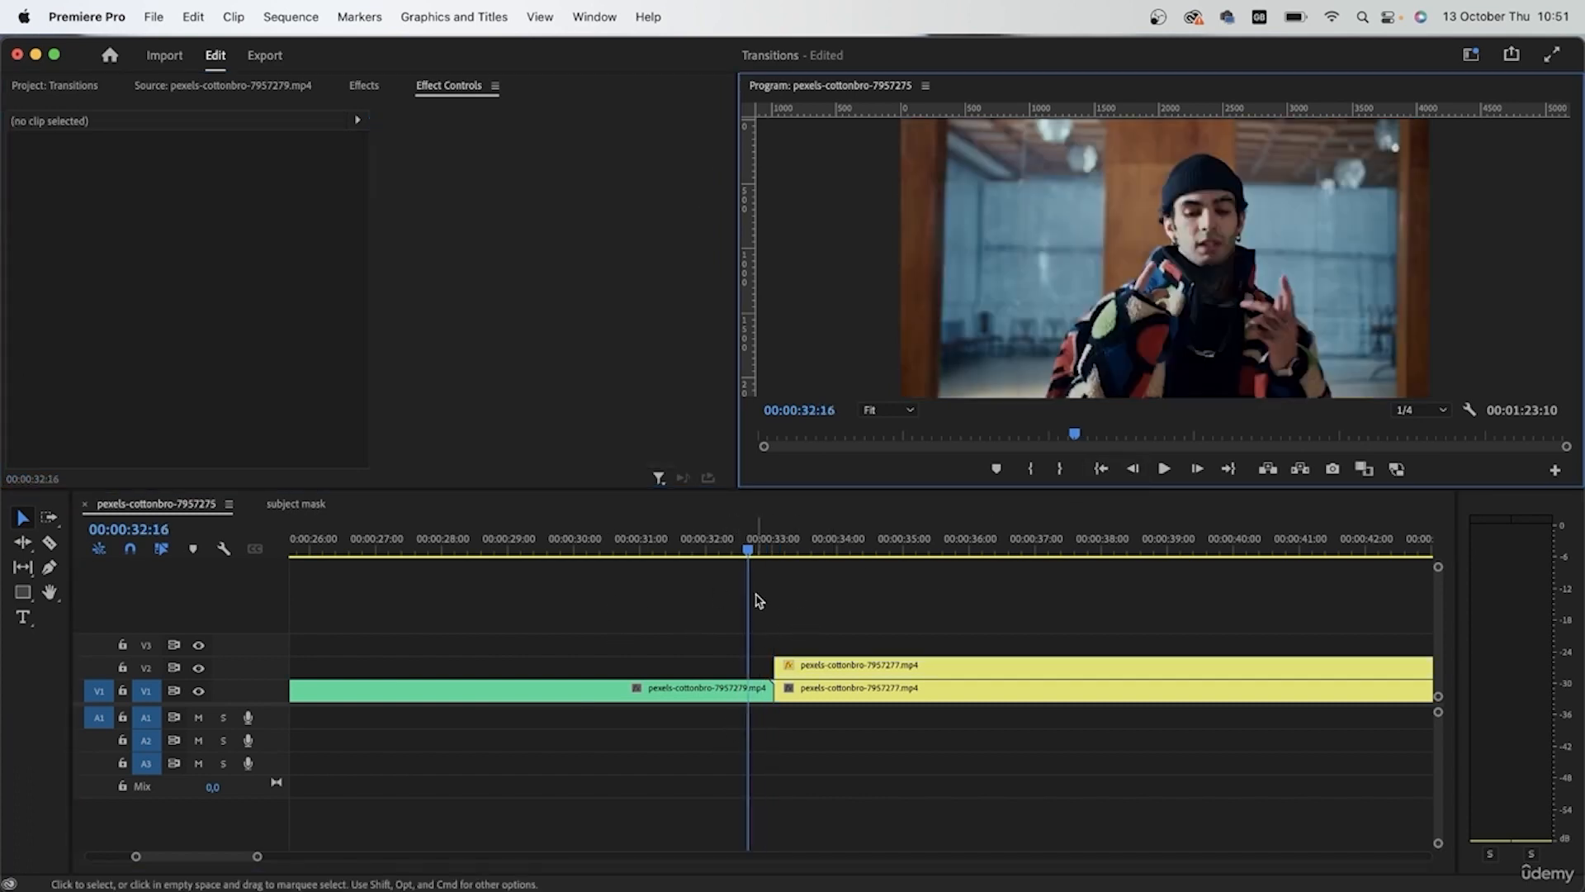
left_click_drag(899, 677, 869, 675)
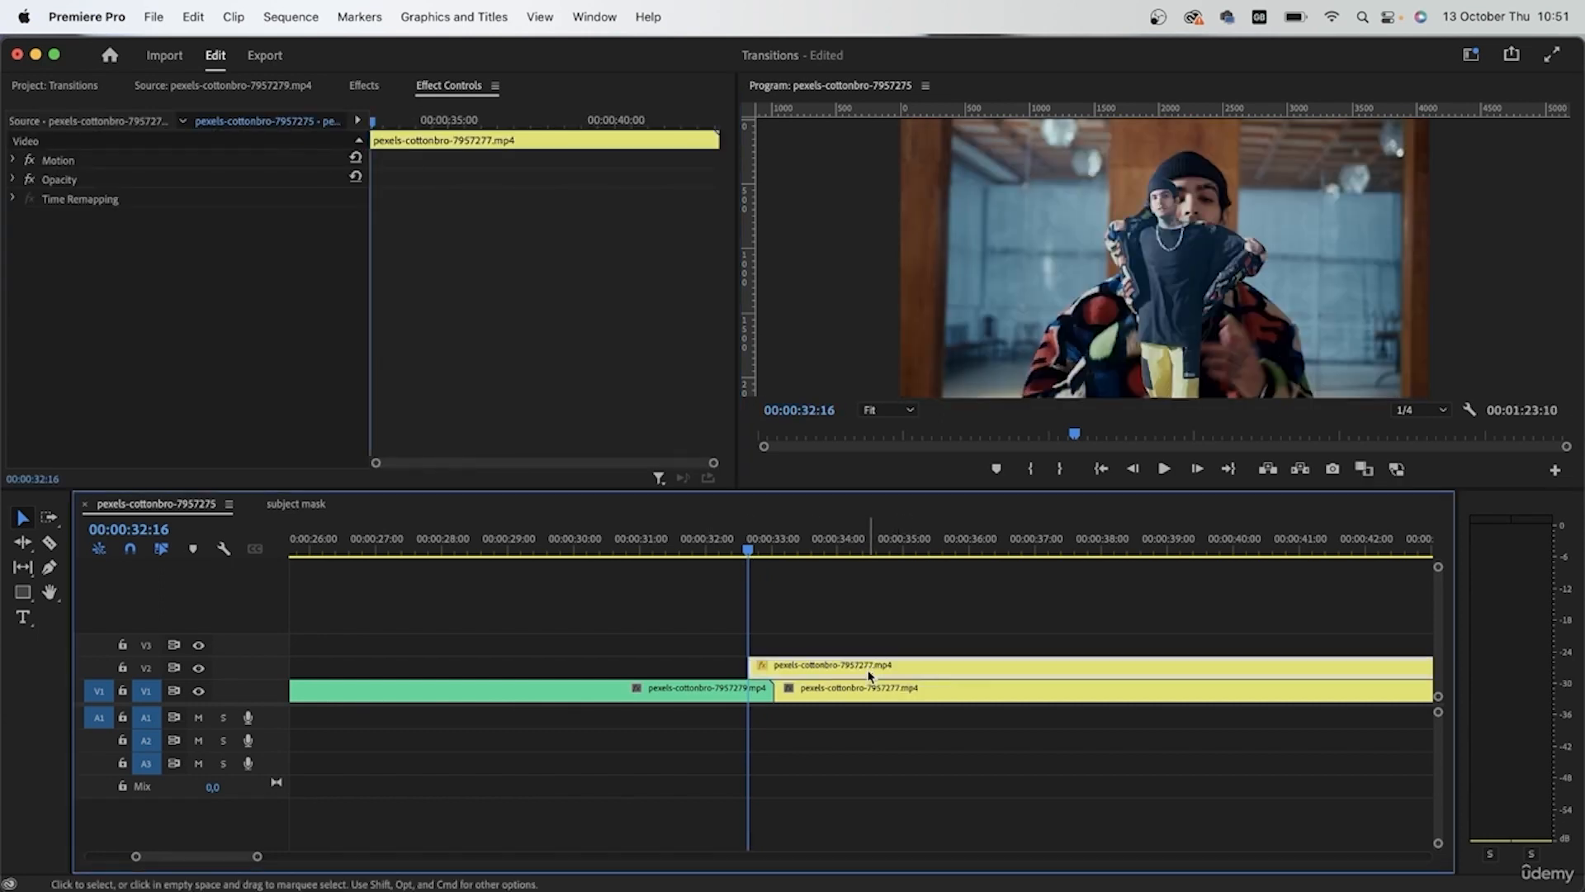
Cut the masked V2 clip where the third clip begins on V1 and delete the part after the cut.
key("c")
left_click(802, 665)
key("v")
left_click(831, 664)
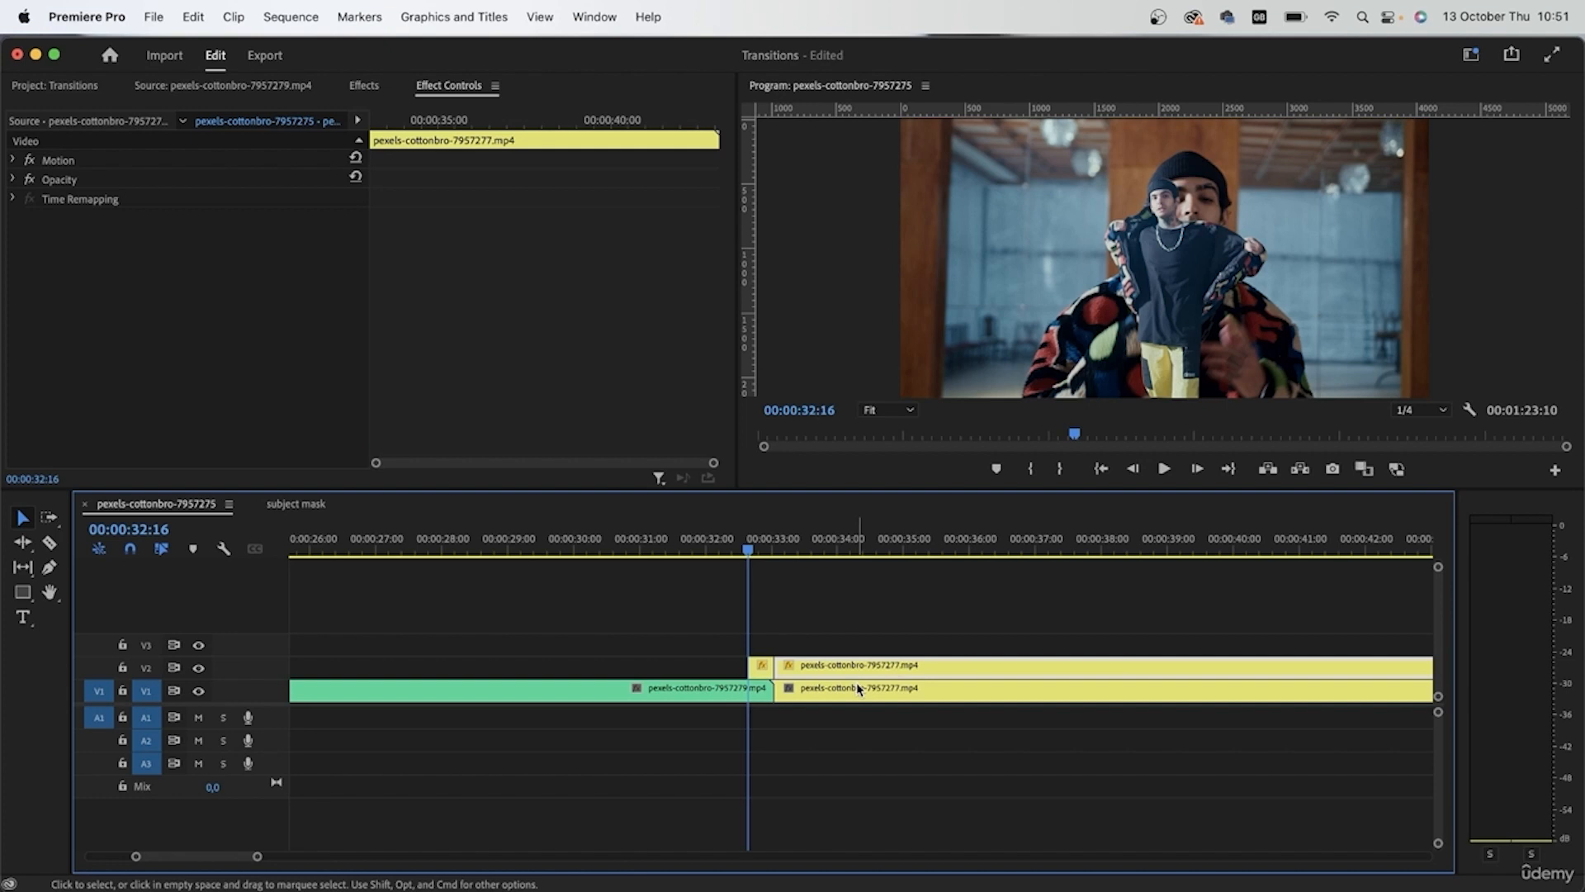
key("Delete")
Play the end of the second clip to preview the frozen subject's appearance, and return to 00:00:32:05.
scroll(830, 716, "up", 3)
scroll(832, 719, "up", 2)
scroll(832, 720, "left", 3)
left_click(582, 540)
key("space")
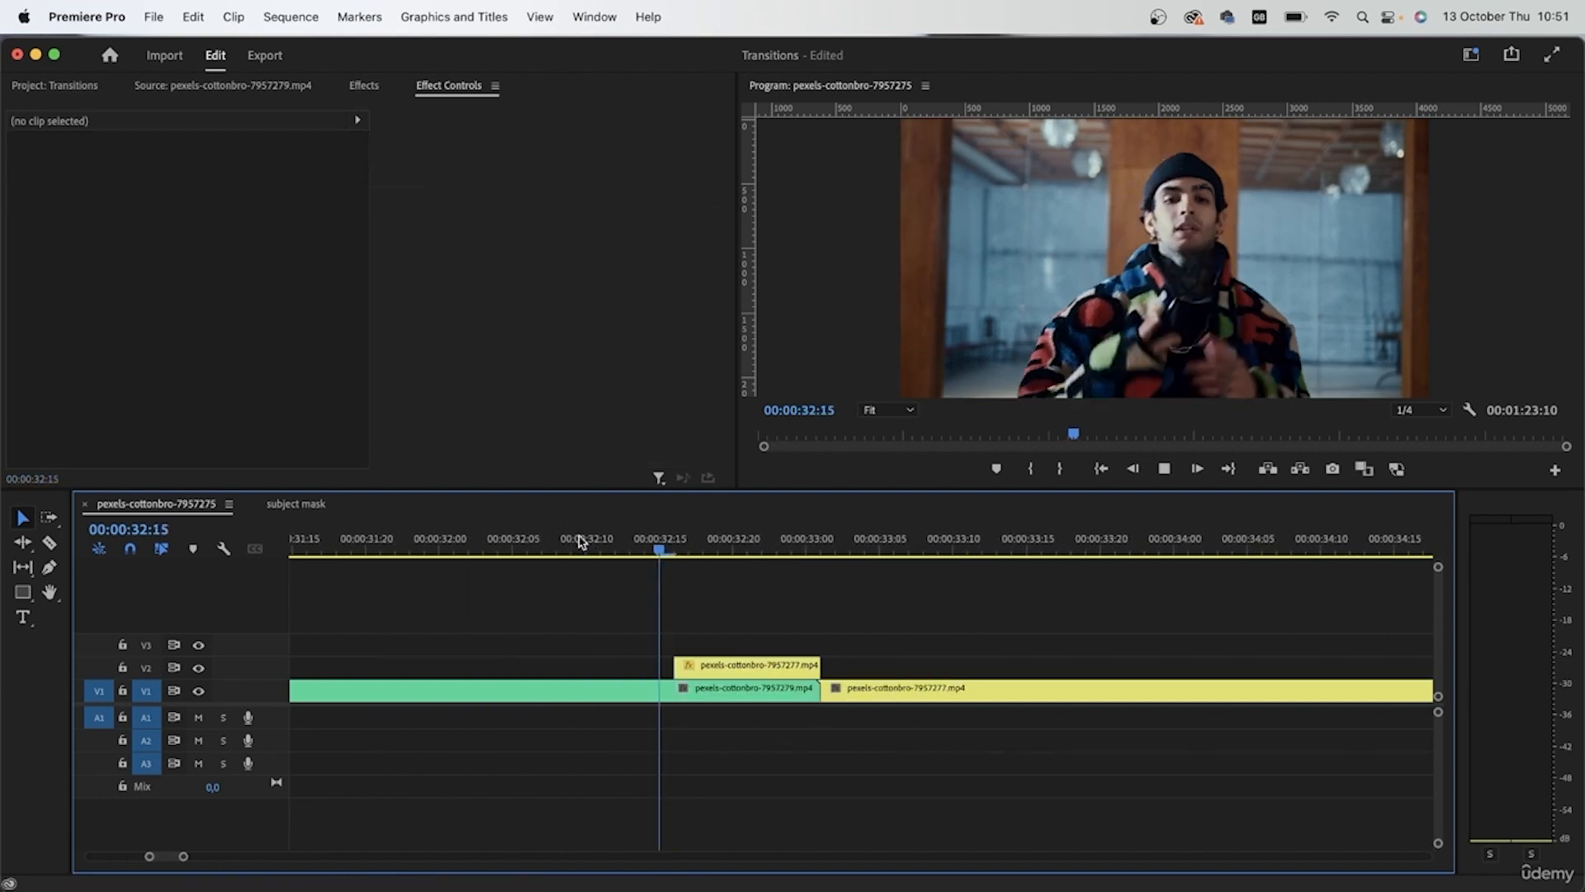
left_click(511, 541)
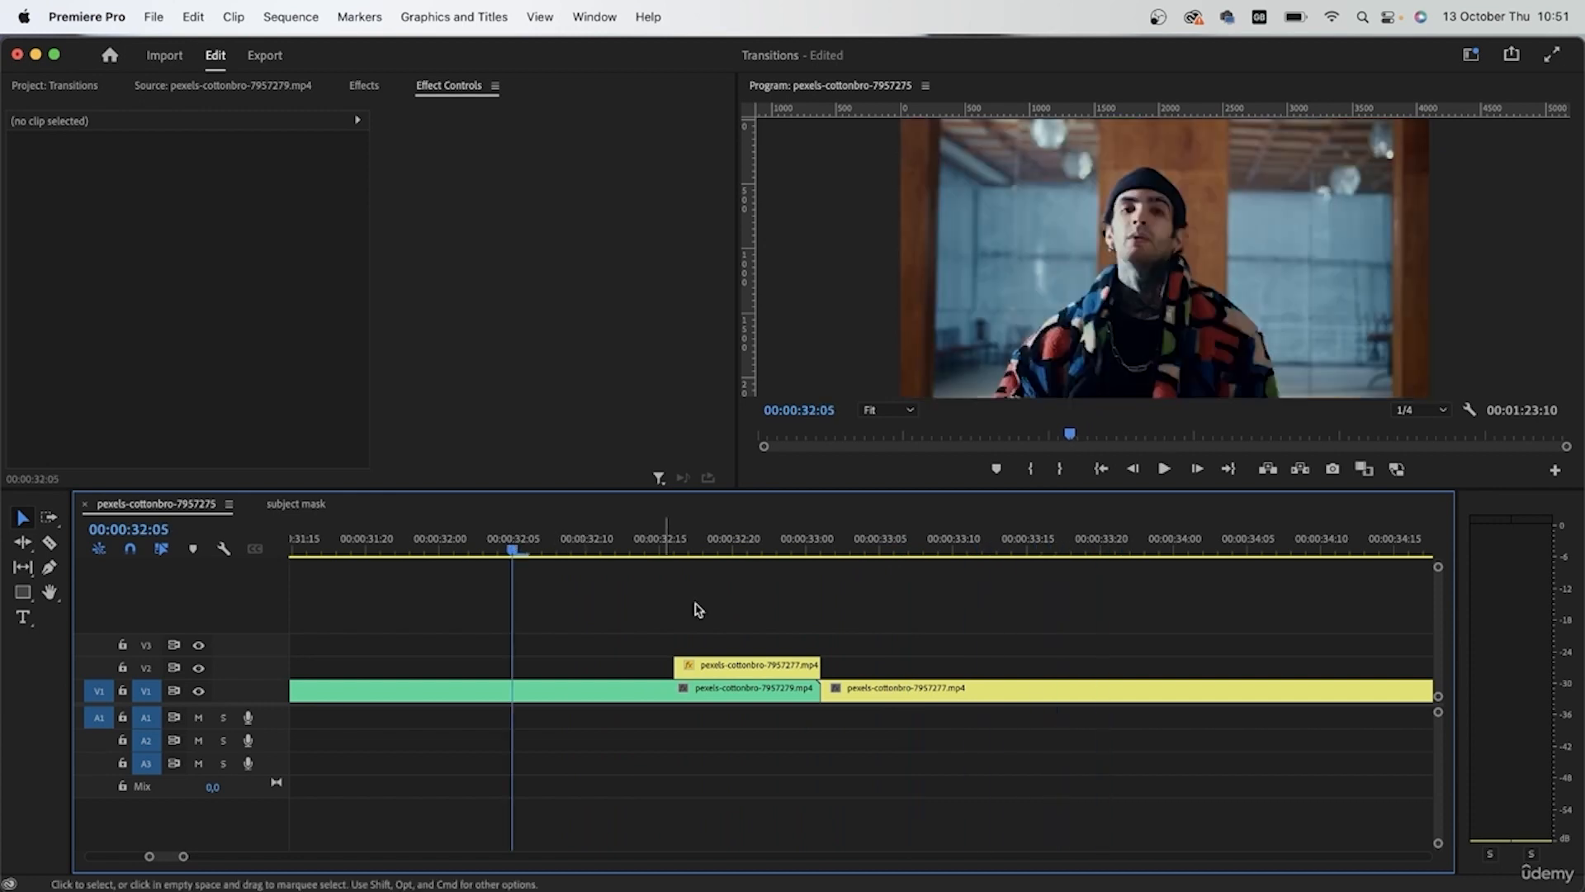
Nest the short masked clip on V2 as a sequence named "mask subject".
scroll(817, 641, "down", 2)
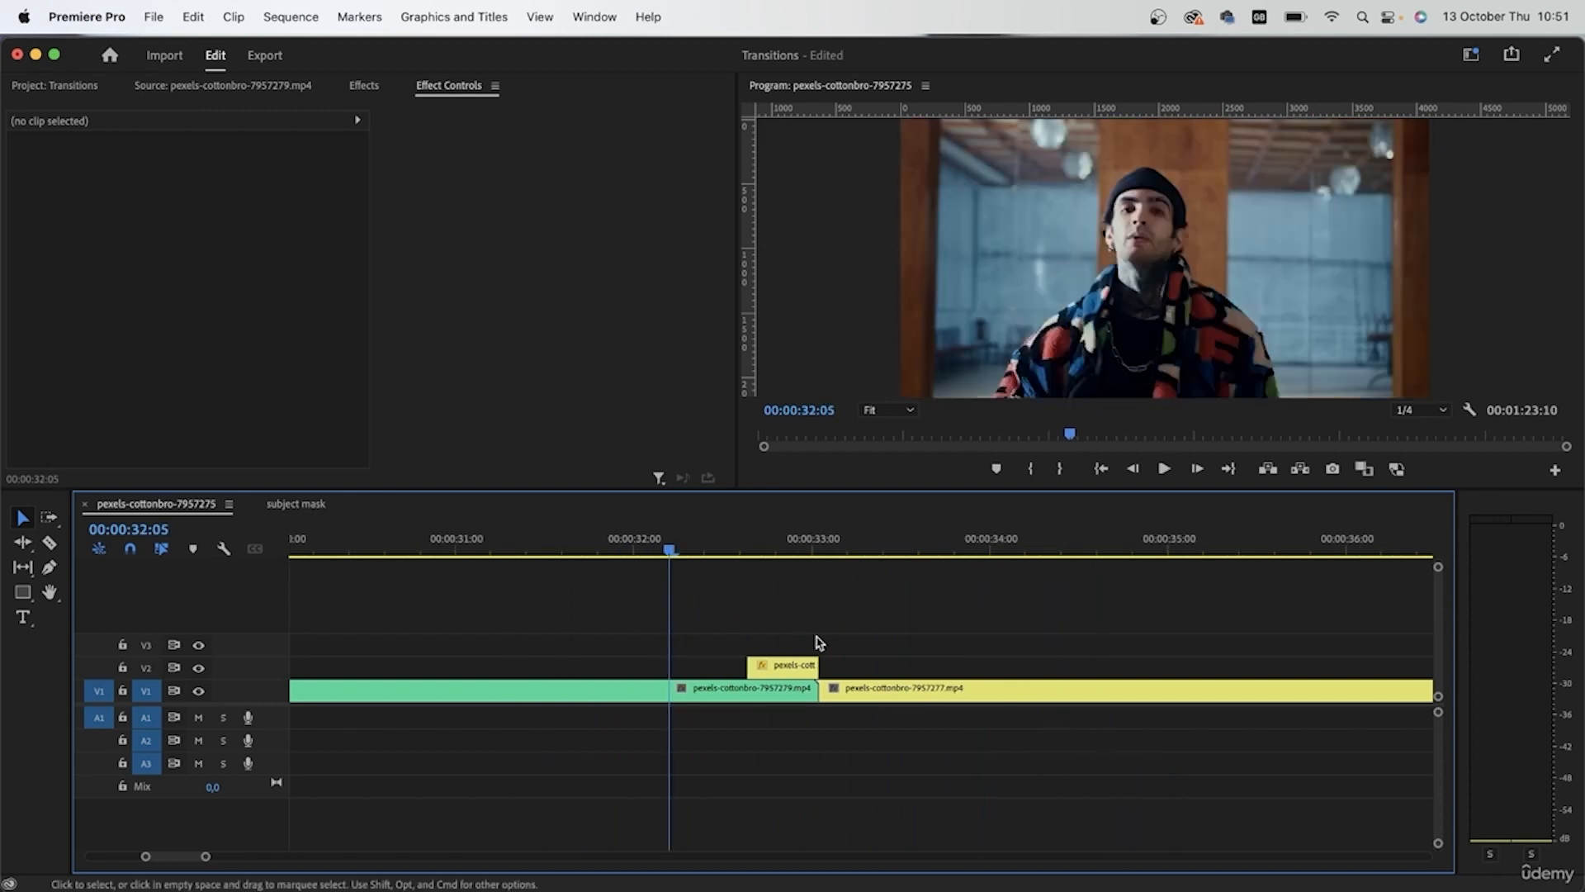
left_click(770, 543)
left_click(787, 666)
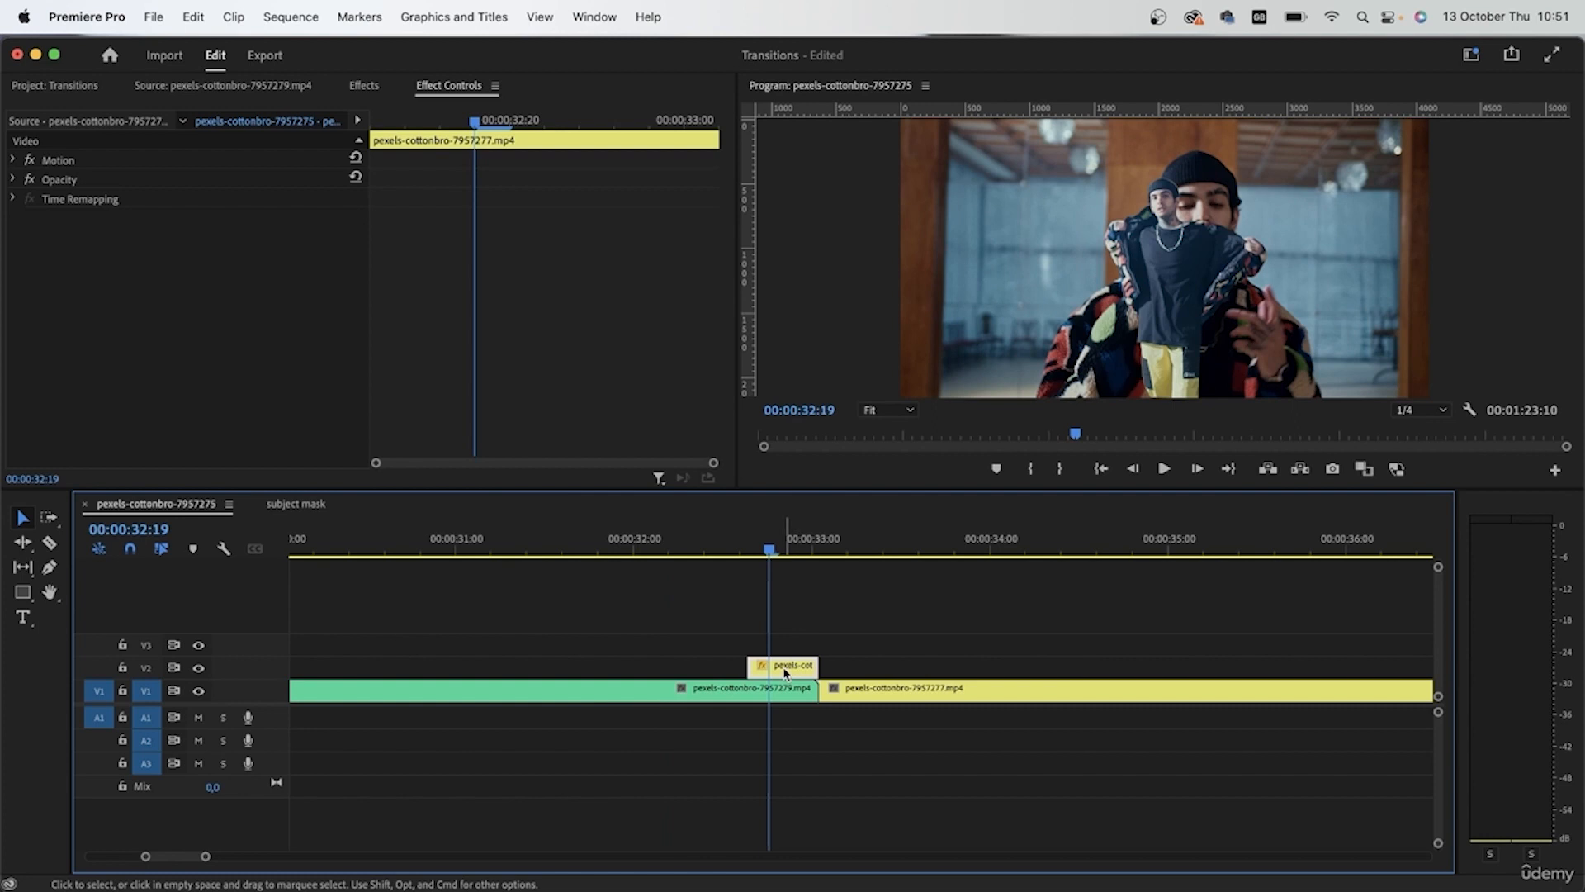
right_click(786, 670)
scroll(925, 780, "down", 5)
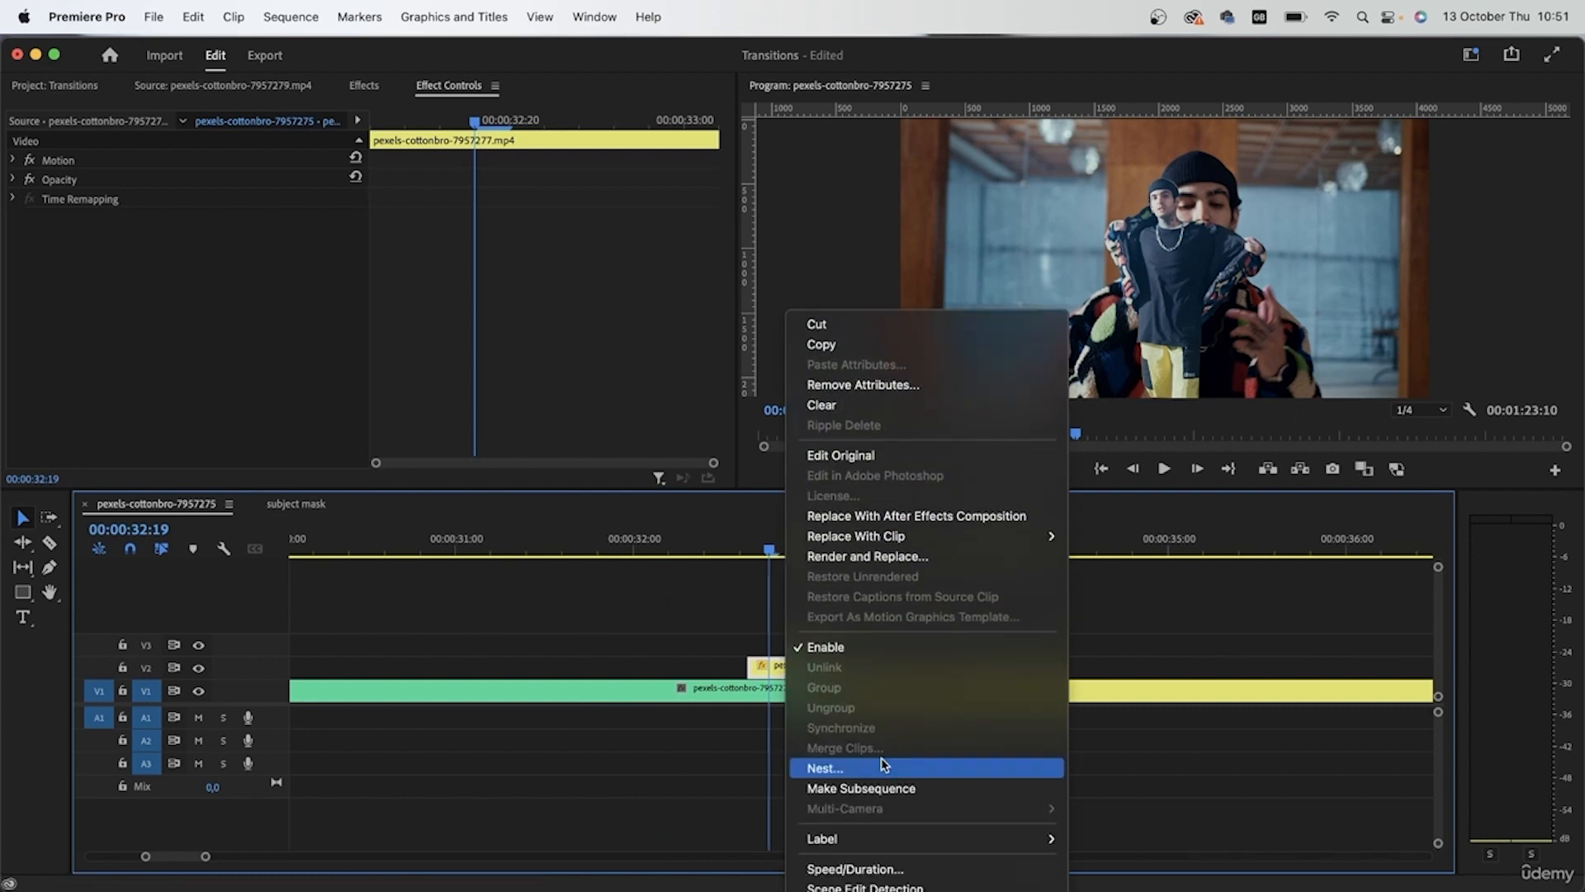
left_click(856, 766)
type("mask subject")
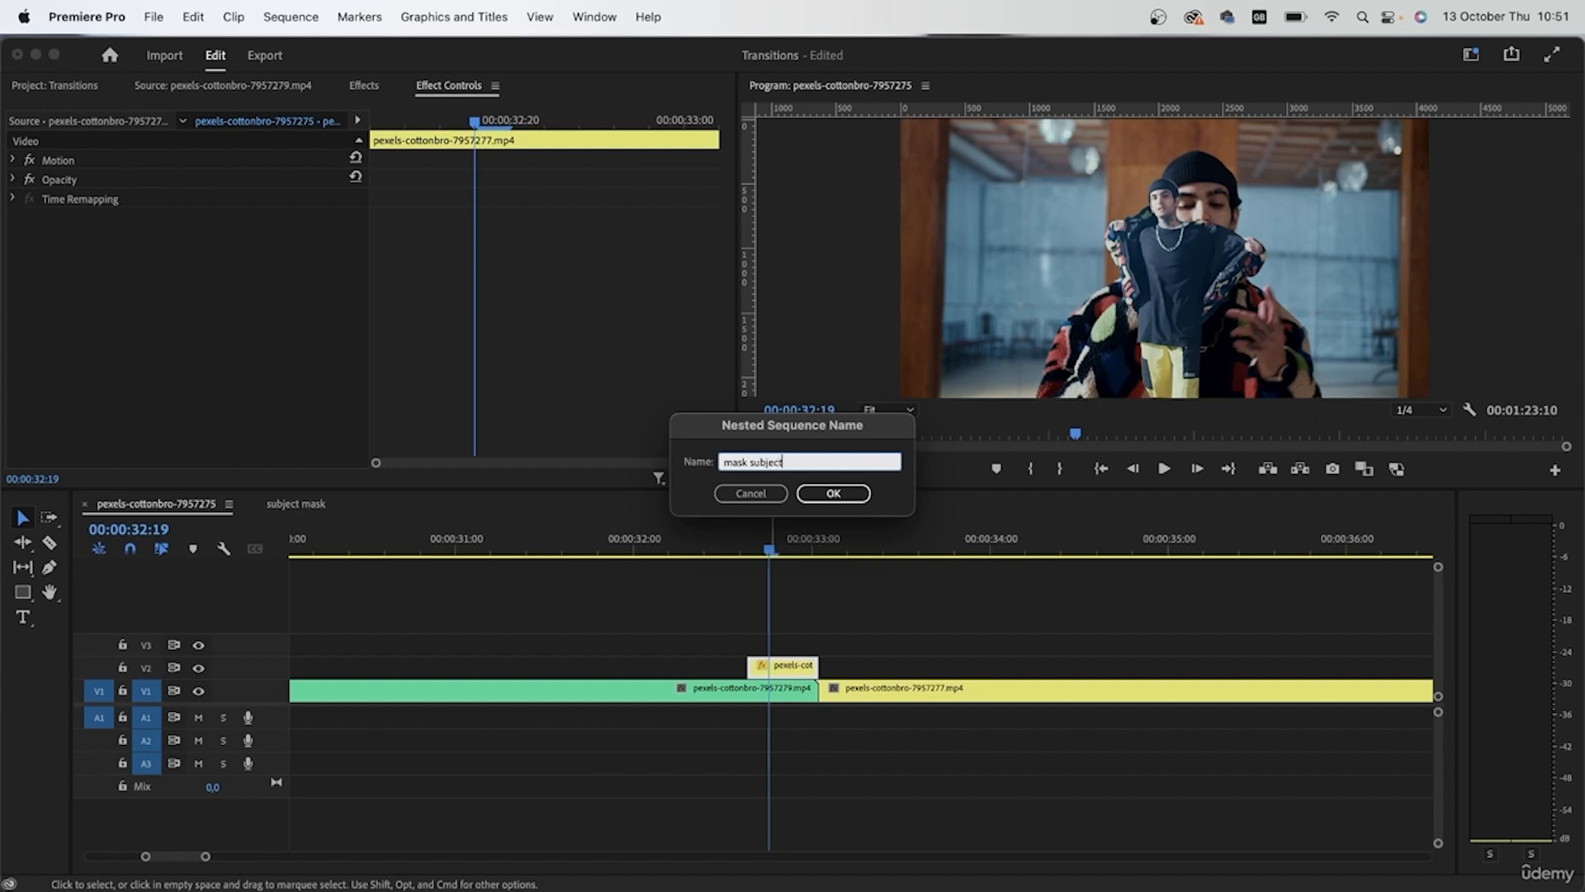
key("Return")
Find the Transform video effect, apply it to the mask subject nest, and show its settings.
left_click(780, 665)
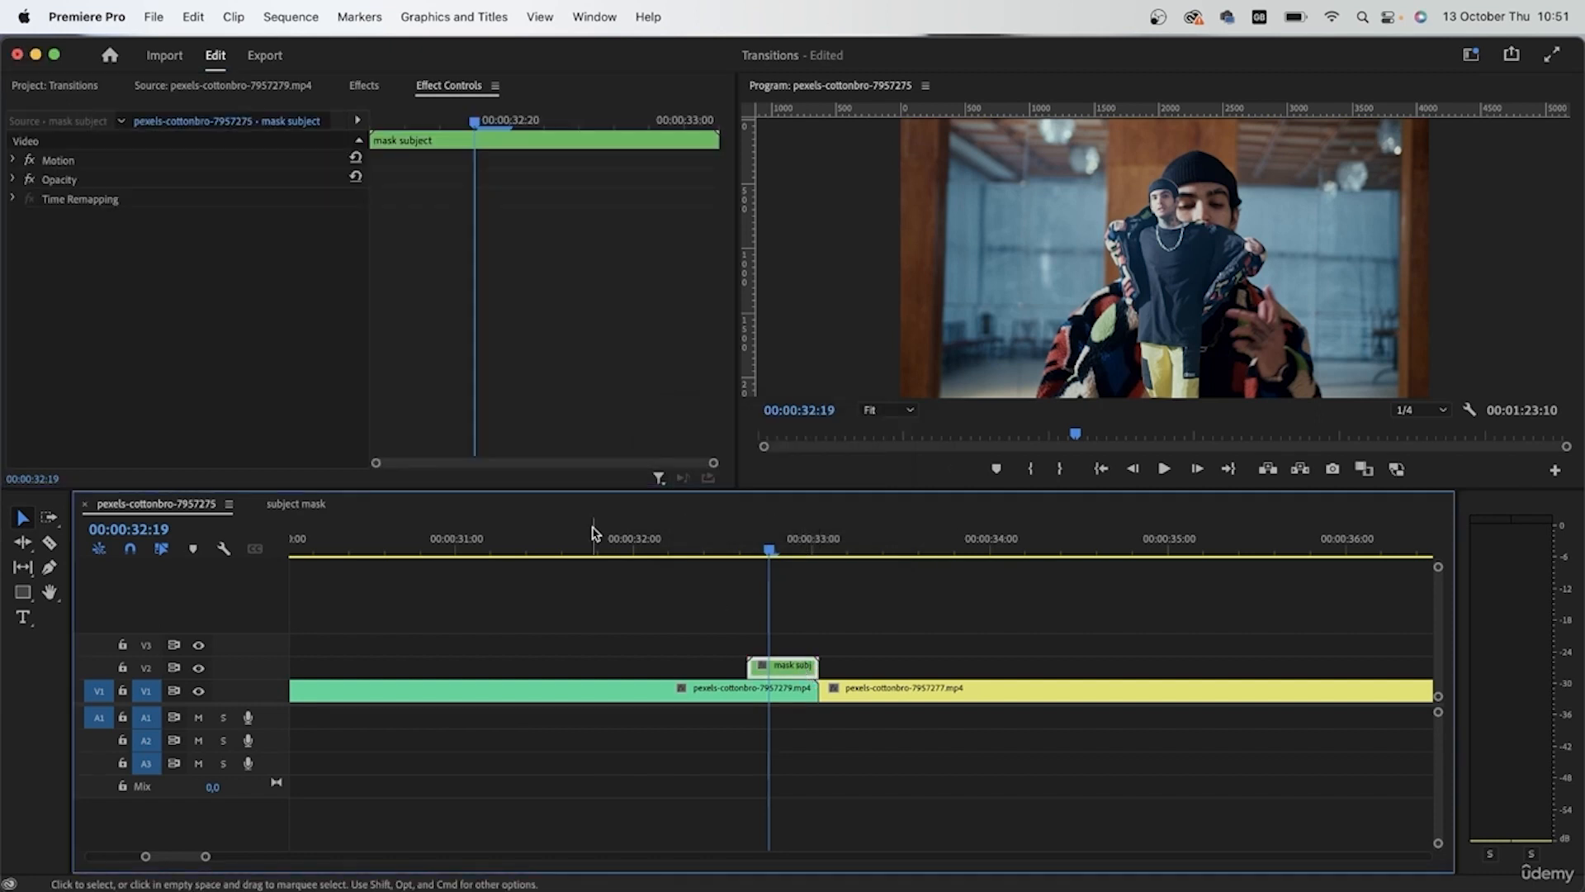
left_click(366, 88)
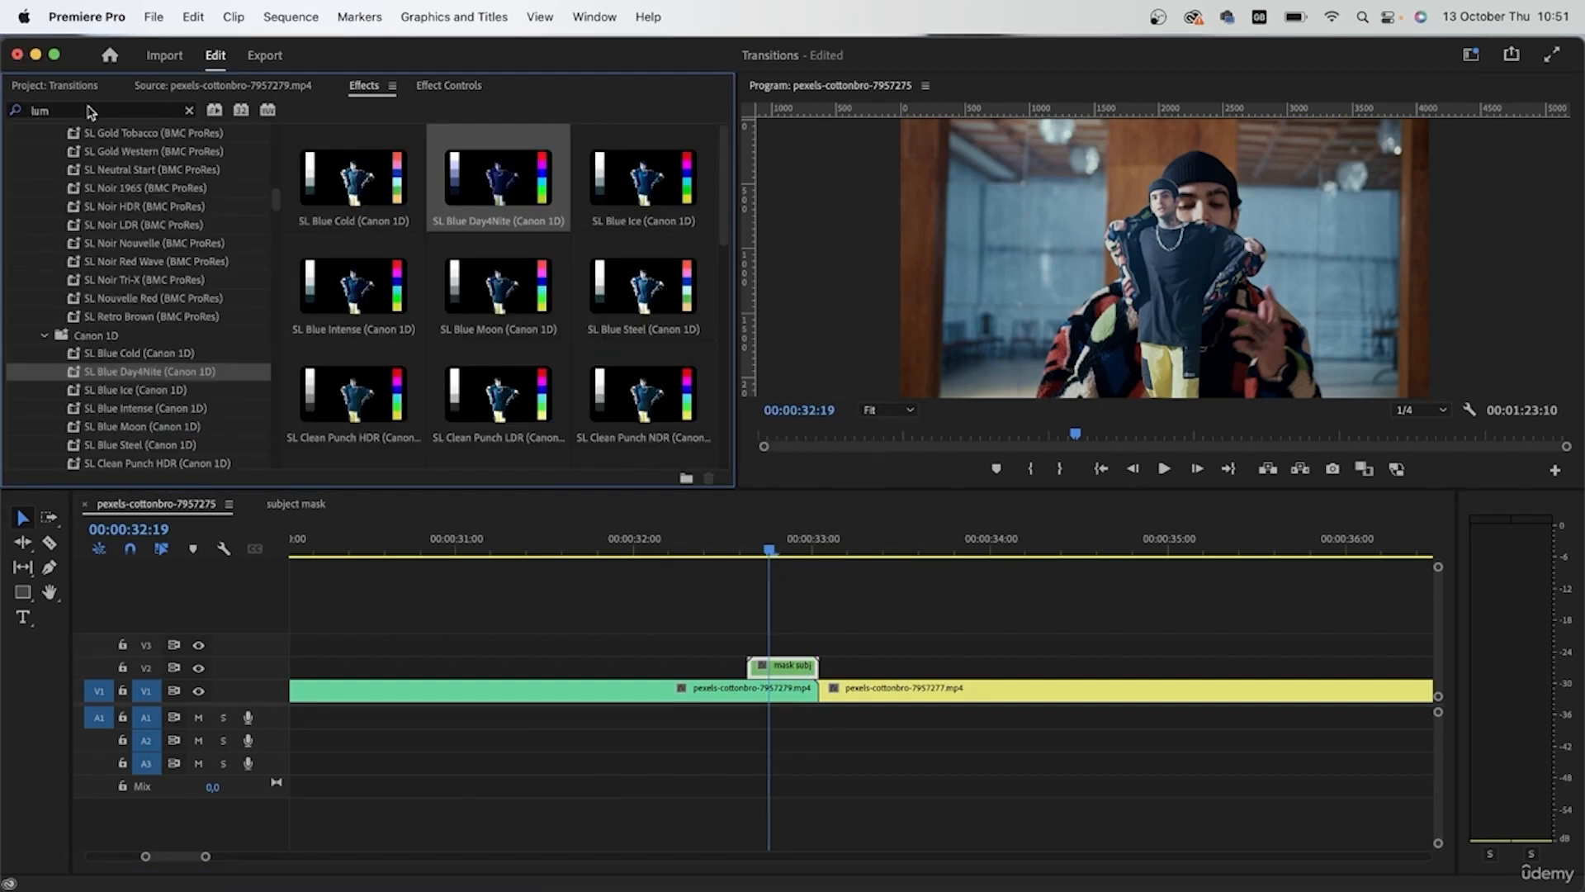
left_click(89, 112)
type("transform")
left_click_drag(96, 243, 780, 667)
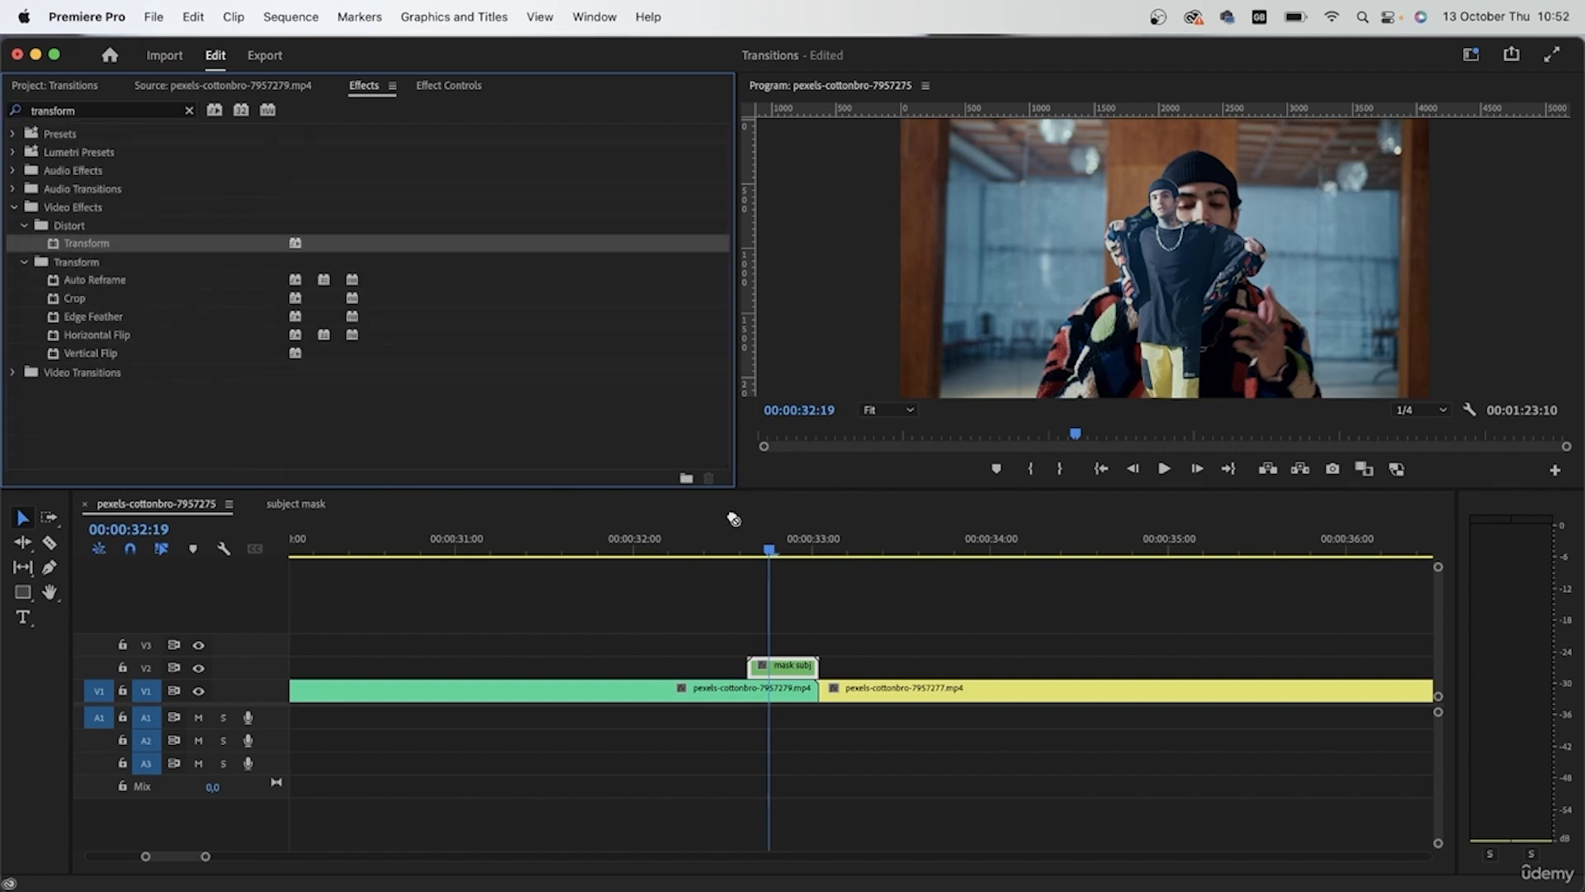
left_click(442, 92)
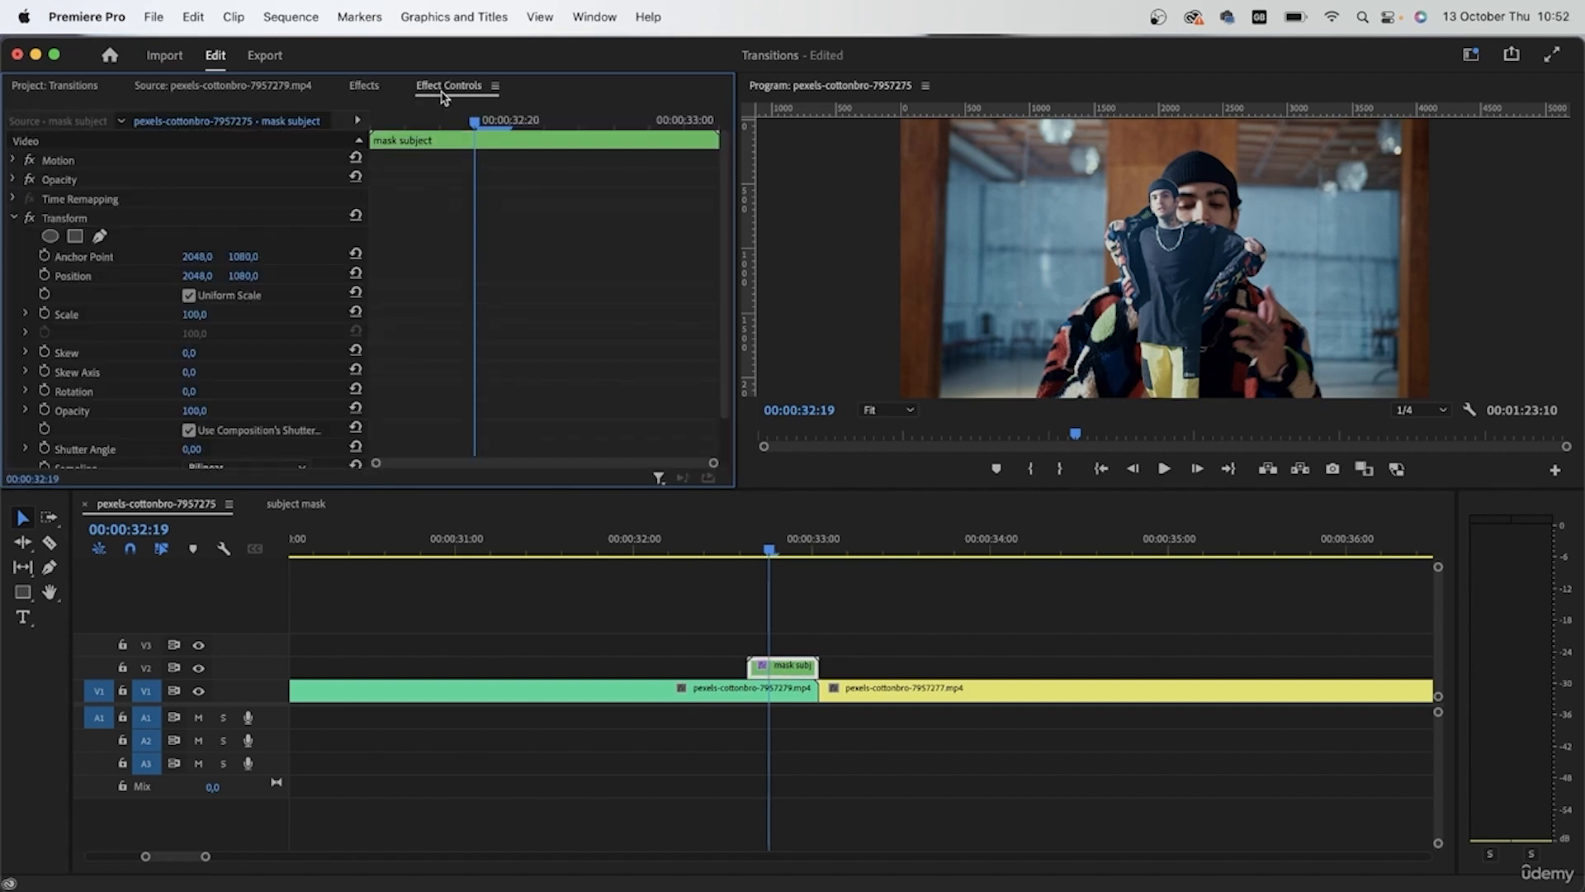
Keyframe the mask subject's Transform Position at 2048, 1080 on 00:00:33:01 and at 4995, 1080 on 00:00:32:17.
left_click_drag(767, 554, 747, 551)
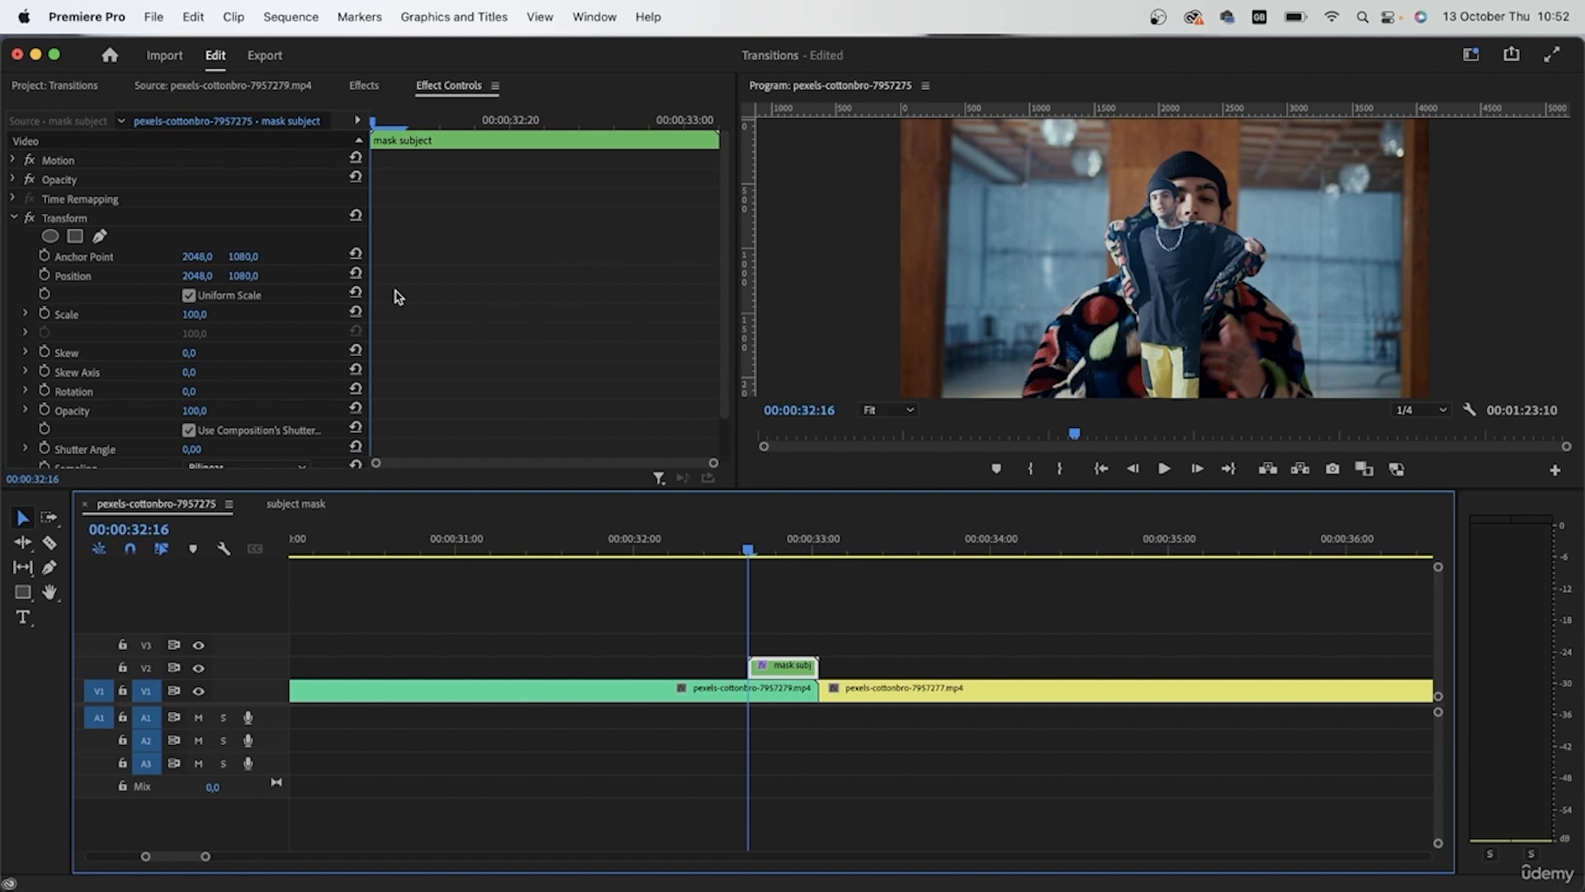
left_click_drag(378, 123, 747, 175)
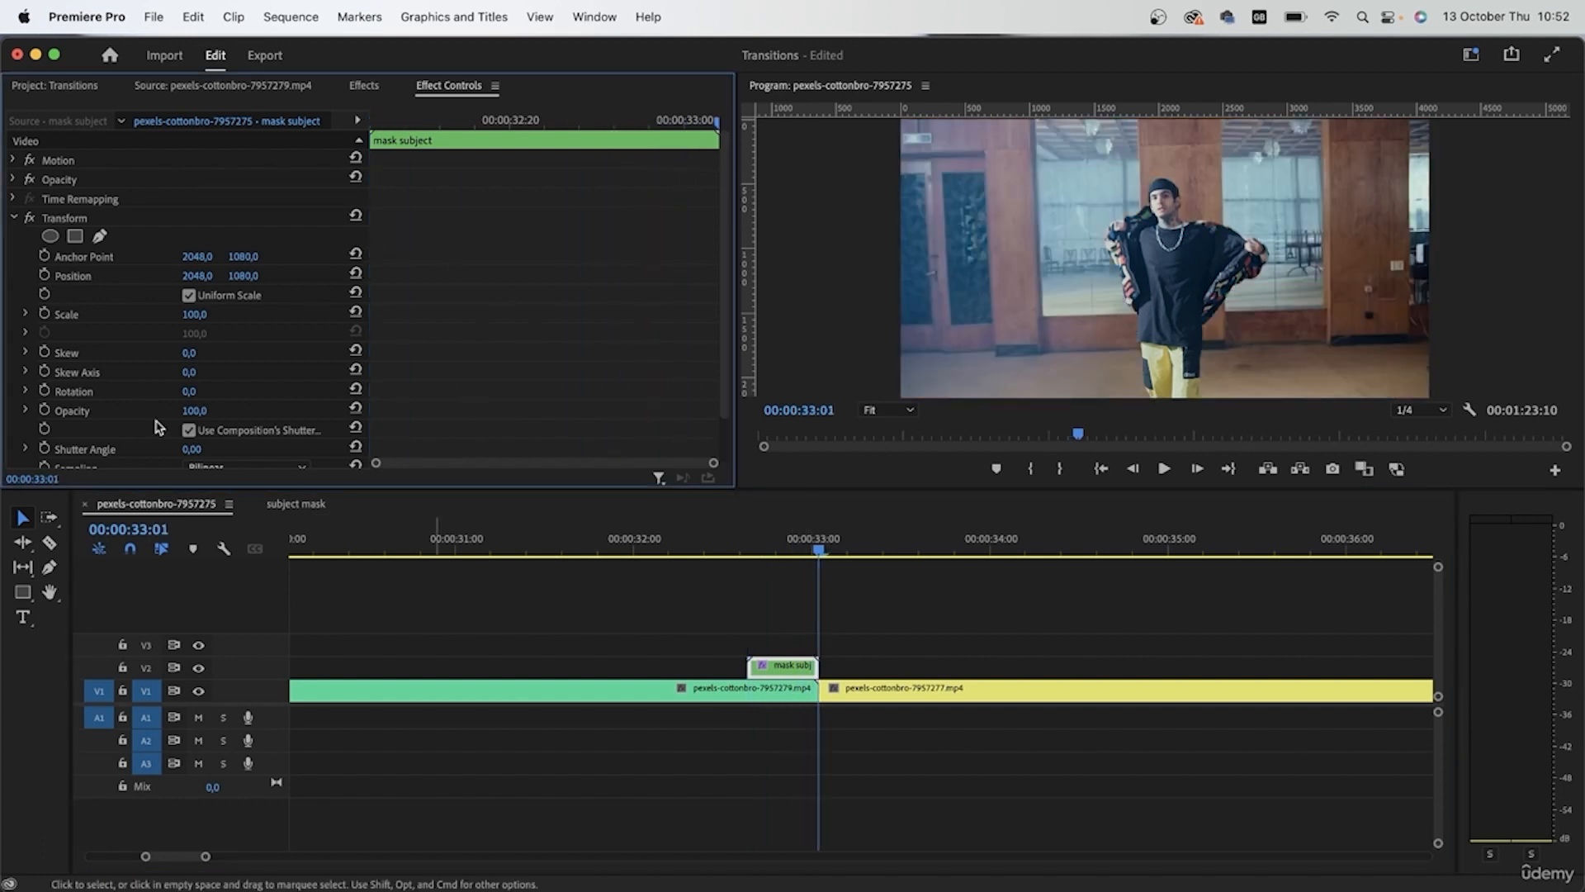
left_click(45, 275)
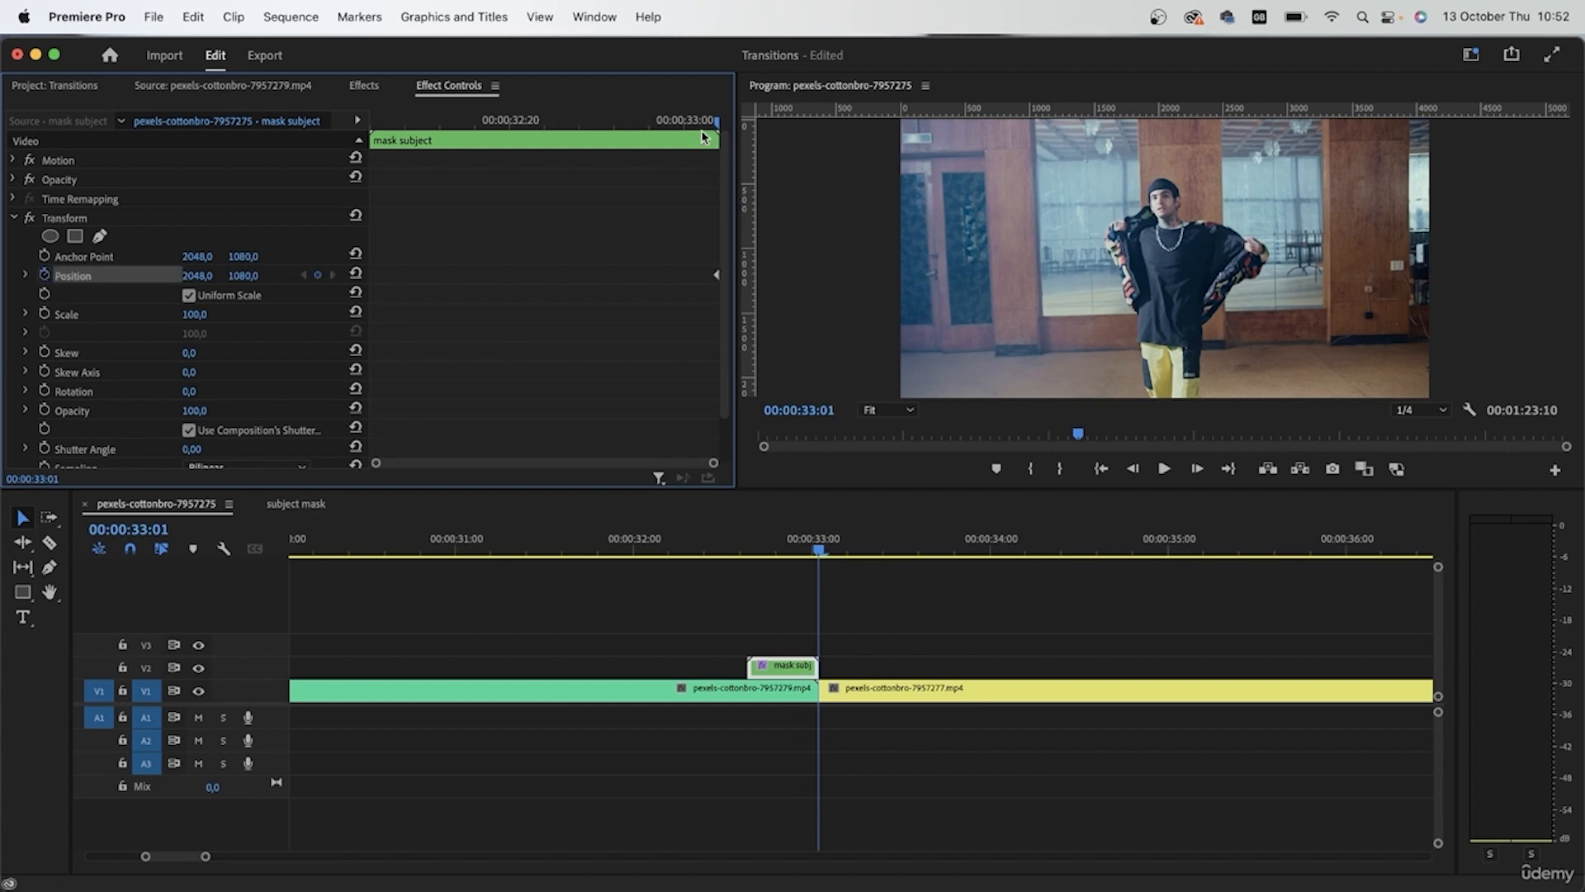
left_click_drag(714, 125, 404, 124)
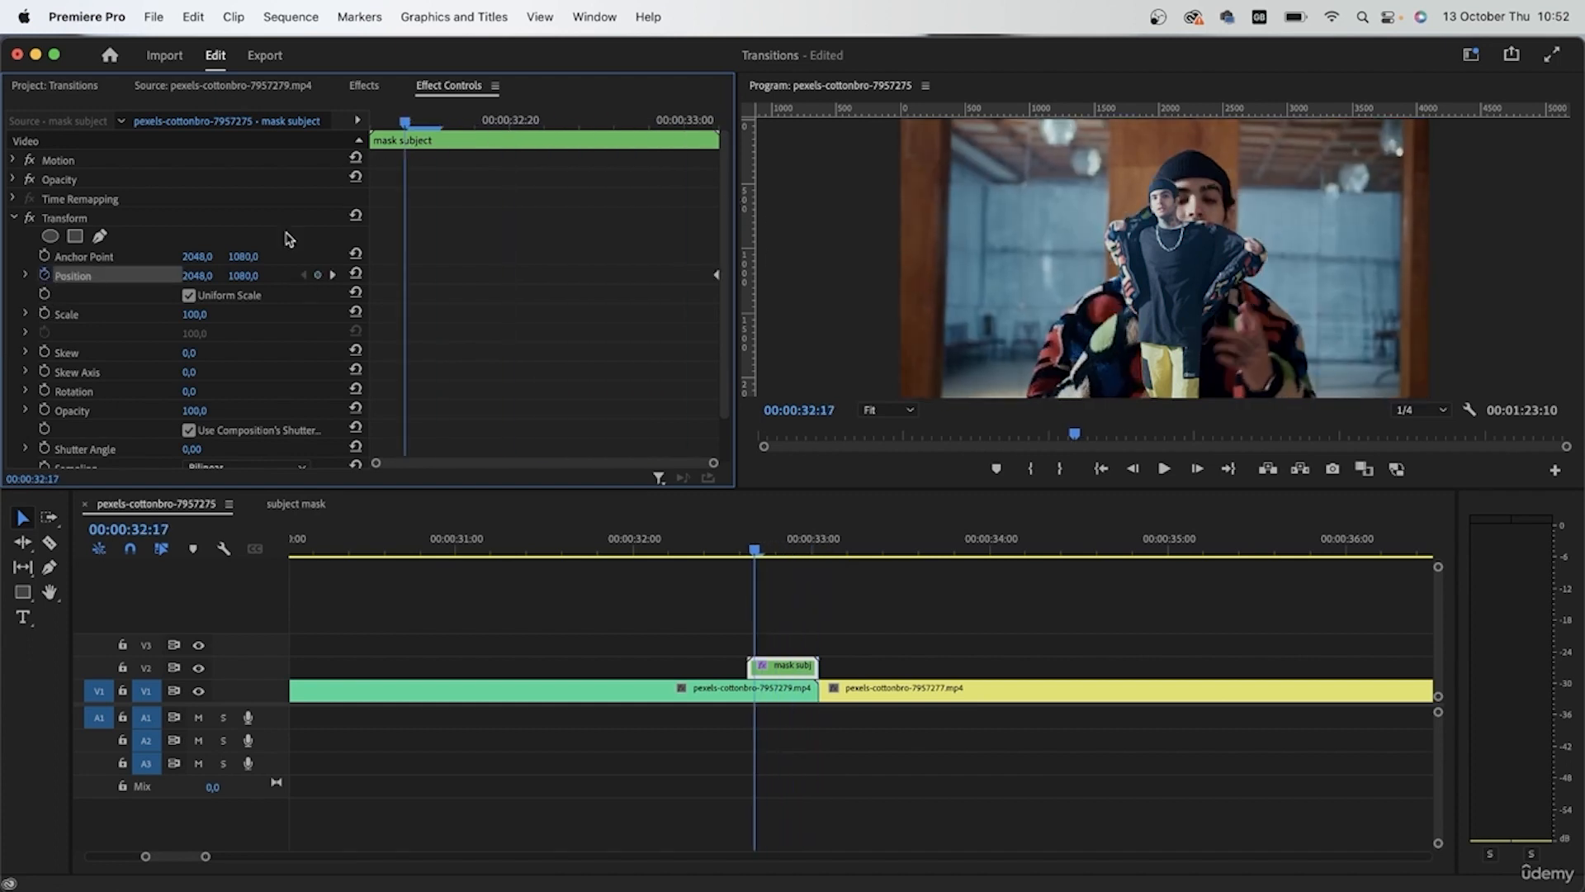
left_click_drag(206, 278, 208, 285)
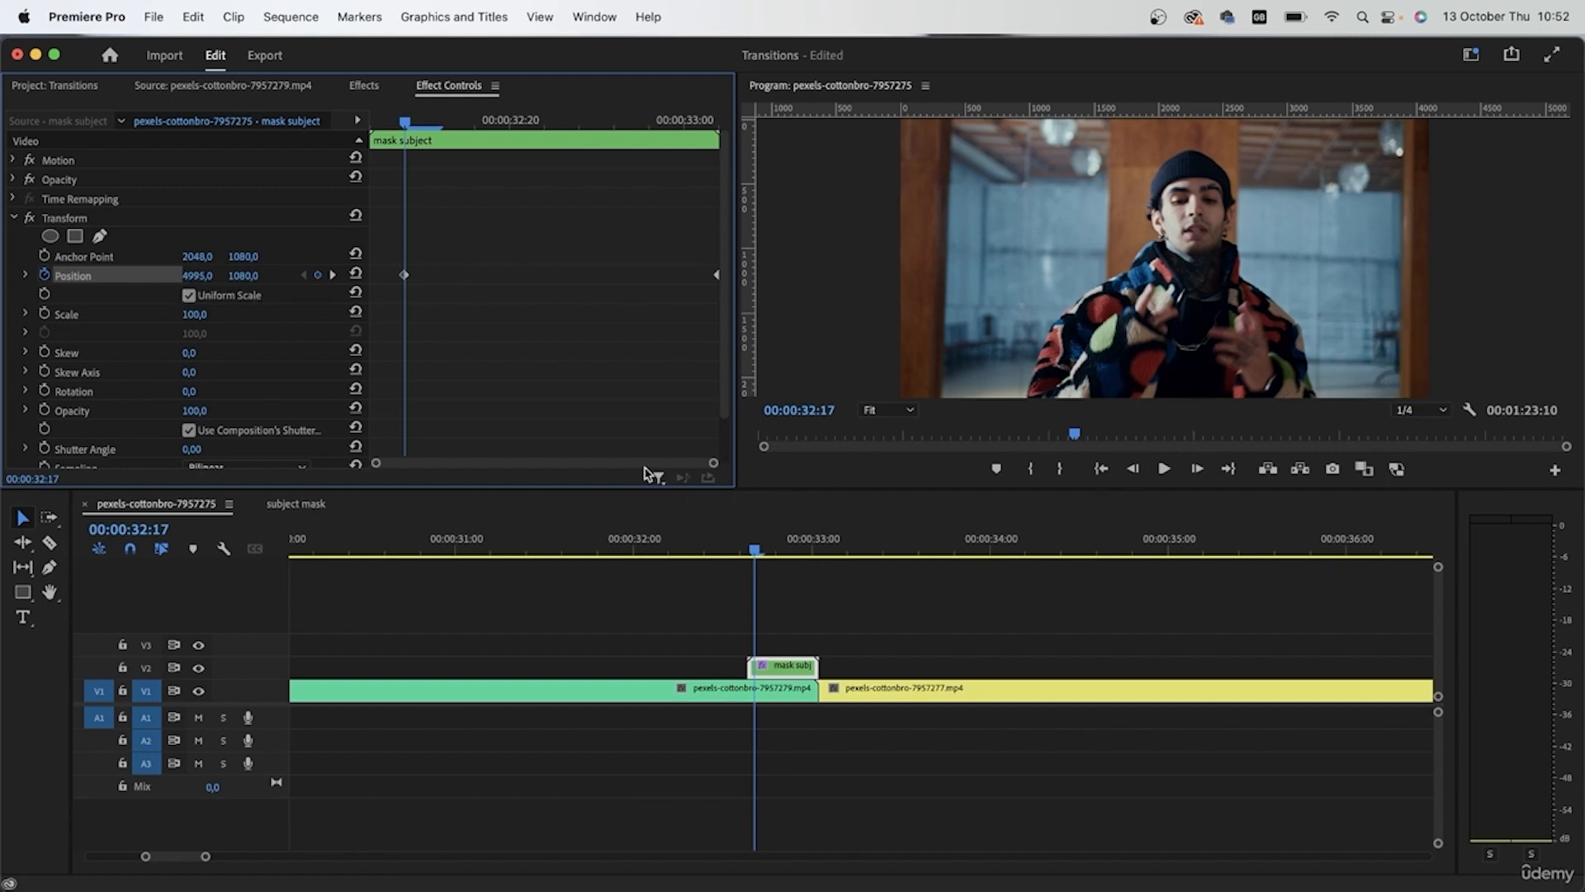
Set the Transform shutter angle to 140 with the composition's shutter angle turned off, and preview the slide-in.
left_click(191, 448)
type("140")
key("Return")
left_click(733, 645)
key("space")
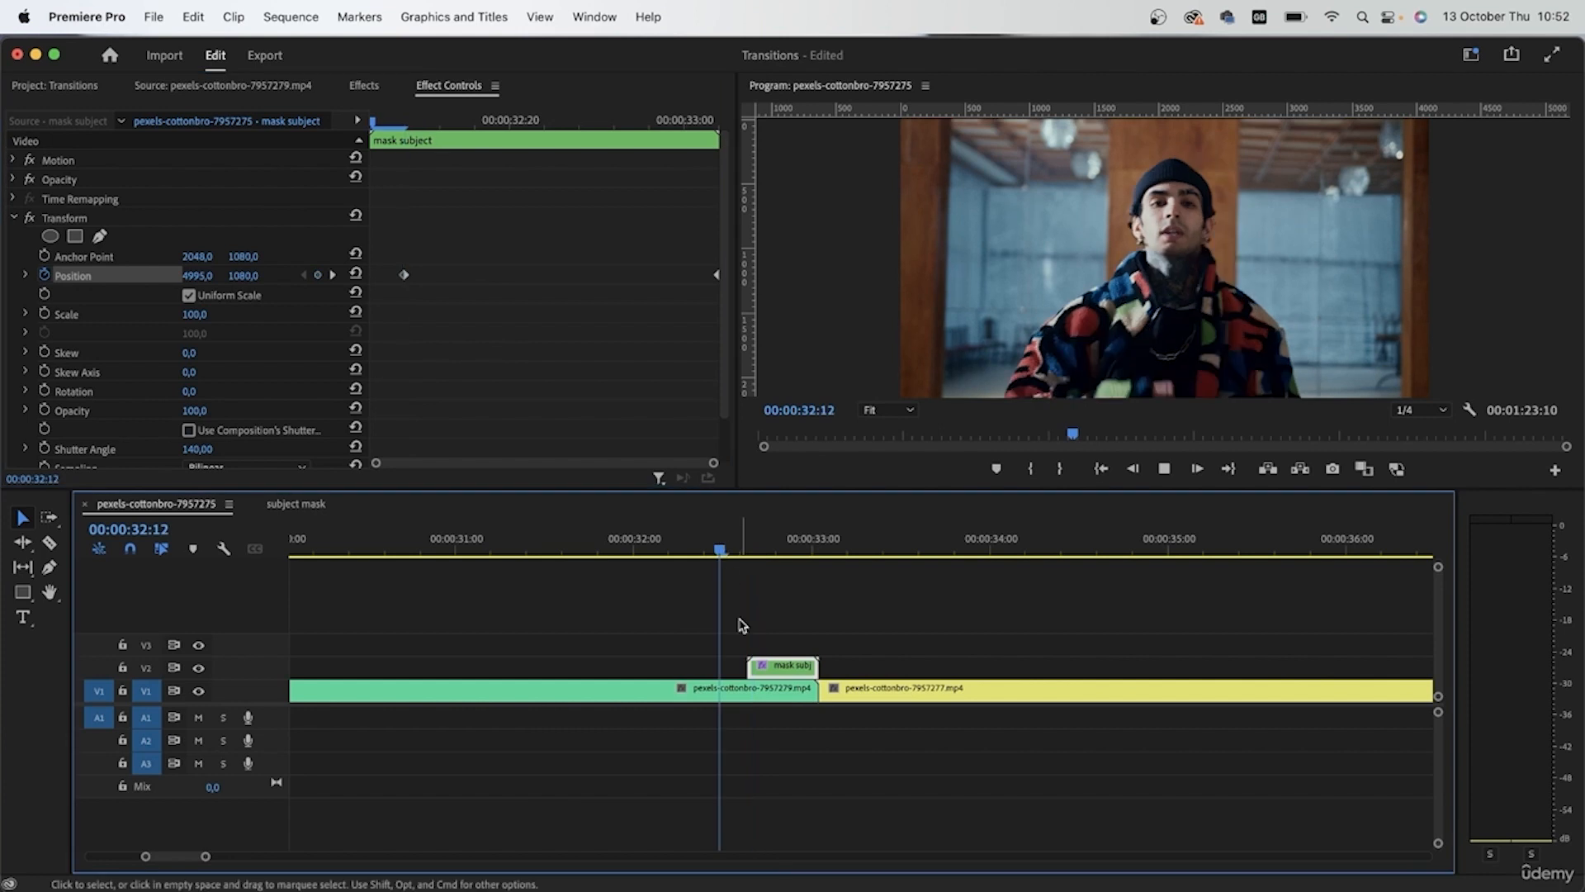
left_click_drag(694, 542, 834, 609)
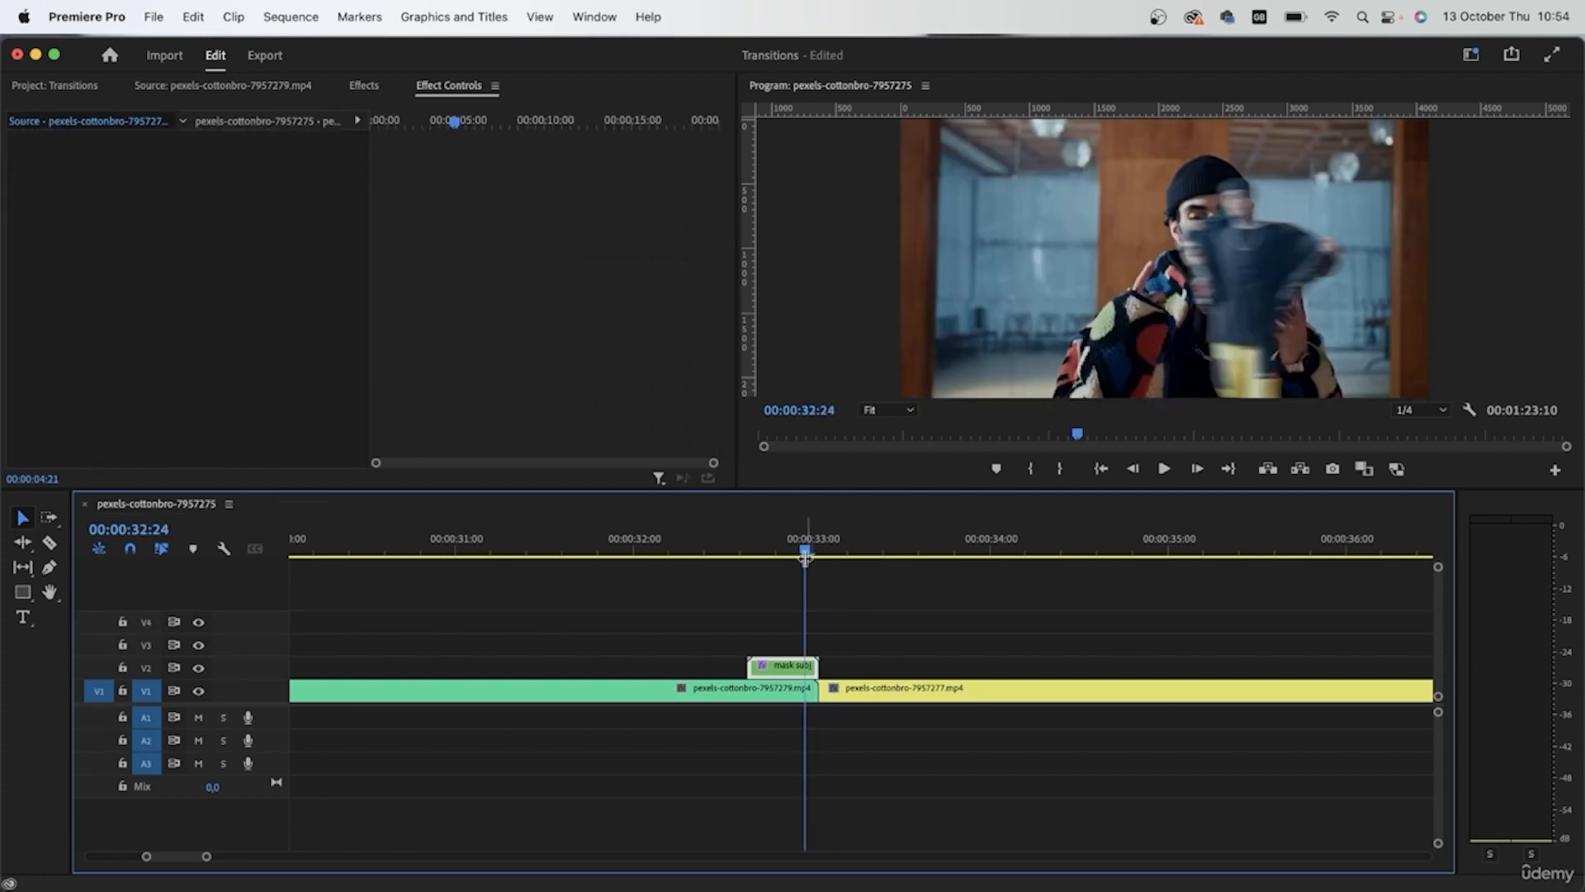
Cut the third clip on V1 one frame after its start, at 00:00:33:02.
mouse_move(807, 544)
left_mouse_down()
mouse_move(841, 545)
mouse_move(819, 552)
left_mouse_up()
left_click(852, 691)
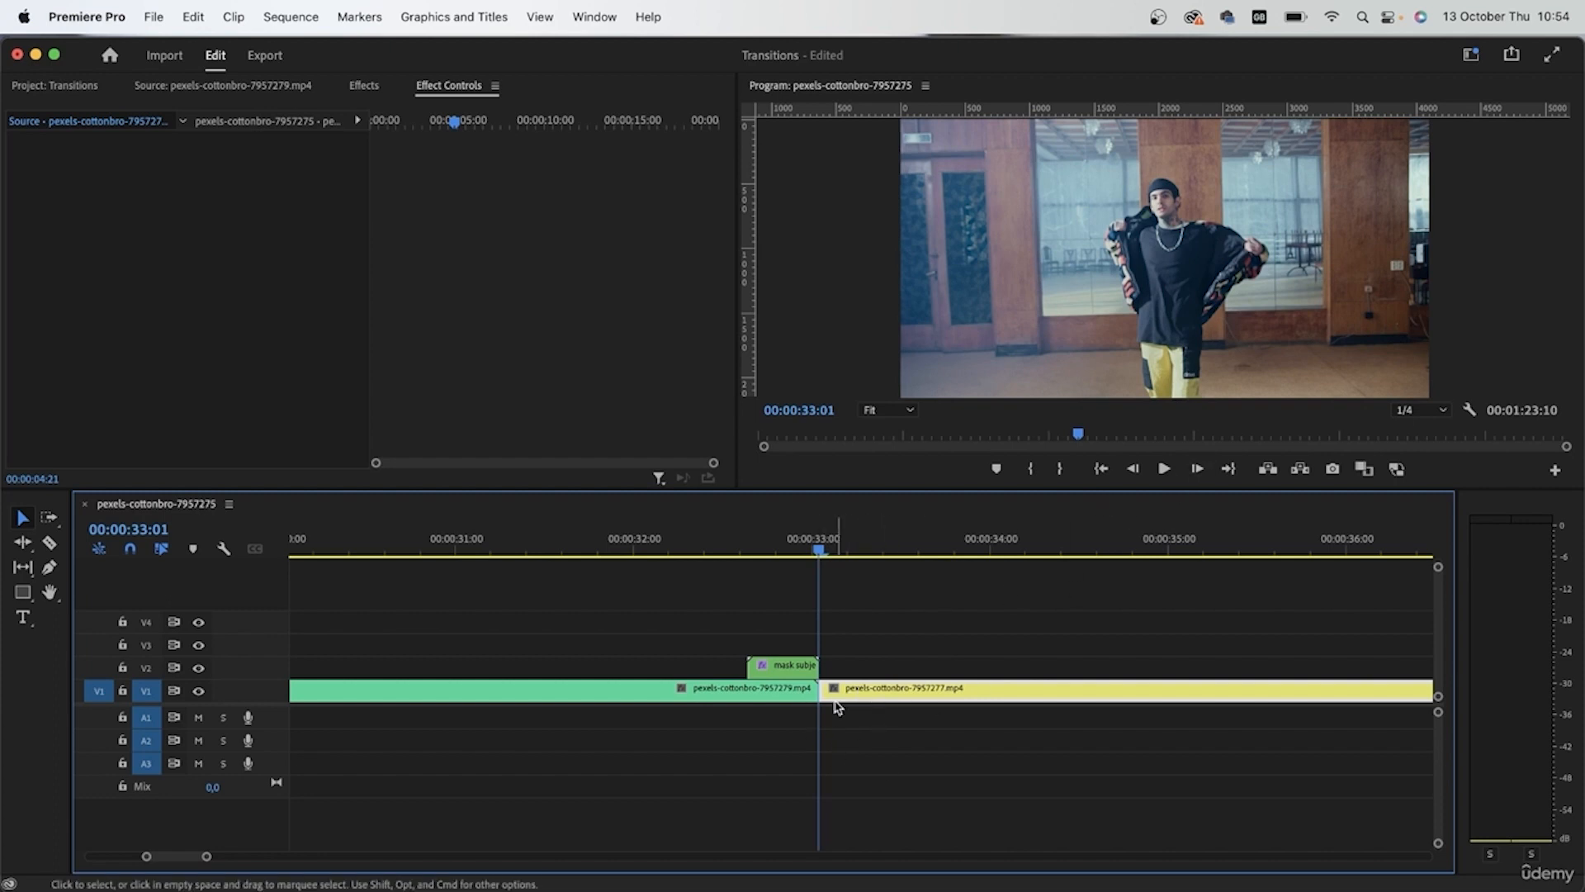
left_click(1195, 469)
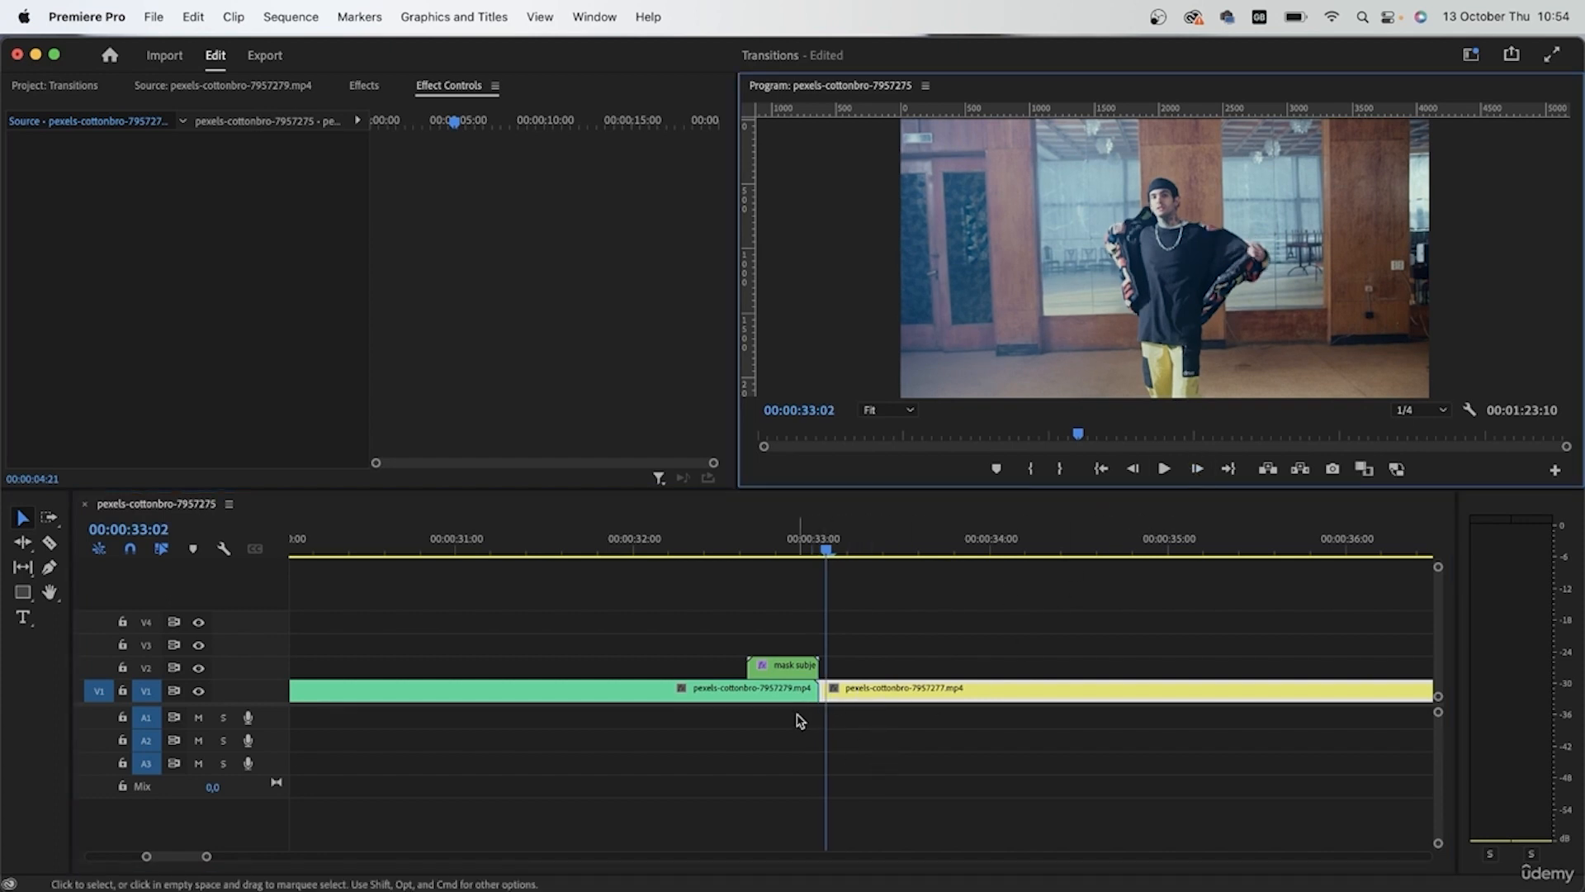
scroll(799, 720, "up", 3)
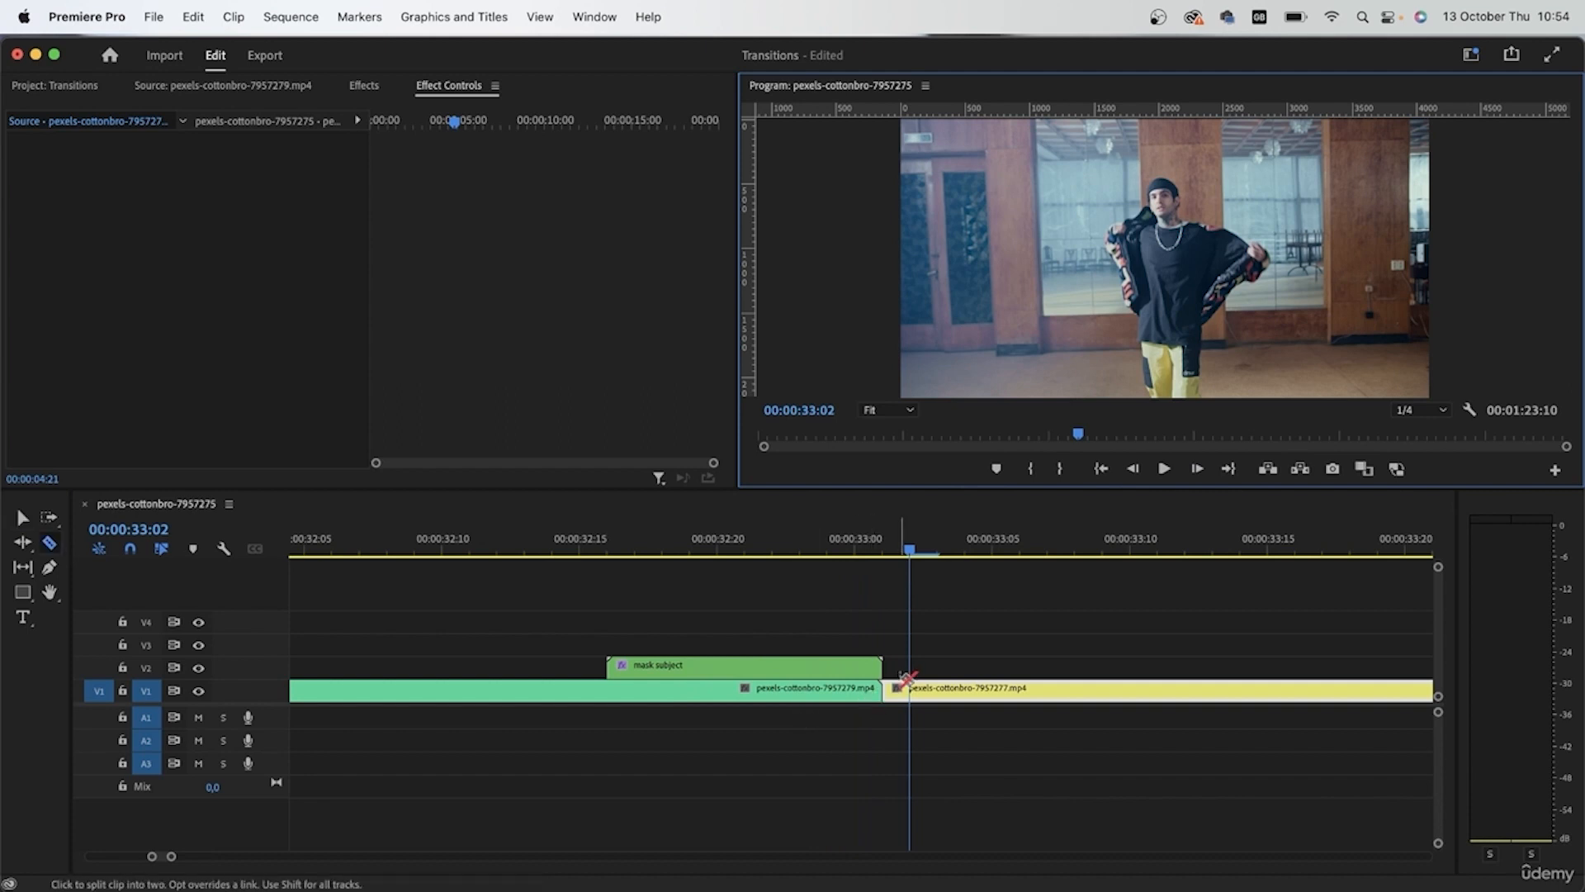
left_click(897, 695)
Move the mask subject nest up to V3 and place the third clip's cut first frame beneath its start on V2.
left_click_drag(894, 697, 892, 673)
left_click(822, 670)
left_click_drag(675, 665, 681, 644)
left_click_drag(896, 666, 624, 673)
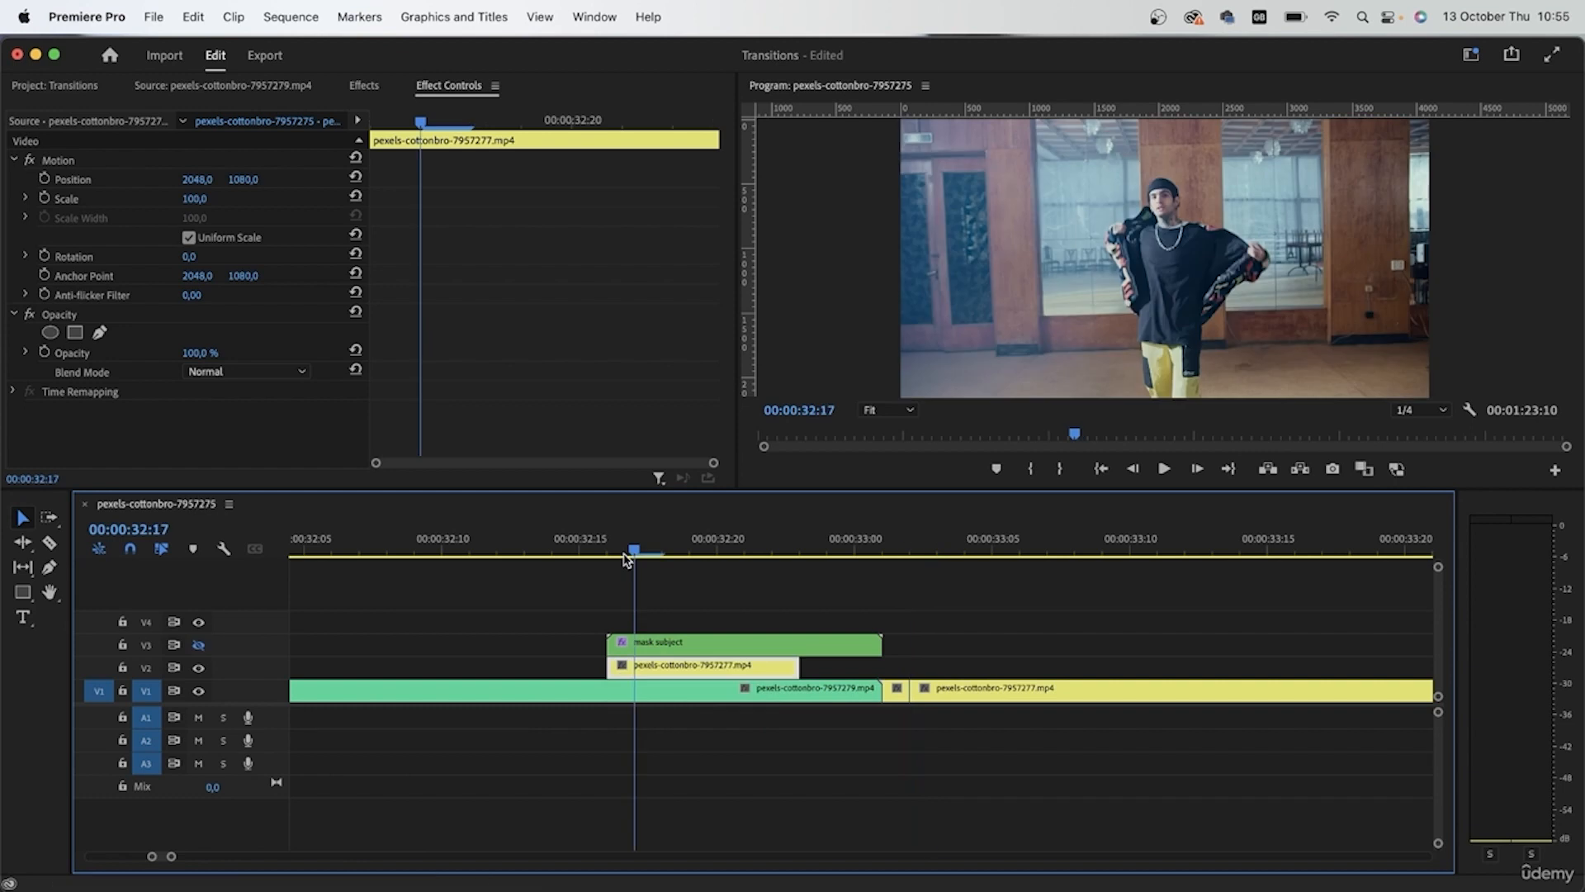
Check the still frame on V2 with V3 hidden, and extend it to the end of the mask subject nest.
key("Left")
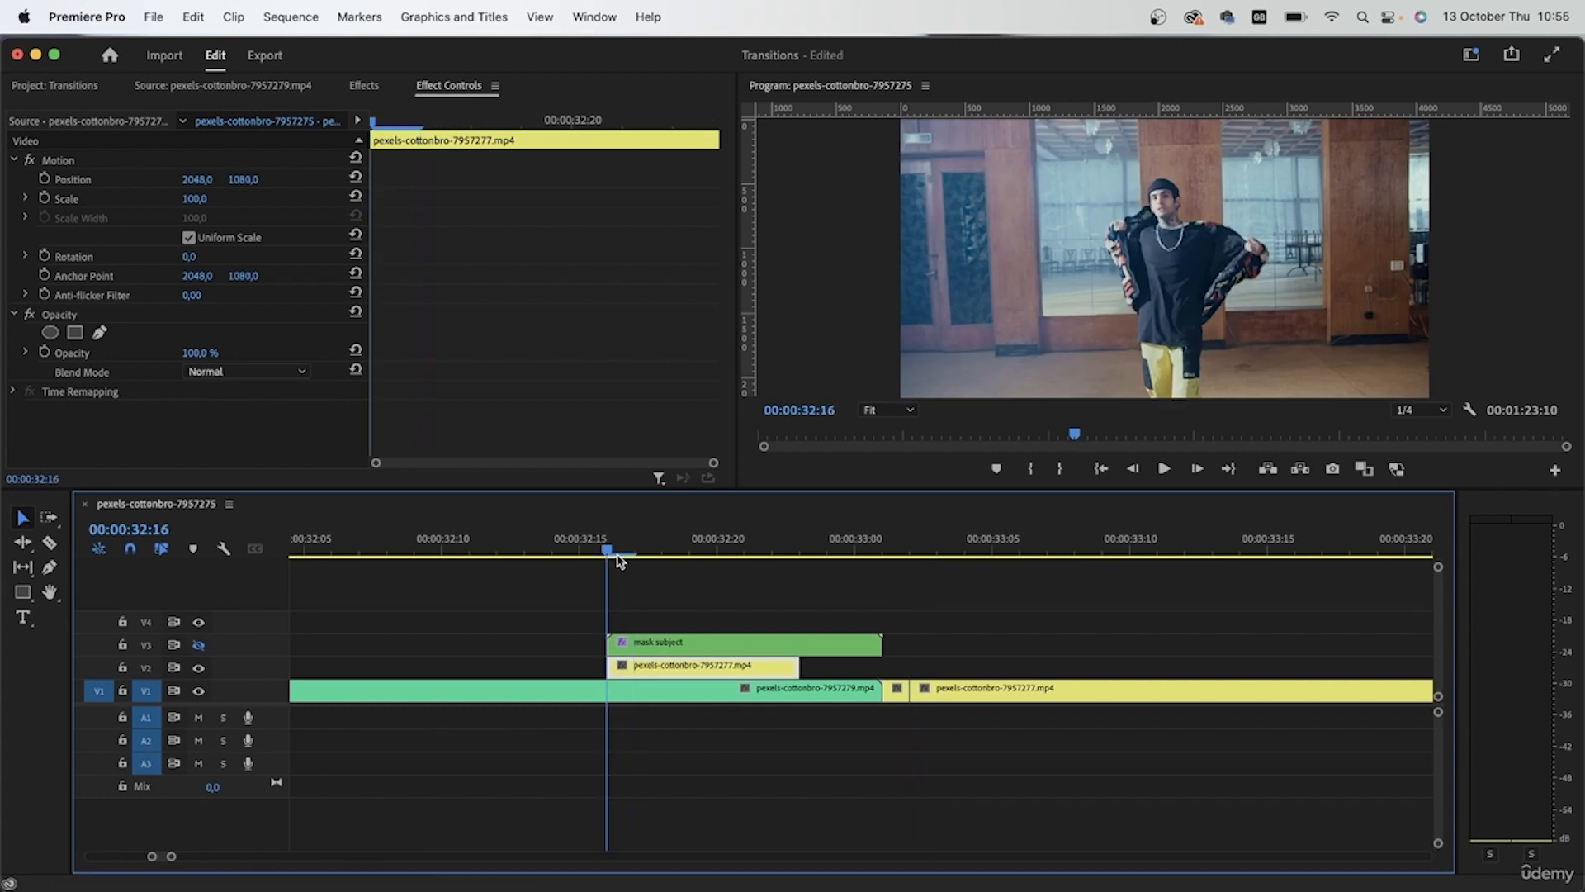
right_click(662, 659)
left_click_drag(610, 550, 675, 616)
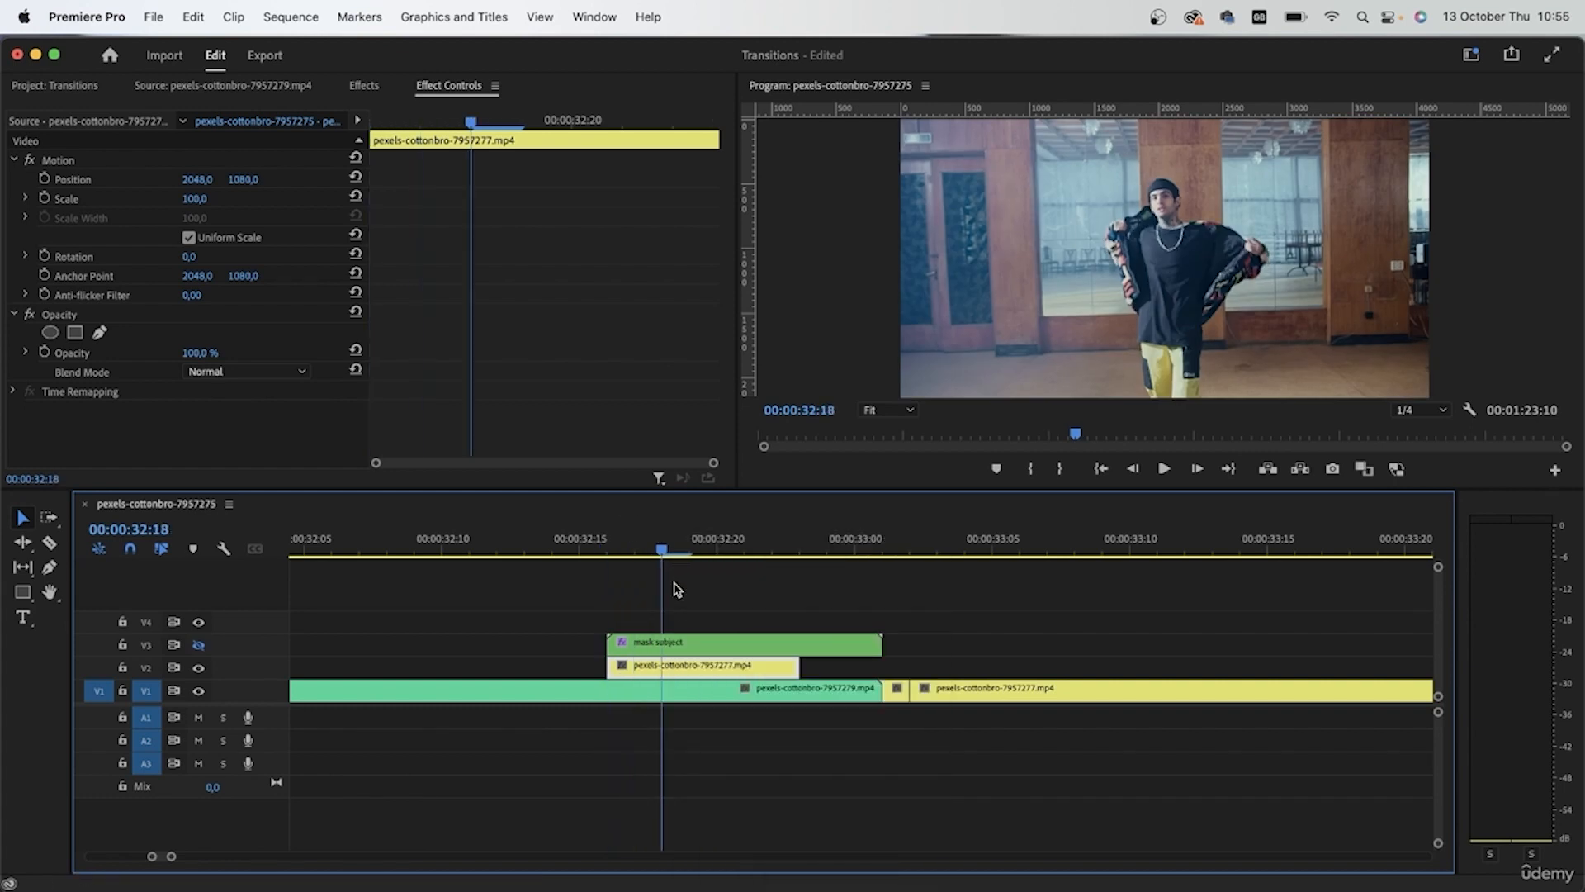
key("Left")
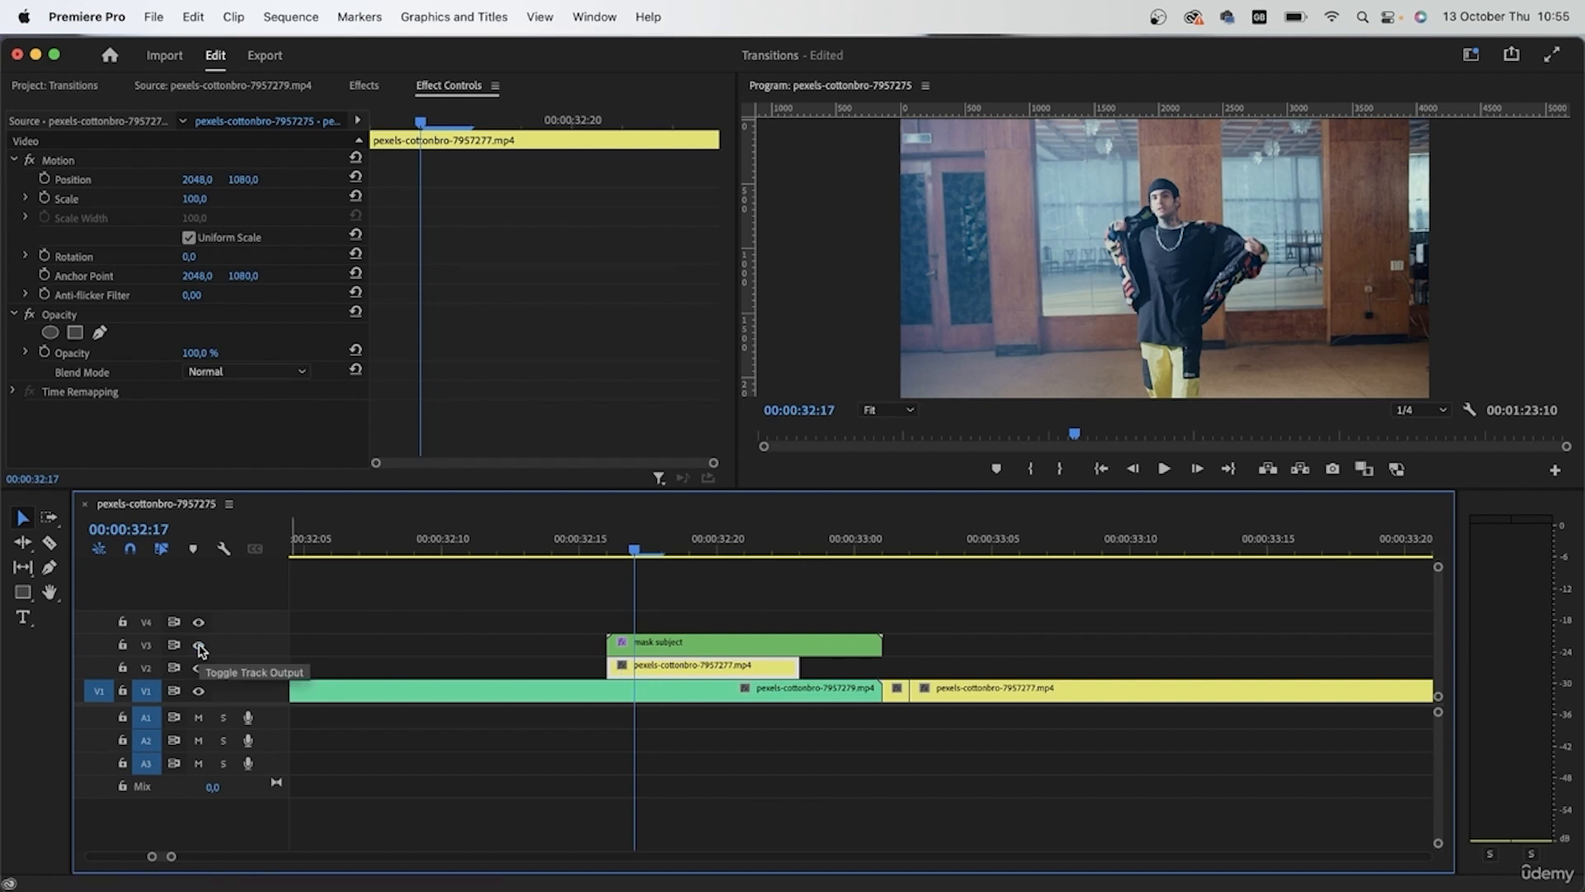
left_click(199, 647)
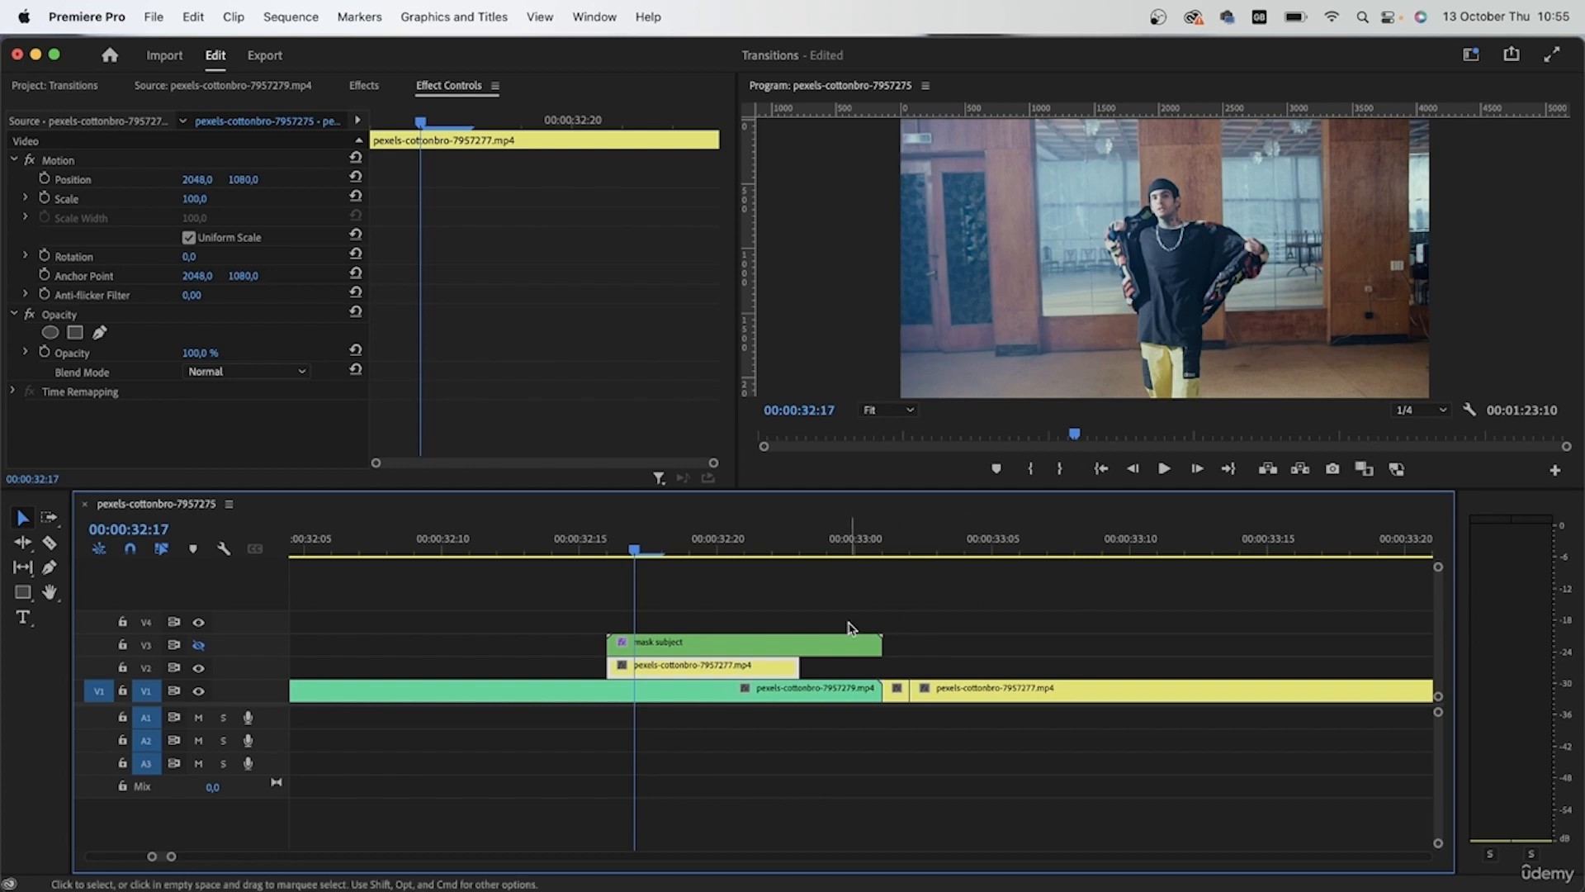
left_click_drag(799, 665, 882, 667)
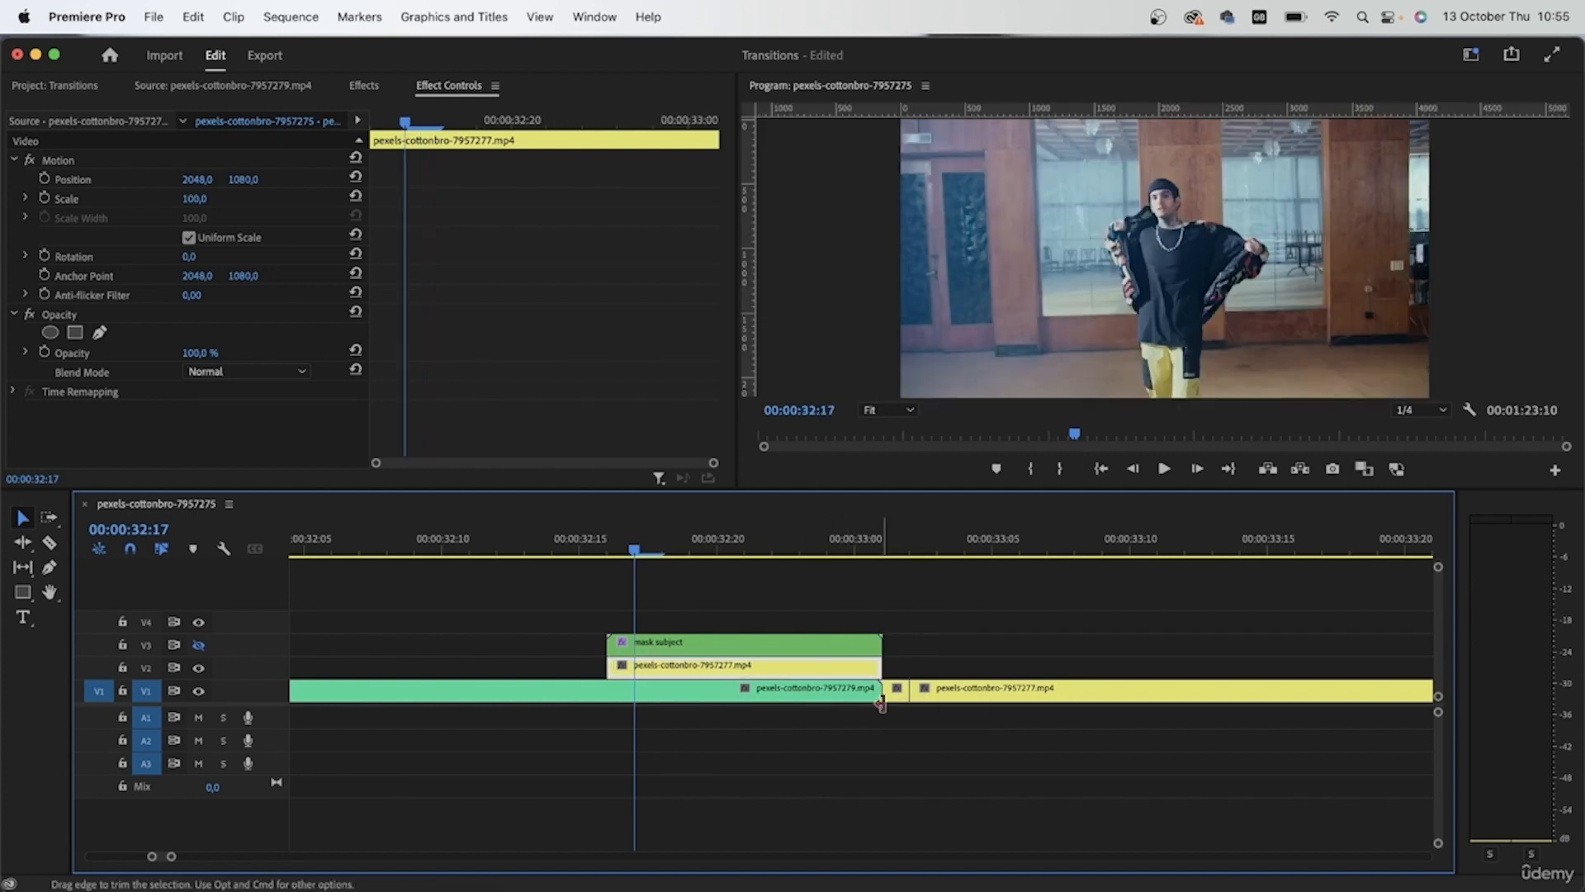
Remove the cut at 00:00:33:02 so the third clip on V1 is one piece starting at 00:00:33:01.
left_click(893, 665)
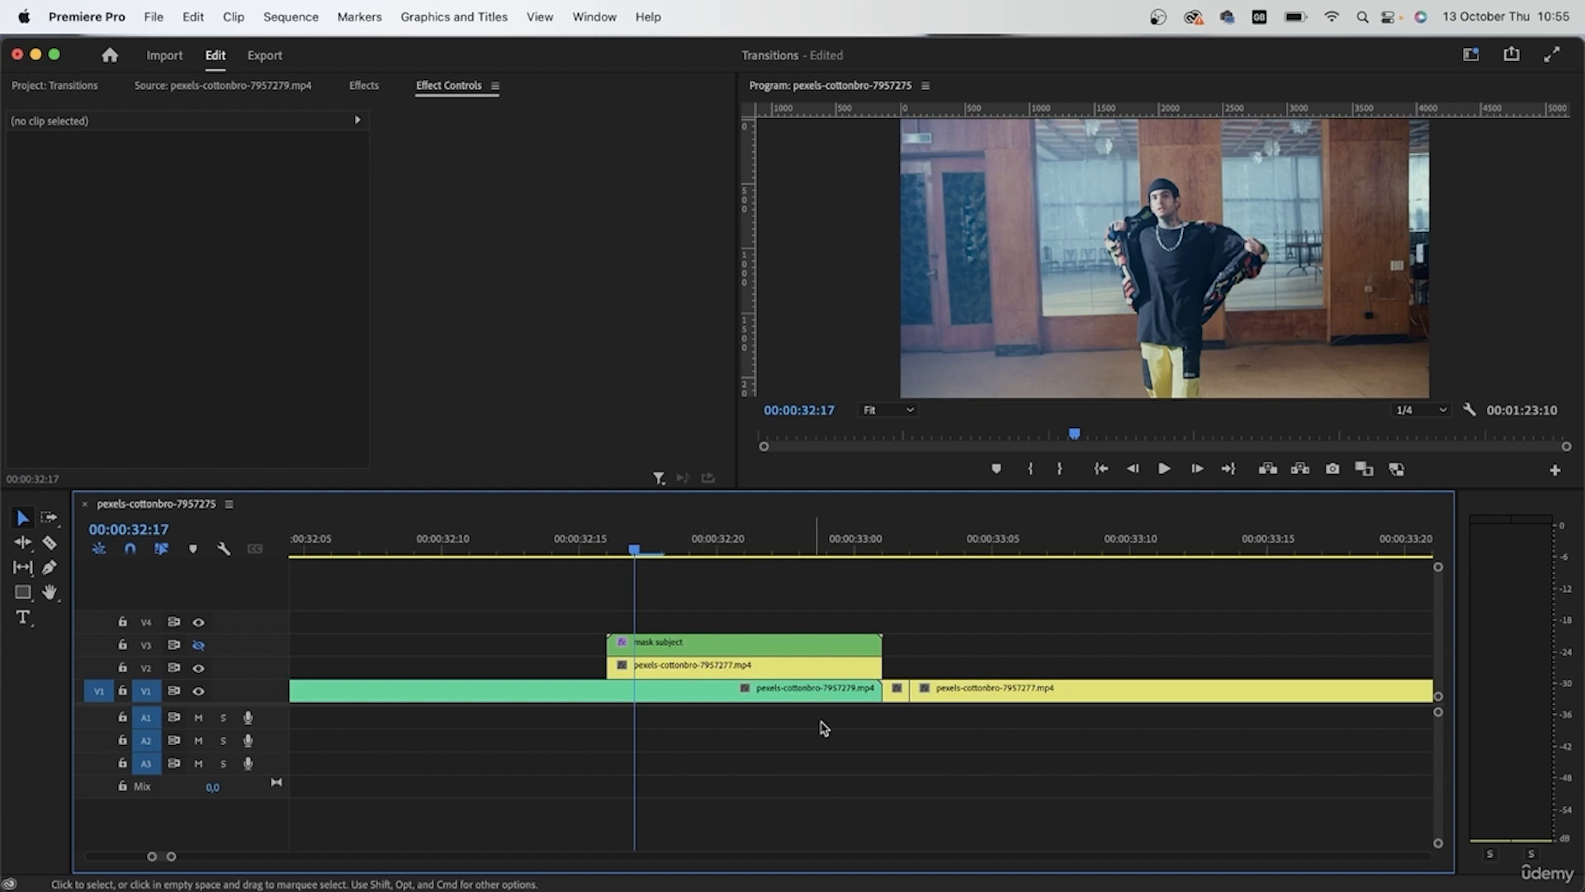
left_click(895, 690)
key("BackSpace")
Move the mask subject nest on V3 to start at 00:00:33:01, and turn V3's output on and V1's off.
left_click(652, 653)
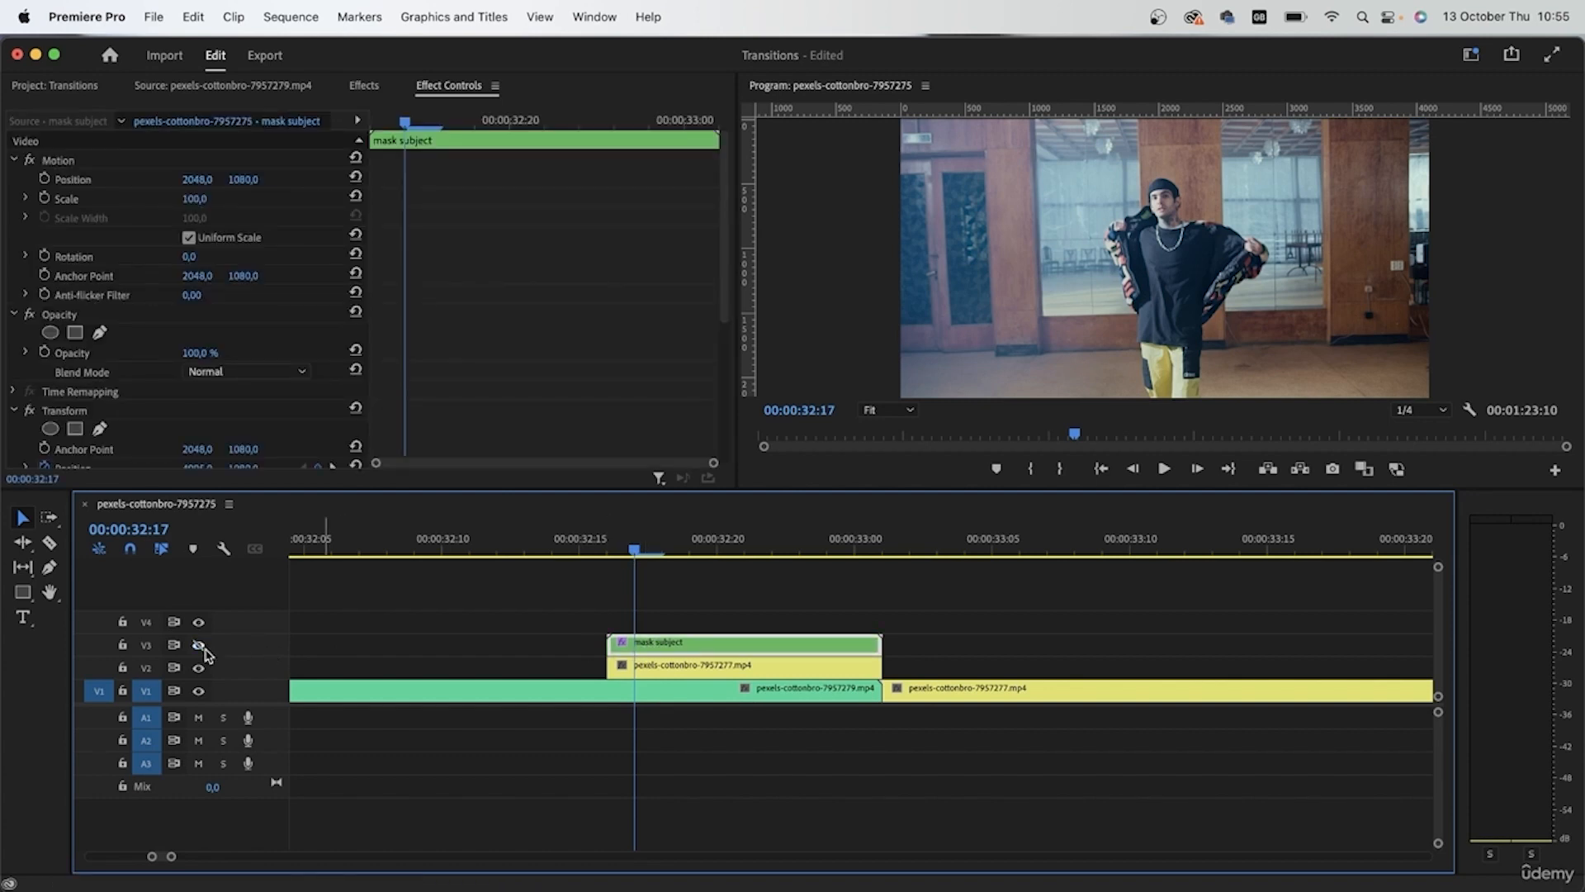
left_click_drag(730, 649, 1006, 654)
left_click(990, 547)
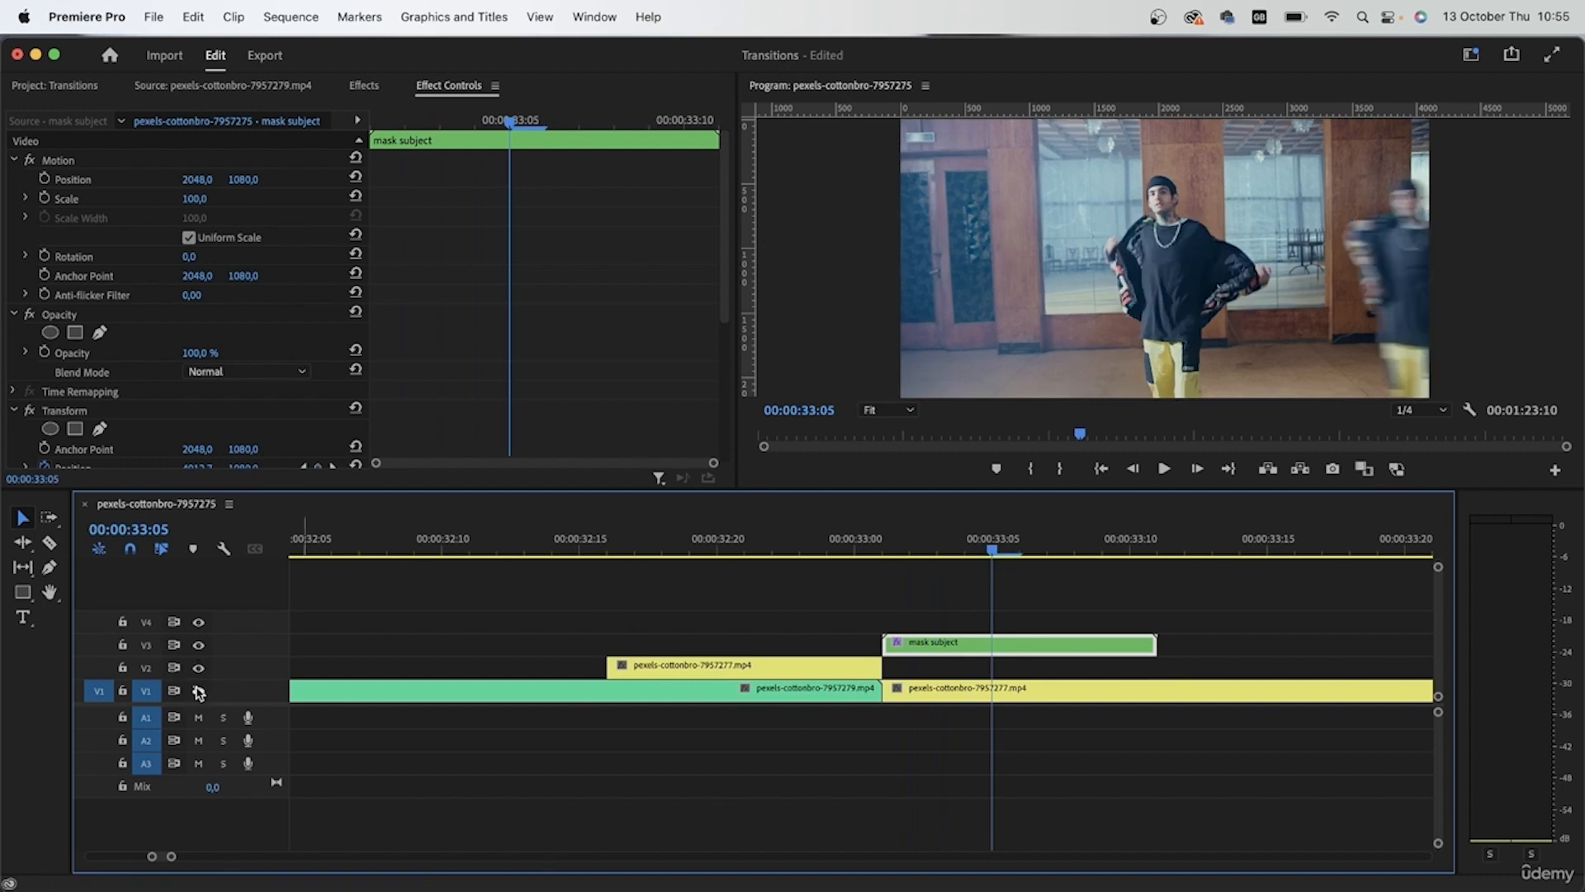
left_click(198, 691)
left_click_drag(945, 549, 784, 572)
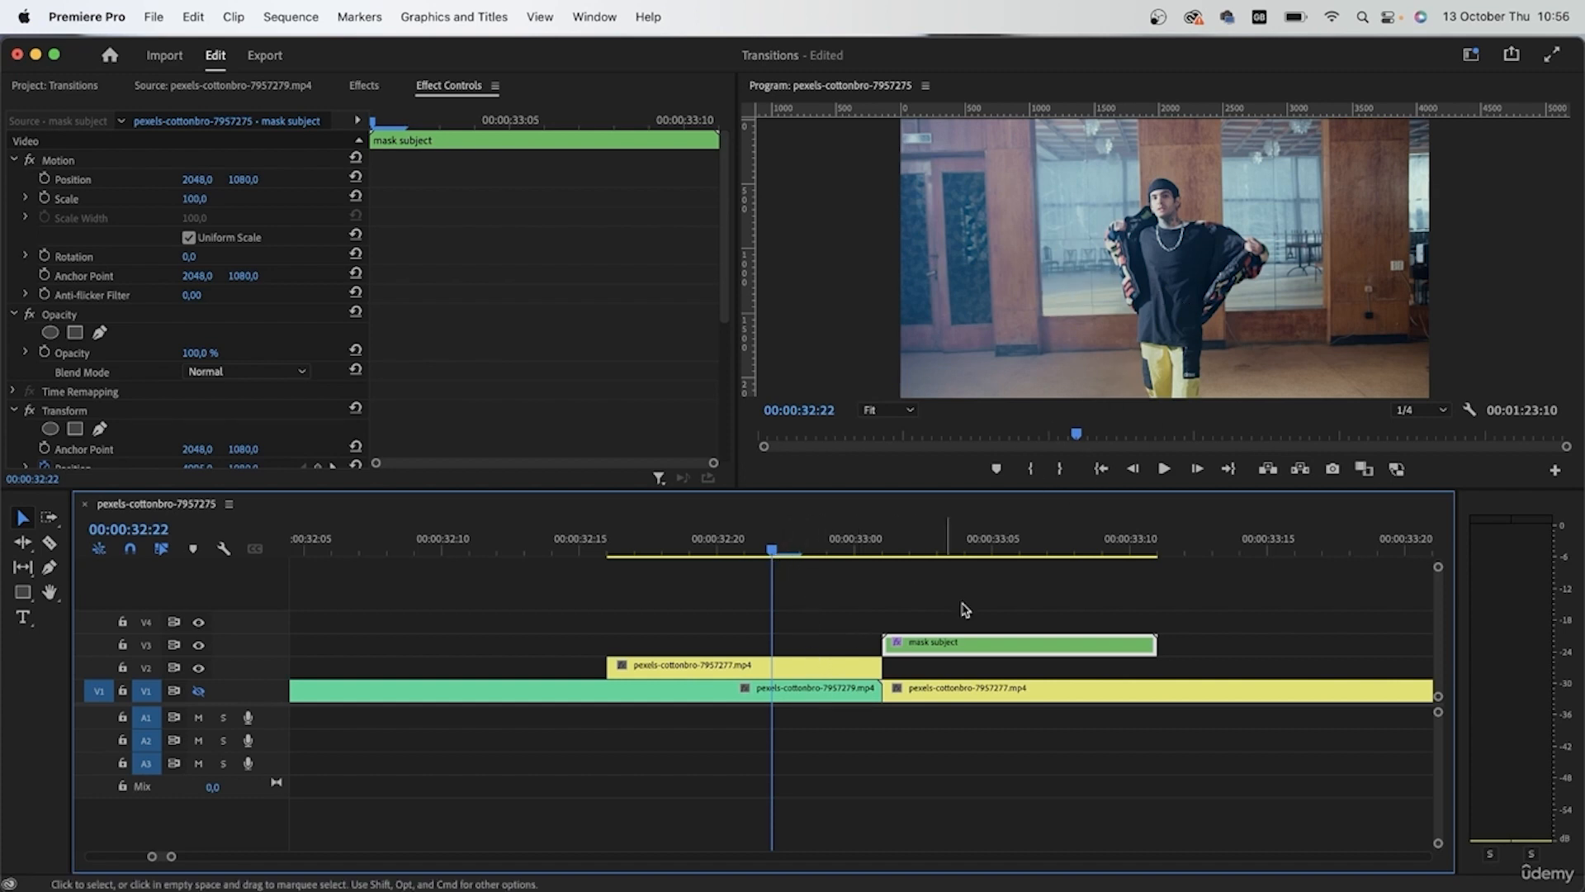
left_click_drag(1006, 541, 744, 549)
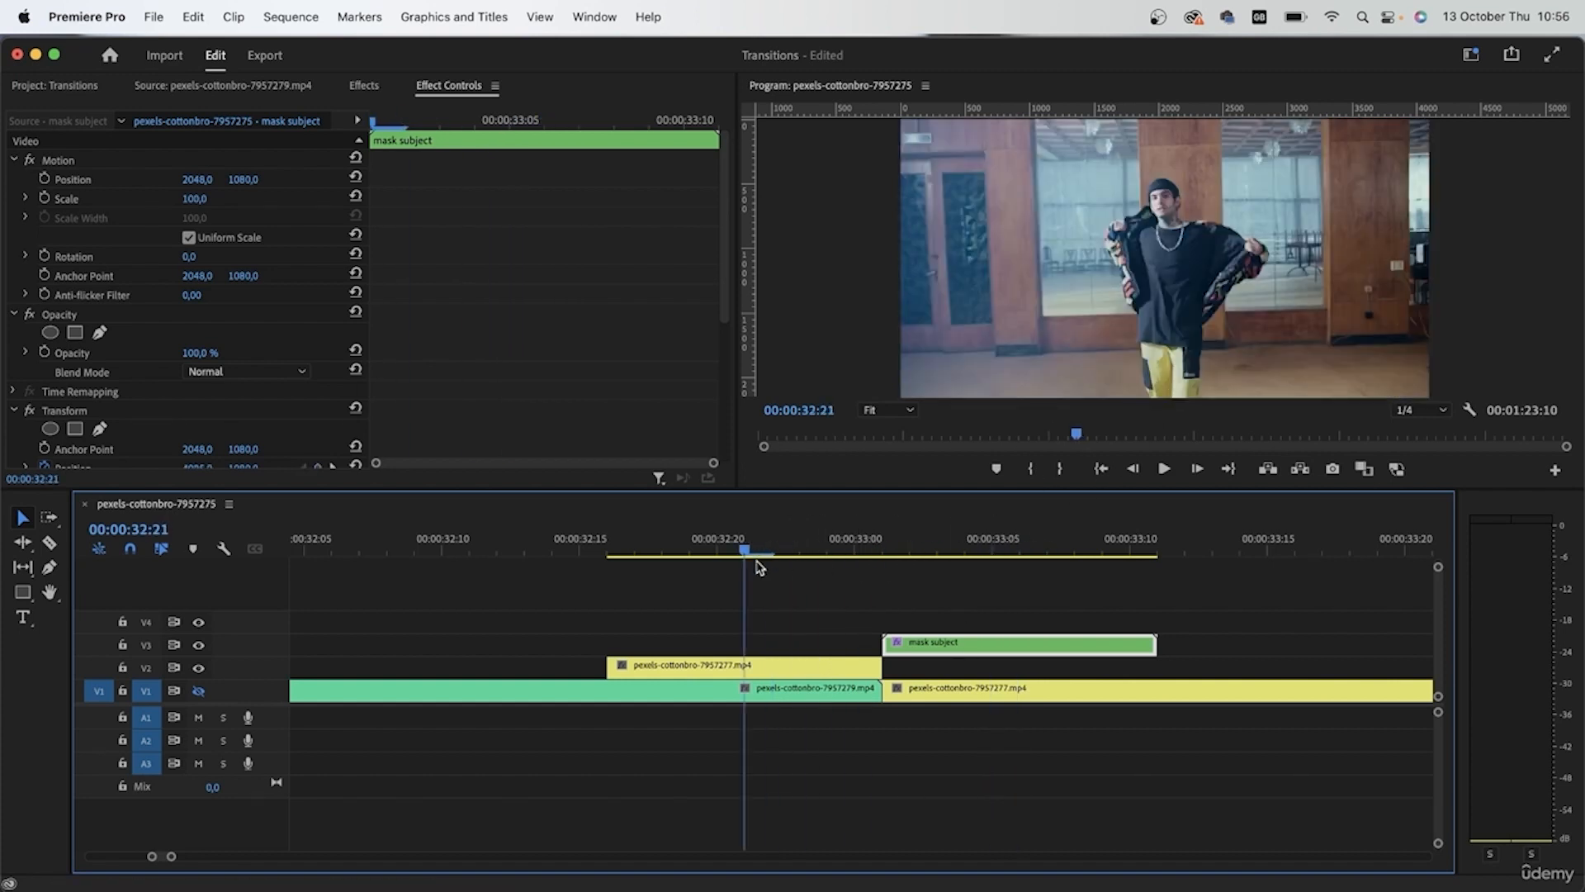
Open the mask subject nest and copy Mask (1) from its clip's Opacity settings.
double_click(961, 645)
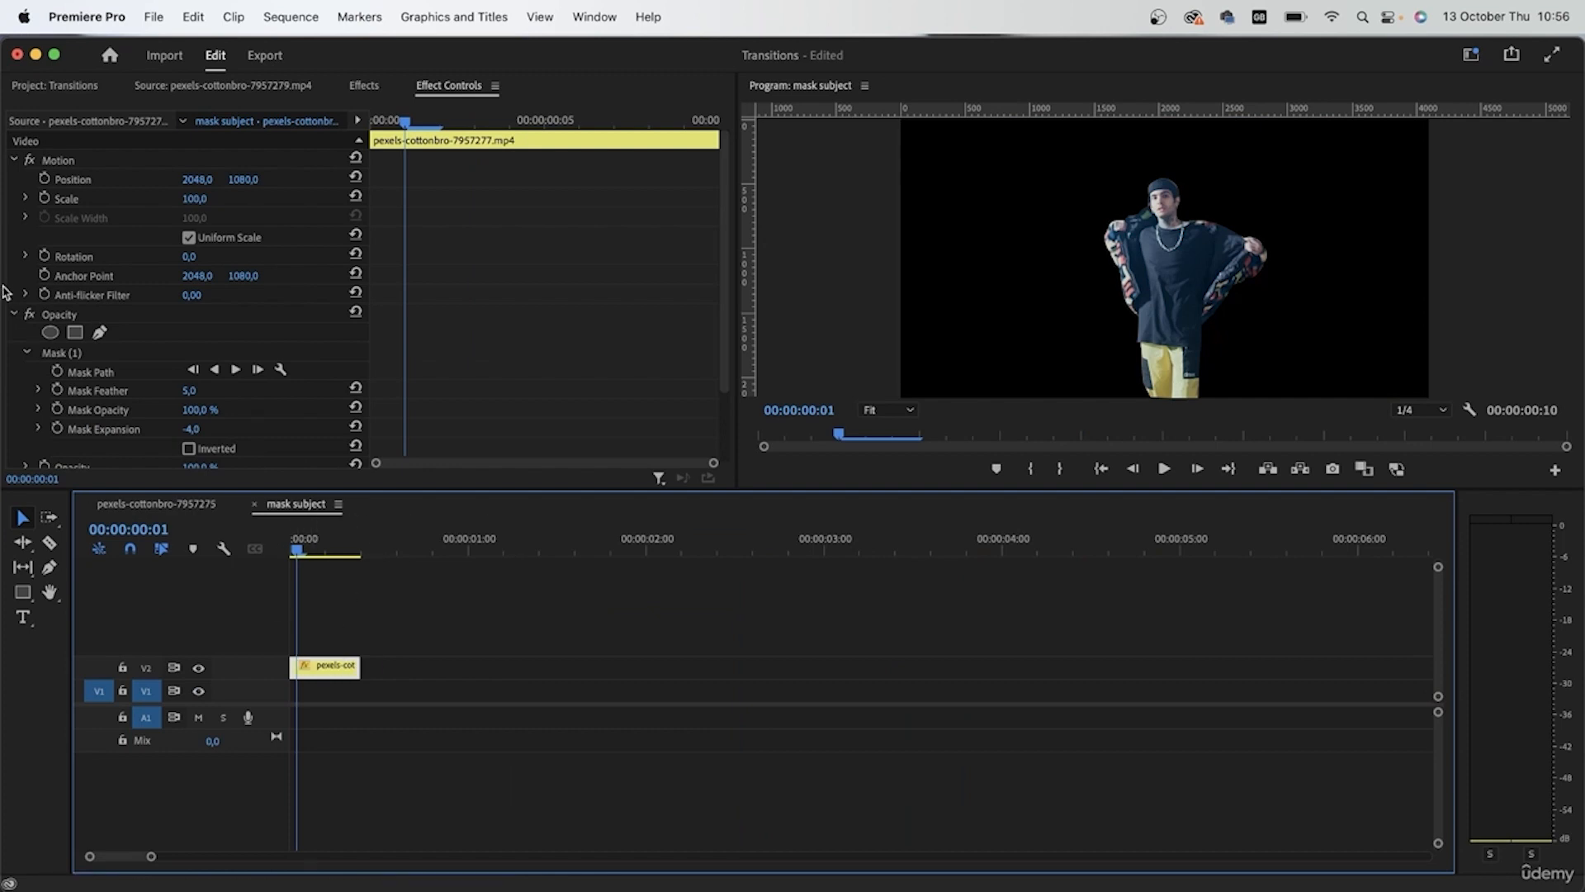
left_click(45, 364)
left_click(80, 353)
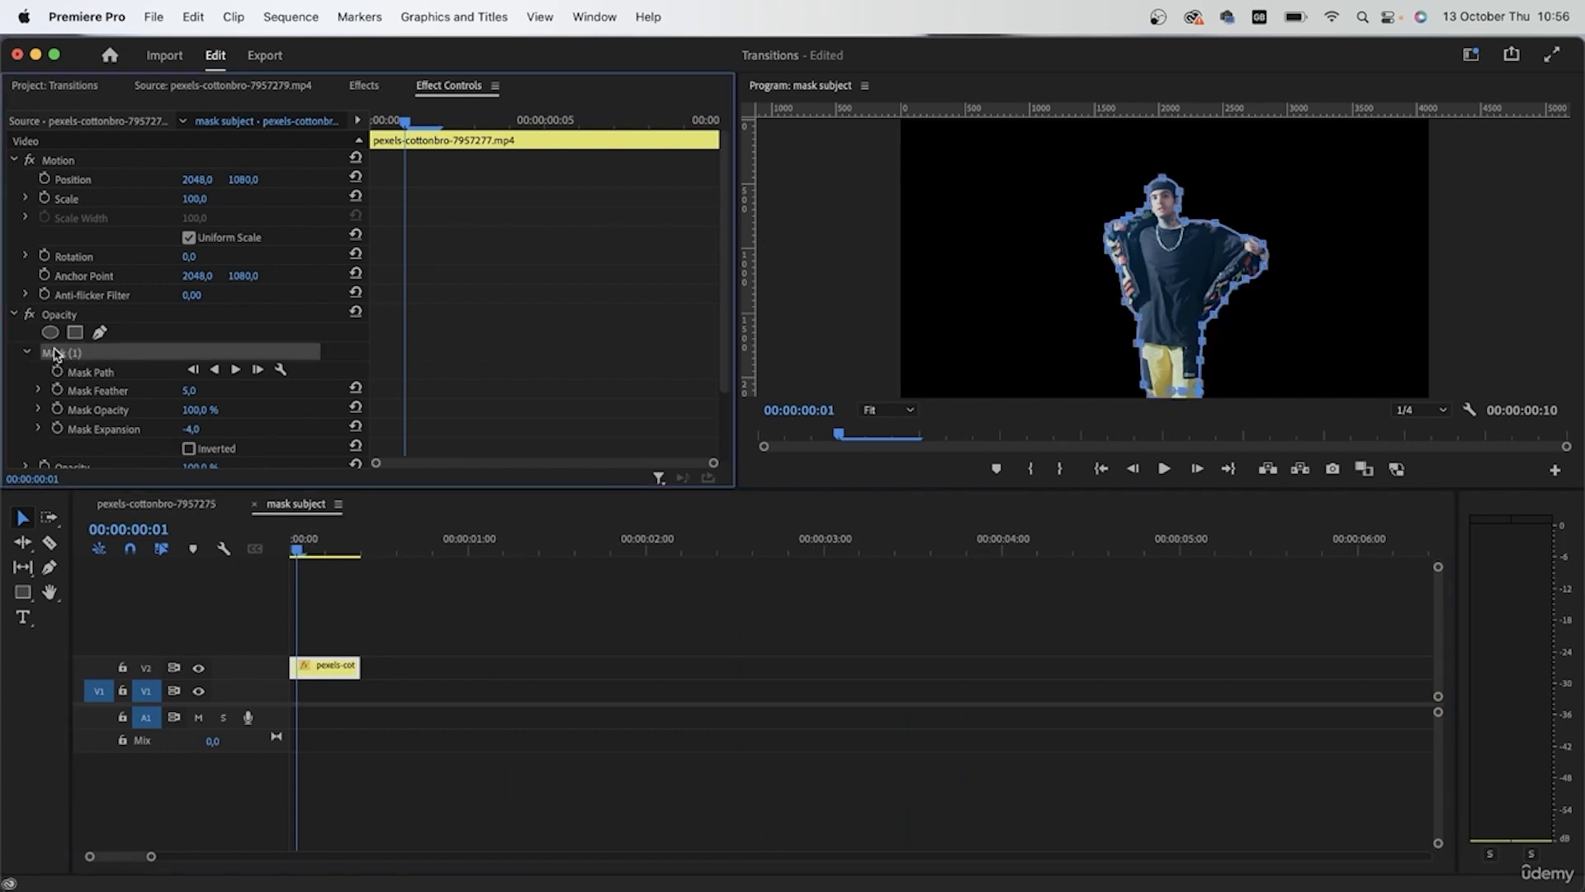
Paste the copied mask onto the still frame clip on V2 of the pexels-cottonbro-7957275 sequence and check it.
left_click(163, 505)
left_click(789, 675)
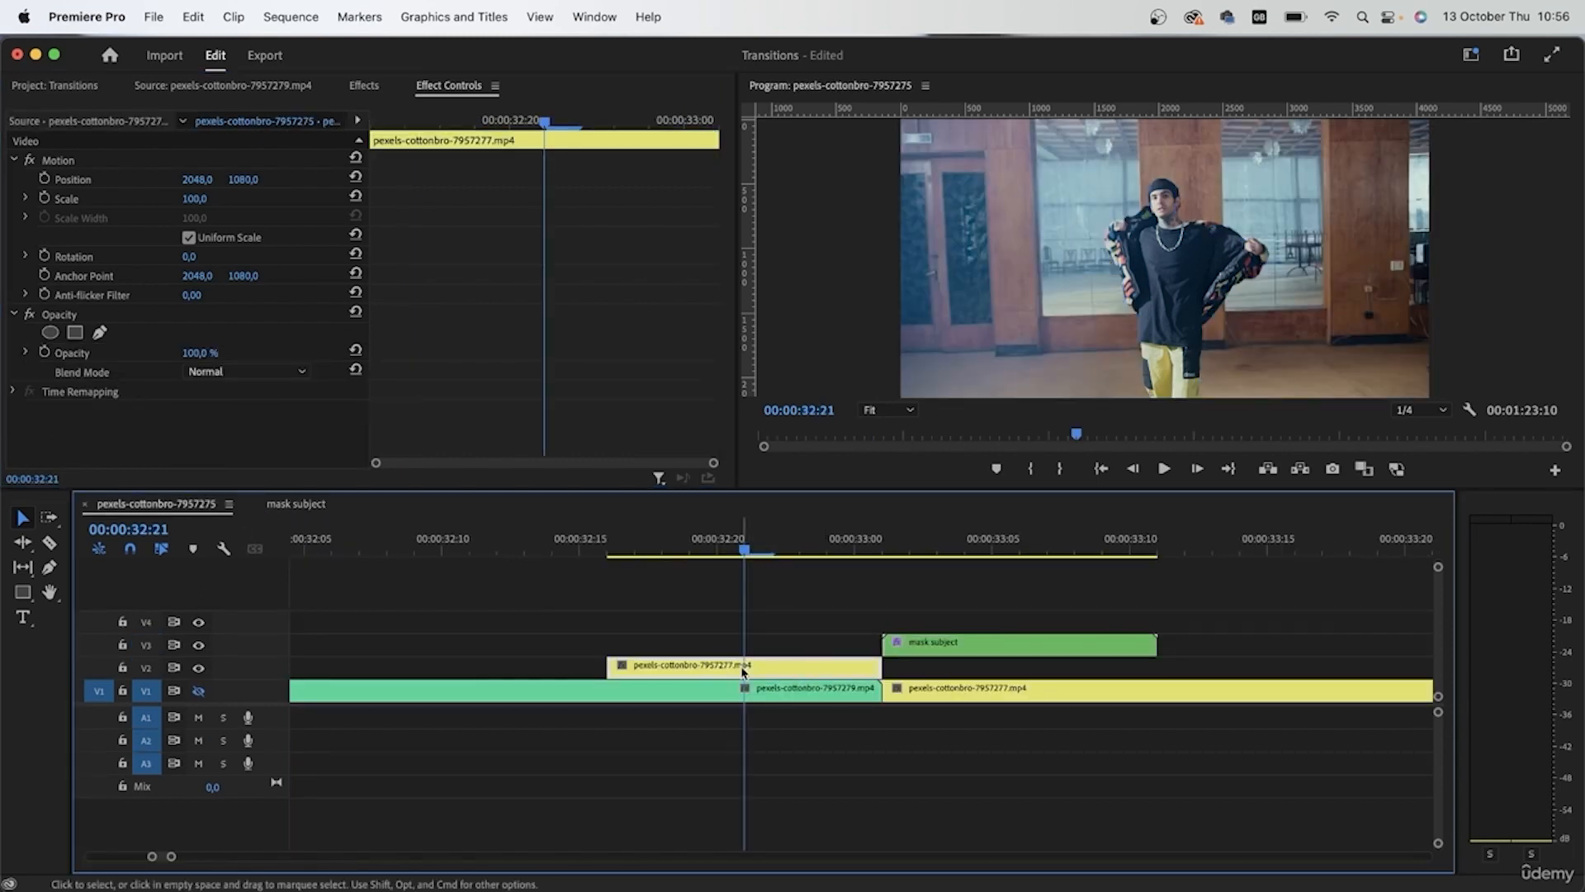
left_click_drag(743, 548, 742, 586)
left_click(211, 436)
key("super+v")
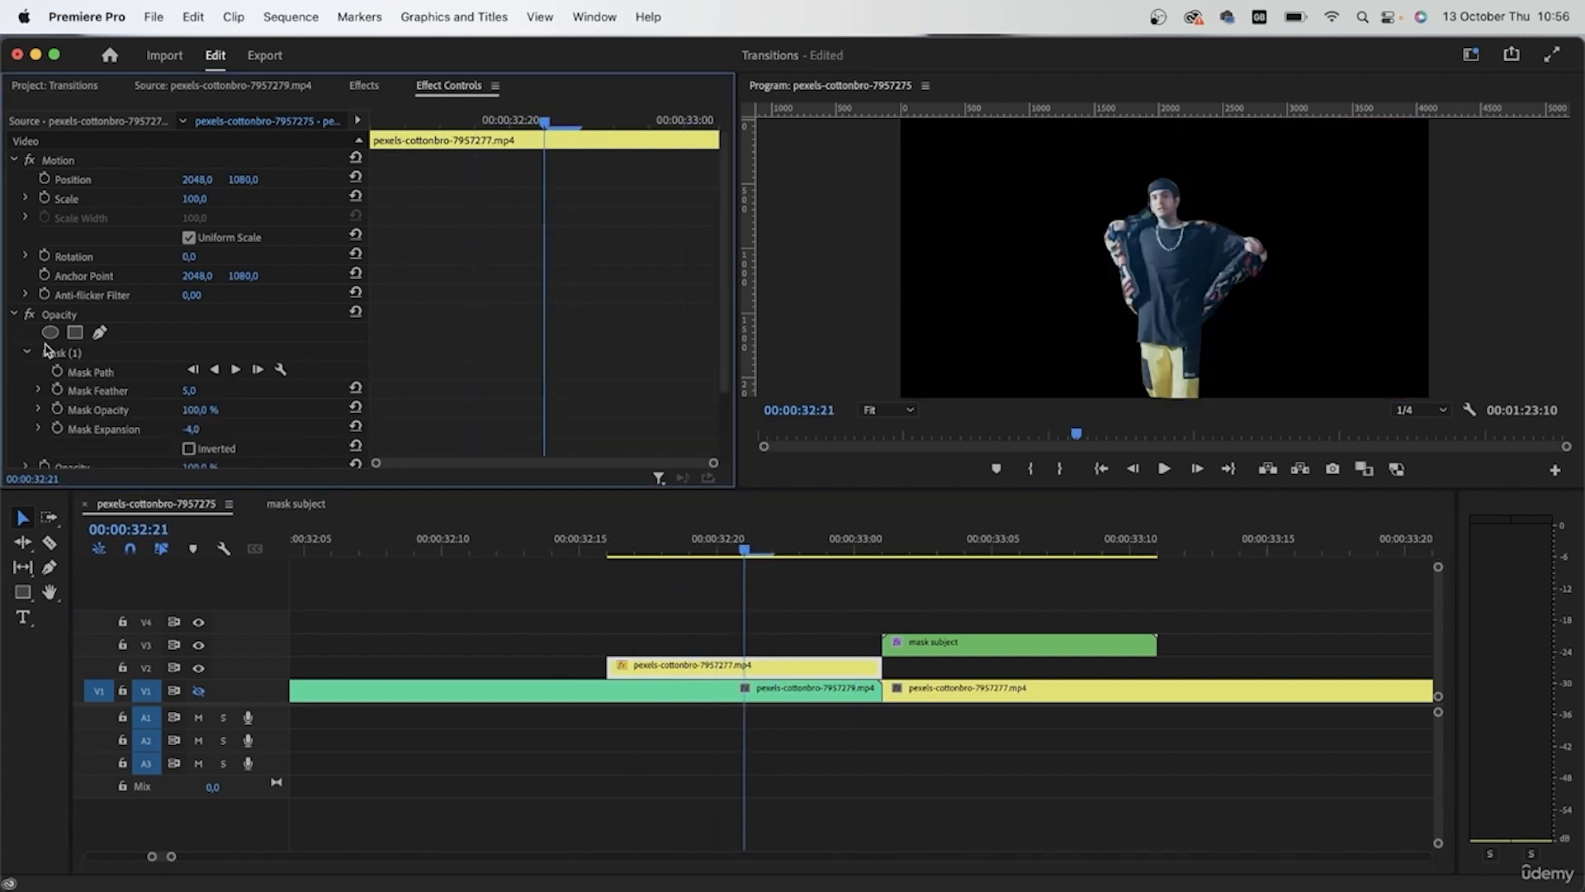
left_click_drag(733, 552, 715, 612)
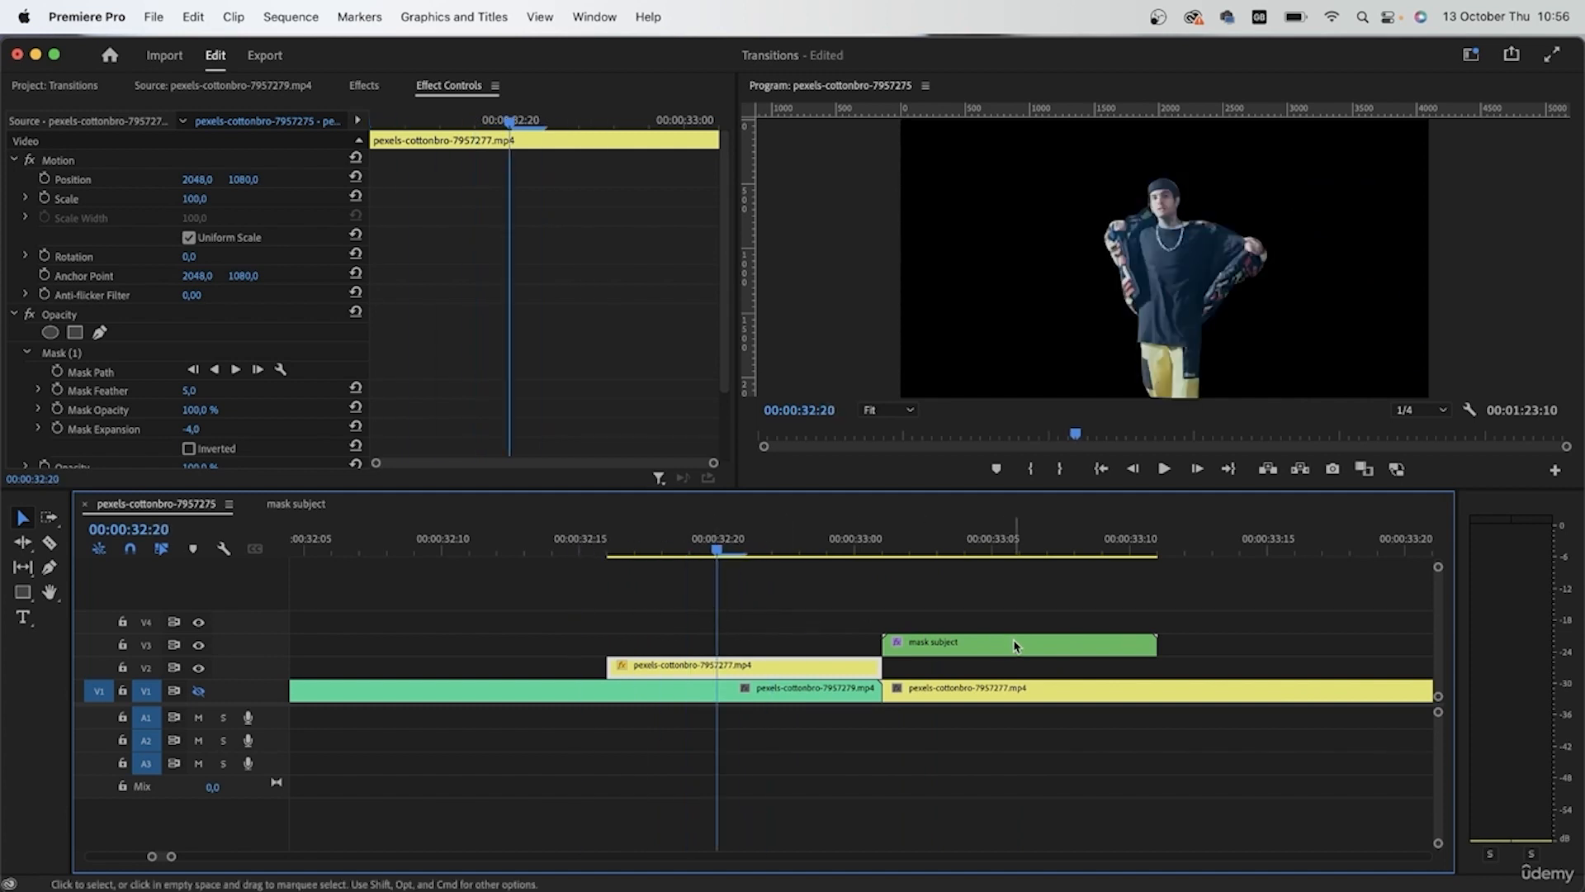
left_click(968, 646)
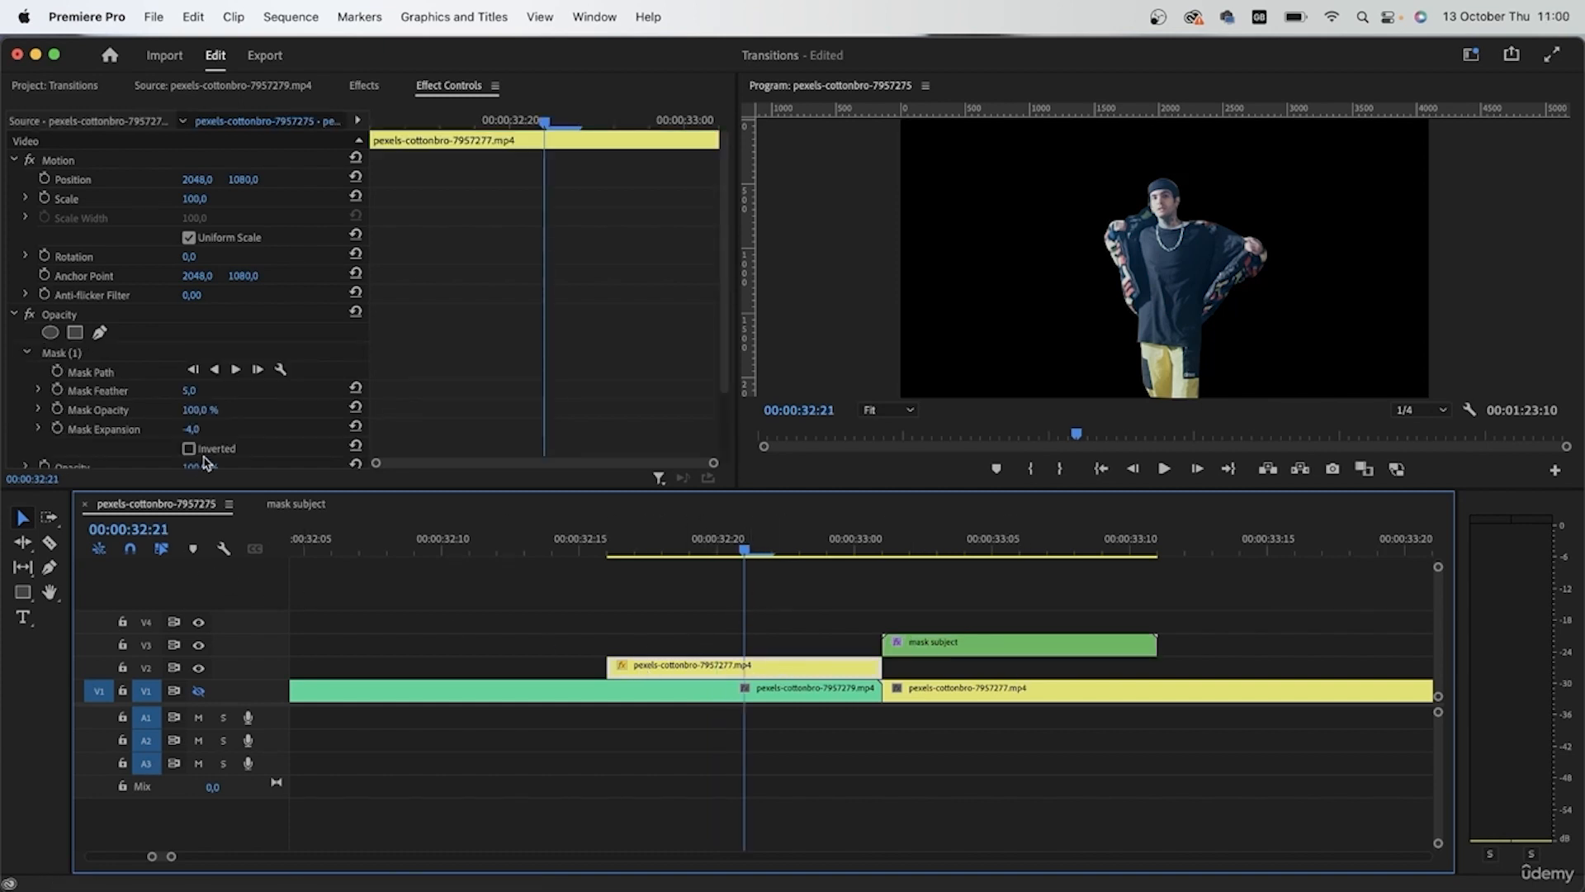
Invert the pasted mask so it cuts the subject out of the V2 background clip, and collapse the Opacity settings.
left_click(189, 449)
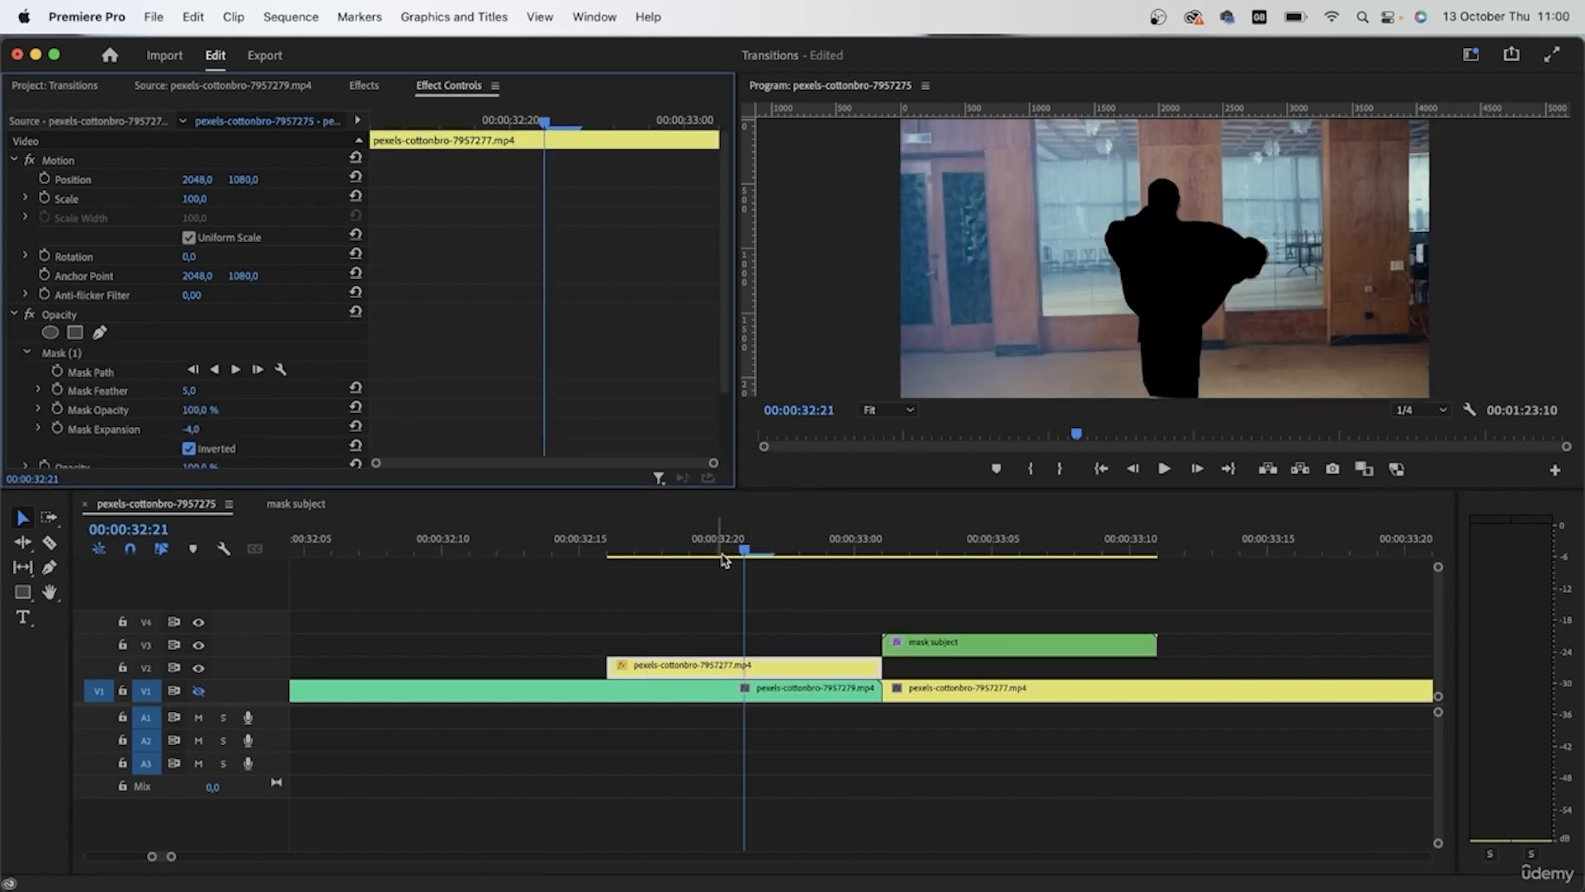
left_click_drag(743, 549, 707, 596)
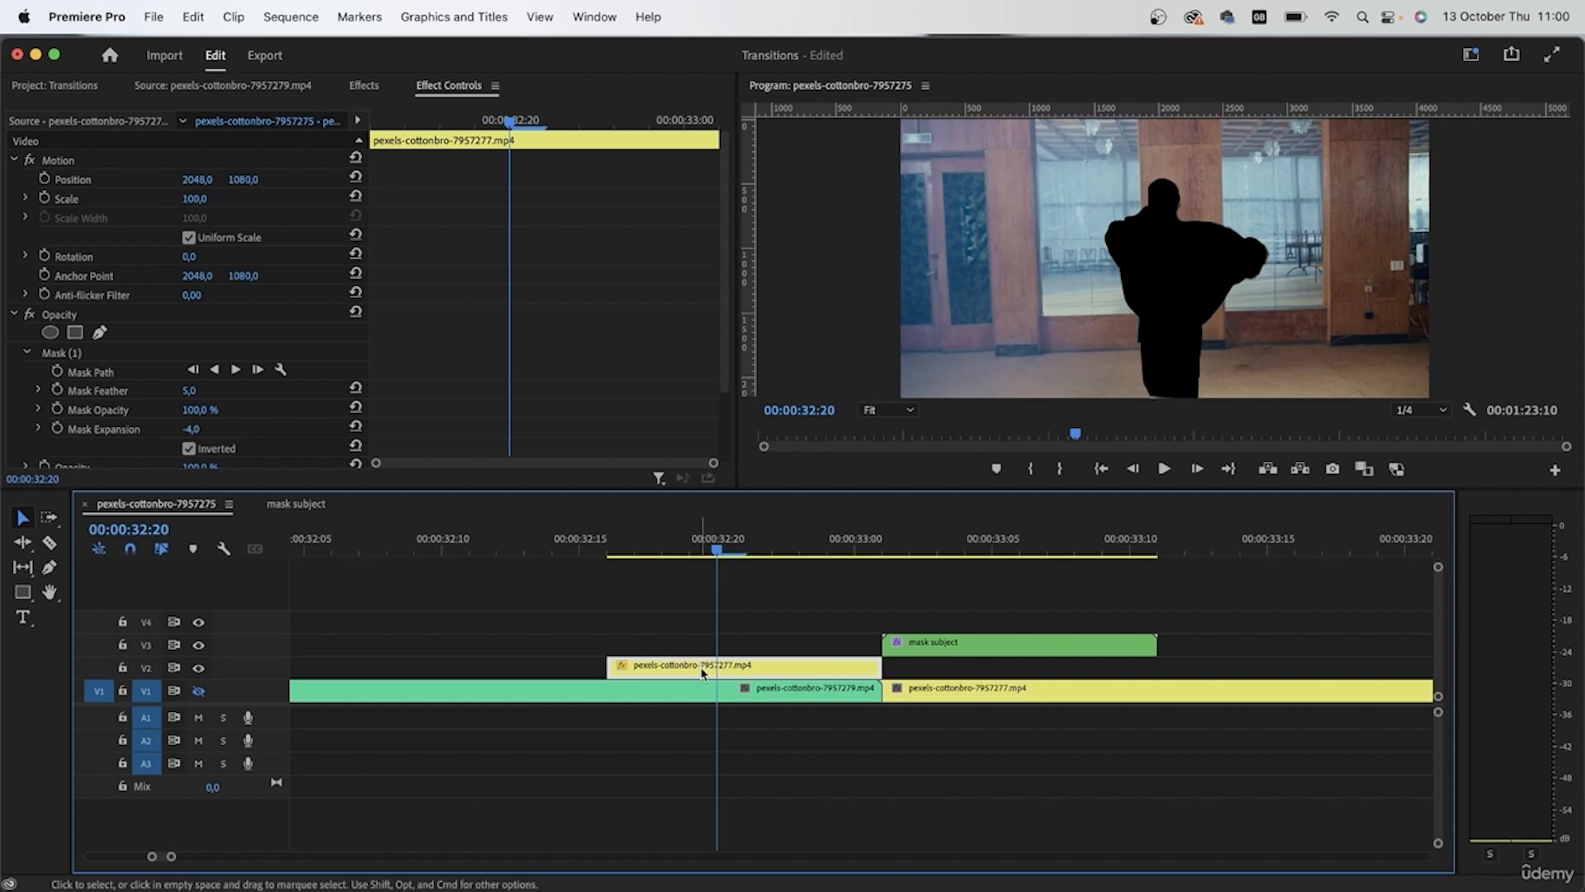
left_click(13, 313)
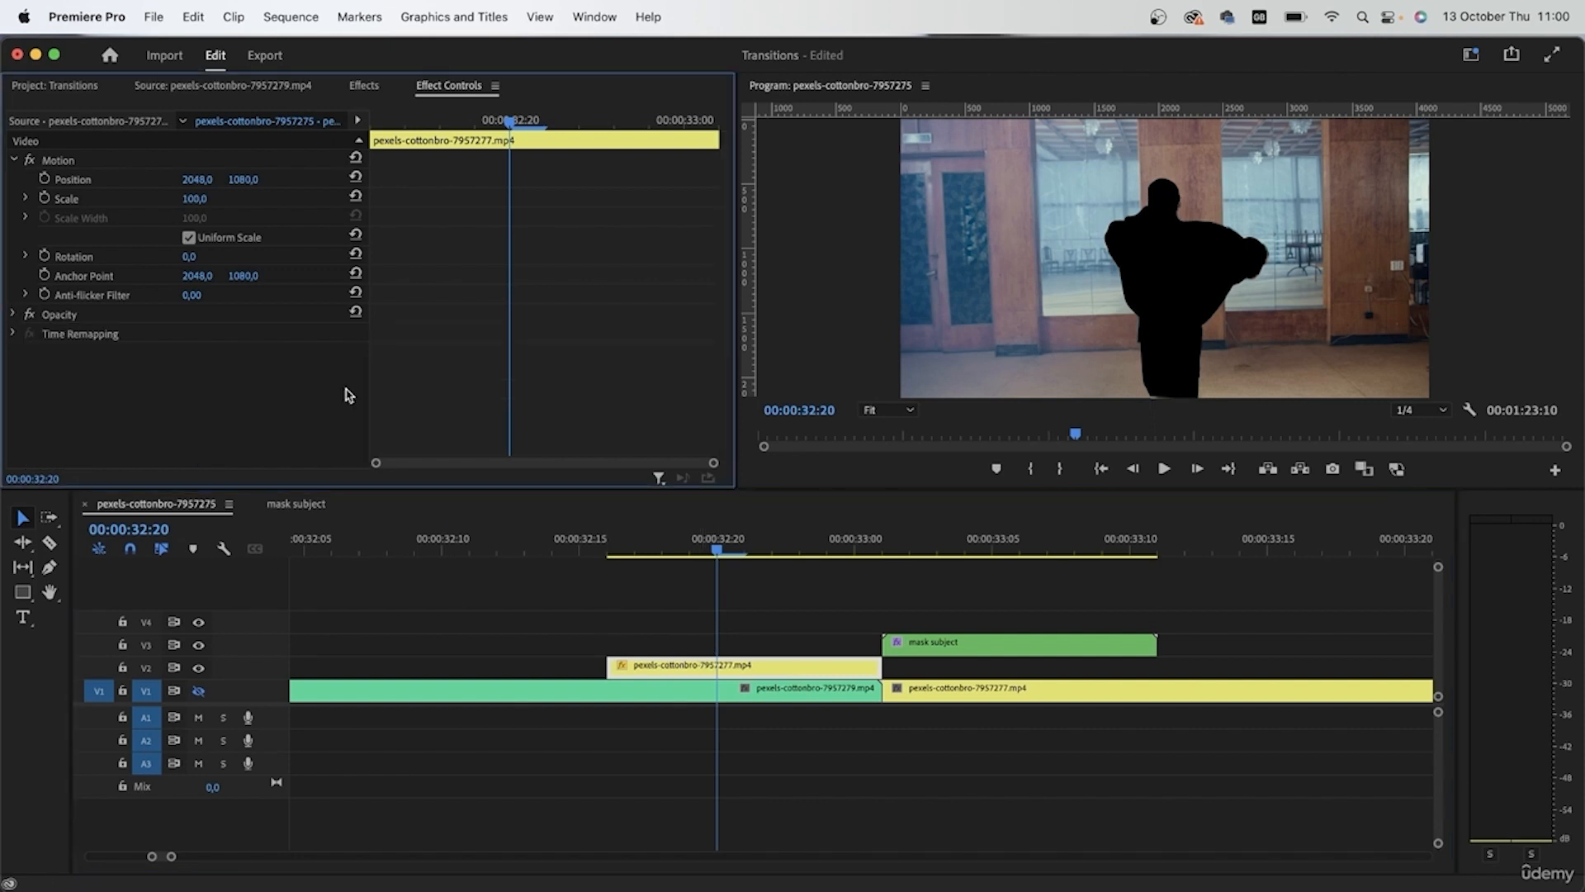
Nest the masked background clip on V2 as a sequence named "bg".
right_click(700, 680)
scroll(785, 792, "down", 5)
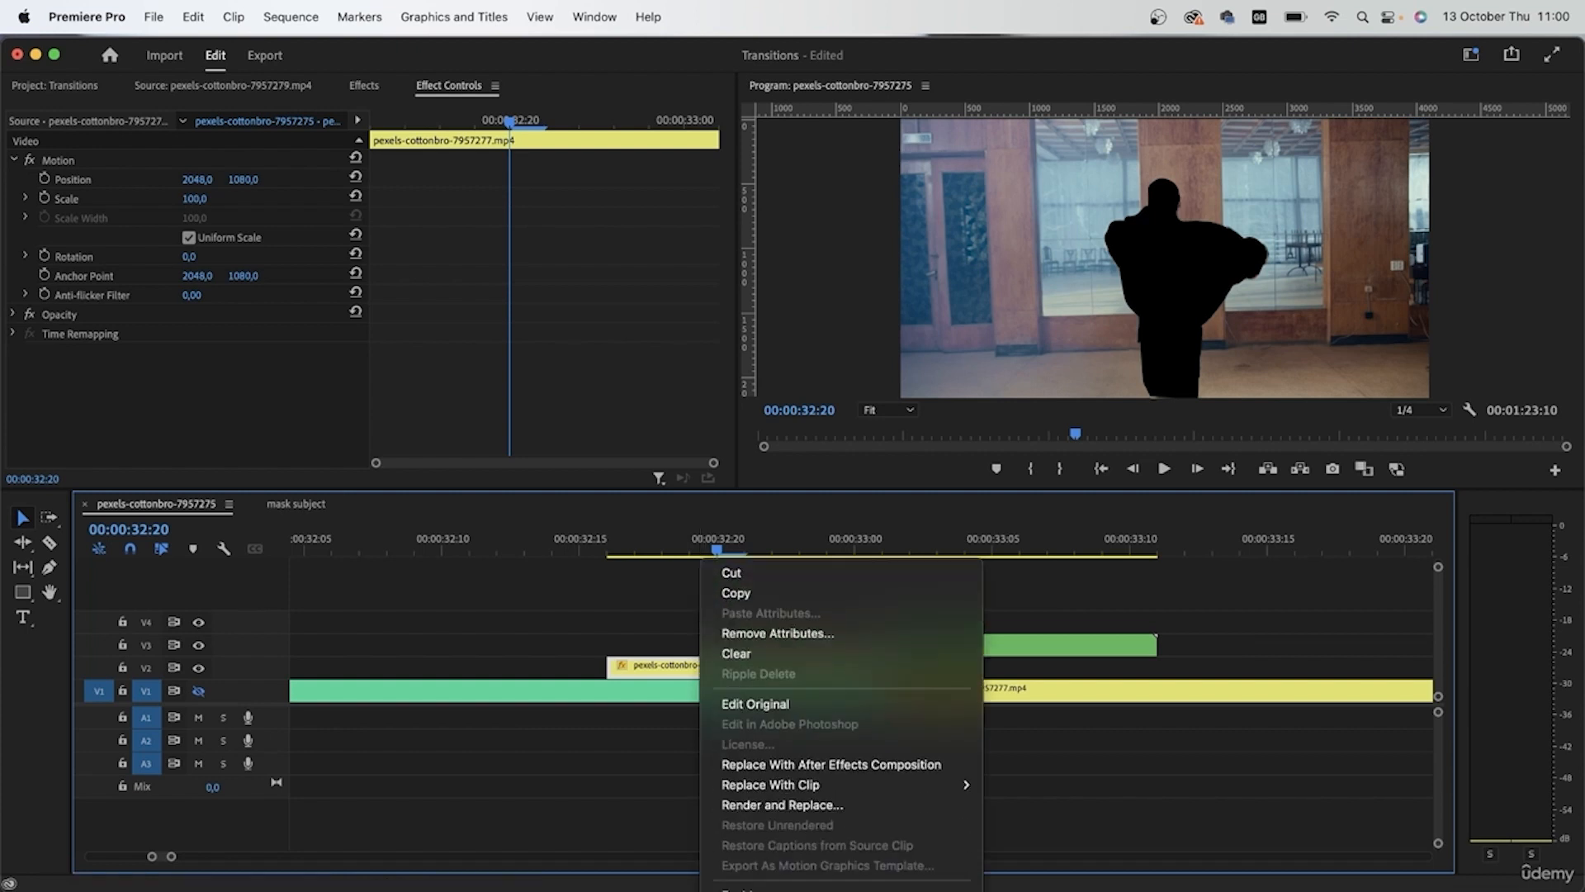
left_click(784, 816)
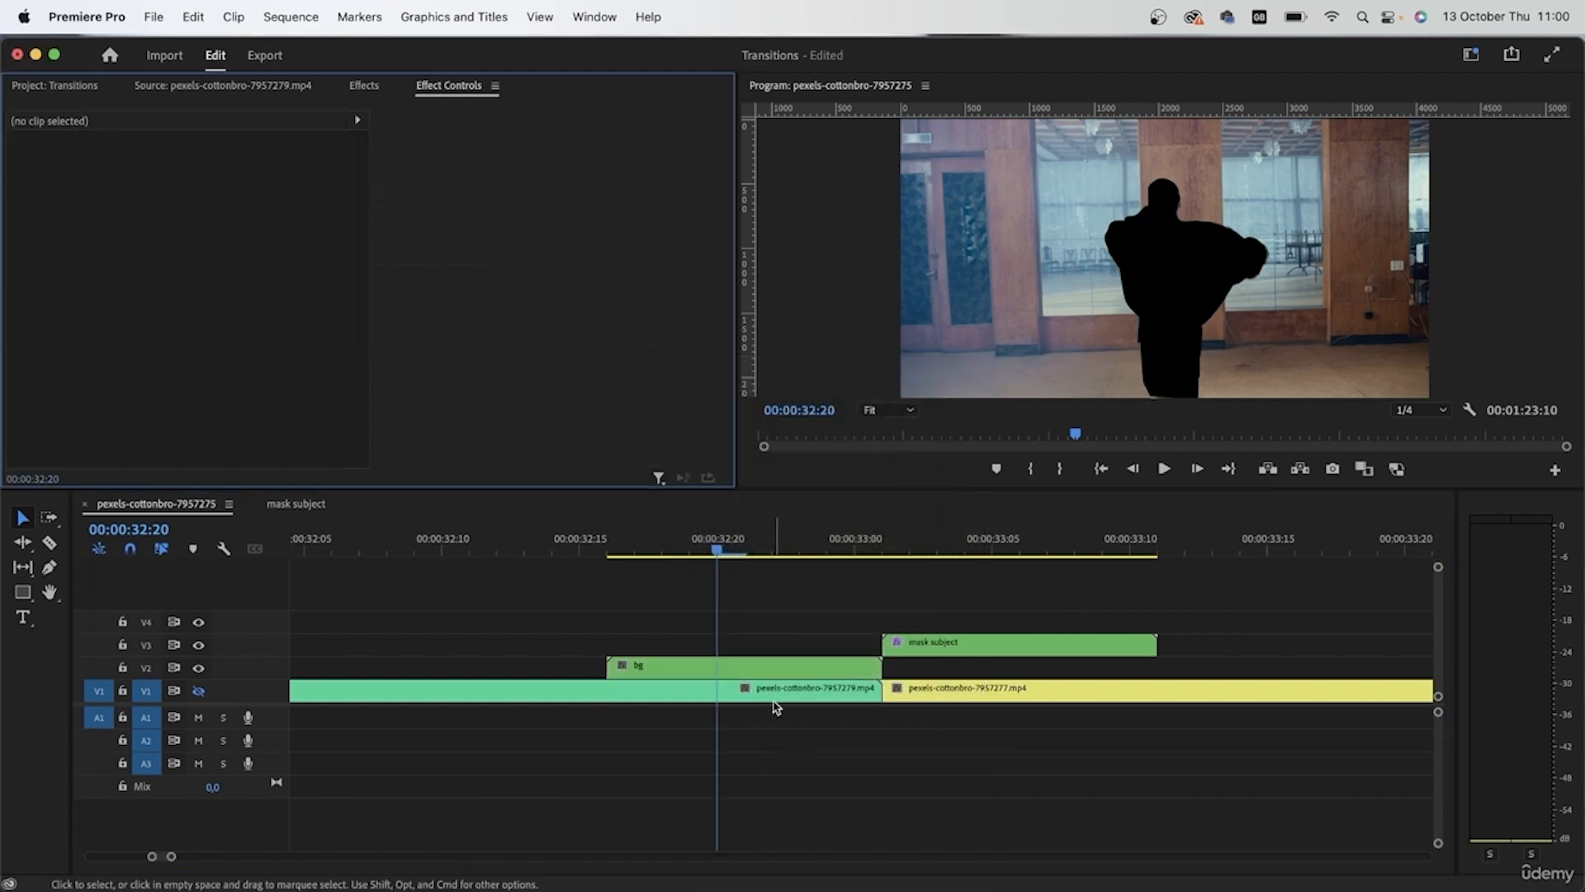
Find the Crop effect and apply it to the bg nest on V2.
left_click(781, 667)
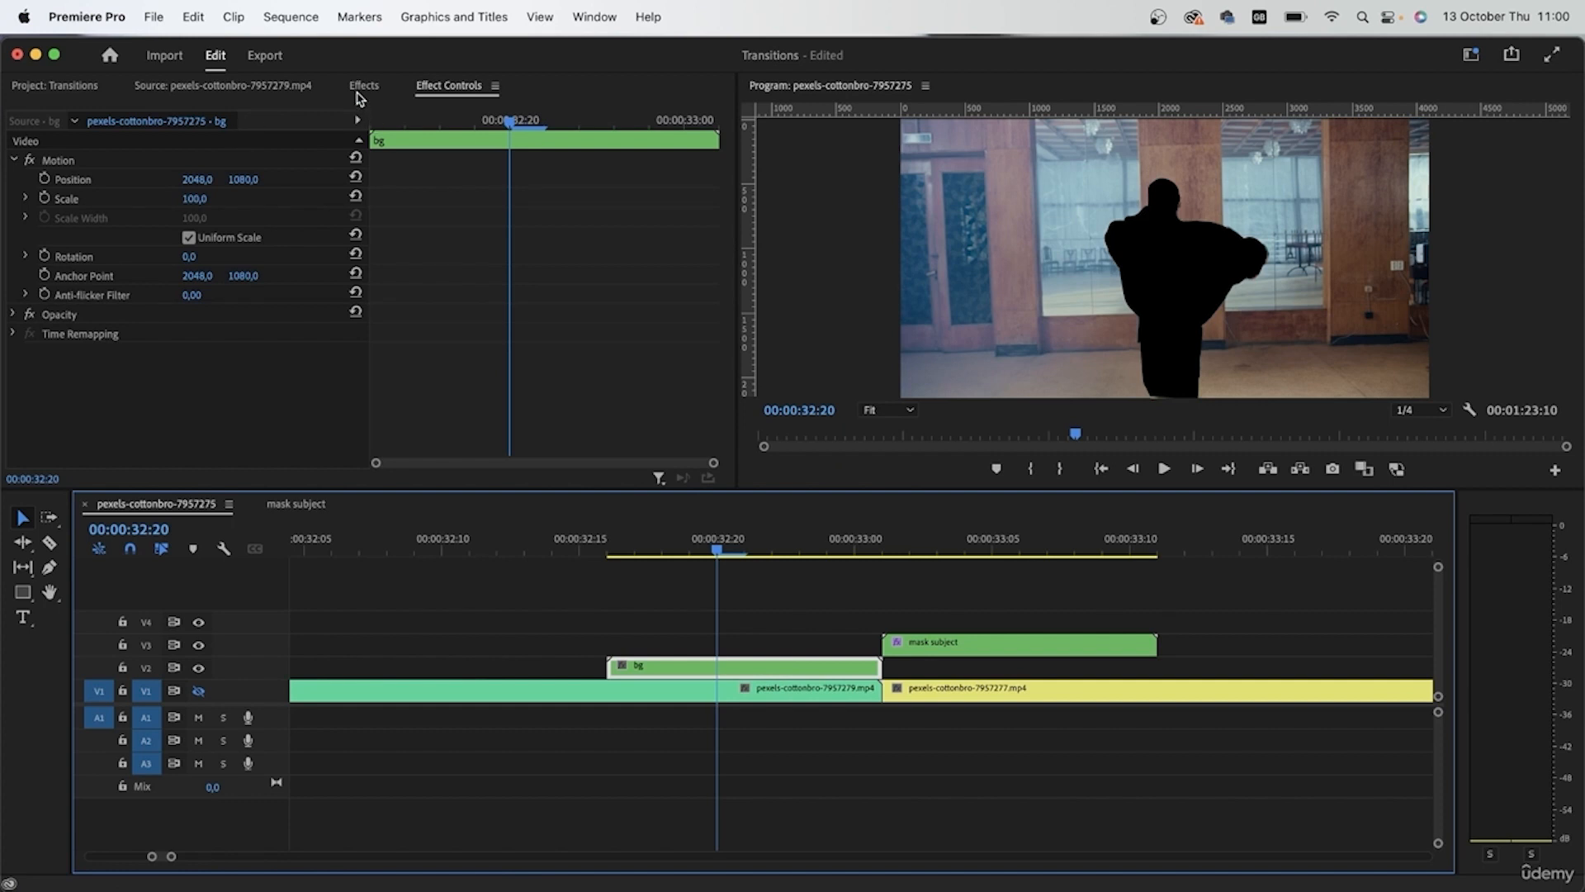
left_click(363, 87)
left_click(187, 111)
left_click(169, 110)
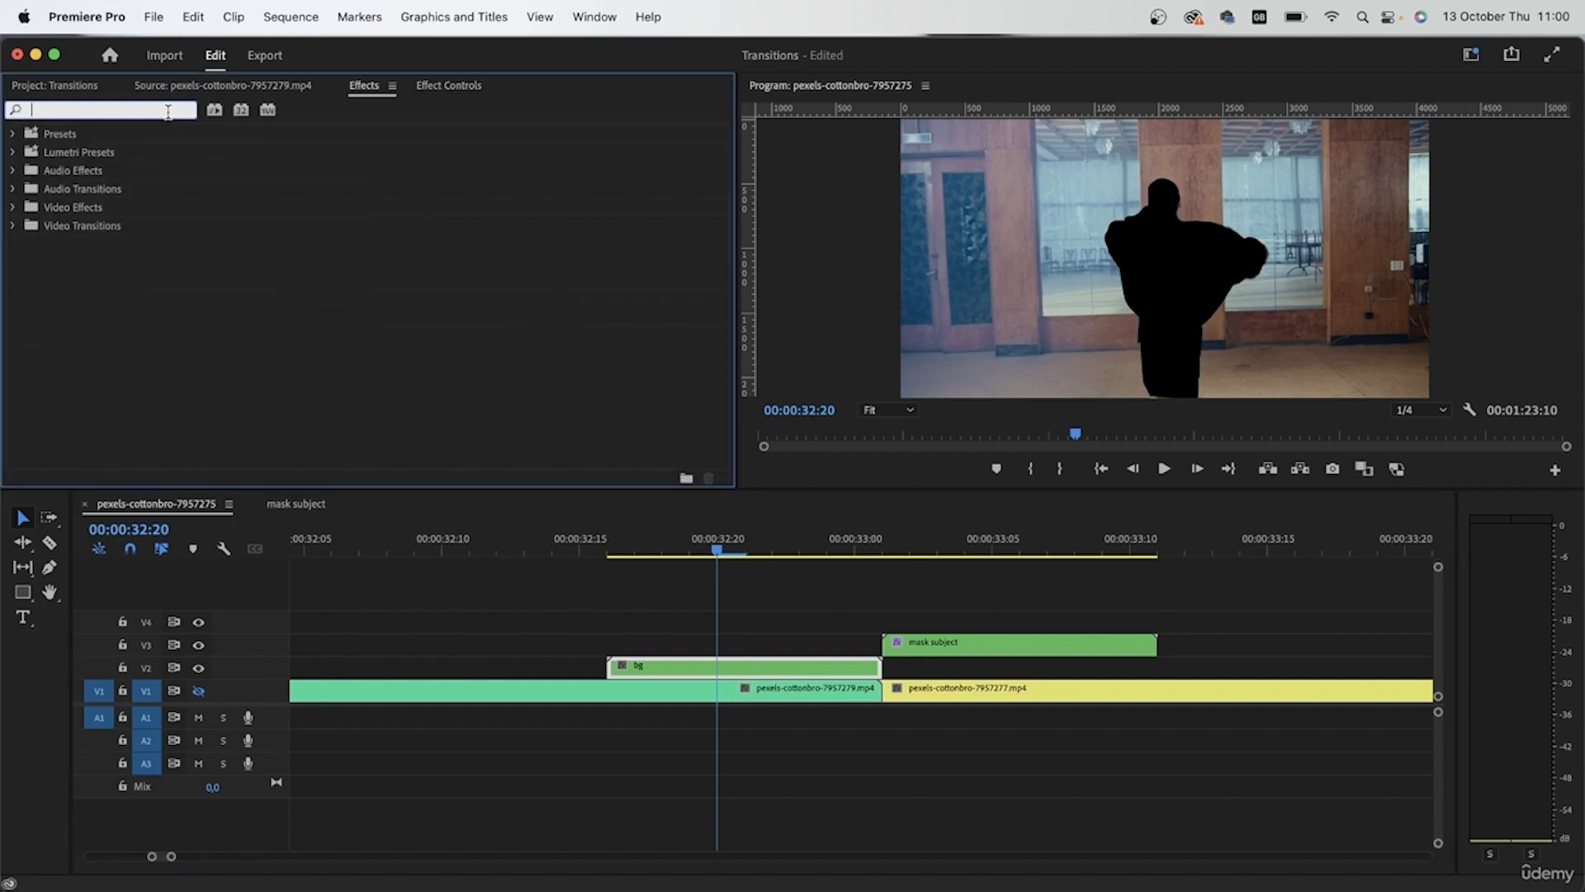
type("crop")
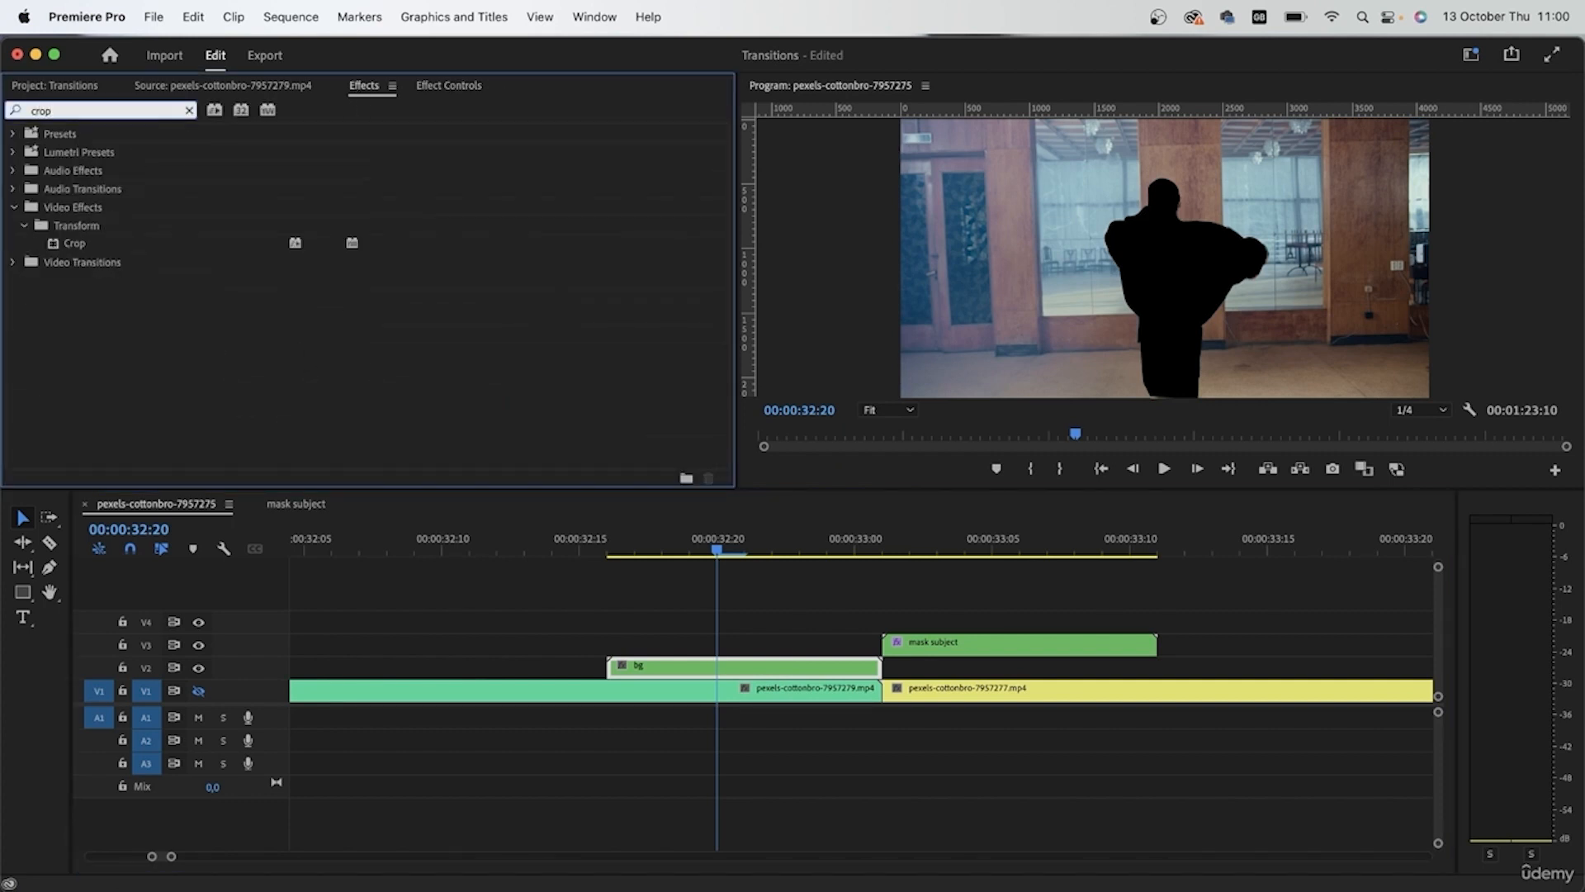
left_click_drag(137, 252, 748, 674)
Move the mask subject nest directly above bg and retime its Transform Position keyframes to the clip's start and 00:00:32:21.
left_click(947, 652)
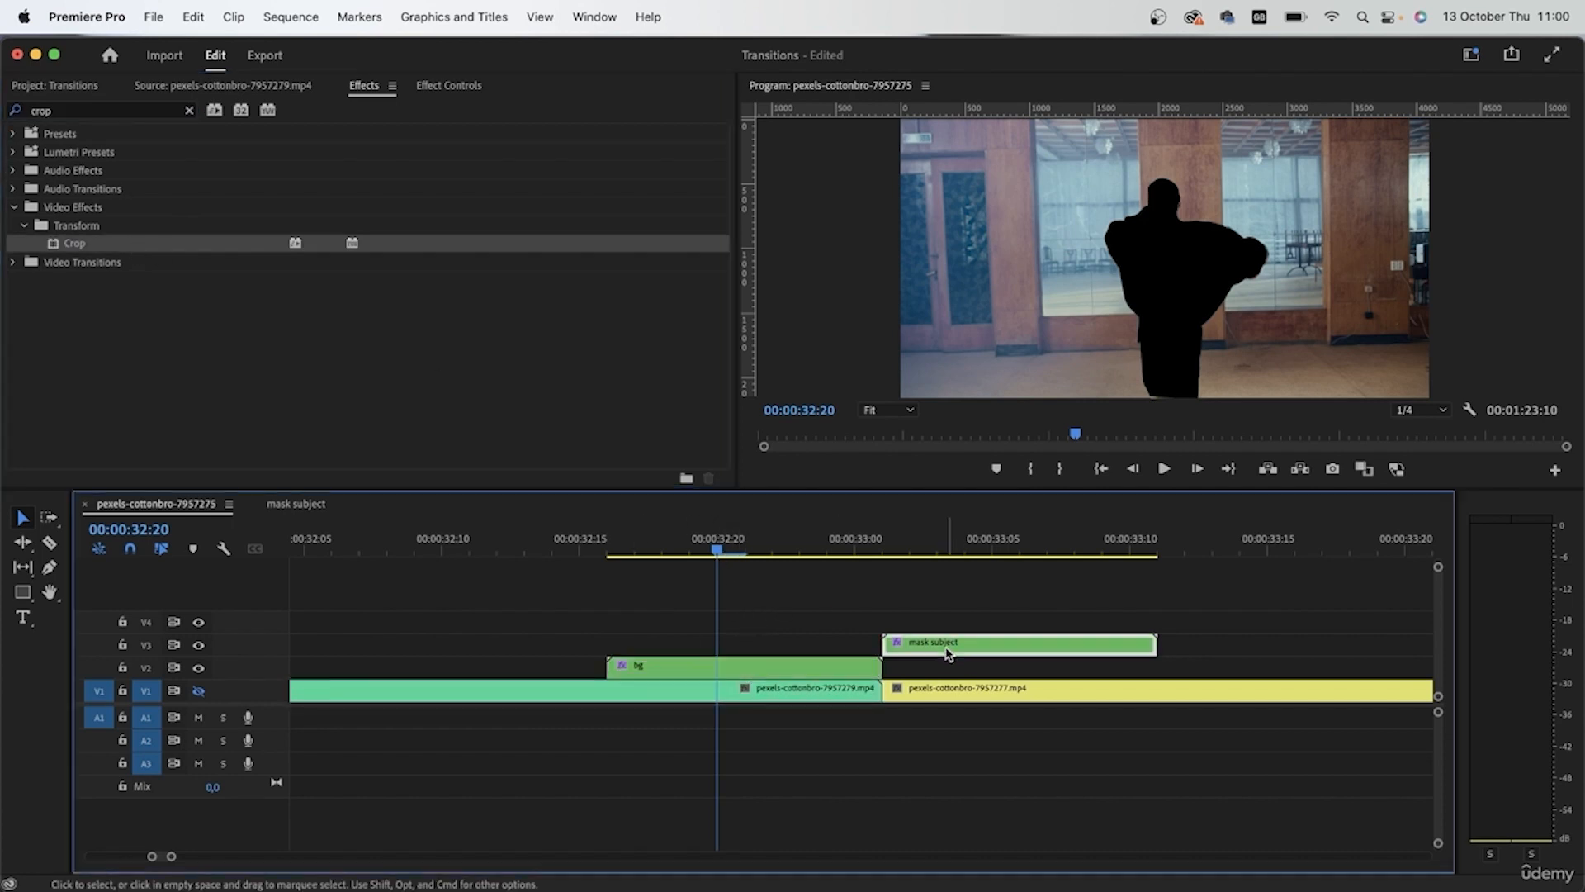
left_click_drag(968, 648, 694, 648)
left_click(622, 551)
left_click_drag(622, 551, 745, 572)
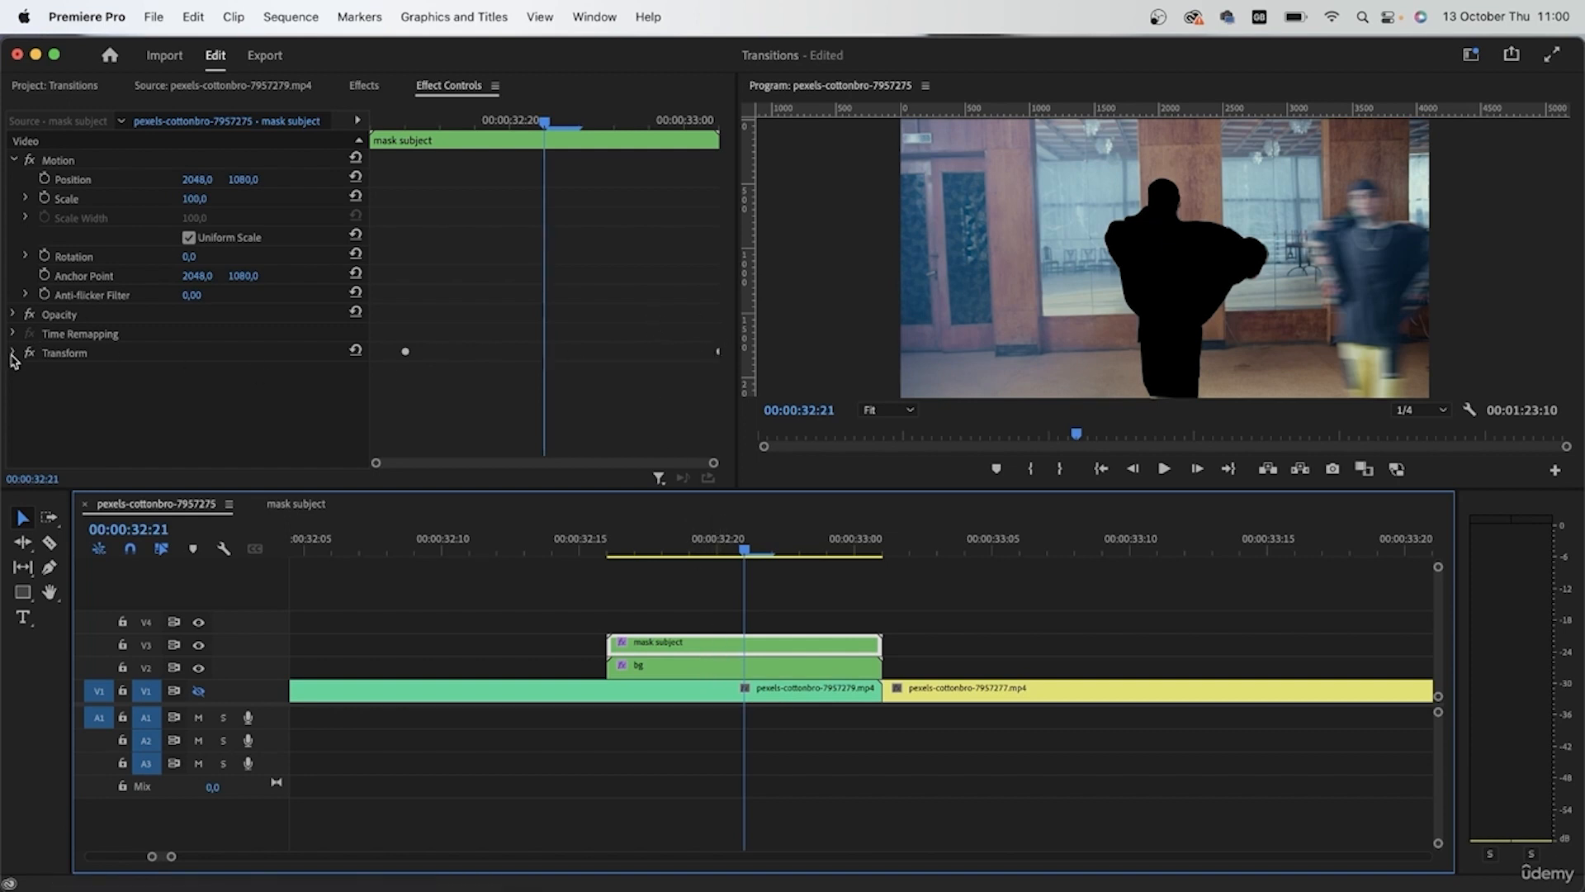
left_click(13, 353)
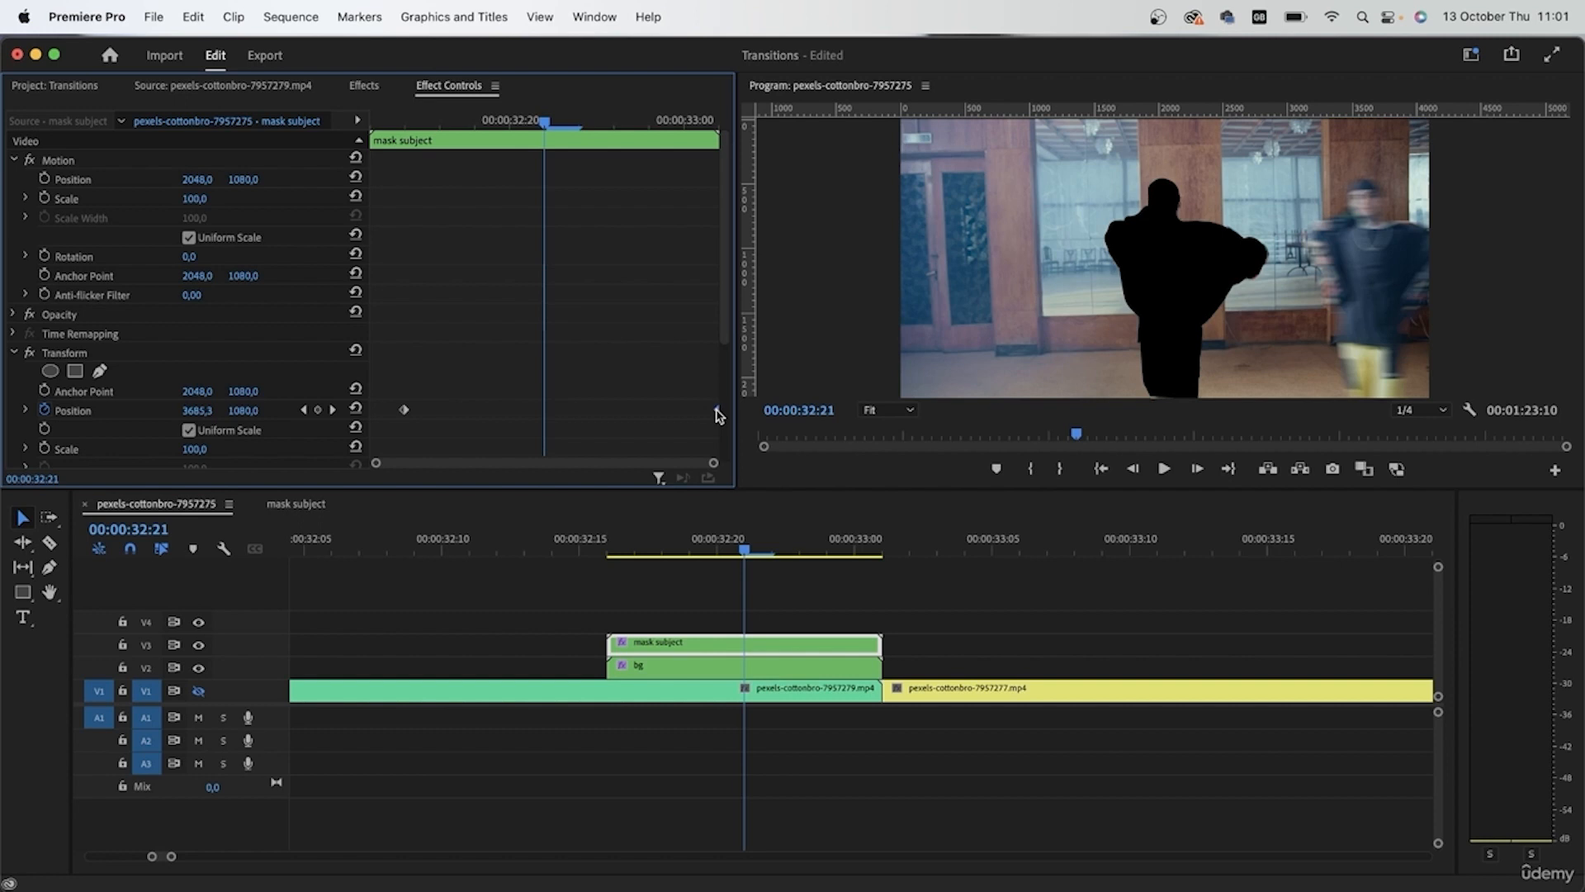
left_click_drag(716, 411, 542, 410)
left_click_drag(404, 410, 302, 409)
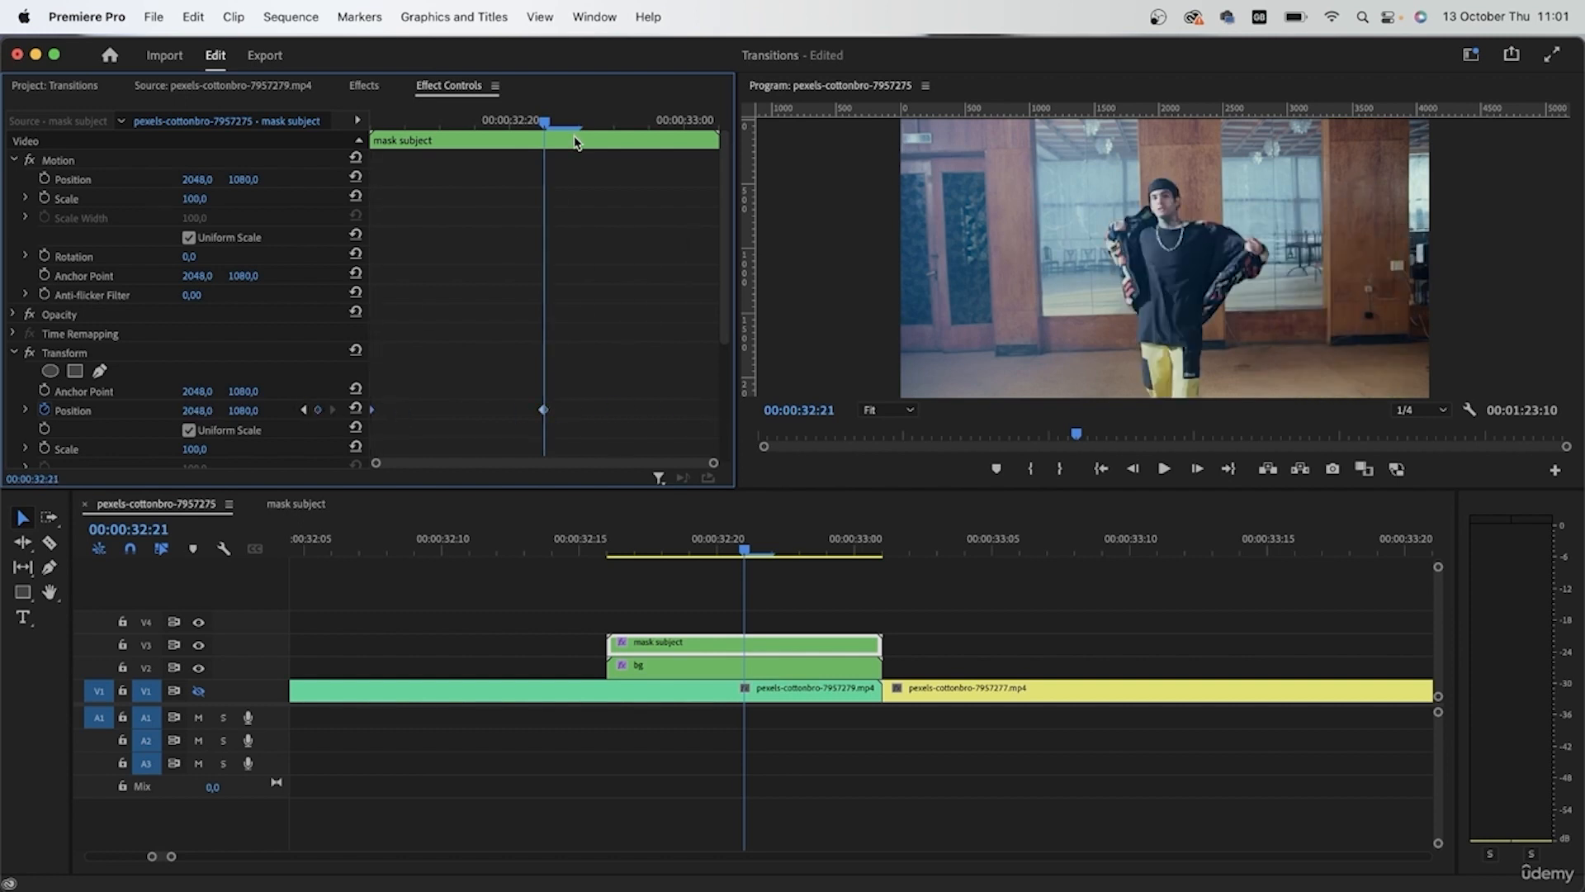
left_click_drag(543, 127, 344, 228)
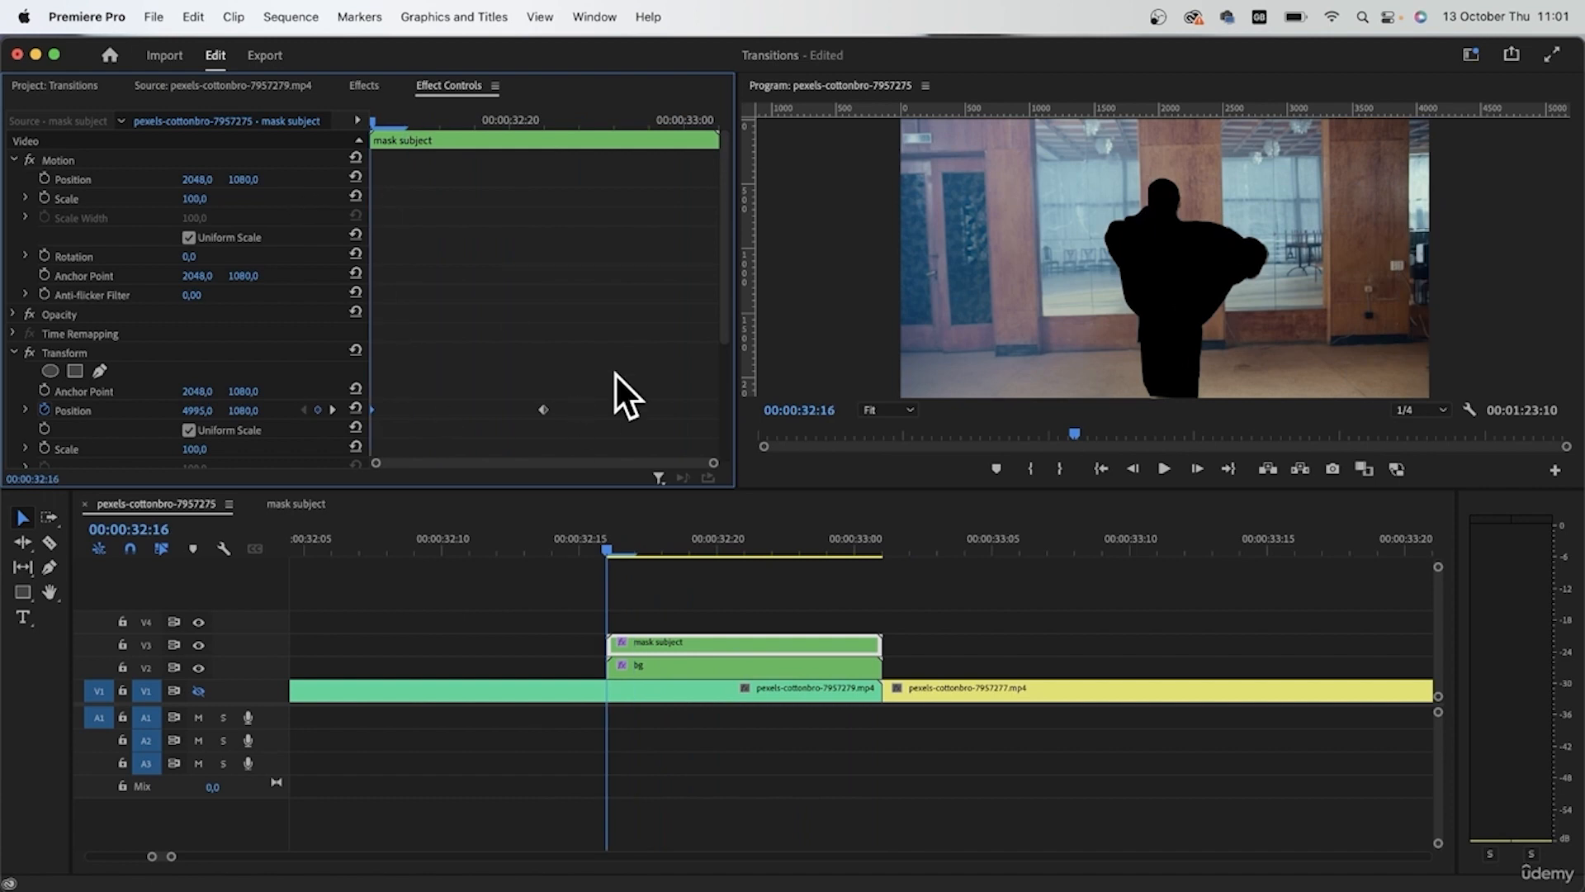
Change the mask subject nest's Transform Position keyframes to Bezier temporal interpolation.
right_click(542, 409)
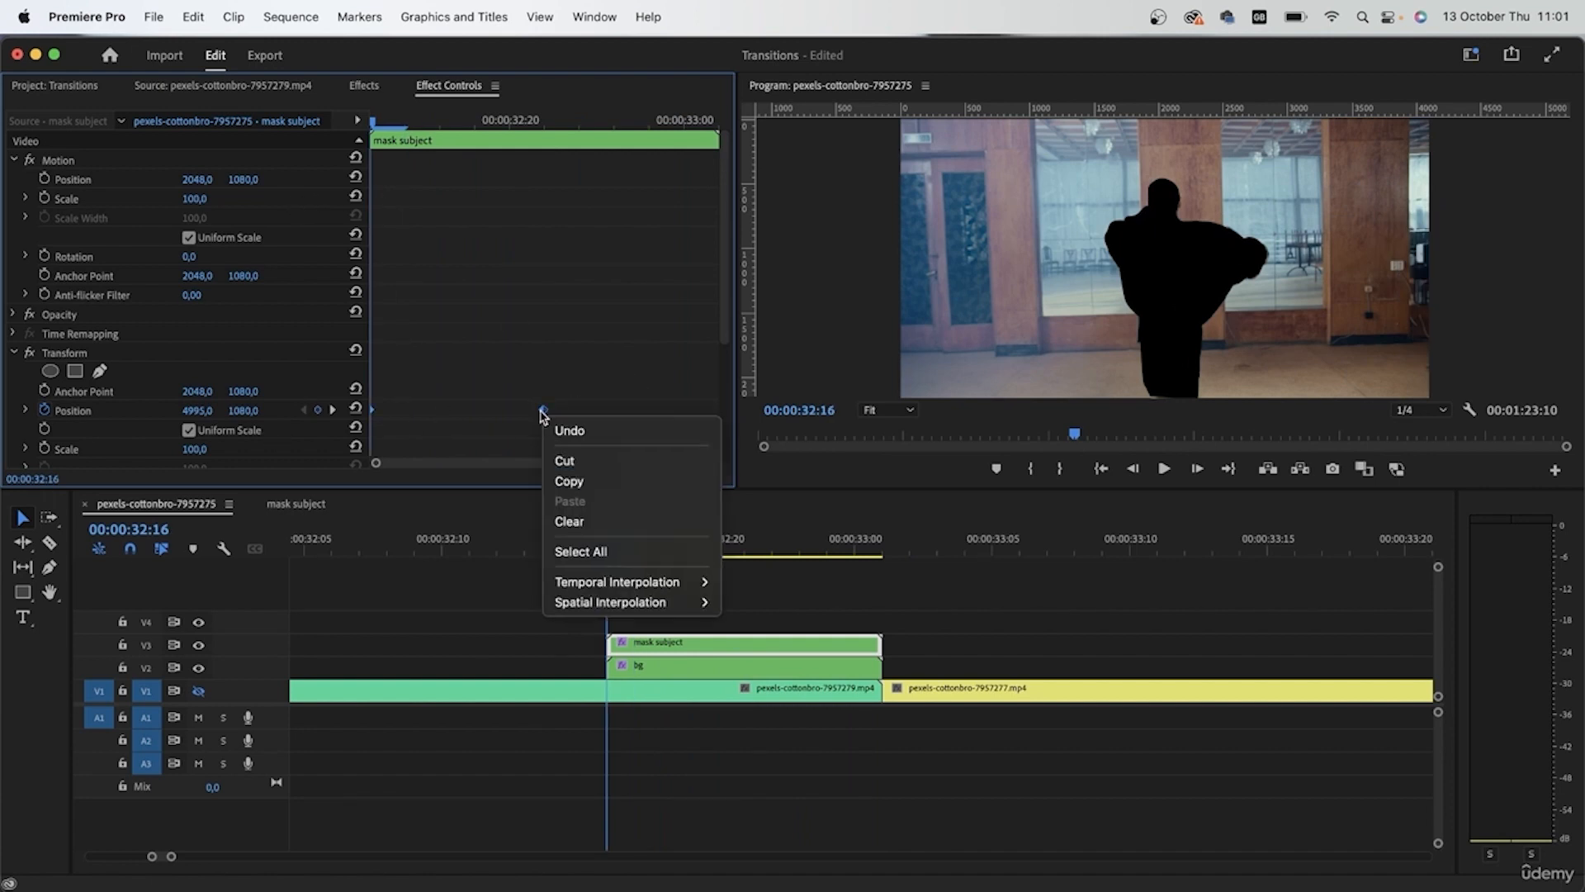
mouse_move(677, 582)
left_click(809, 612)
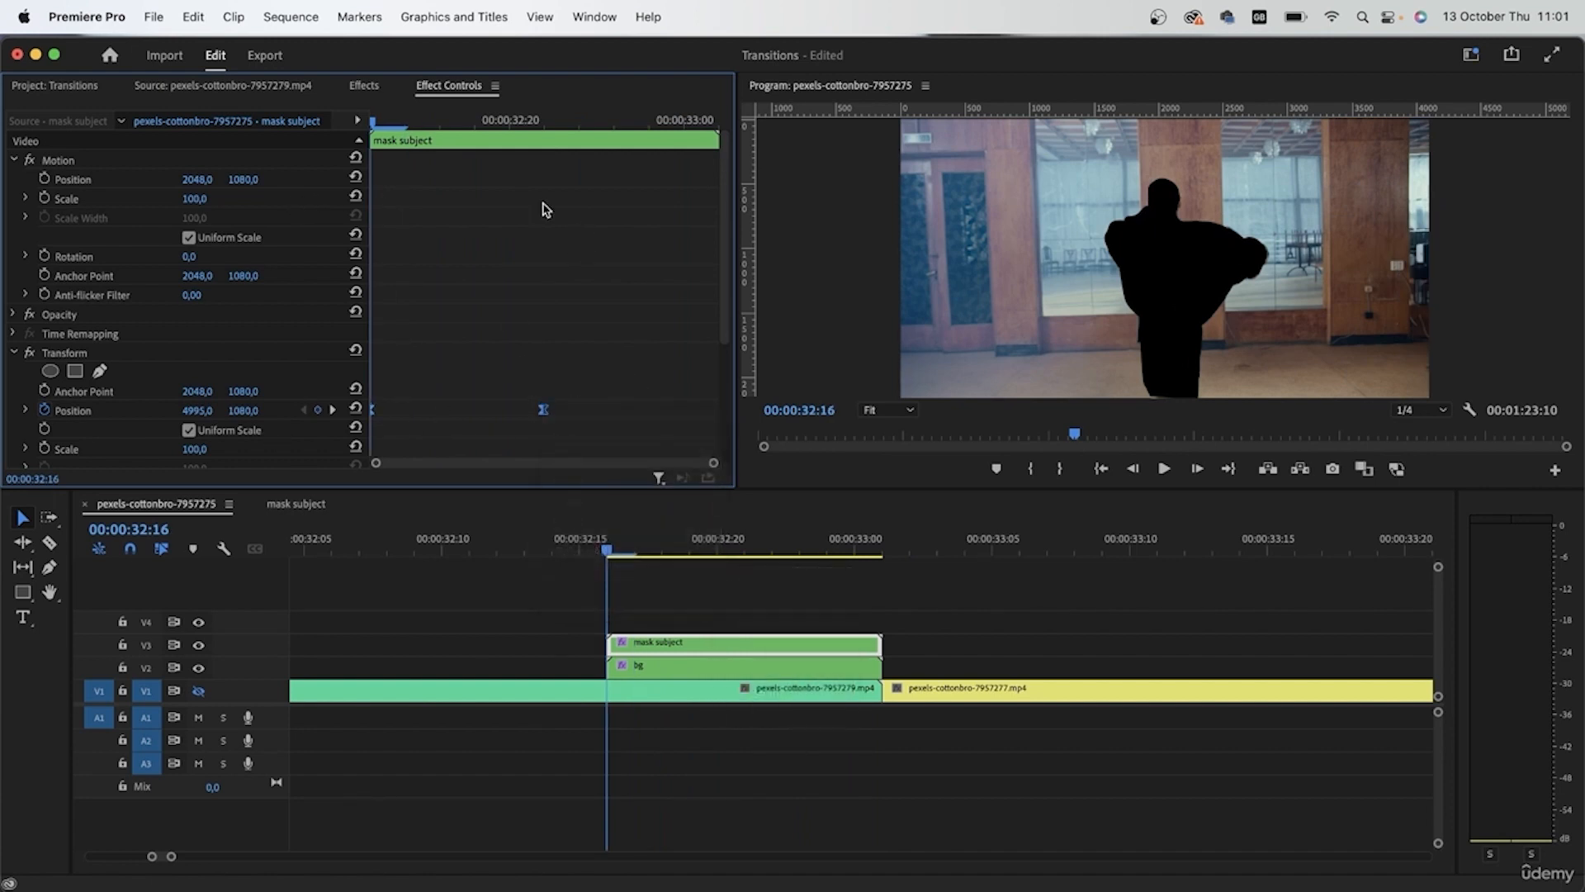
left_click(734, 619)
left_click(661, 643)
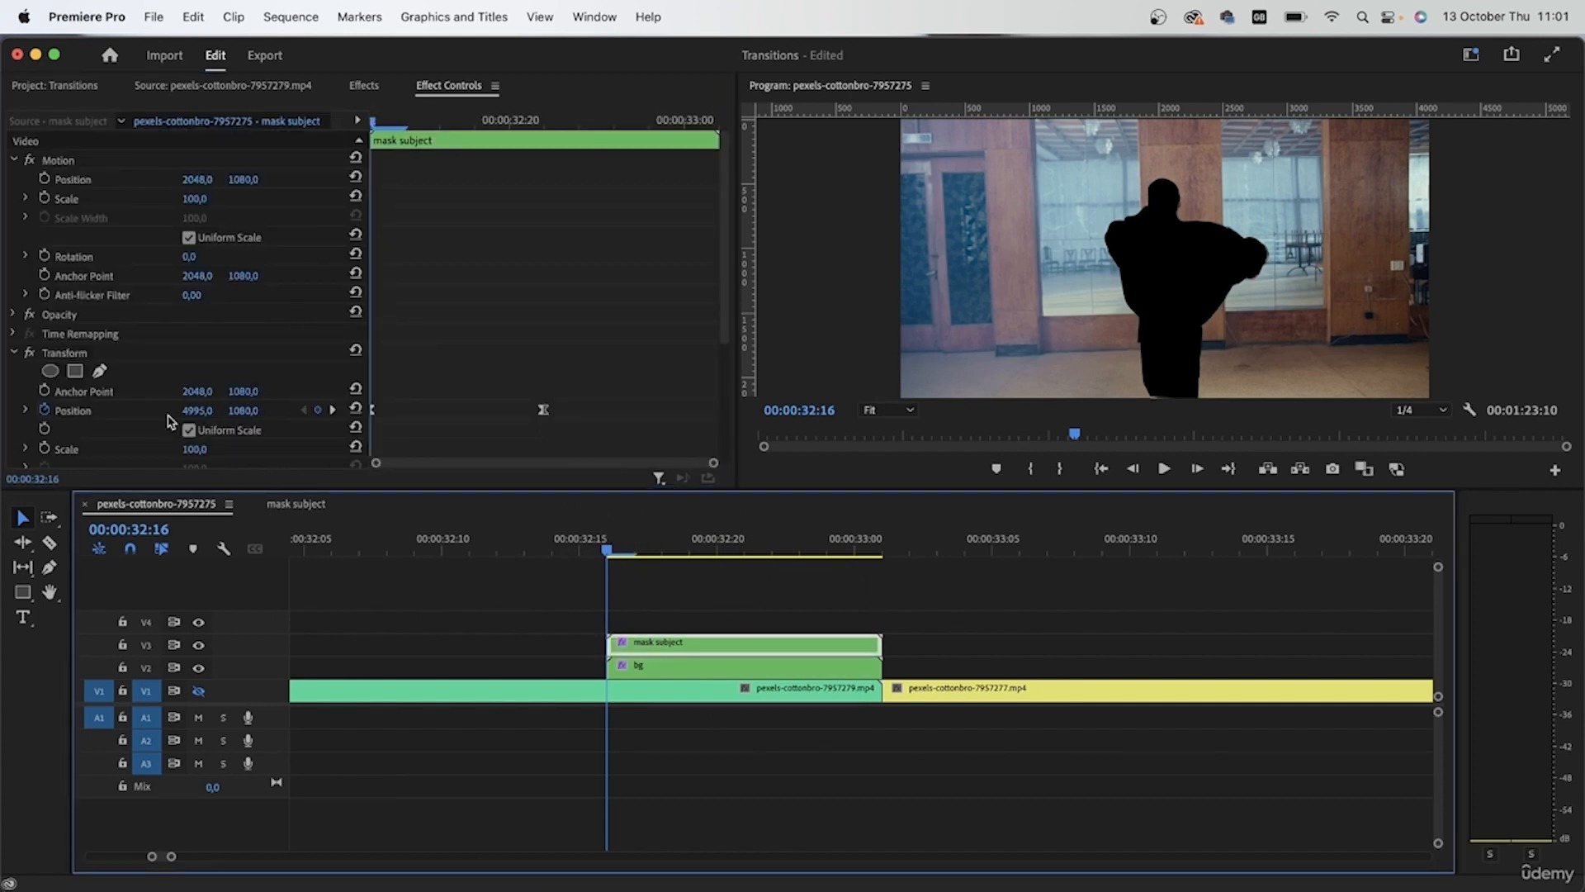
Start keyframing Top and Bottom in the bg nest's Crop effect at 00:00:32:21.
left_click_drag(394, 117, 545, 297)
left_click(707, 665)
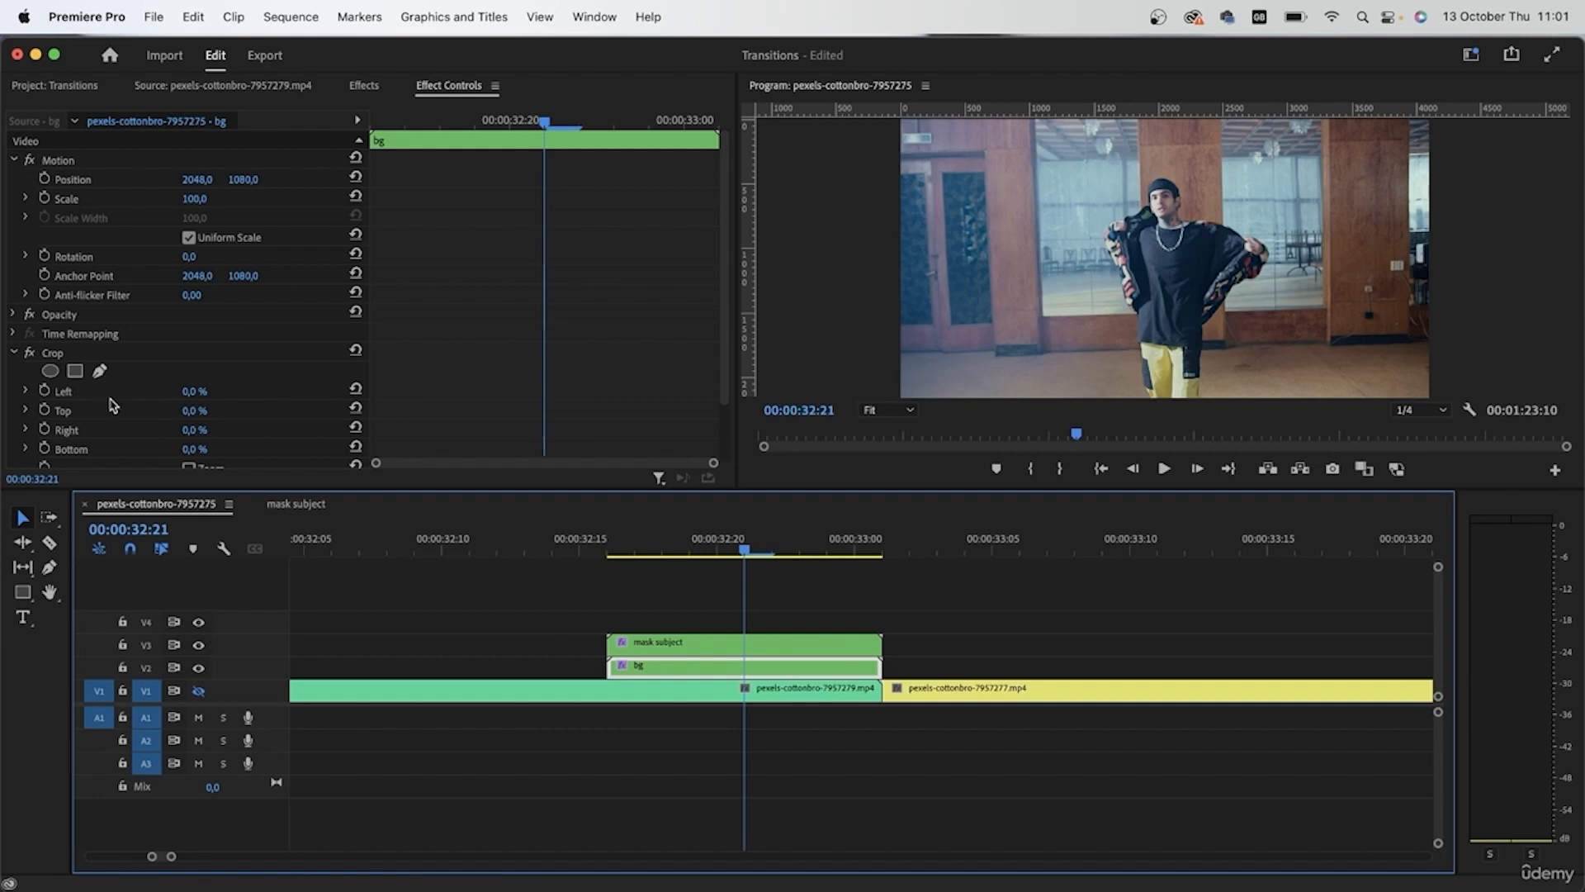
scroll(119, 404, "down", 3)
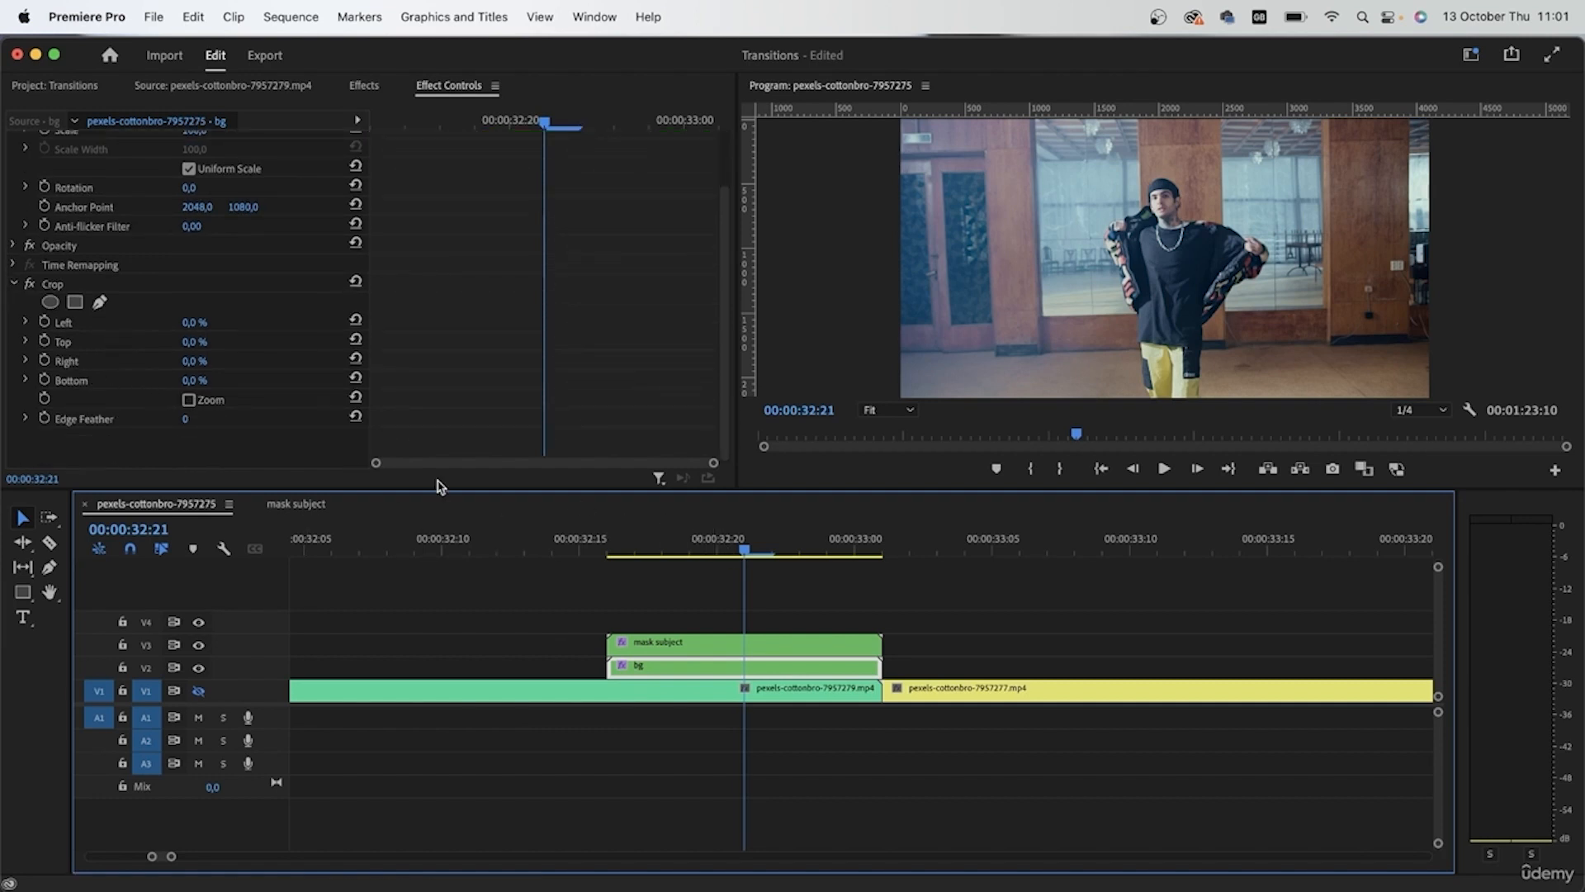
left_click(45, 340)
left_click(44, 379)
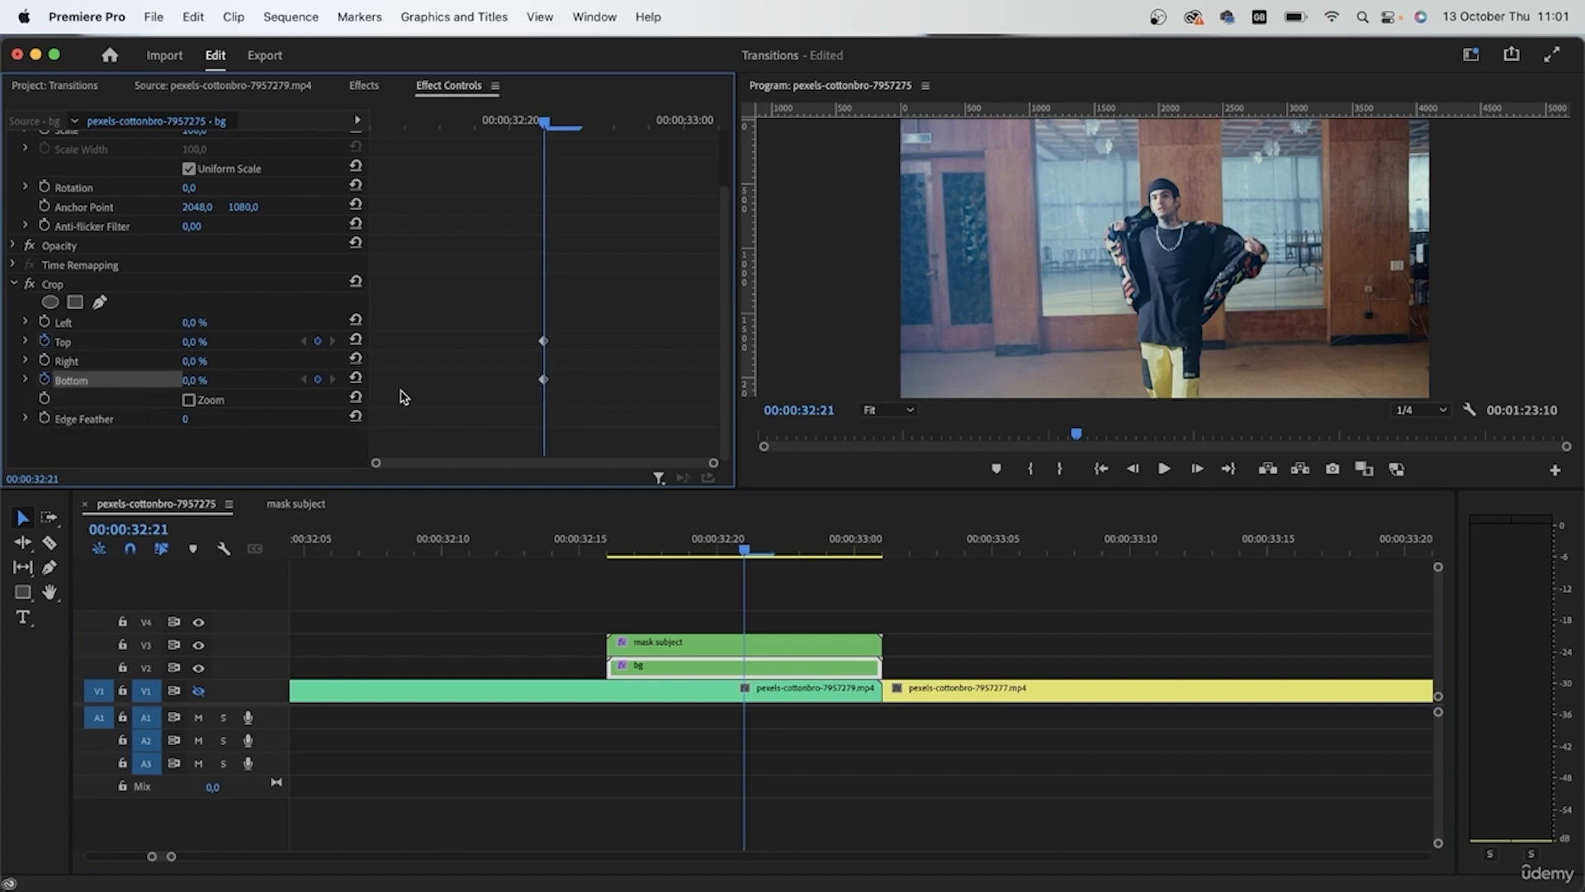
Set both the Bottom and Top crop values of the bg nest to 50% at 00:00:32:21.
left_click(203, 380)
type("50")
key("Return")
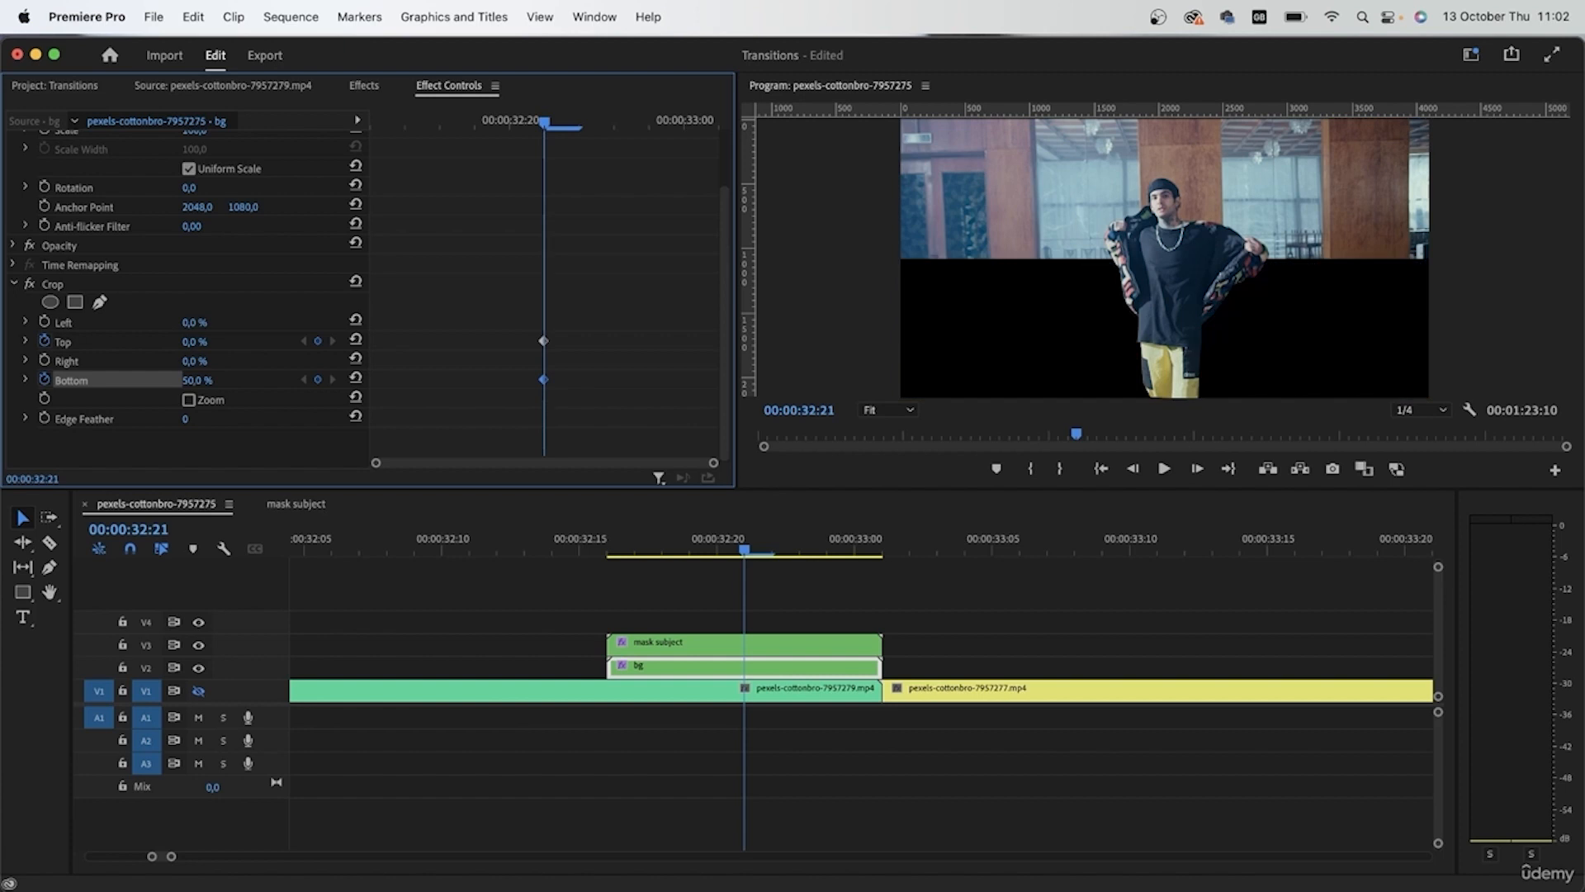
left_click(206, 340)
type("50")
key("Return")
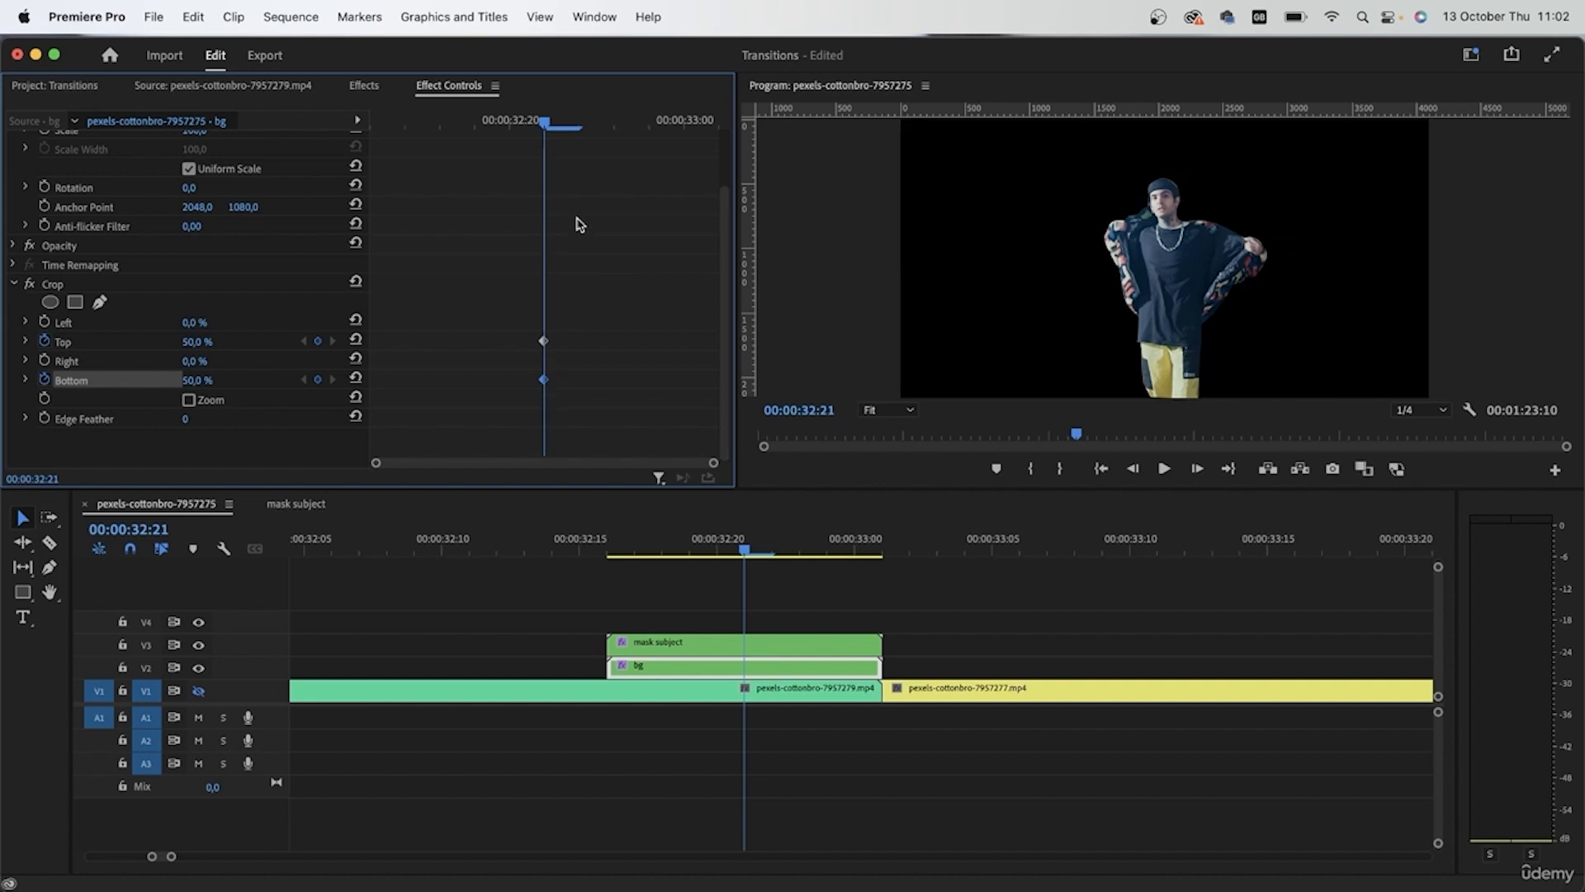
Keyframe the bg nest's Top and Bottom crop at 0% near the clip's end and align those keyframes at 00:00:33:00.
left_click_drag(568, 131, 726, 136)
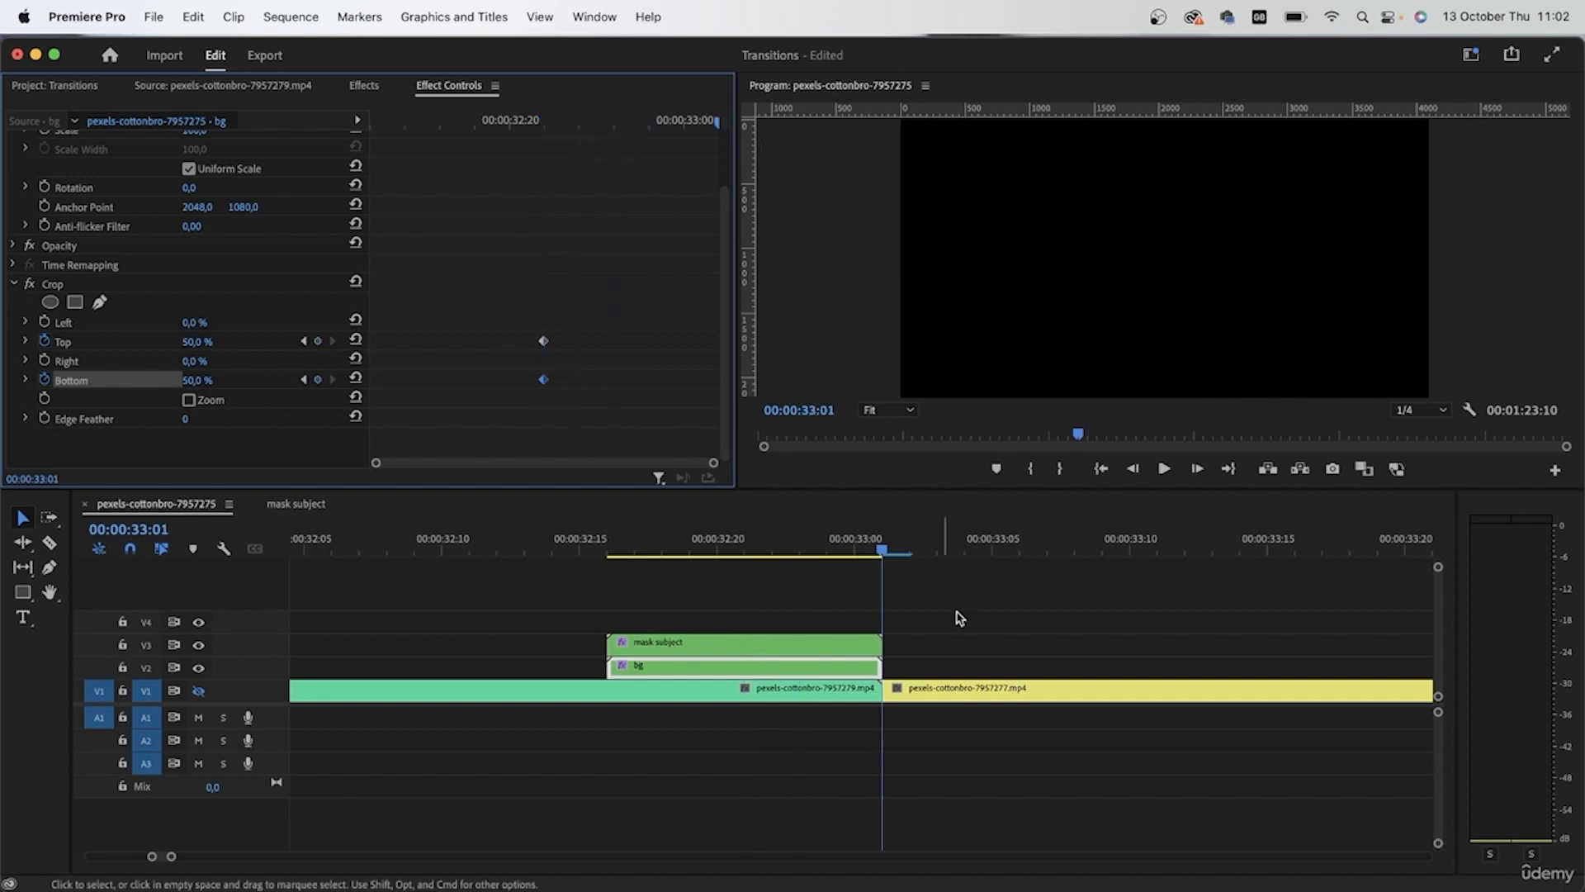
left_click(206, 379)
type("0")
key("Return")
left_click_drag(658, 551, 851, 584)
left_click_drag(714, 380, 692, 386)
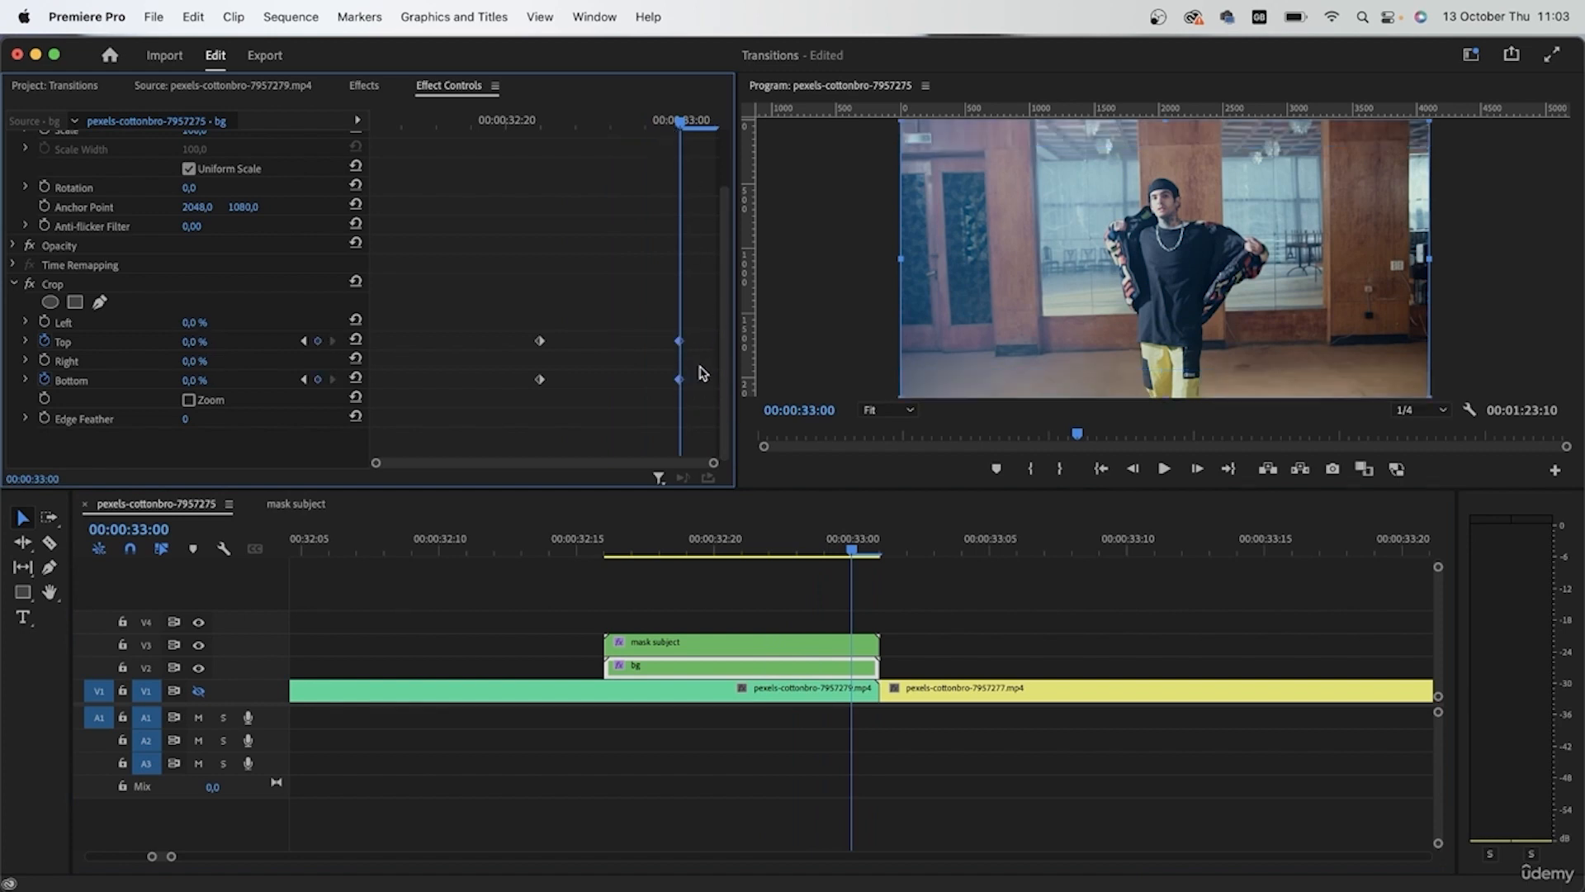
Play back the mask subject and bg animation with track V1 hidden.
left_click_drag(685, 128, 471, 199)
left_click(764, 770)
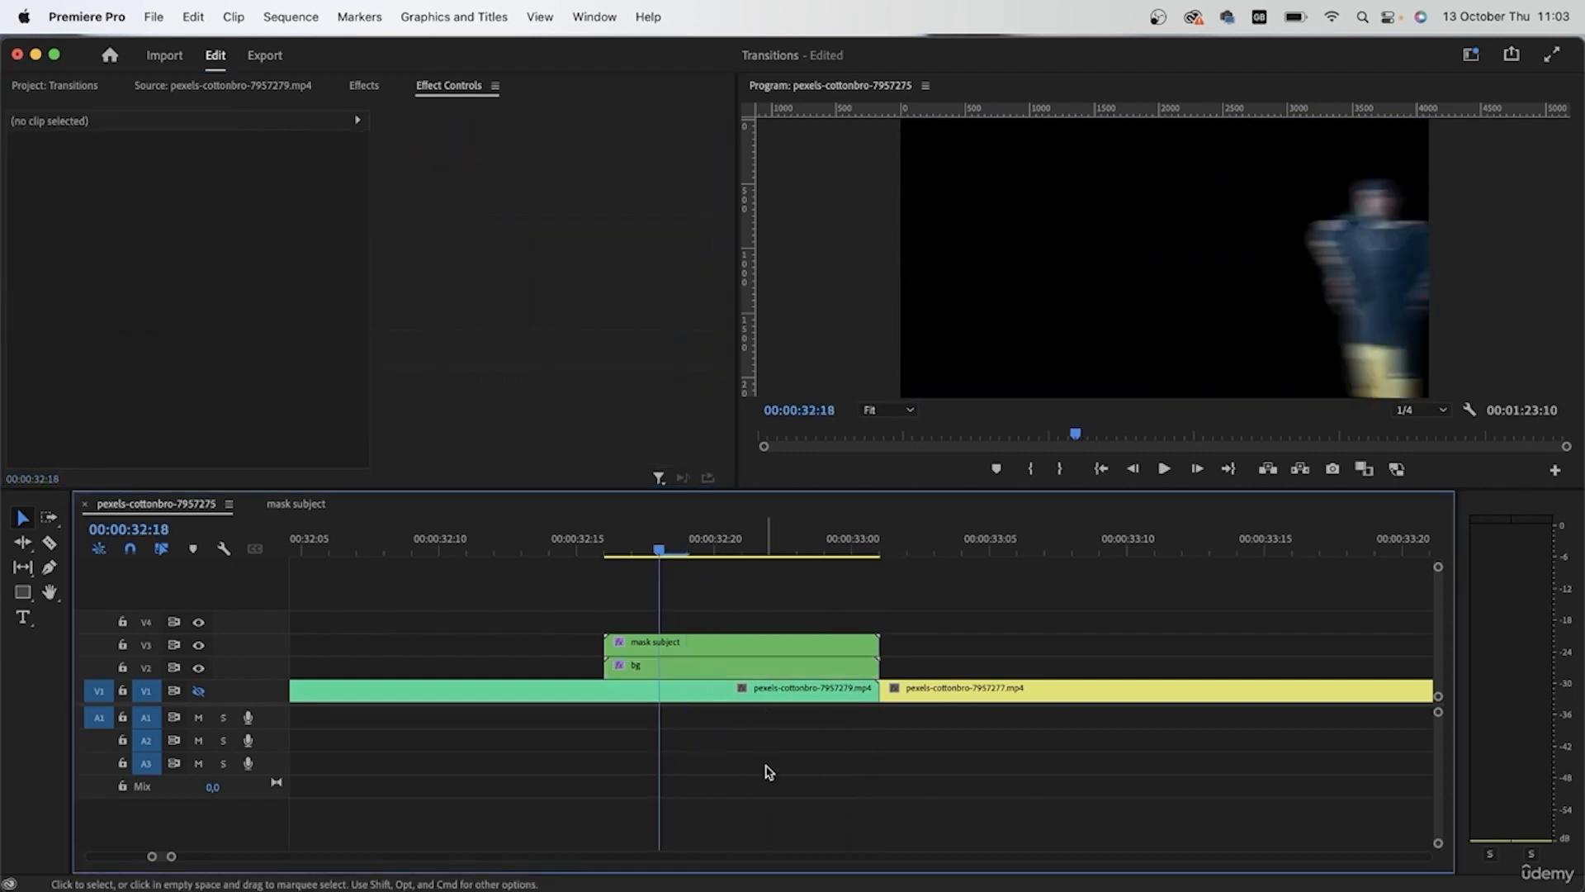
key("space")
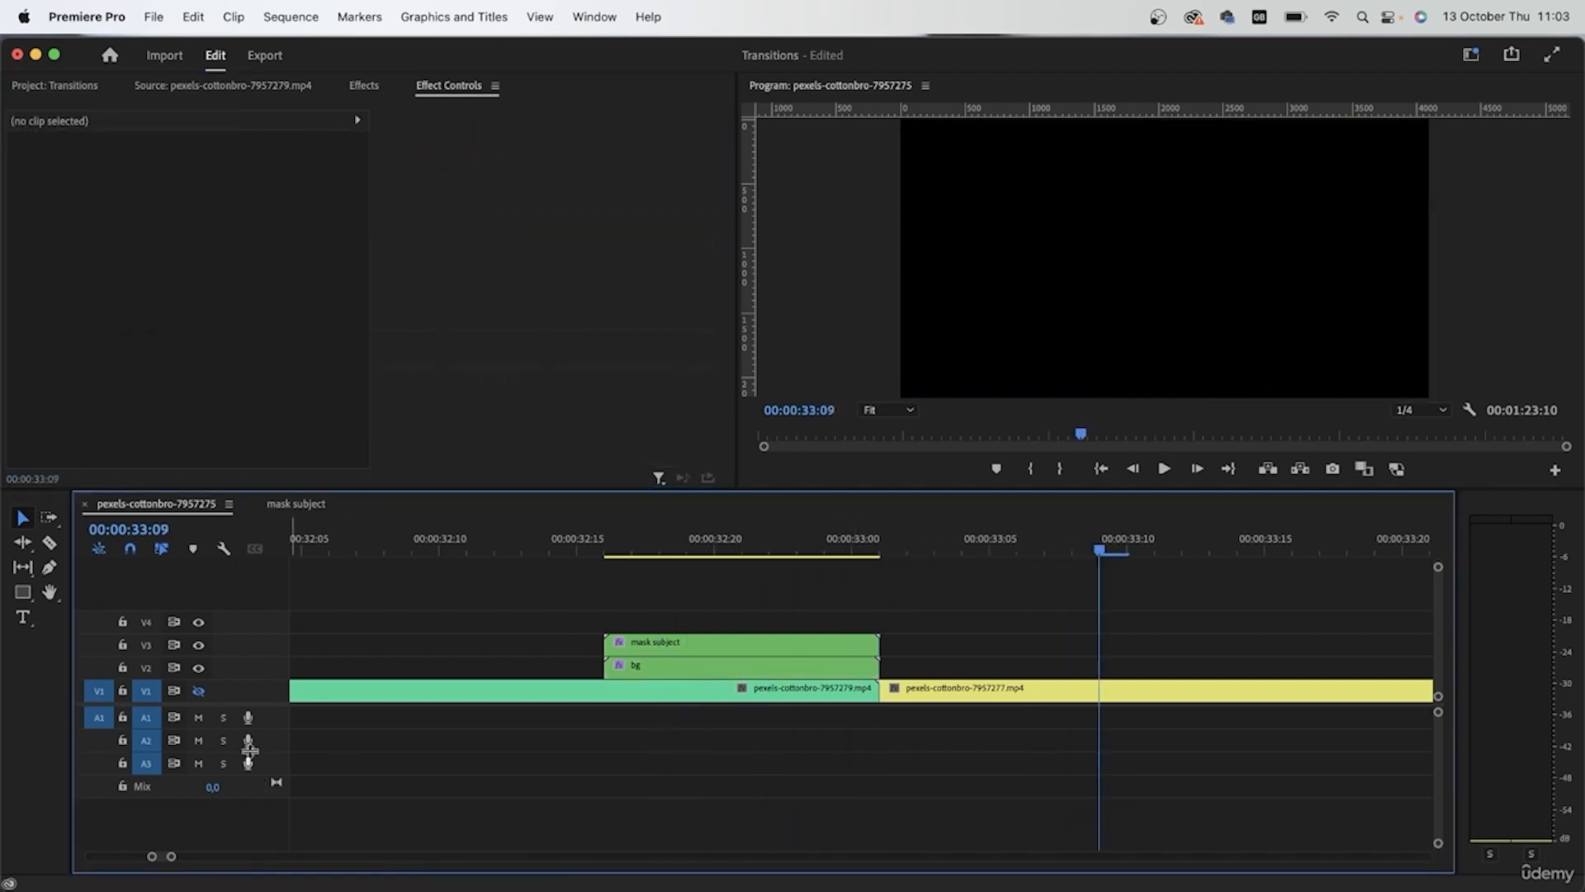
Make track V1 visible again and examine the transition frame by frame, stopping at 00:00:32:23.
left_click(660, 548)
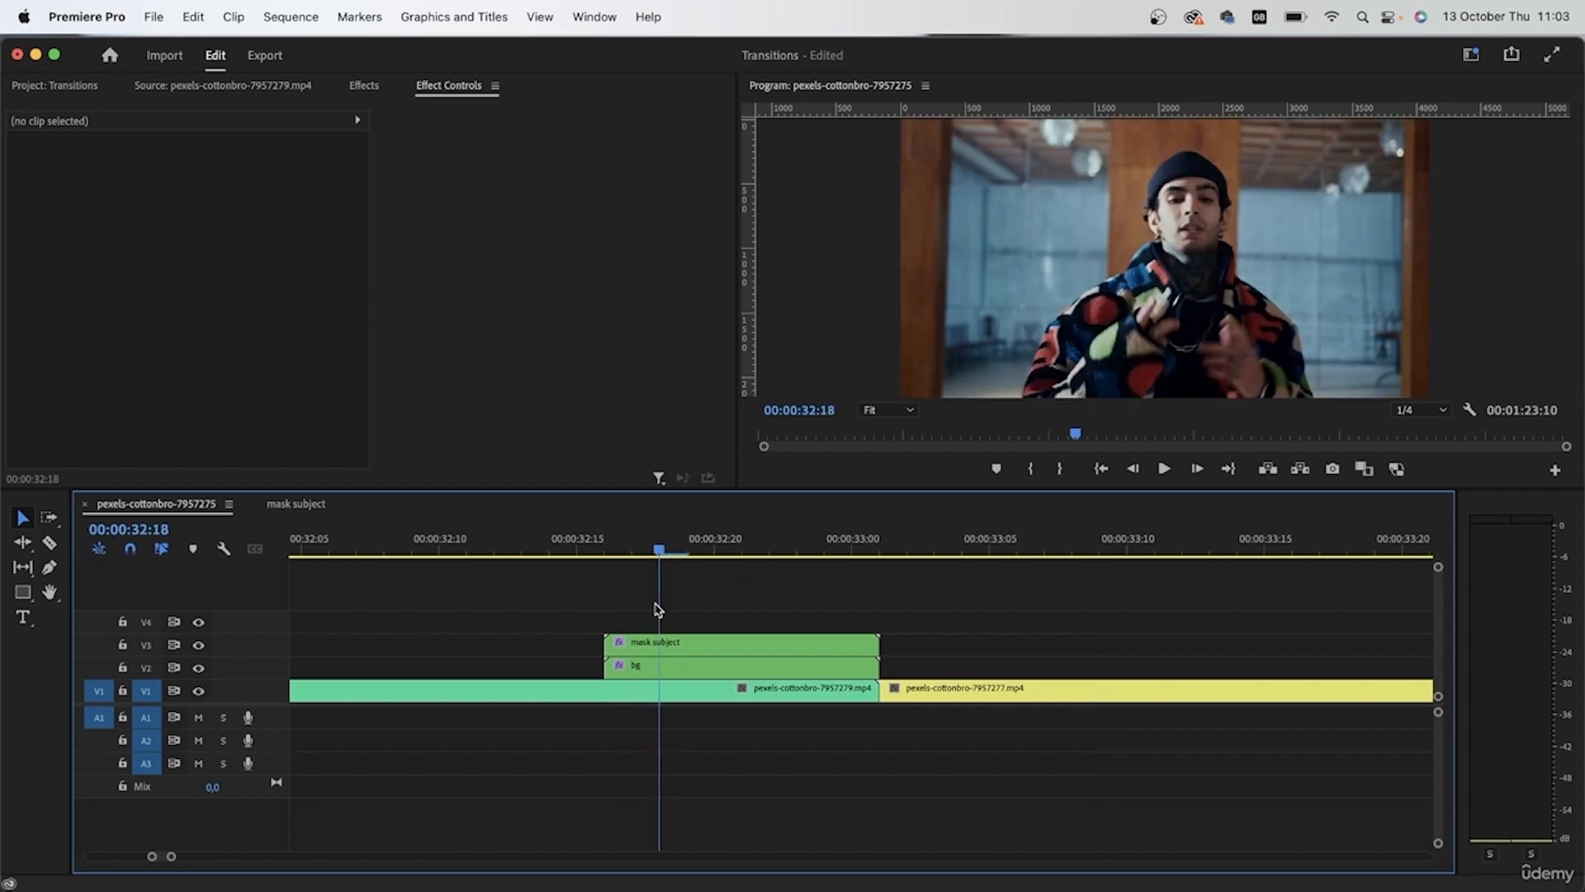
key("Right")
key("Right")
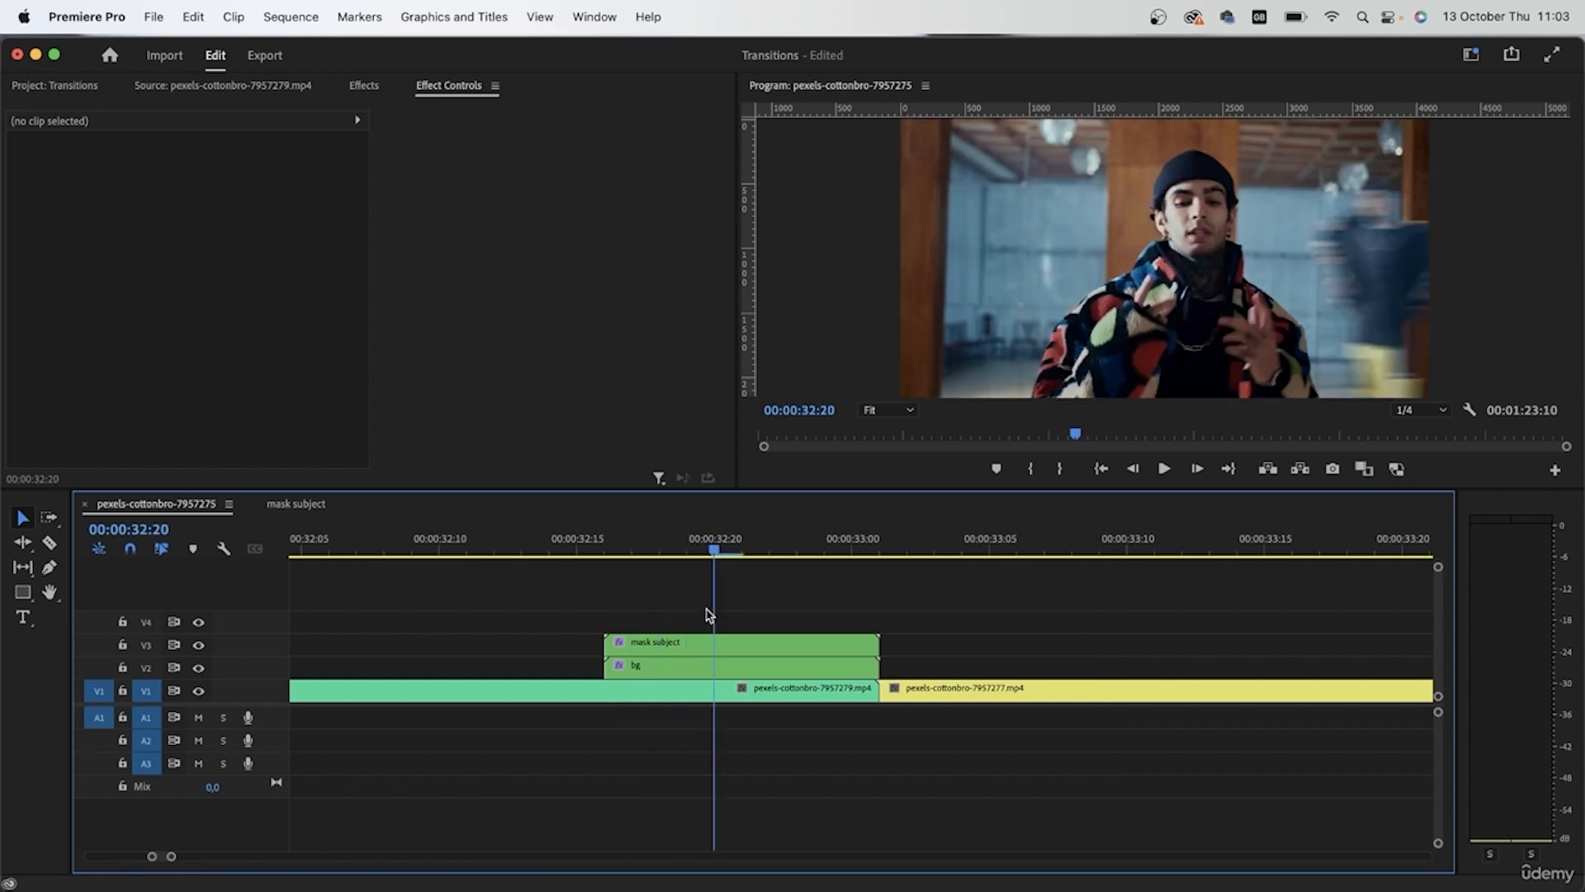
key("Right")
key("Right")
key("Right")
key("Right")
key("Right")
key("Right")
left_click_drag(874, 633, 795, 648)
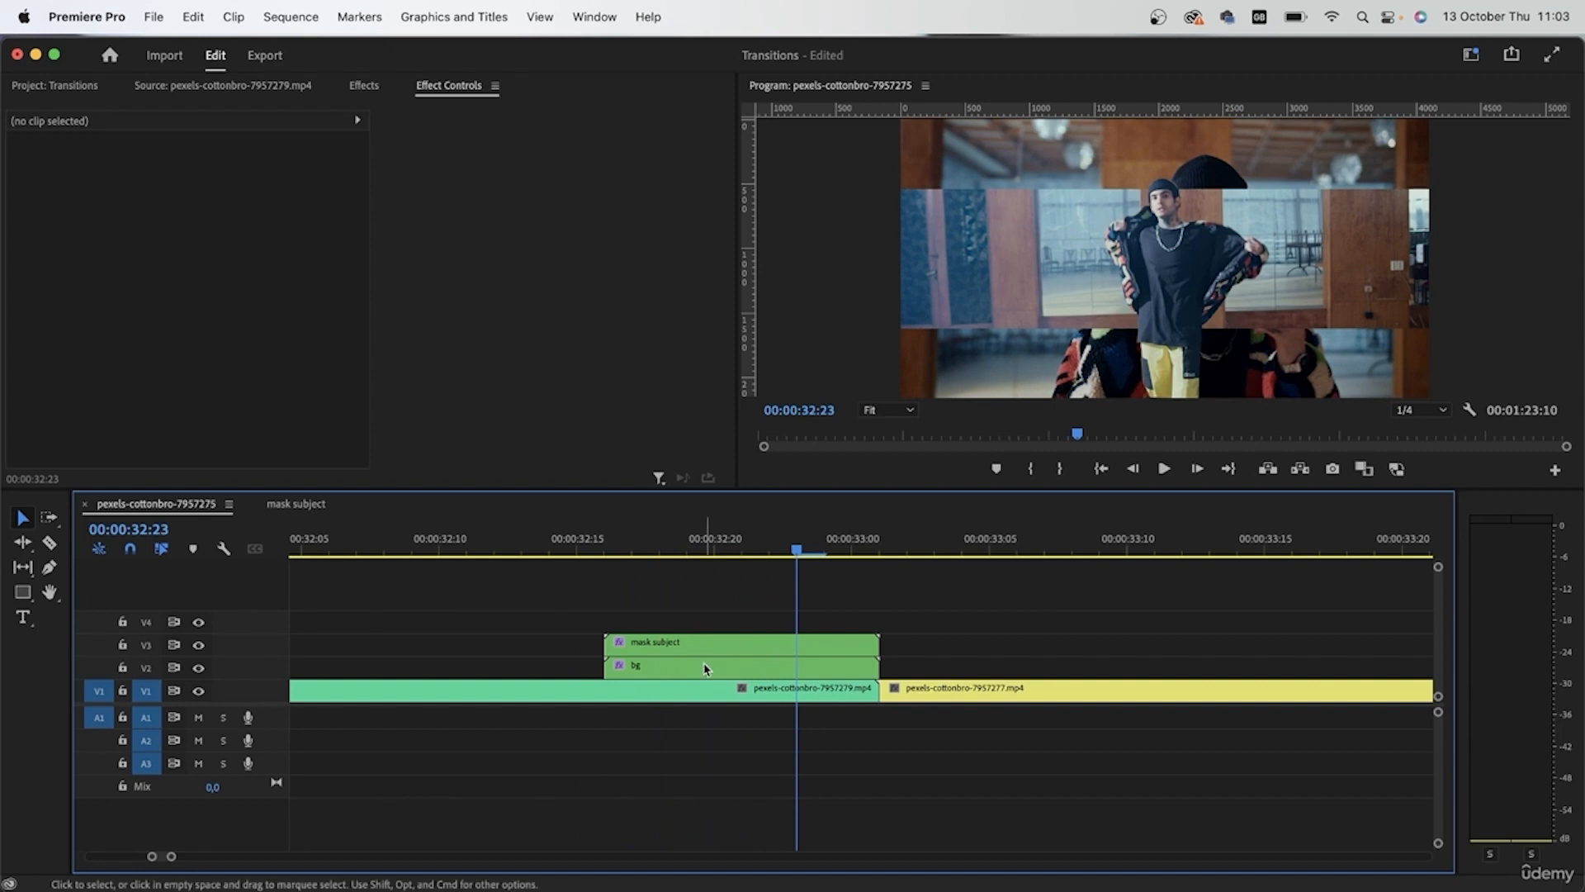
Apply the Directional Blur effect to the bg nest and show its effect settings.
left_click(657, 663)
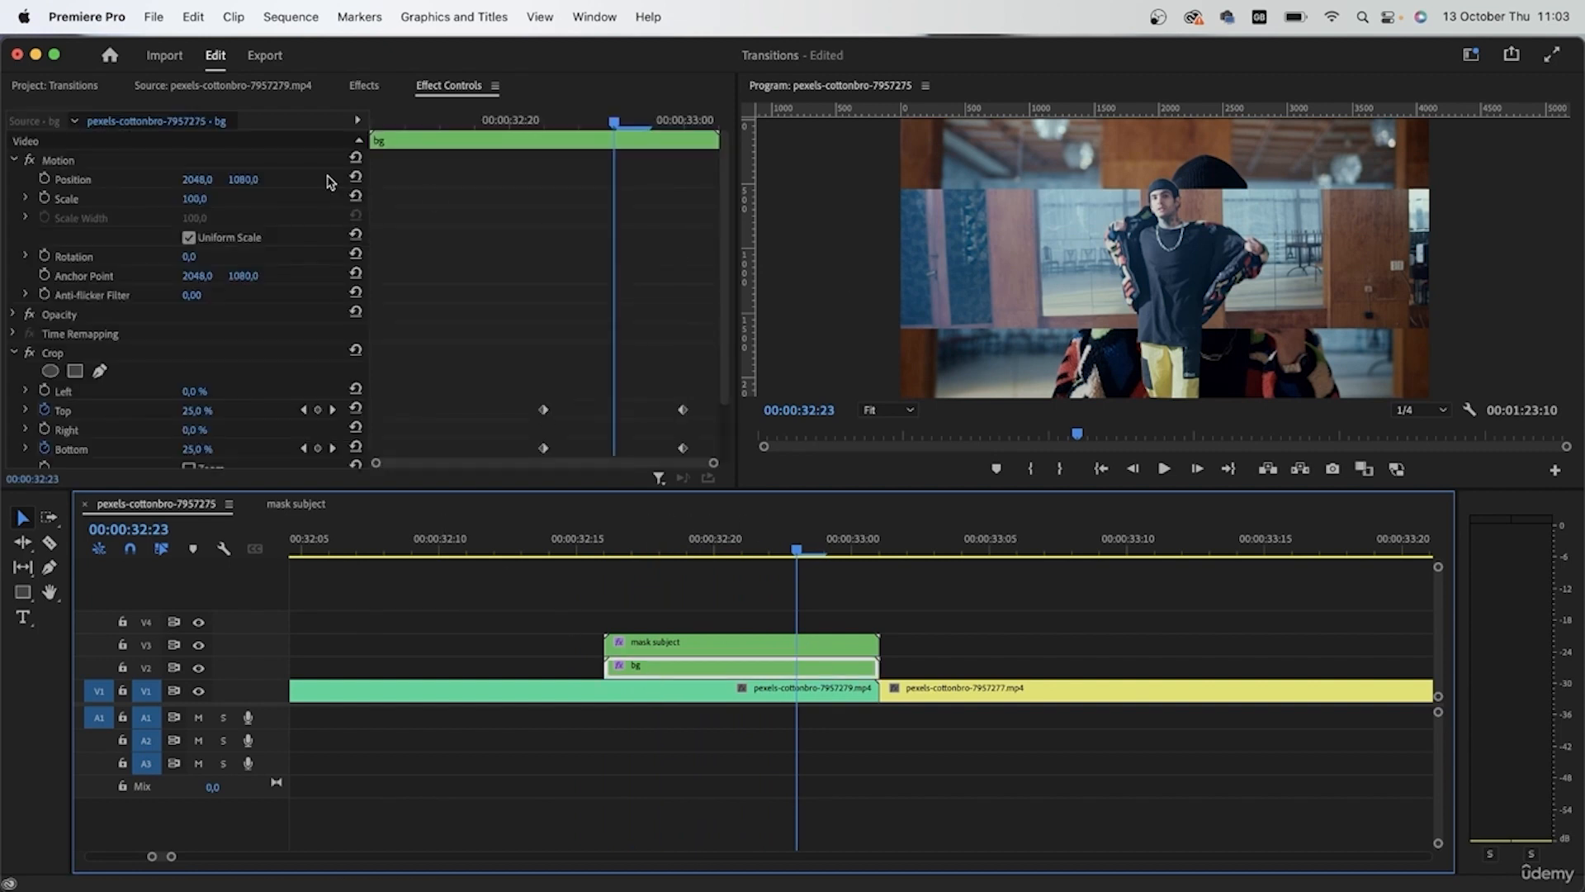
left_click(364, 85)
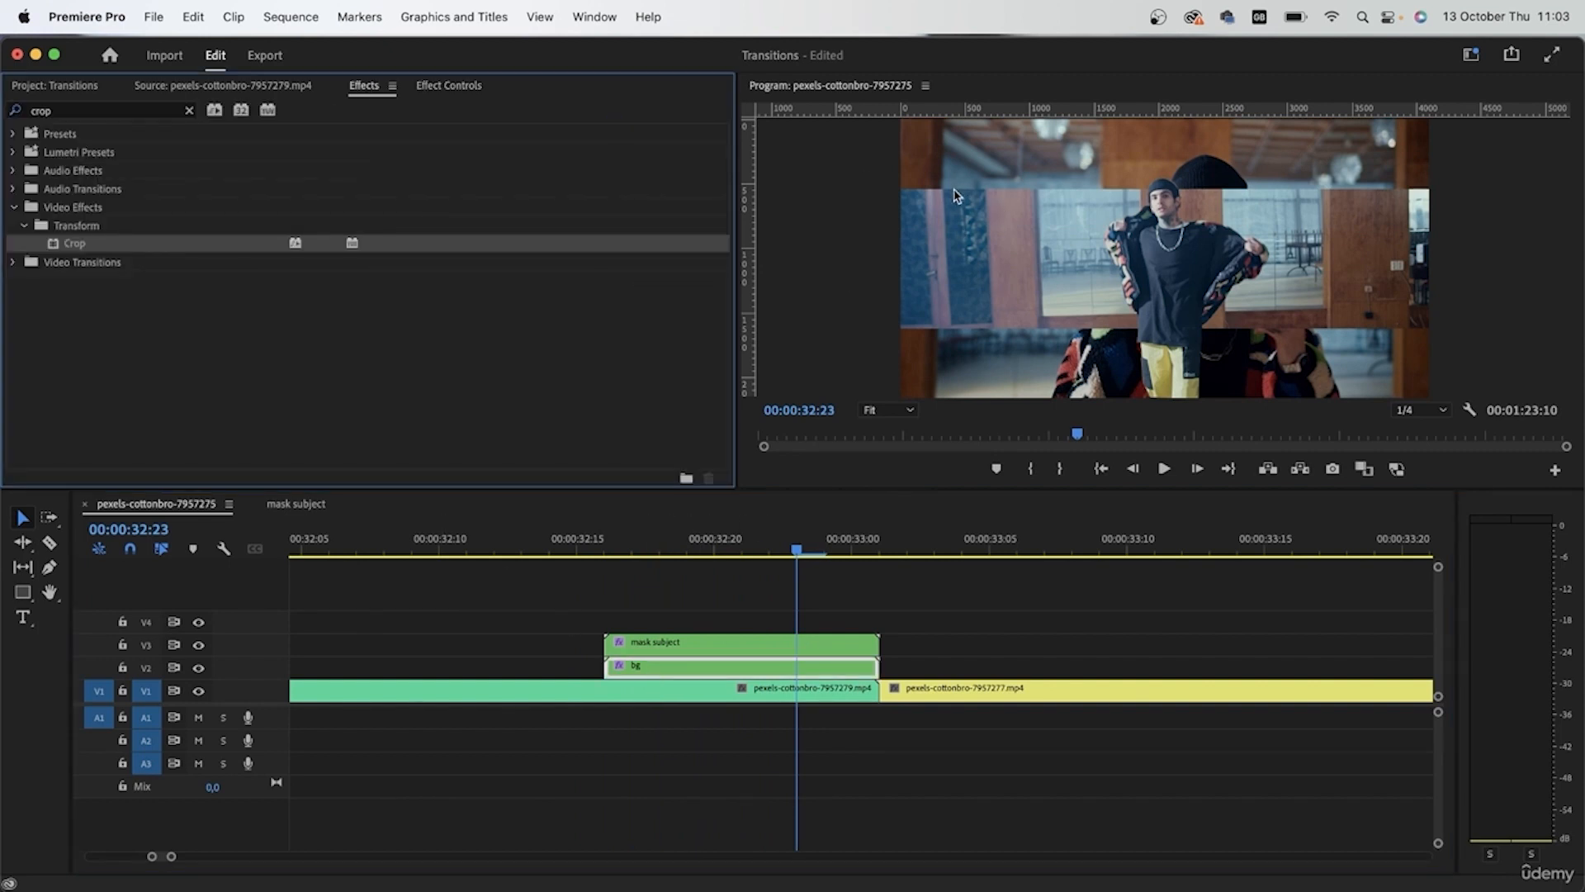
left_click(189, 110)
type("dir")
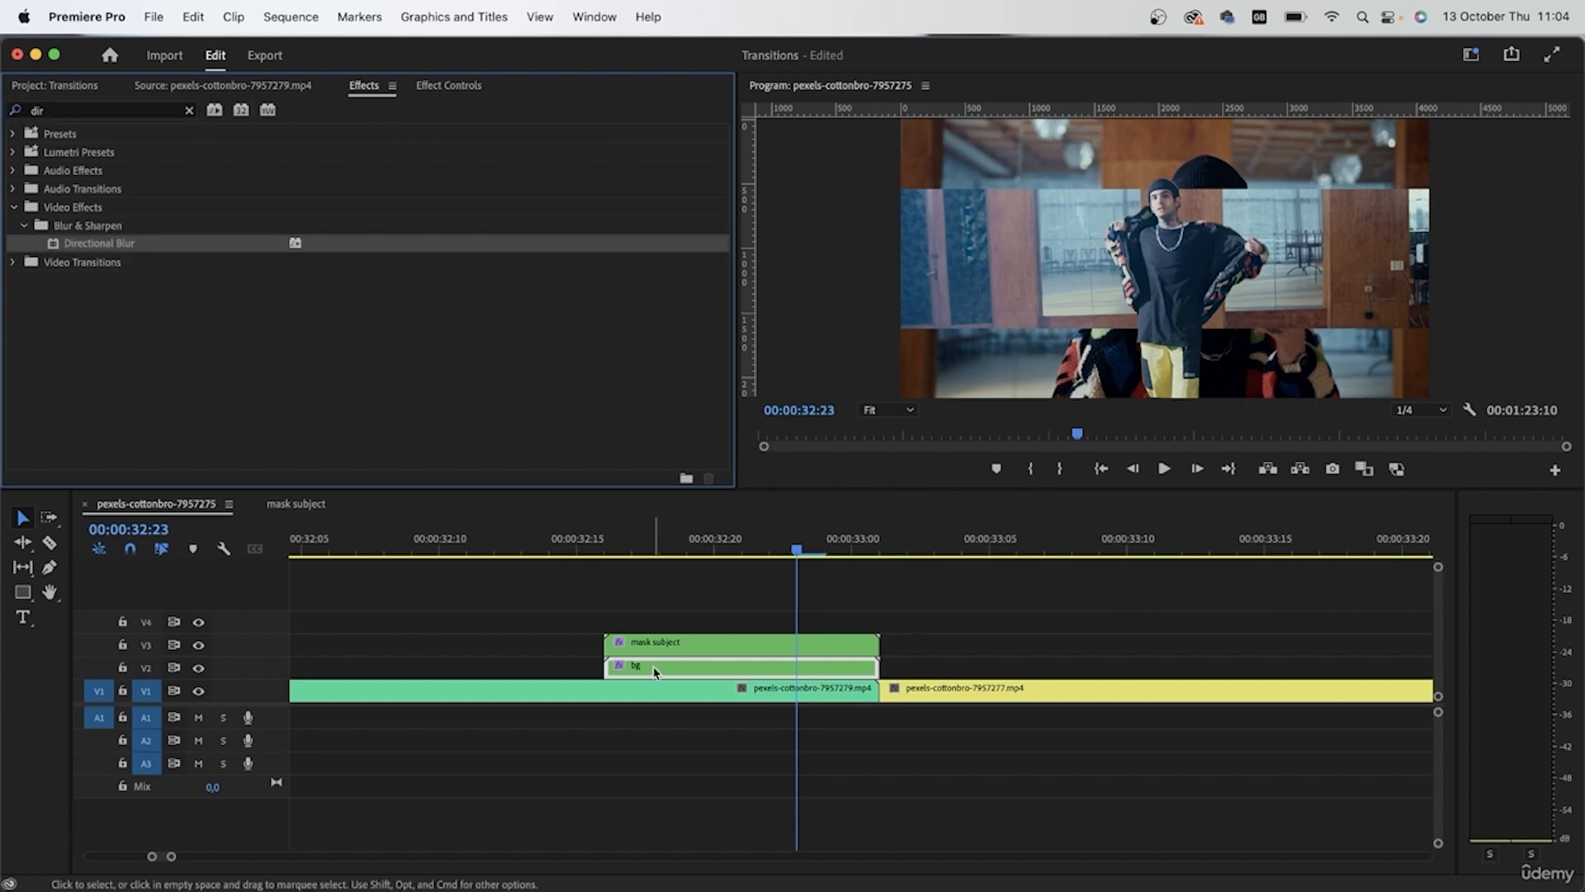
left_click(442, 86)
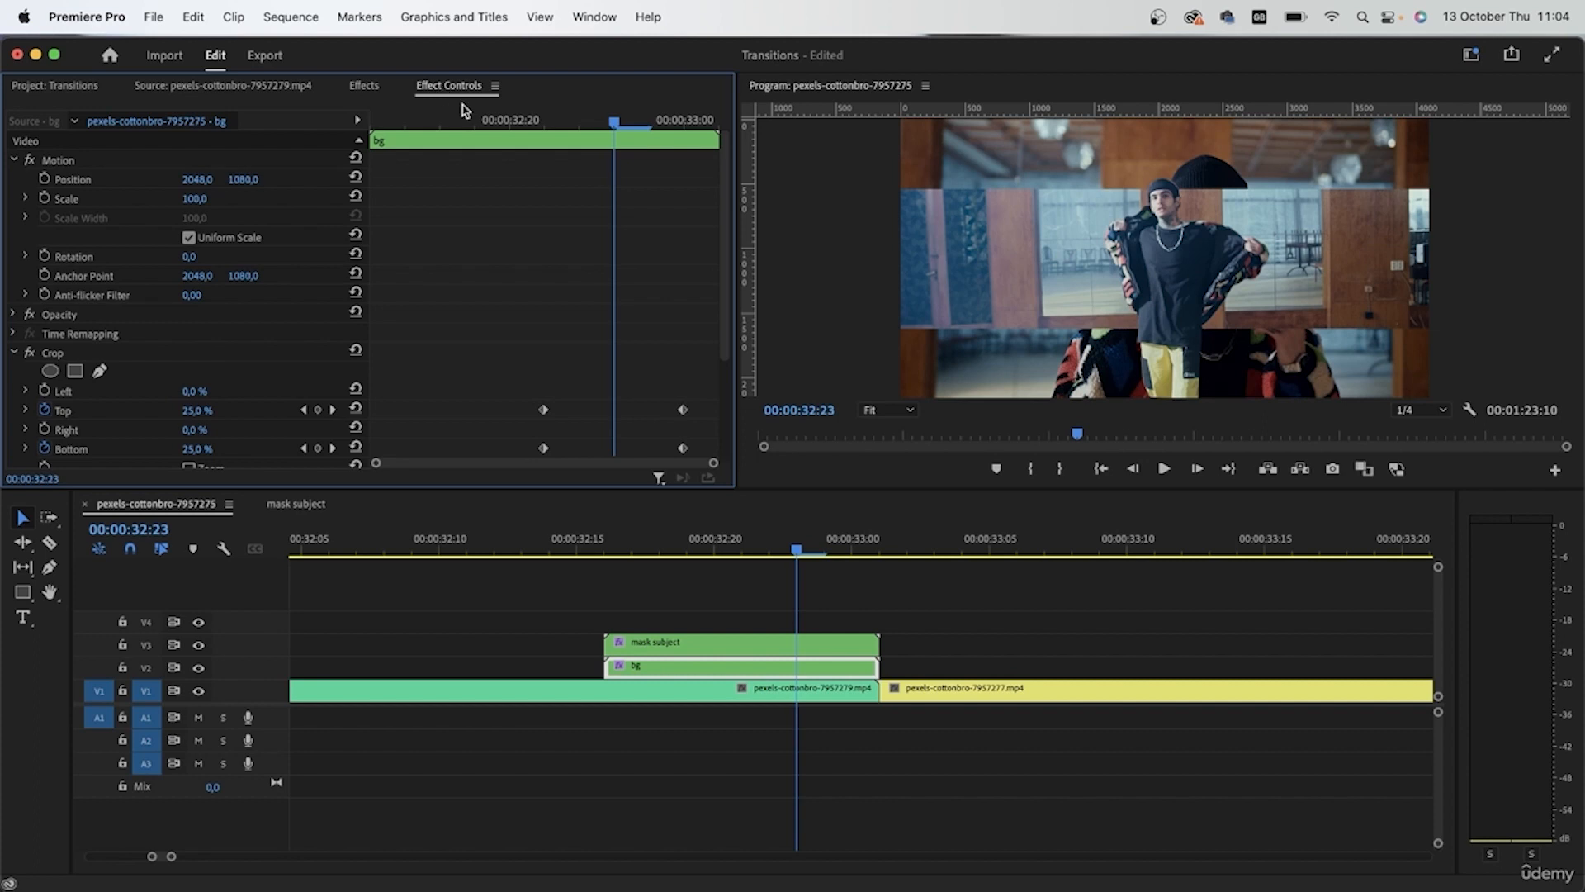
Try a Directional Blur with Blur Length 52 and Direction 180° on the bg nest.
left_click(15, 352)
scroll(195, 377, "down", 1)
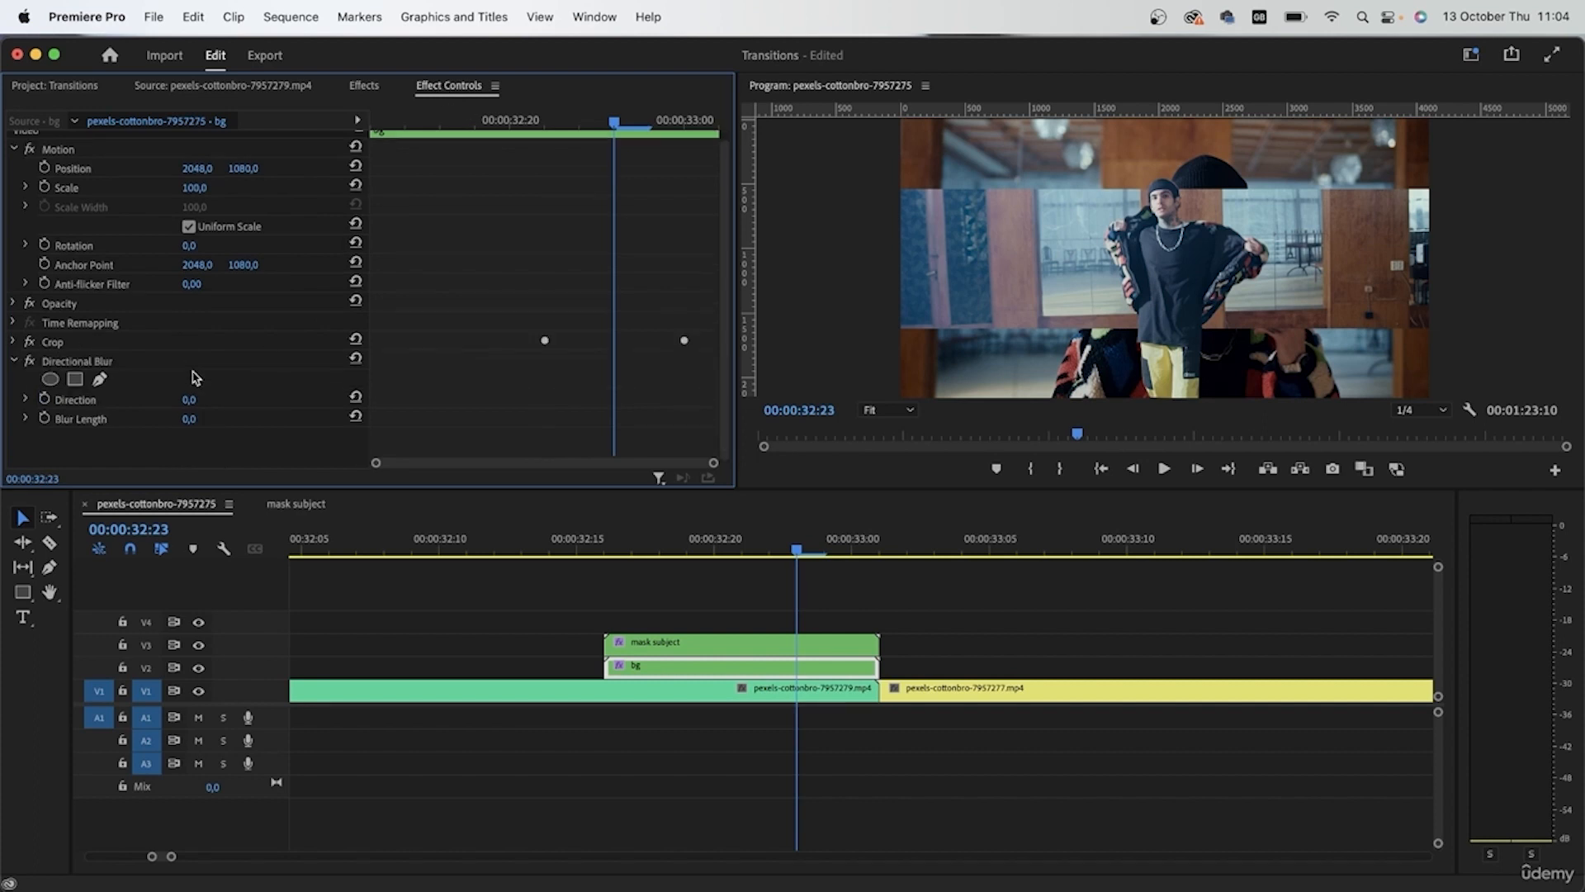
left_click_drag(189, 420, 227, 420)
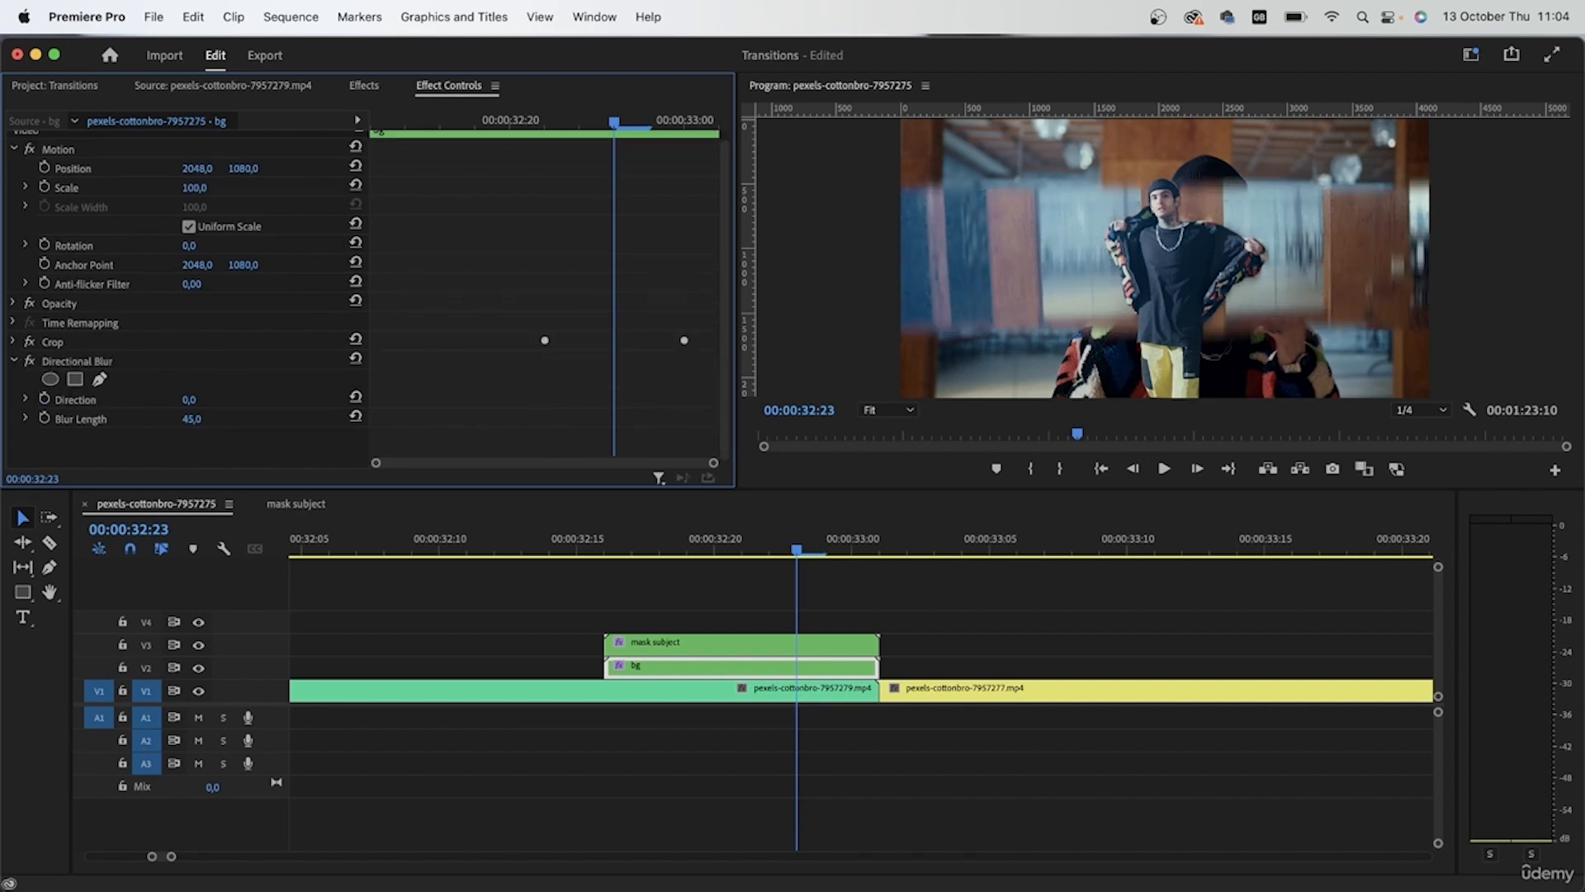
left_click(200, 398)
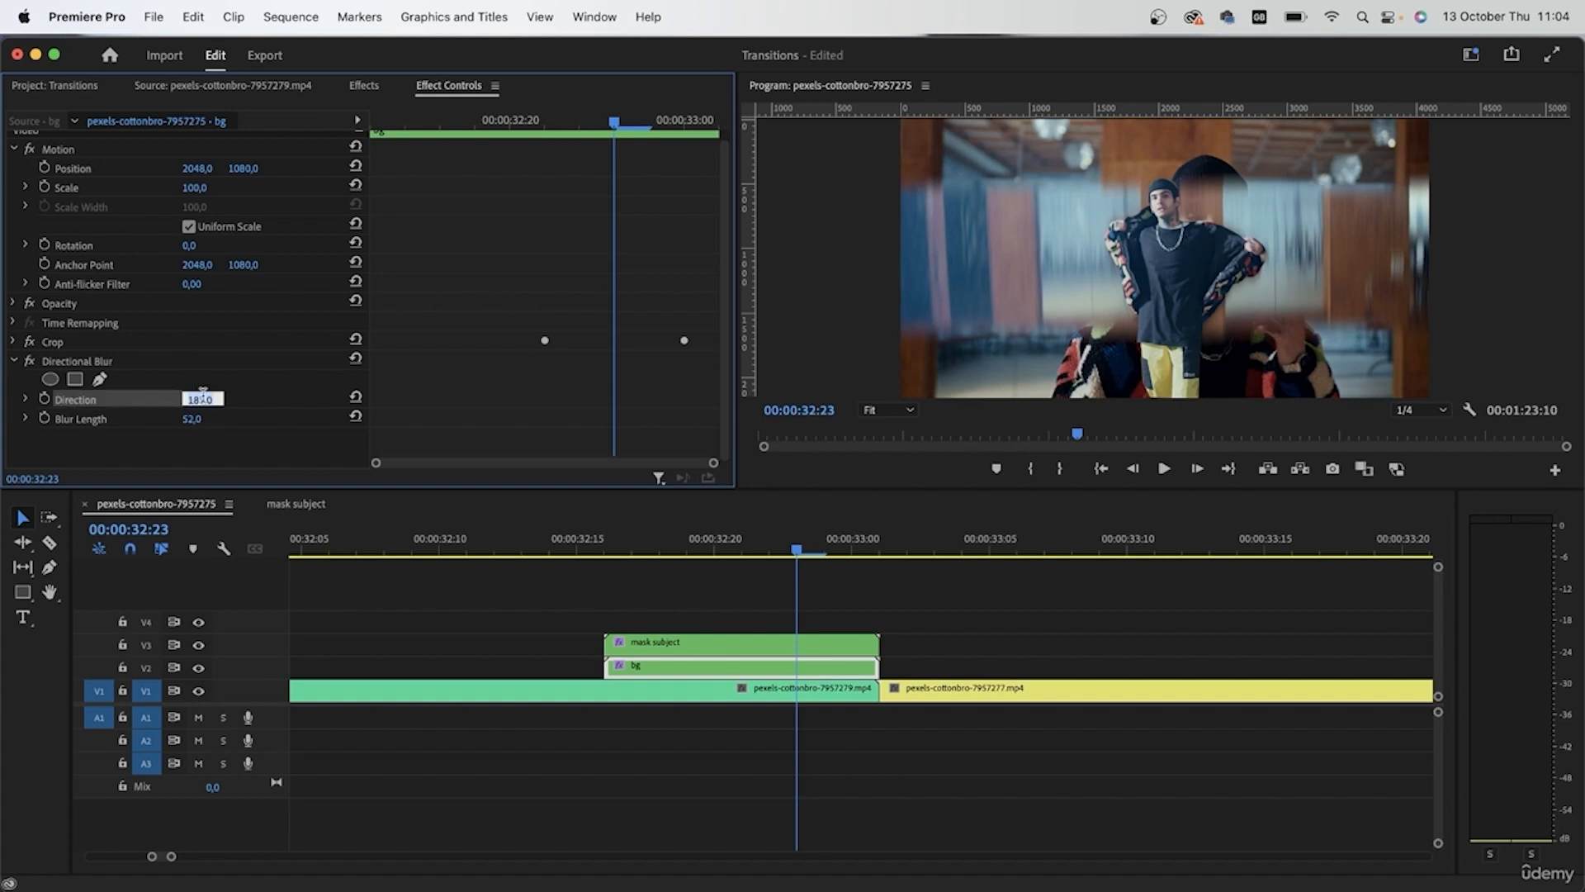
type("180")
key("Return")
Compare the blur at several frames and set the bg nest's Directional Blur to Direction 140° and Blur Length 25.
mouse_move(797, 551)
left_mouse_down()
mouse_move(716, 549)
mouse_move(824, 549)
left_mouse_up()
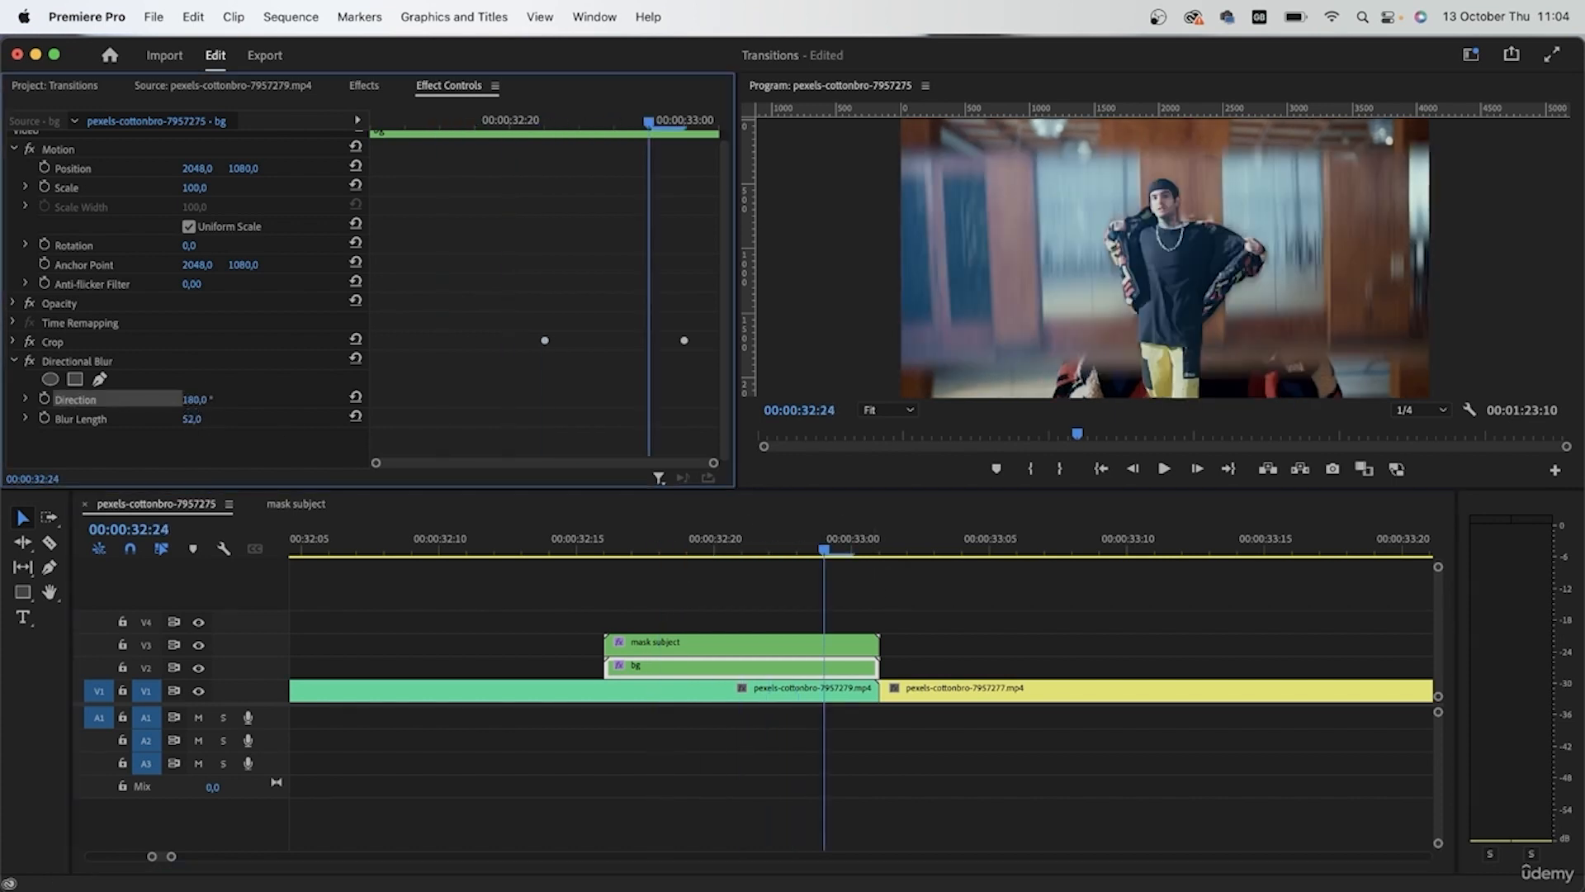
left_click_drag(191, 419, 235, 419)
left_click_drag(652, 550, 770, 553)
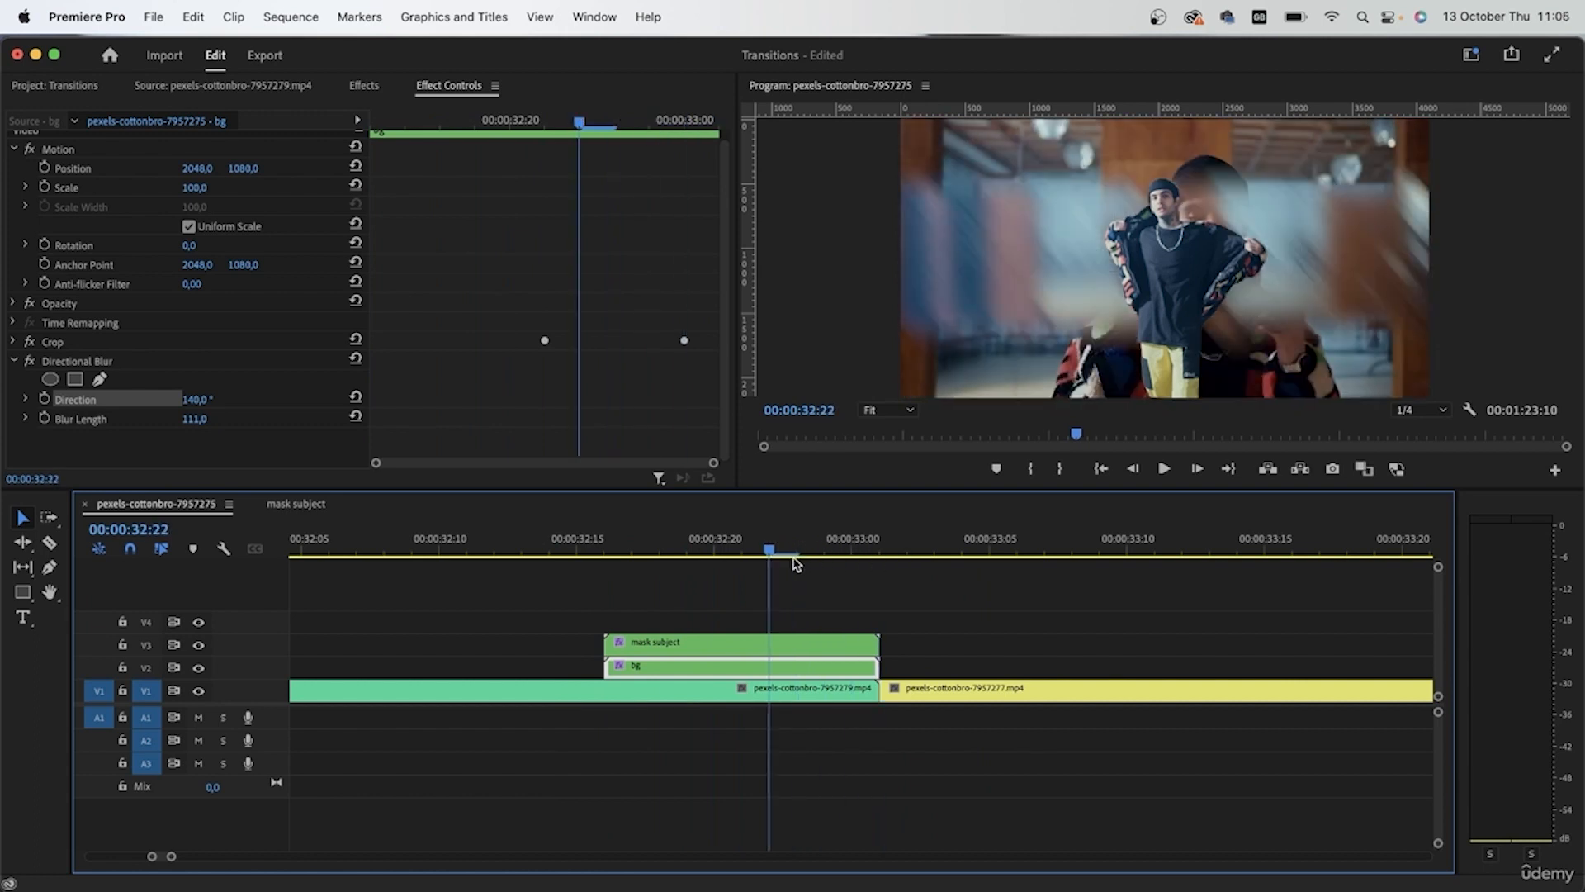
left_click_drag(195, 418, 142, 419)
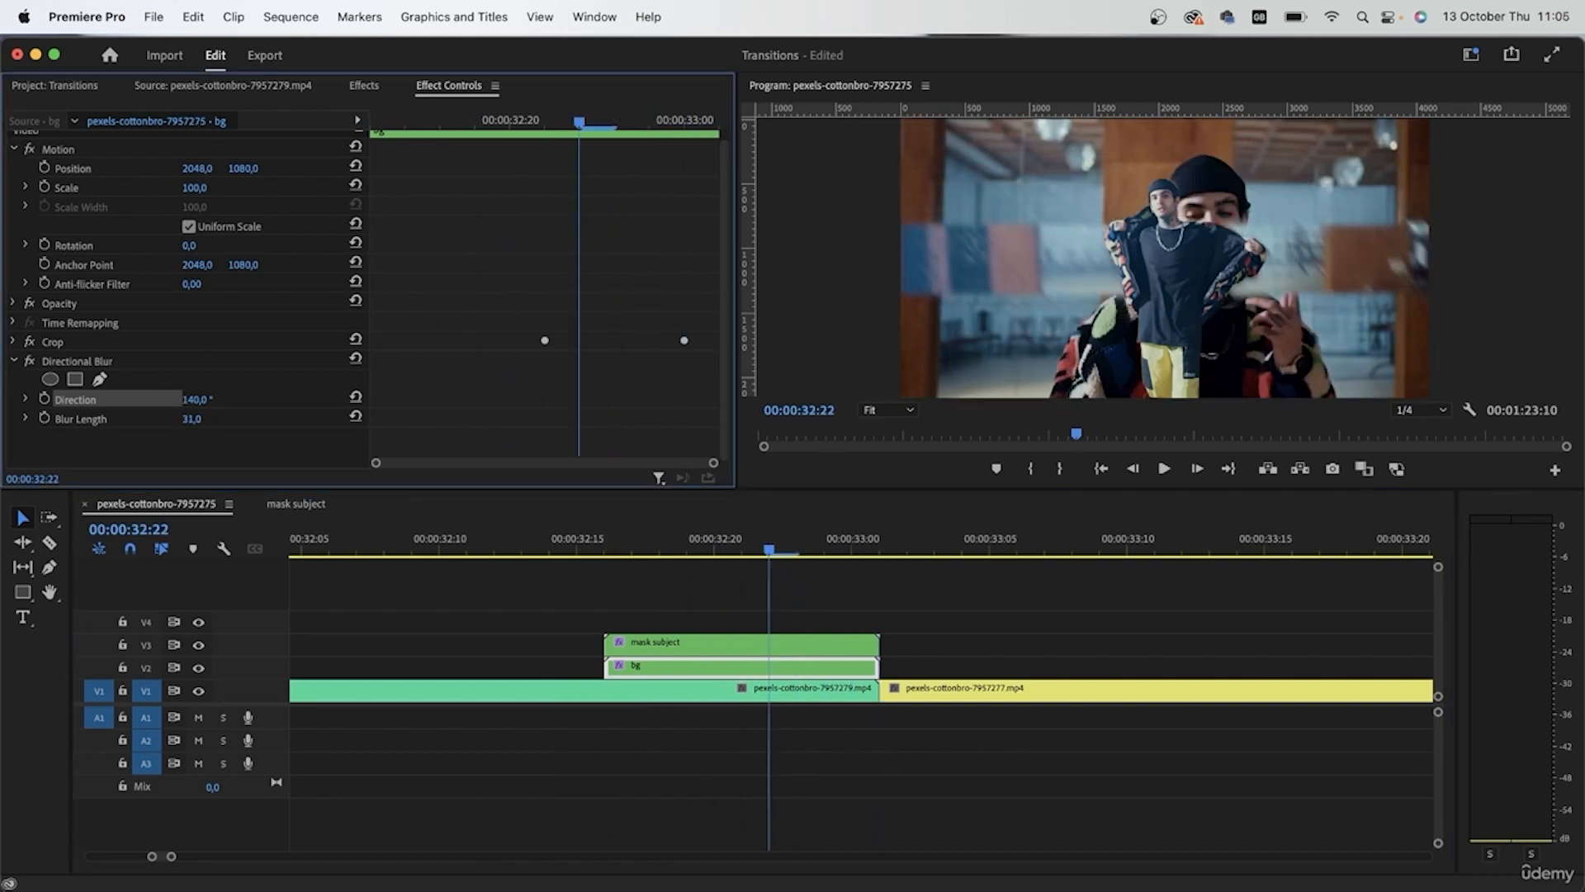
left_click(199, 421)
key("Return")
Mark the transition range with an In point shortly before the nests and an Out point at 00:00:33:11.
mouse_move(771, 543)
left_mouse_down()
mouse_move(532, 545)
mouse_move(788, 559)
mouse_move(938, 547)
mouse_move(383, 546)
left_mouse_up()
key("i")
left_click(1150, 546)
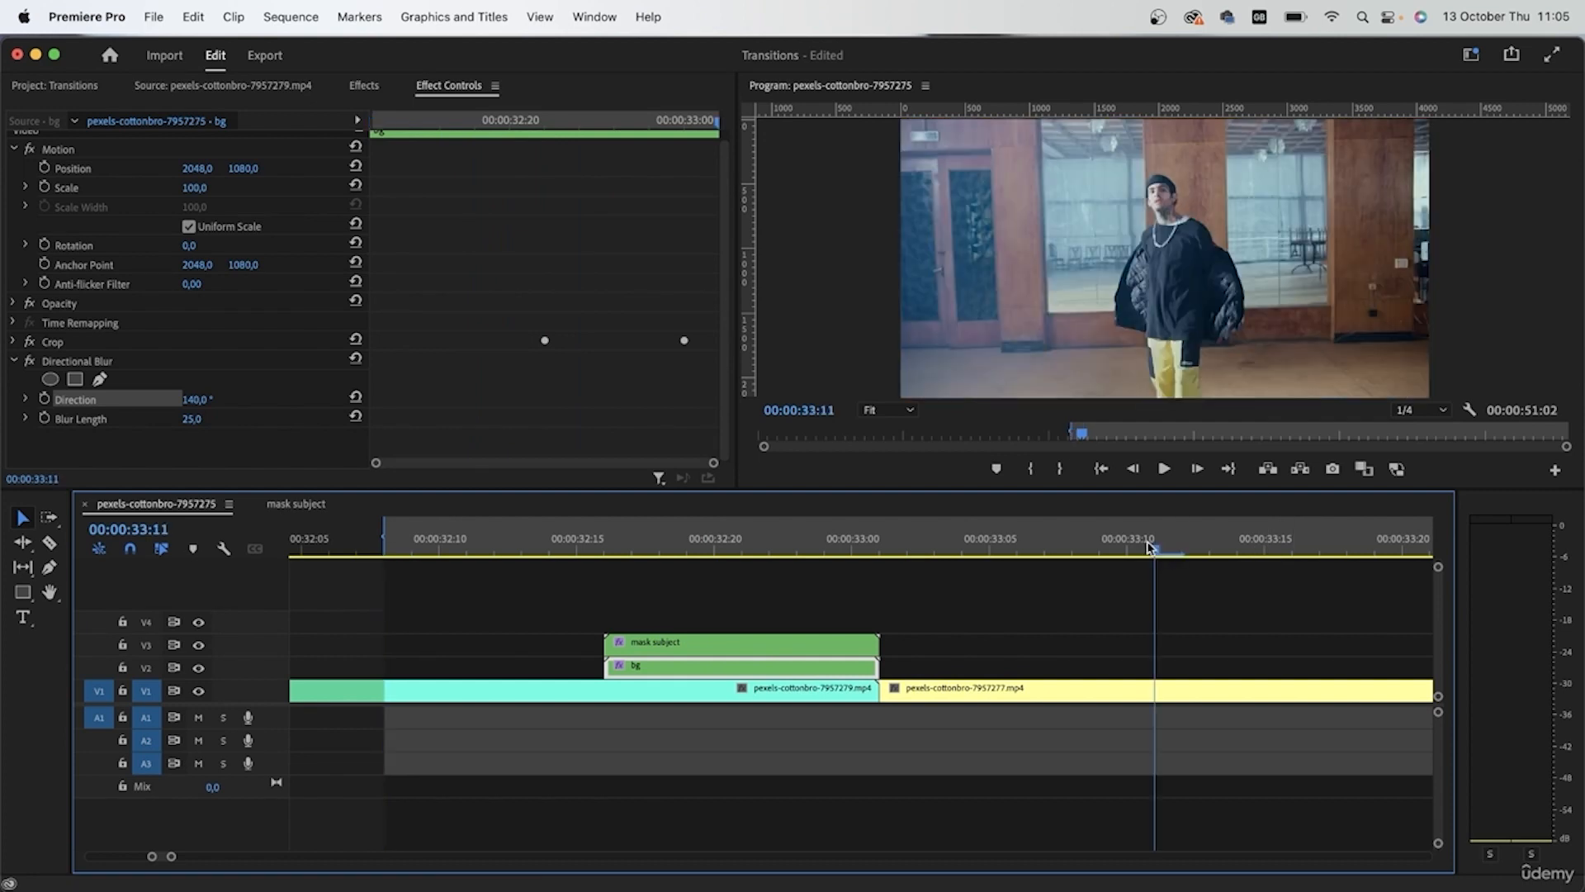
key("o")
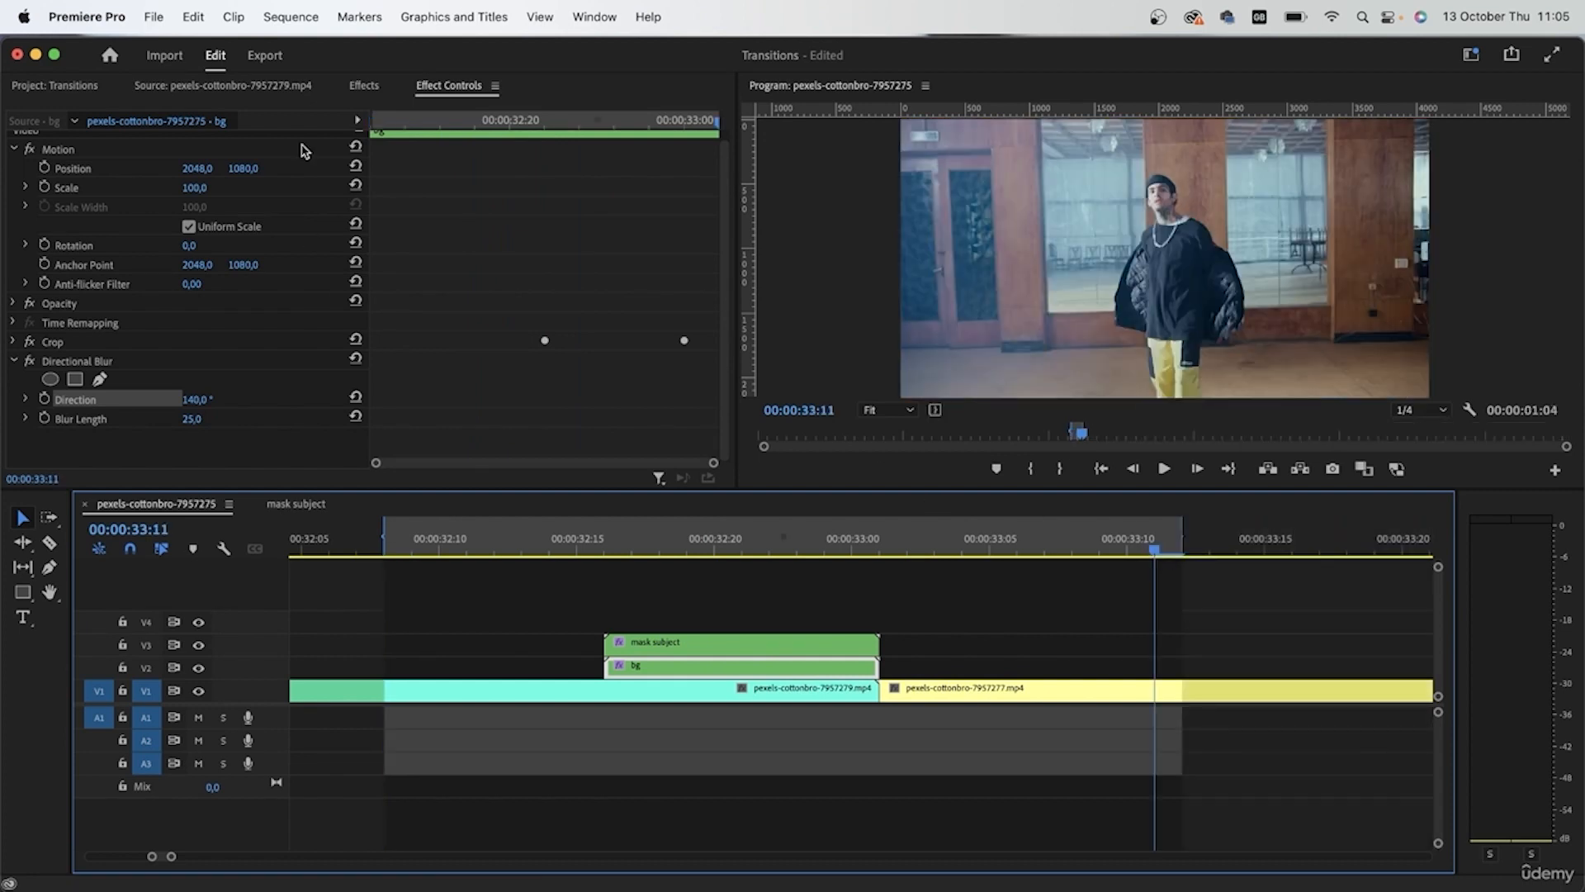
Render the marked In-to-Out range and review the transition from the second clip to pexels-cottonbro-7957277.mp4.
left_click(291, 17)
left_click(316, 113)
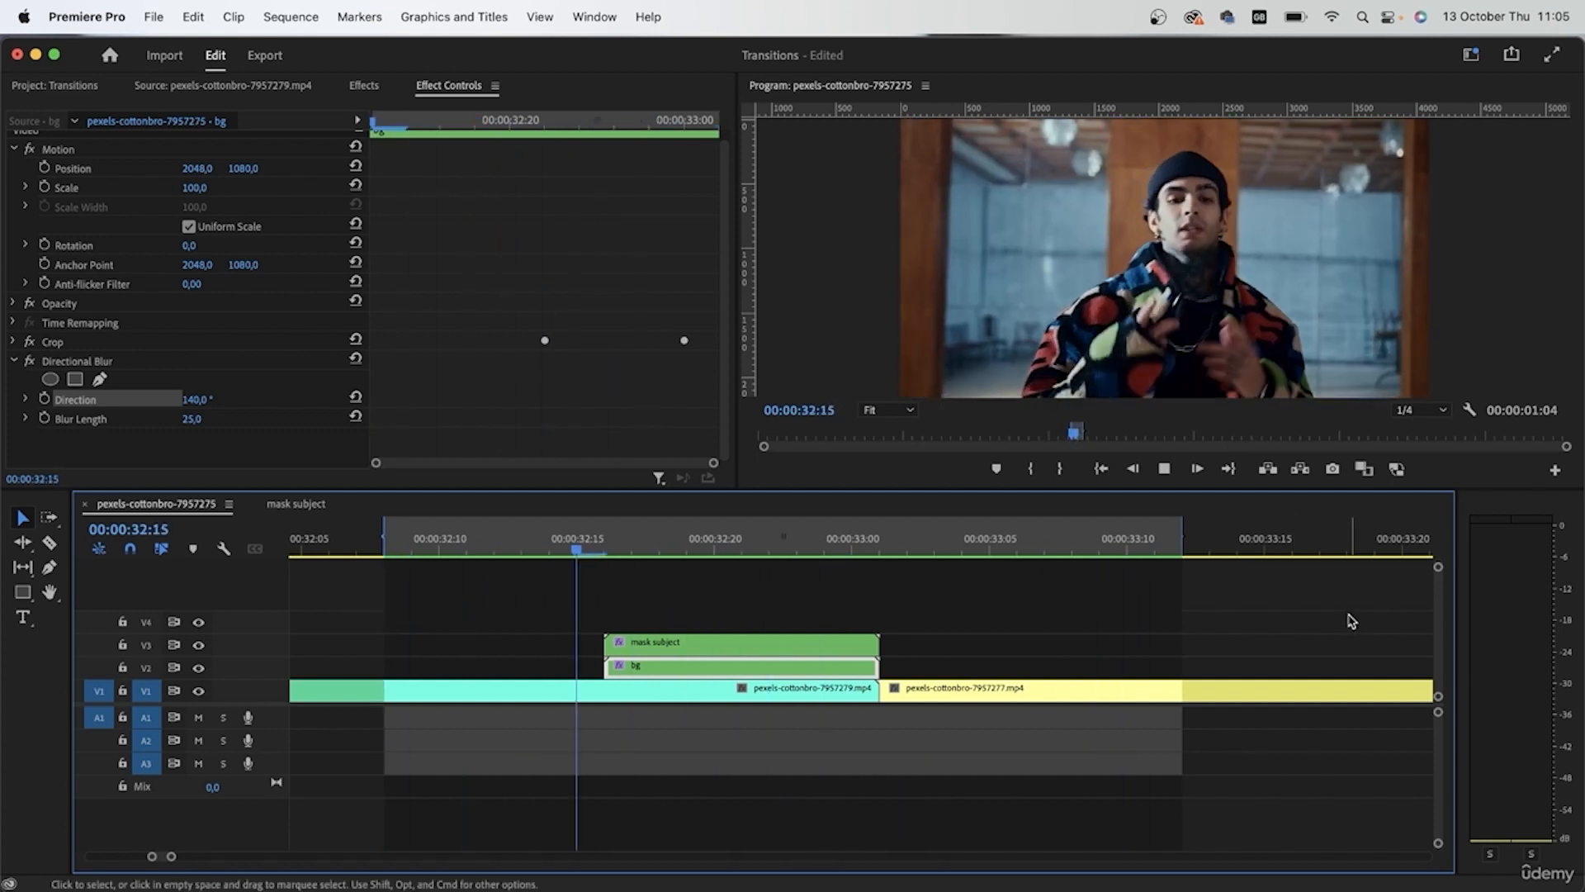
left_click(660, 549)
left_click_drag(664, 568, 906, 635)
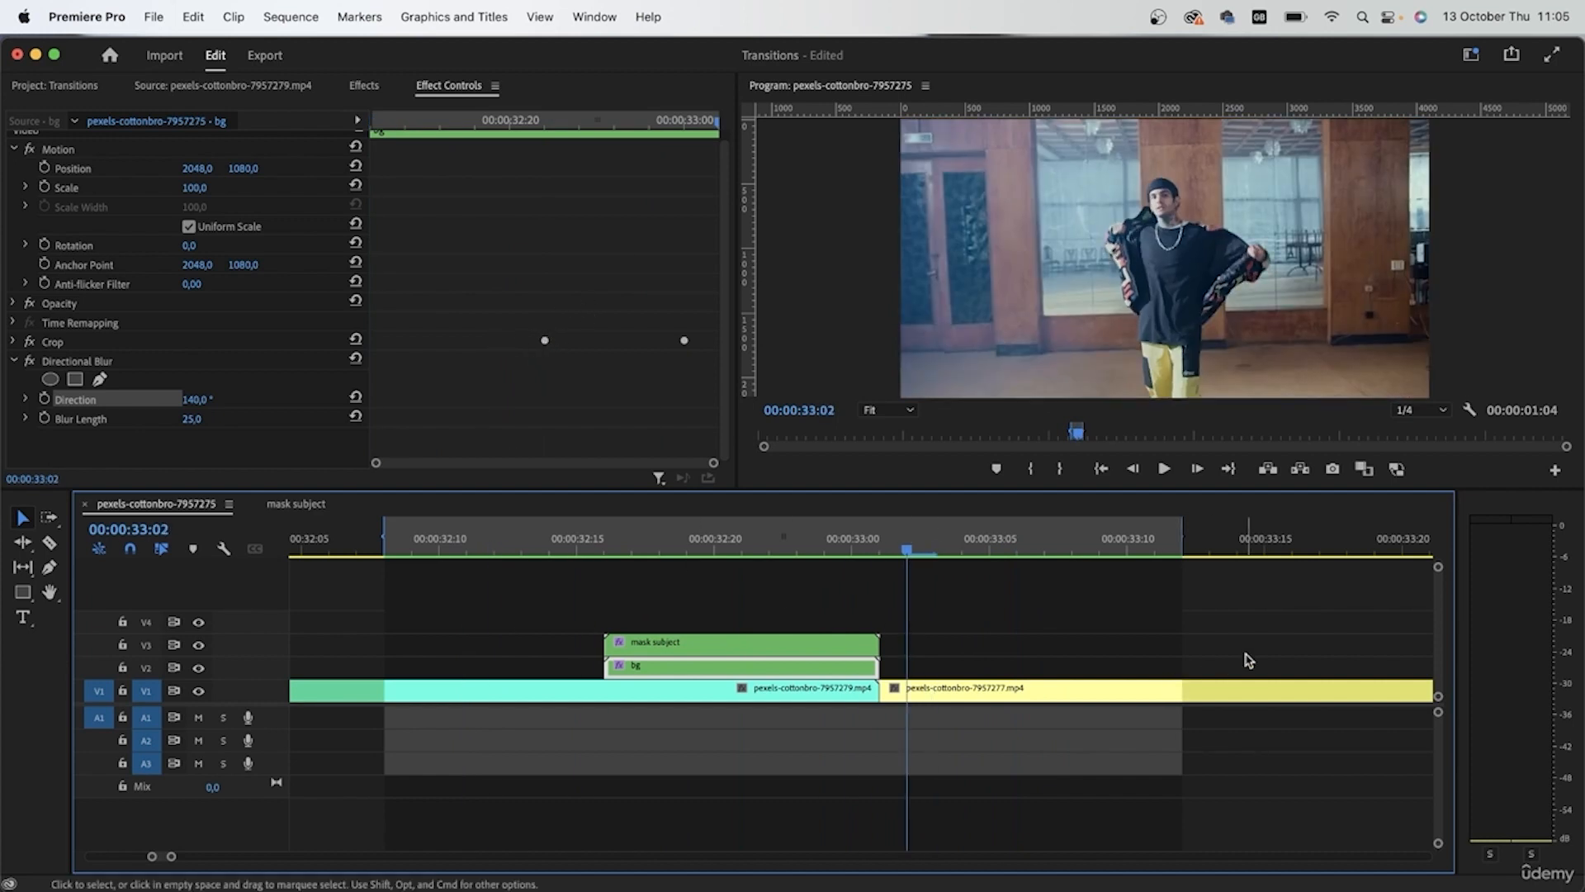
Clear the In and Out points and scrub around the cut between pexels-cottonbro-7957277.mp4 and pexels-cottonbro-7957572.mp4.
scroll(1238, 683, "down", 5)
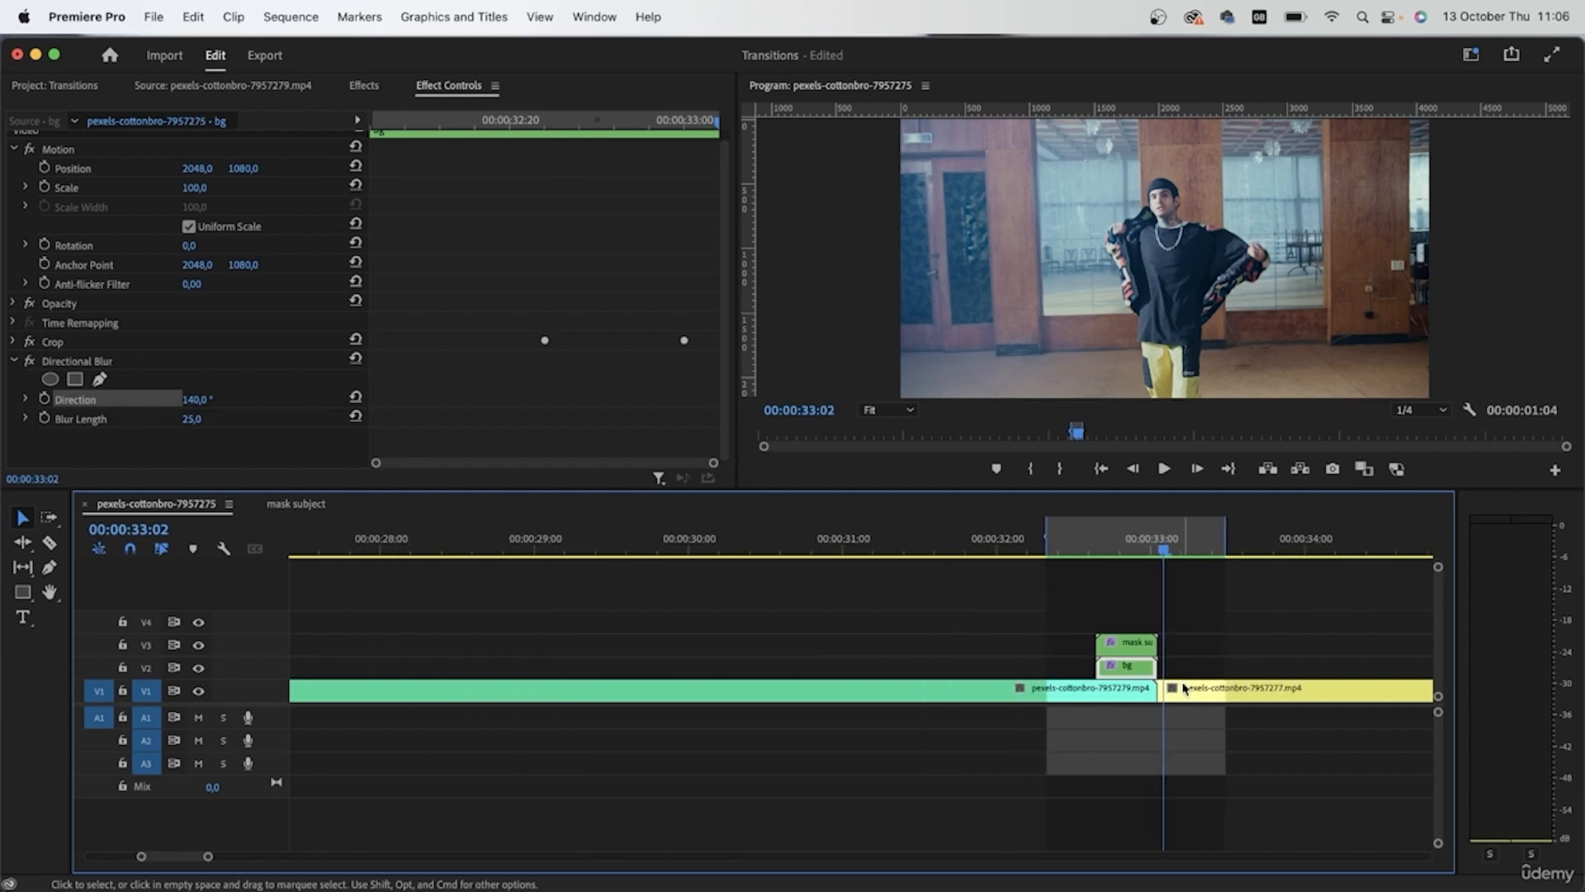
scroll(1183, 686, "down", 5)
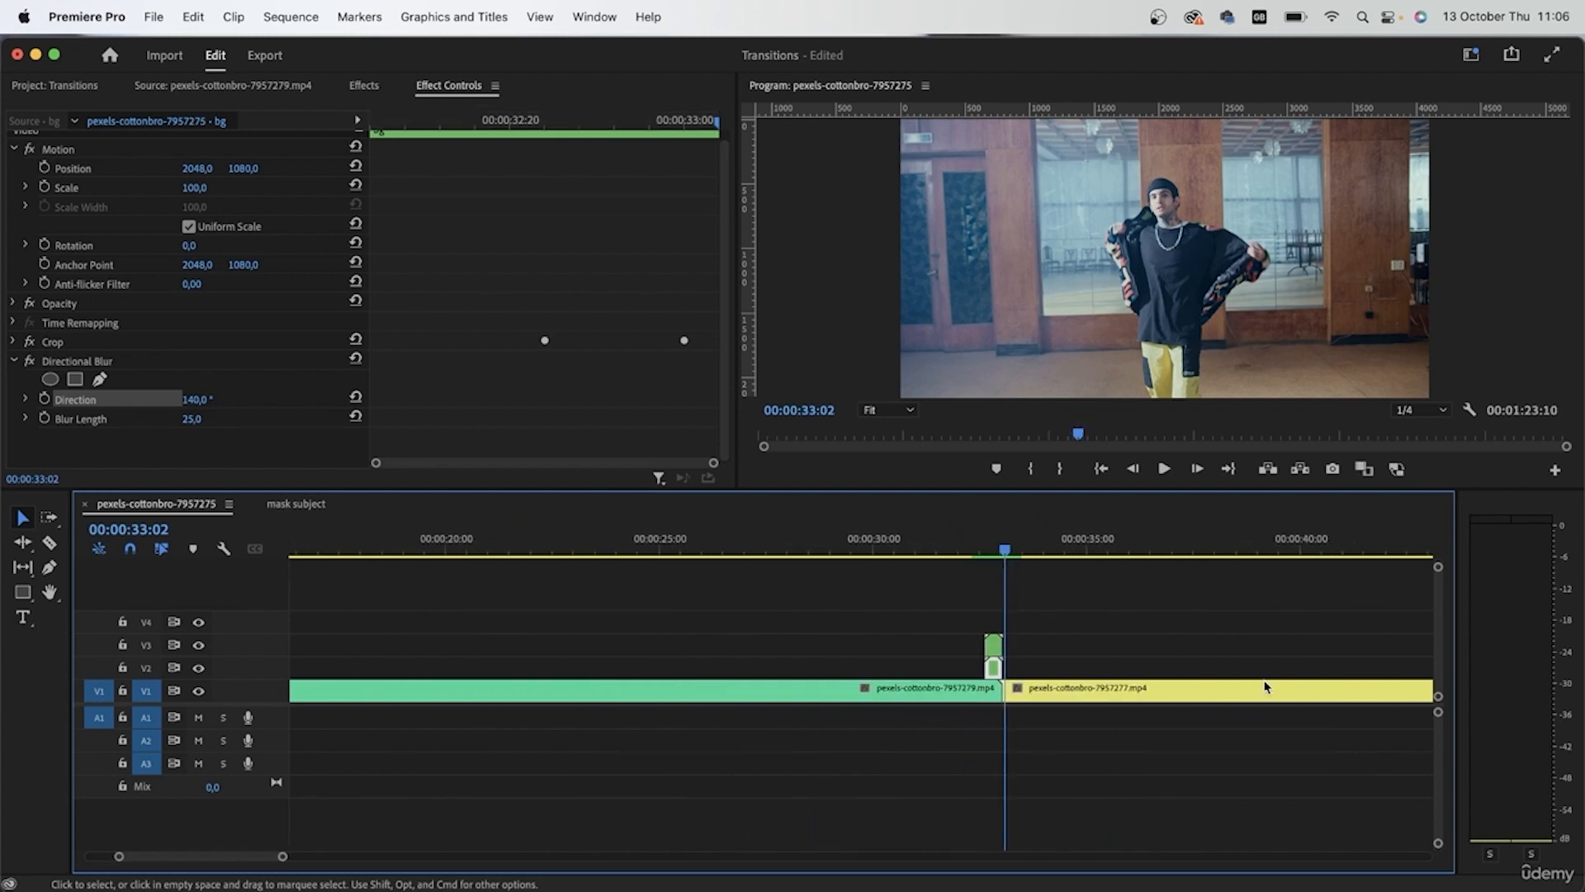
scroll(1266, 686, "down", 2)
scroll(1057, 751, "down", 3)
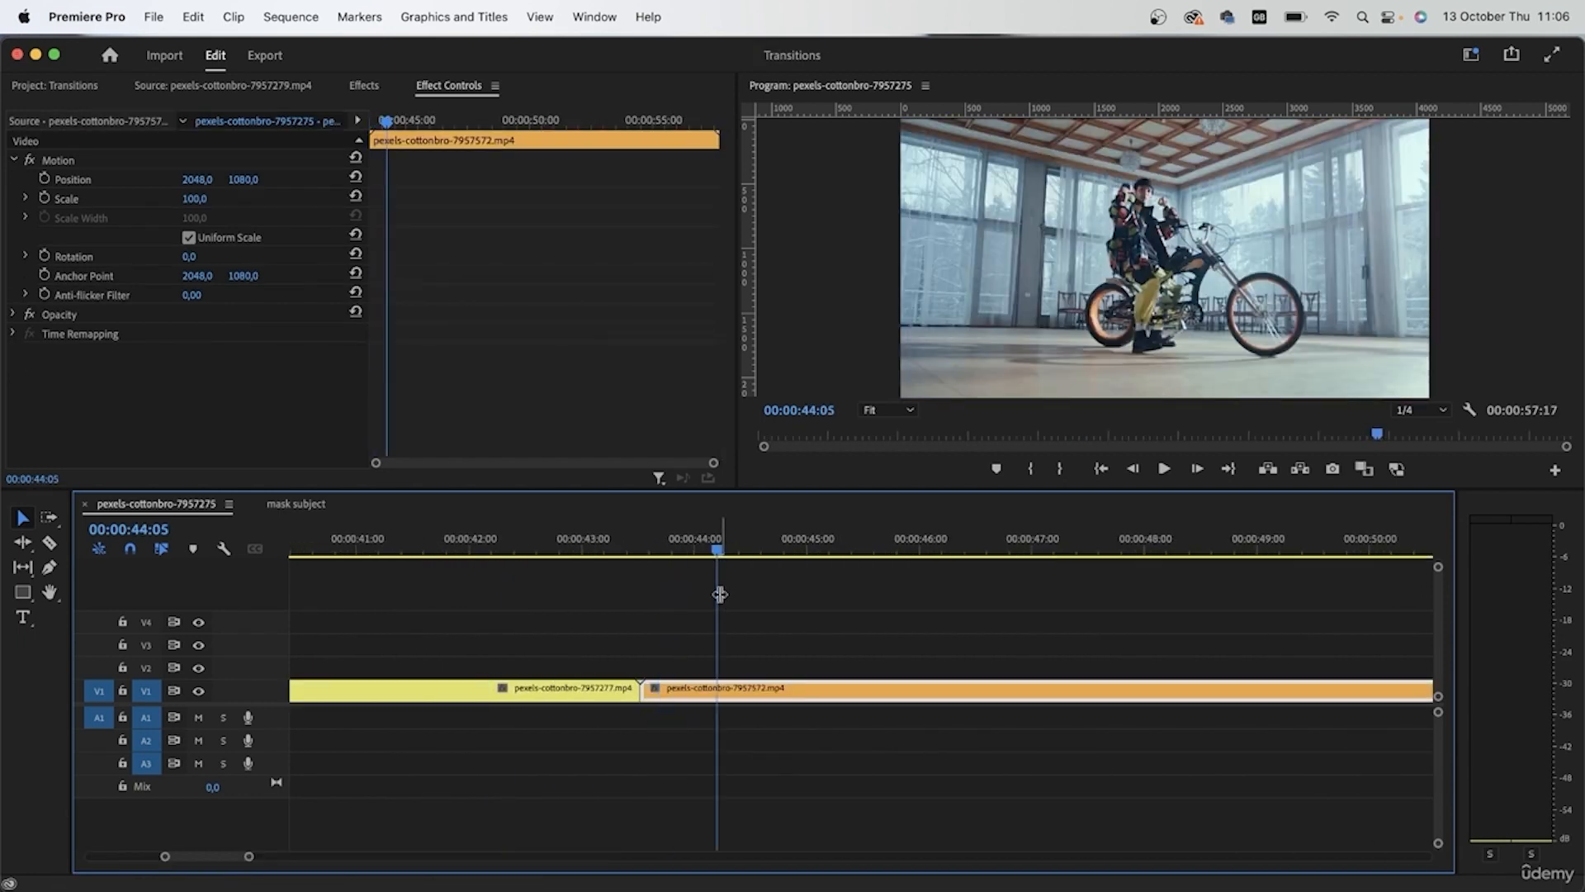
left_click_drag(717, 548, 492, 548)
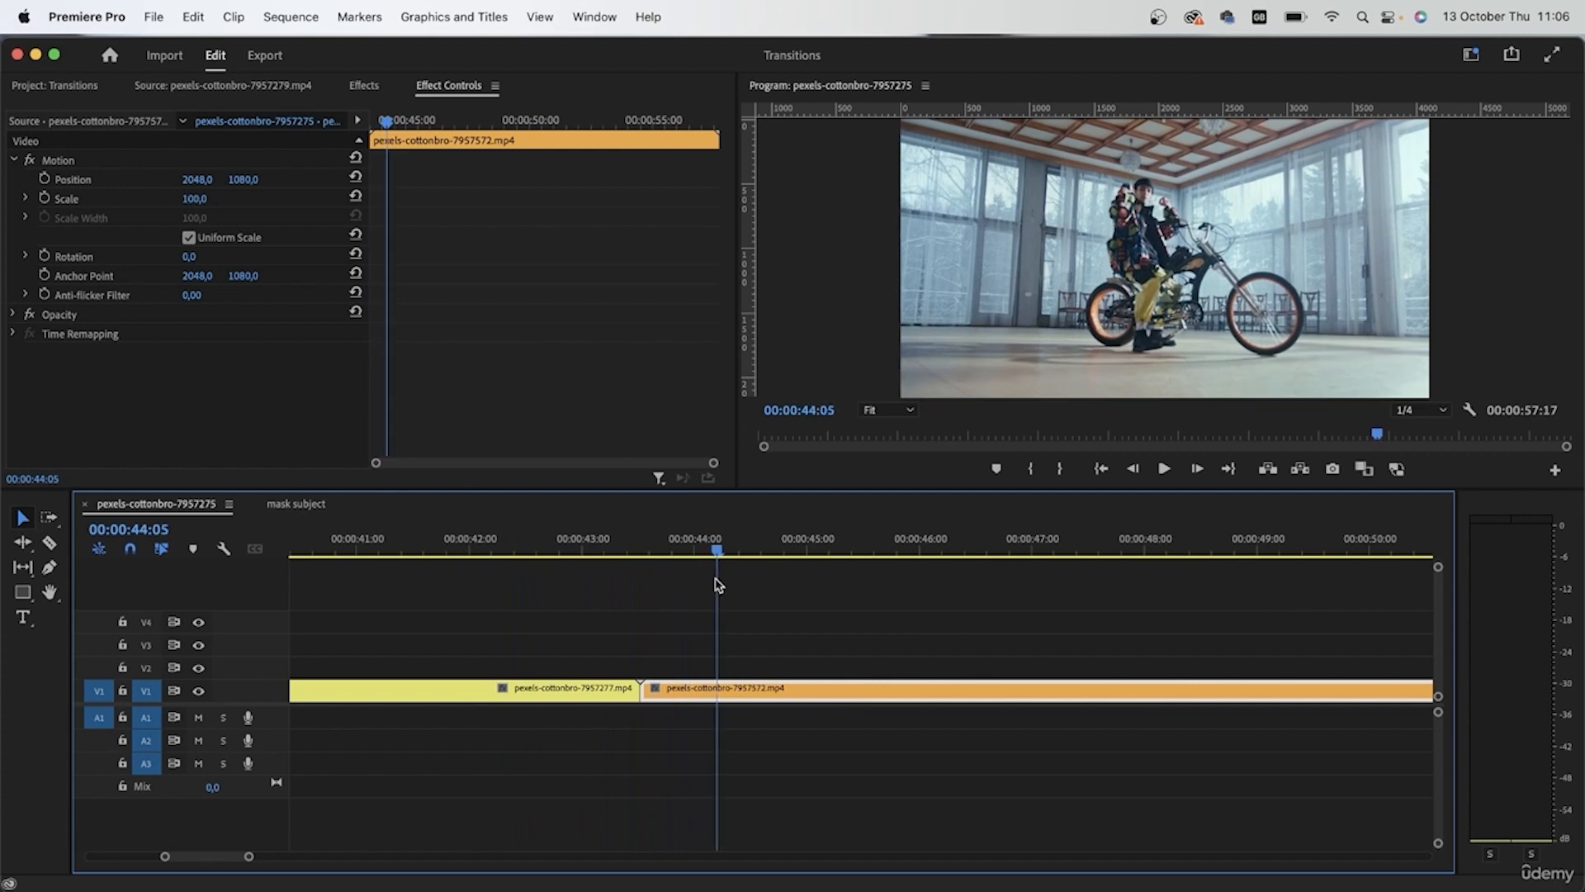
left_click_drag(717, 585, 566, 583)
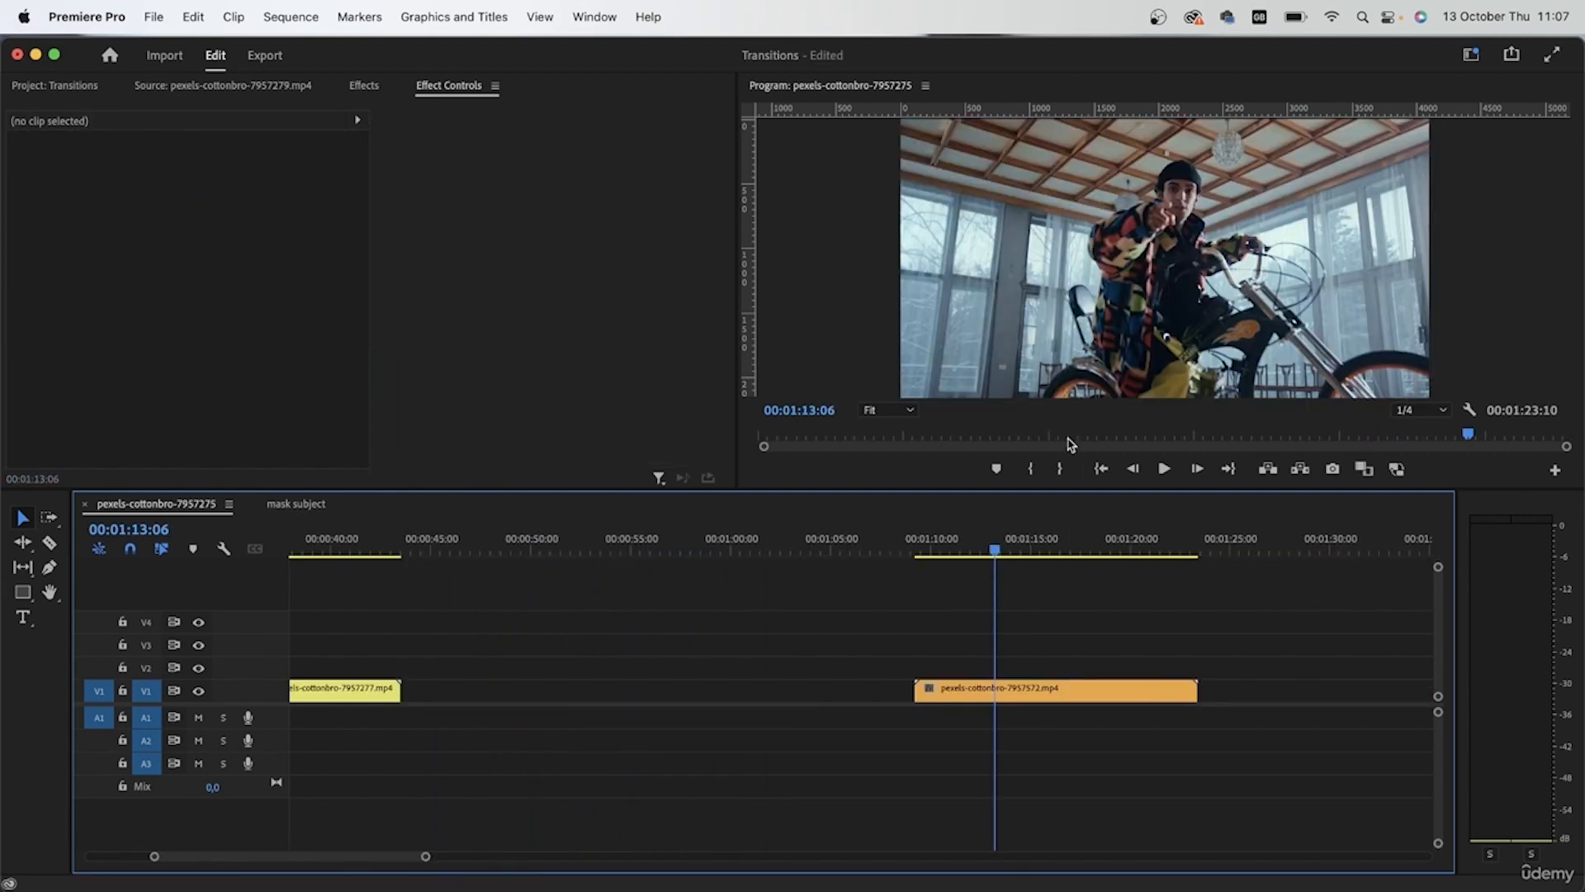
Split pexels-cottonbro-7957572.mp4 at 00:01:15:03, where the subject's arm is raised, and delete the portion before the cut.
left_click_drag(995, 552, 1035, 593)
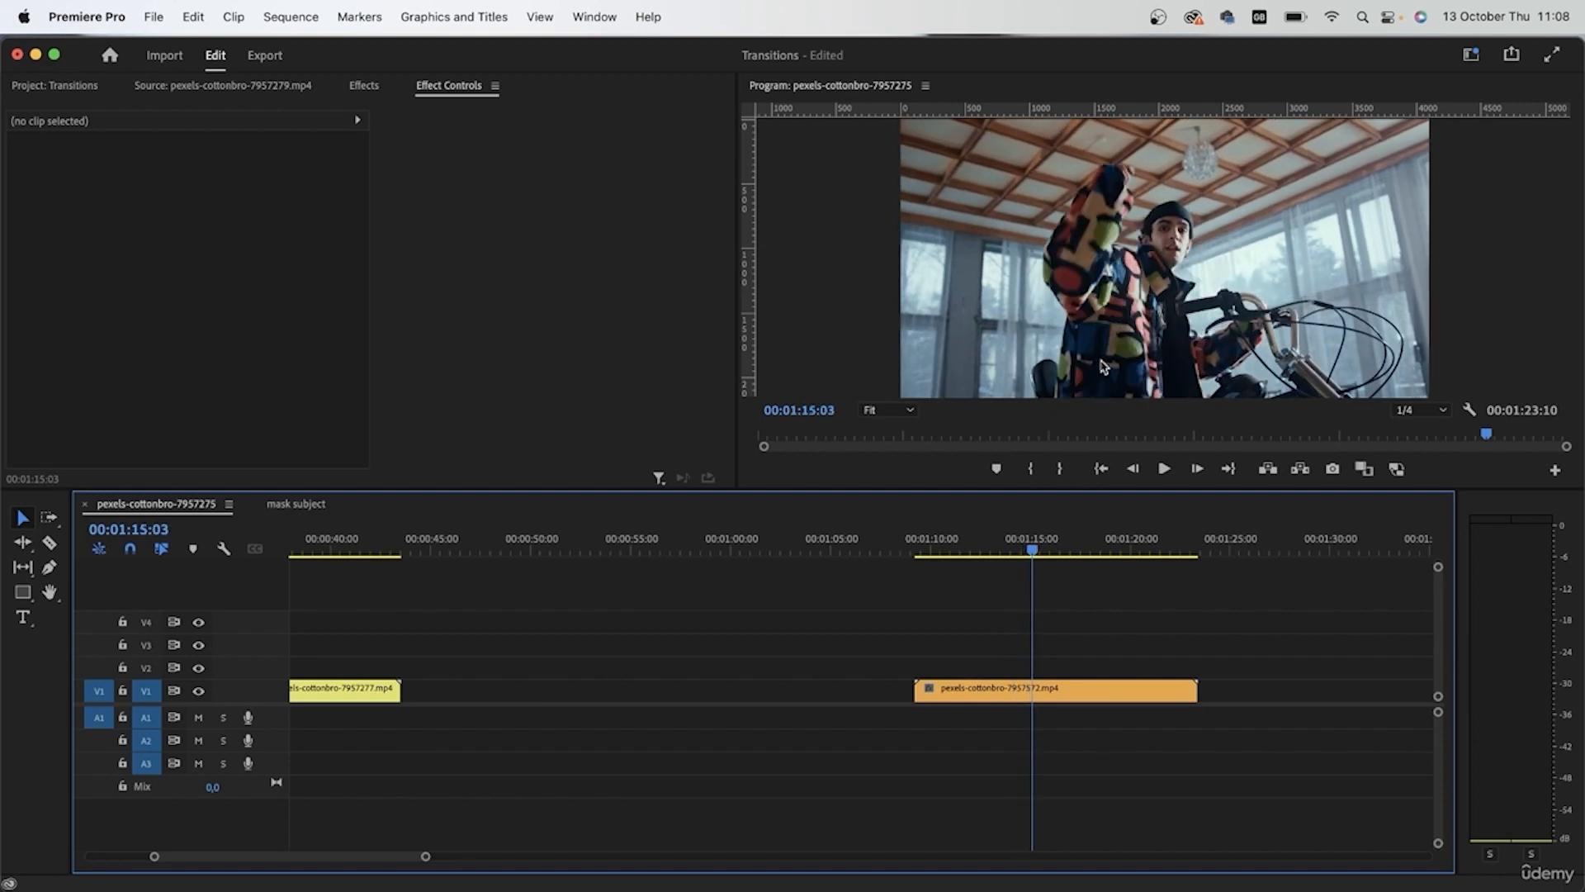
key("c")
left_click(1033, 692)
key("v")
left_click(980, 698)
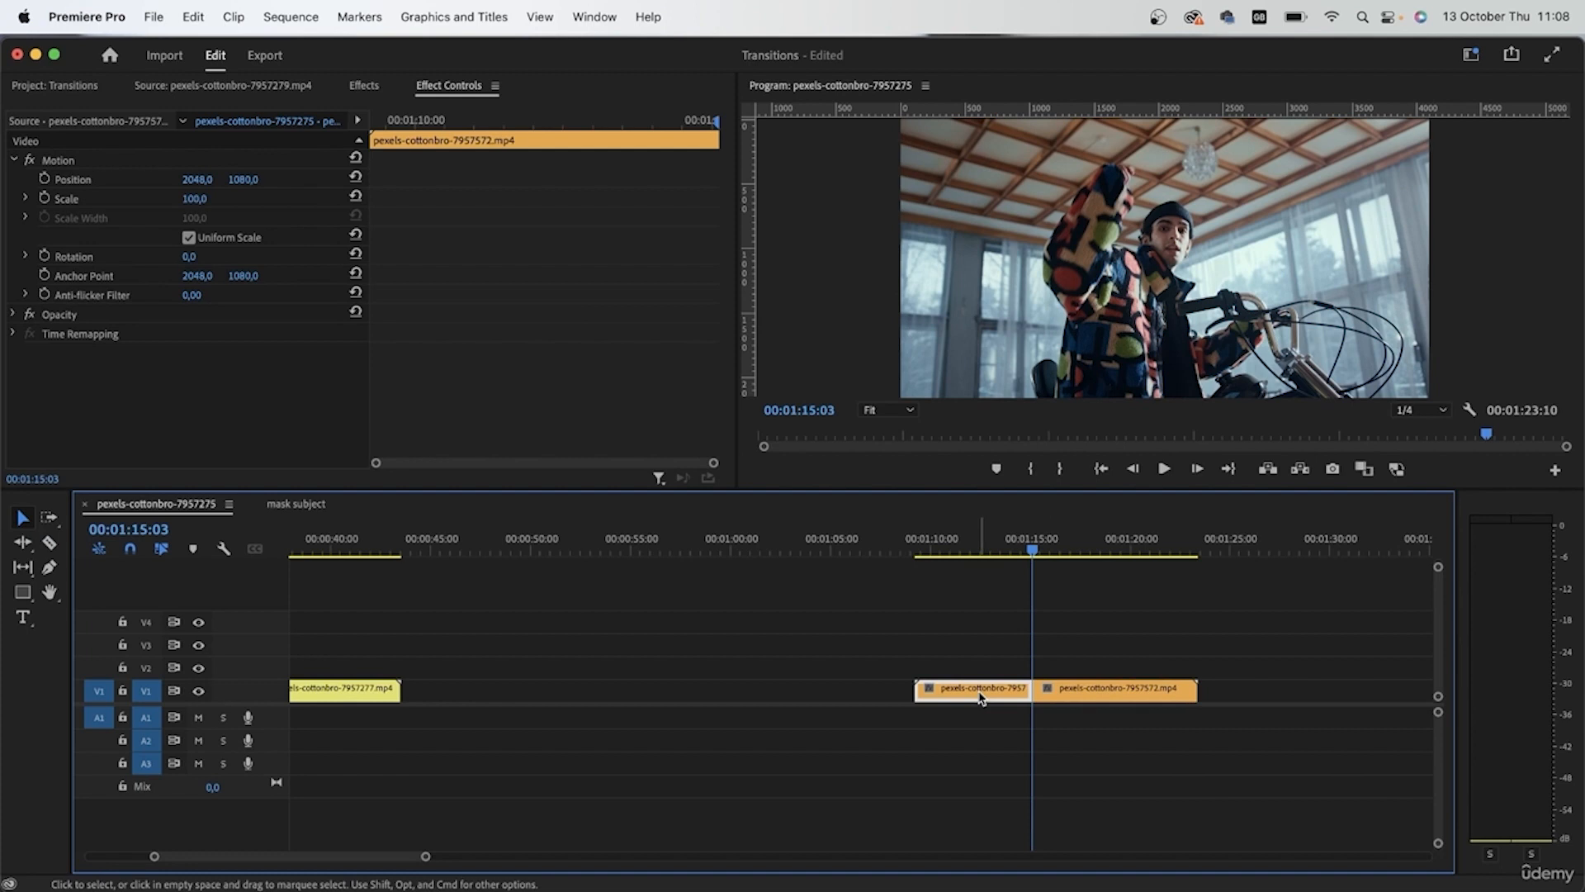
key("Delete")
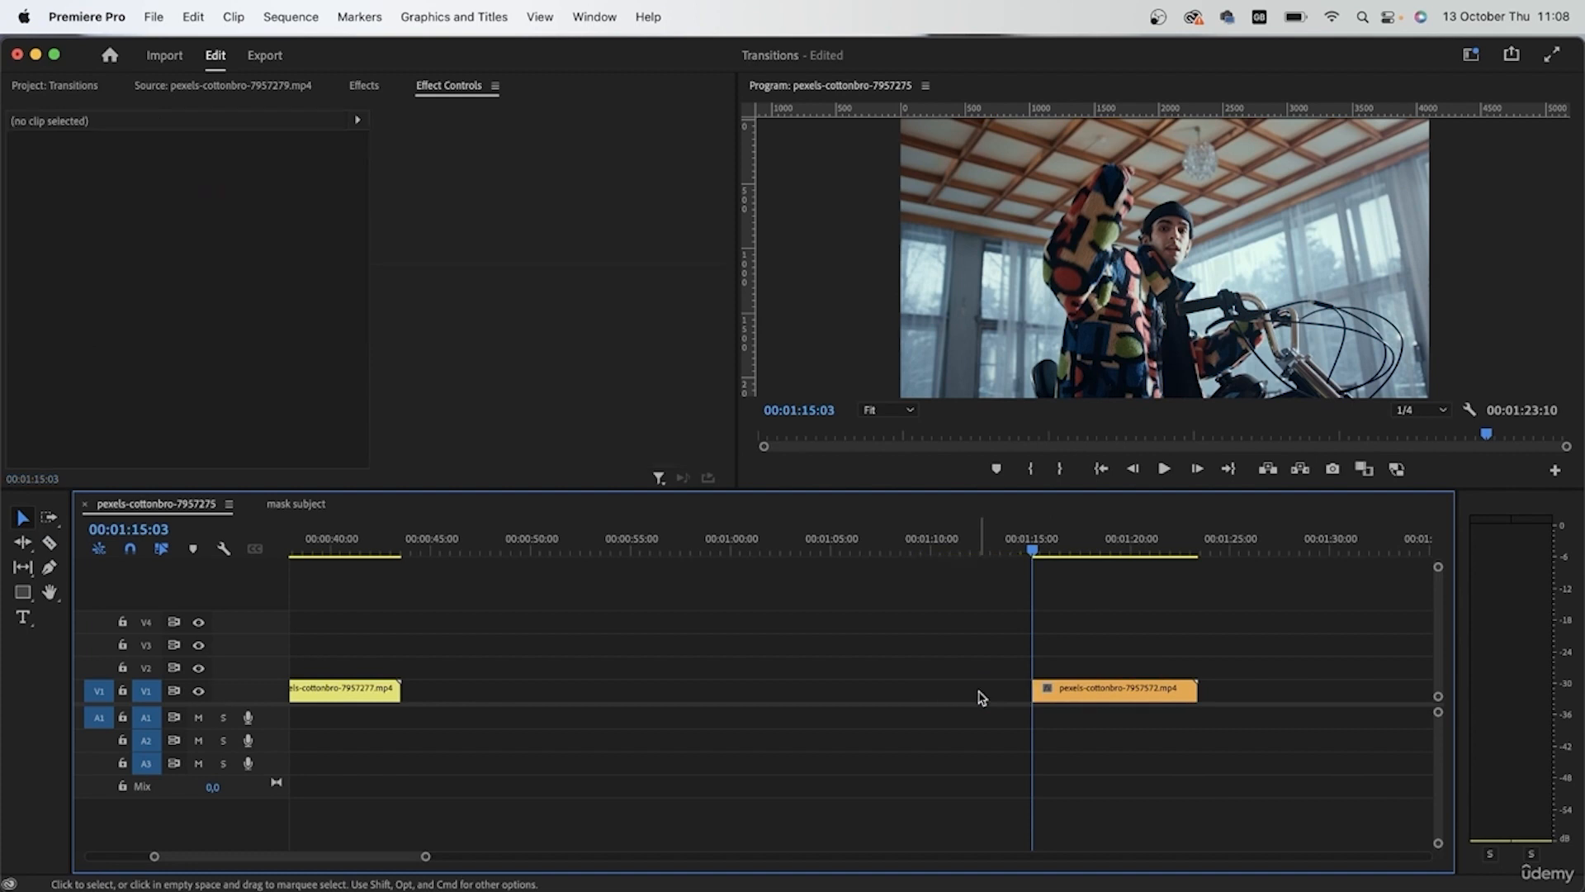
Move the remaining pexels-cottonbro-7957572.mp4 clip directly against the end of pexels-cottonbro-7957277.mp4 on V1.
left_click_drag(1108, 702, 435, 687)
scroll(388, 697, "up", 3)
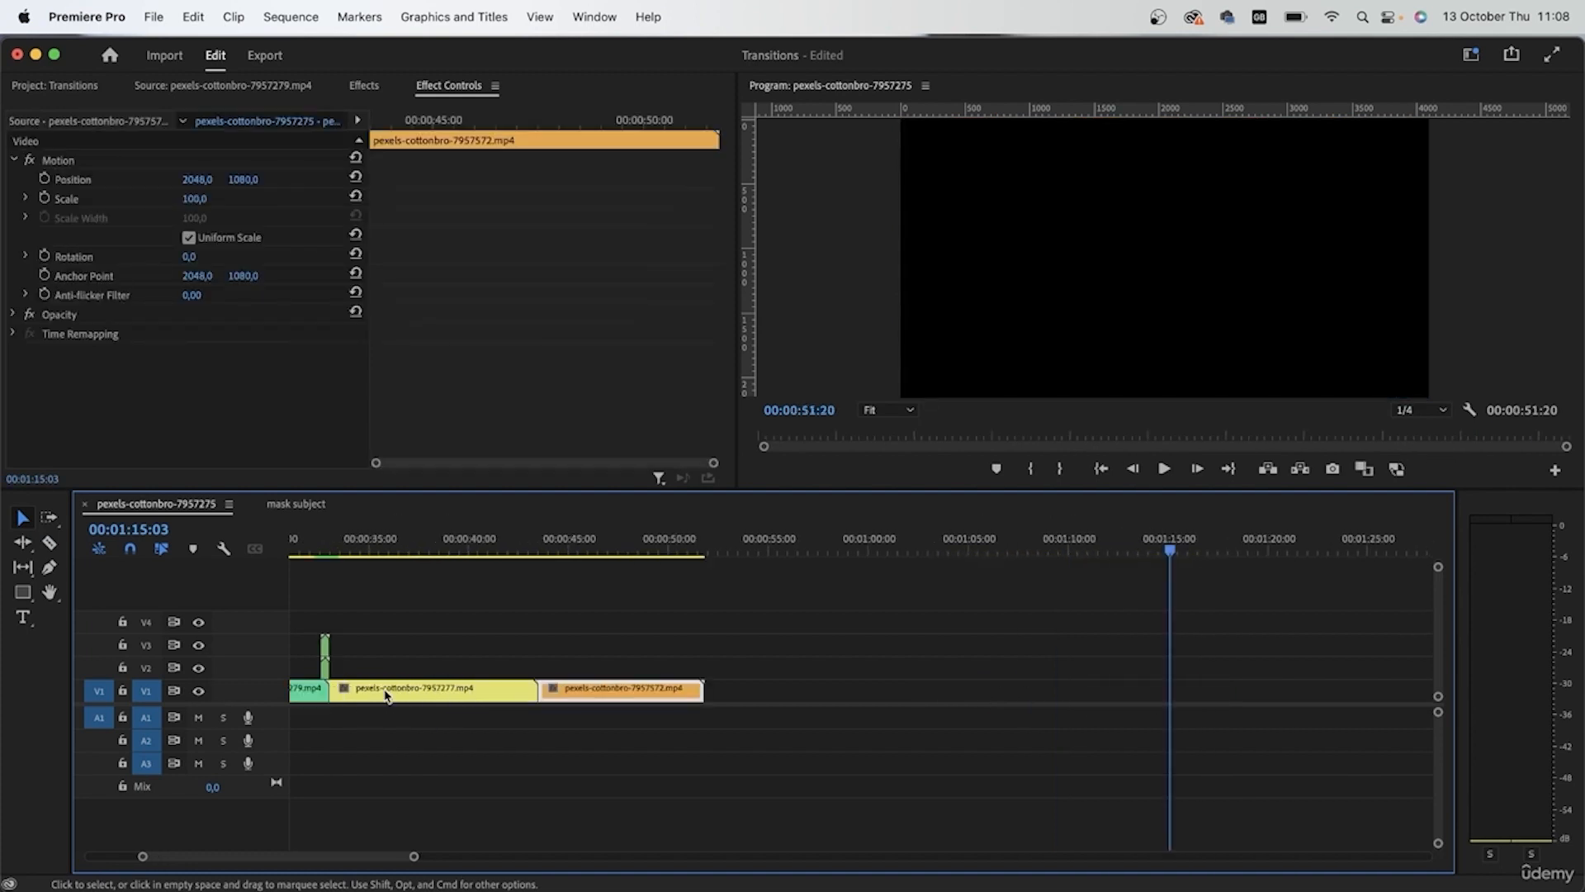
scroll(443, 715, "up", 5)
scroll(773, 612, "up", 5)
Split off the first frame of pexels-cottonbro-7957572.mp4 by cutting the clip at 00:00:43:14.
left_click_drag(793, 612, 608, 621)
left_click_drag(699, 546, 710, 546)
scroll(707, 751, "up", 3)
scroll(707, 751, "up", 2)
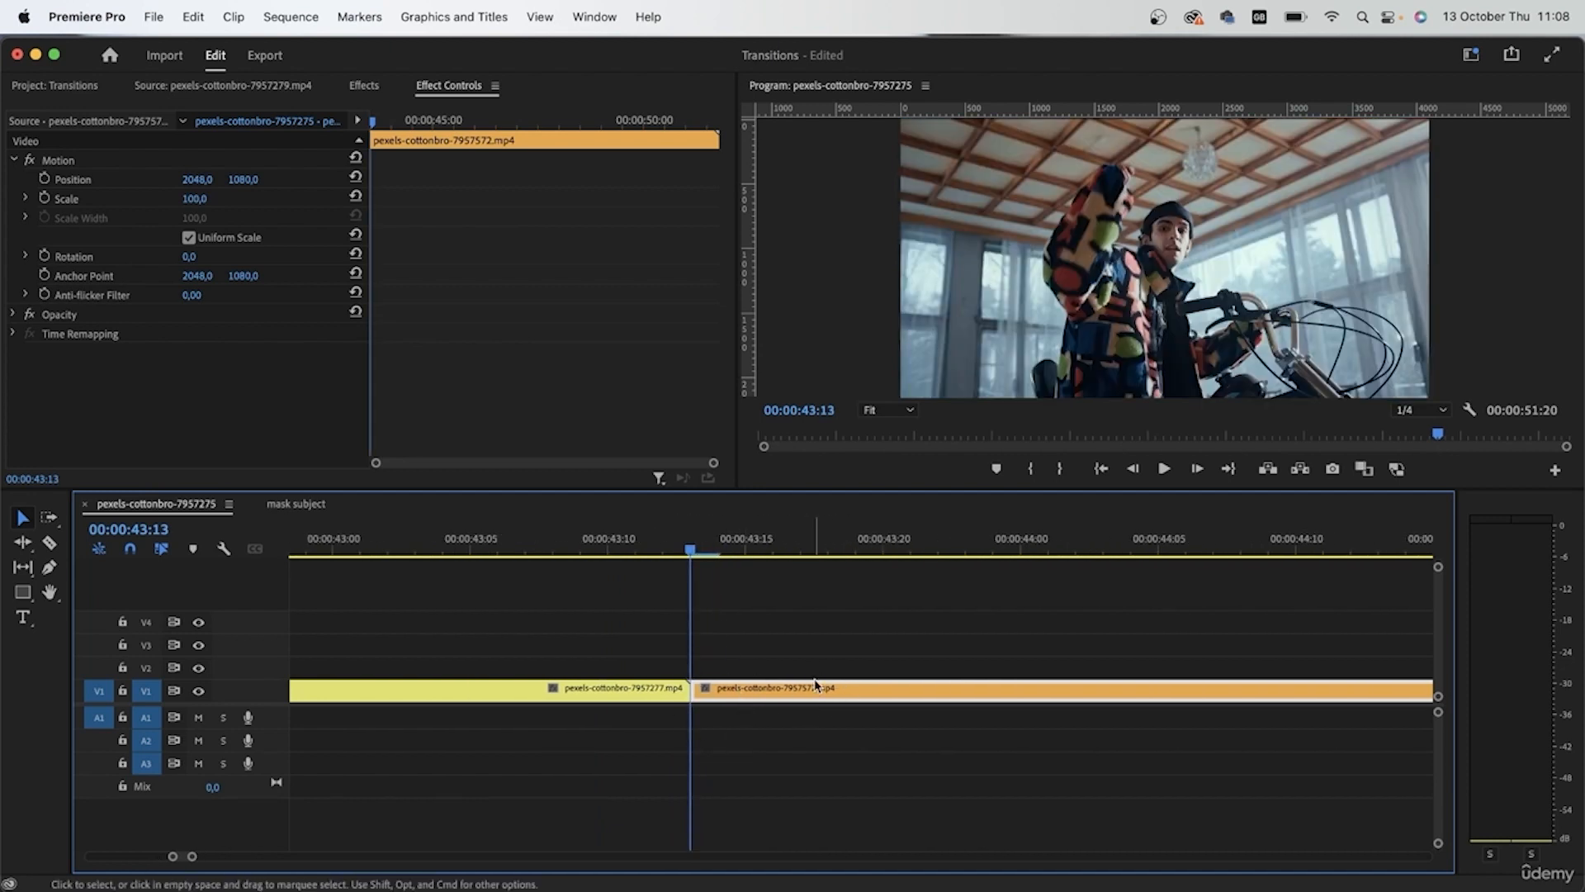
key("Right")
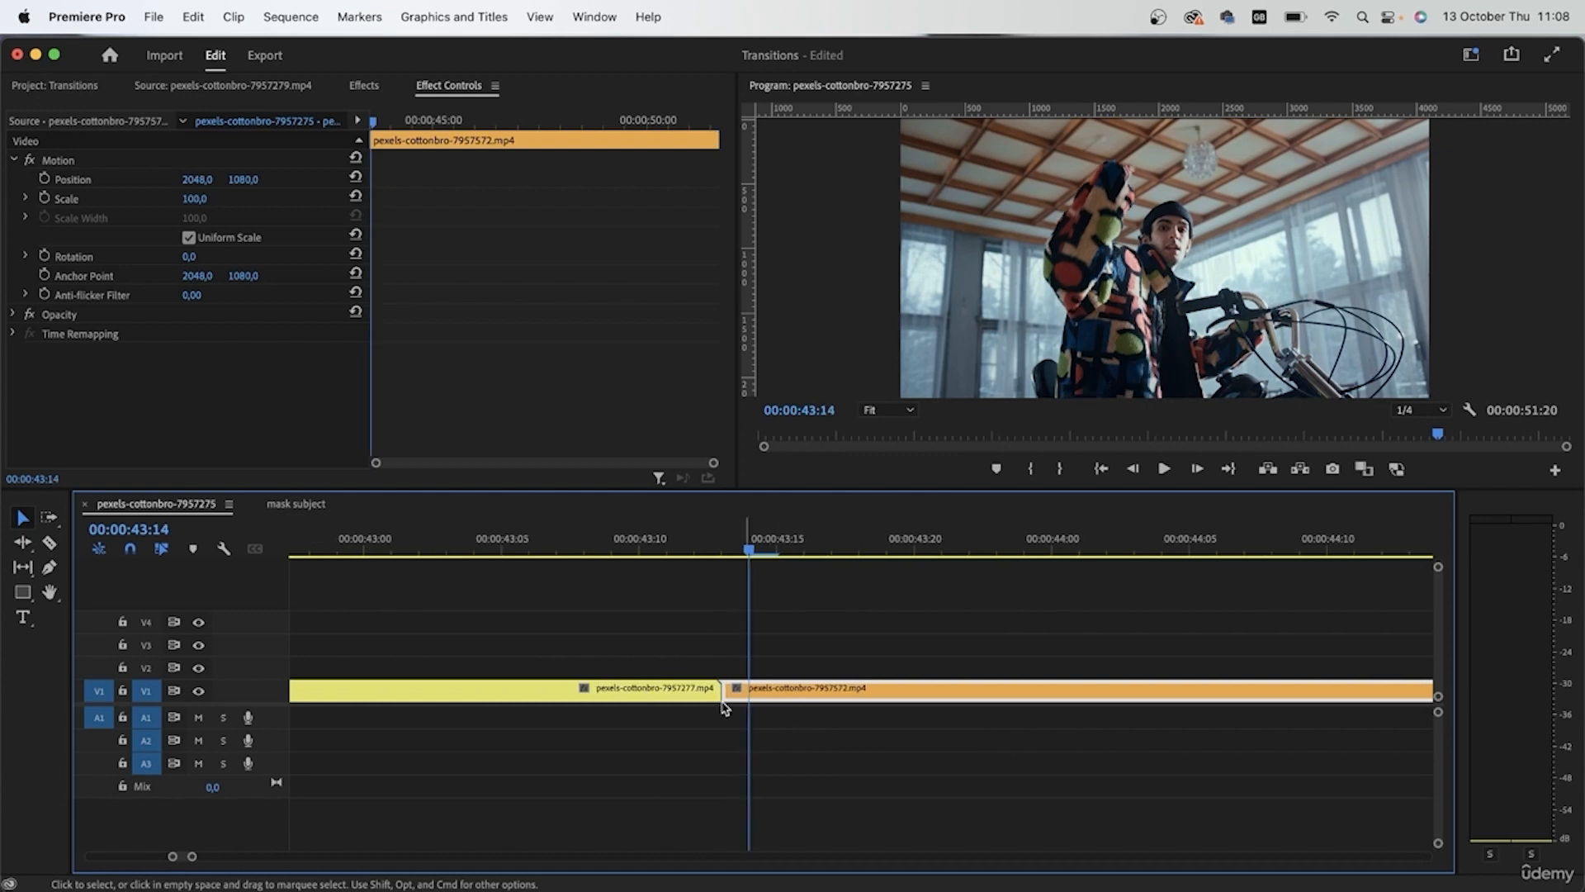
key("c")
left_click(751, 693)
key("v")
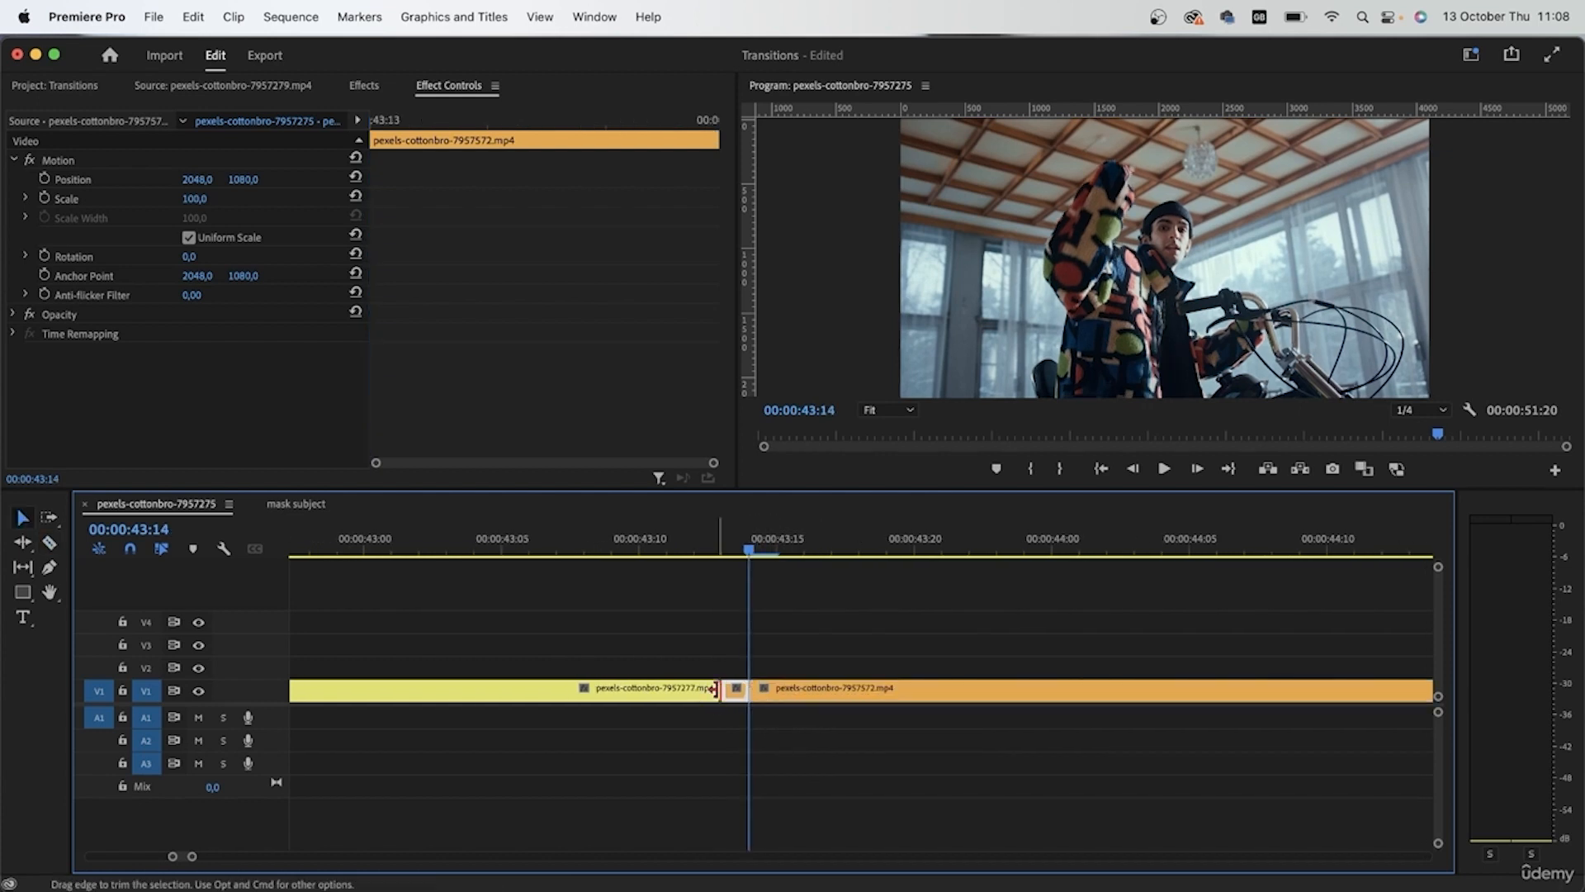
Duplicate the one-frame segment onto V2 and add a frame hold to the copy at 00:00:43:13.
left_click_drag(737, 696, 735, 667)
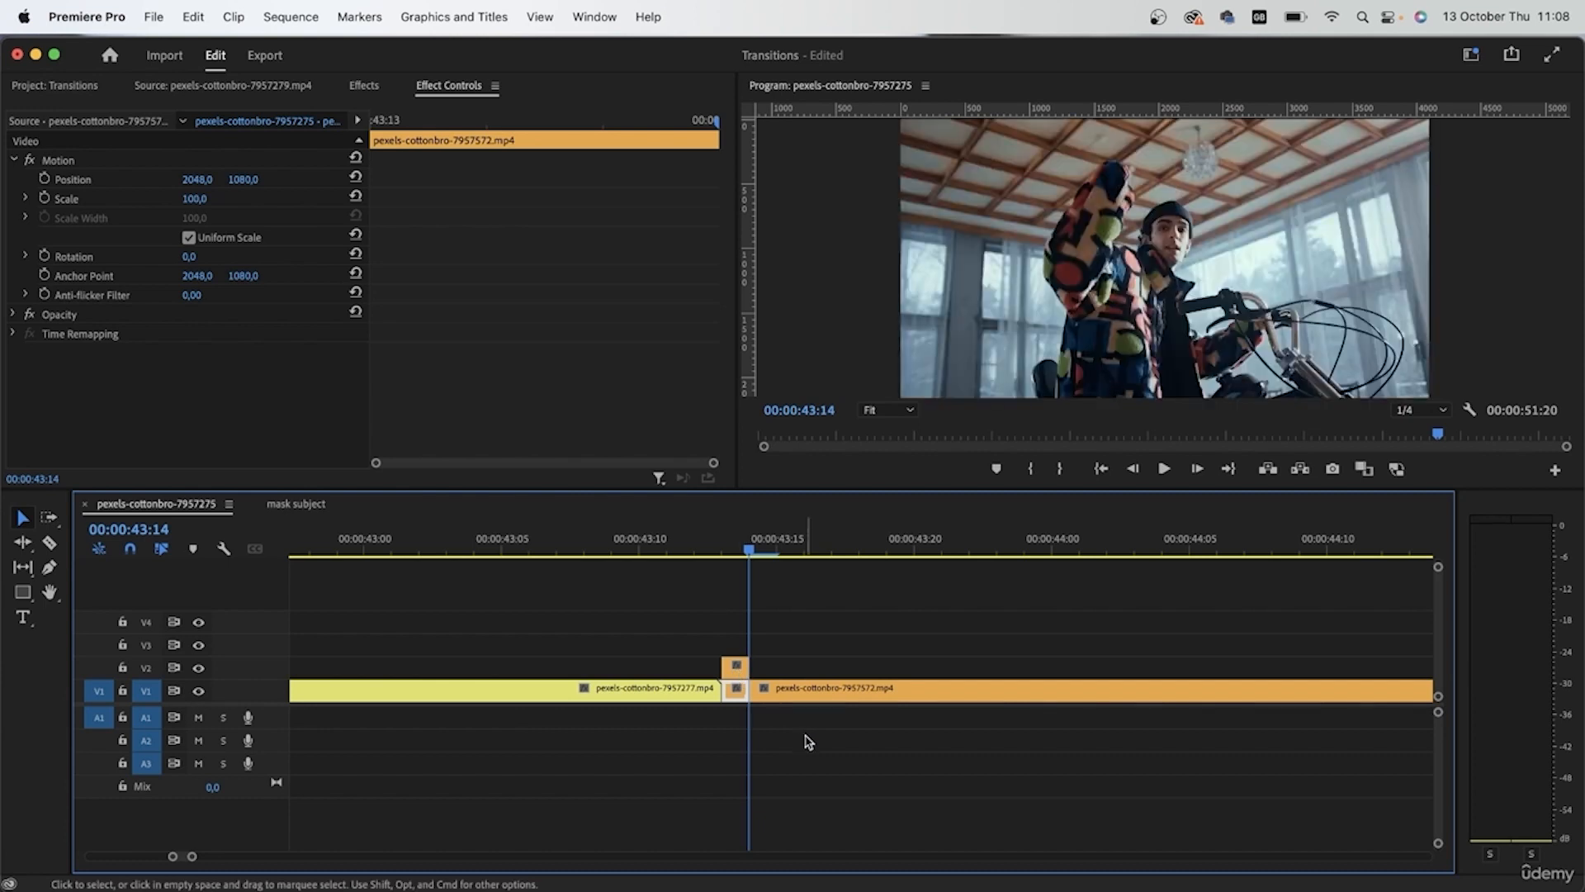
left_click(714, 540)
left_click(737, 668)
right_click(738, 678)
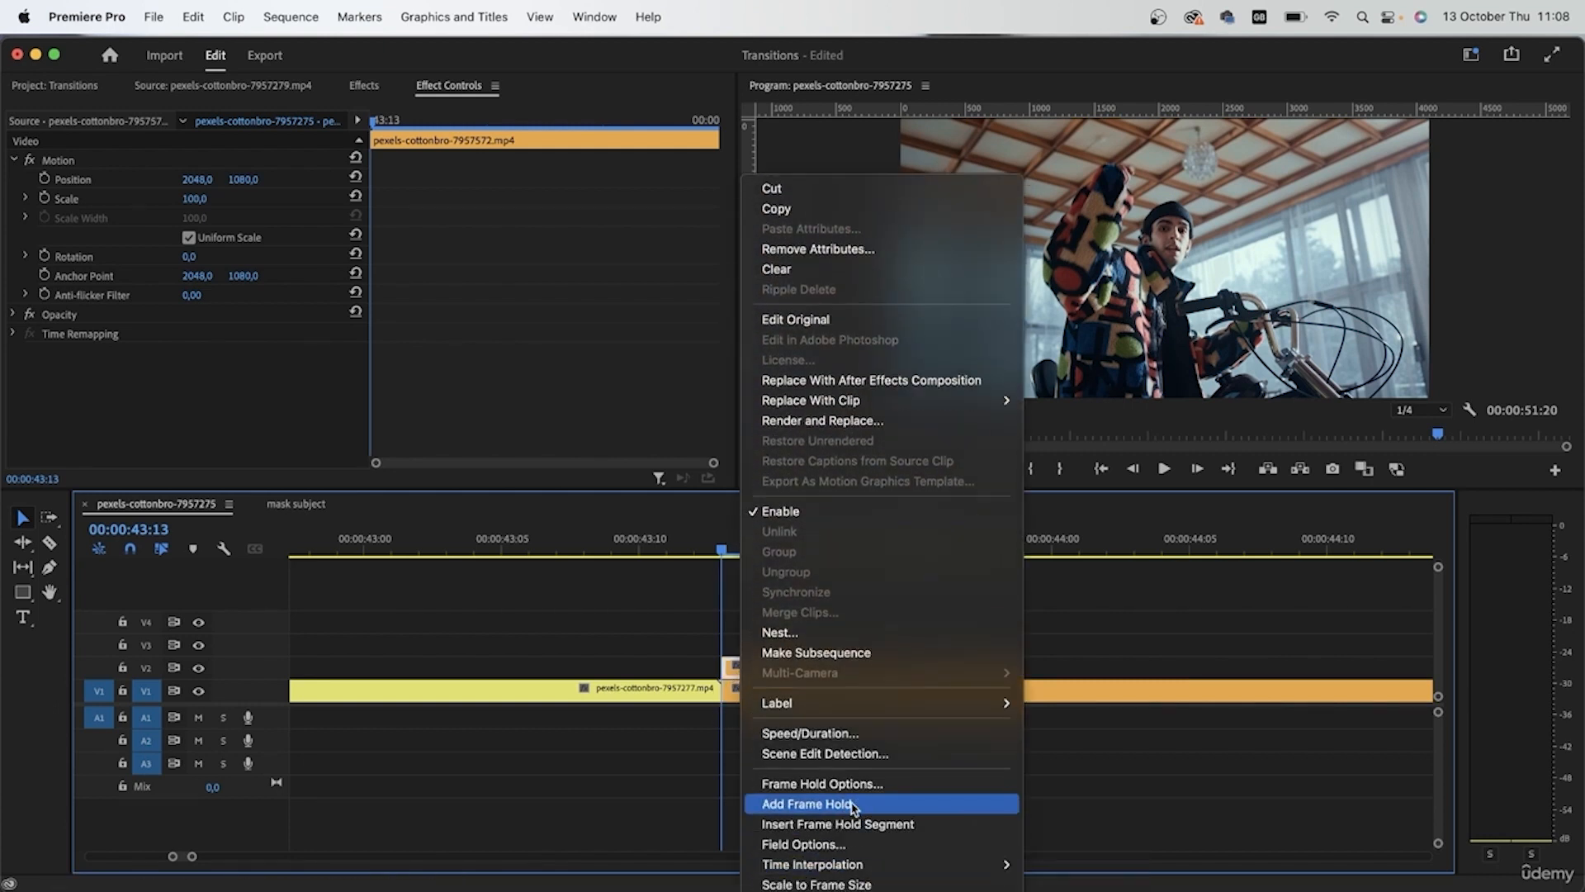
left_click(810, 809)
Extend the held frame on V2 to about 20 frames and move it to start at 00:00:43:03.
left_click_drag(747, 667, 1272, 667)
left_click_drag(776, 541, 914, 549)
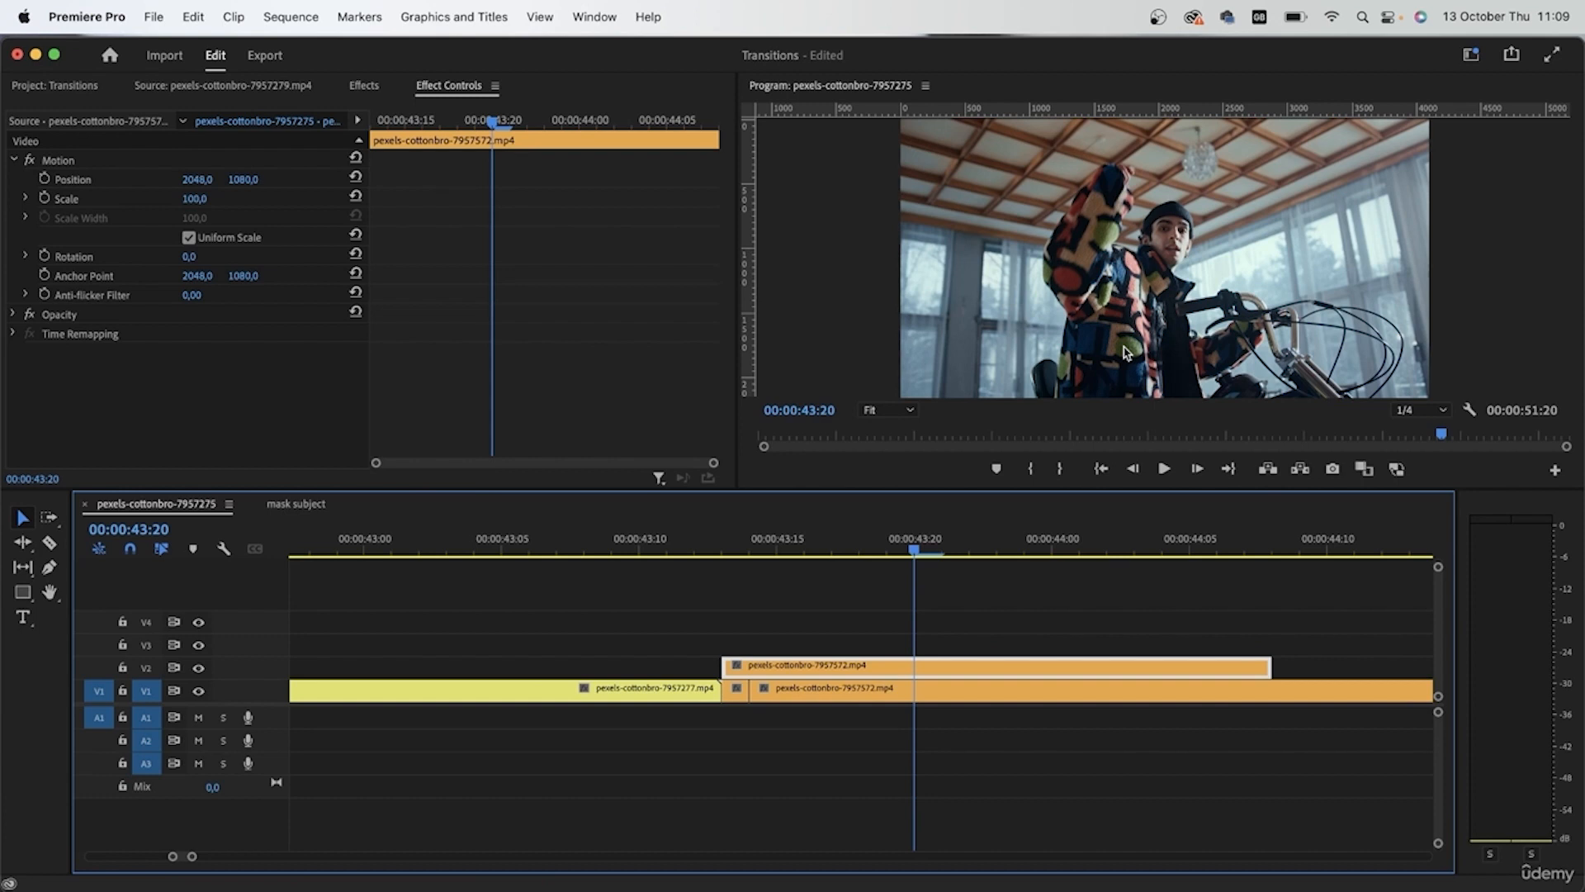
mouse_move(737, 551)
left_mouse_down()
mouse_move(690, 552)
mouse_move(720, 552)
left_mouse_up()
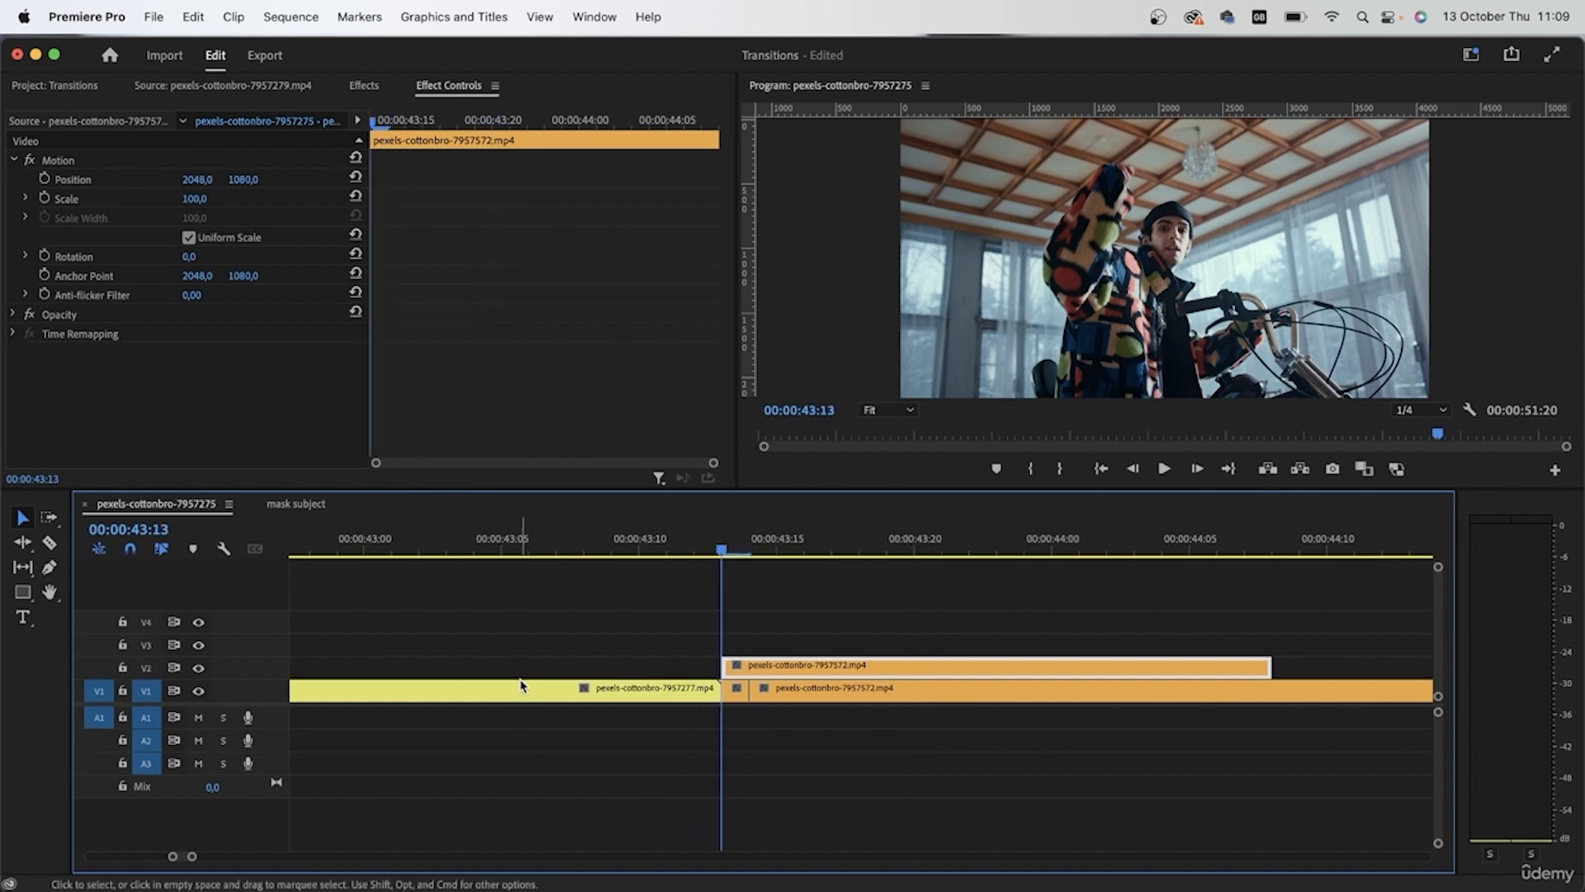
left_click(1132, 468)
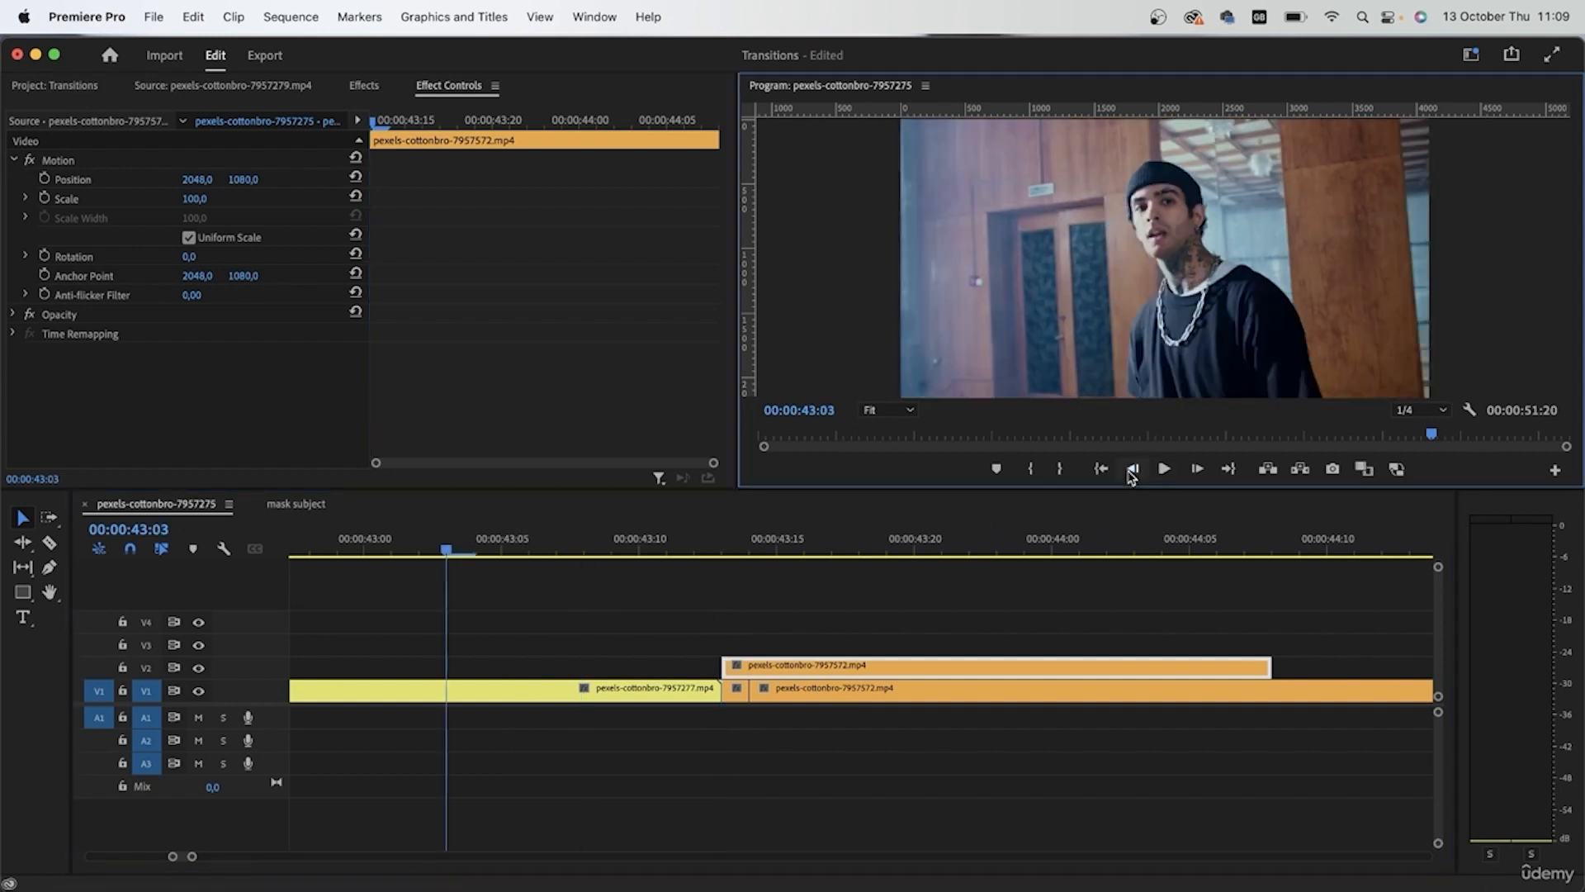
left_click_drag(867, 673, 599, 674)
Split the V2 freeze frame at 00:00:43:13 and delete the part after the cut.
left_click_drag(602, 548, 925, 604)
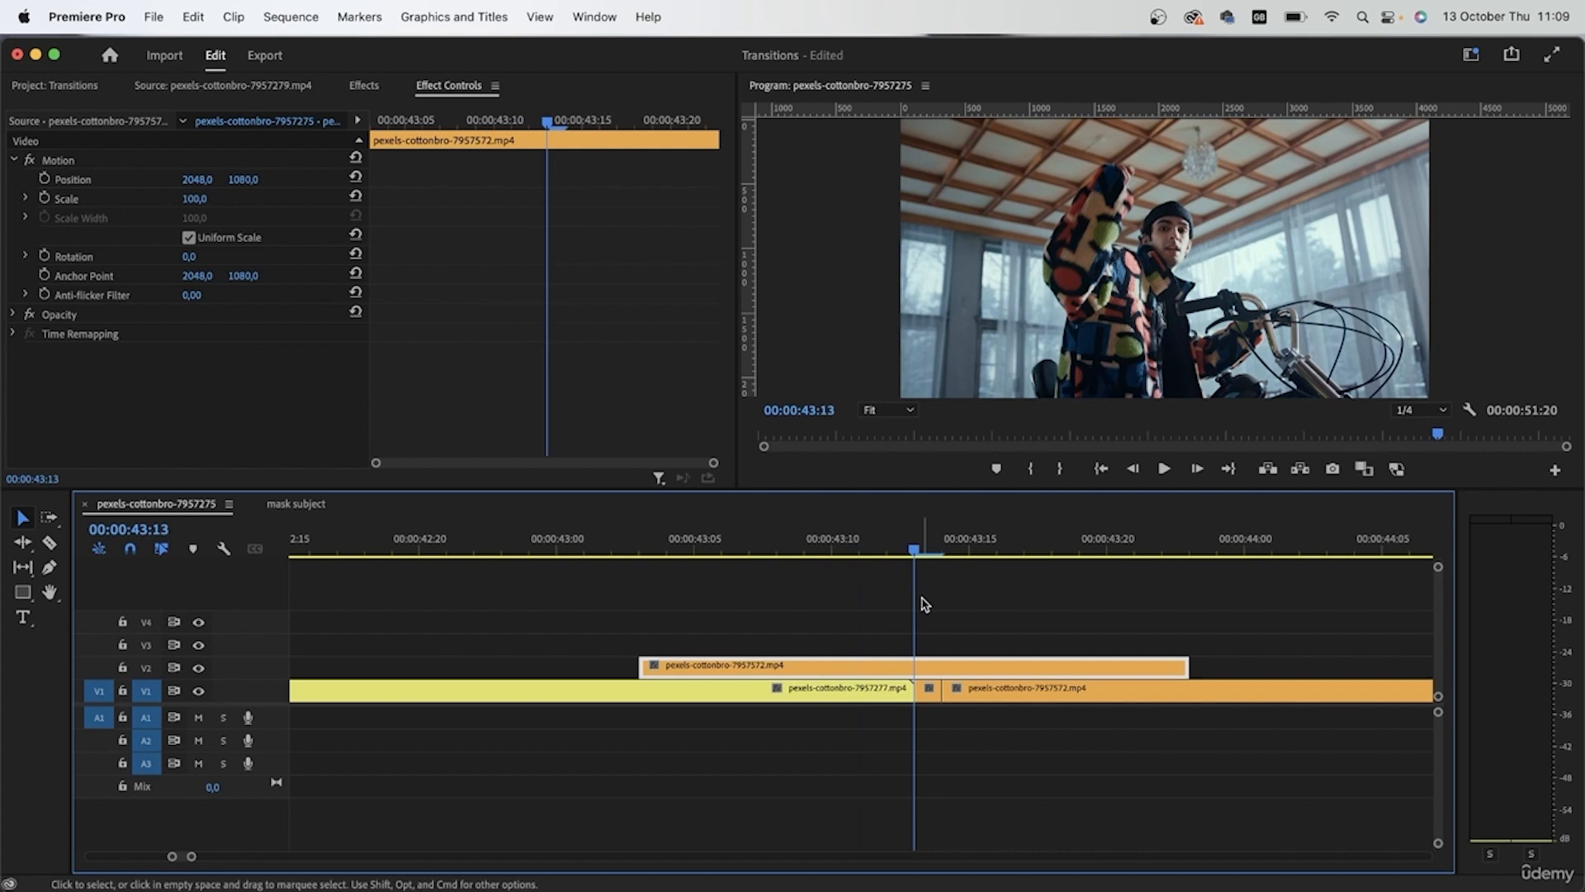
key("super+k")
left_click(972, 669)
key("Delete")
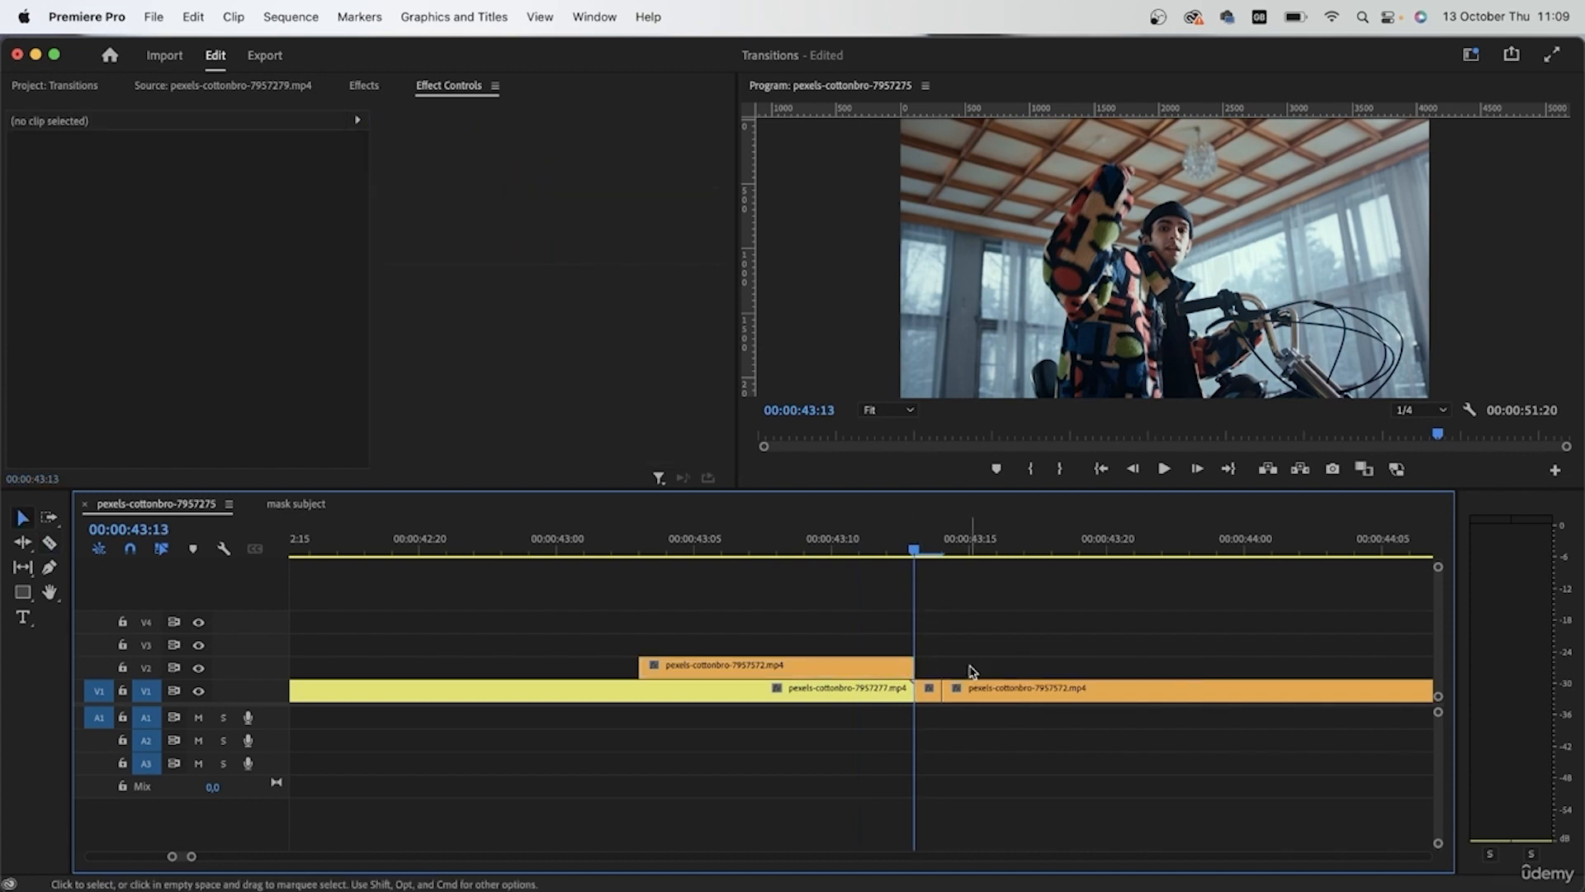
Play back from 00:00:43:00 and scrub through the V2 freeze frame to check its timing against the cut.
left_click(754, 559)
left_click_drag(751, 568, 566, 578)
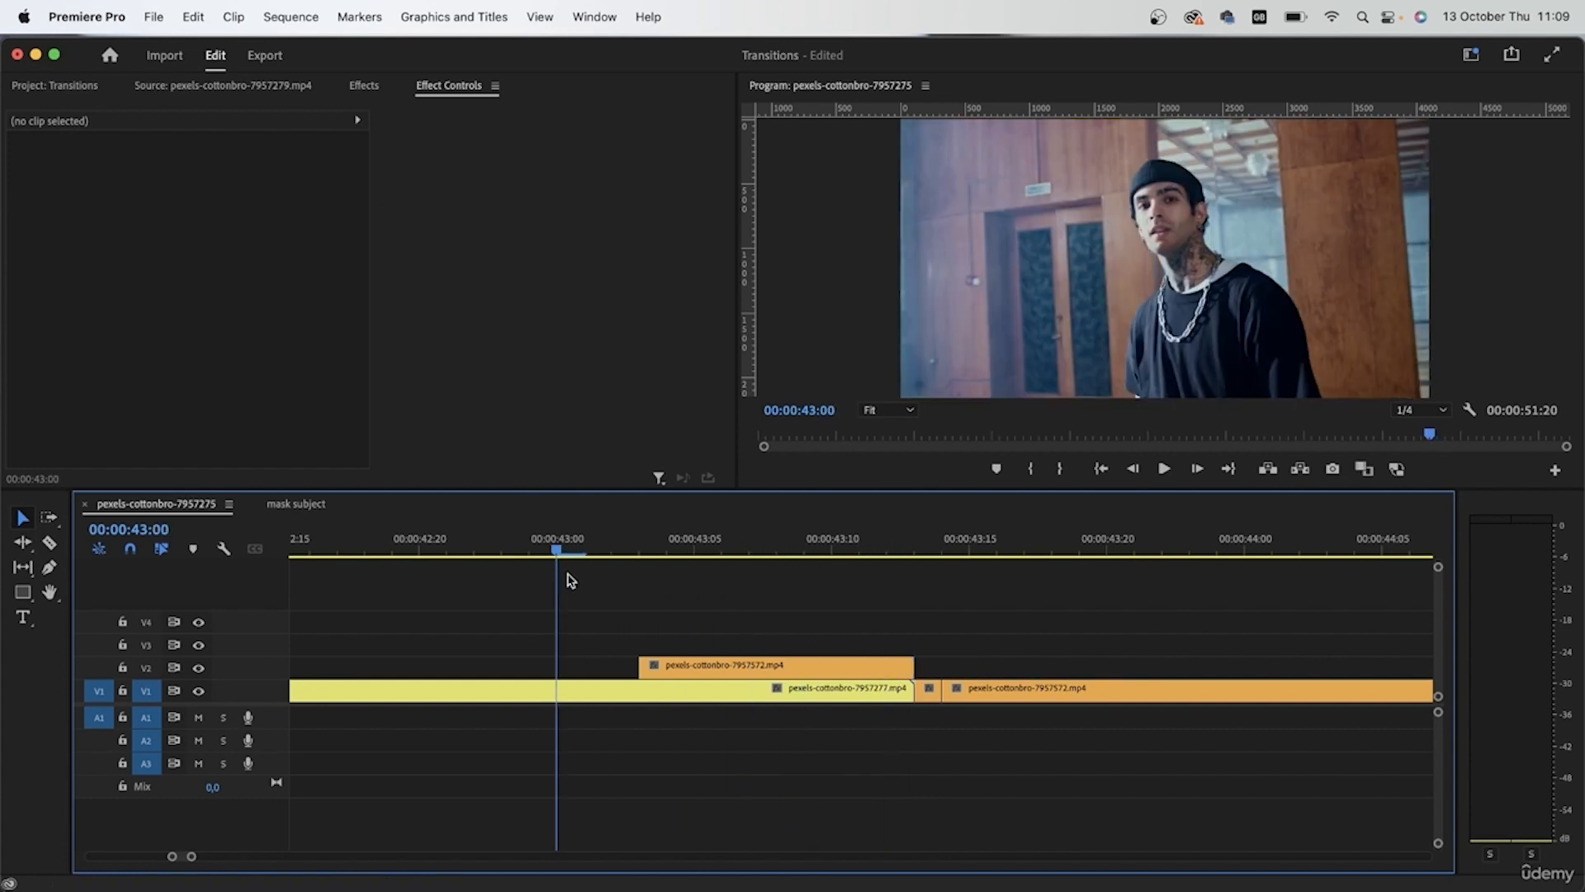
key("space")
key("space")
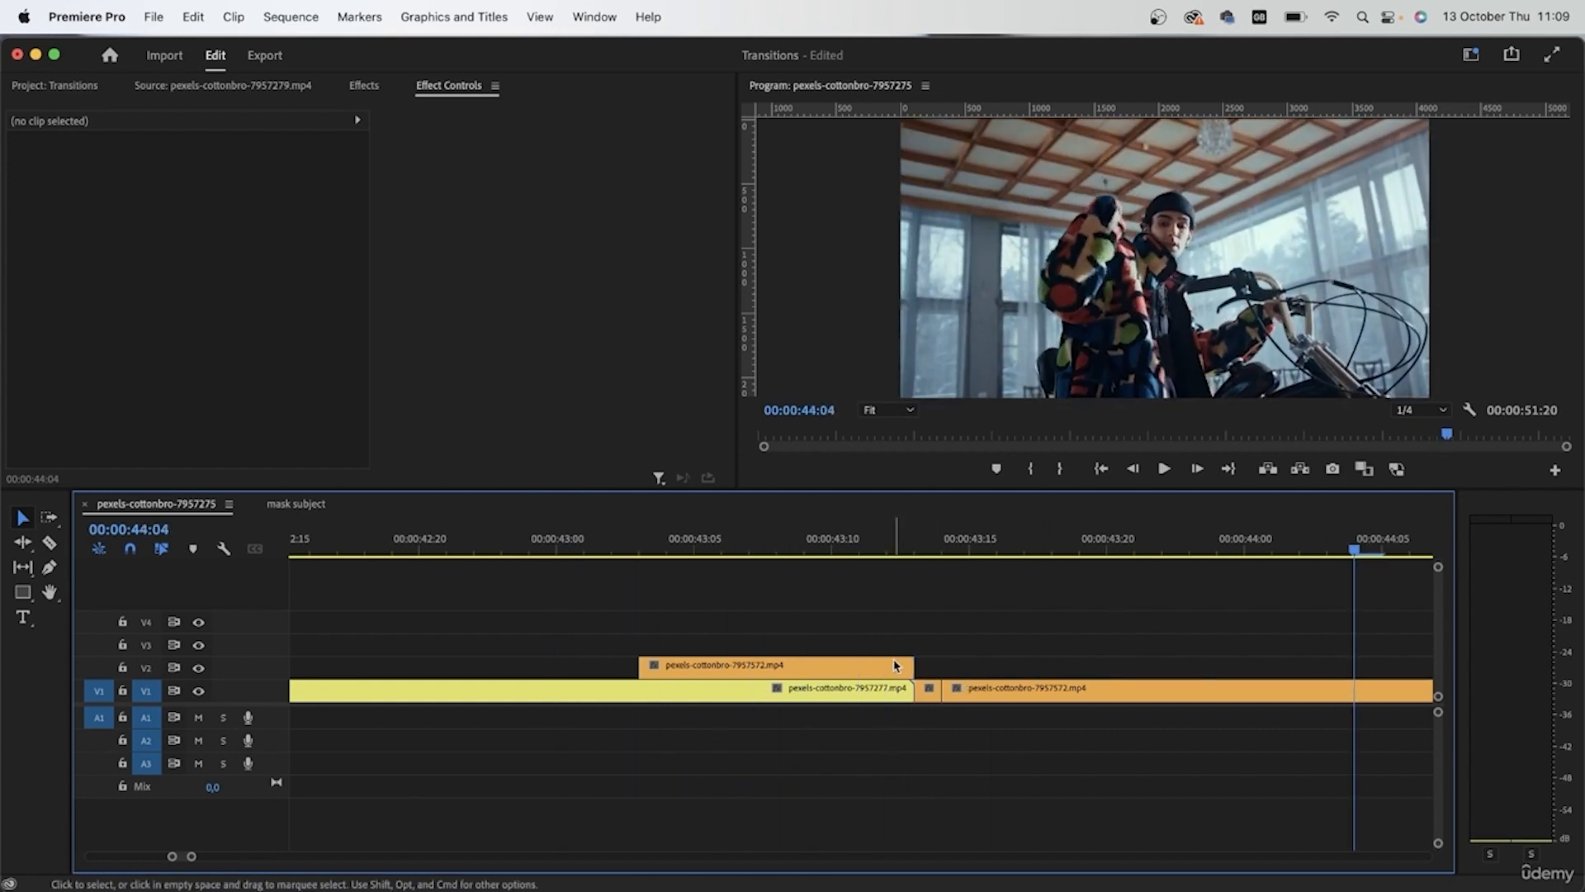
left_click_drag(853, 536, 904, 602)
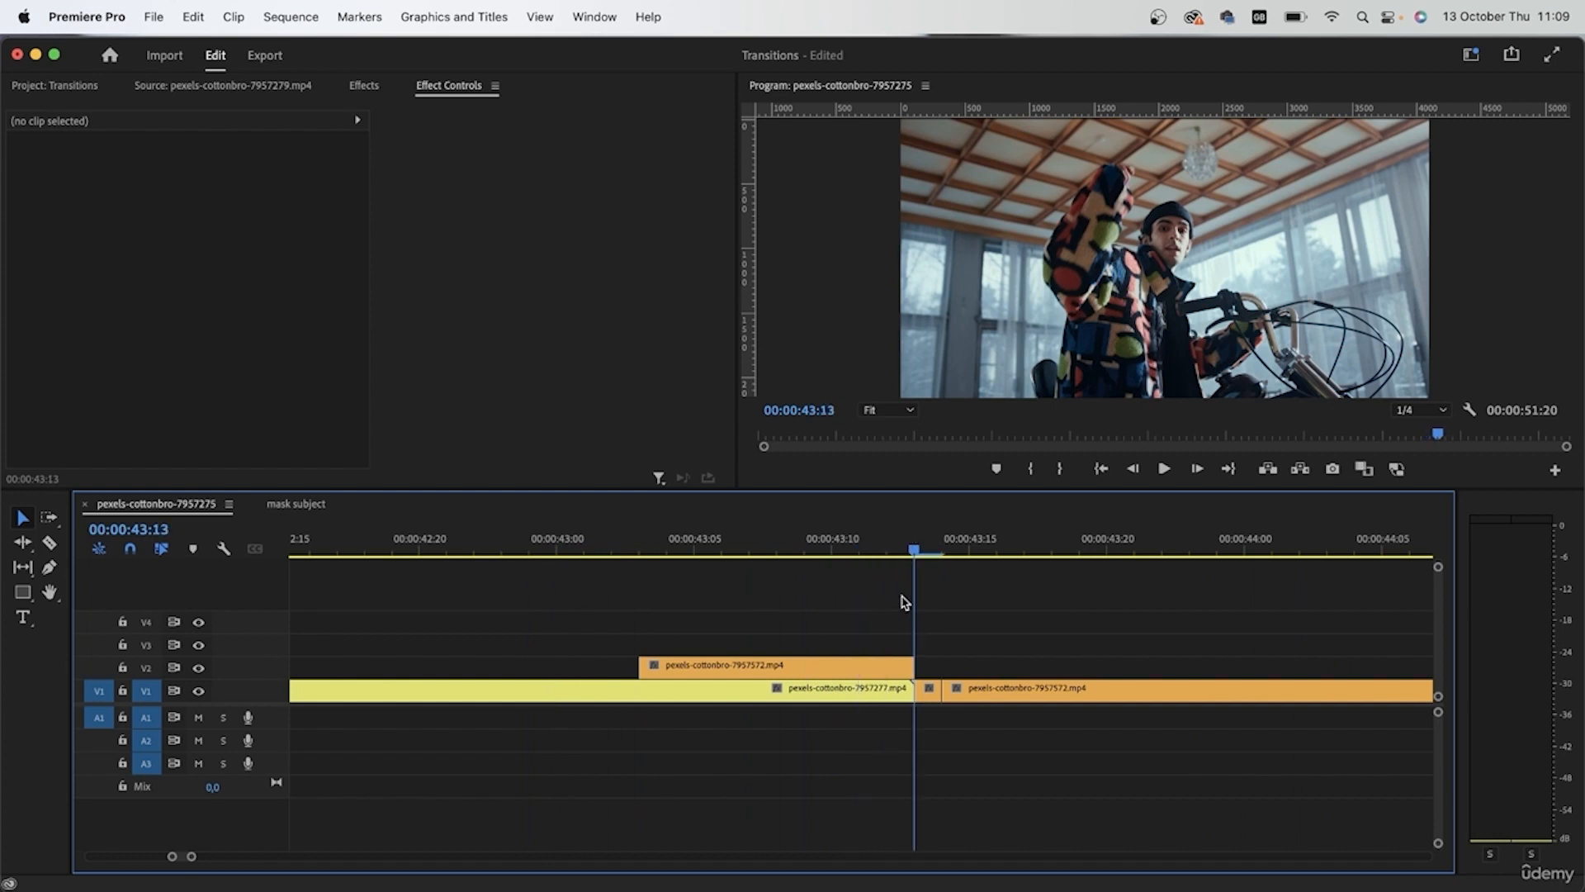
left_click(900, 667)
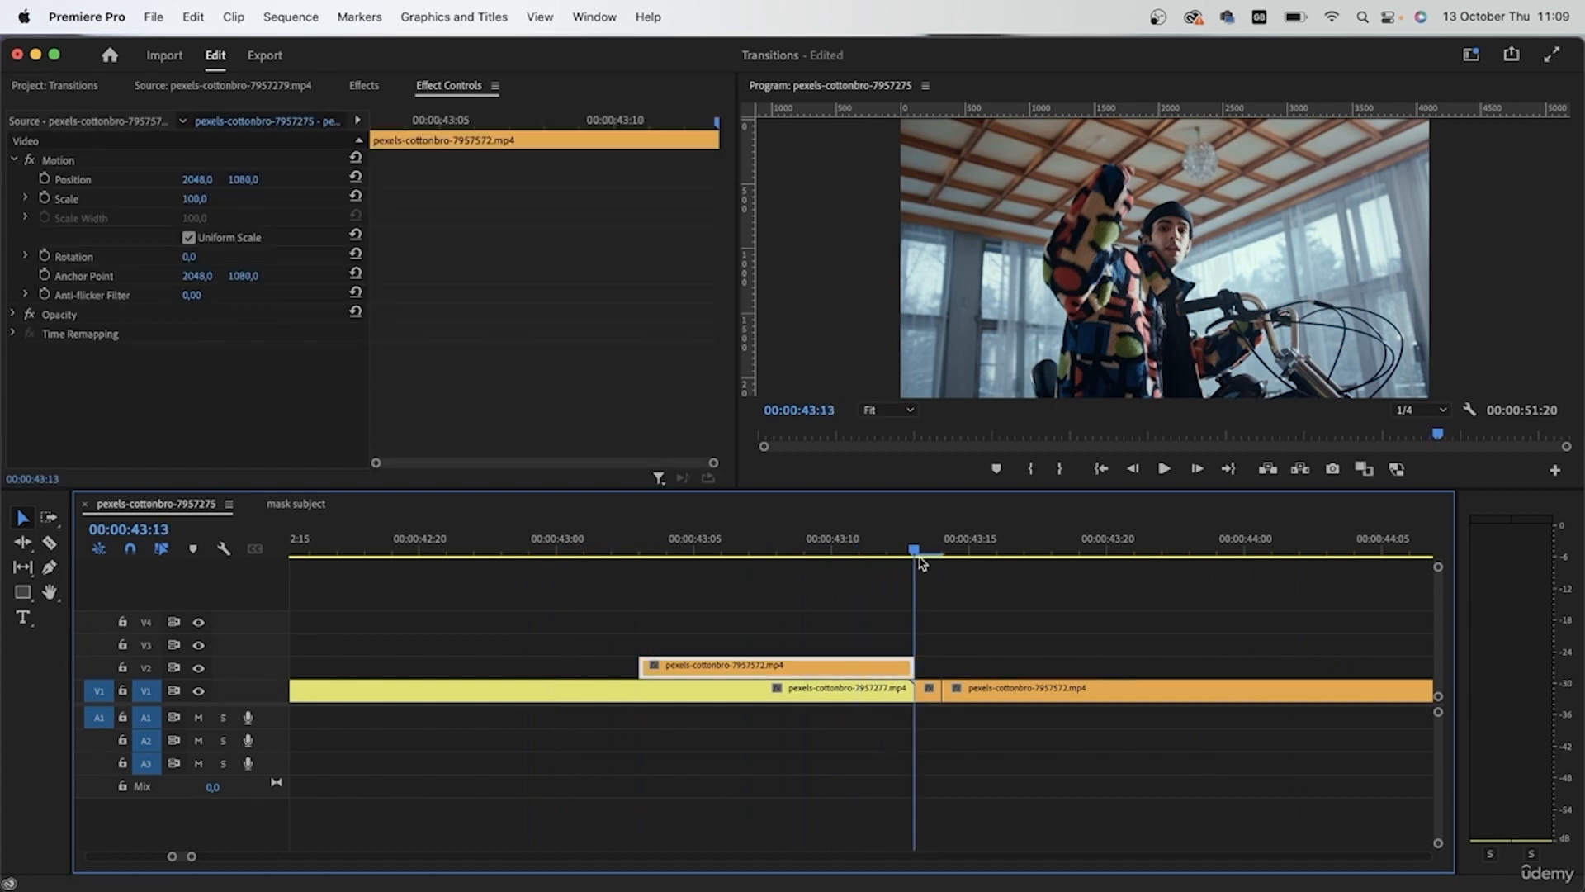
left_click_drag(764, 555, 660, 556)
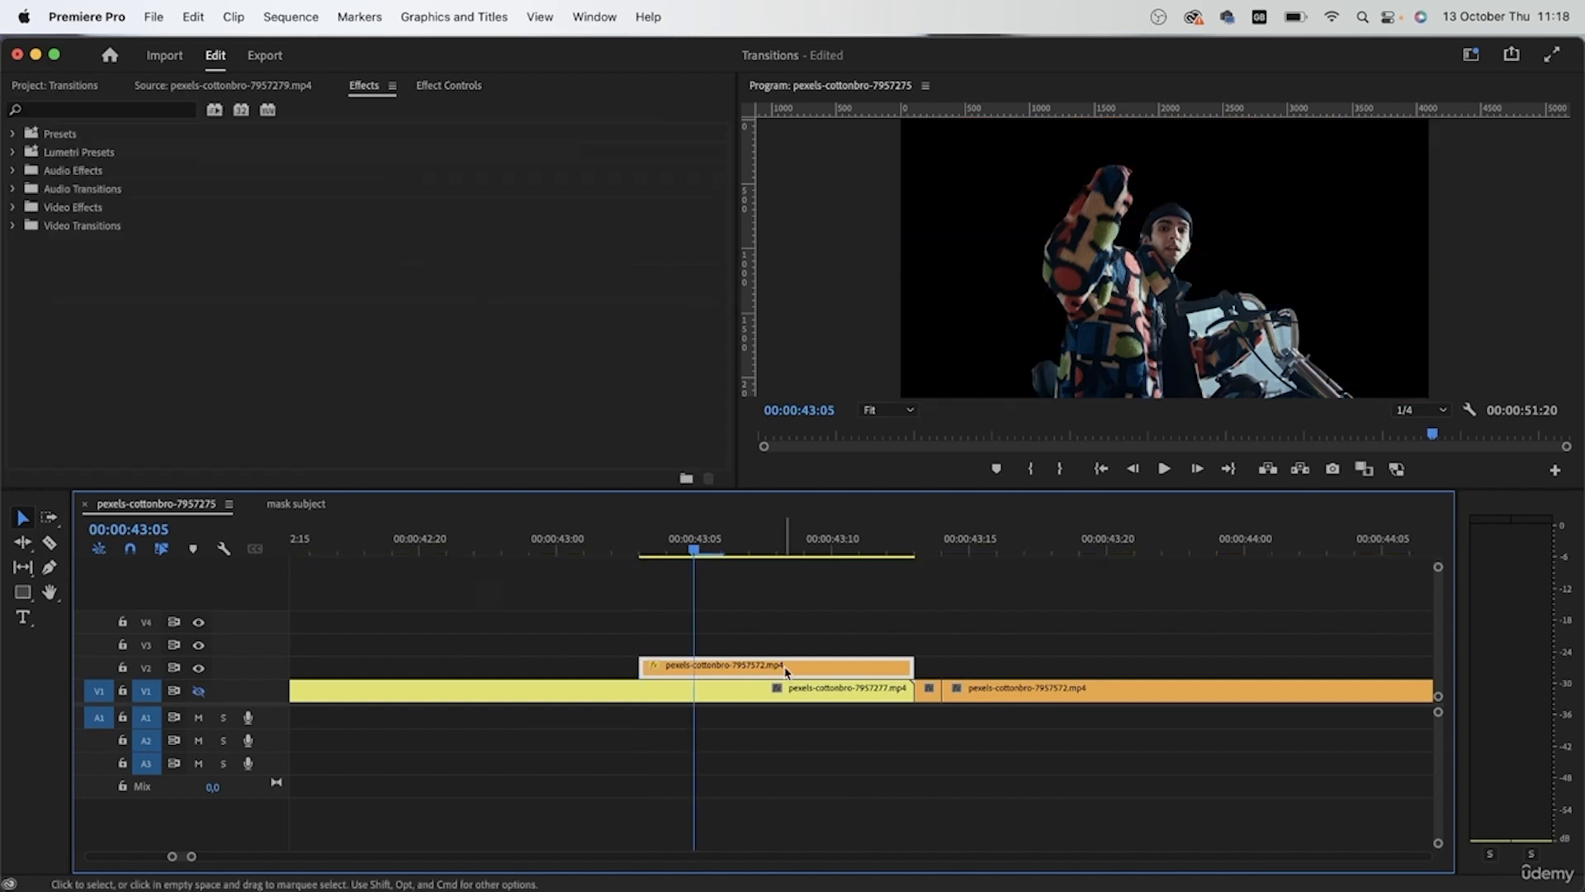
Show the masked V2 clip's Opacity mask settings and add a Position keyframe at 00:00:43:13.
left_click(429, 90)
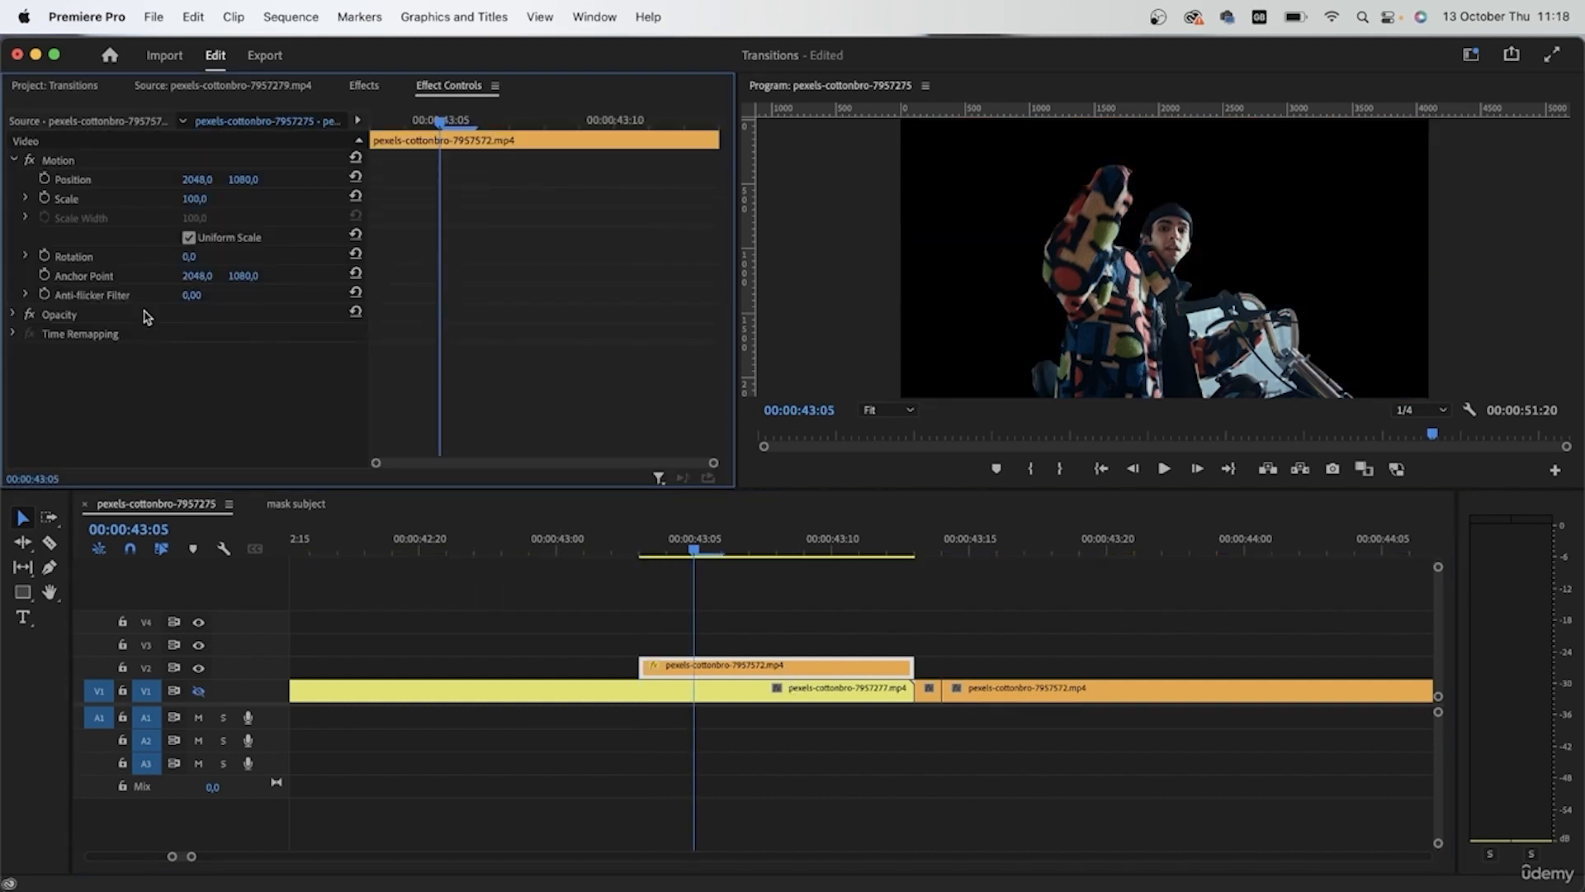
left_click(12, 314)
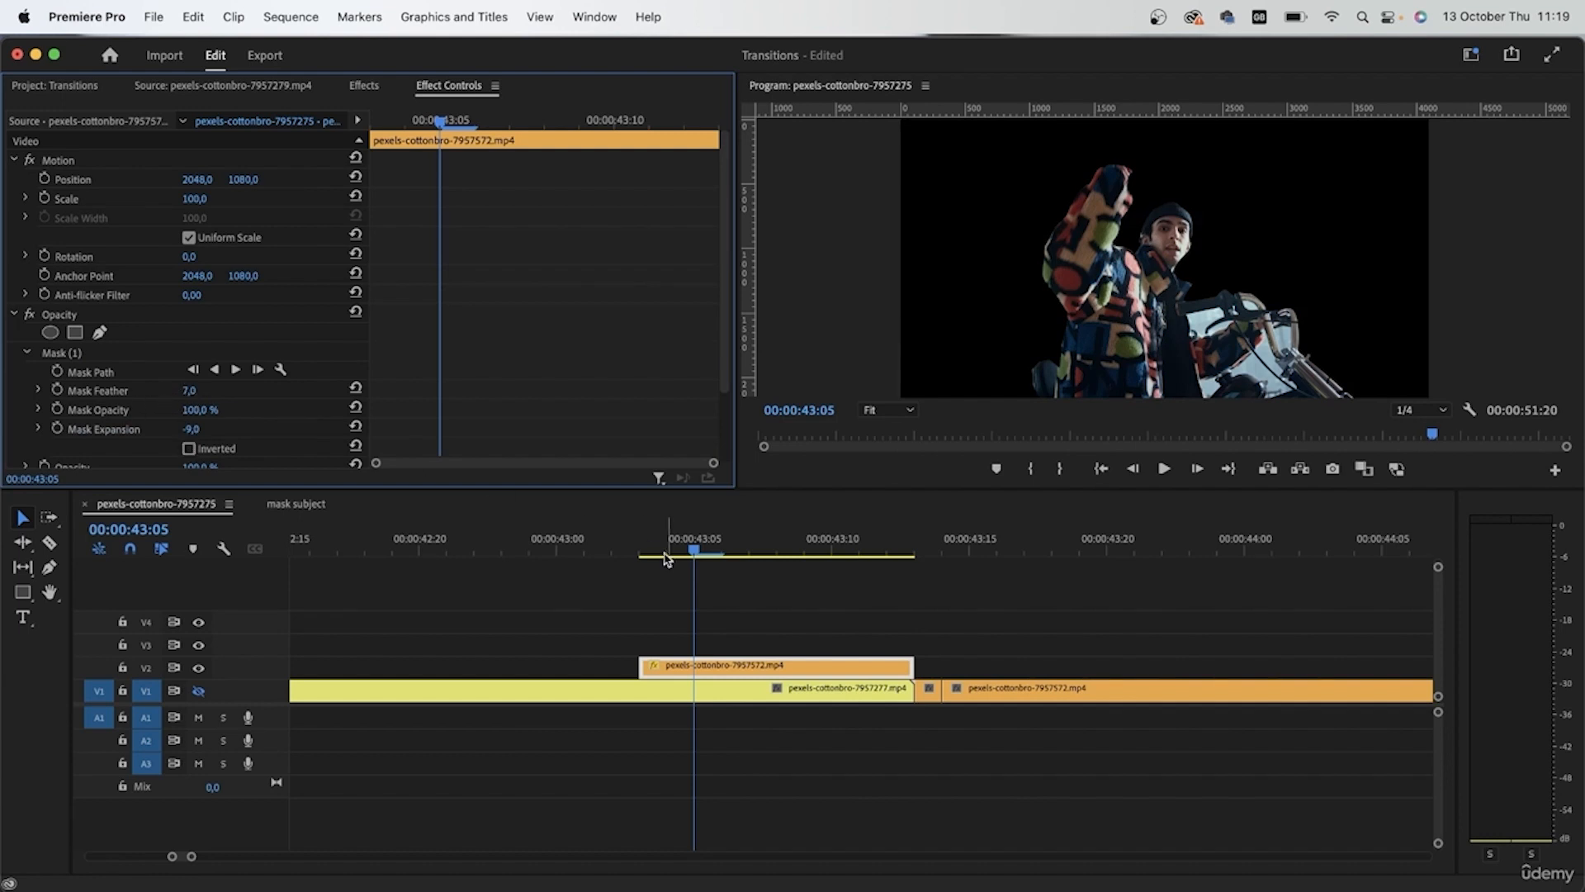
left_click_drag(706, 553, 902, 601)
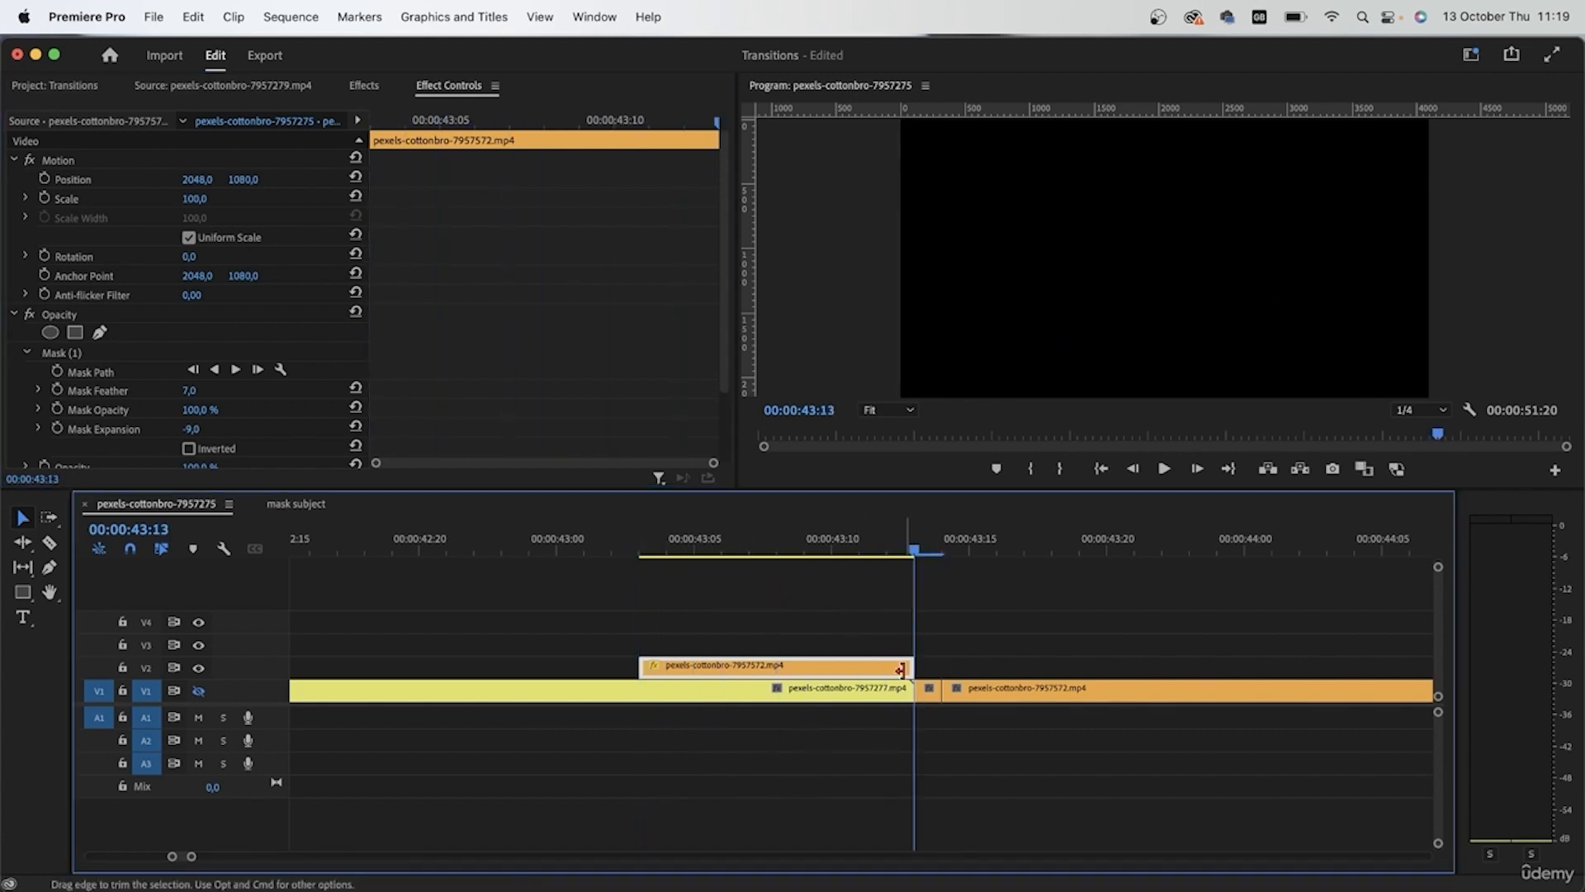
left_click(44, 179)
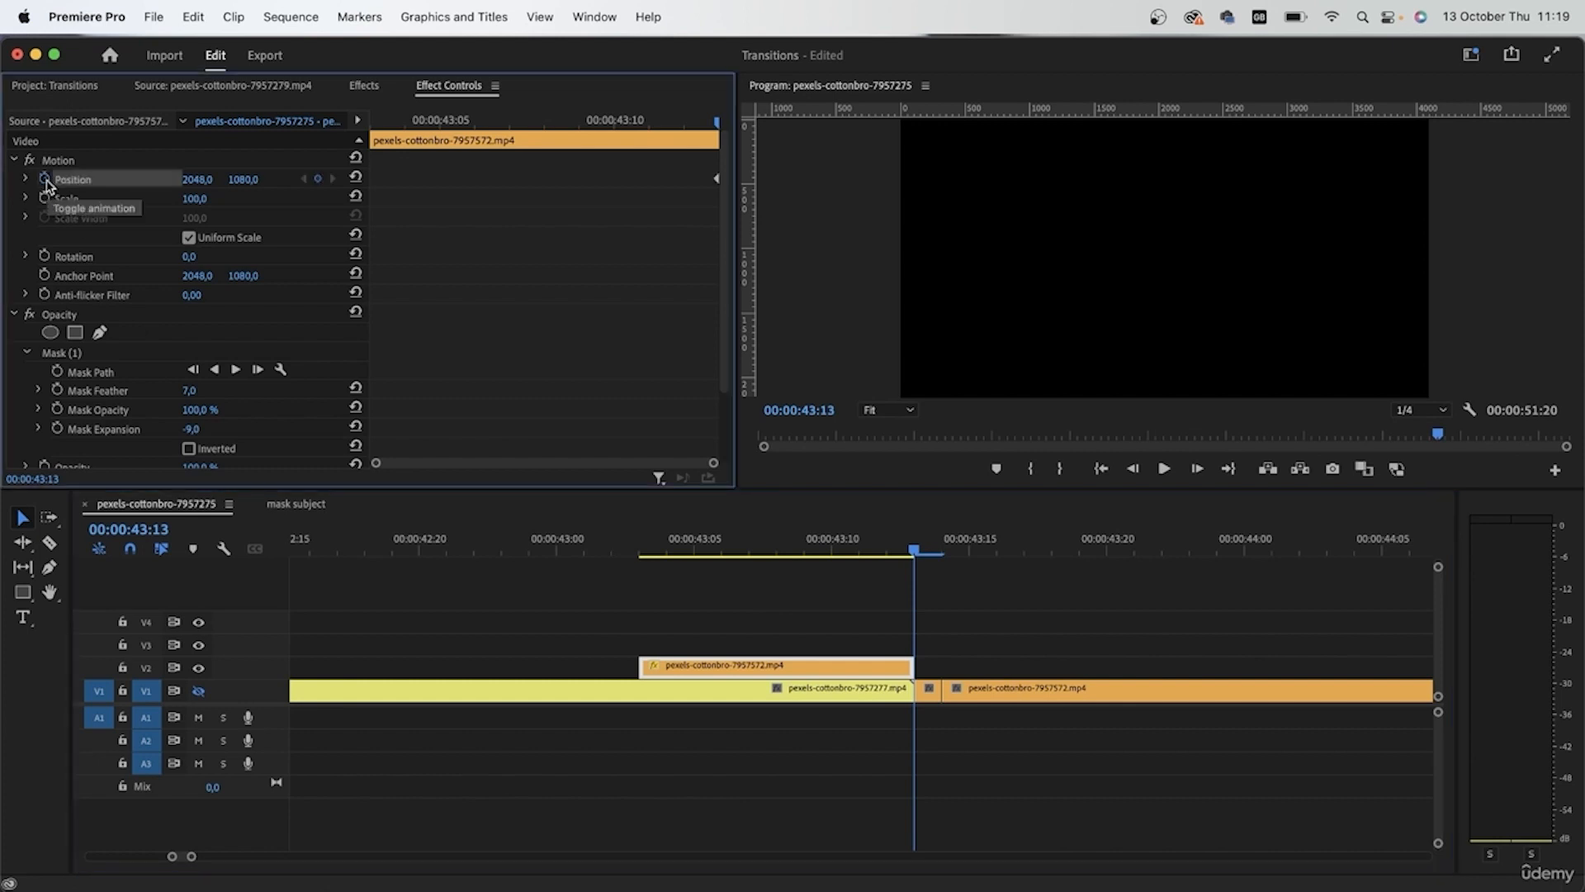
Keyframe the masked subject's Position to -1821, 1080 at 00:00:43:03 and scrub to check the slide-in.
left_click(637, 560)
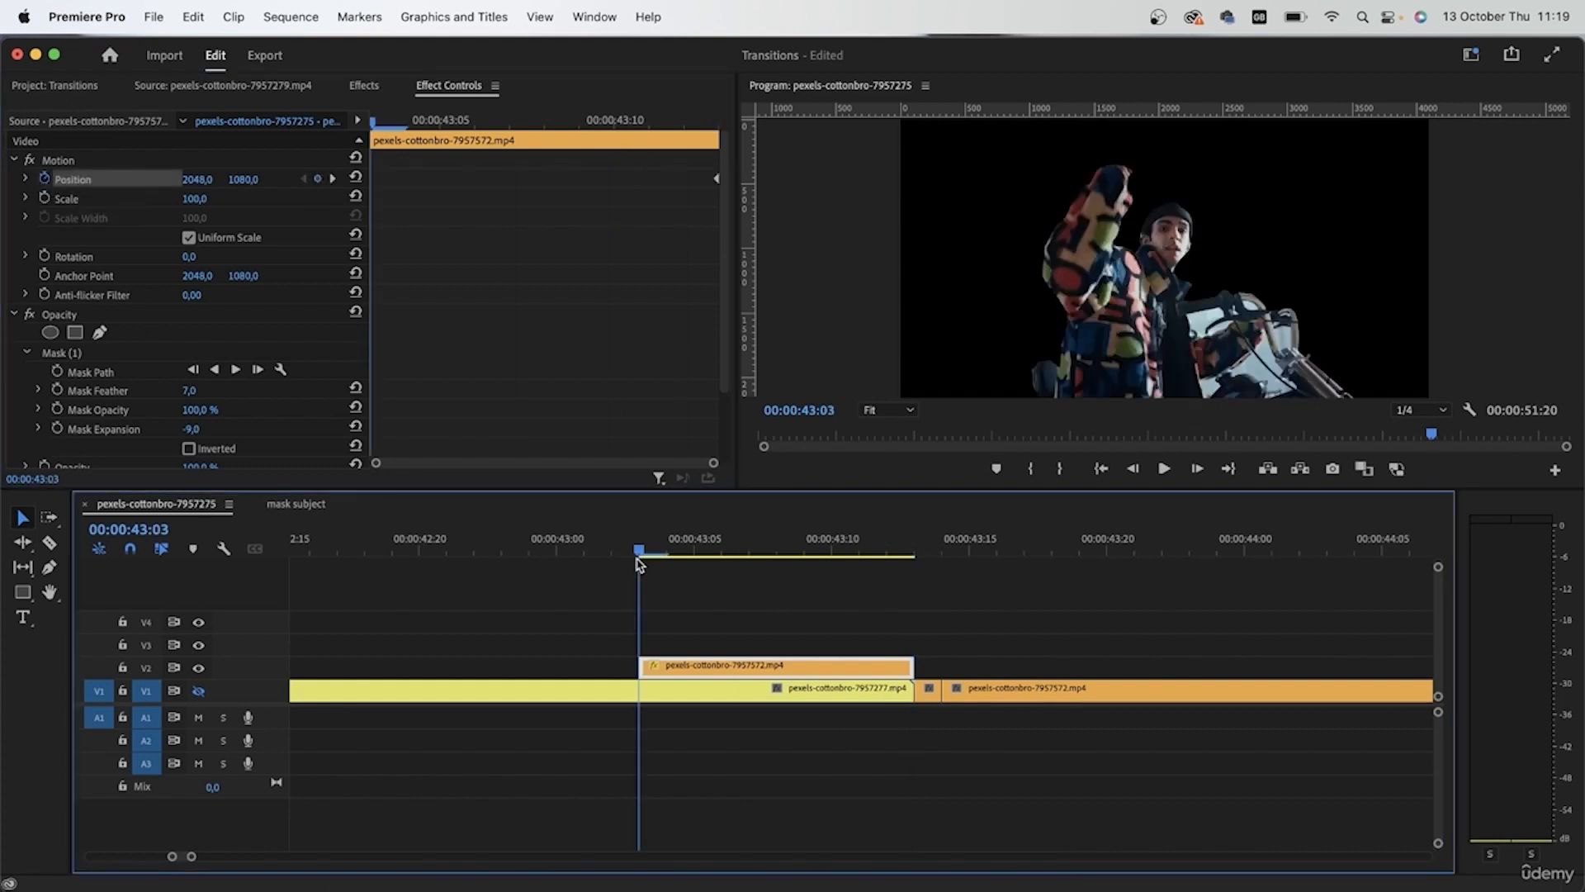
left_click_drag(196, 179, 380, 191)
mouse_move(185, 180)
left_mouse_down()
mouse_move(209, 178)
mouse_move(148, 181)
mouse_move(209, 182)
left_mouse_up()
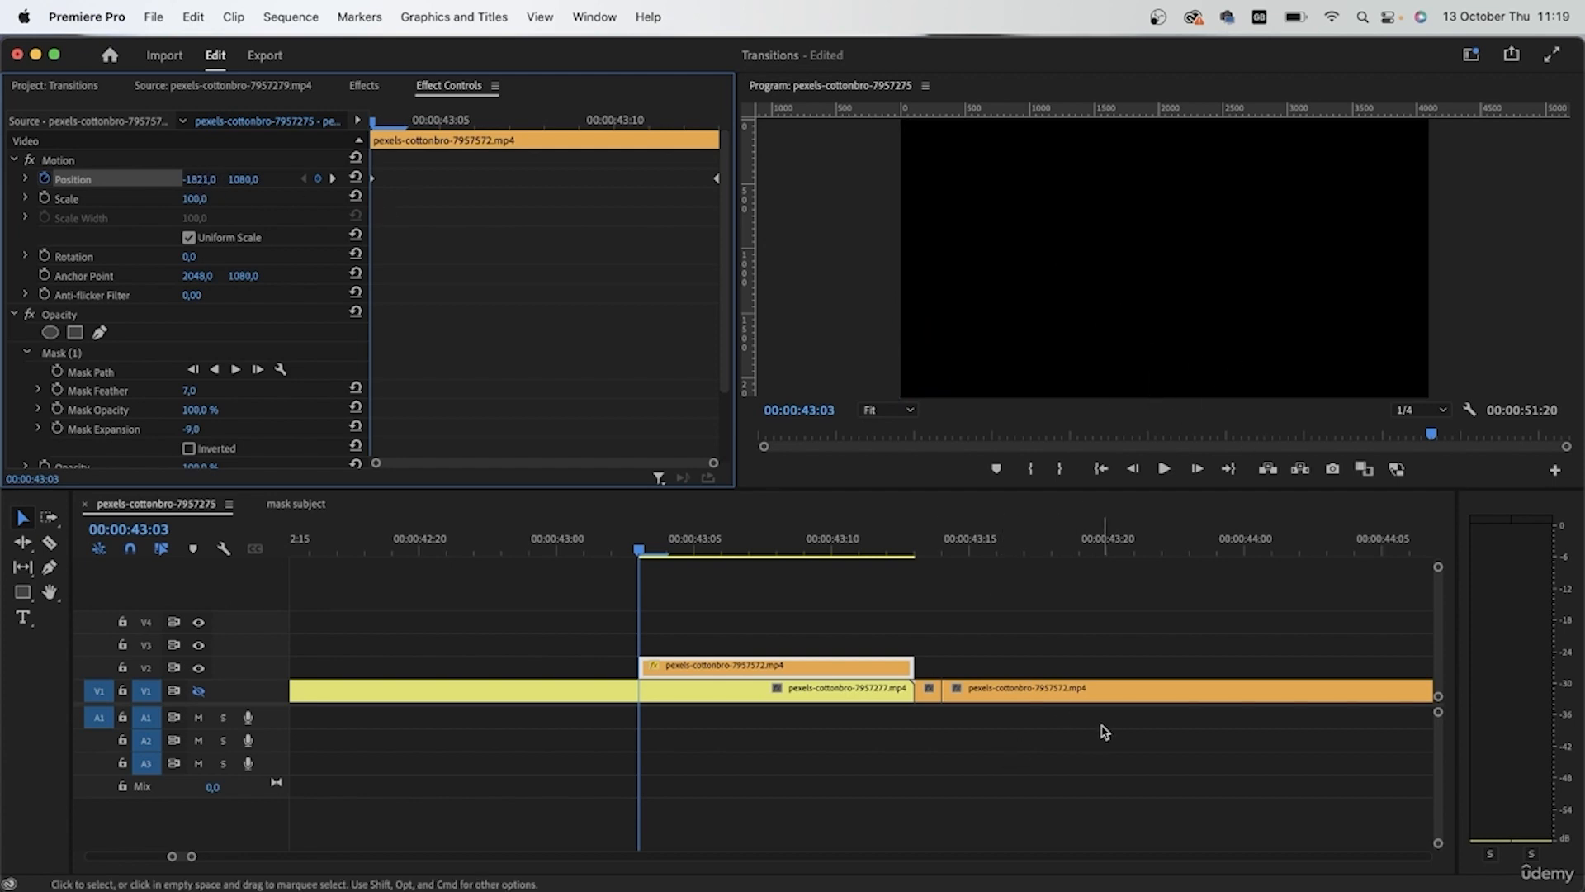
left_click_drag(638, 578, 698, 629)
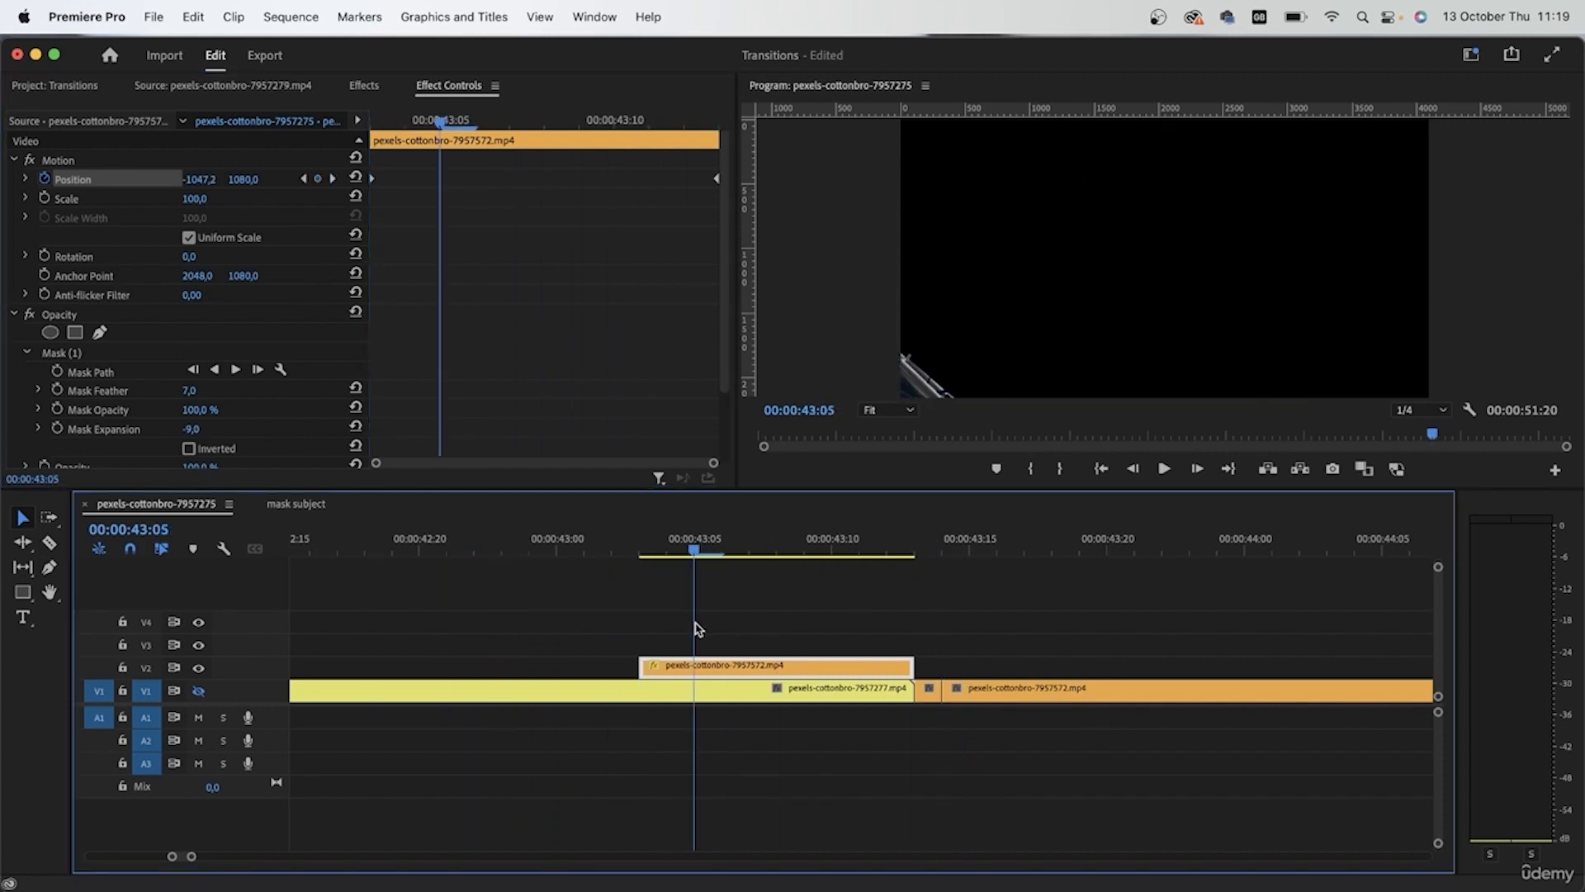
Change the starting Position keyframe of the masked V2 clip to Bezier temporal interpolation.
left_click(542, 295)
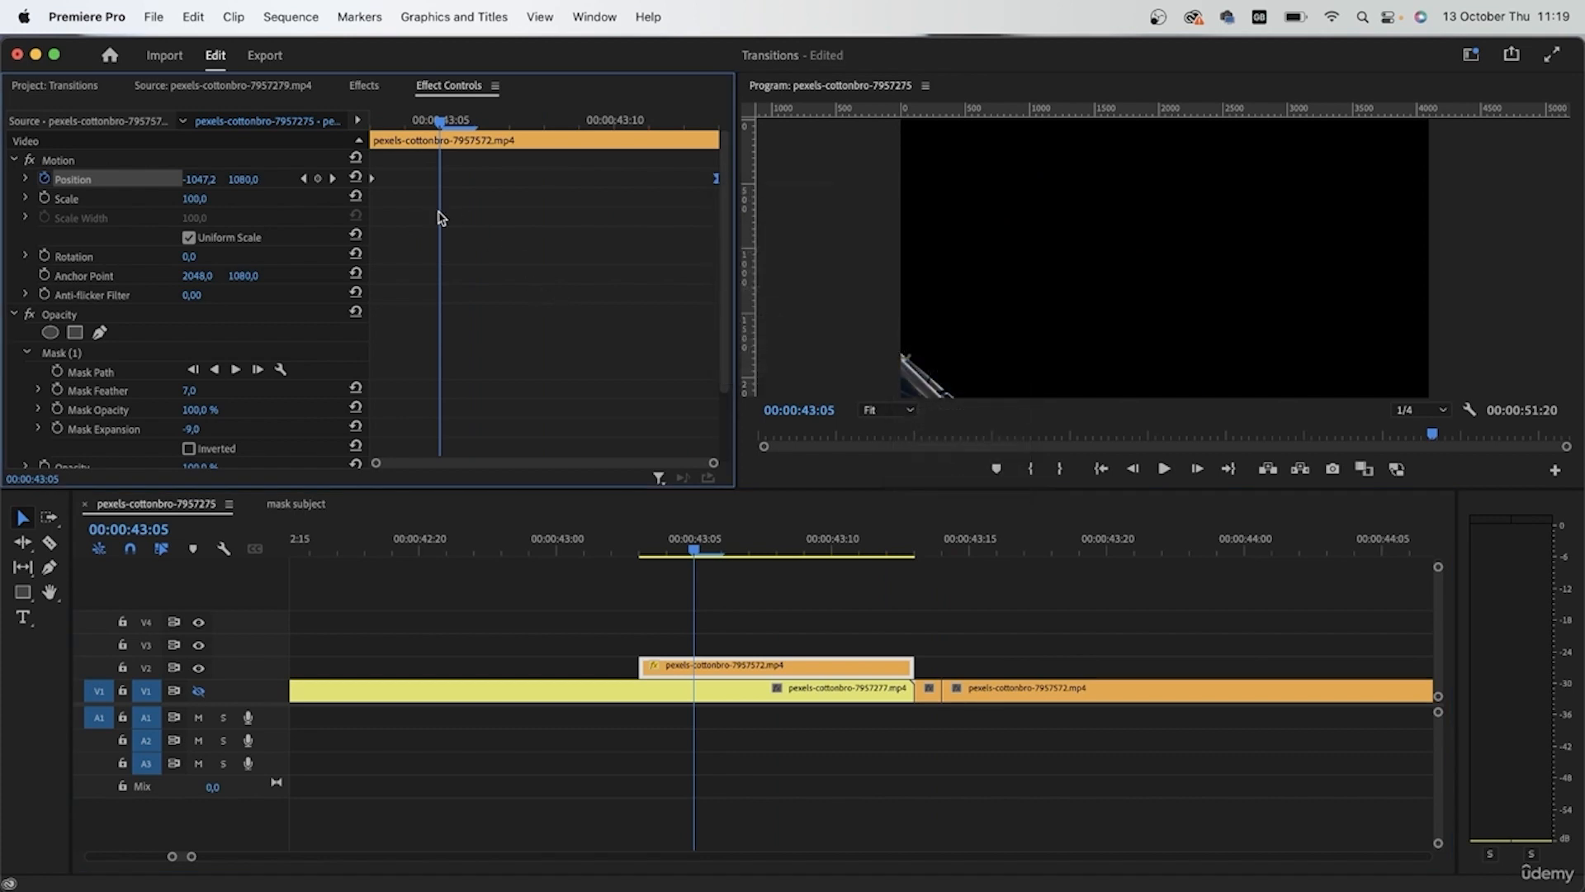
right_click(372, 180)
mouse_move(471, 352)
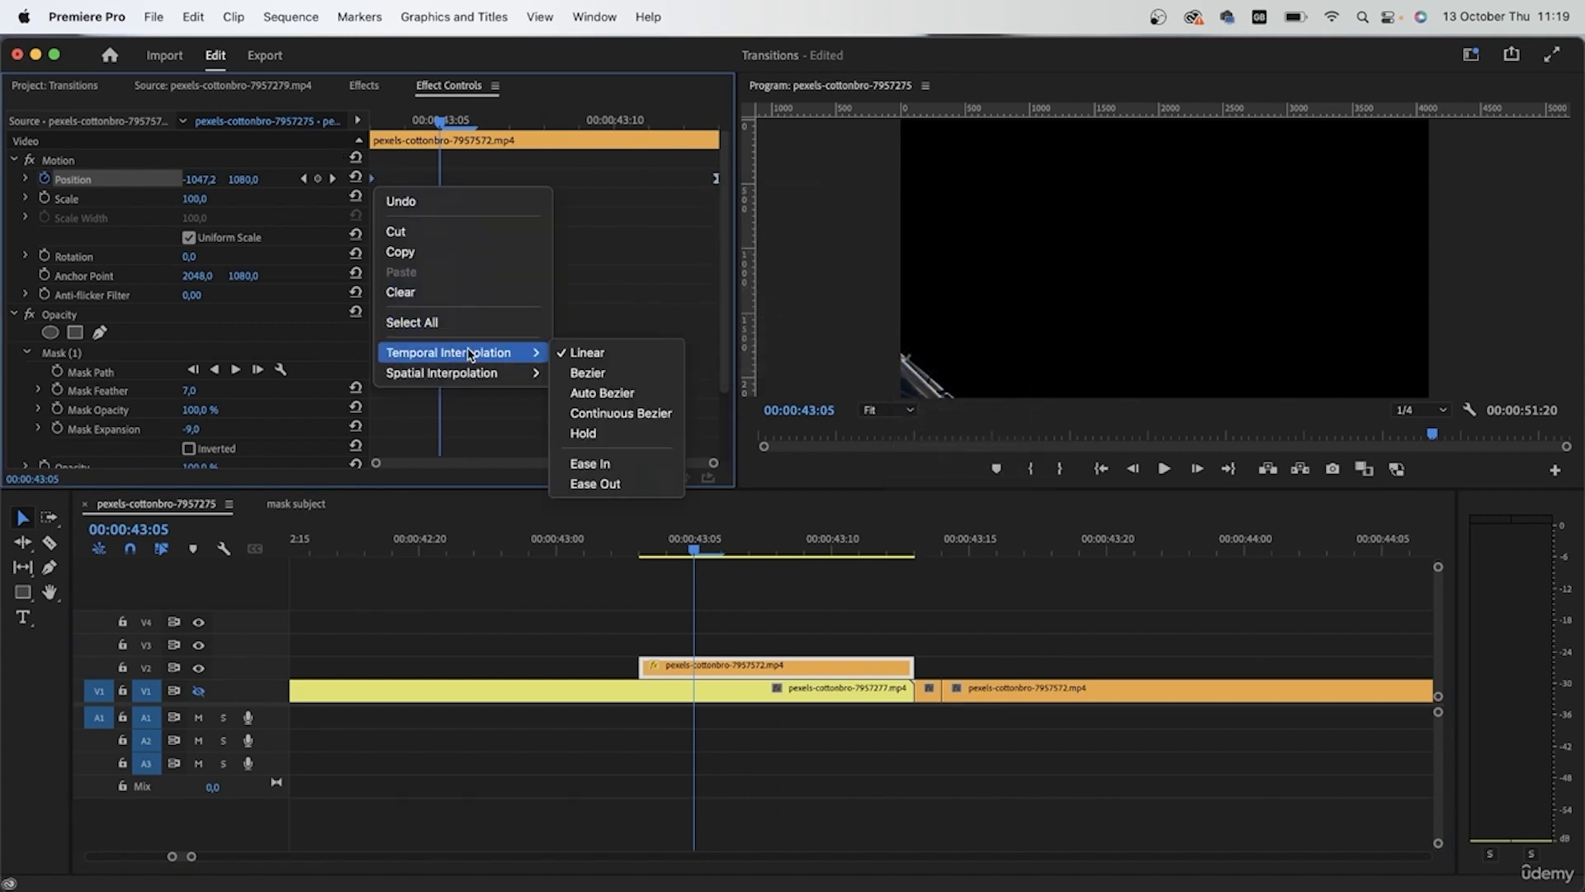
left_click(663, 379)
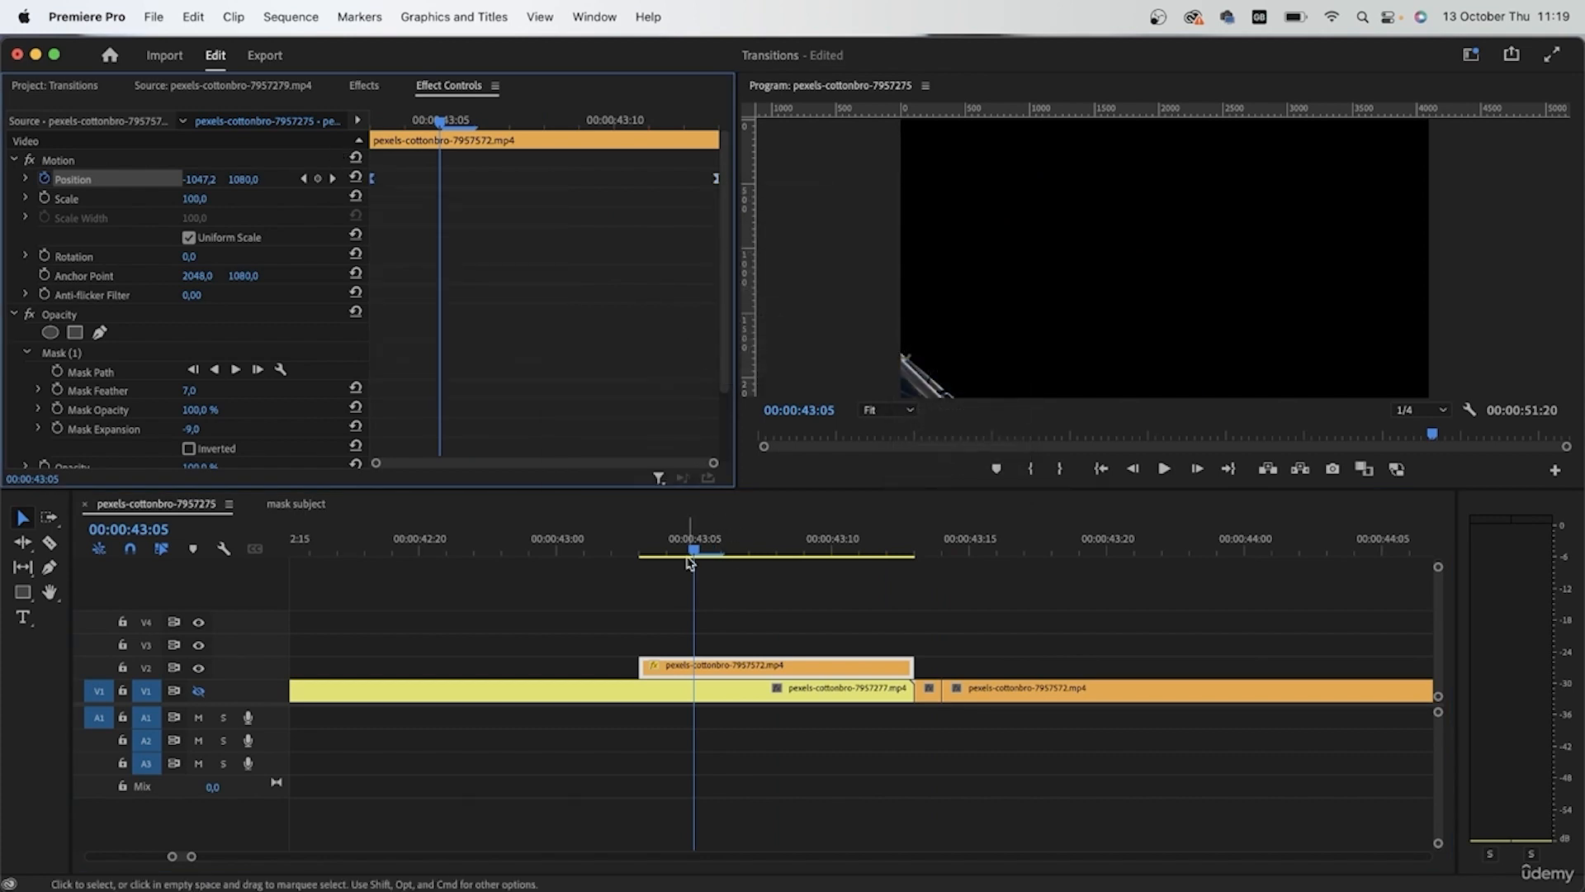
Duplicate the masked V2 clip onto V3 and V4, staggered to start at 00:00:43:04 and 00:00:43:05.
left_click(702, 652)
key("Left")
key("Left")
key("Left")
key("Down")
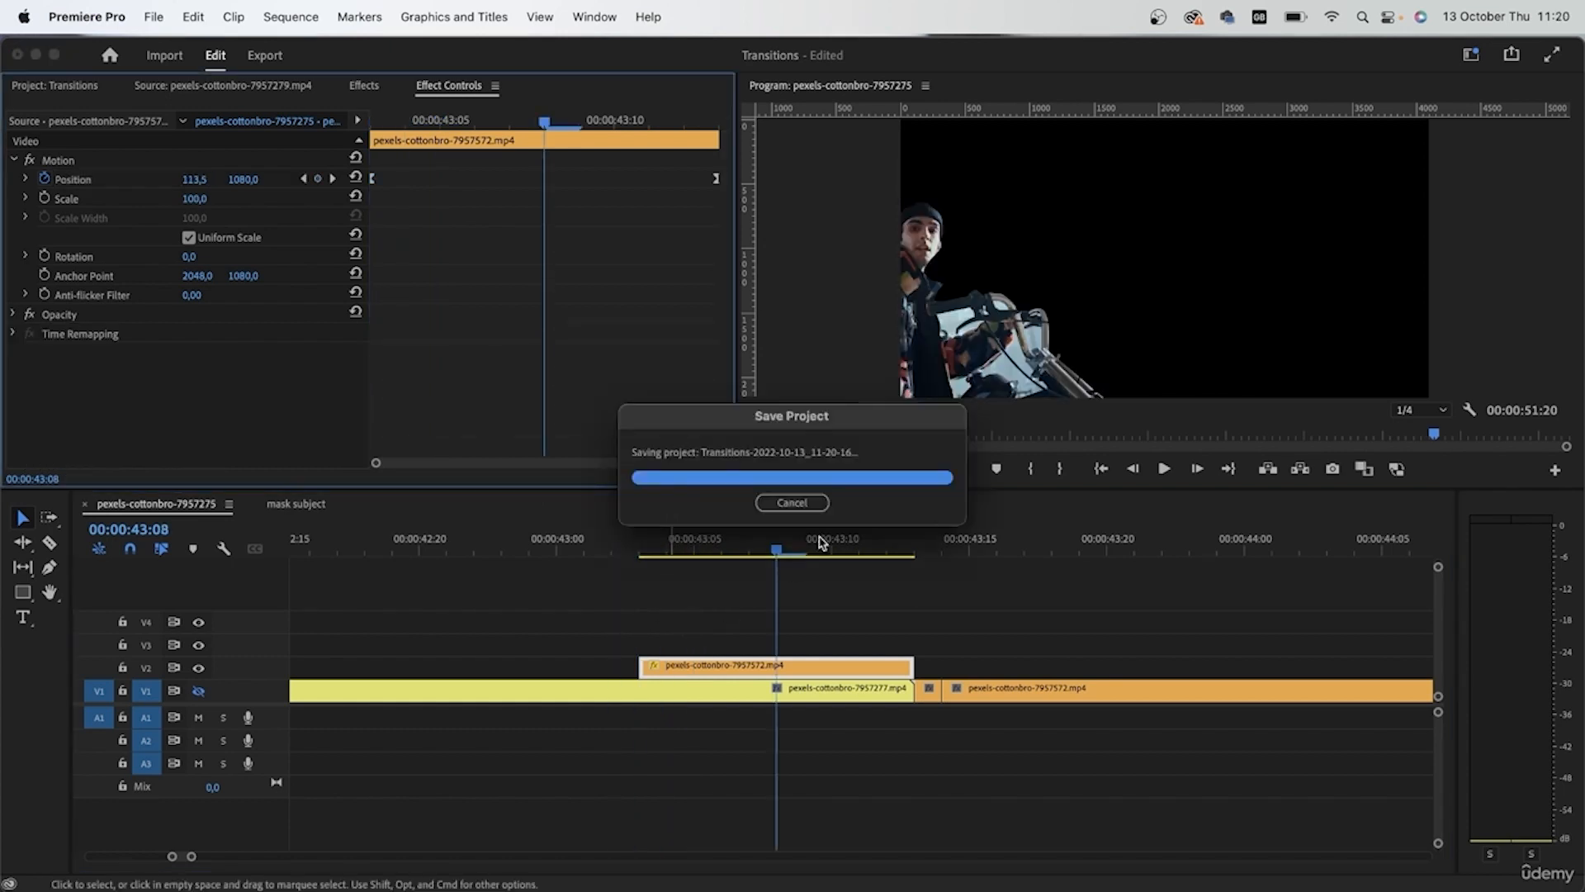
left_click_drag(685, 664, 690, 622)
left_click_drag(778, 553, 832, 570)
left_click_drag(696, 644, 766, 621)
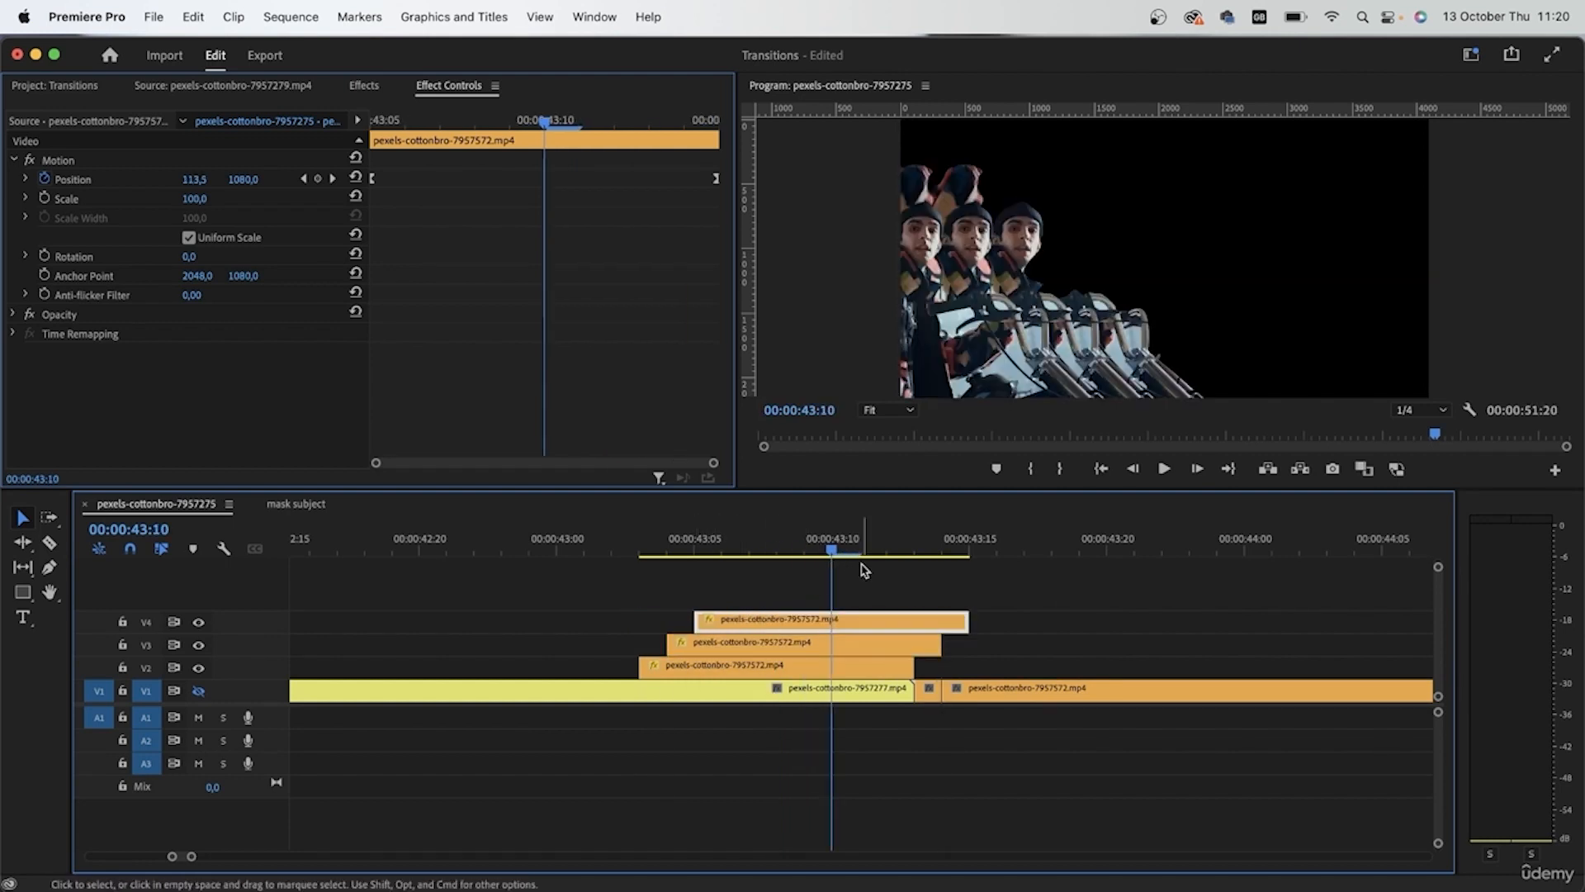
Go frame by frame through the three stacked clips to examine the staggered slide-in up to the cut.
left_click_drag(853, 555, 652, 569)
key("Left")
key("Right")
key("Right")
key("Right")
key("Right")
key("Right")
key("Right")
key("Right")
key("Right")
key("Right")
key("Right")
key("Right")
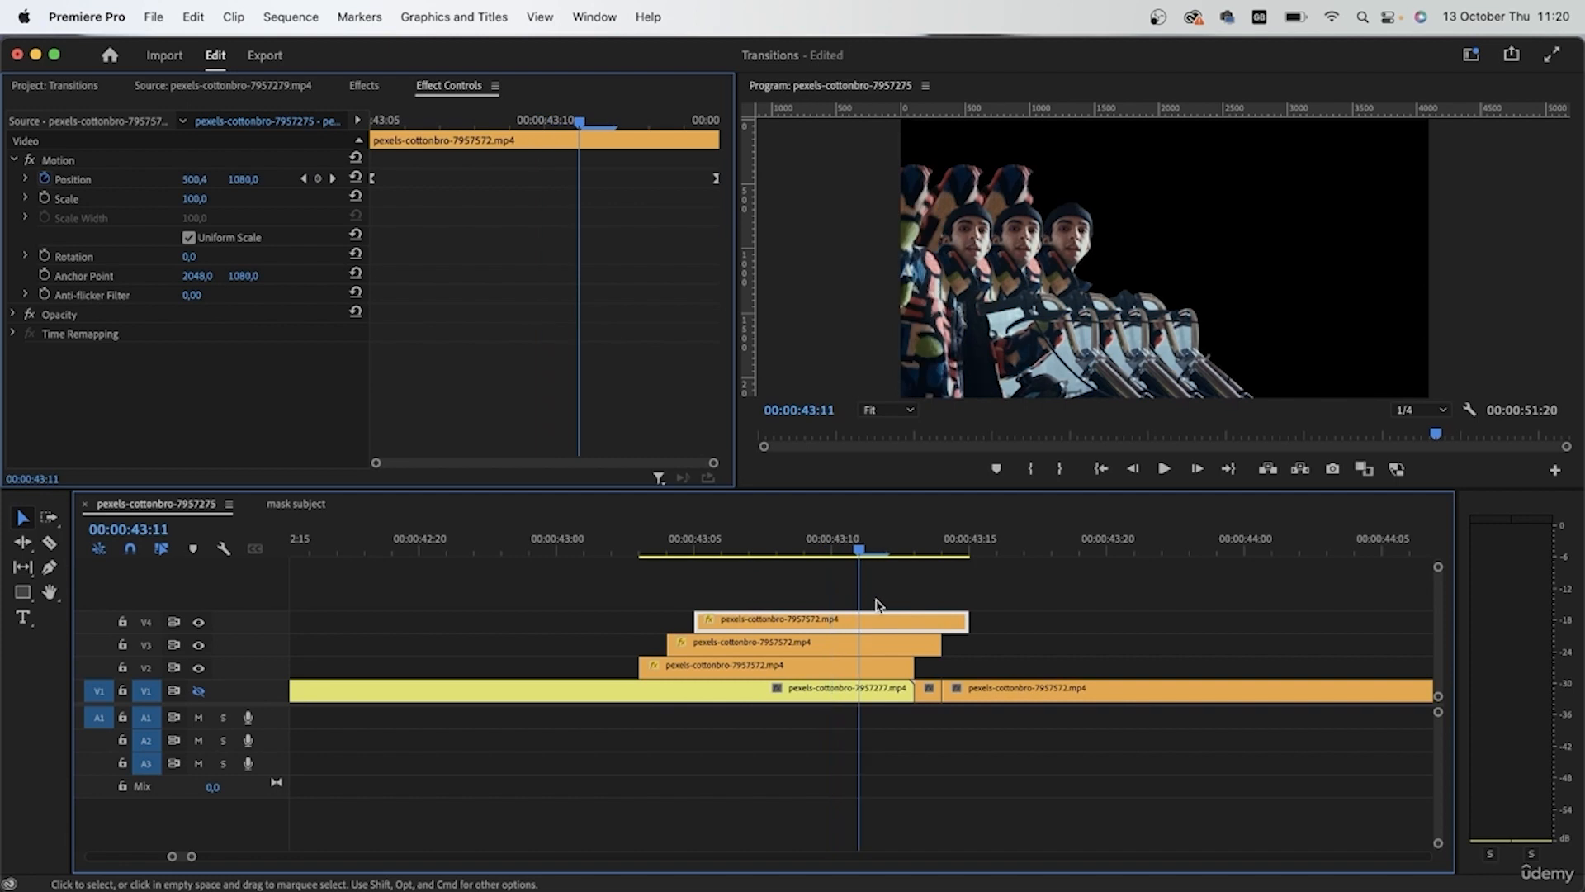
Move the ending Position keyframes of the V3 and V4 clips to 00:00:43:13 and scrub to check the overlap.
left_click_drag(922, 603, 922, 636)
left_click(885, 648)
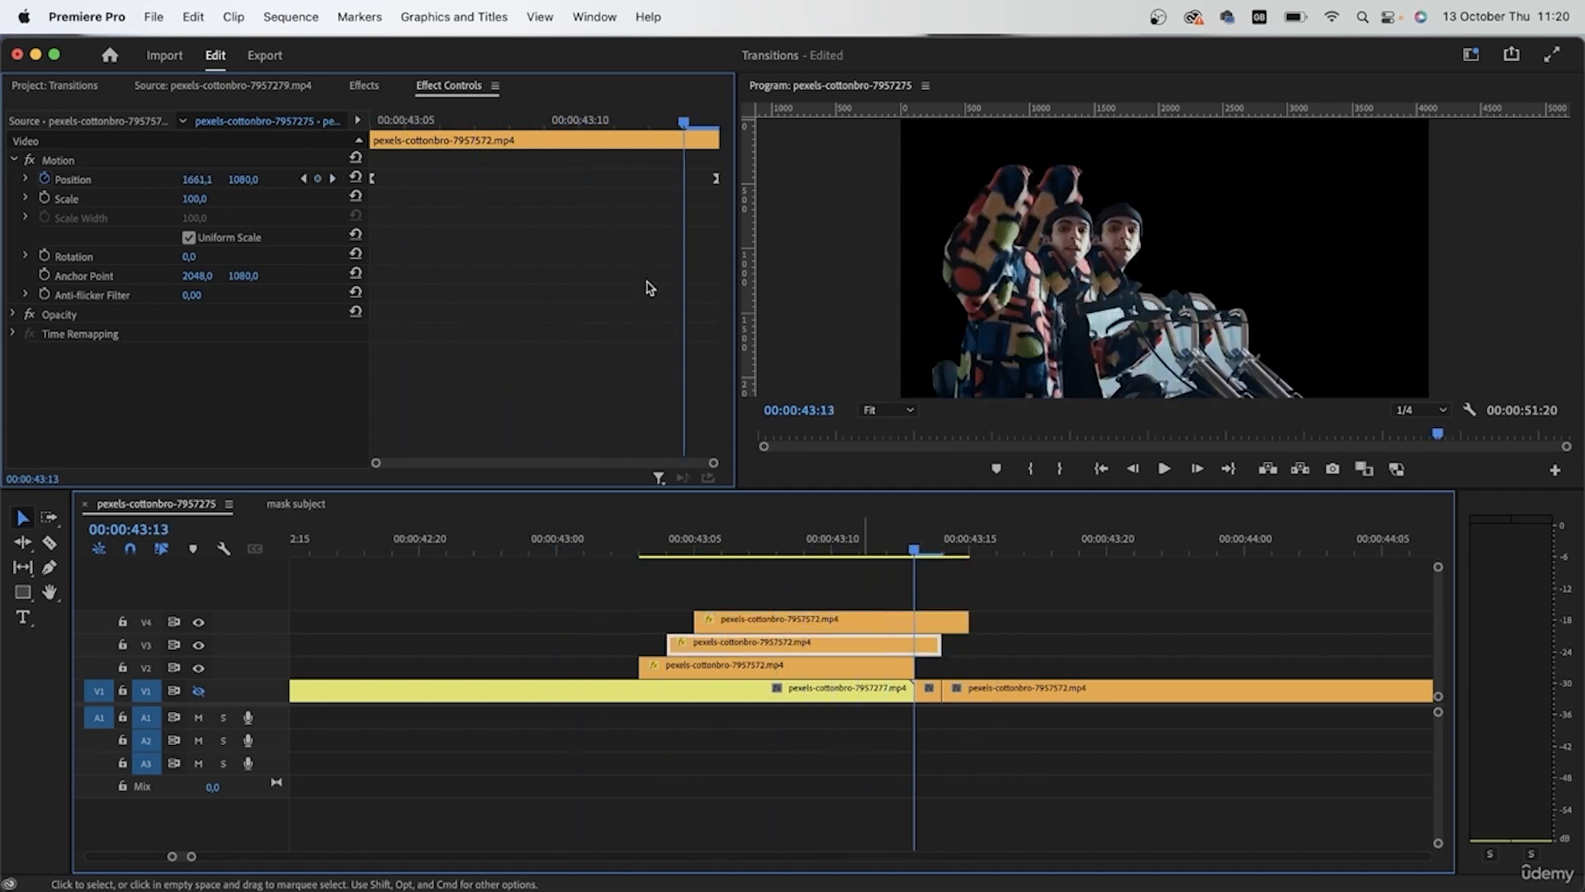
left_click_drag(716, 179, 684, 179)
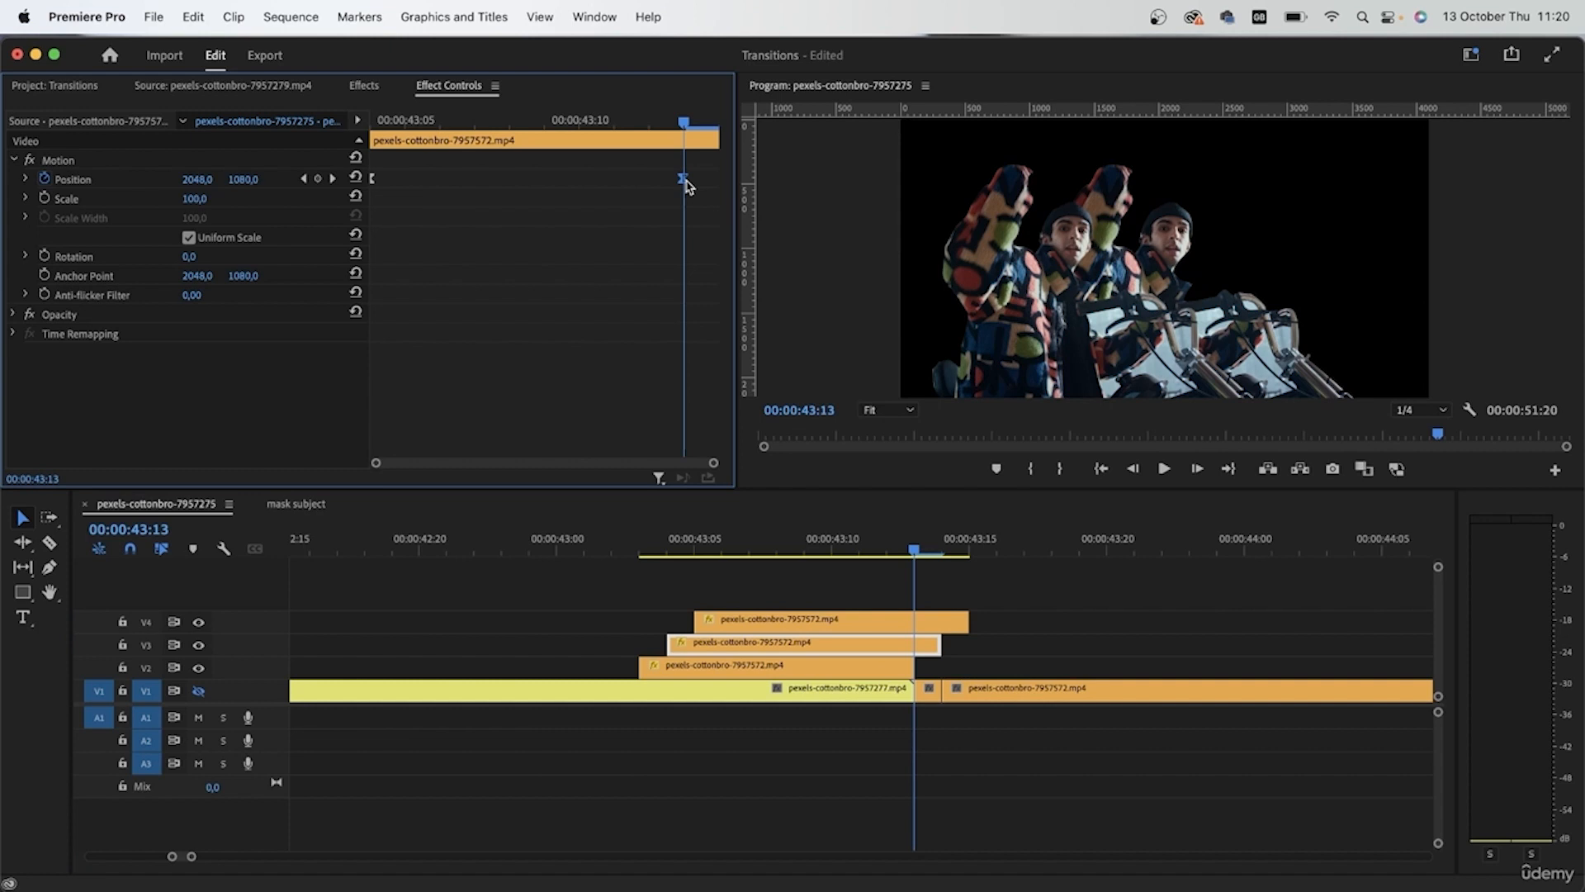
left_click(905, 625)
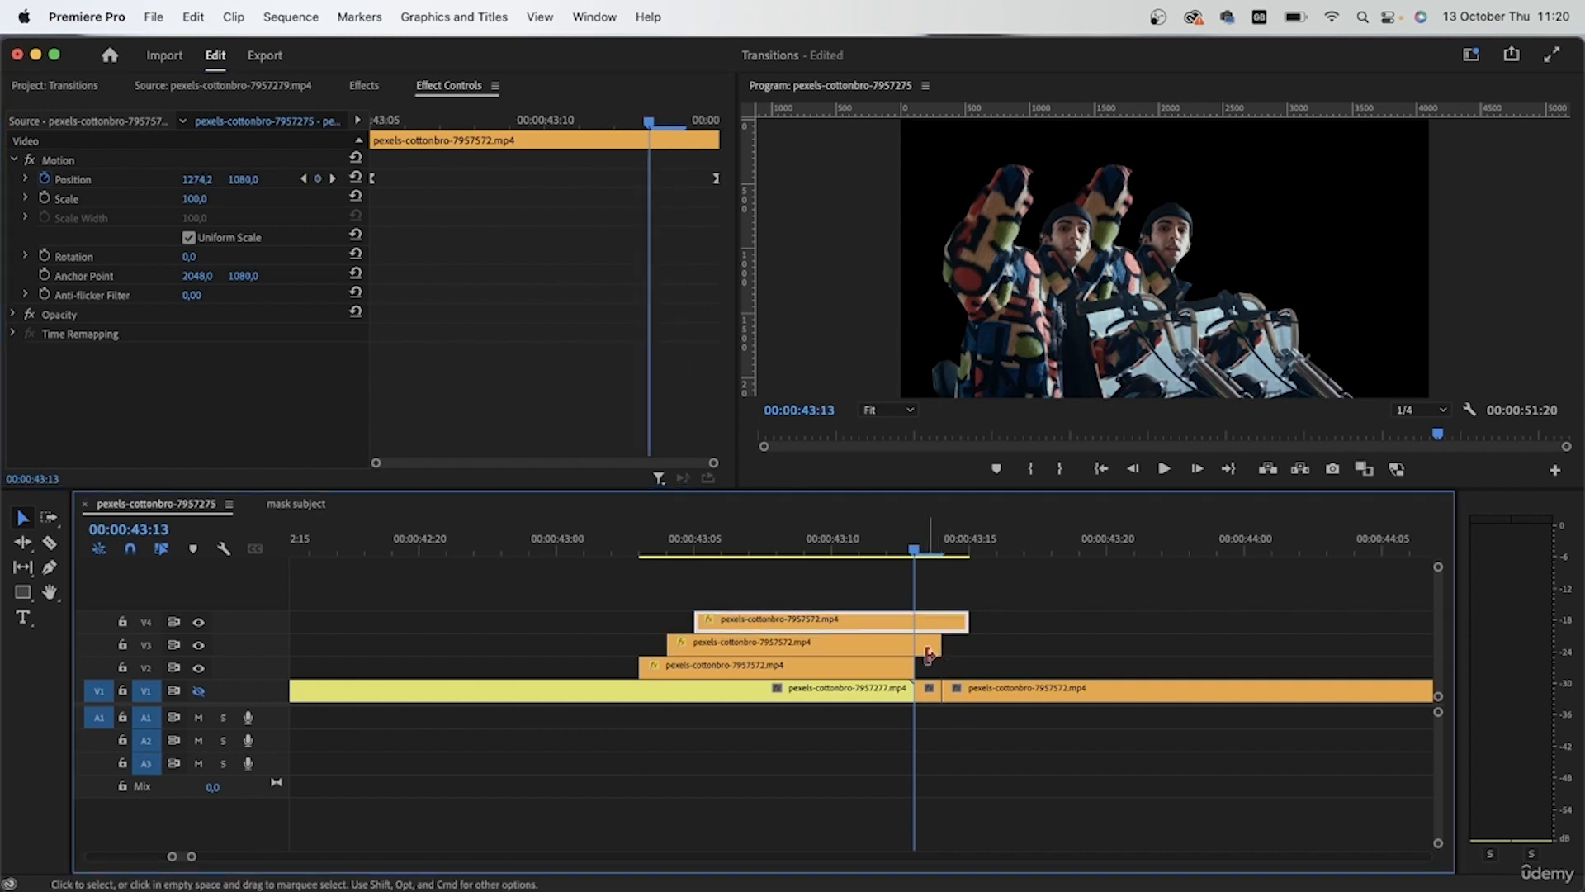
left_click_drag(716, 179, 648, 179)
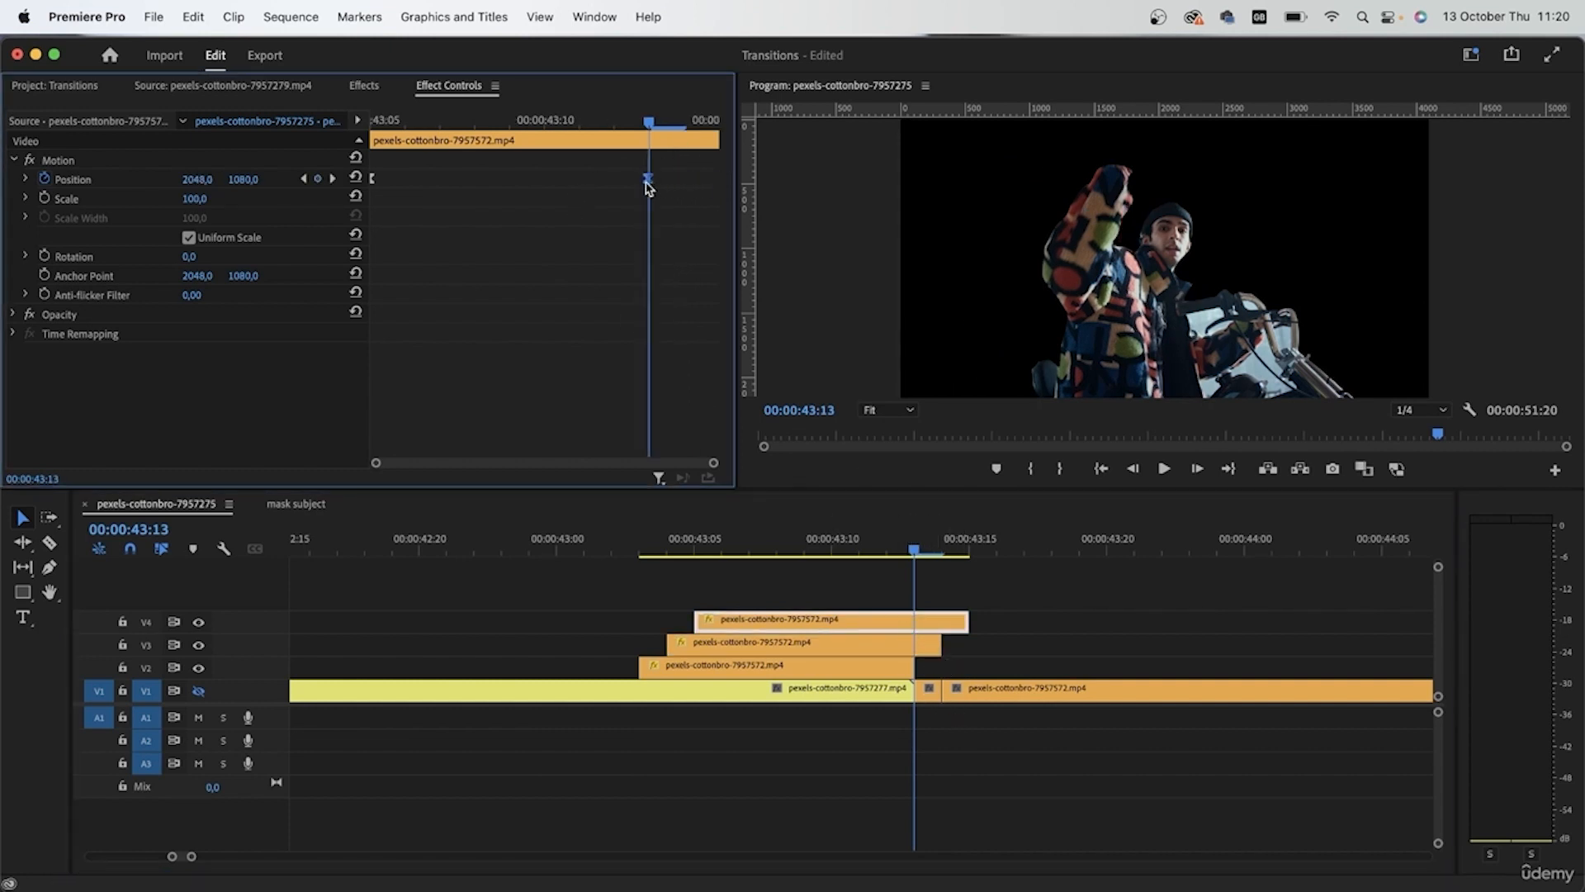
left_click_drag(915, 547, 832, 547)
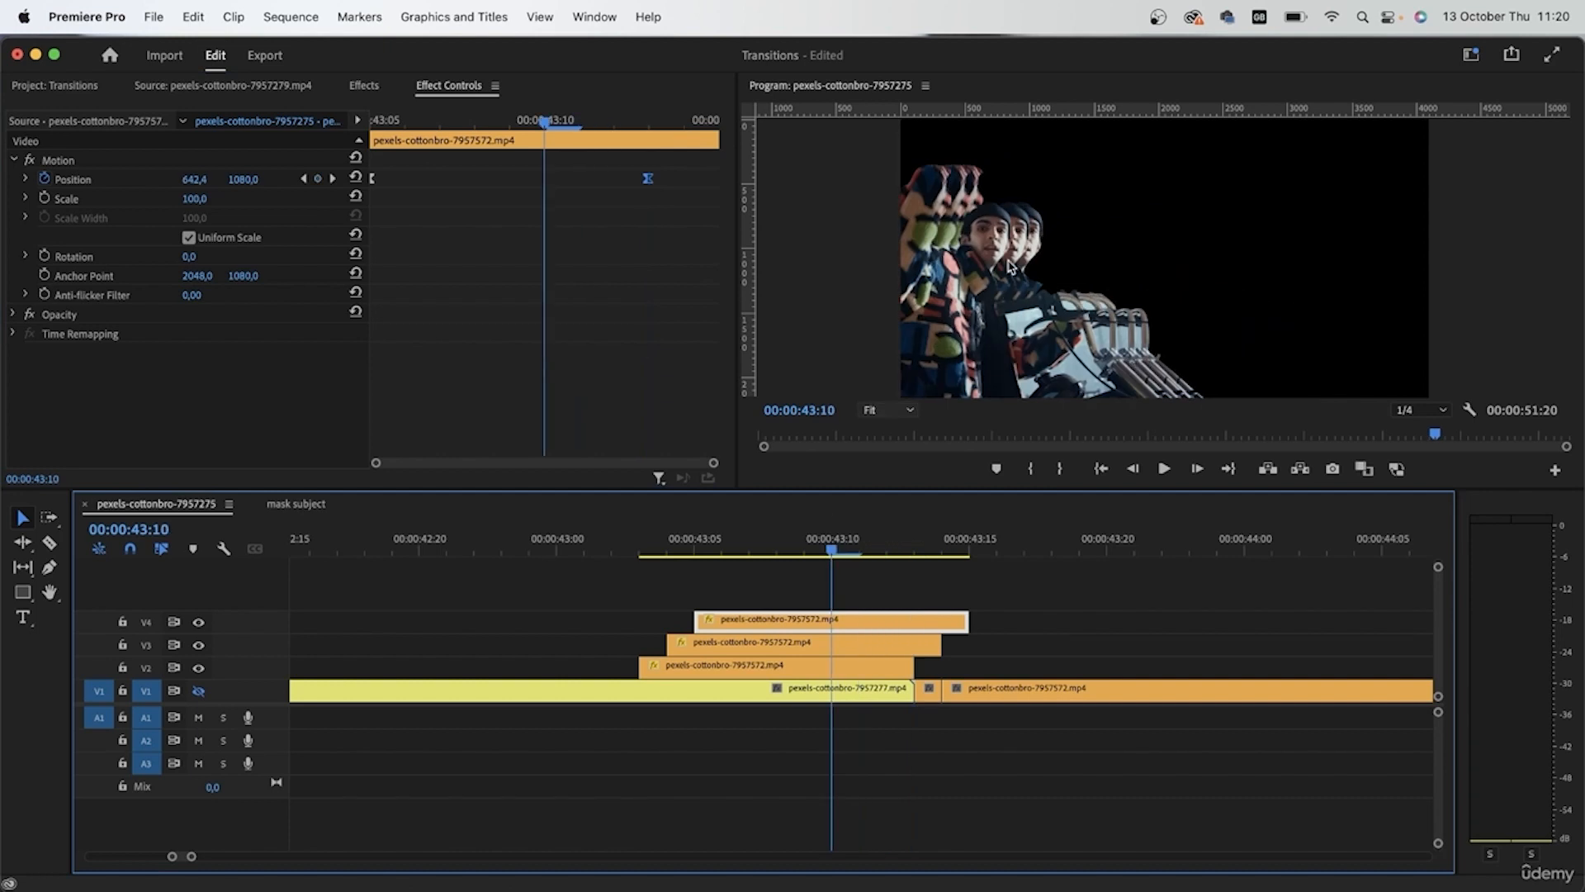
left_click_drag(829, 544, 875, 593)
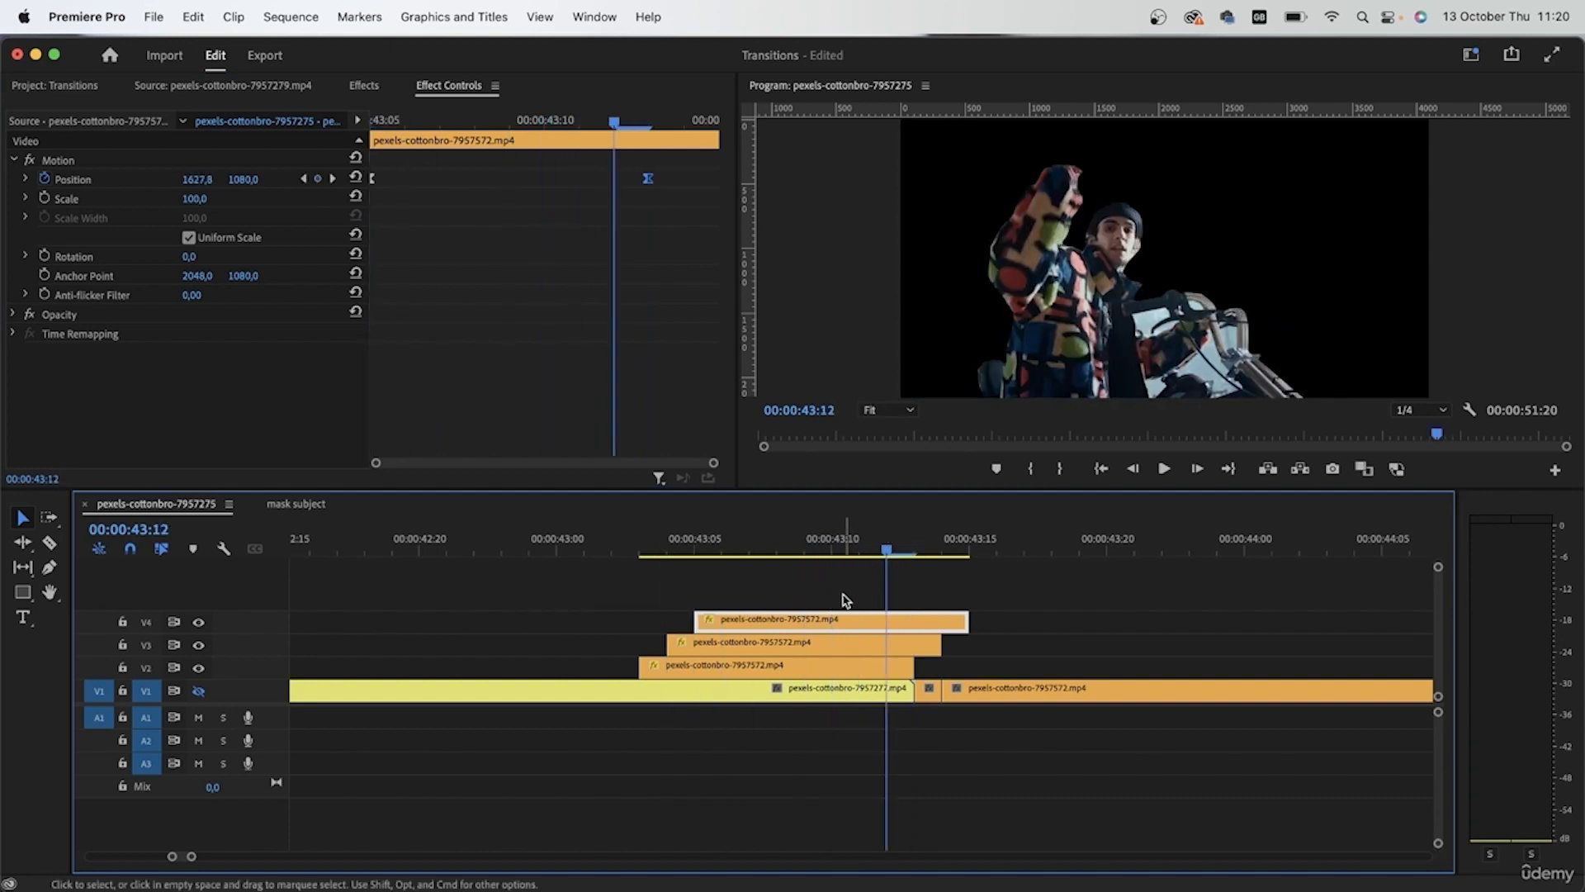
Shift the V4 clip's starting Position farther out of frame at 00:00:43:05 and scrub to check the spacing.
left_click(303, 178)
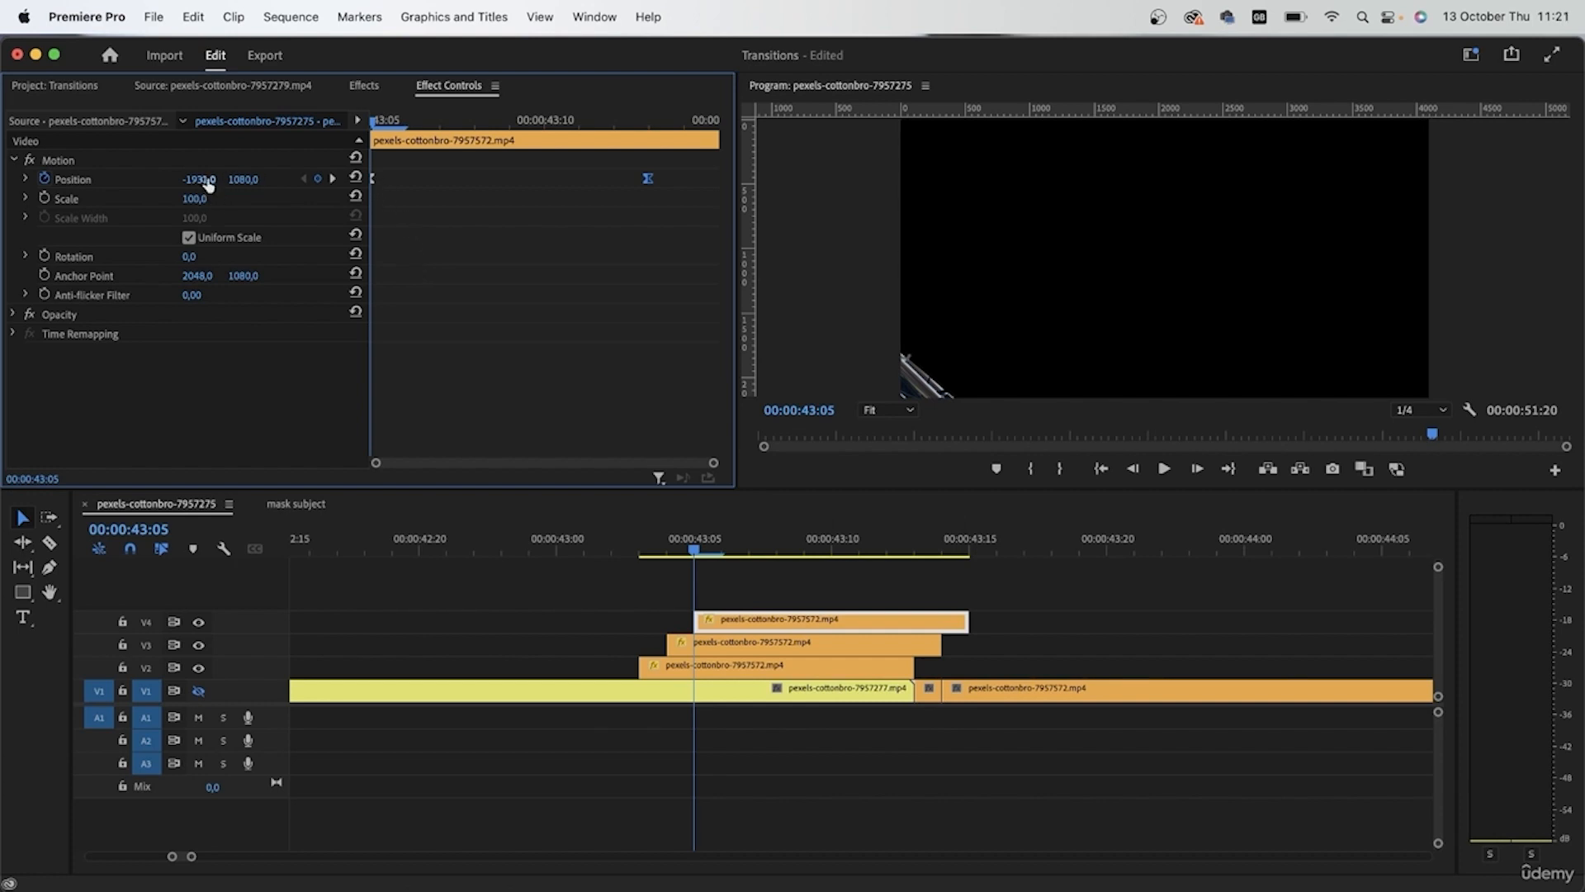
left_click_drag(698, 555, 858, 555)
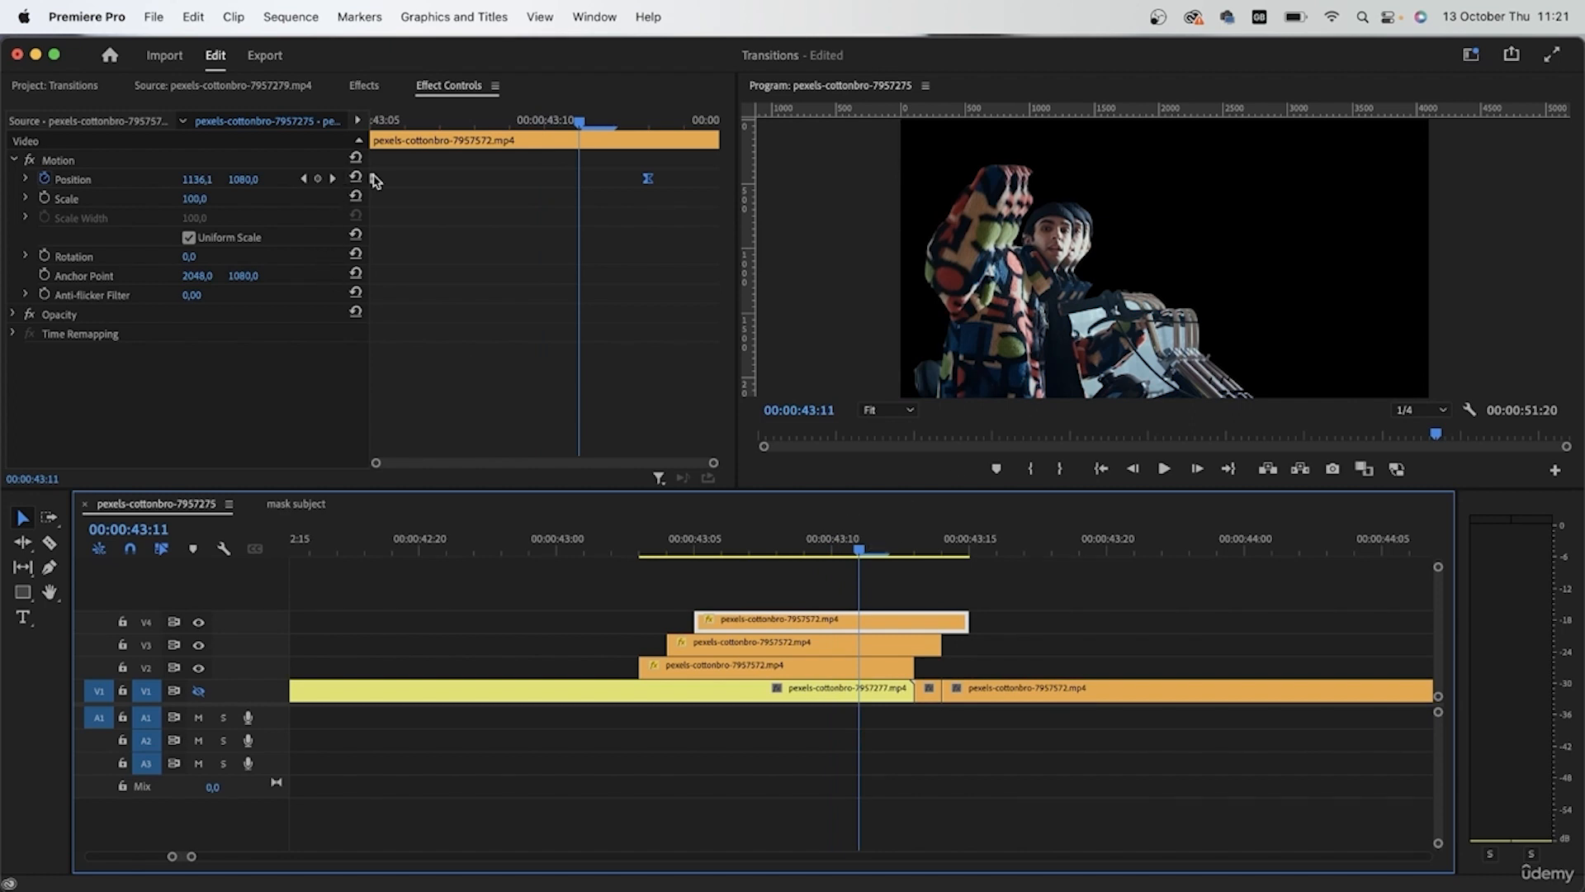
mouse_move(372, 178)
left_mouse_down()
mouse_move(515, 196)
mouse_move(345, 181)
left_mouse_up()
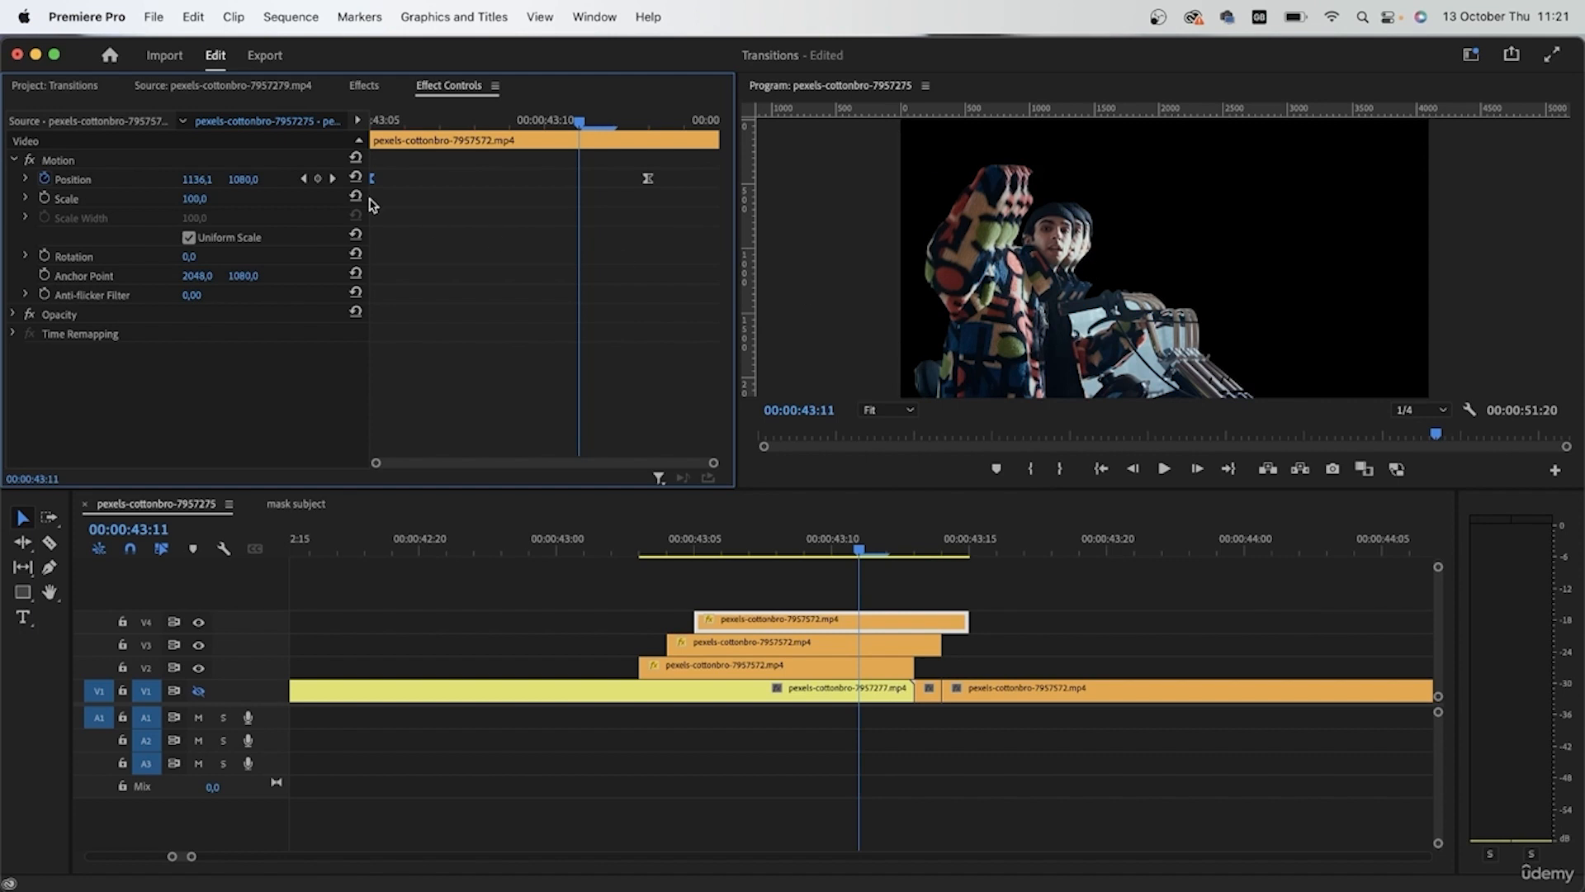
Edit the V3 clip's starting Position X at 00:00:43:04 so that the copy starts farther outside the frame.
left_click(729, 672)
left_click_drag(857, 549, 672, 551)
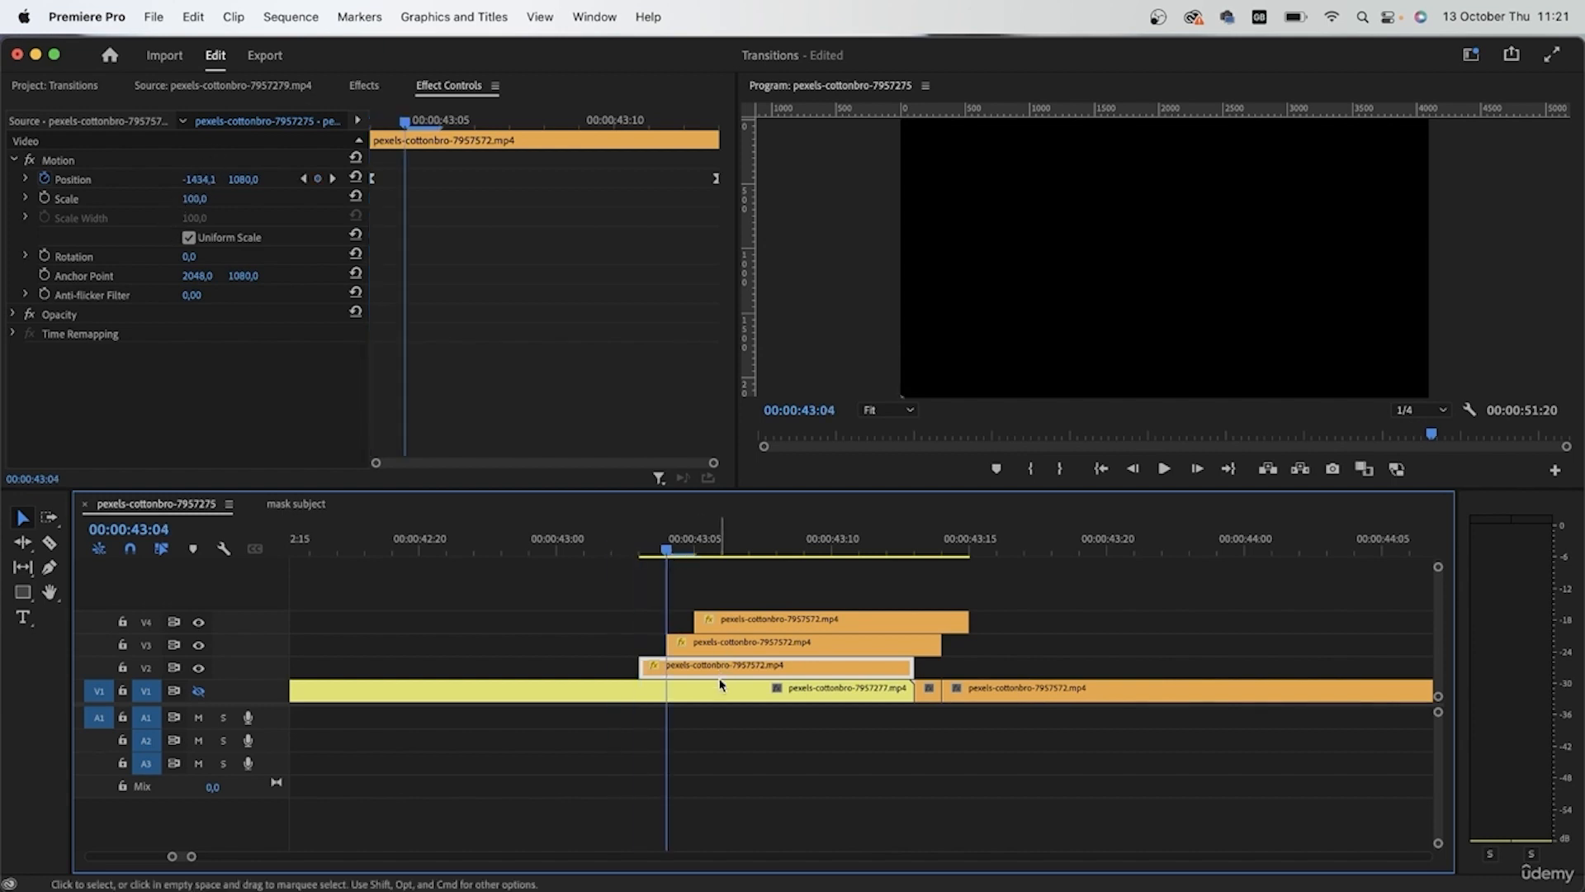
left_click(714, 643)
left_click(207, 181)
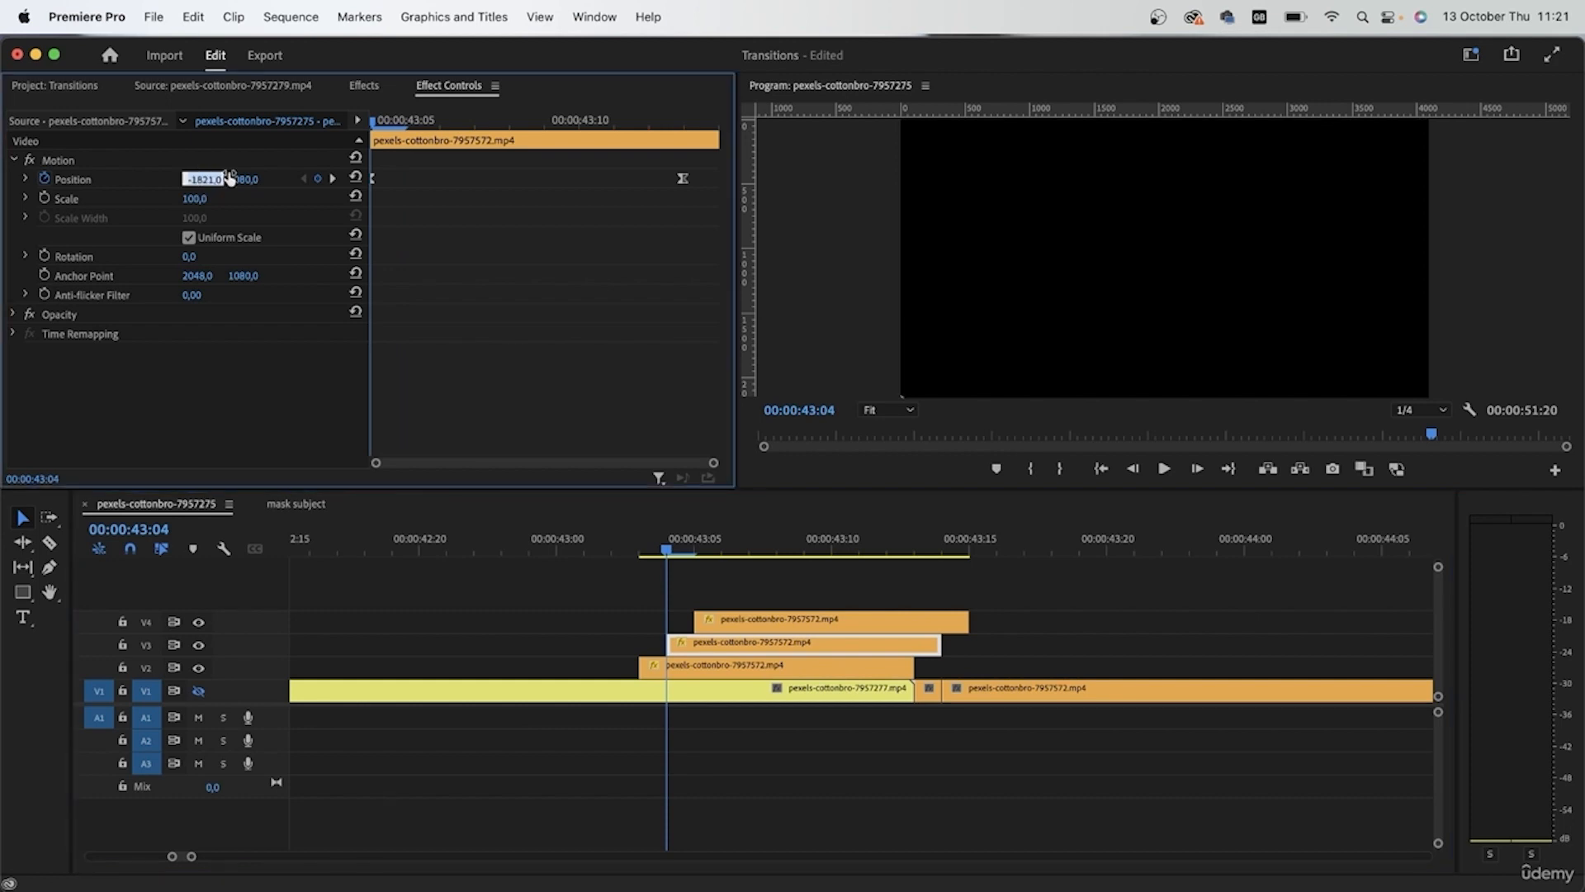
key("Left")
key("Return")
Set the V4 clip's starting Position X to -2131 at 00:00:43:05 and scrub through the slide-in.
left_click(694, 550)
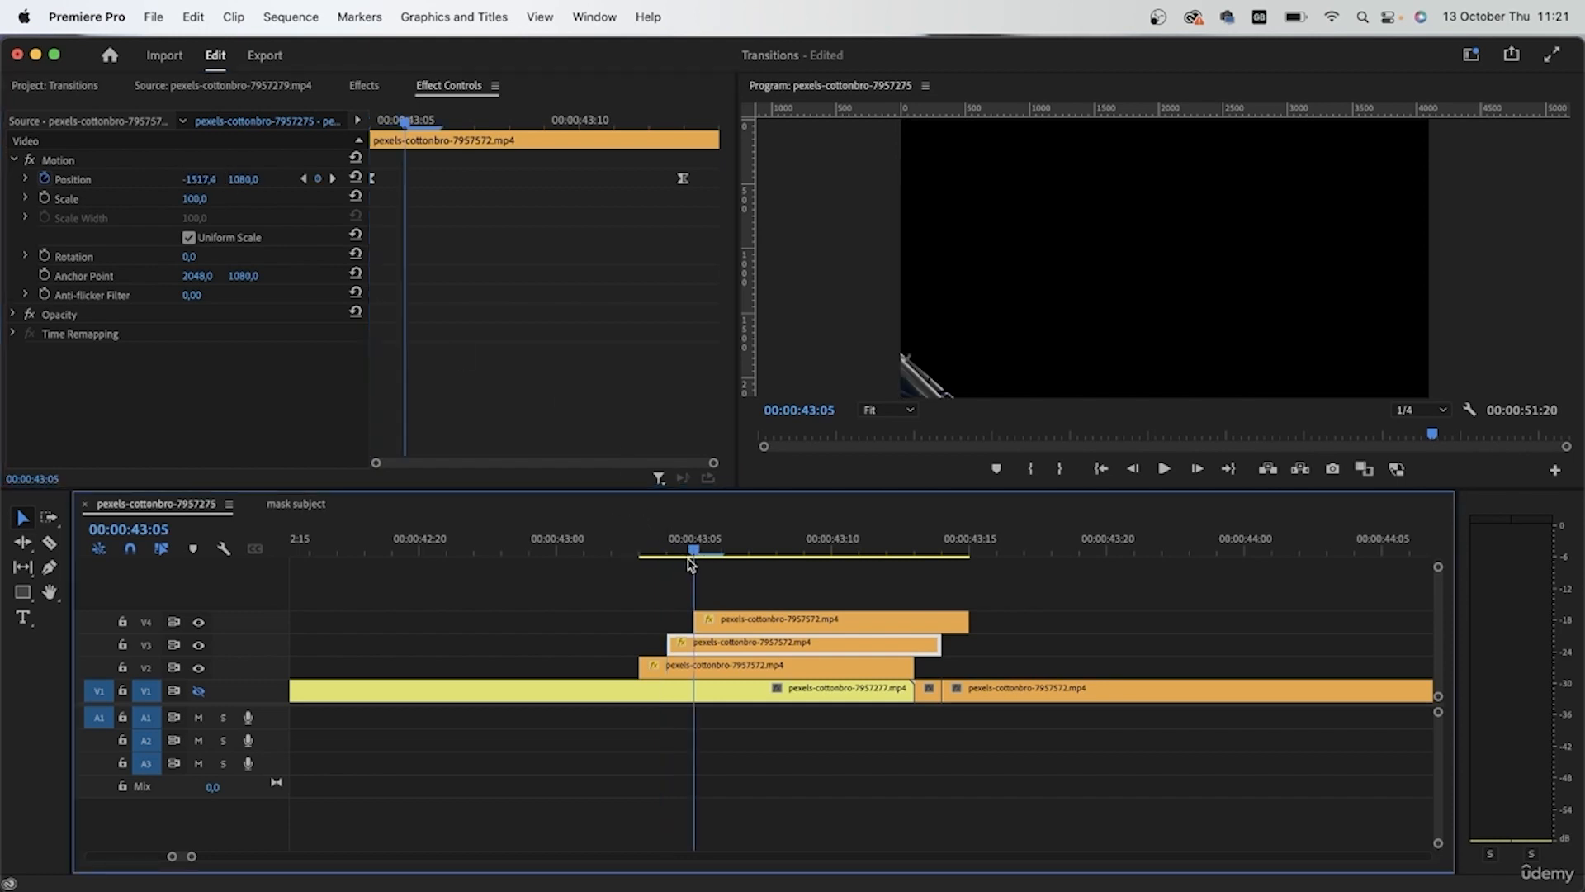
left_click(755, 629)
left_click(202, 179)
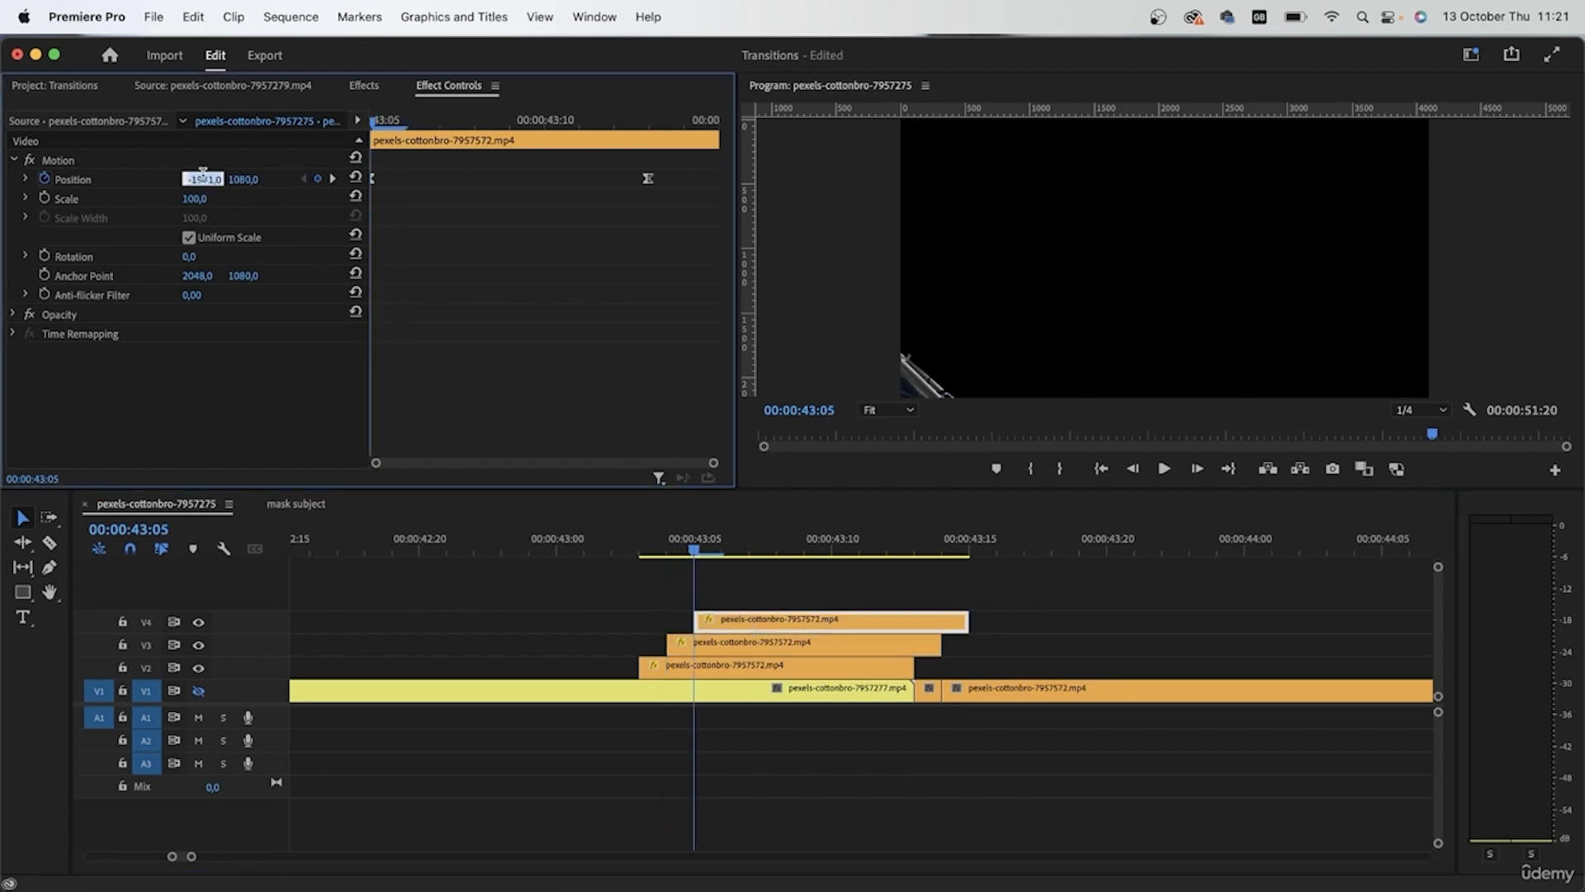
type("-2131")
key("Return")
left_click_drag(697, 562, 914, 614)
left_click_drag(1022, 655, 949, 614)
left_click(993, 658)
mouse_move(807, 551)
left_mouse_down()
mouse_move(641, 552)
mouse_move(804, 551)
left_mouse_up()
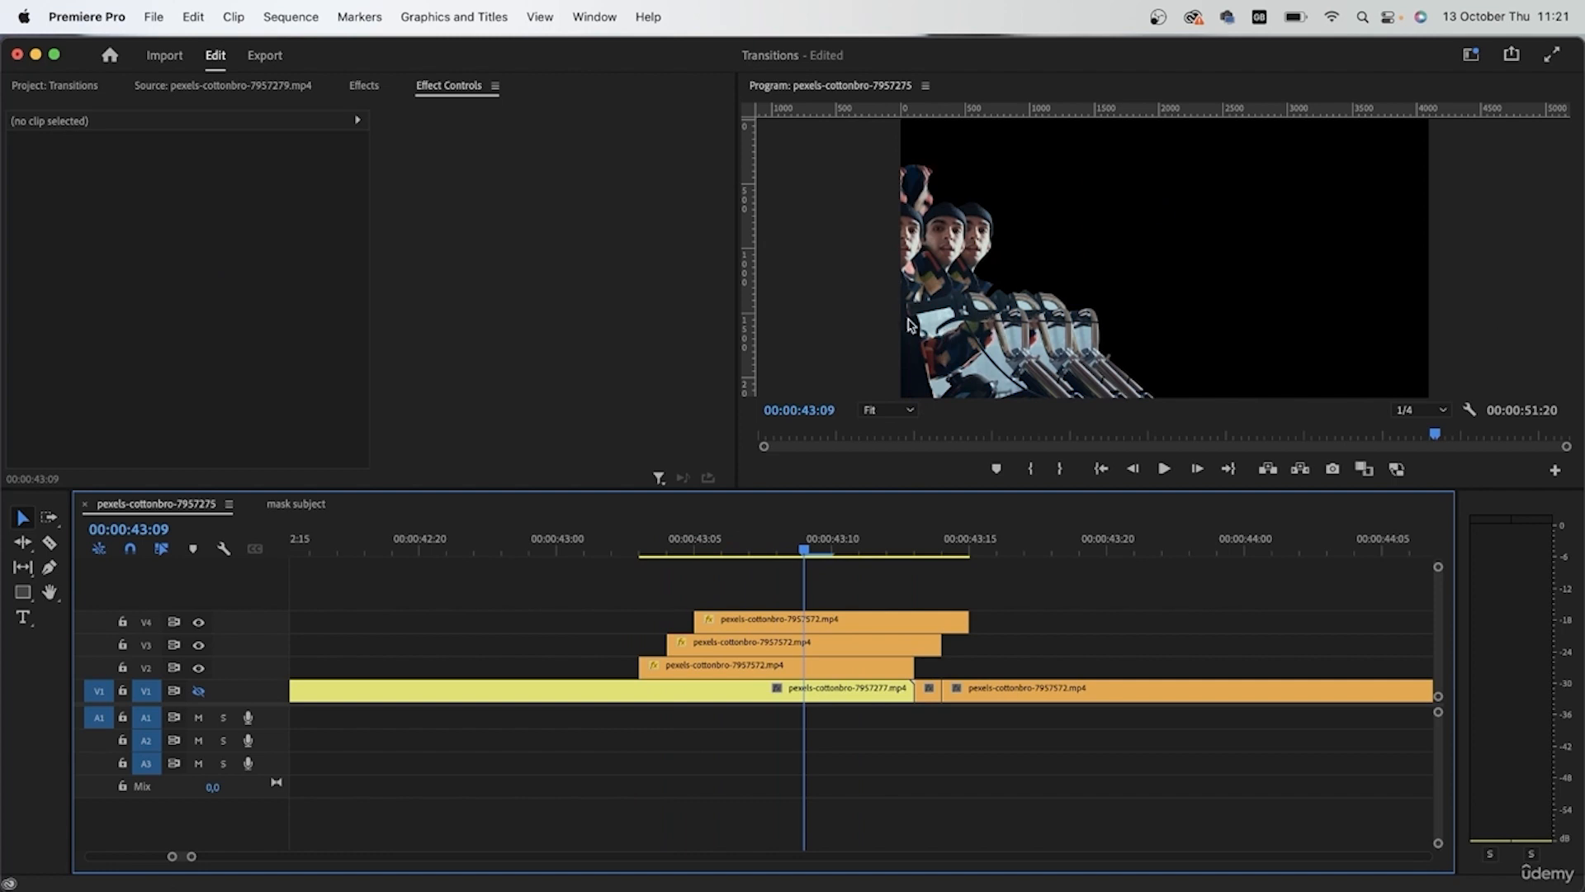
Find the Tint effect and apply it to the masked clip on V3.
left_click(369, 88)
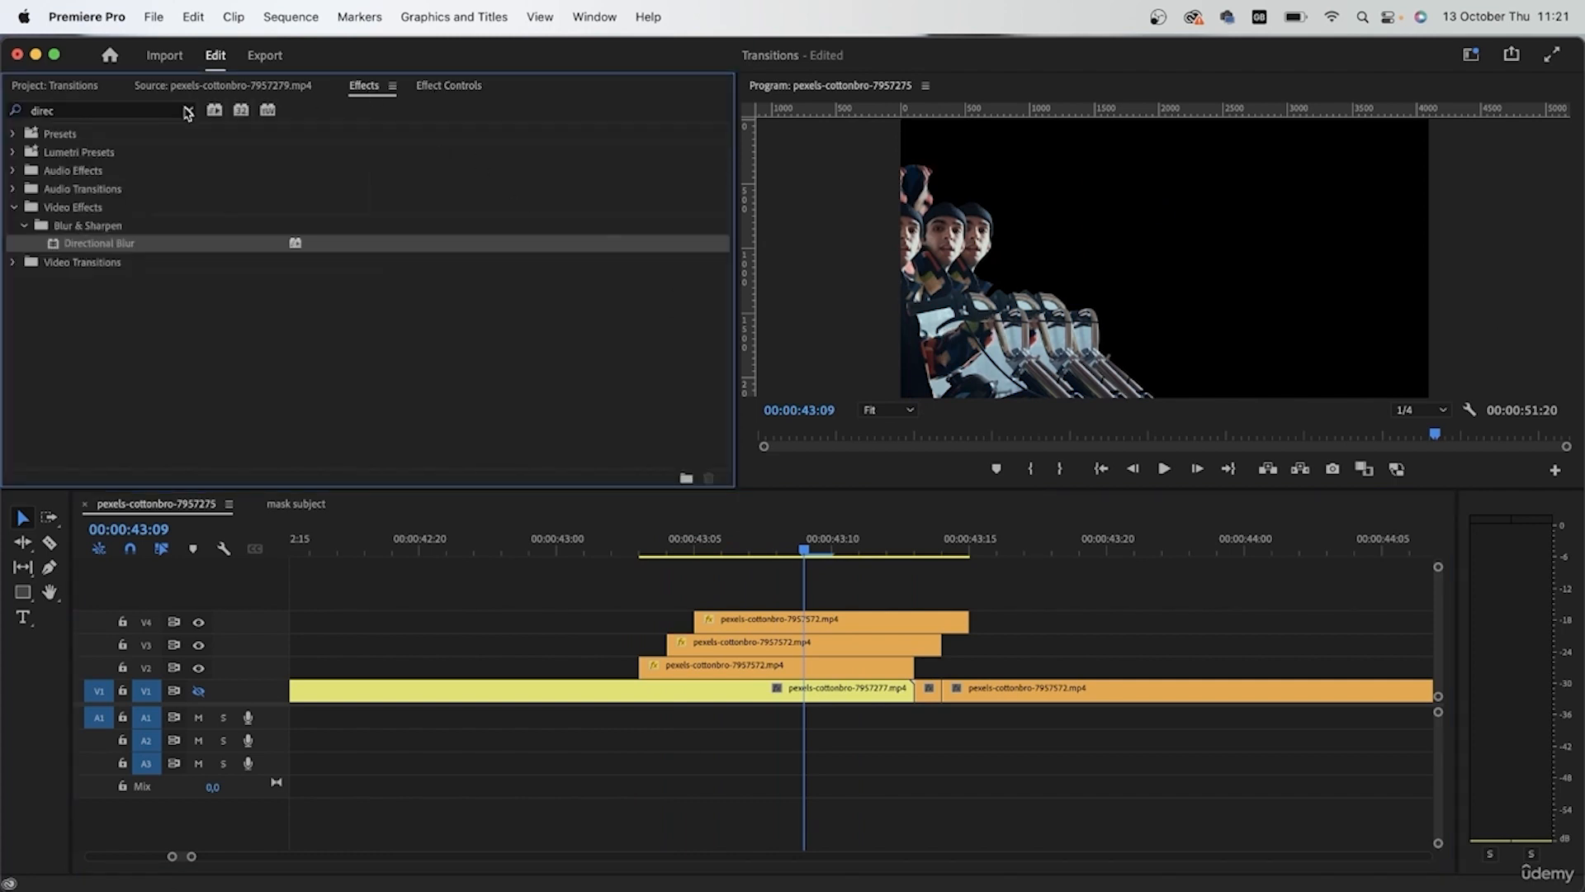
left_click(189, 110)
left_click(151, 109)
type("tint")
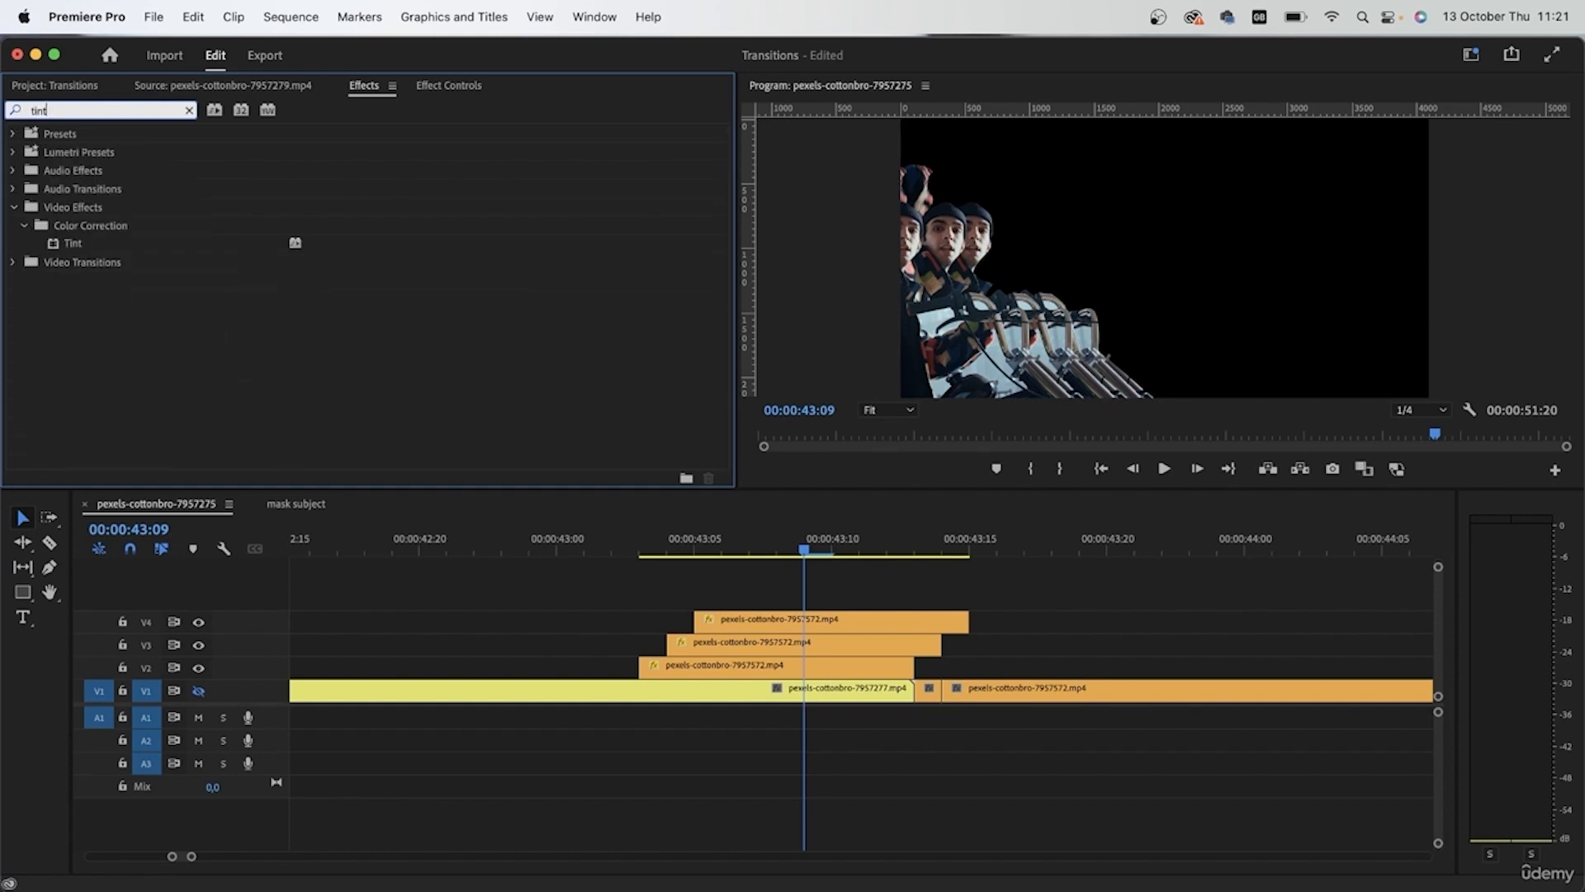
left_click_drag(112, 242, 868, 647)
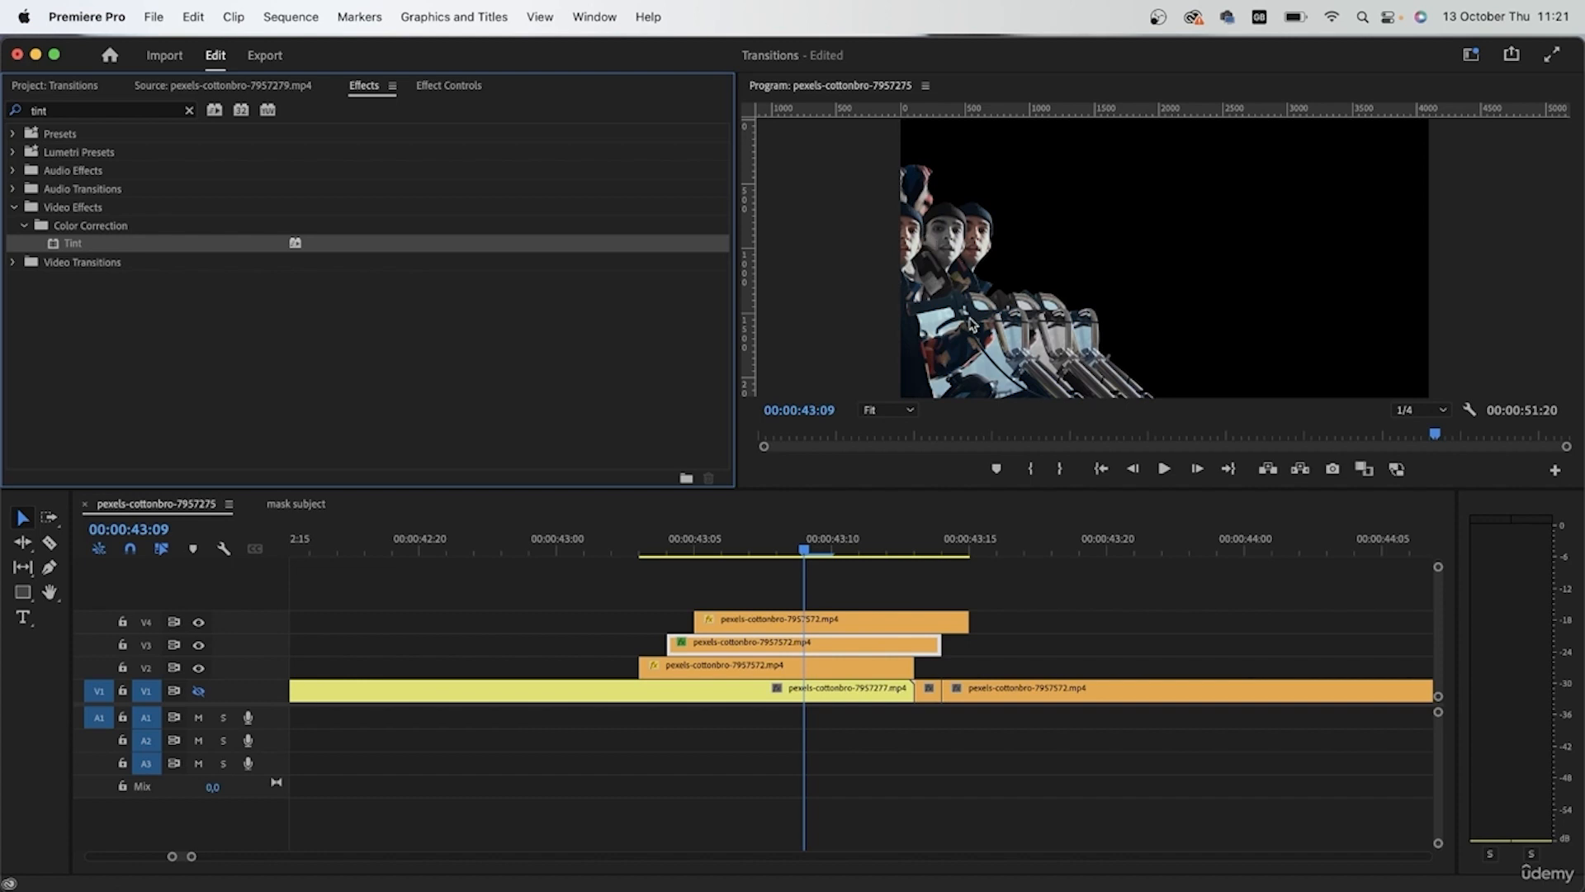
Set the V3 clip's Tint to map black to bright blue 00ACFF.
left_click(452, 88)
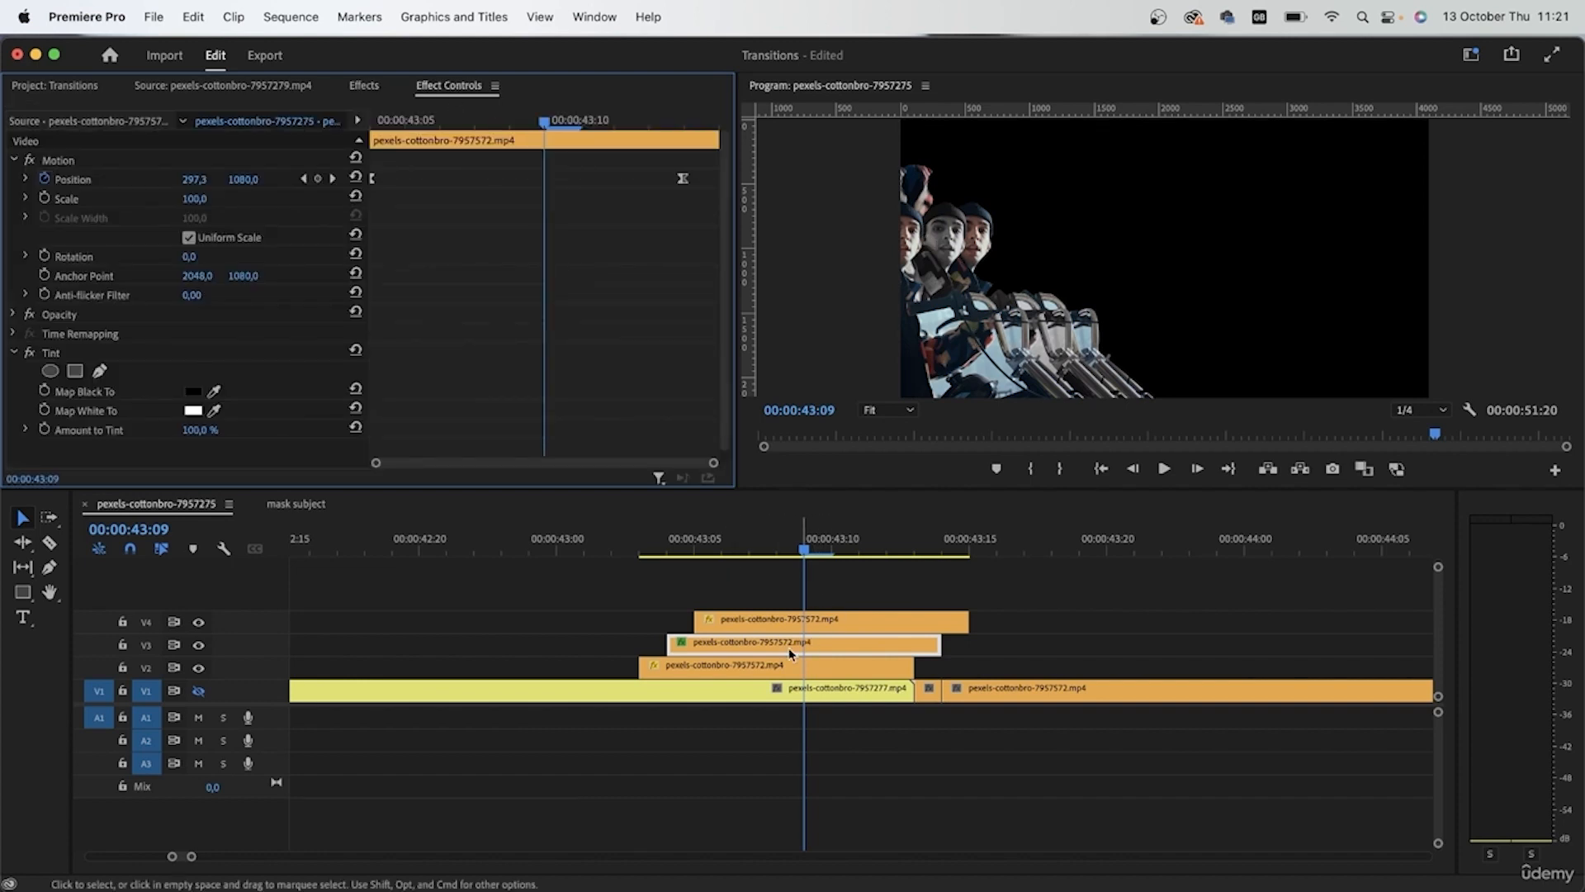
left_click(192, 392)
left_click_drag(822, 507, 825, 488)
left_click_drag(803, 543, 892, 599)
left_click(978, 347)
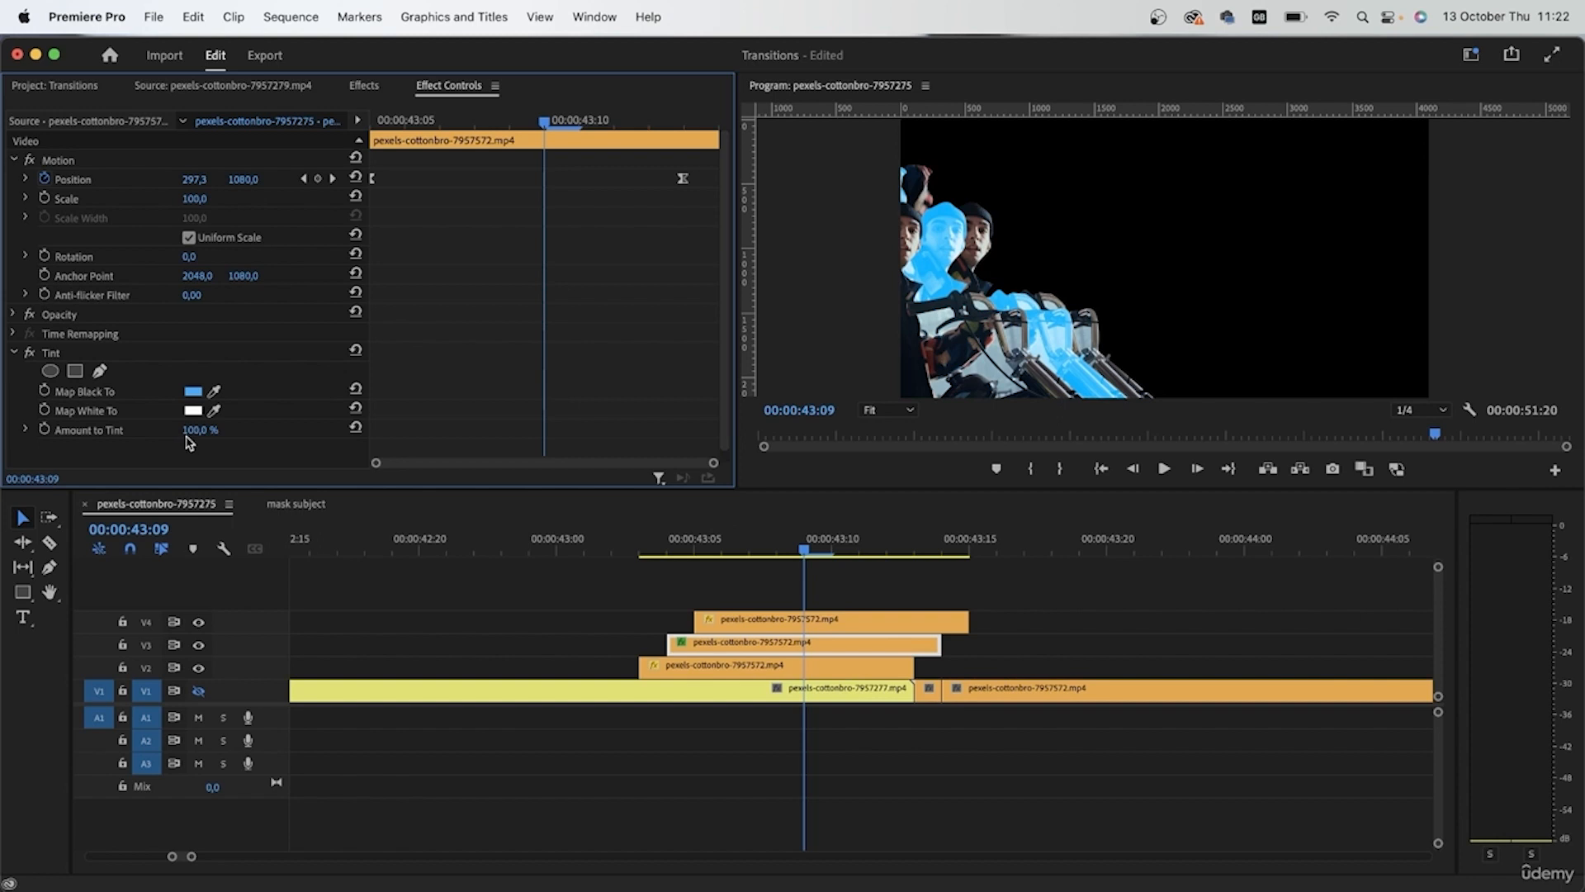
Set the V3 clip's Amount to Tint to 40% and map black to red FF1700, then check nearby frames.
left_click_drag(198, 430, 141, 430)
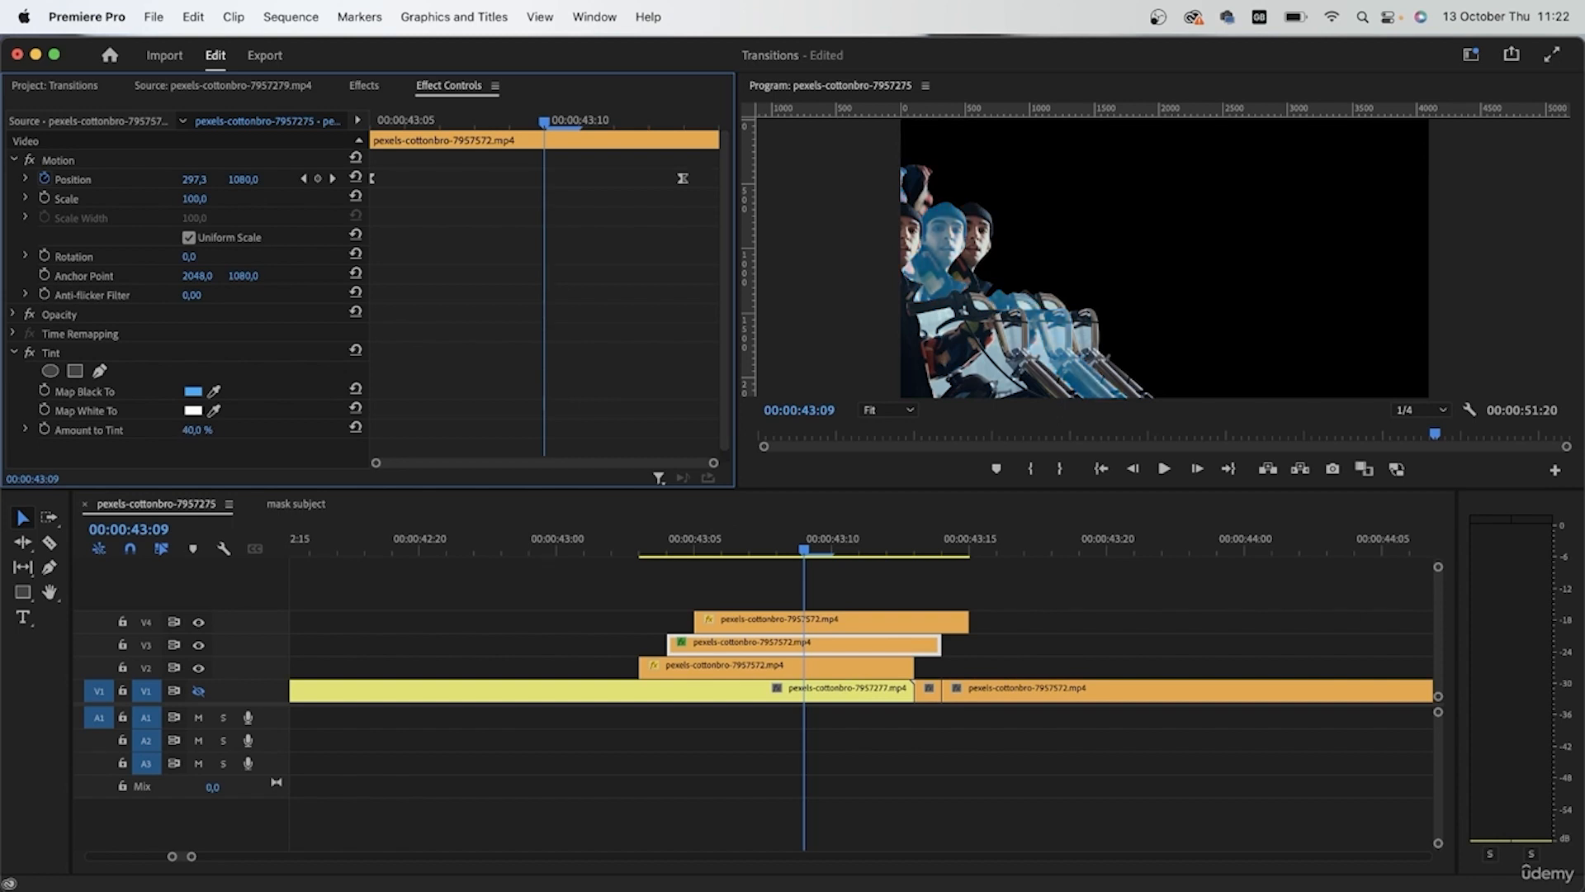
left_click(193, 393)
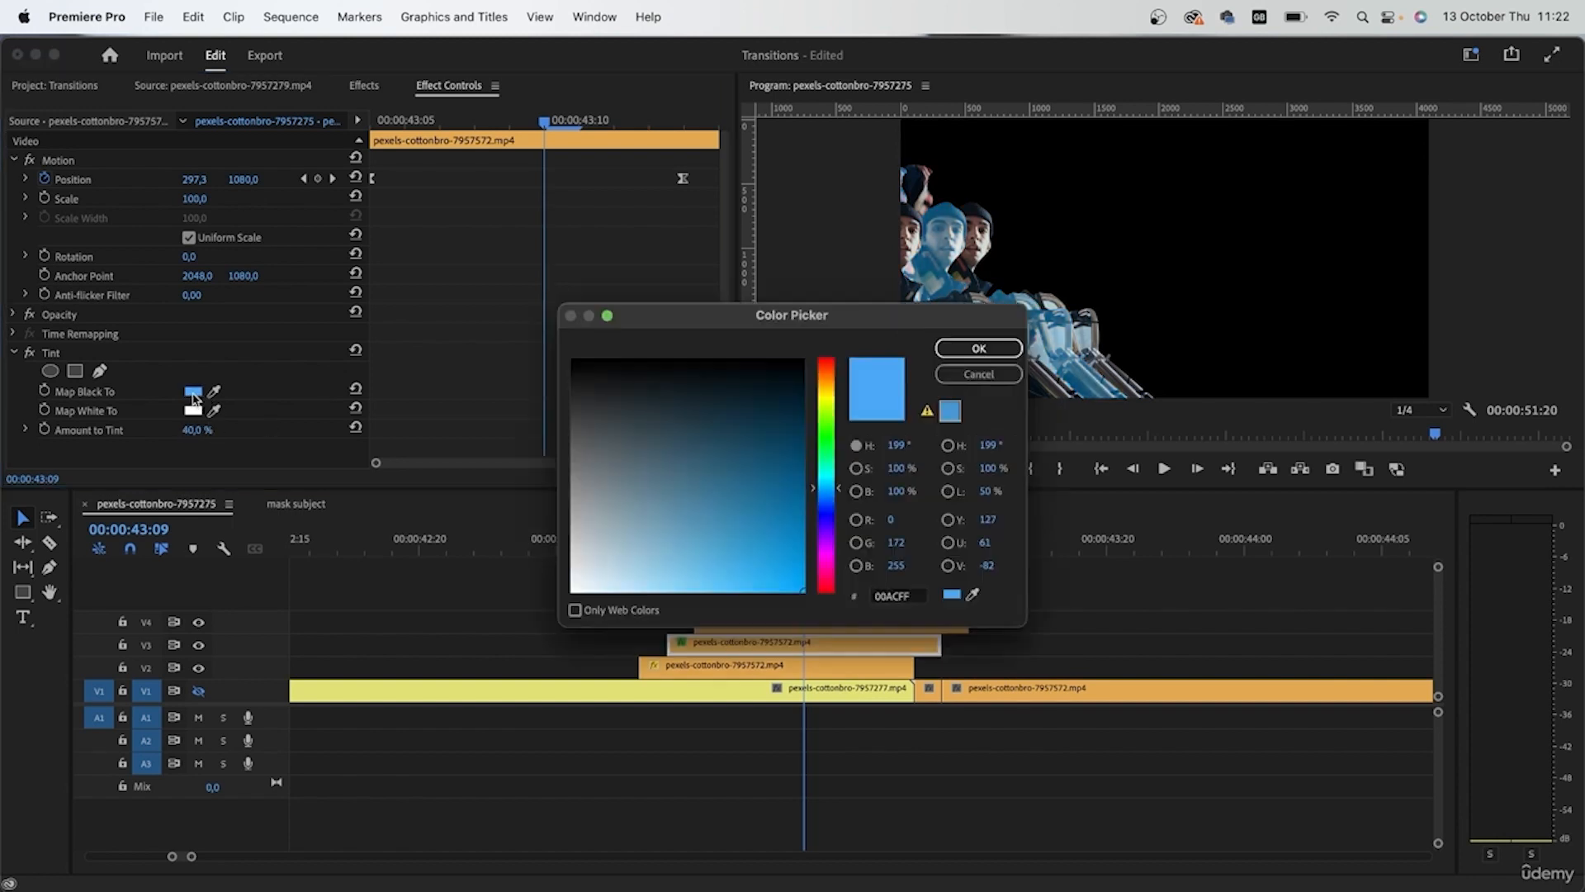
left_click_drag(832, 547, 850, 366)
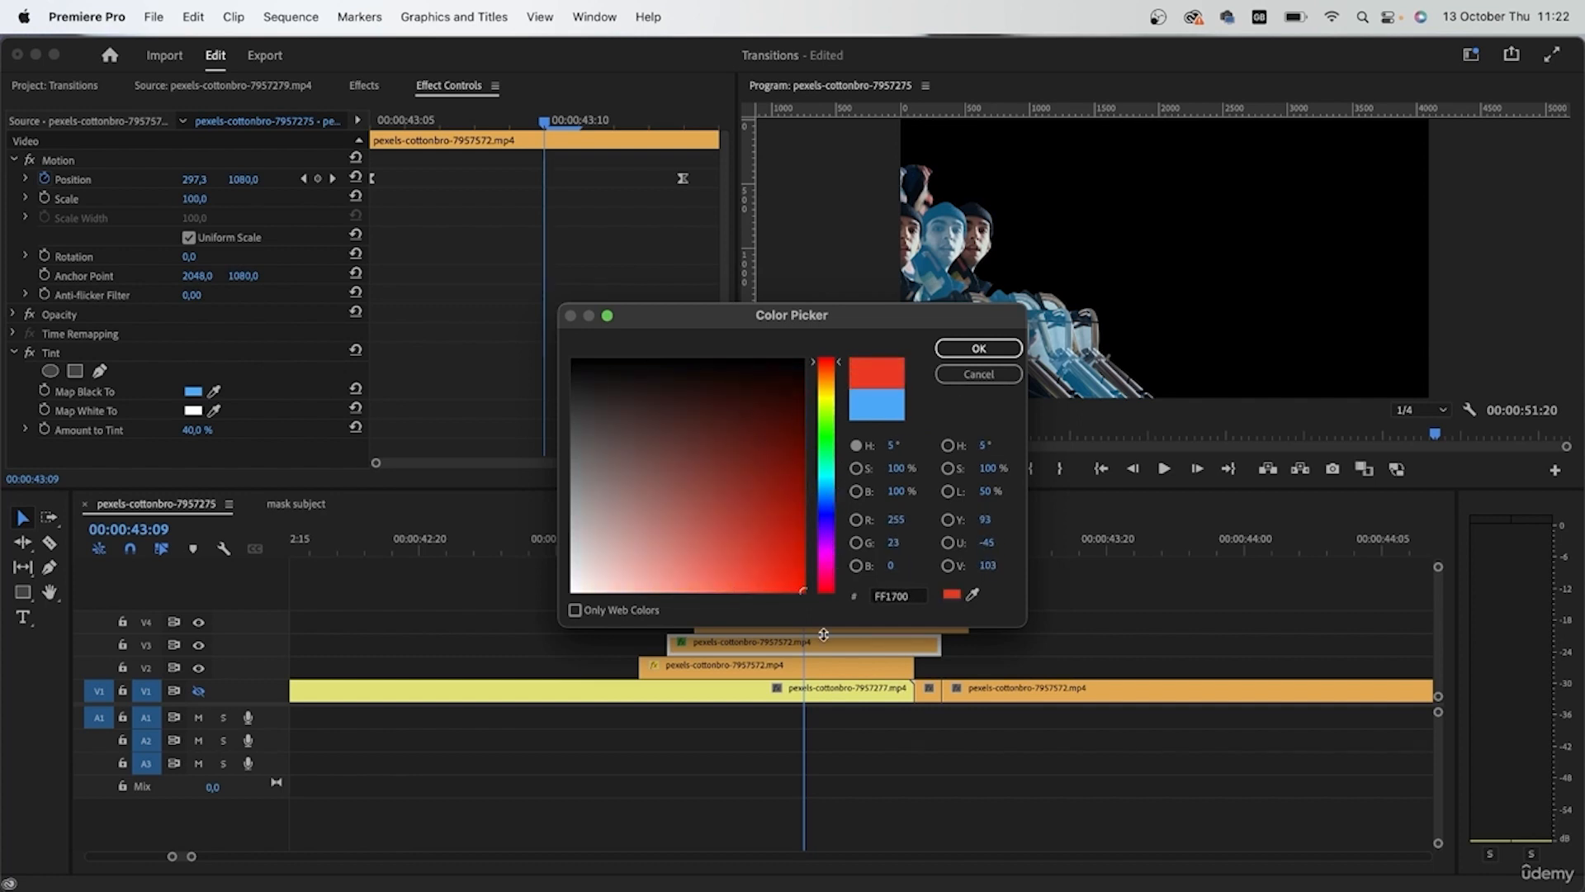
left_click(981, 350)
left_click_drag(862, 551, 776, 570)
key("Right")
key("Right")
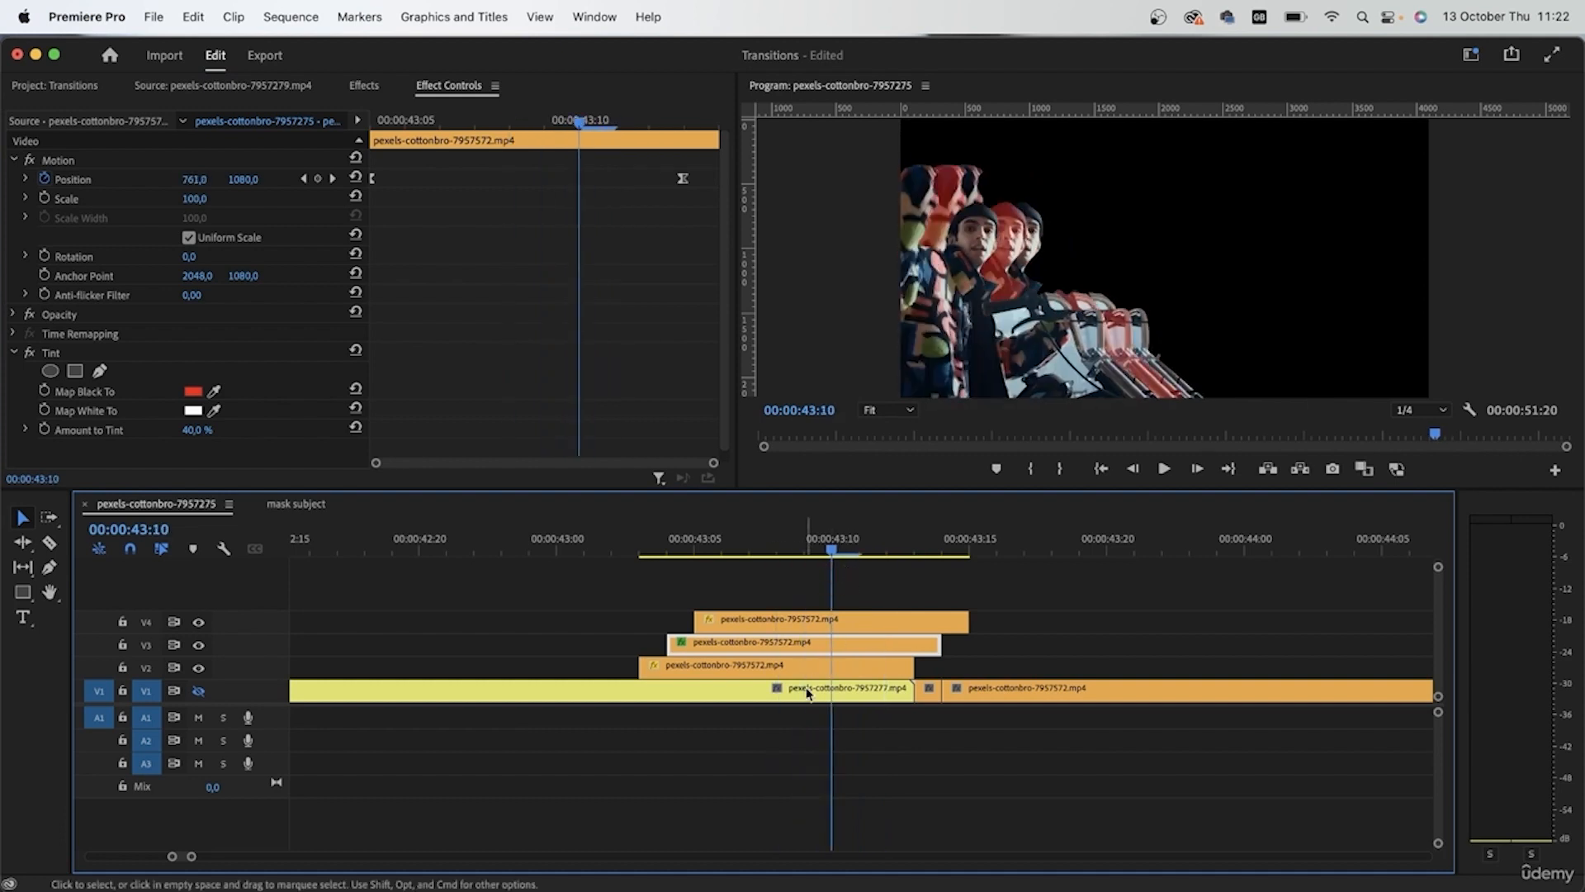
Apply the Tint effect to the masked clip on V2.
left_click(805, 625)
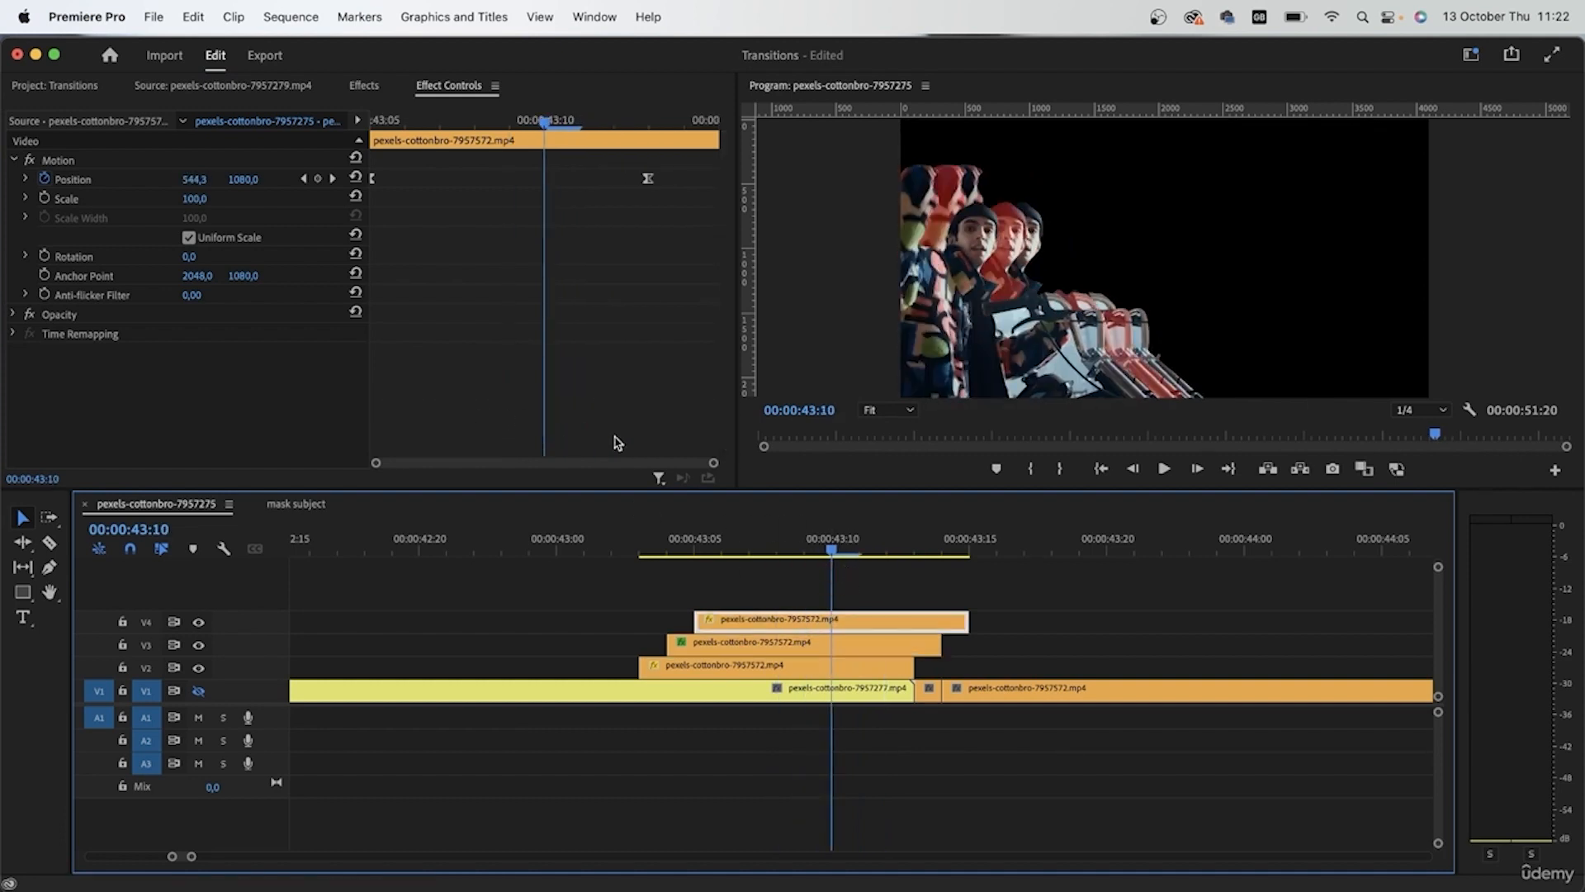
left_click(696, 665)
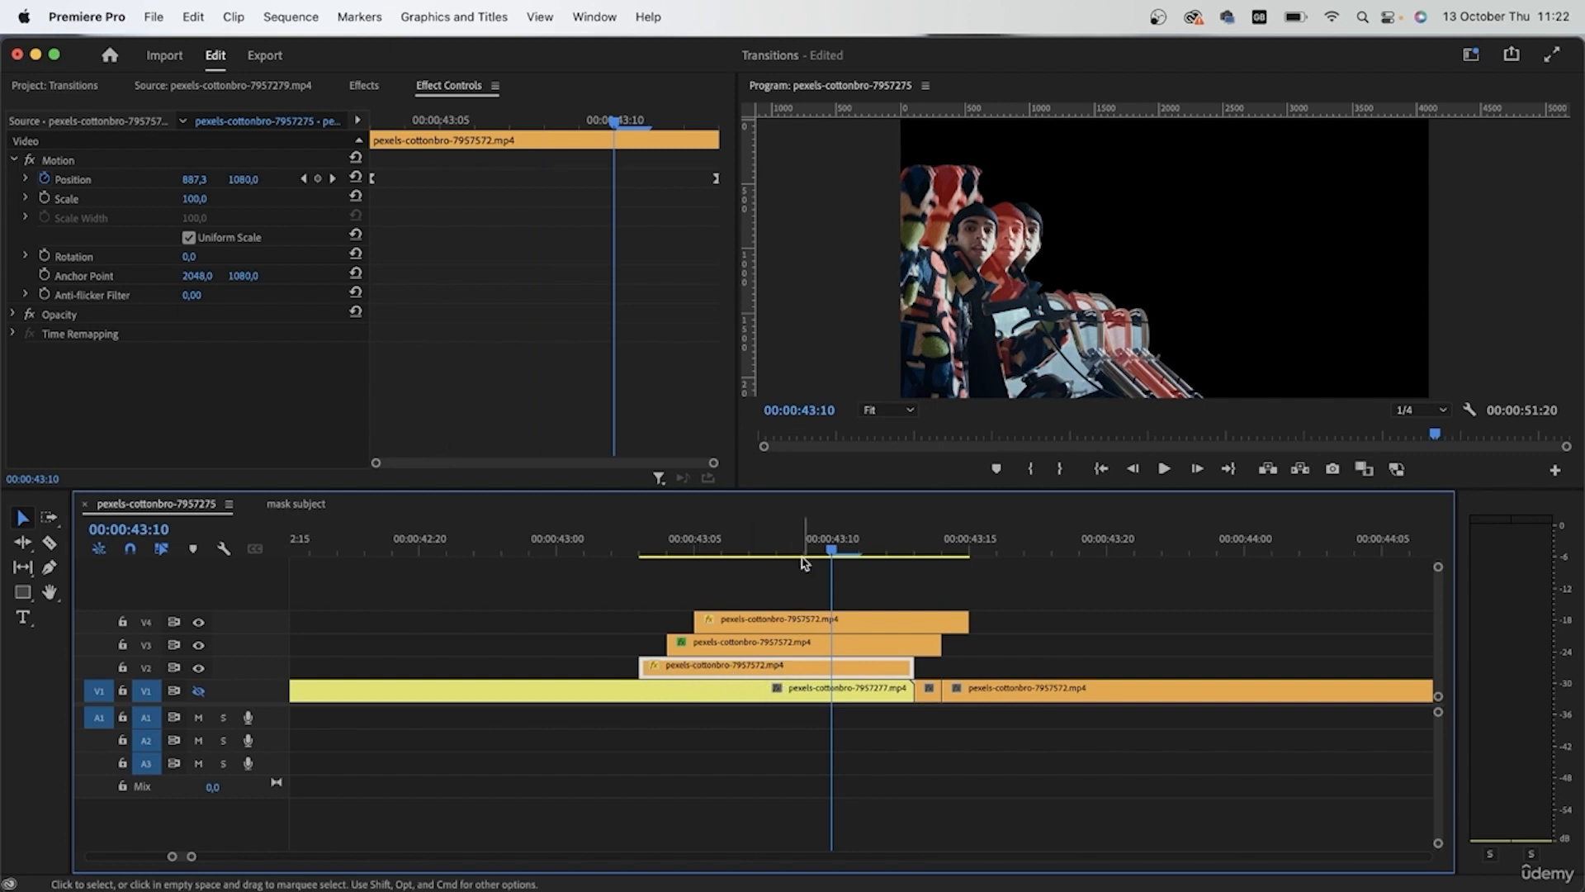
key("shift+7")
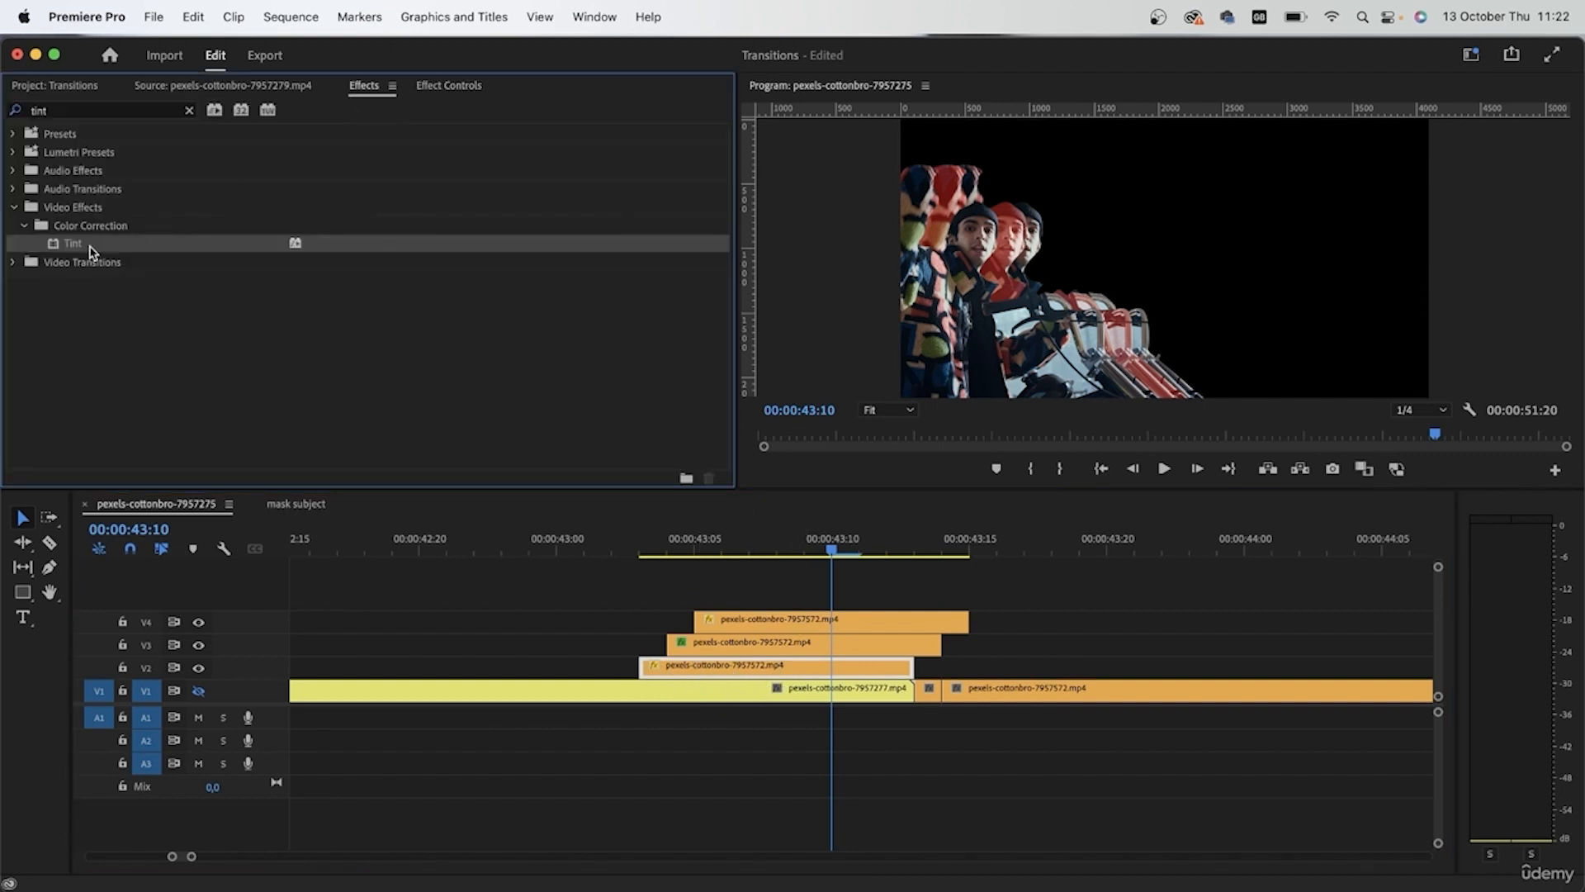
left_click_drag(489, 419, 772, 665)
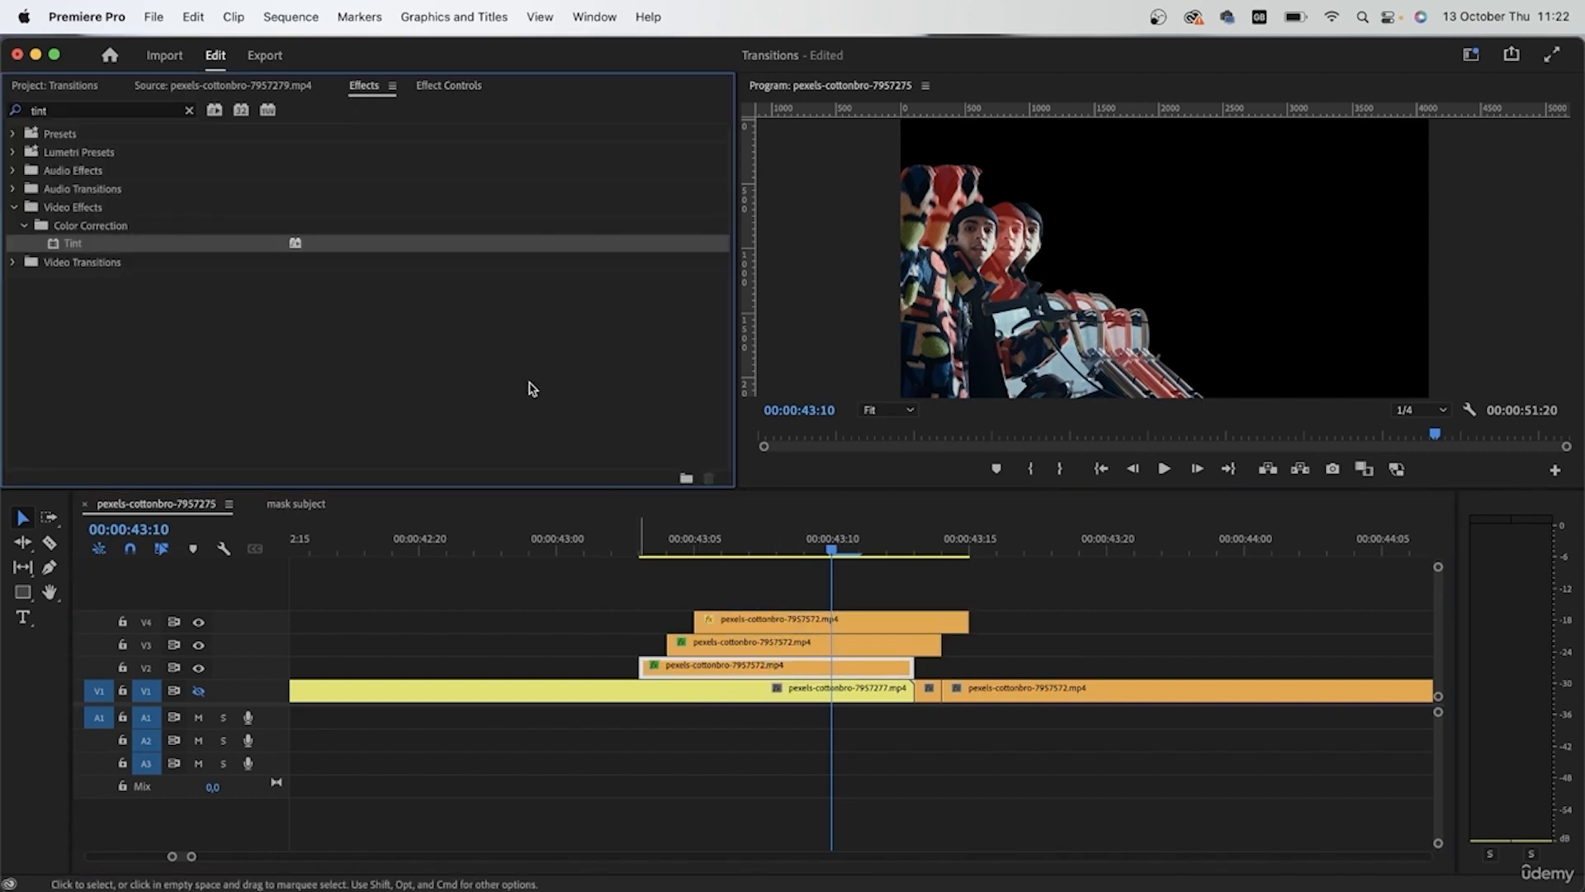
Set the V2 clip's Tint to map black to bright blue.
left_click(447, 86)
left_click(193, 391)
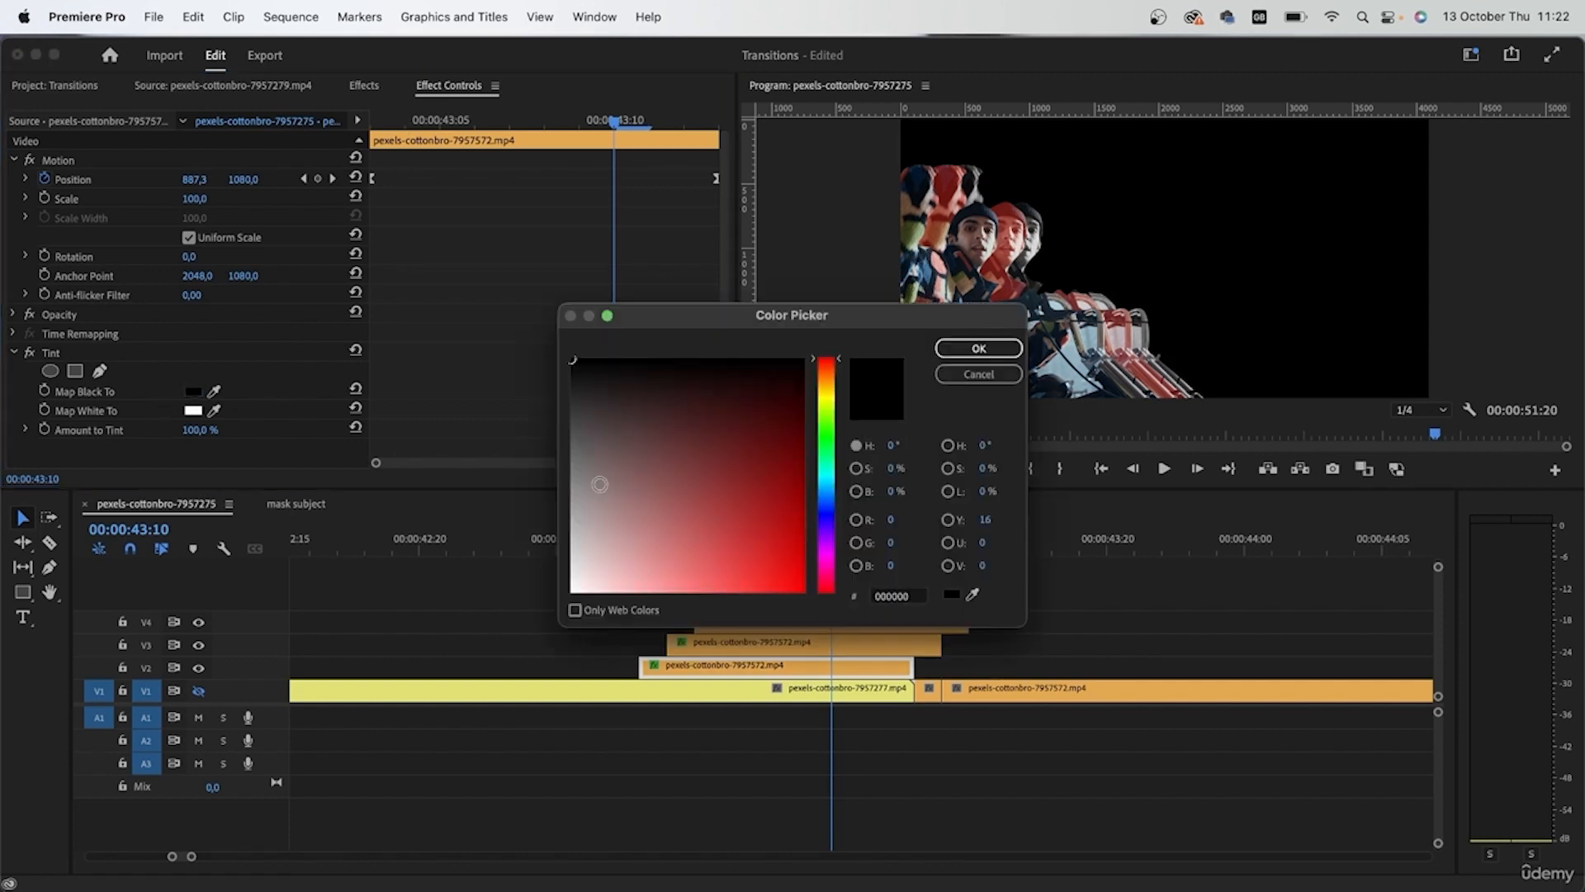
left_click(827, 491)
left_click(731, 569)
left_click(978, 349)
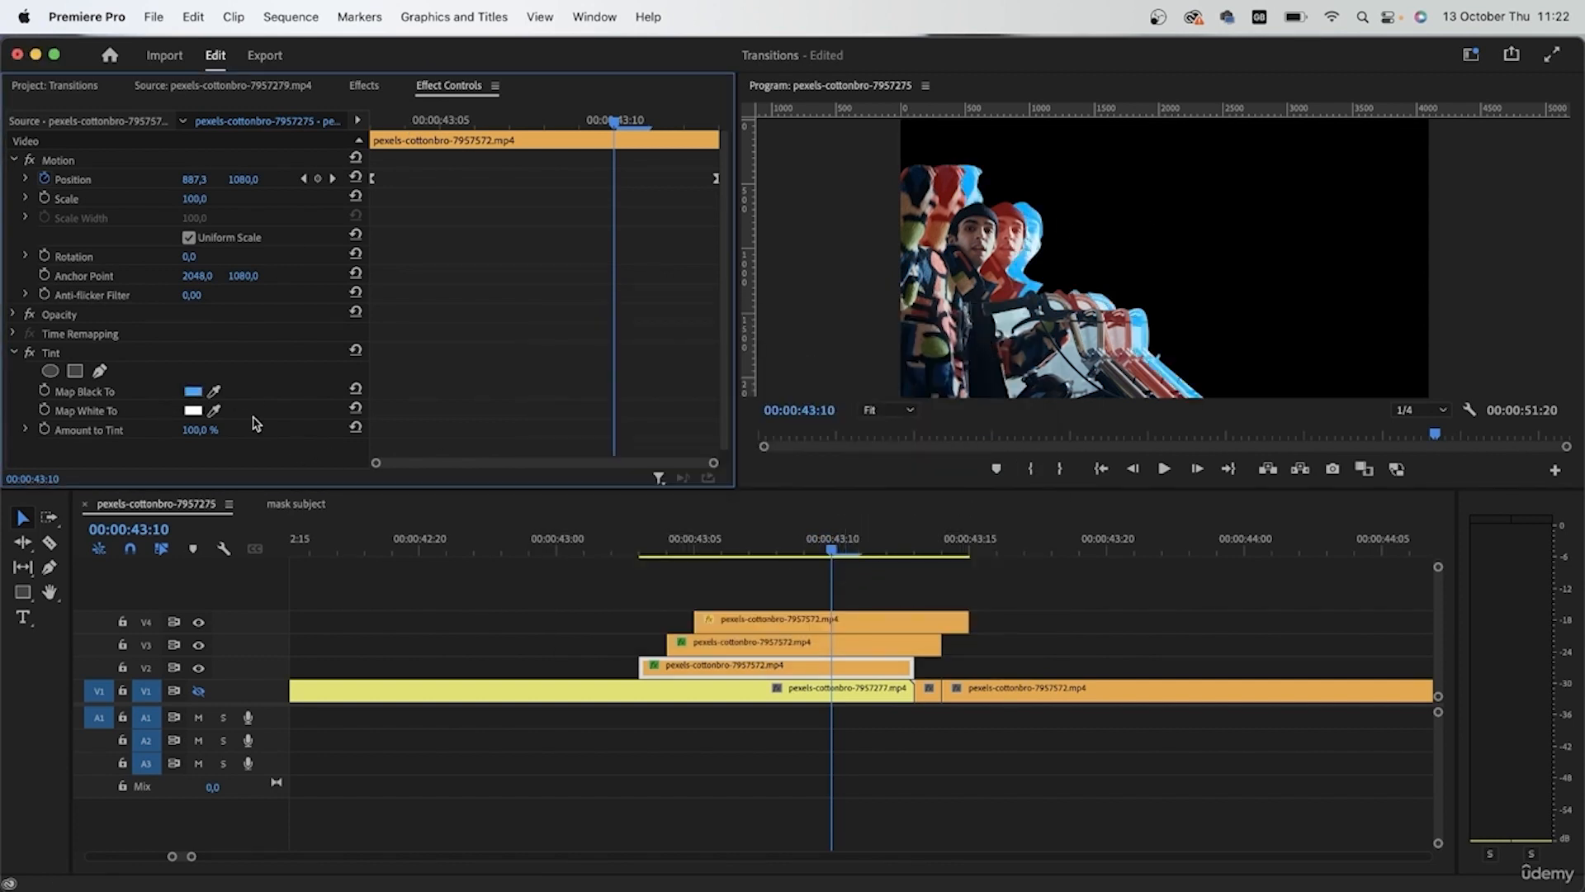
Set the V2 clip's Amount to Tint to 40%.
left_click(826, 643)
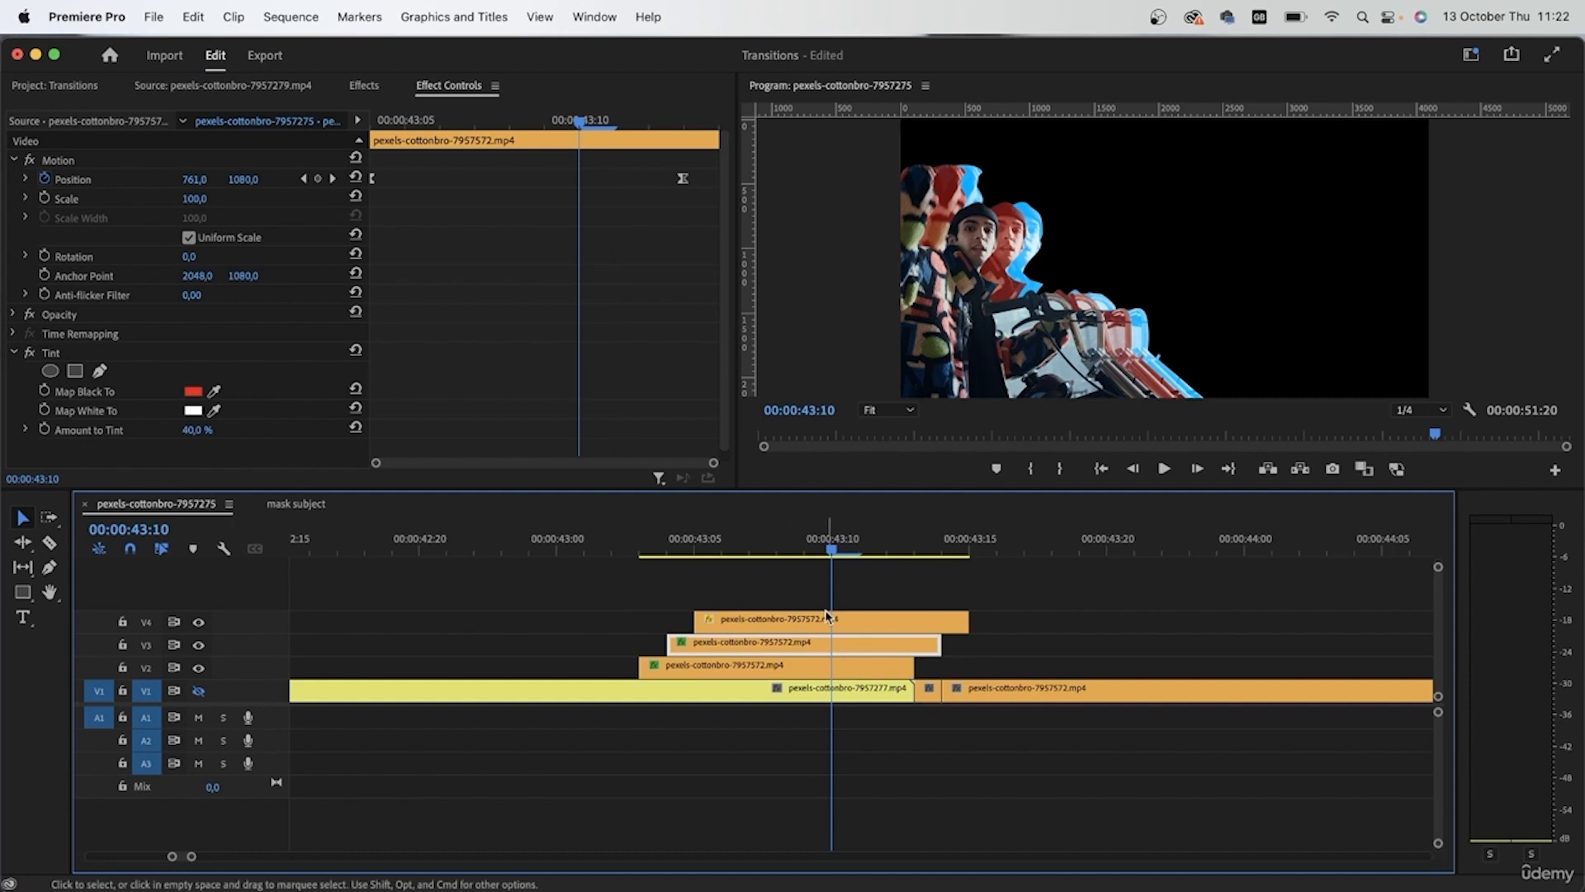
left_click(826, 619)
left_click(815, 667)
left_click(206, 429)
type("40")
key("Return")
Mark in and out points around the transition, from 00:00:43:00 to 00:00:43:20, and play that range with V1 visible.
left_click_drag(855, 551, 567, 553)
left_click(949, 622)
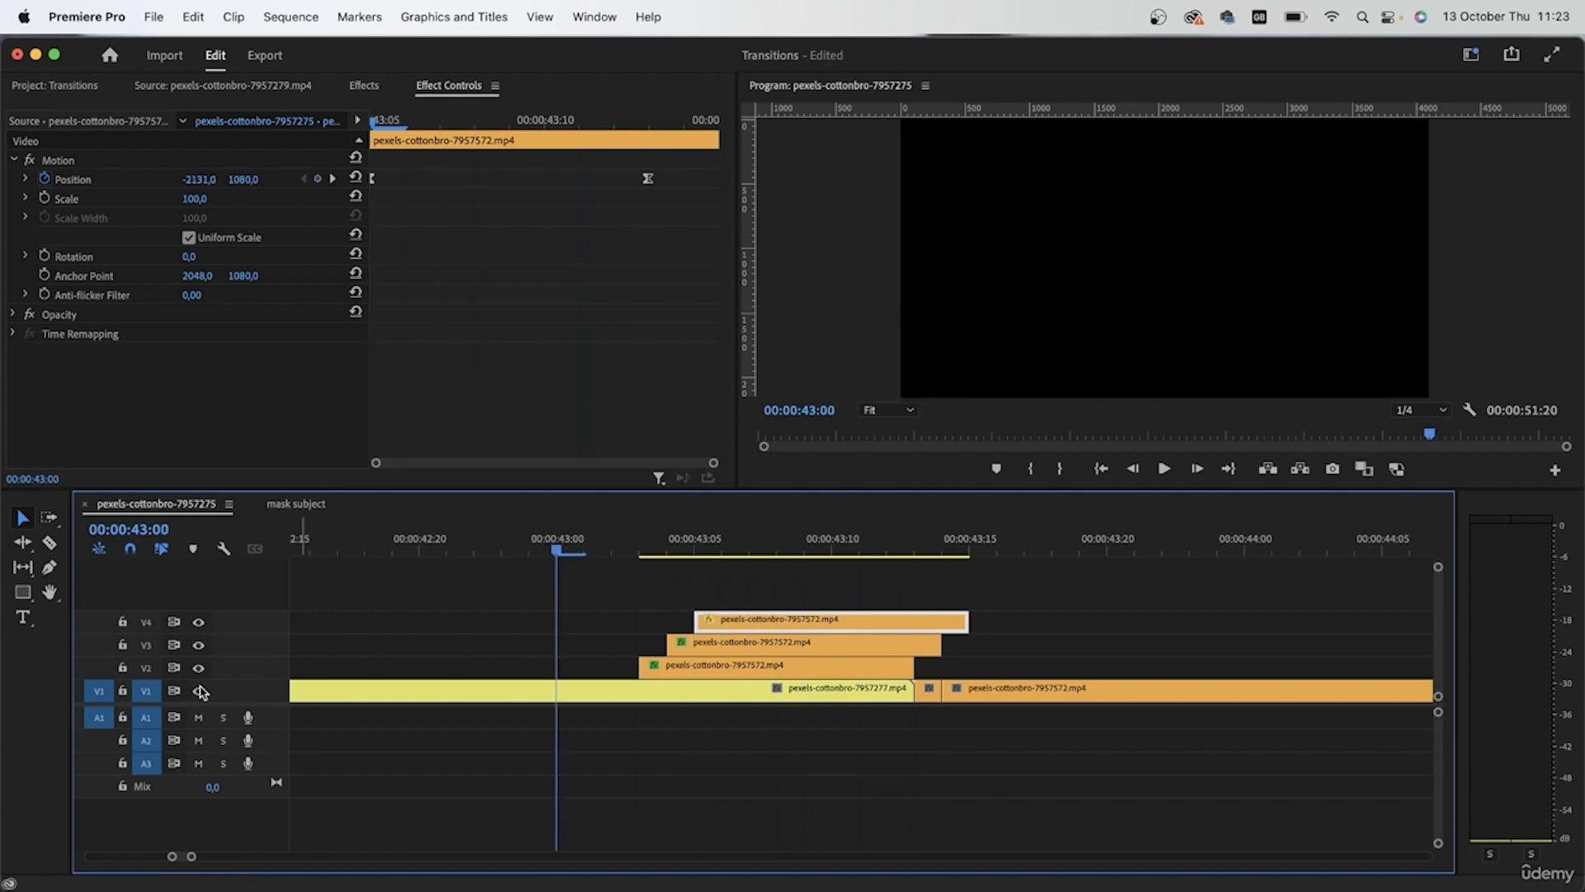
key("i")
left_click(1109, 535)
key("o")
left_click(578, 545)
key("space")
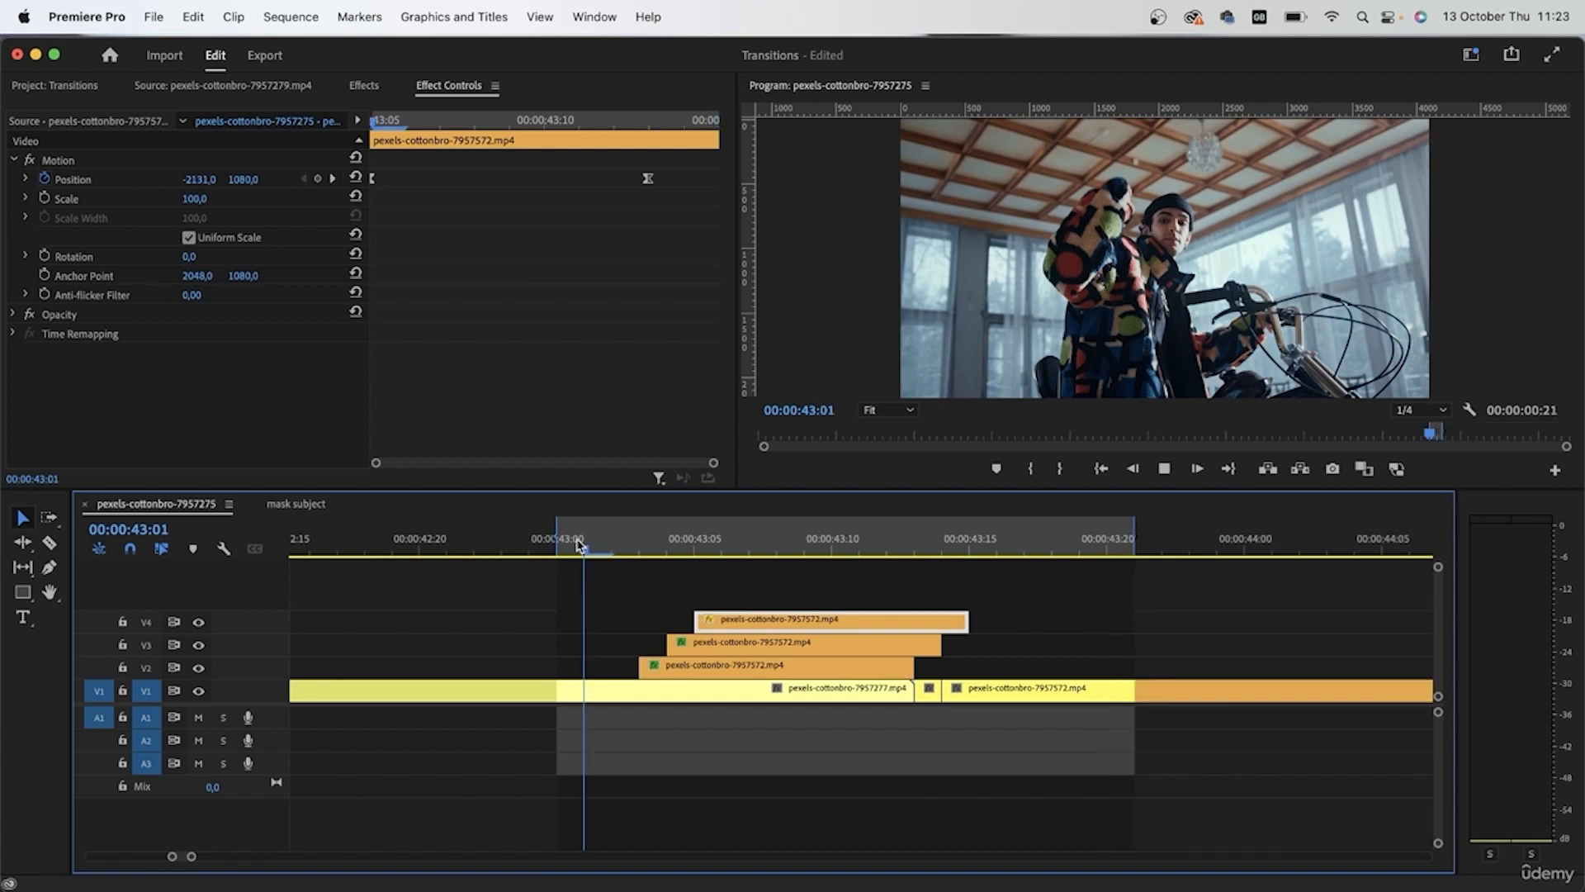
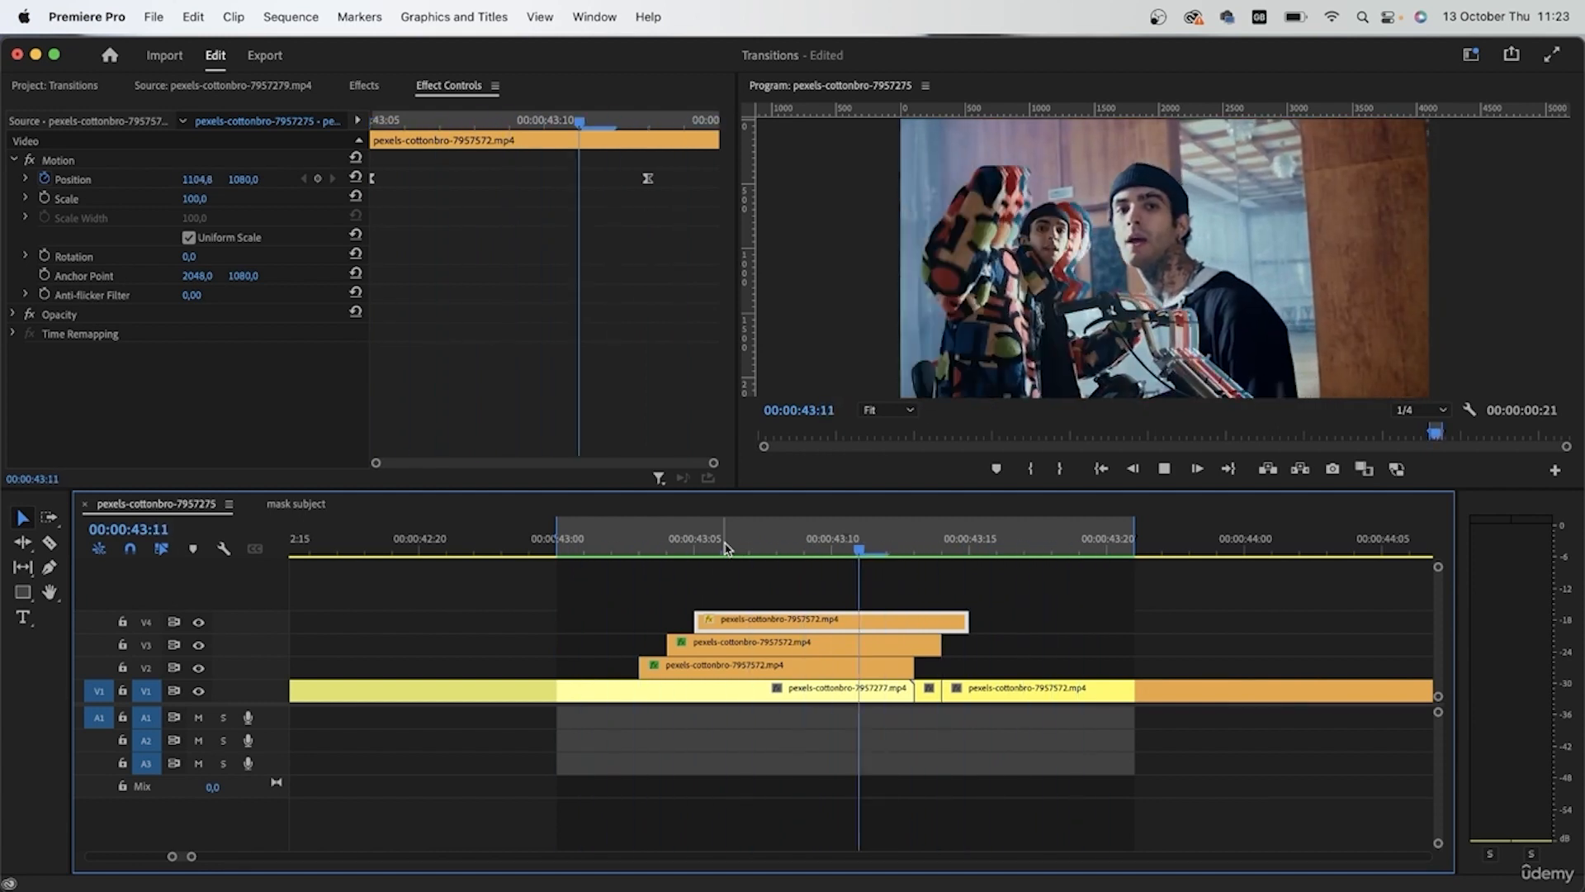
key("space")
Move the V3 clip's last Position keyframe one frame earlier and select the V4 clip's last Position keyframe.
left_click(1008, 622)
left_click_drag(1033, 603, 937, 654)
left_click(933, 663)
left_click(915, 646)
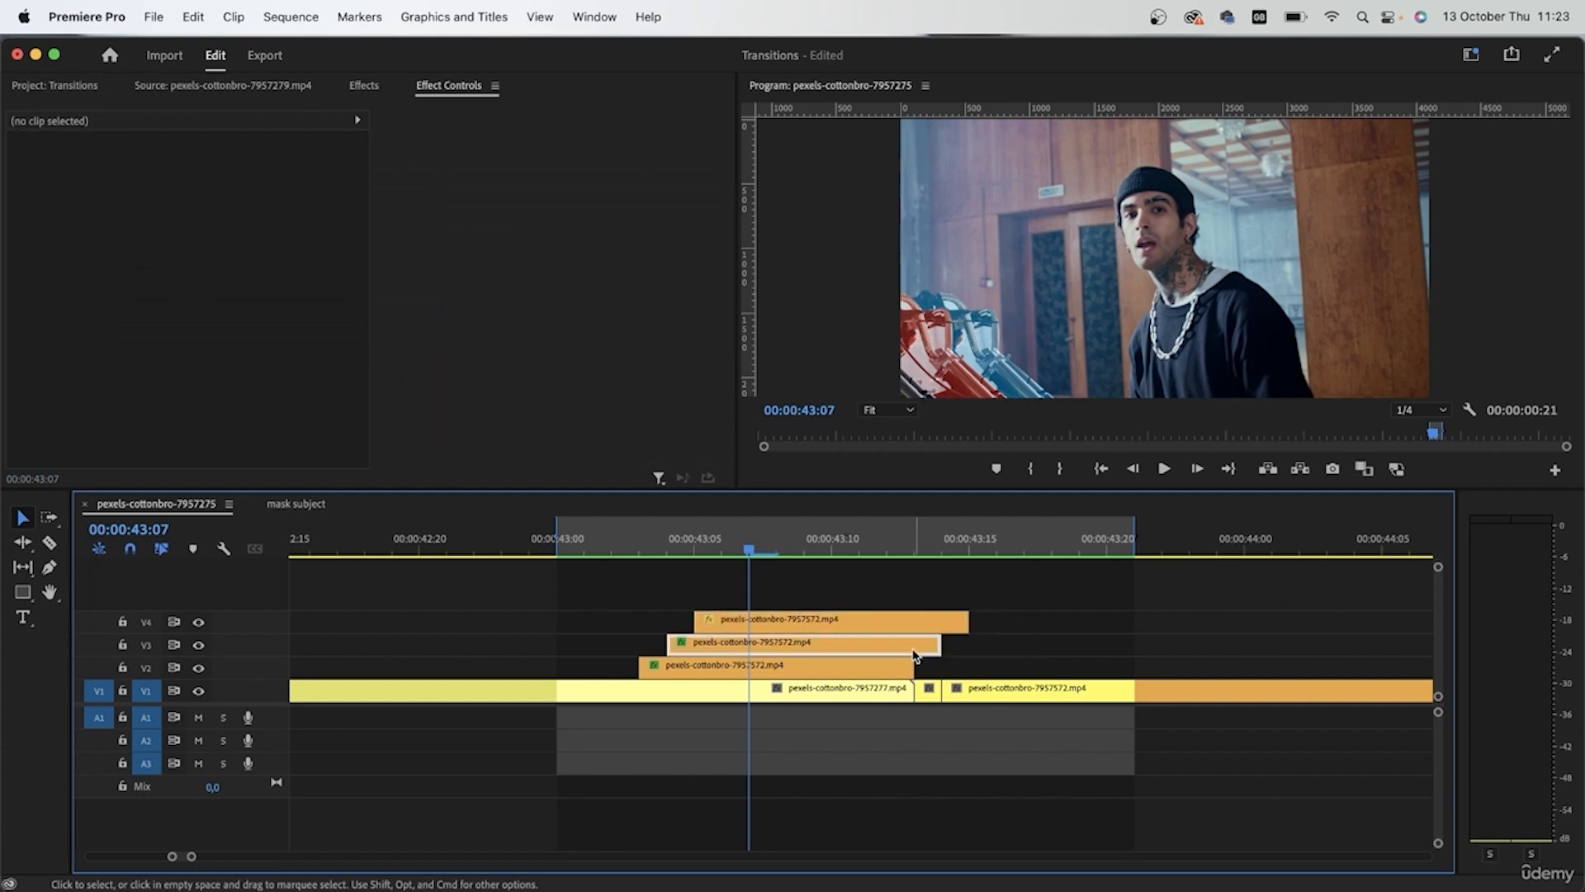
left_click(916, 546)
left_click_drag(684, 179, 648, 178)
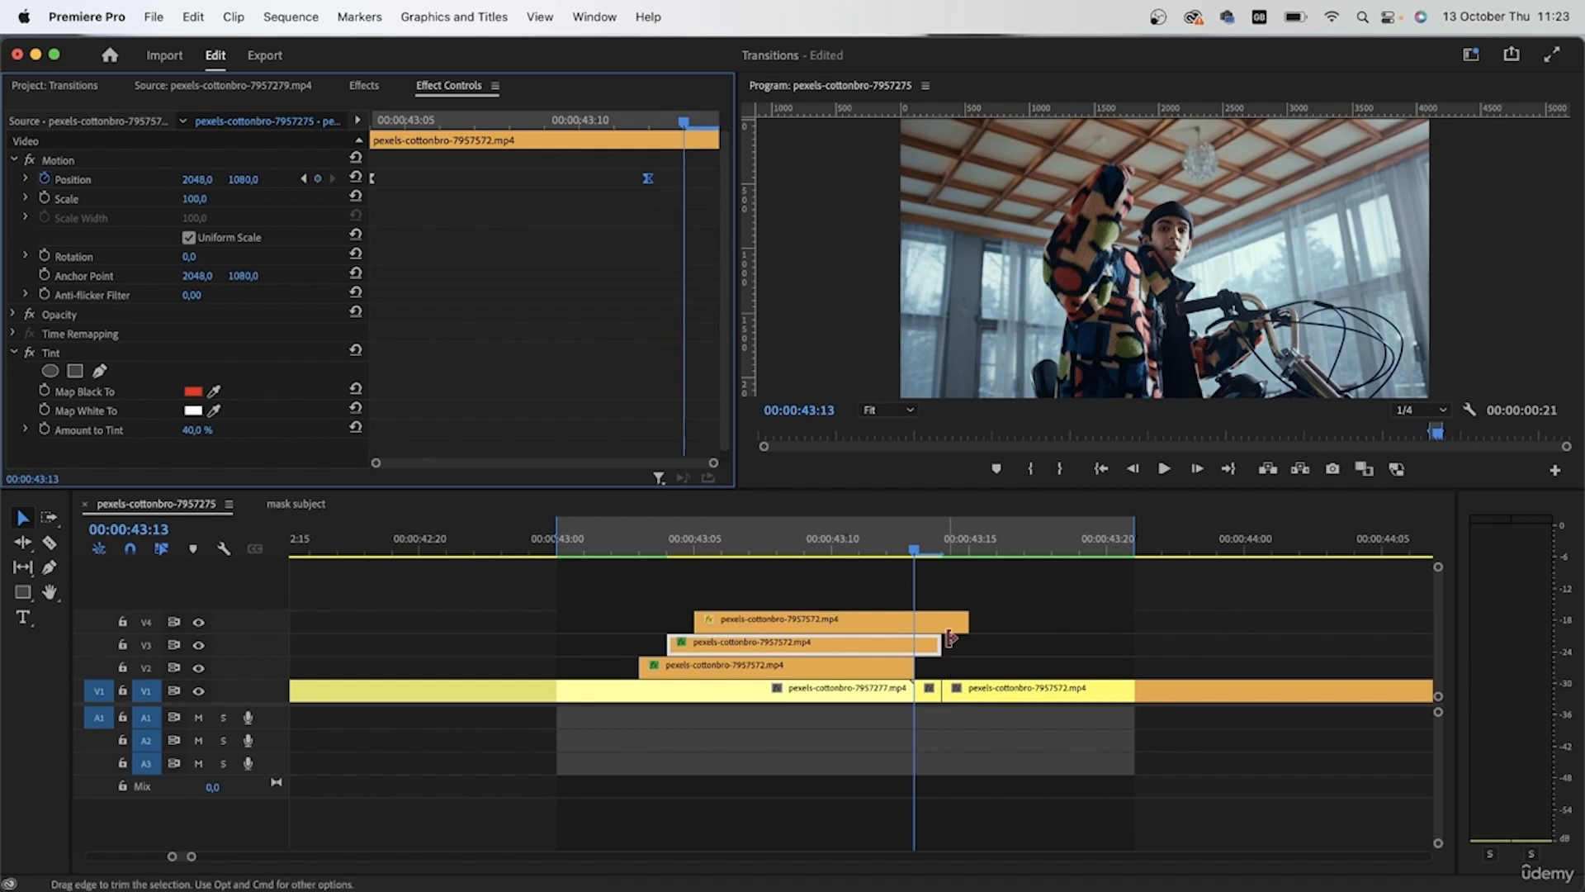
left_click(925, 620)
left_click(644, 180)
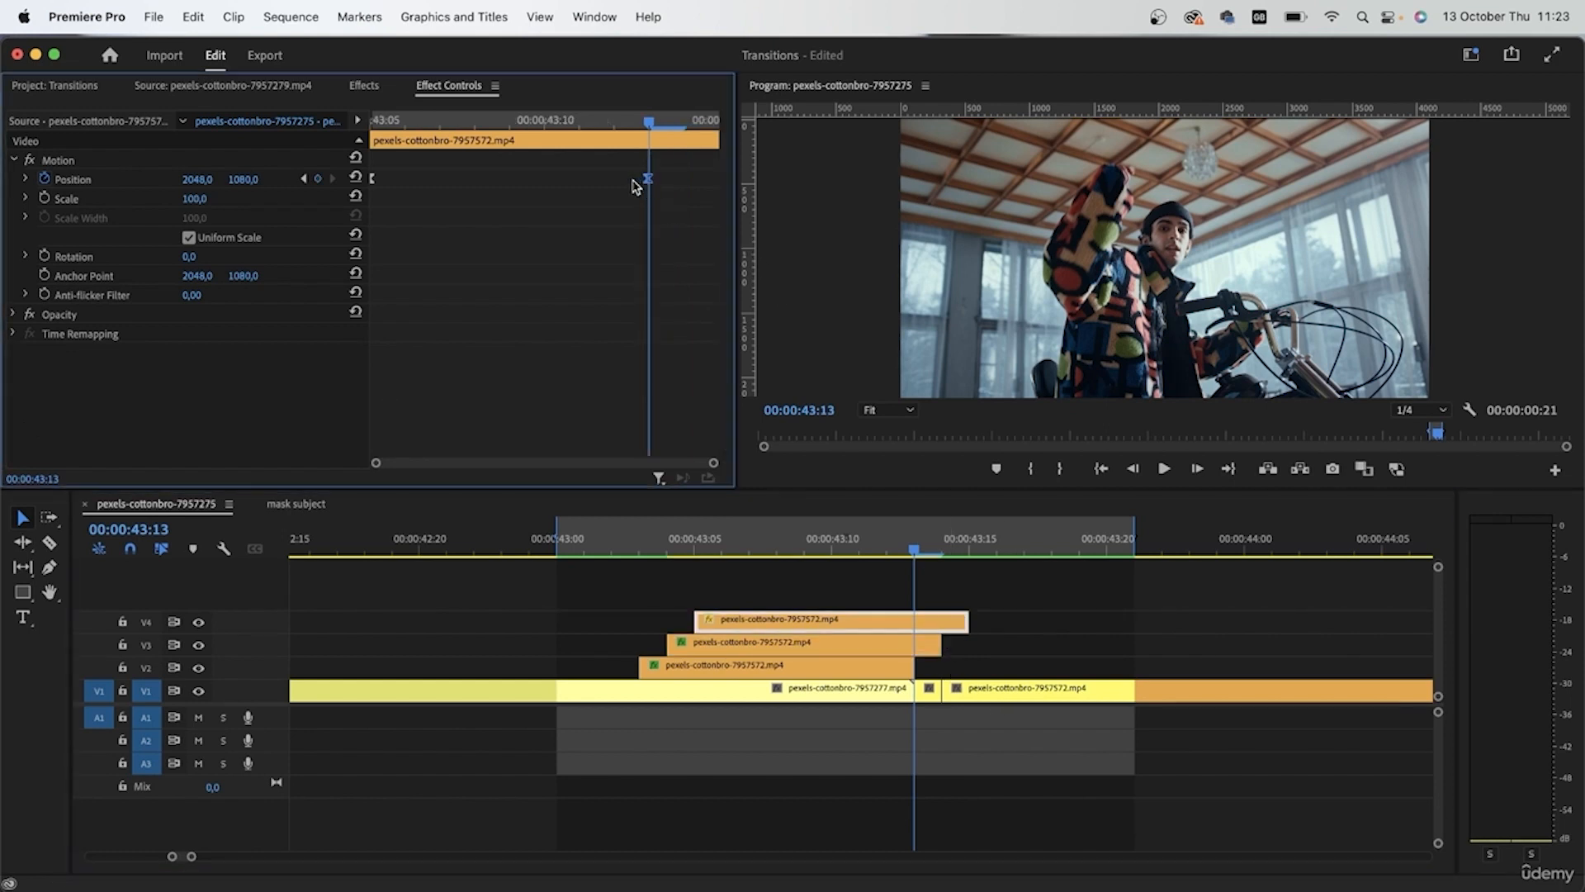
Trim the ends of the V3 and V4 clips to 00:00:43:13, where the V2 clip ends.
left_click(1003, 636)
mouse_move(929, 639)
left_mouse_down()
mouse_move(913, 640)
mouse_move(966, 621)
mouse_move(914, 625)
left_mouse_up()
left_click_drag(887, 552, 913, 601)
Nest the three masked clips on V2, V3 and V4 as a sequence named clones and check its frames.
left_click_drag(930, 609, 799, 673)
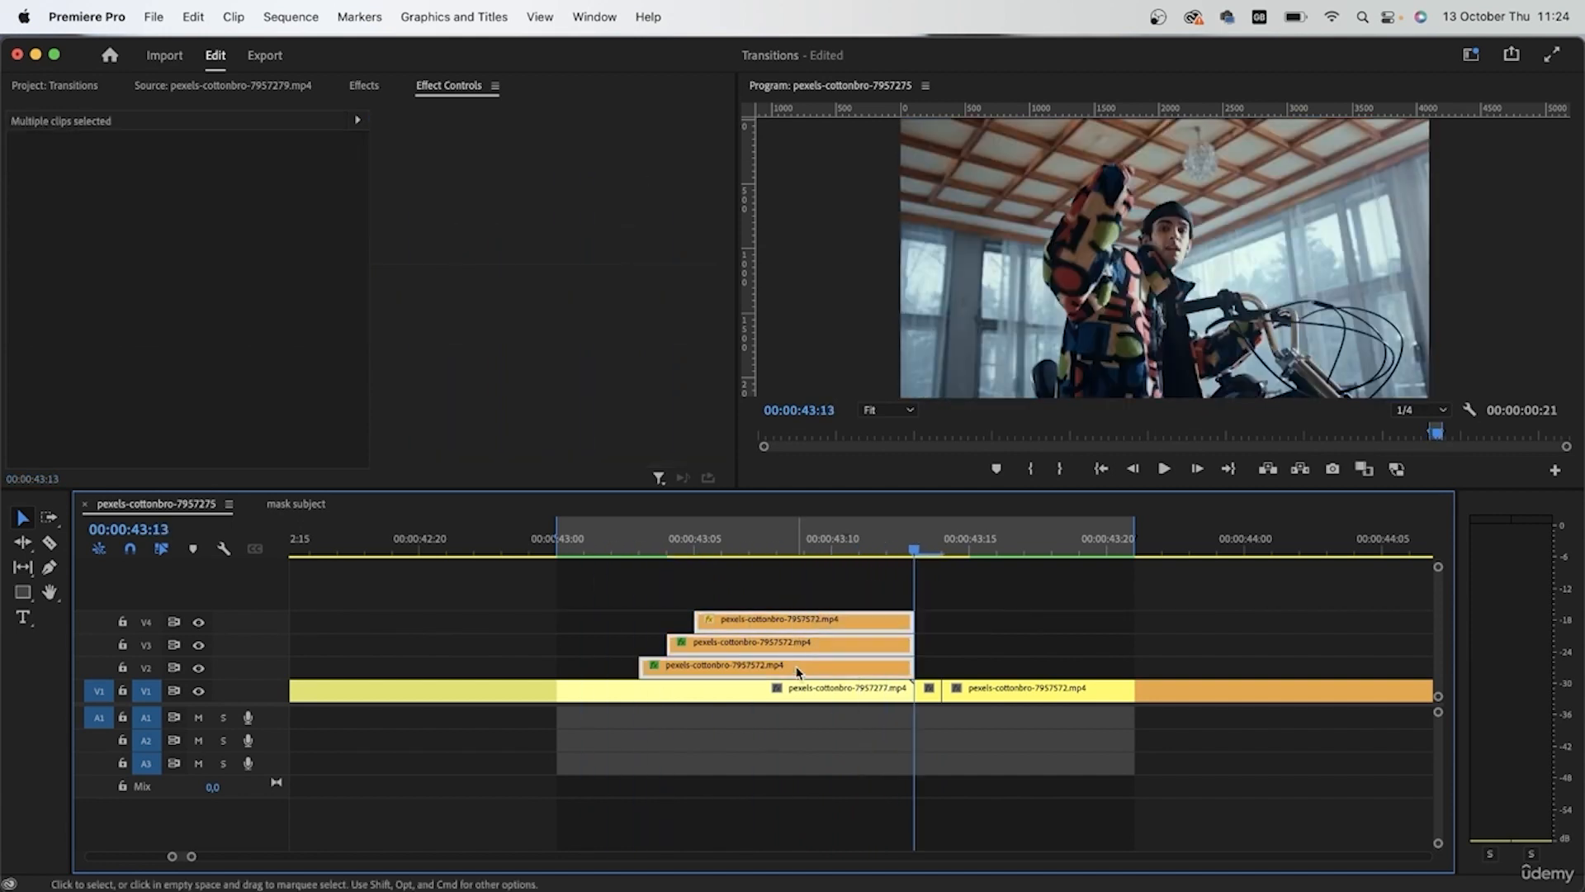
right_click(807, 646)
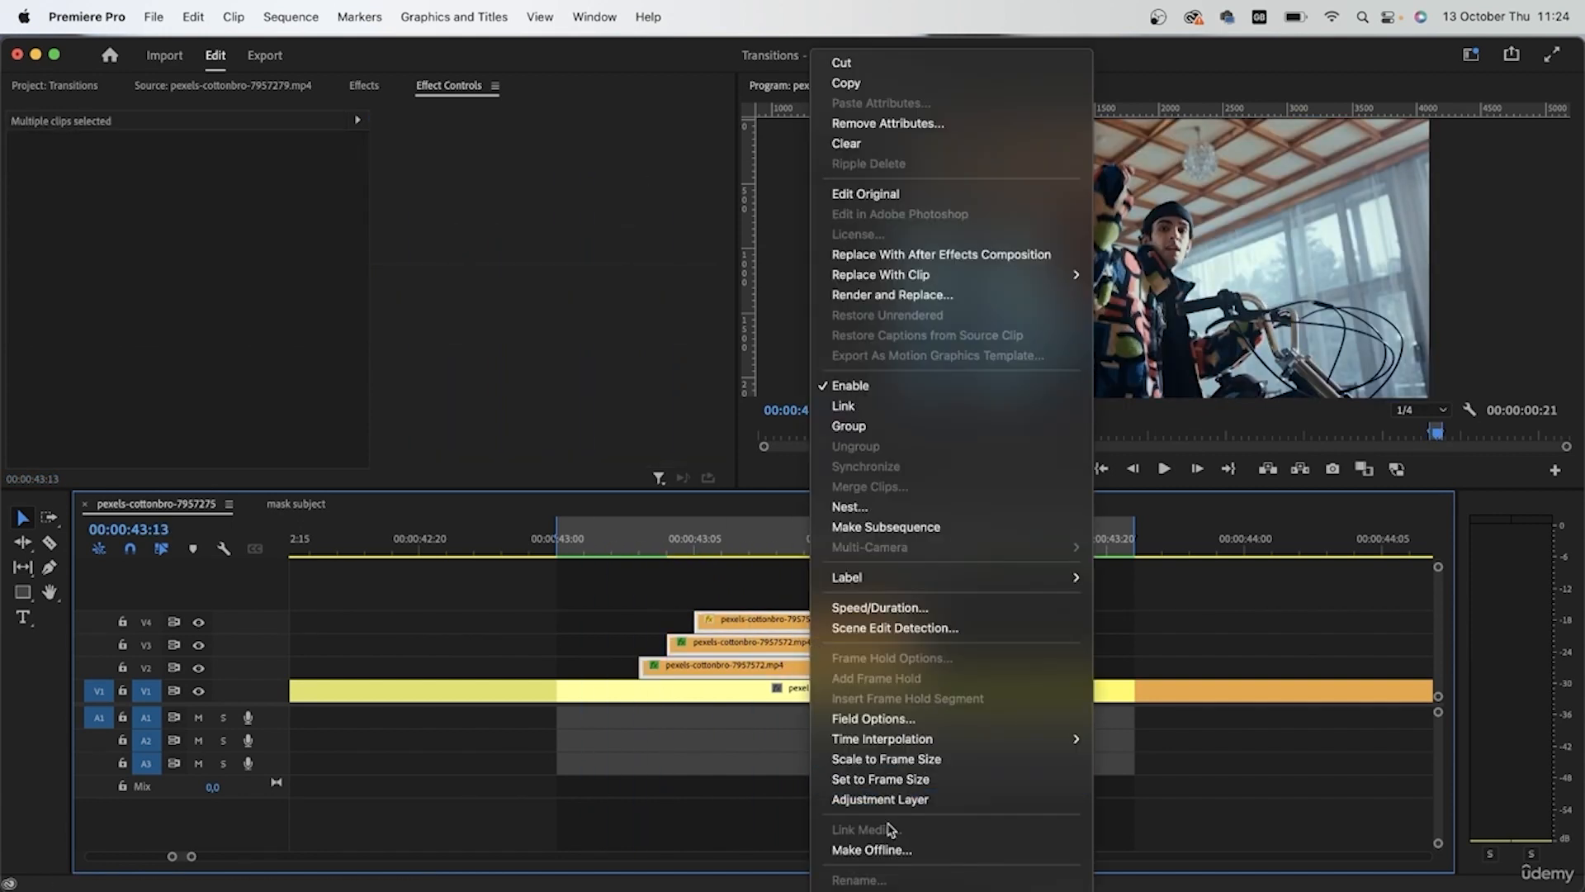
left_click(900, 506)
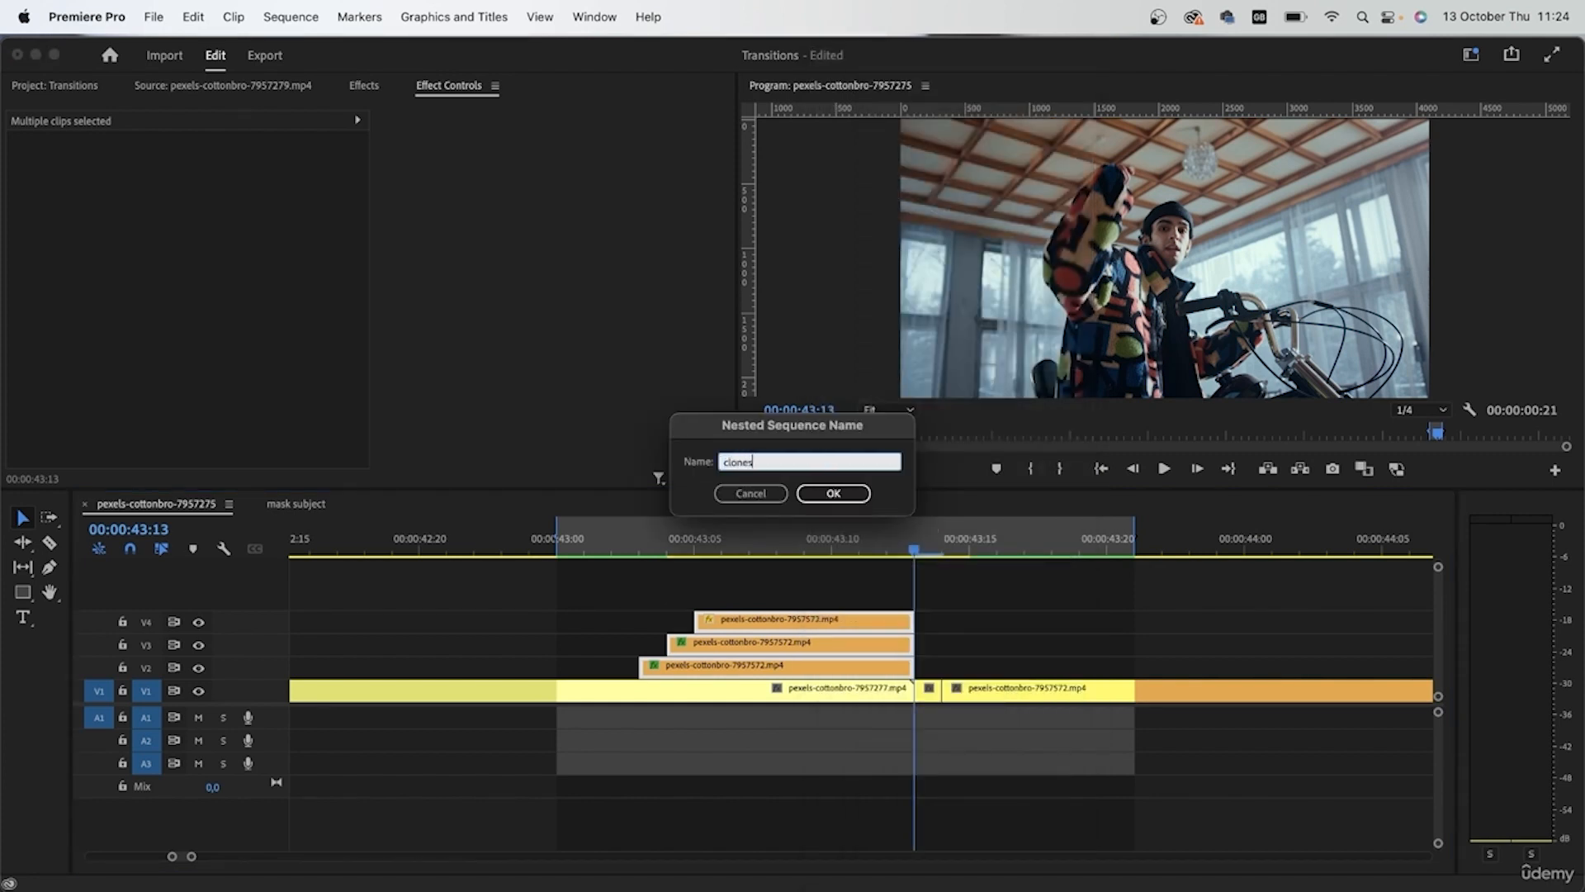
type("clones")
key("Return")
left_click_drag(865, 545, 693, 587)
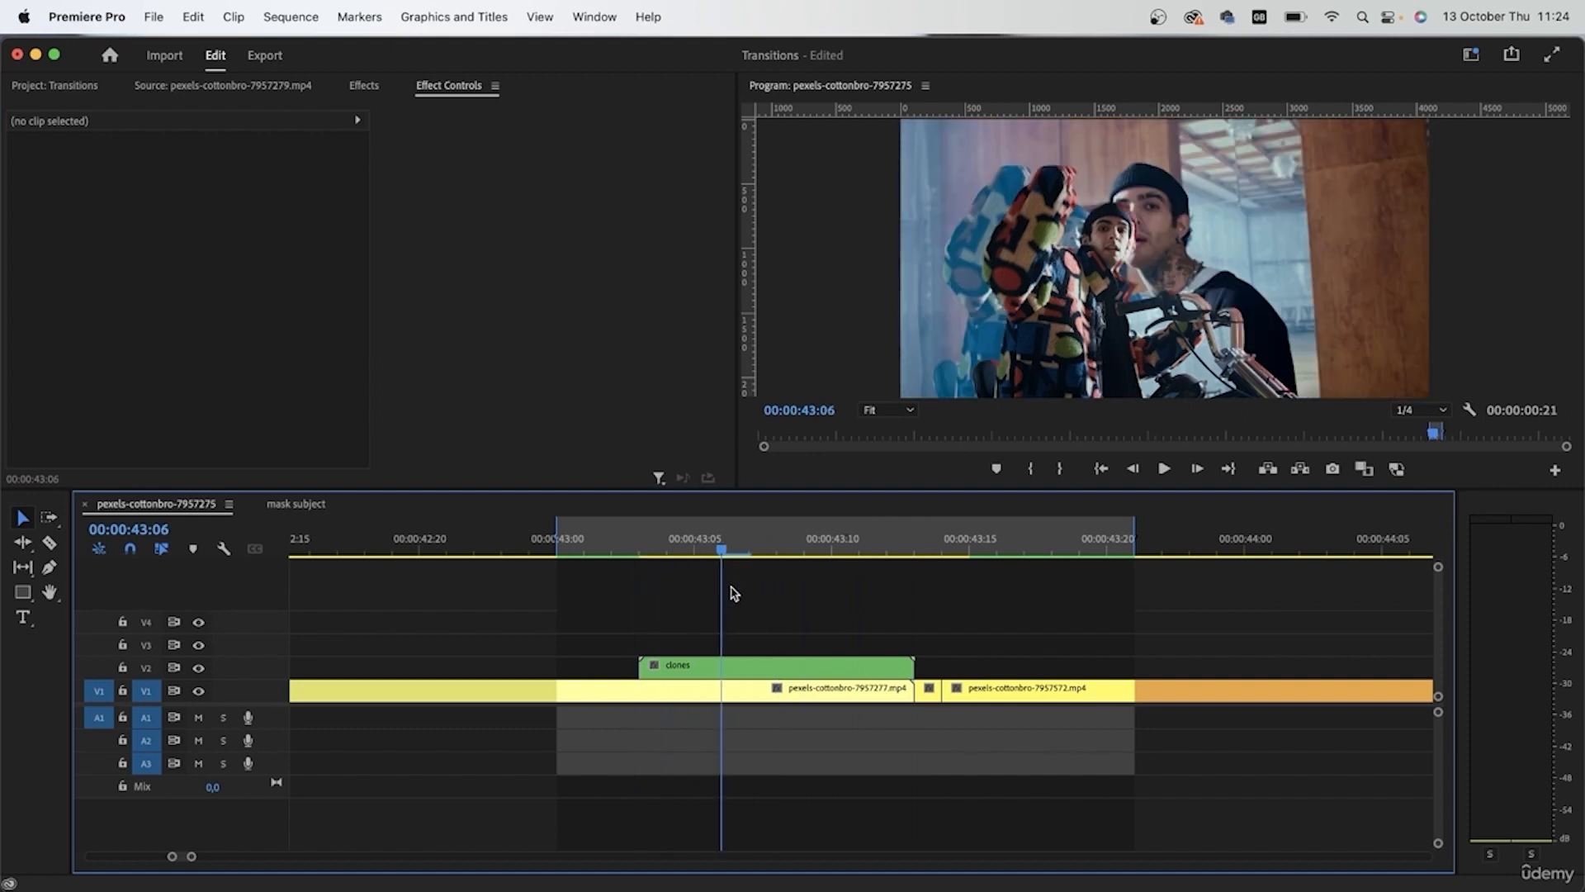
mouse_move(743, 552)
left_mouse_down()
mouse_move(887, 564)
mouse_move(615, 562)
mouse_move(768, 575)
mouse_move(858, 555)
left_mouse_up()
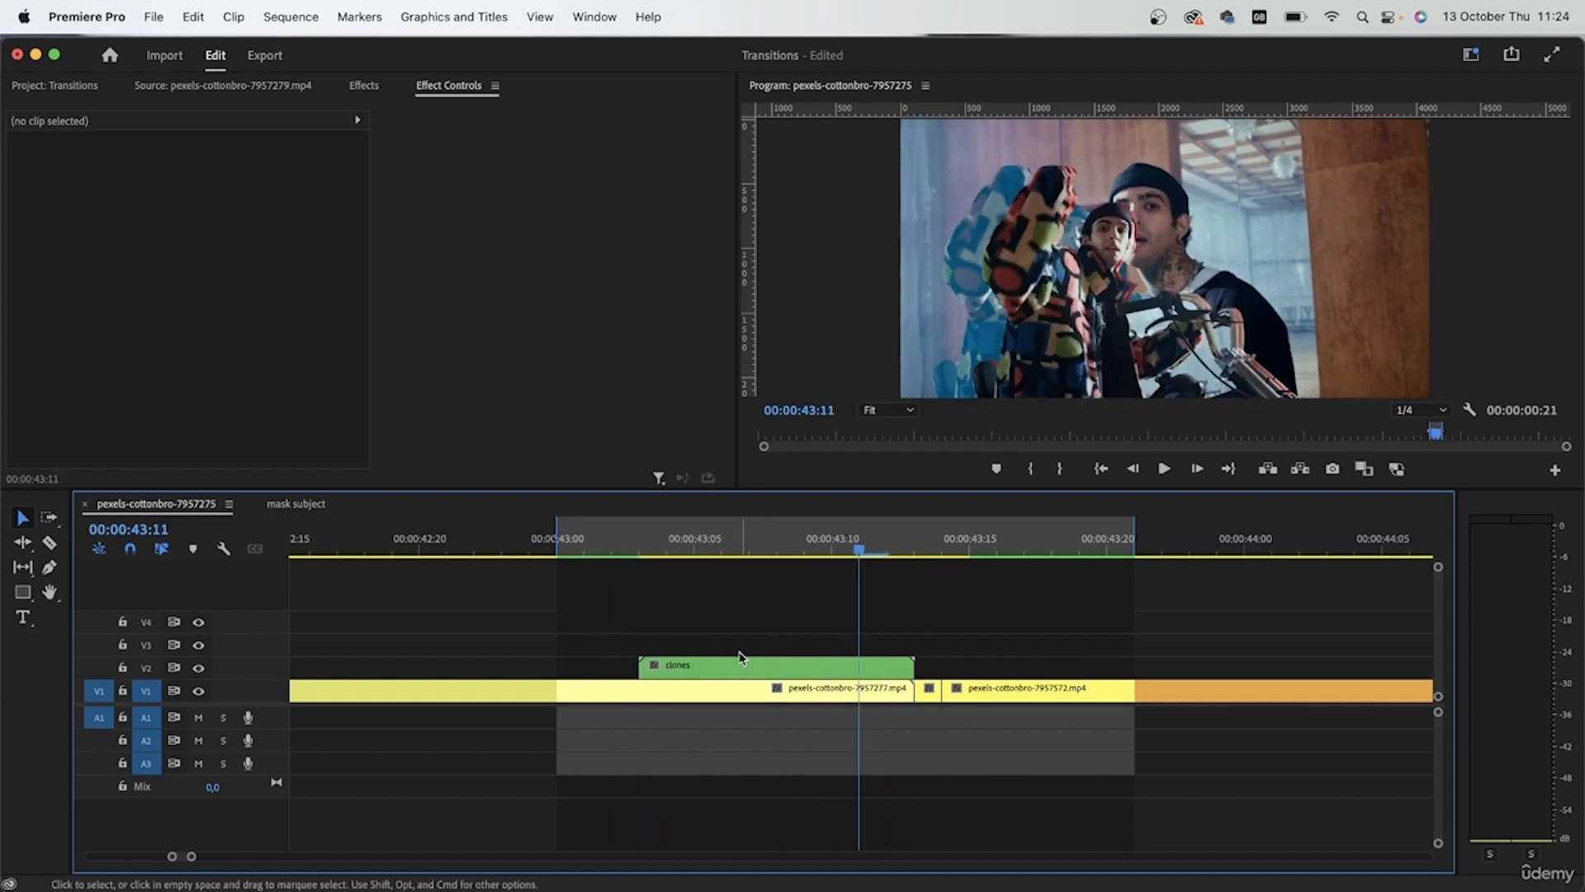
Apply Directional Blur to the clones clip with Direction -65° and Blur Length 30, and check it from the transition's start.
left_click(715, 678)
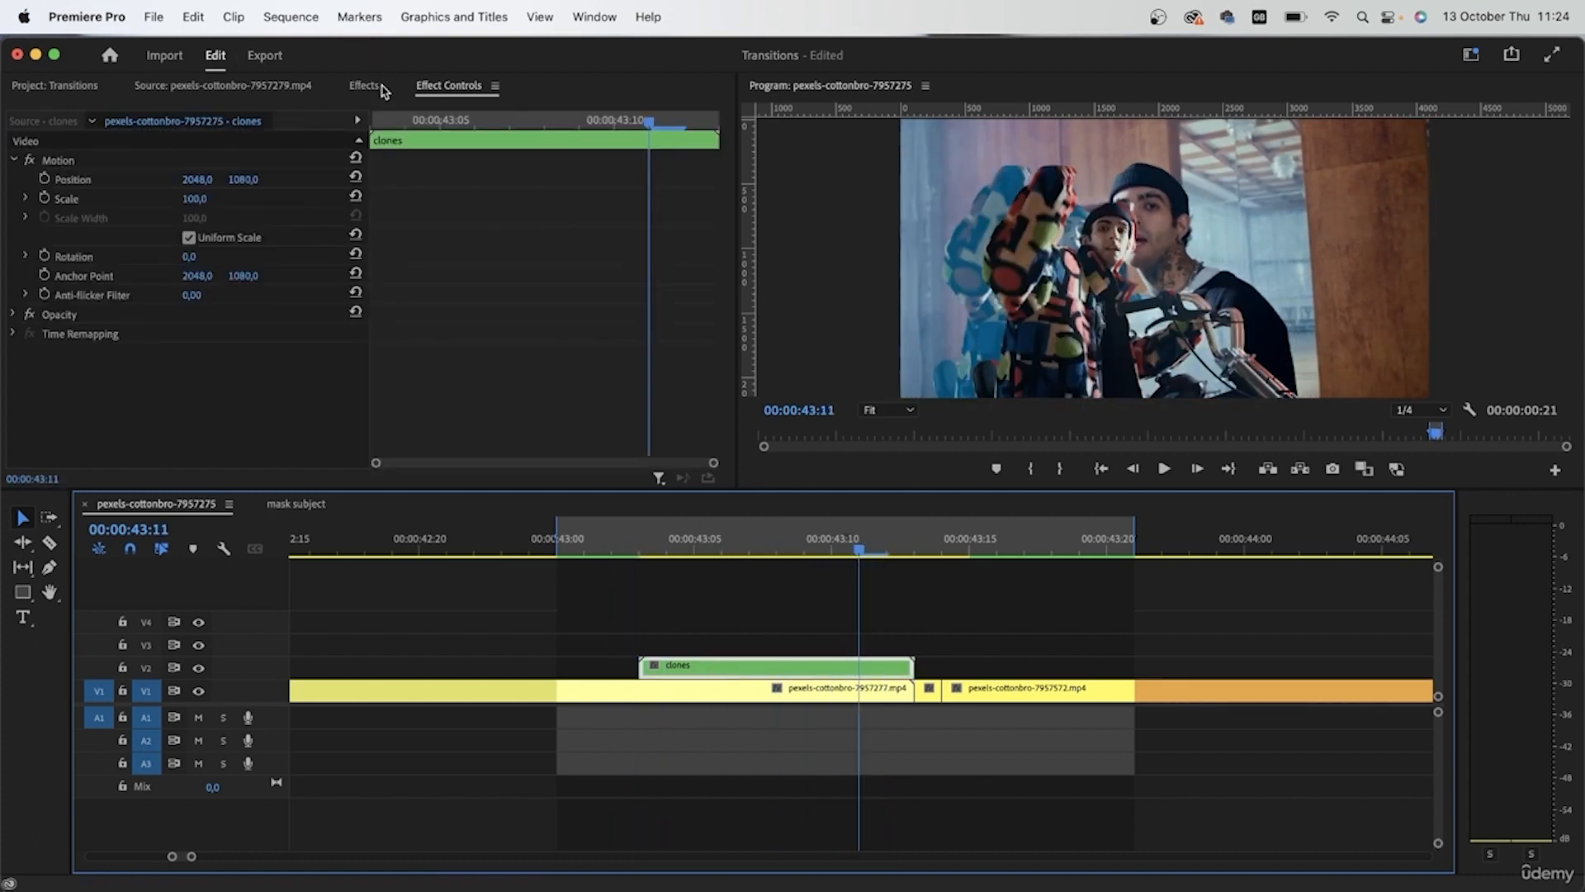
left_click(381, 86)
left_click(190, 112)
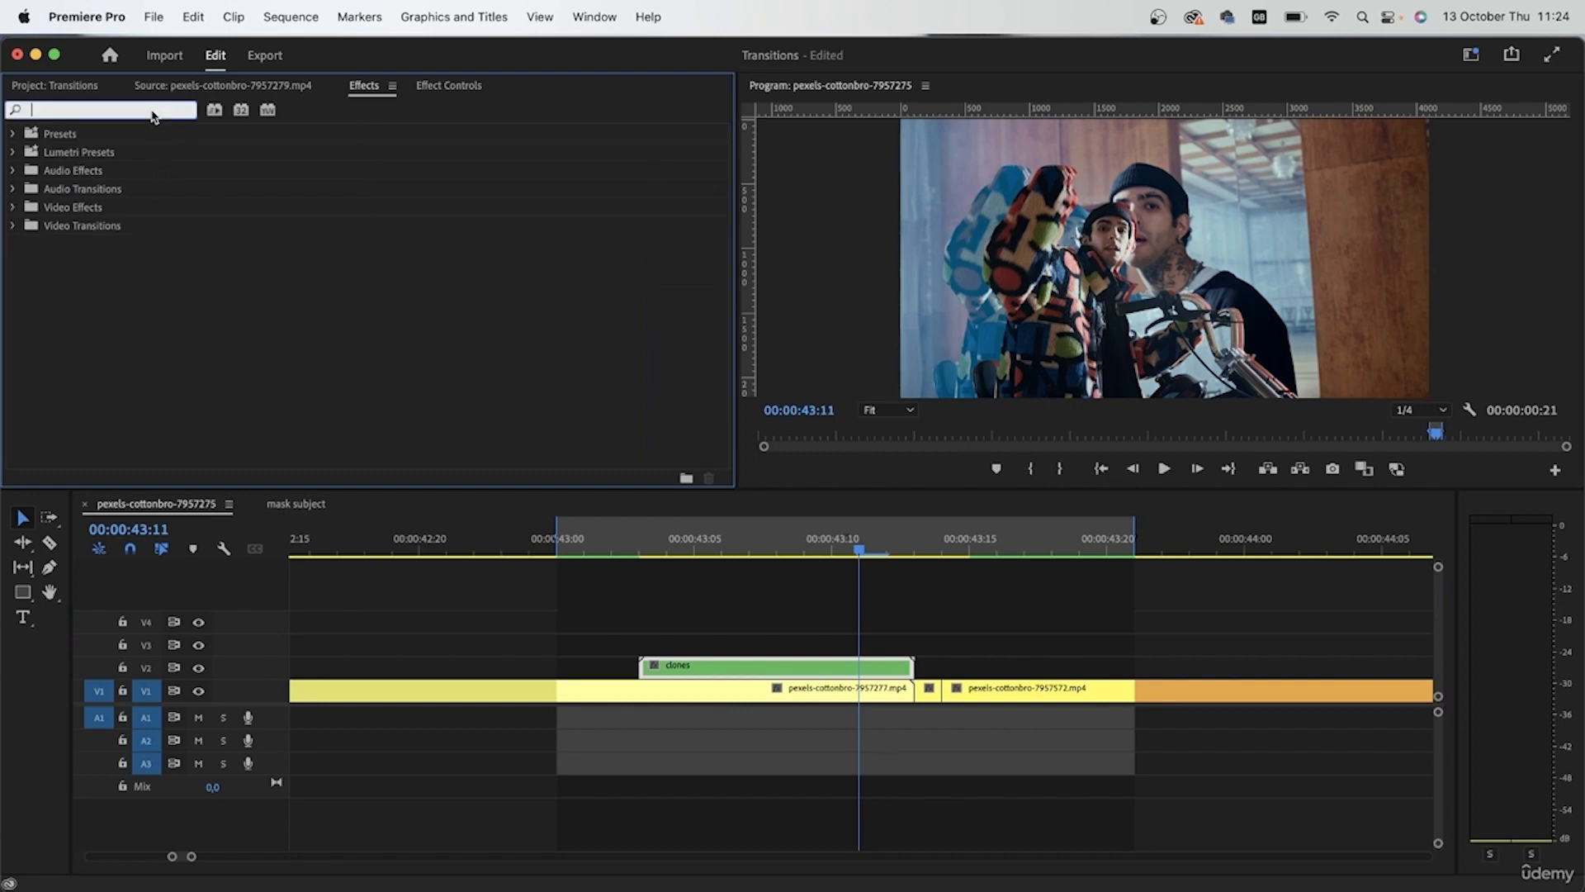
type("direc")
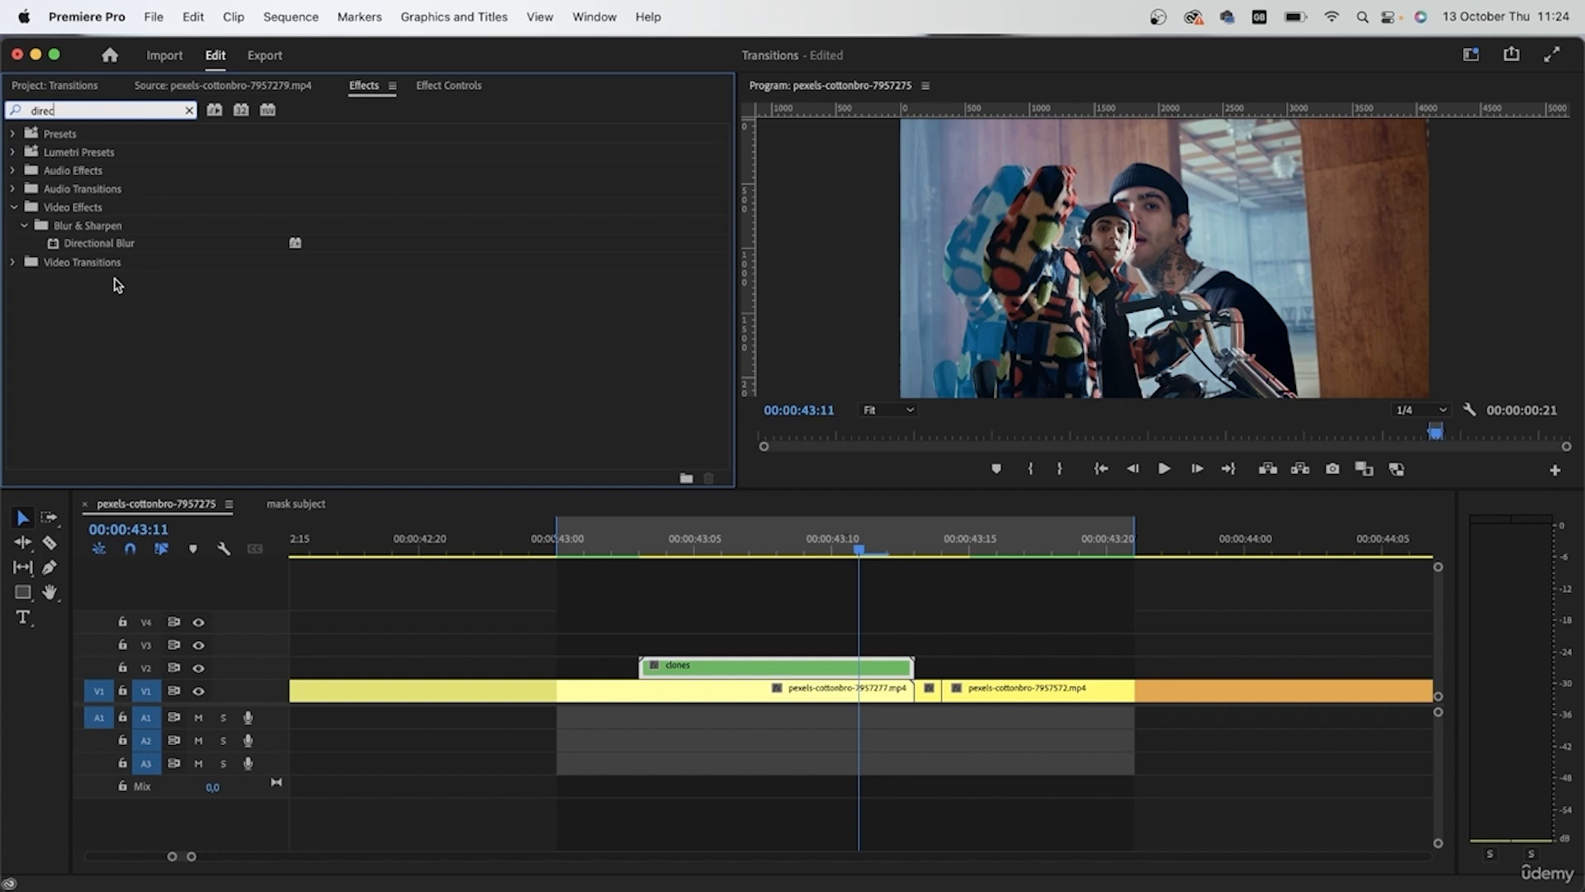
left_click(142, 247)
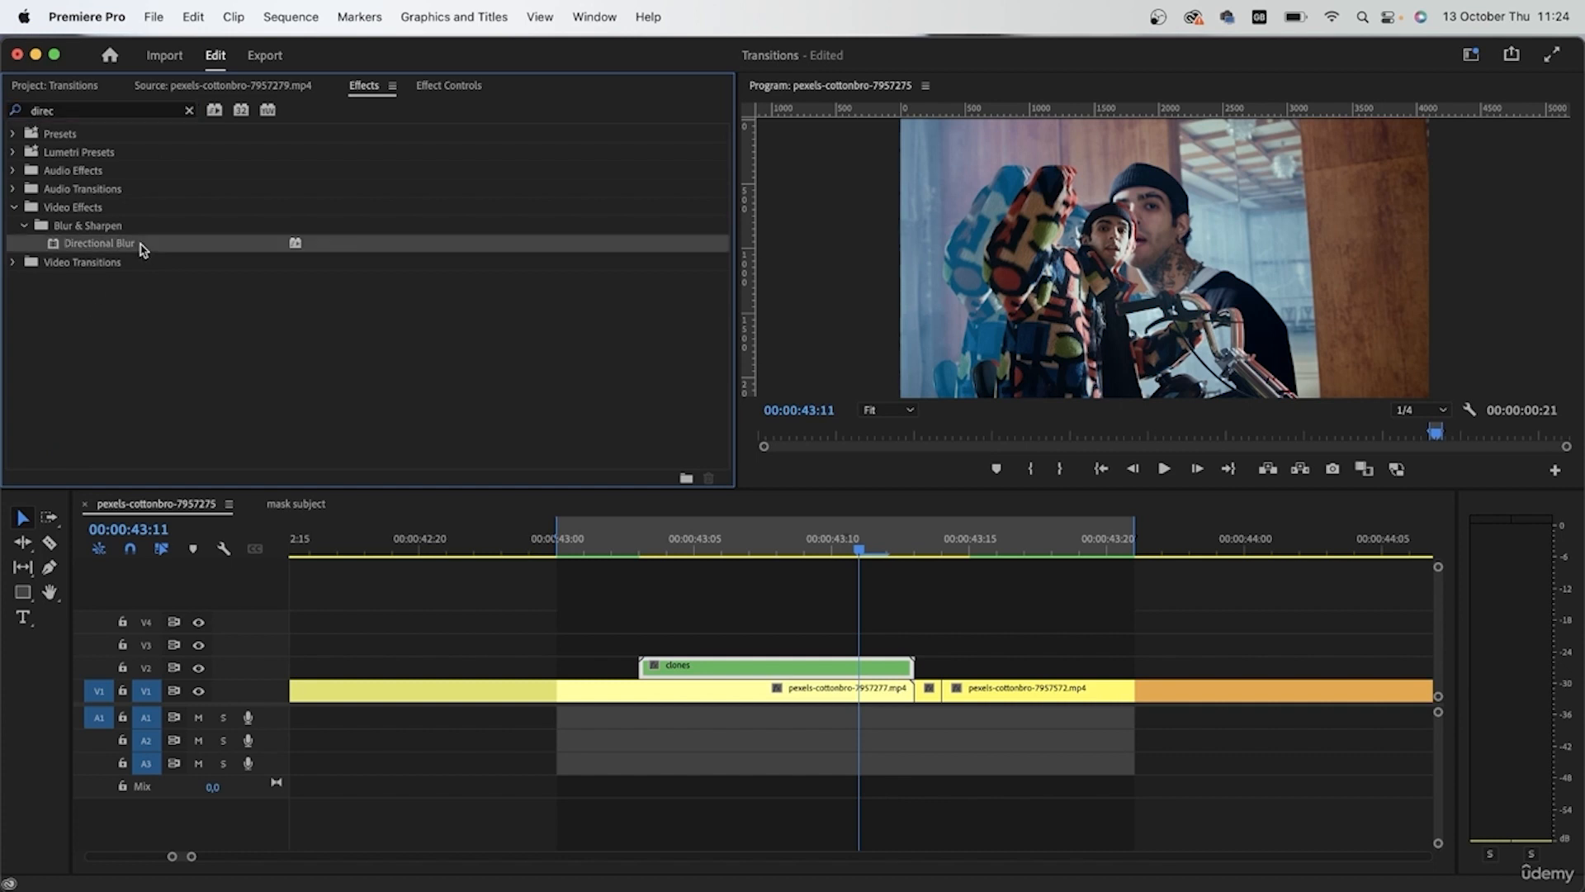
left_click_drag(792, 659, 793, 660)
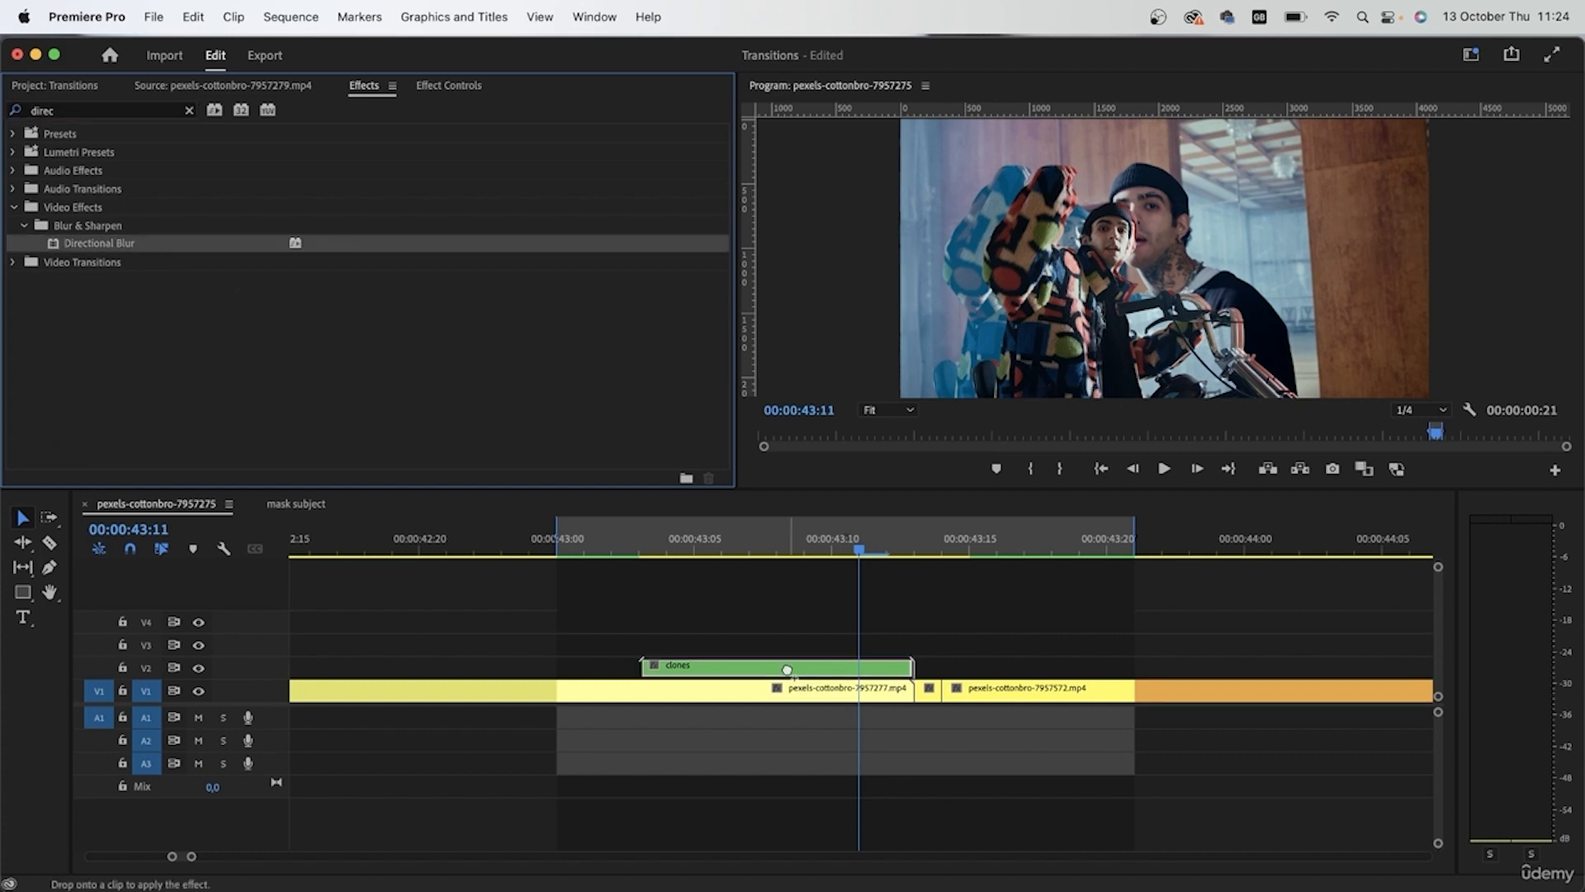
left_click(456, 87)
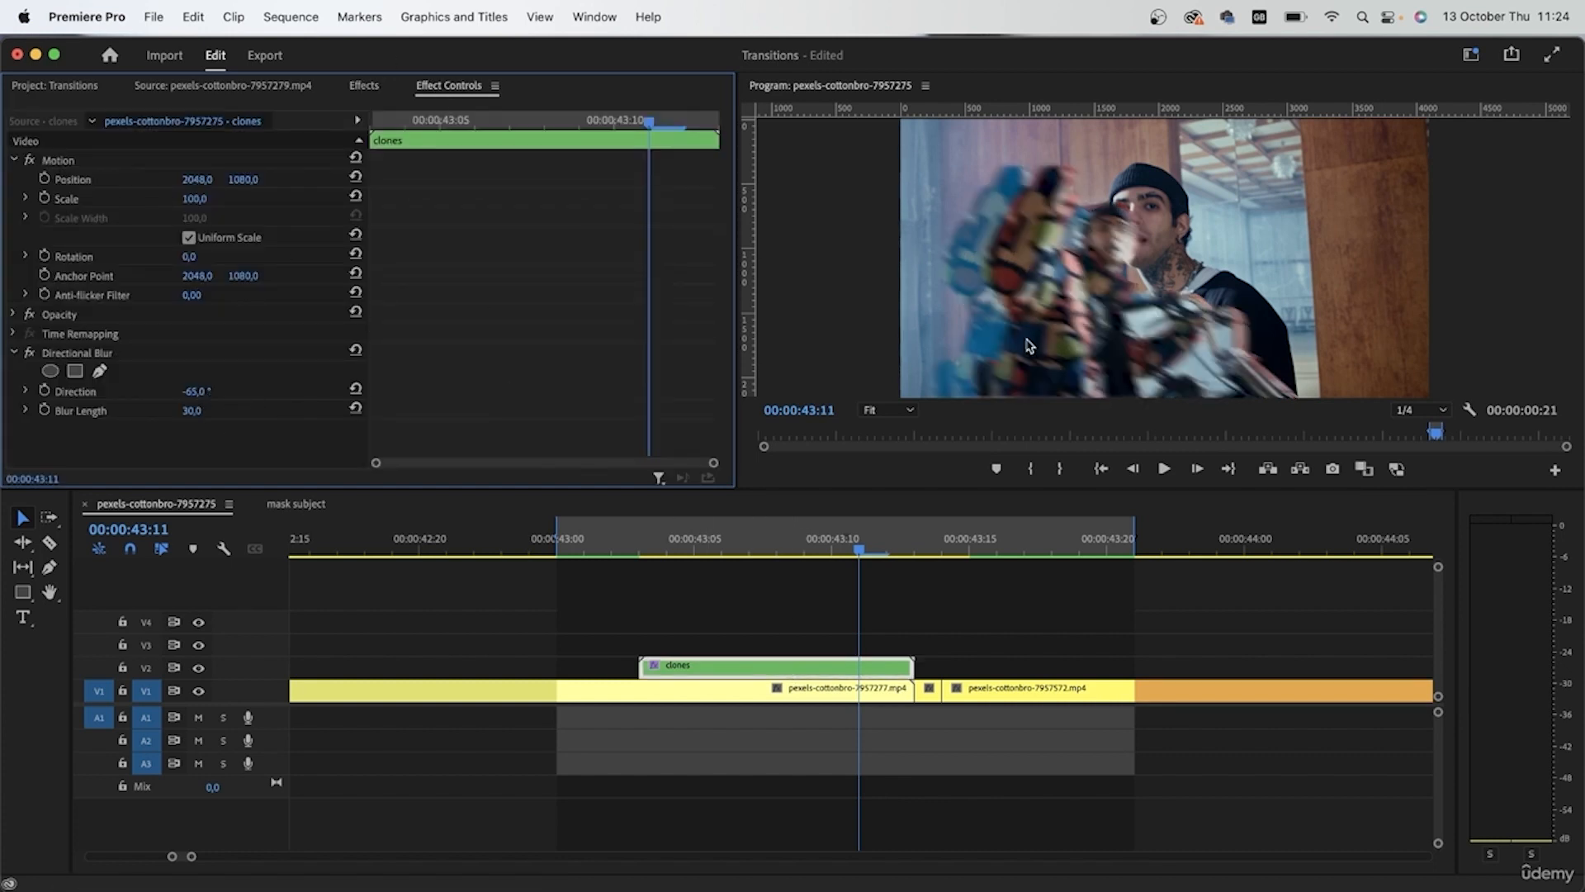
left_click_drag(858, 547, 803, 546)
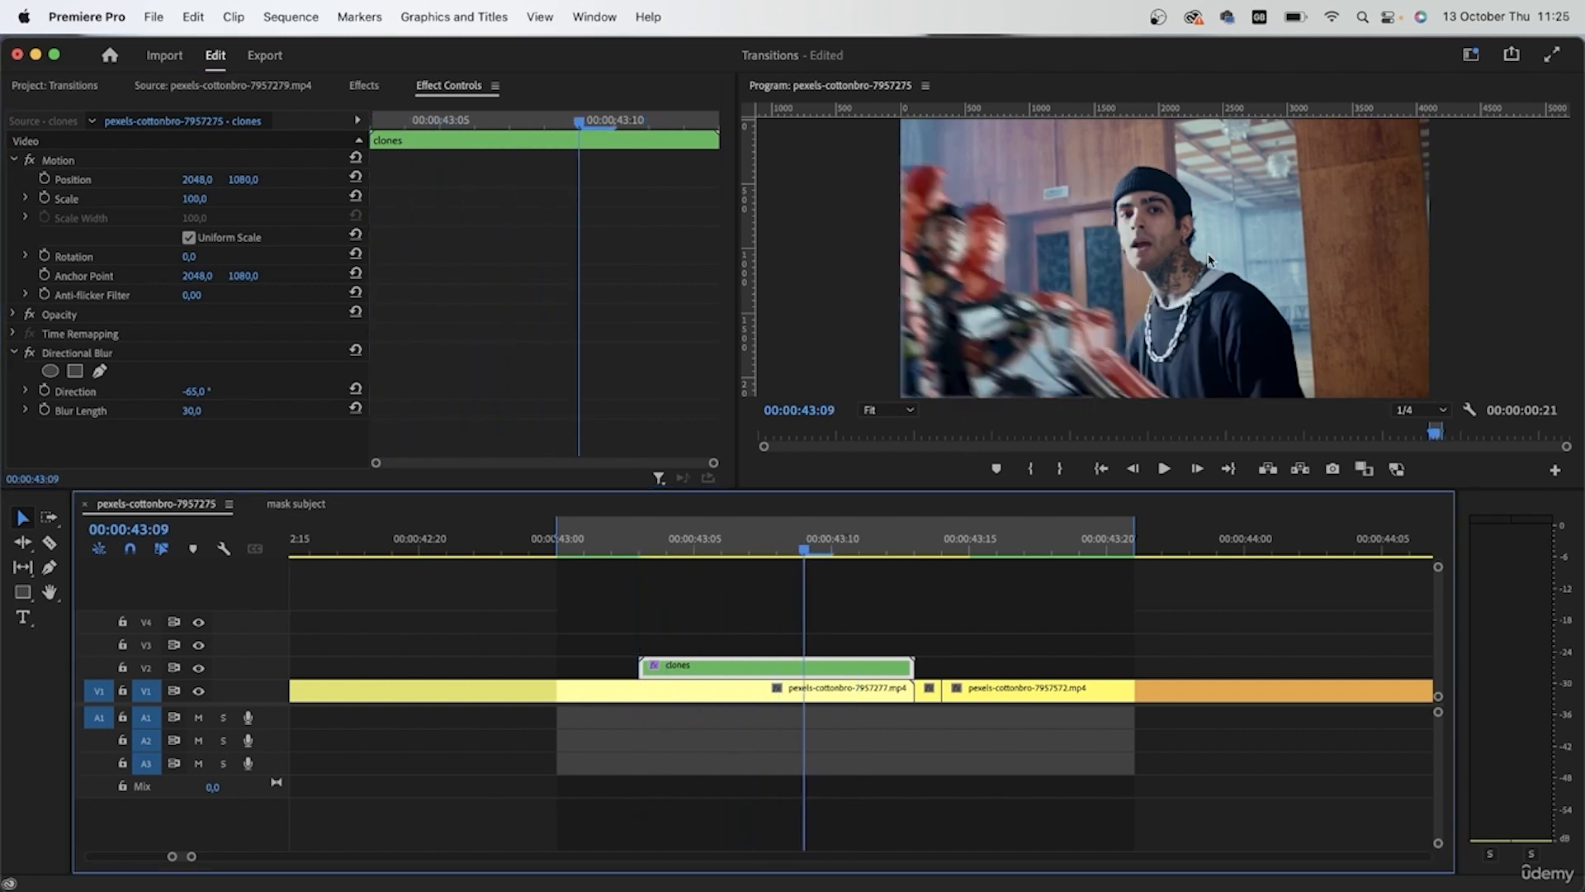
left_click(566, 547)
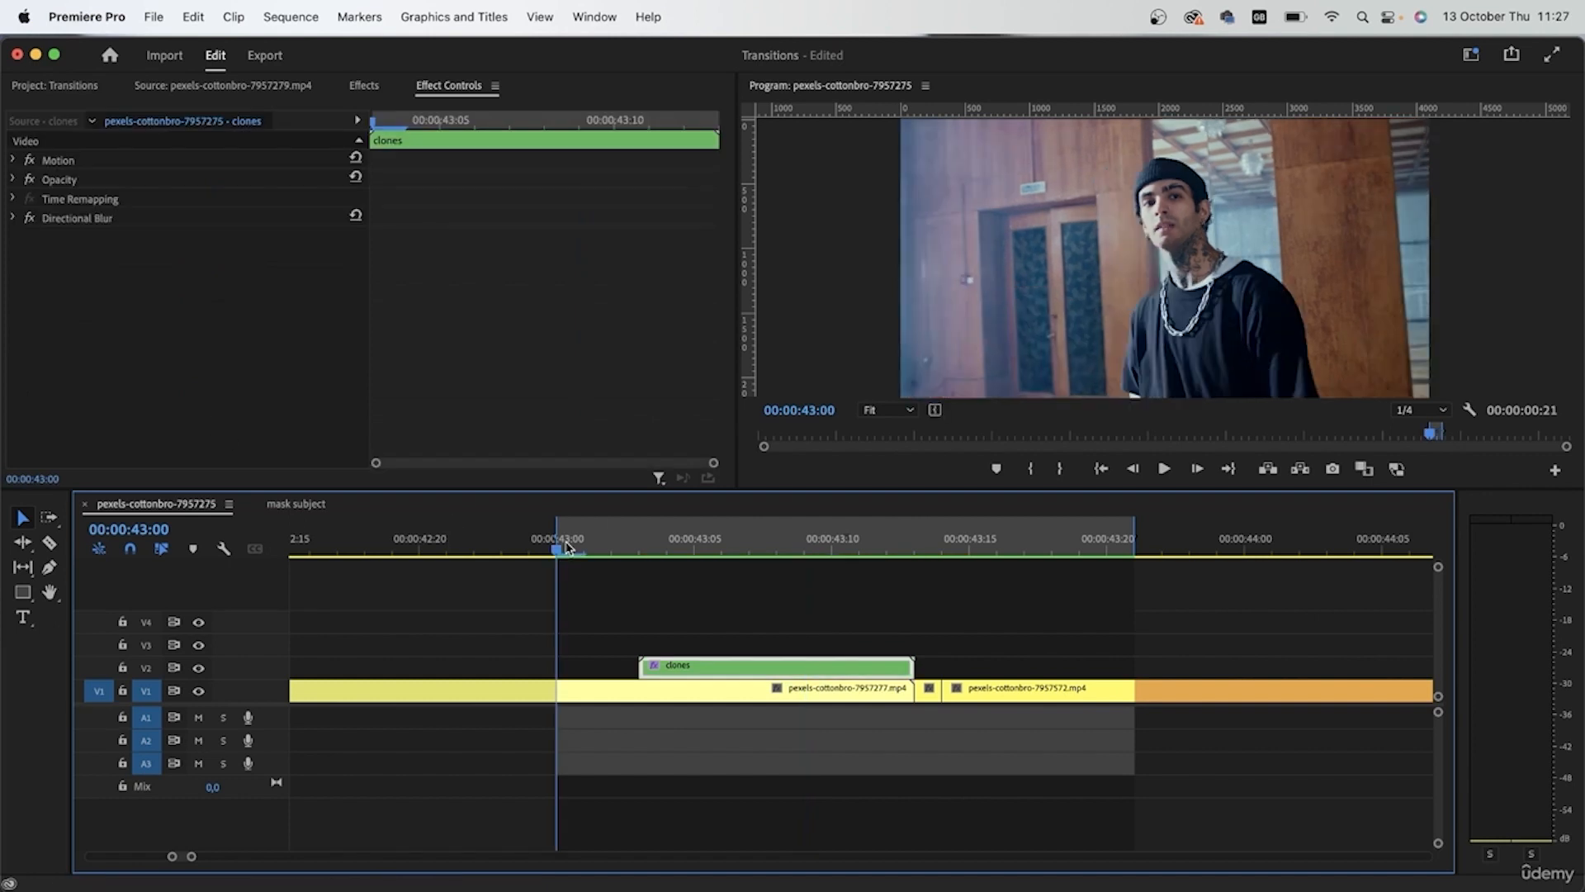